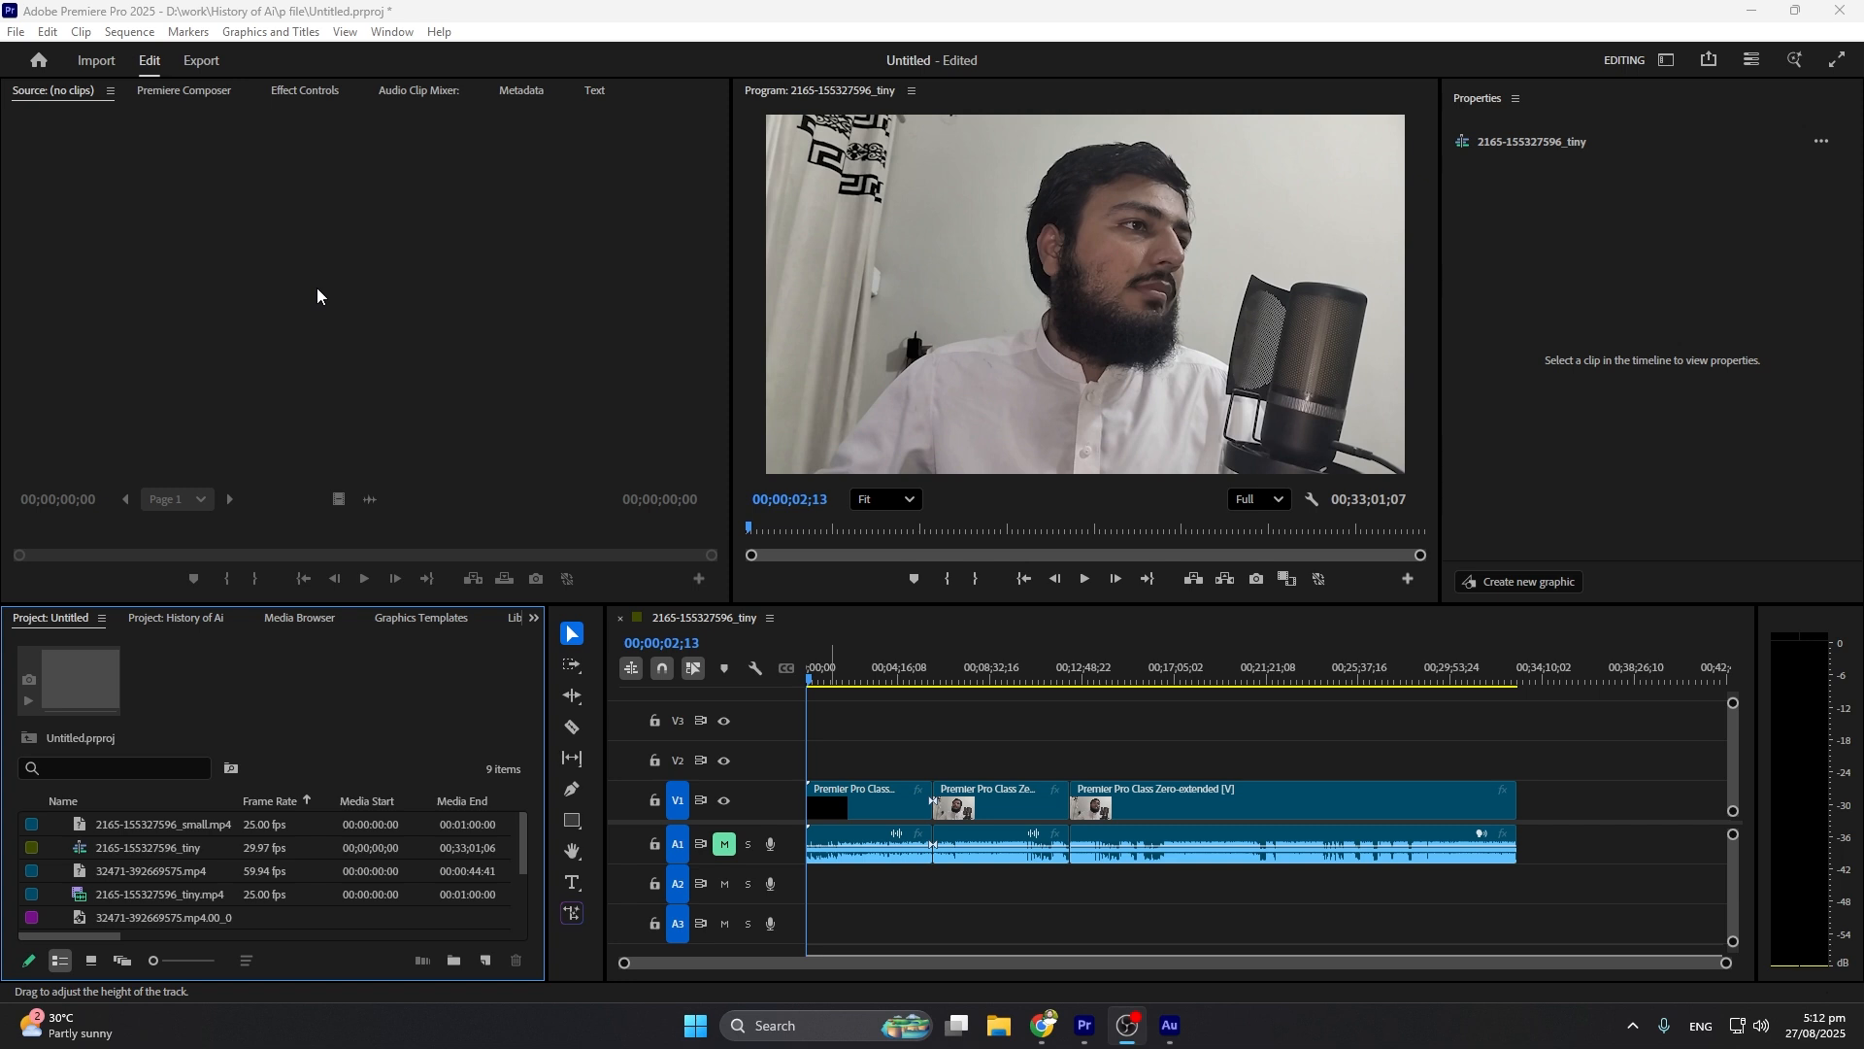
Examine the video, audio and preview settings offered for a new sequence without creating one
left_click(141, 35)
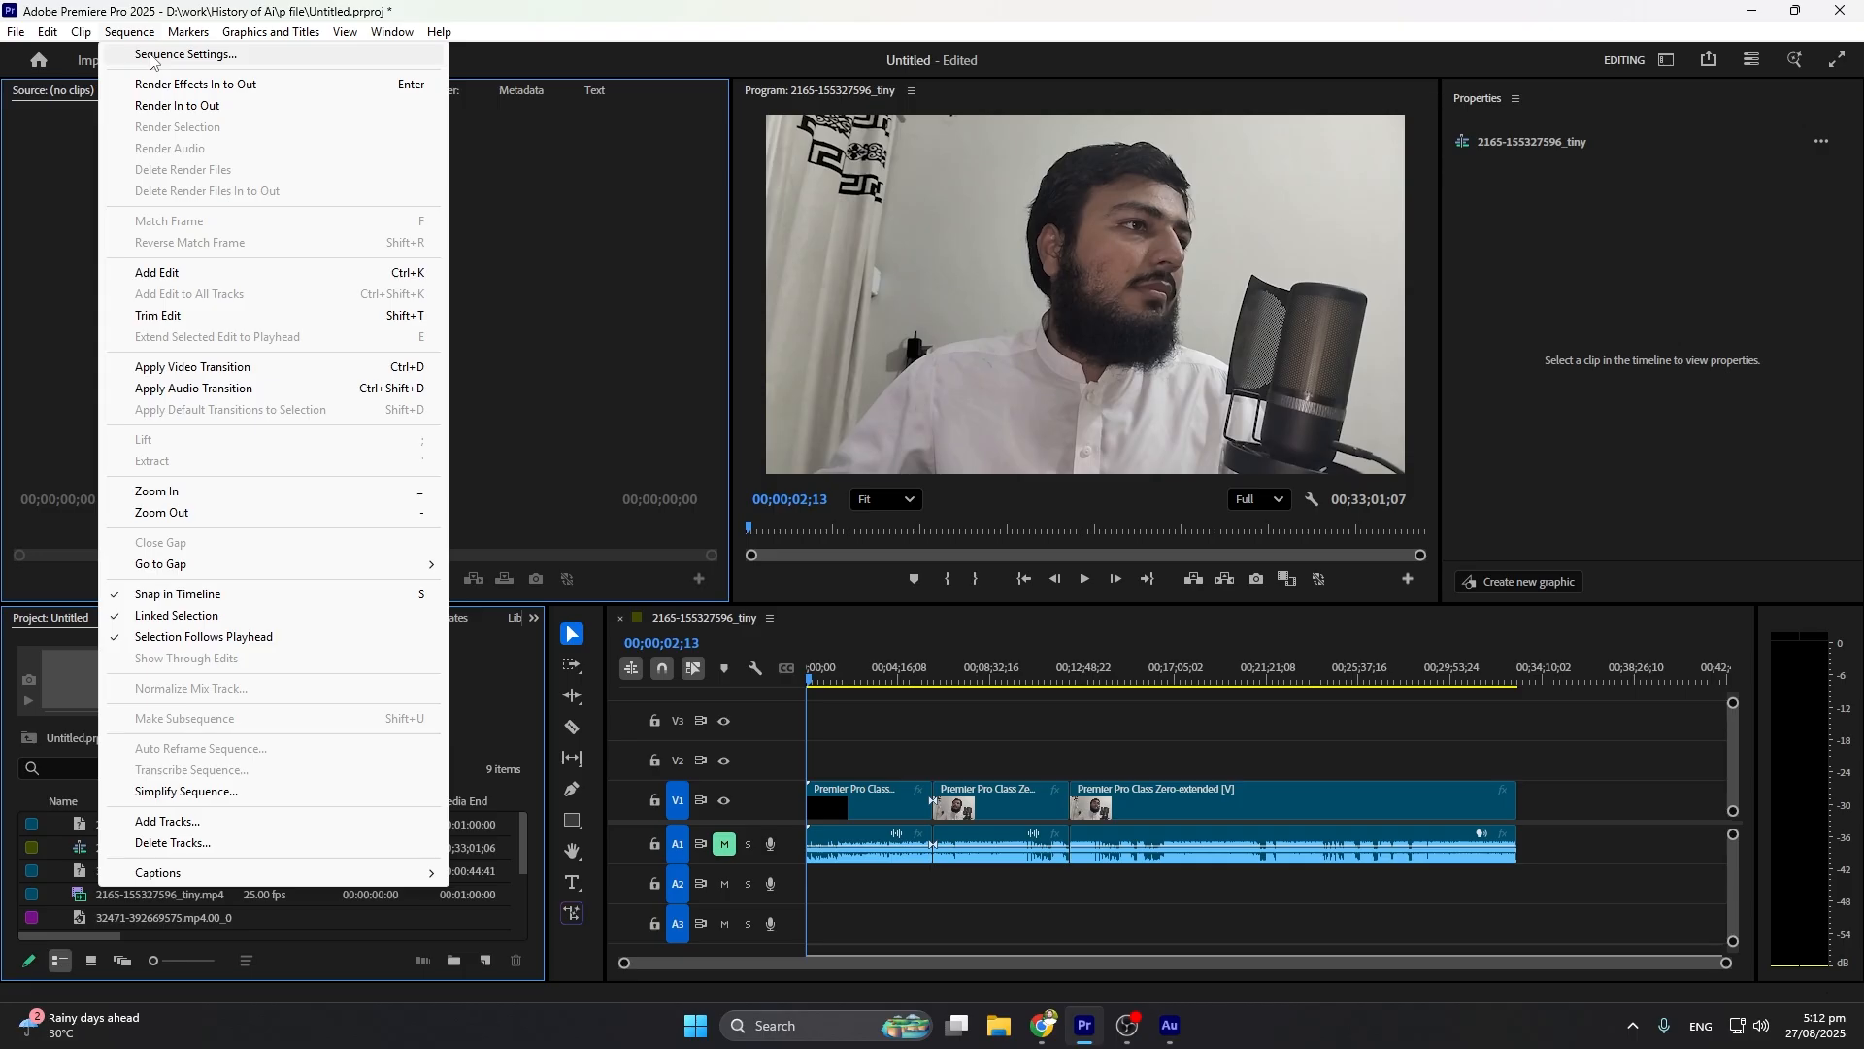
left_click(568, 295)
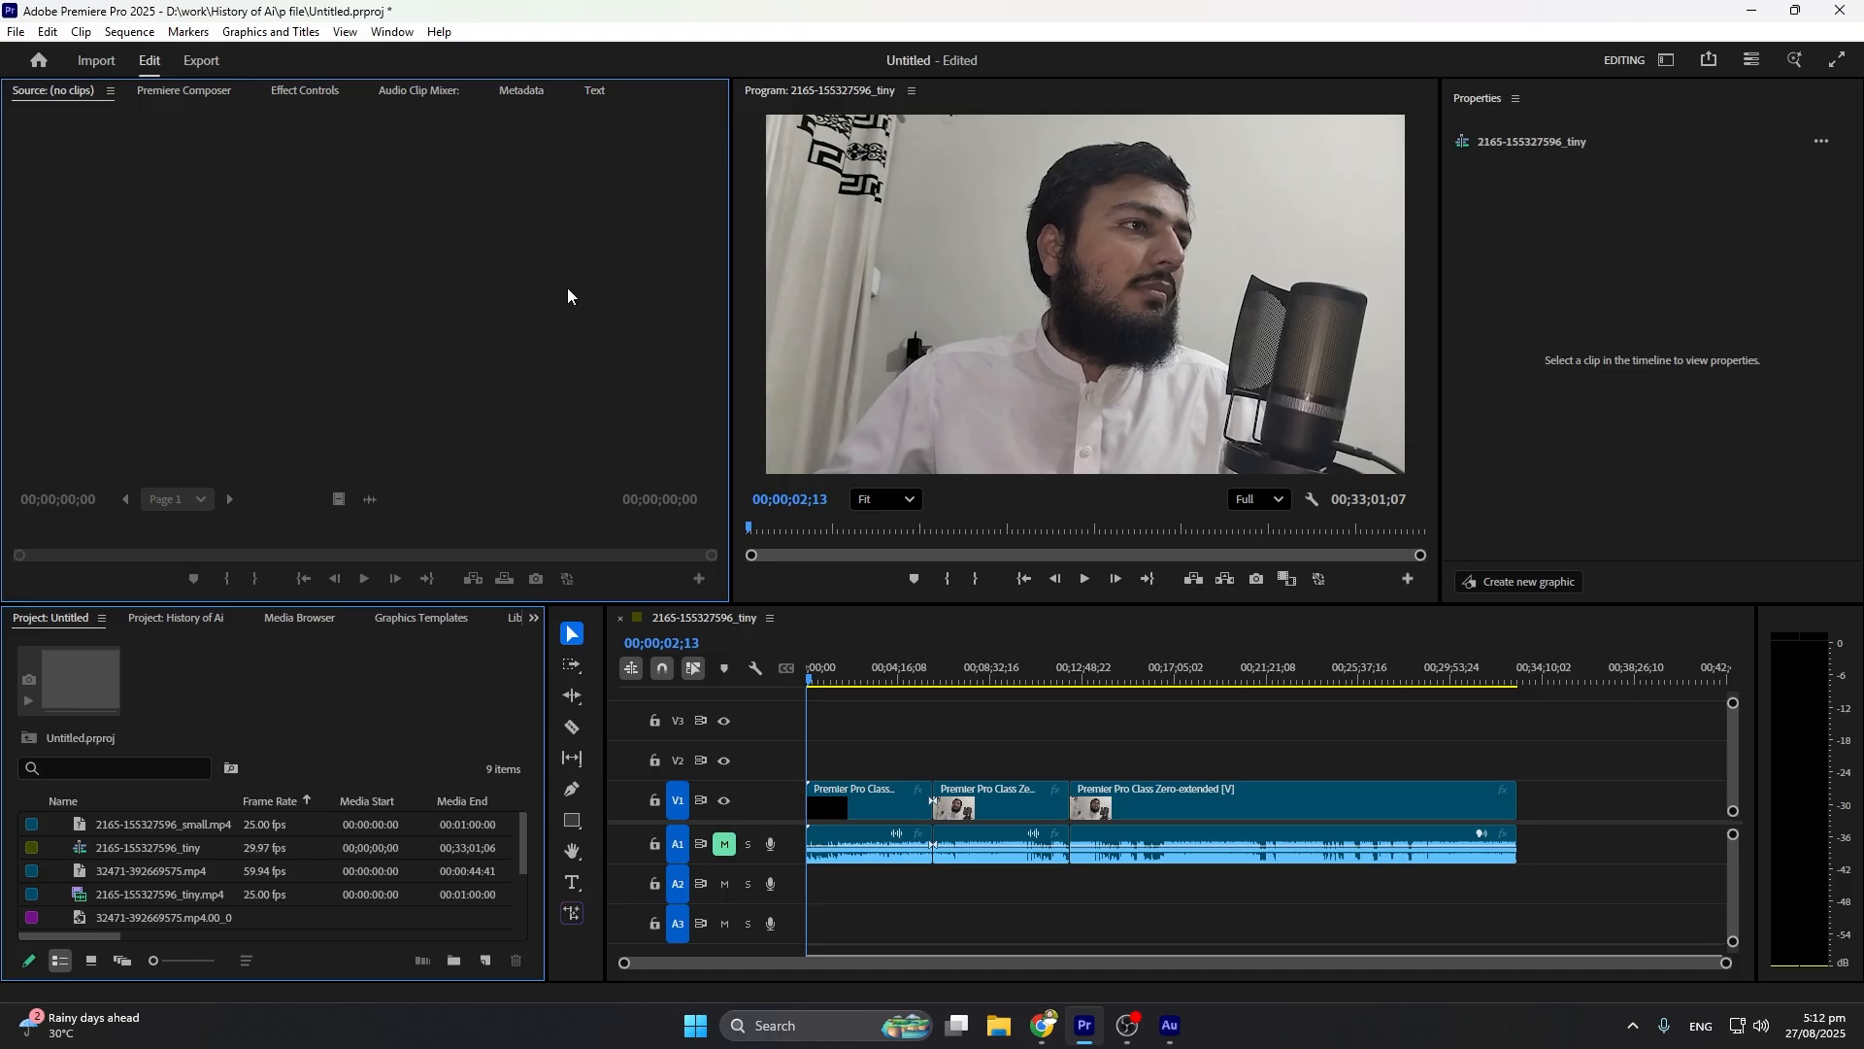
key("ctrl+n")
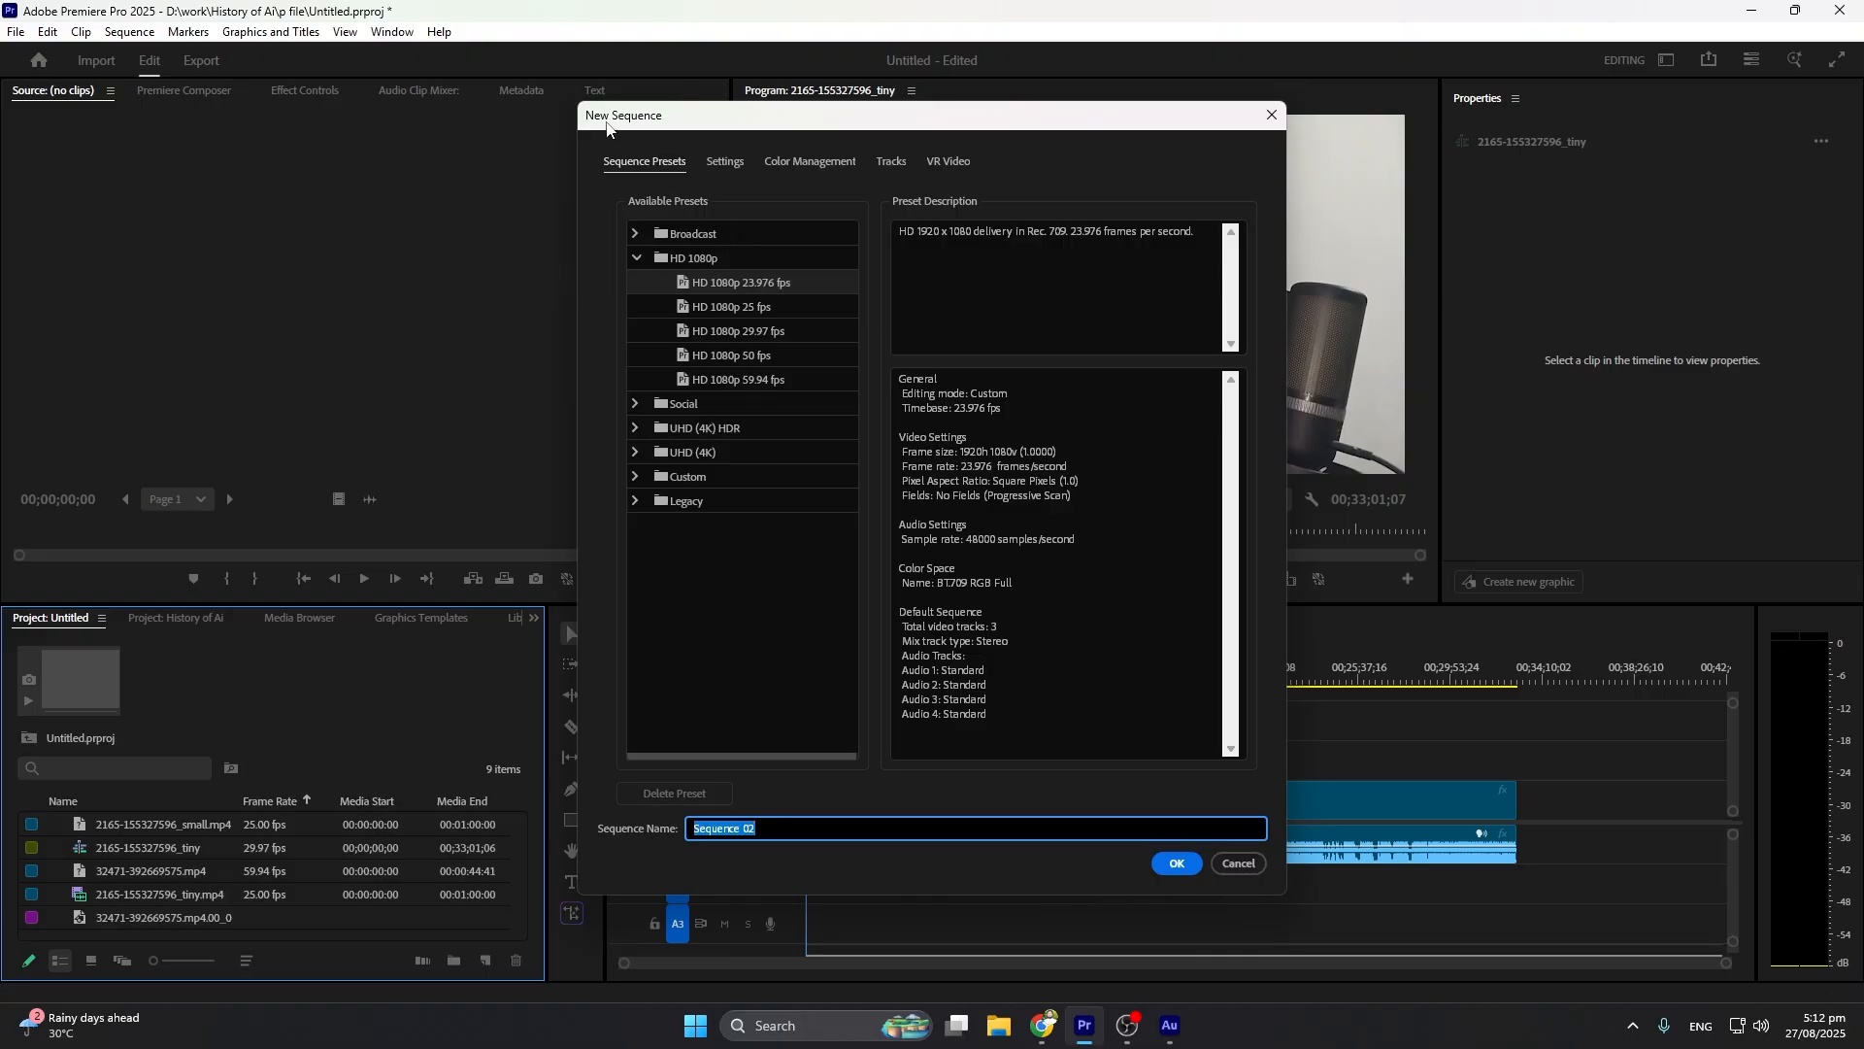
left_click(724, 165)
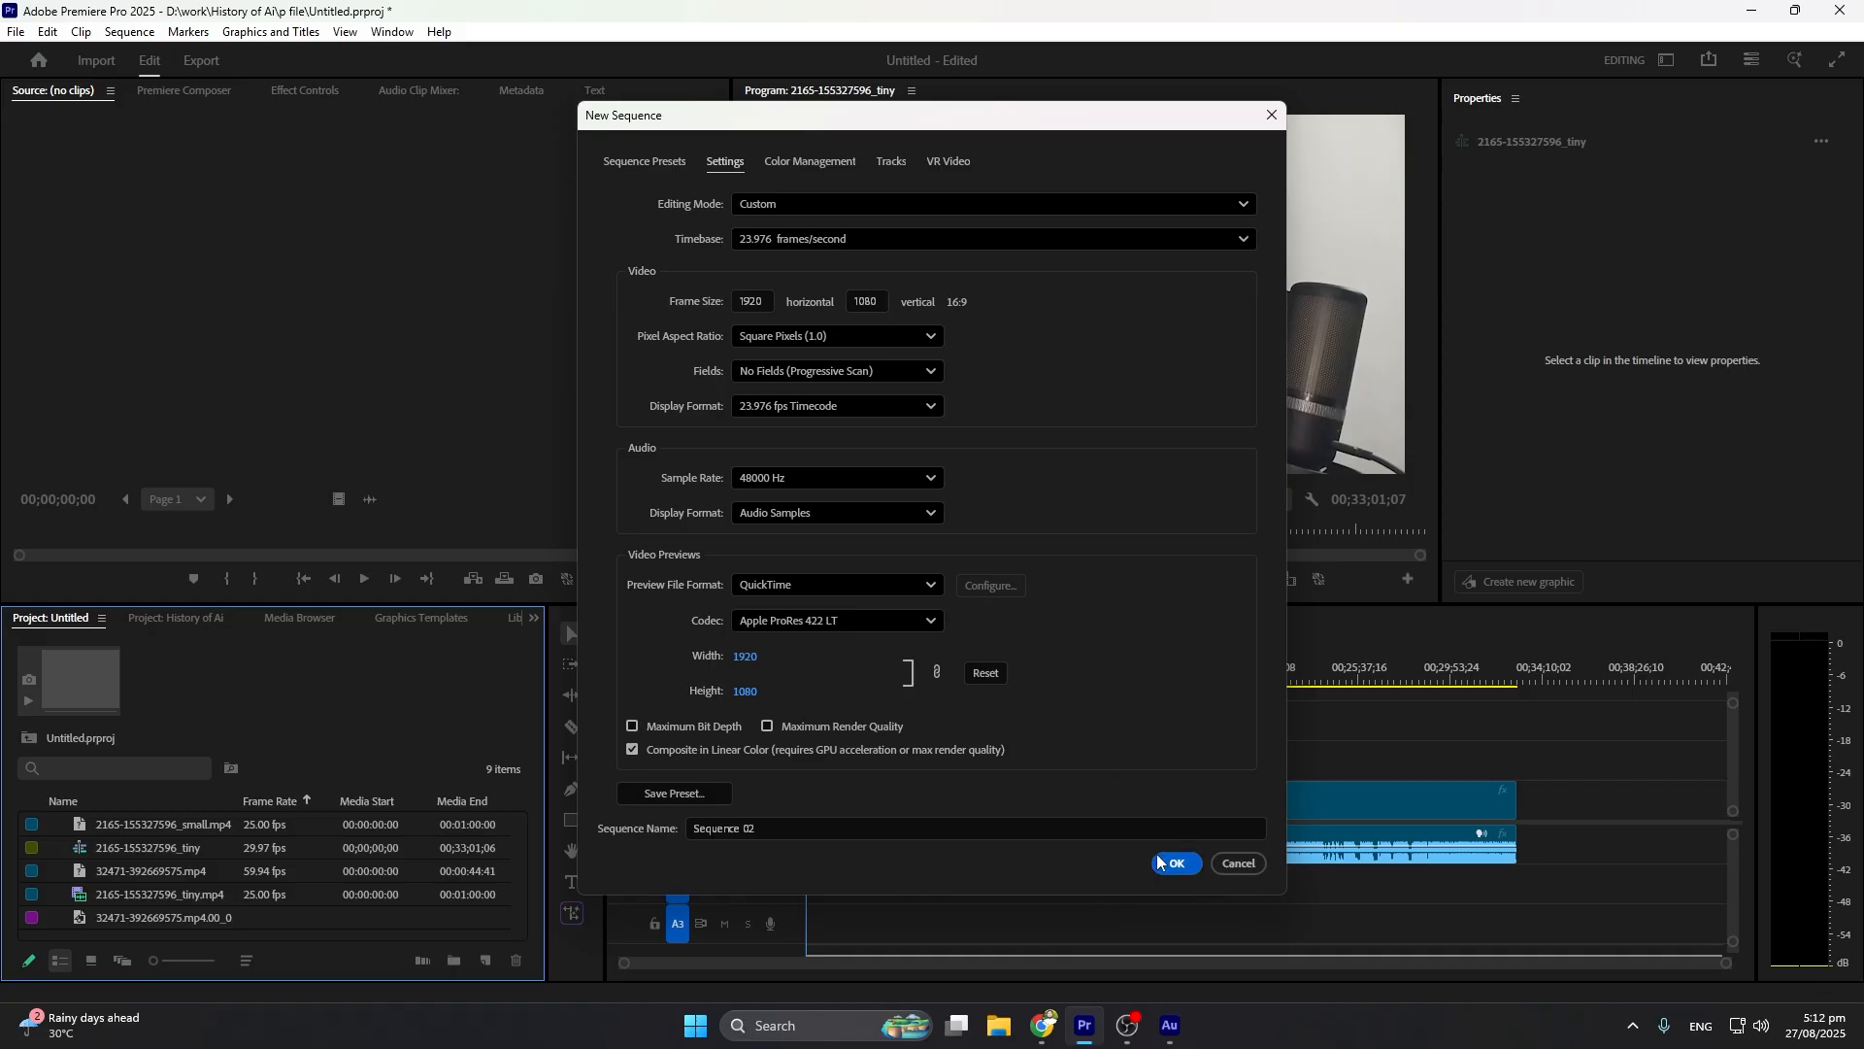
left_click(1230, 872)
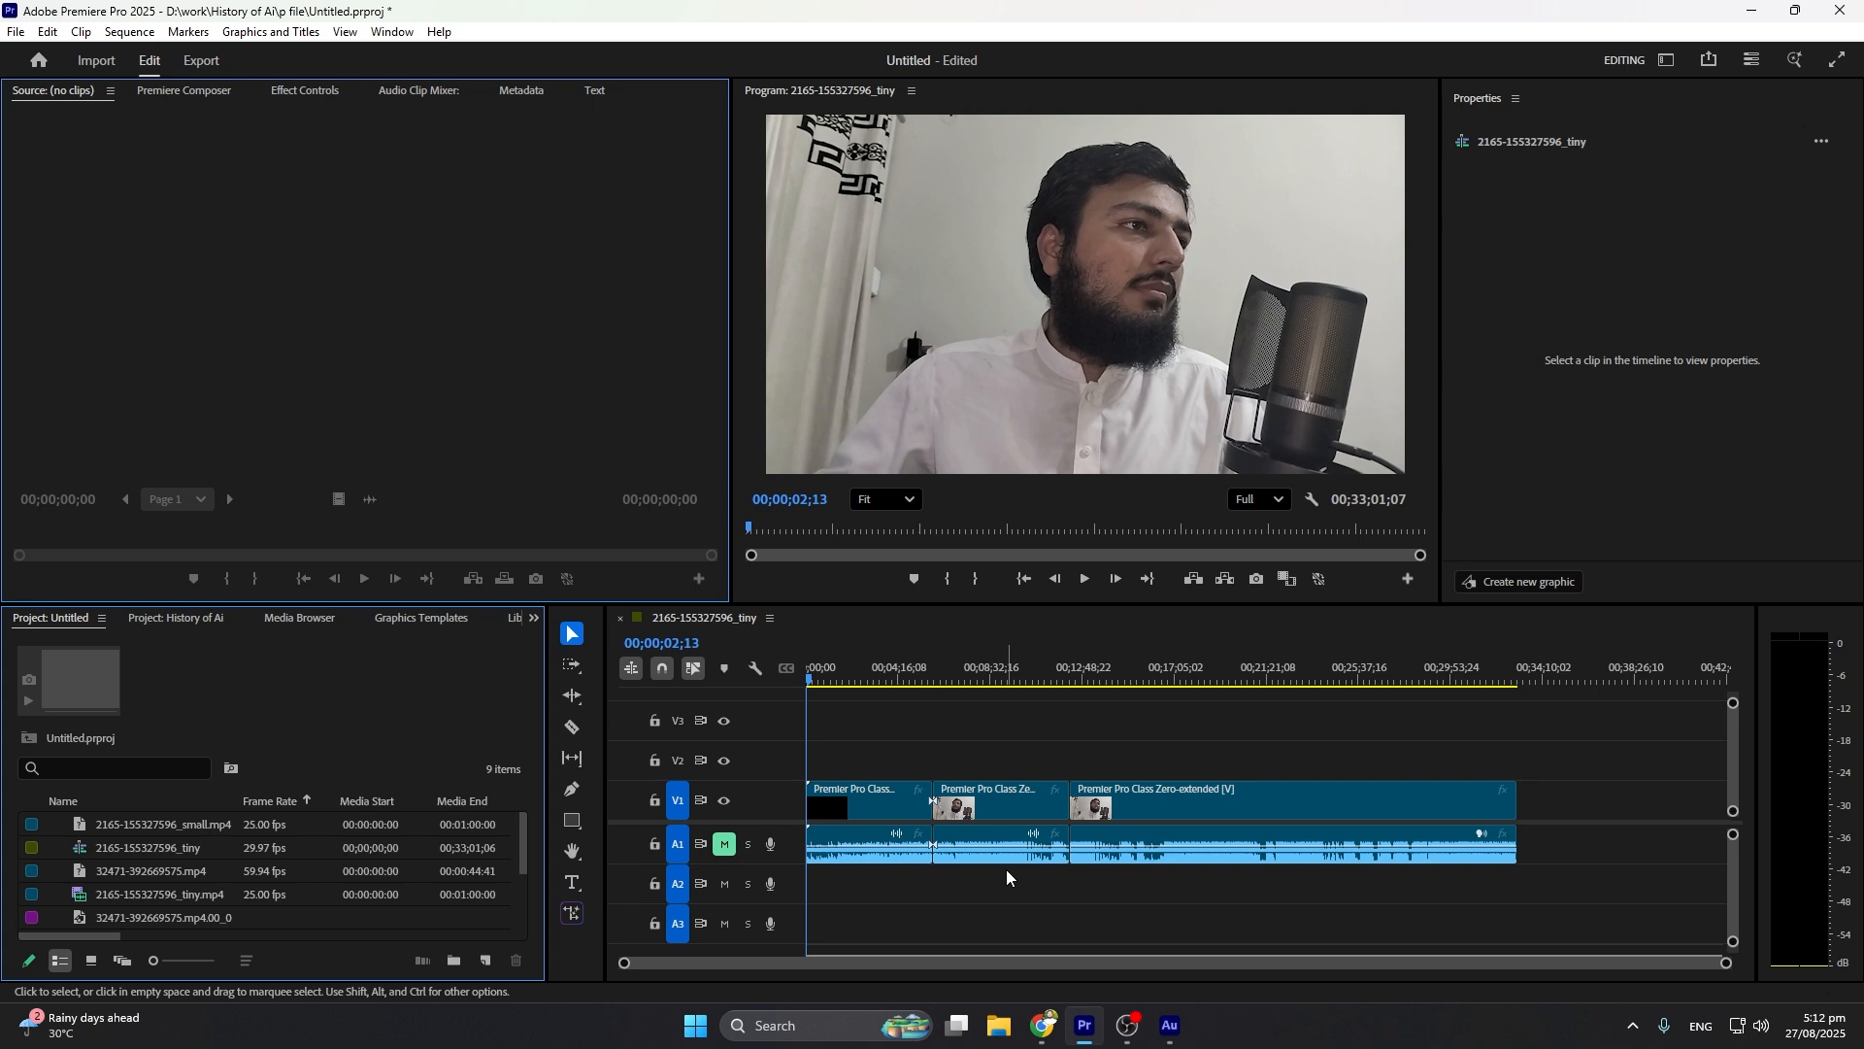
left_click(695, 668)
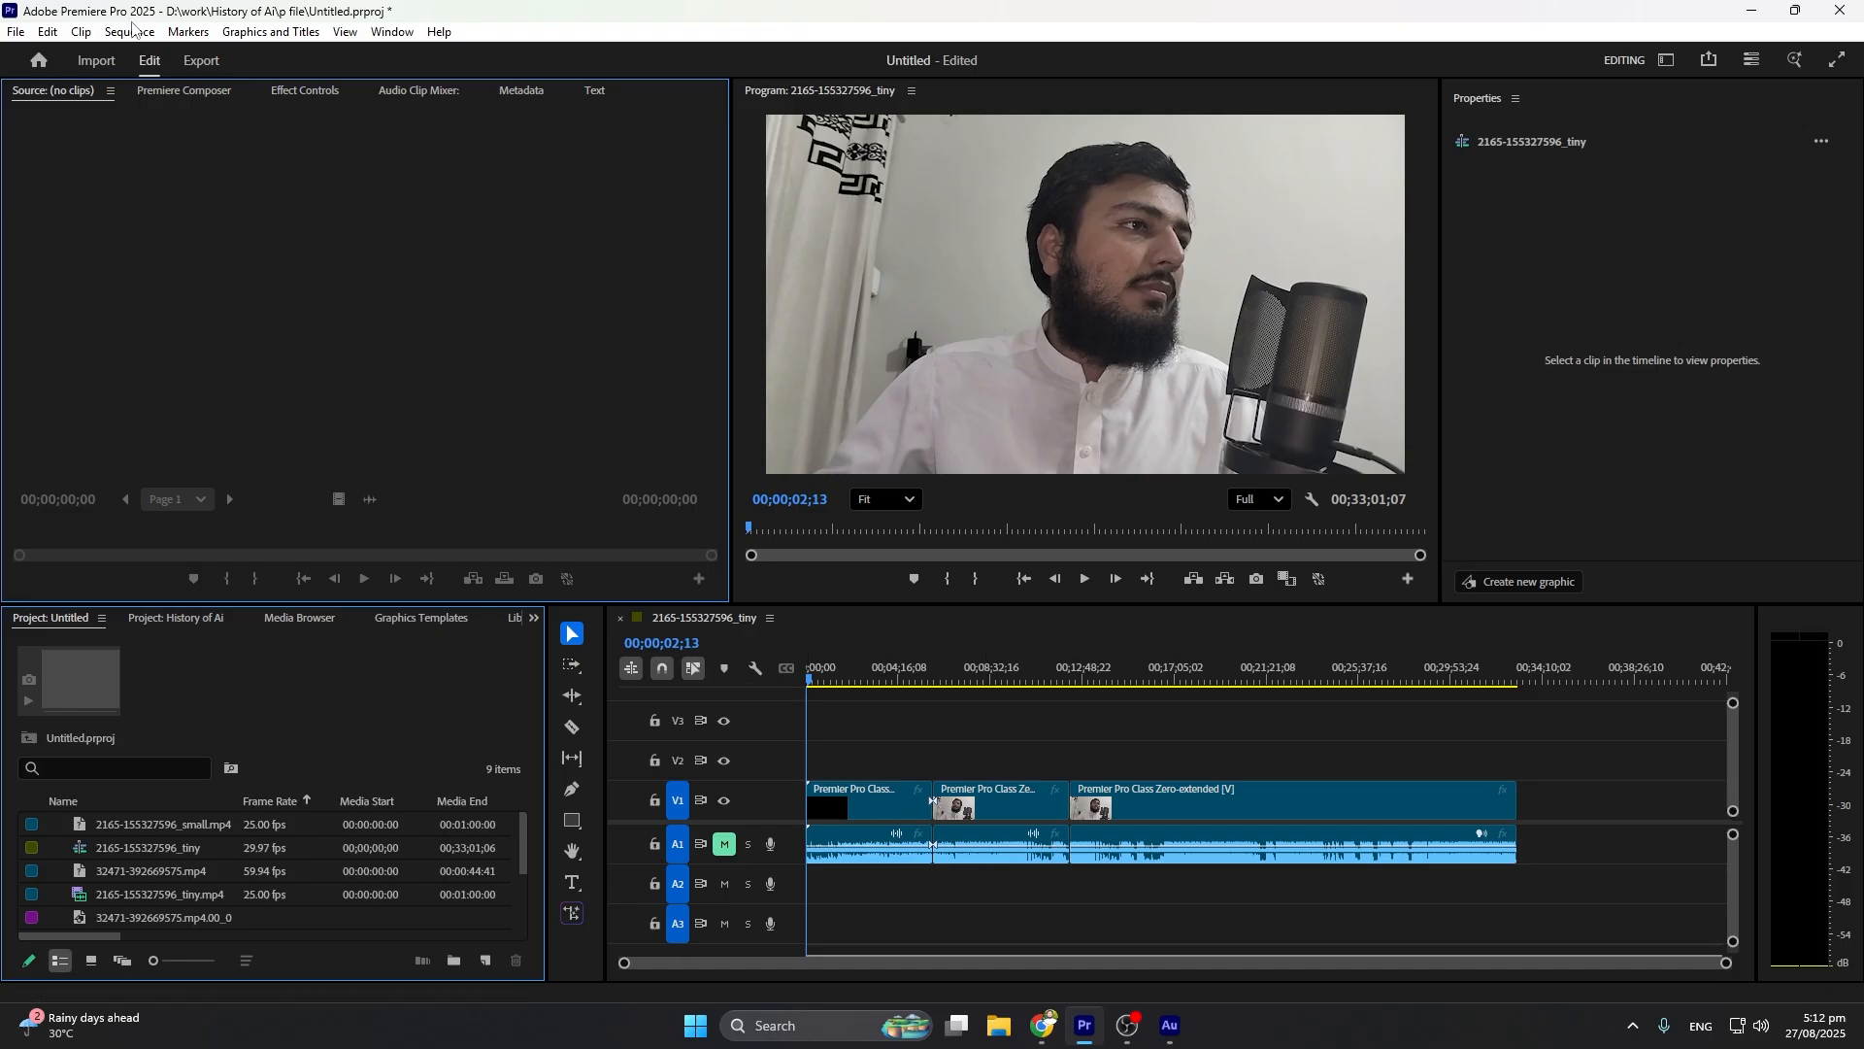
Examine the general settings of the current sequence and leave them as they are
left_click(132, 33)
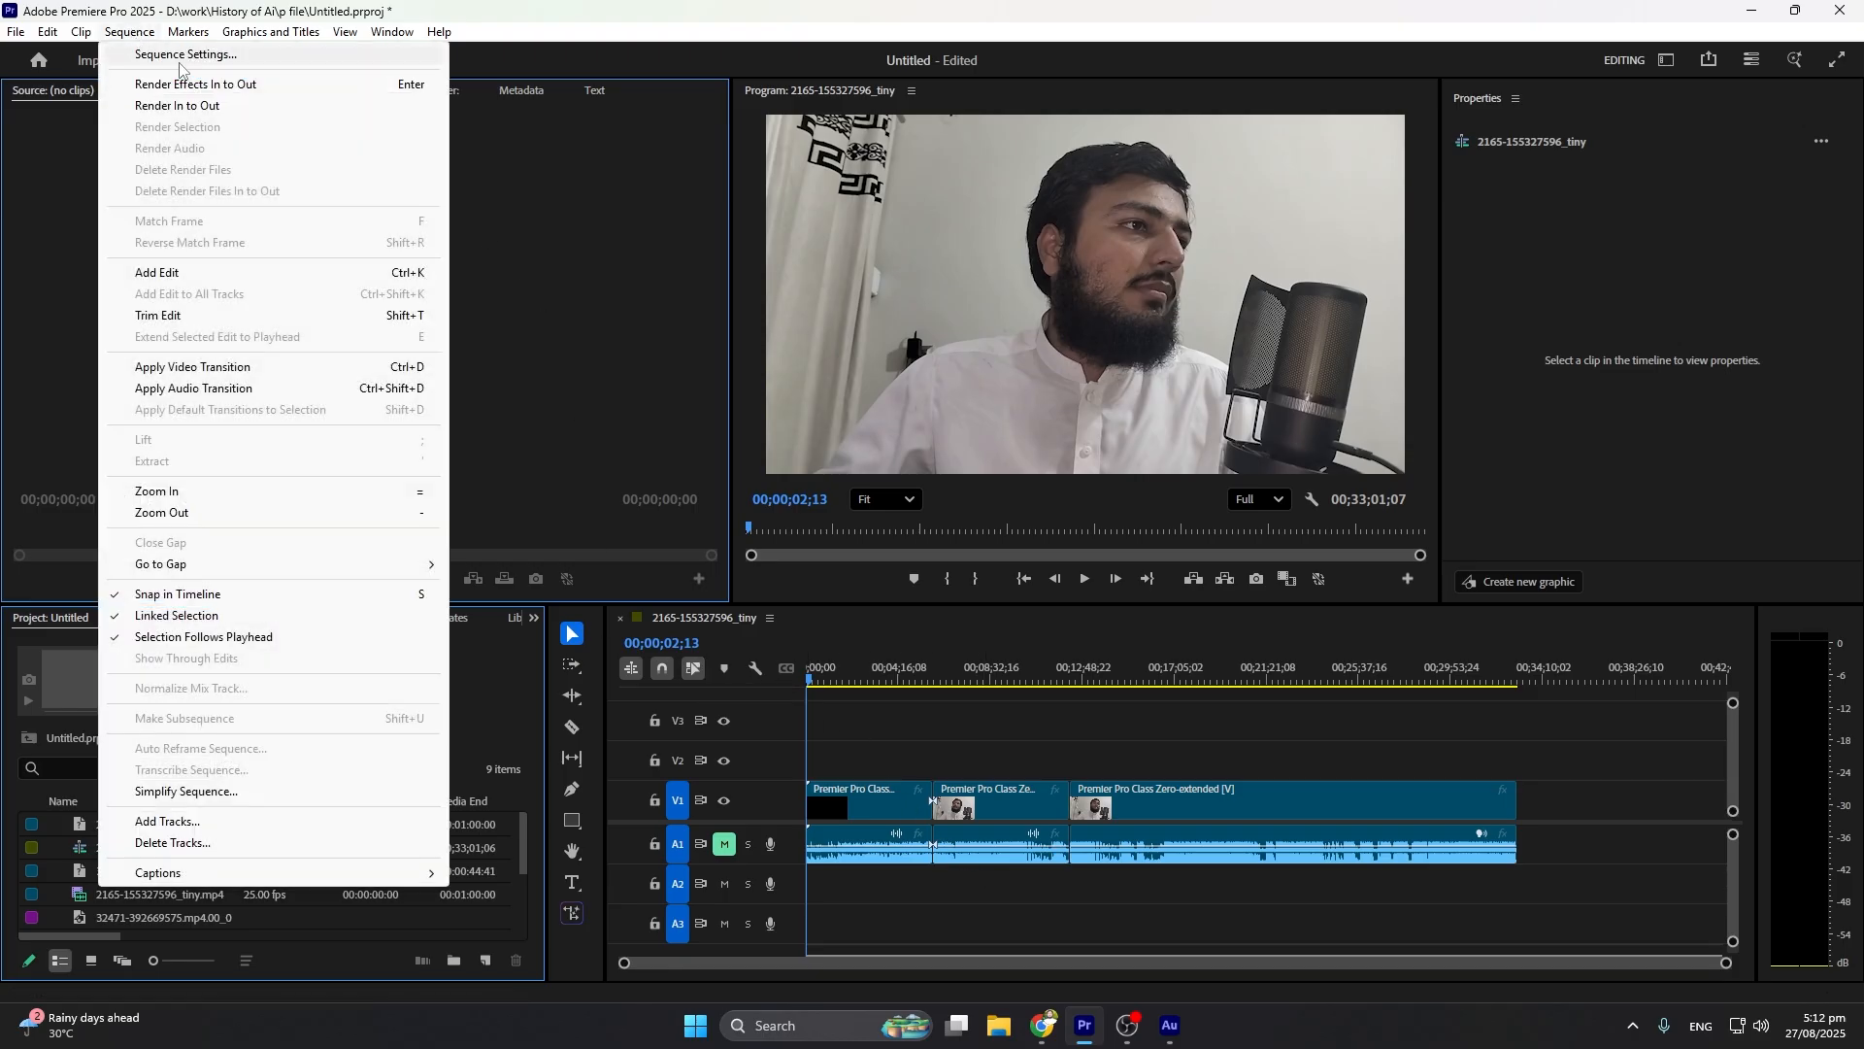
left_click(179, 61)
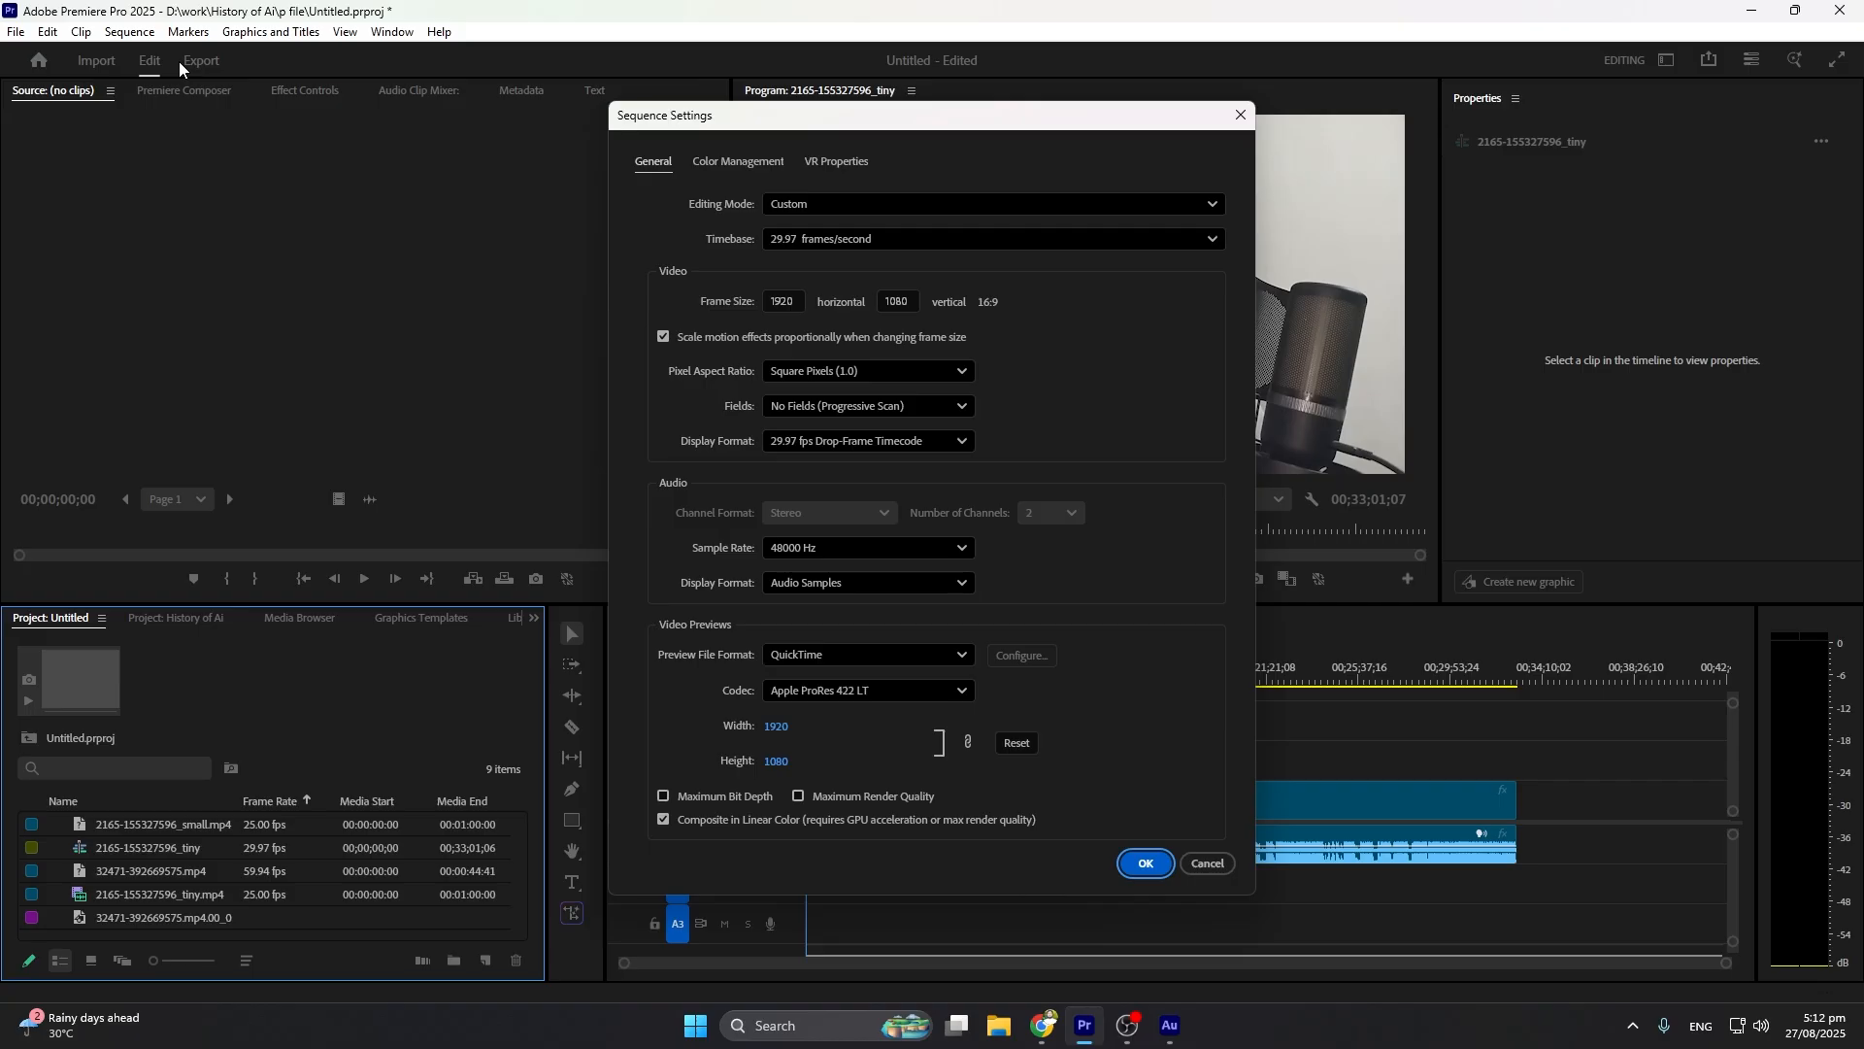
left_click(1211, 867)
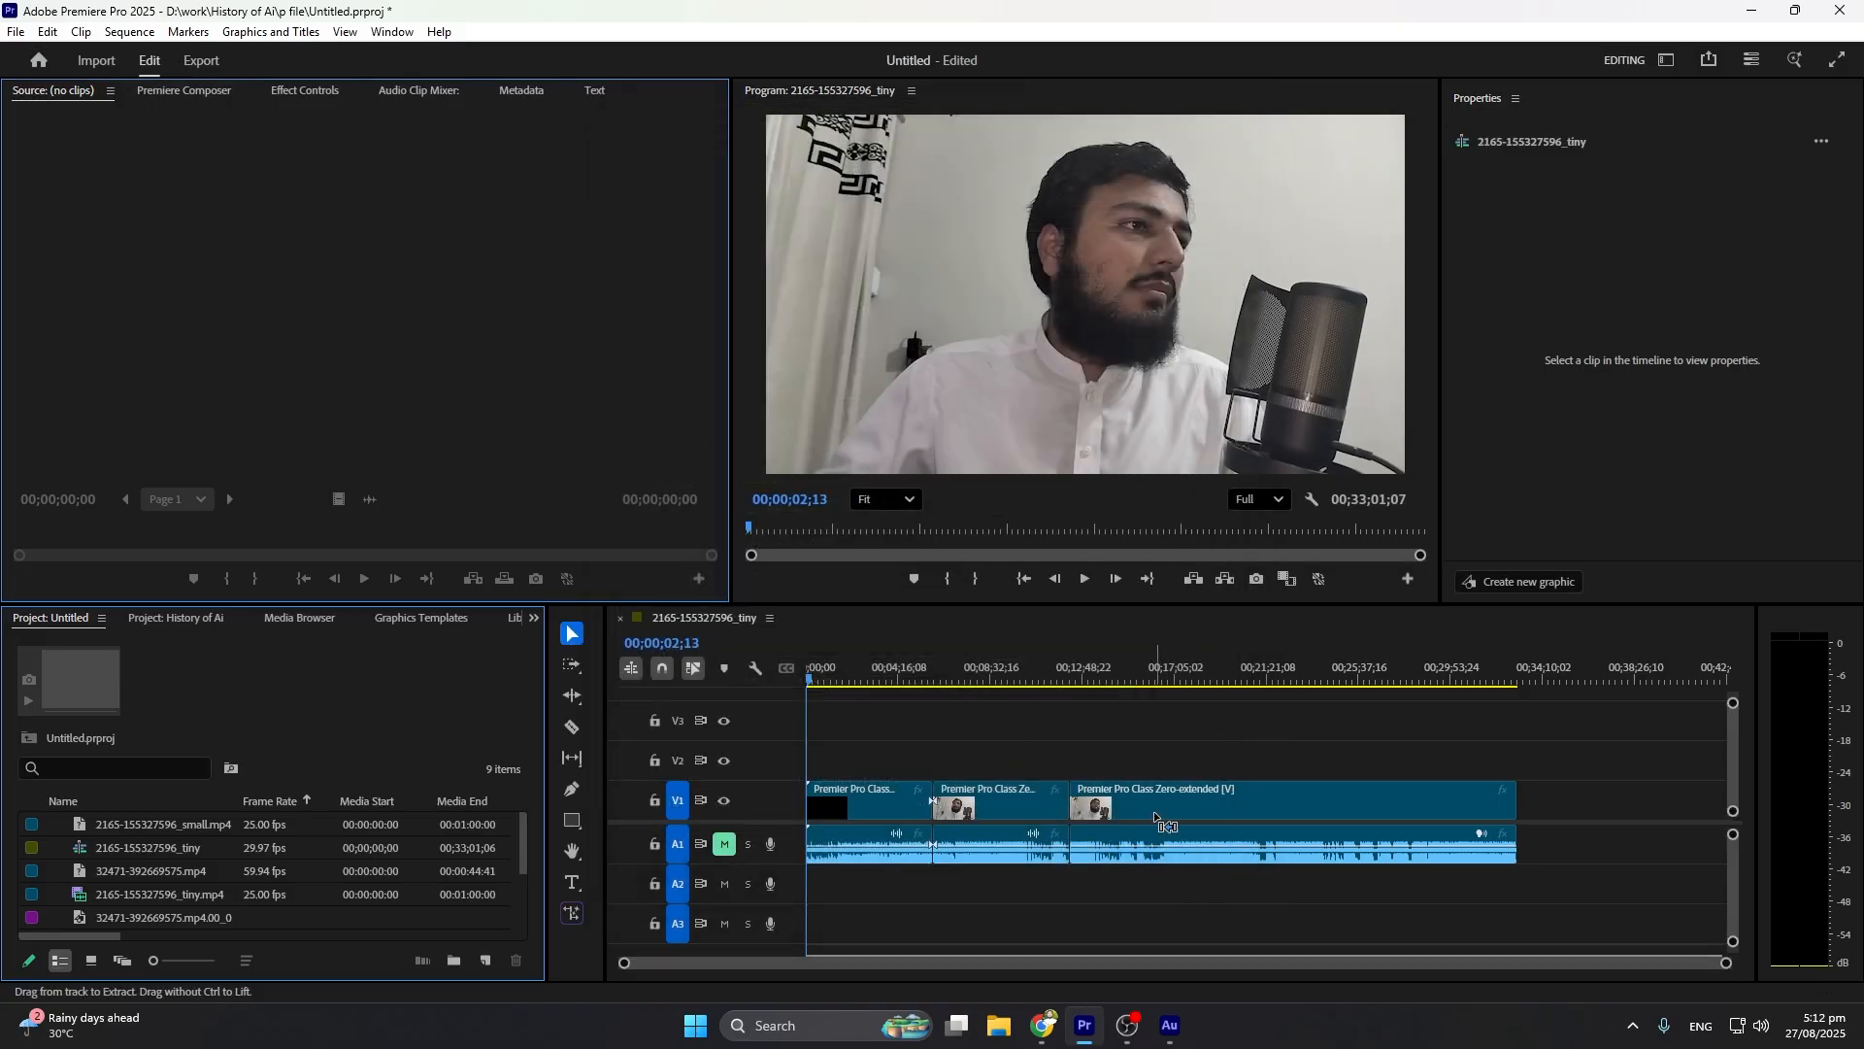
Check the new-sequence settings once more for comparison, without creating a sequence
key("ctrl+n")
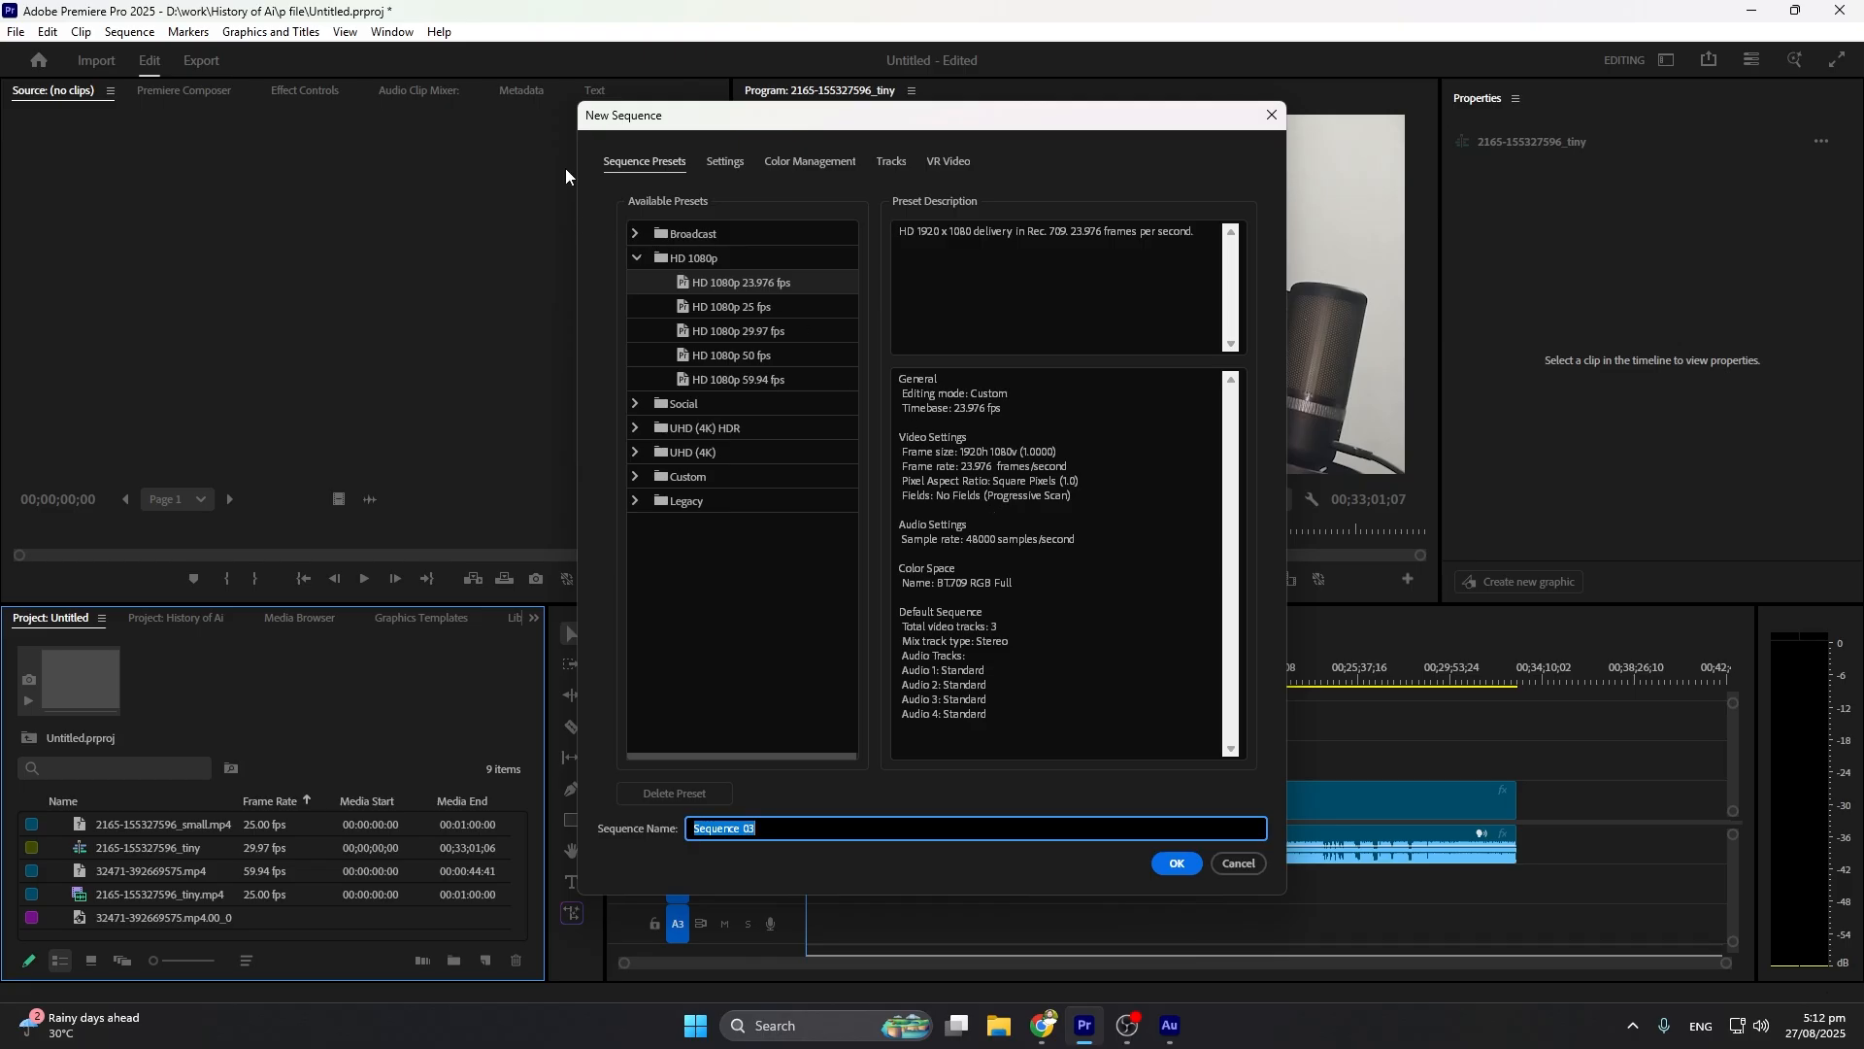
left_click(725, 165)
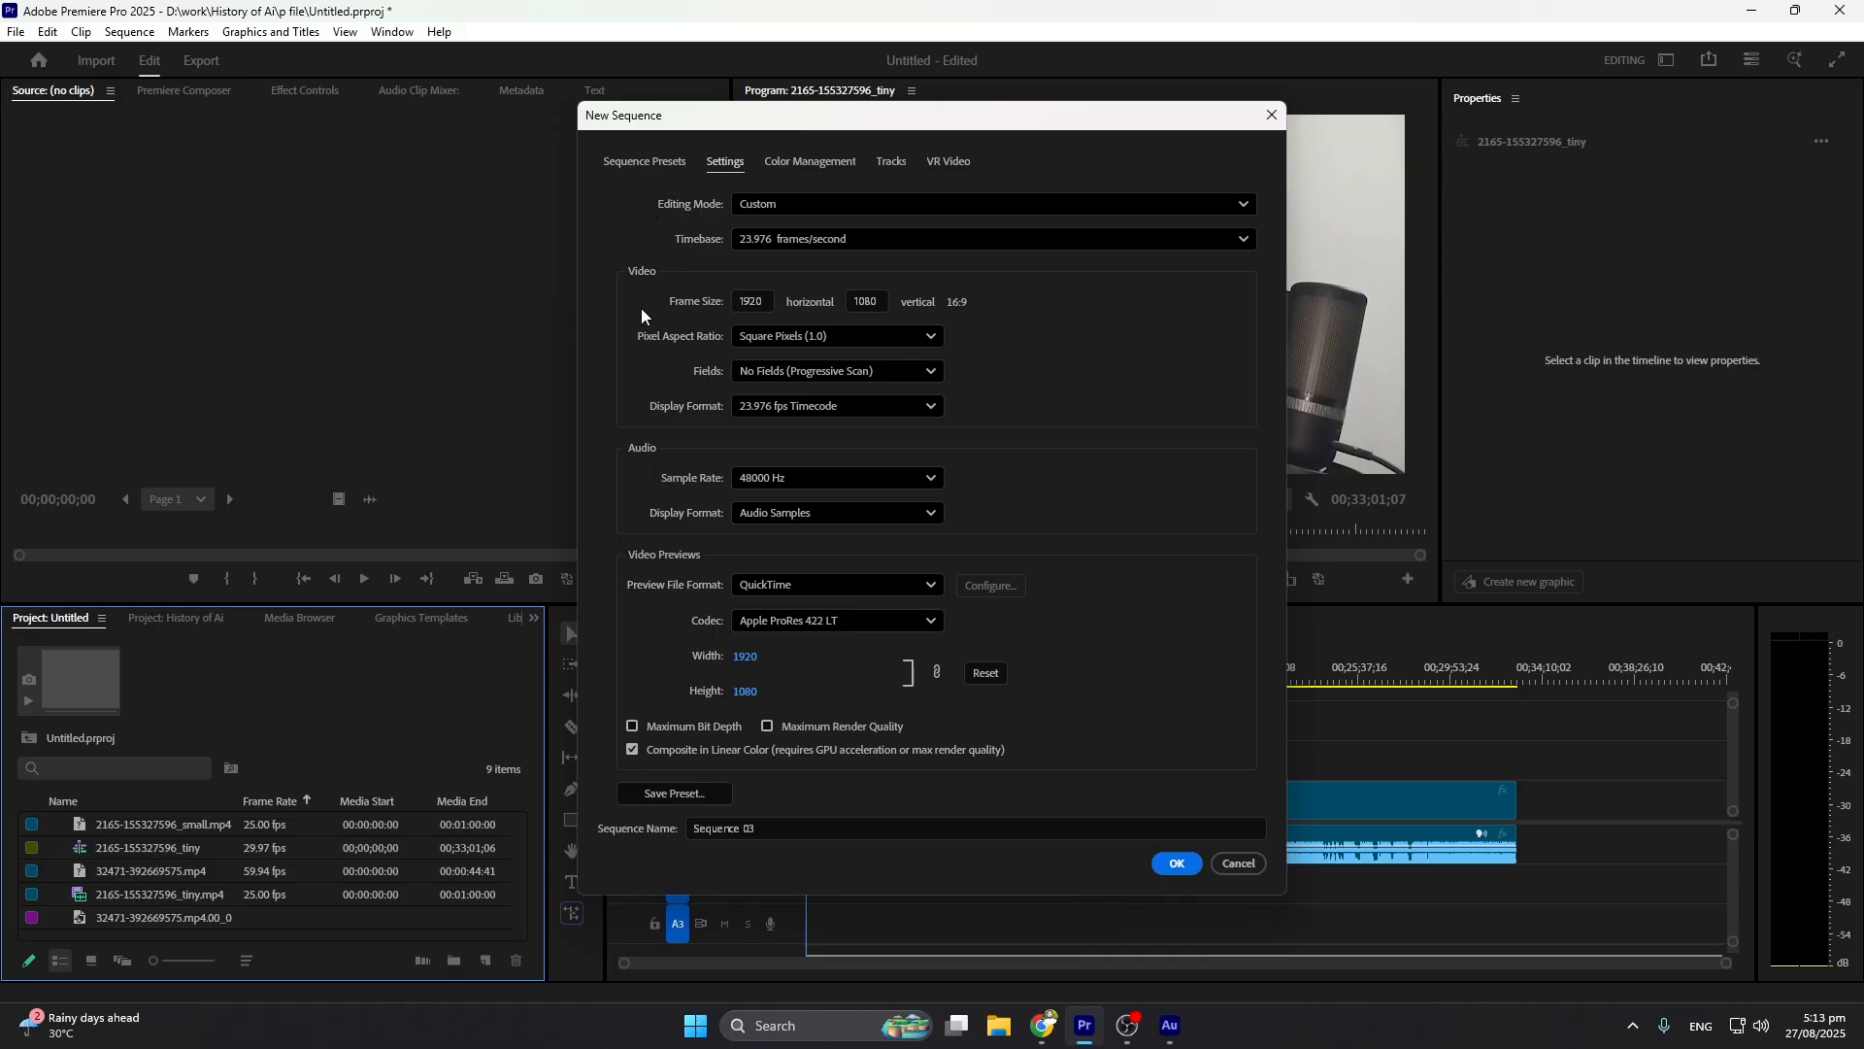
left_click(1238, 864)
Look through the current sequence's editing modes, try a timebase of 30.00 frames/second, and discard the change
left_click(129, 31)
left_click(165, 53)
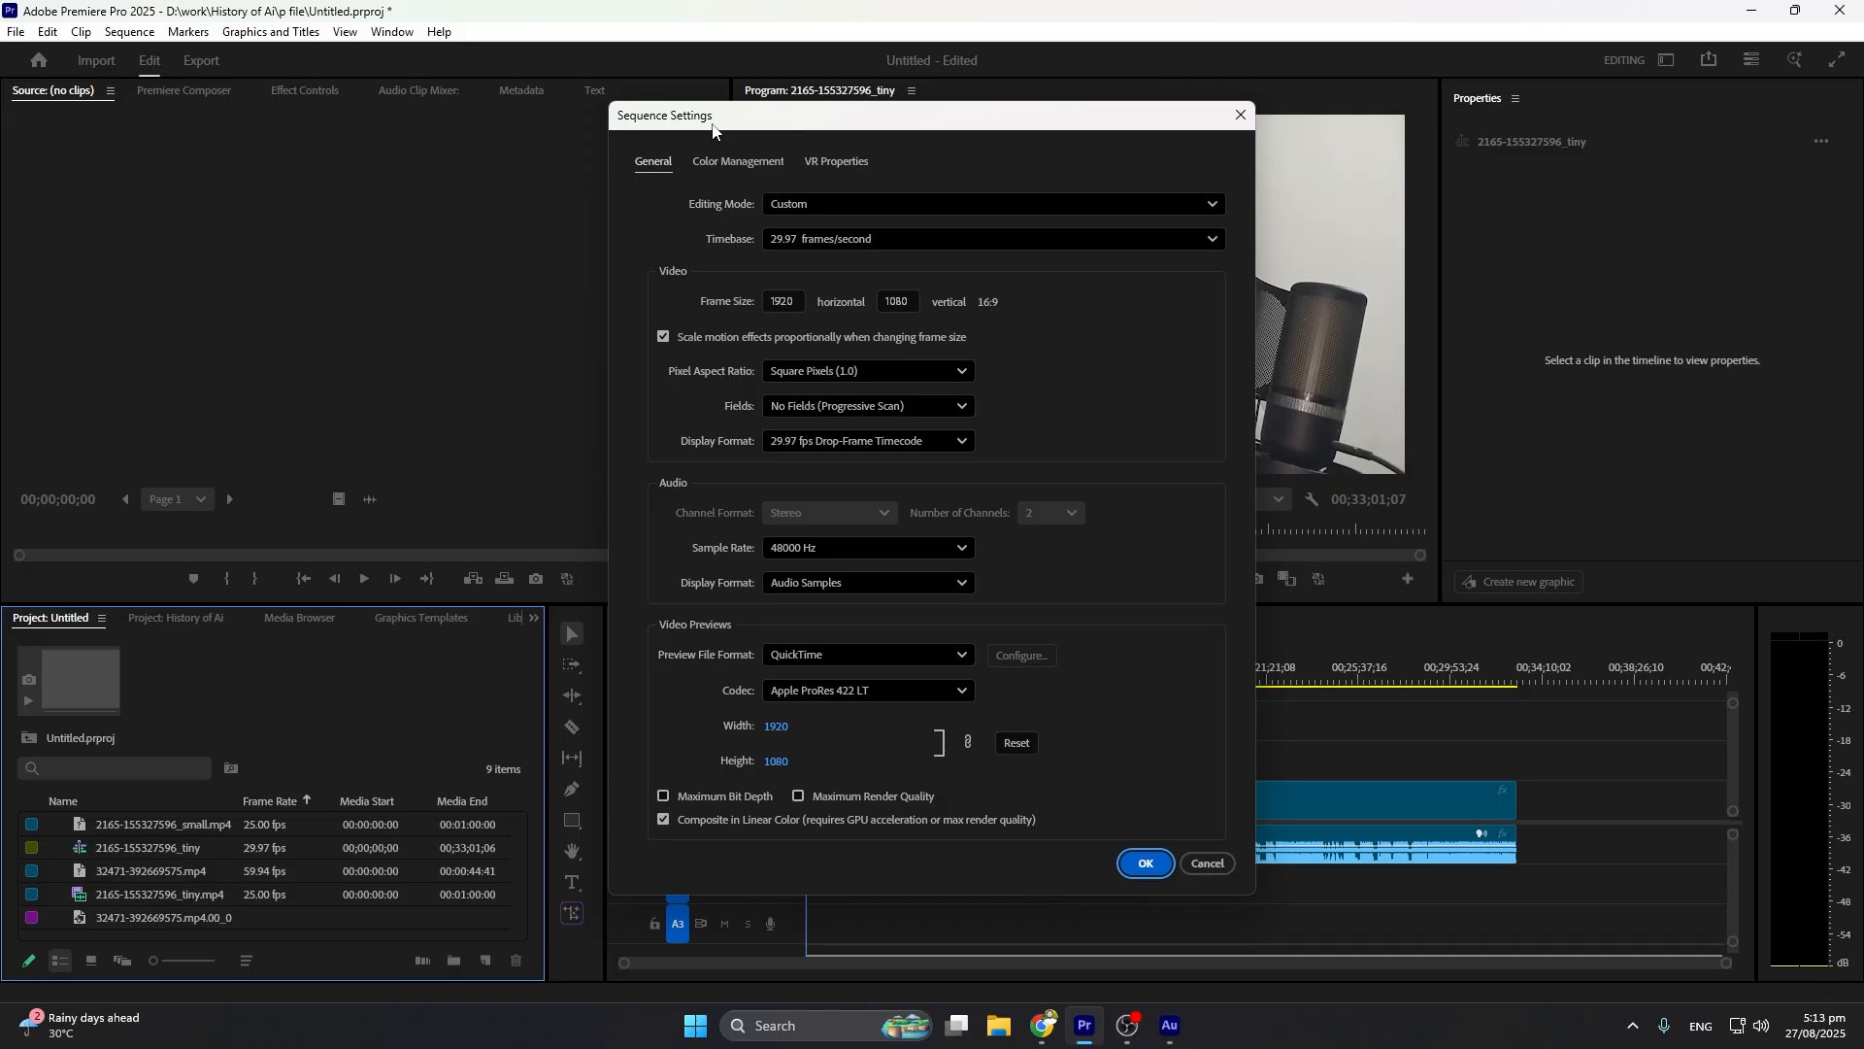
left_click(815, 205)
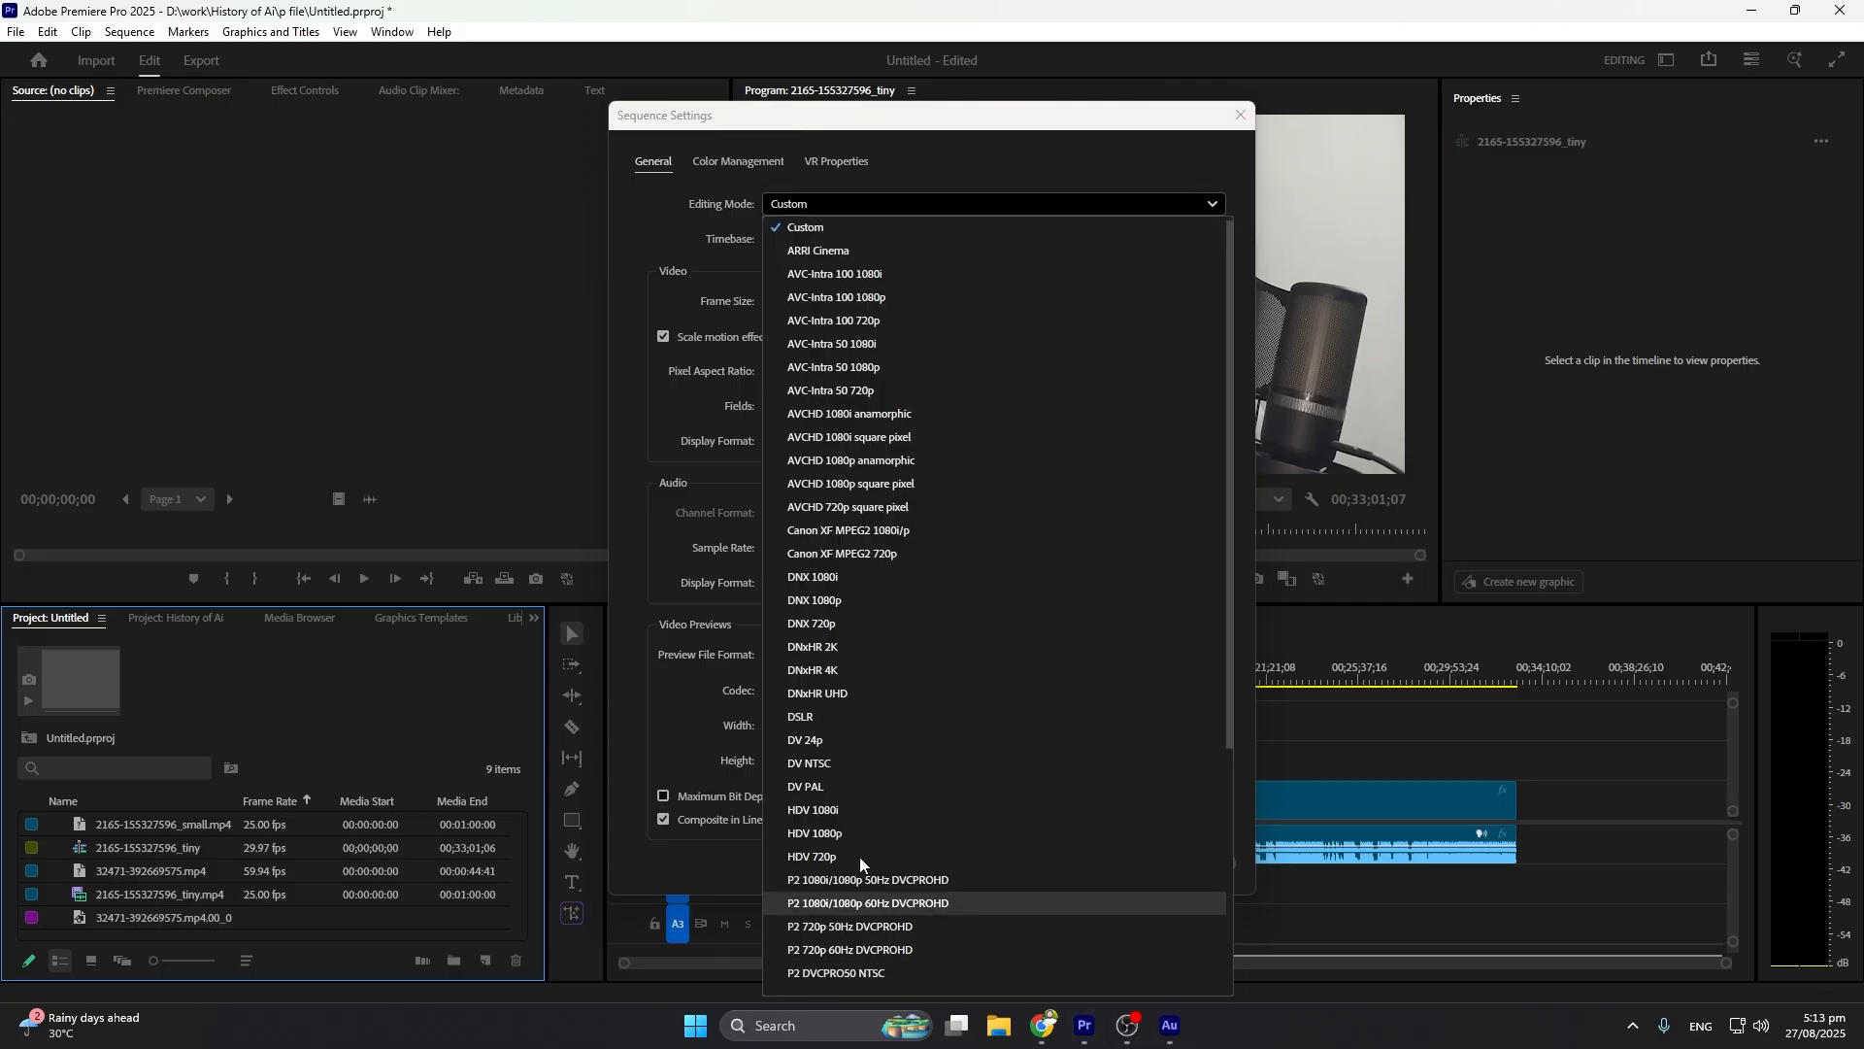
left_click(663, 224)
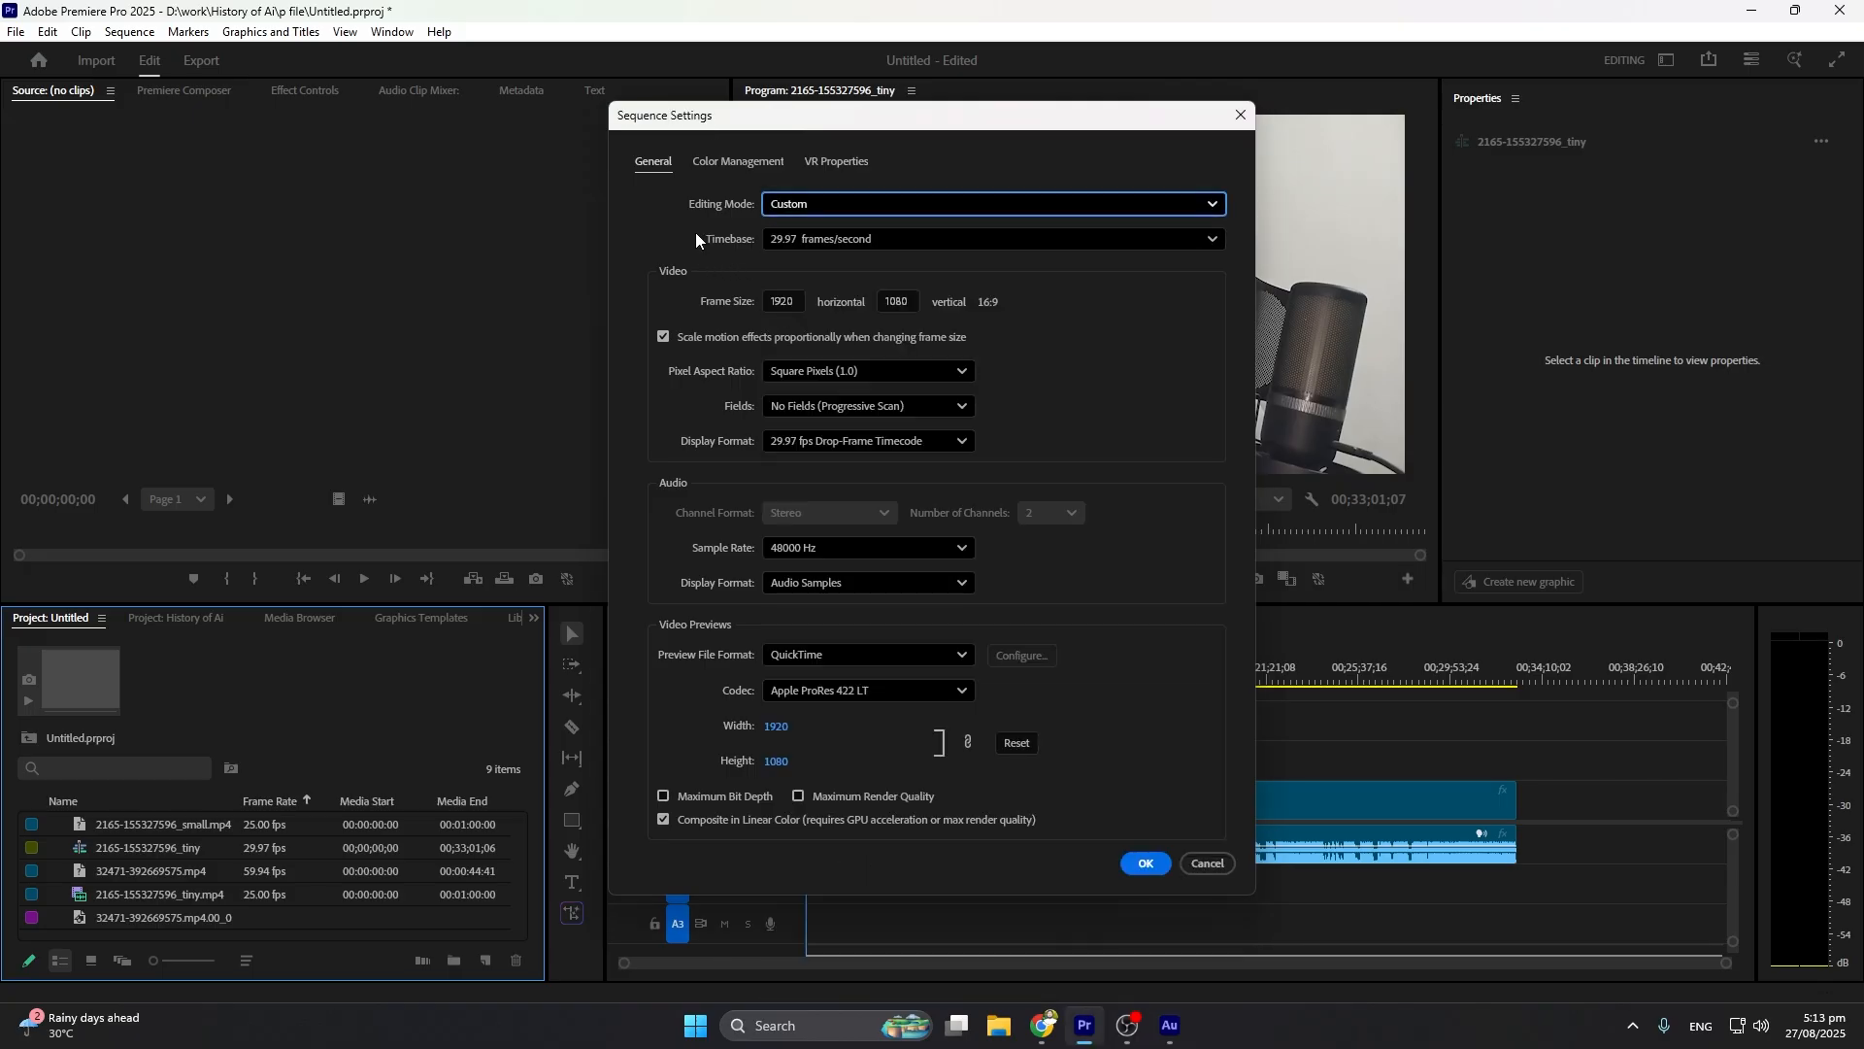
left_click(826, 244)
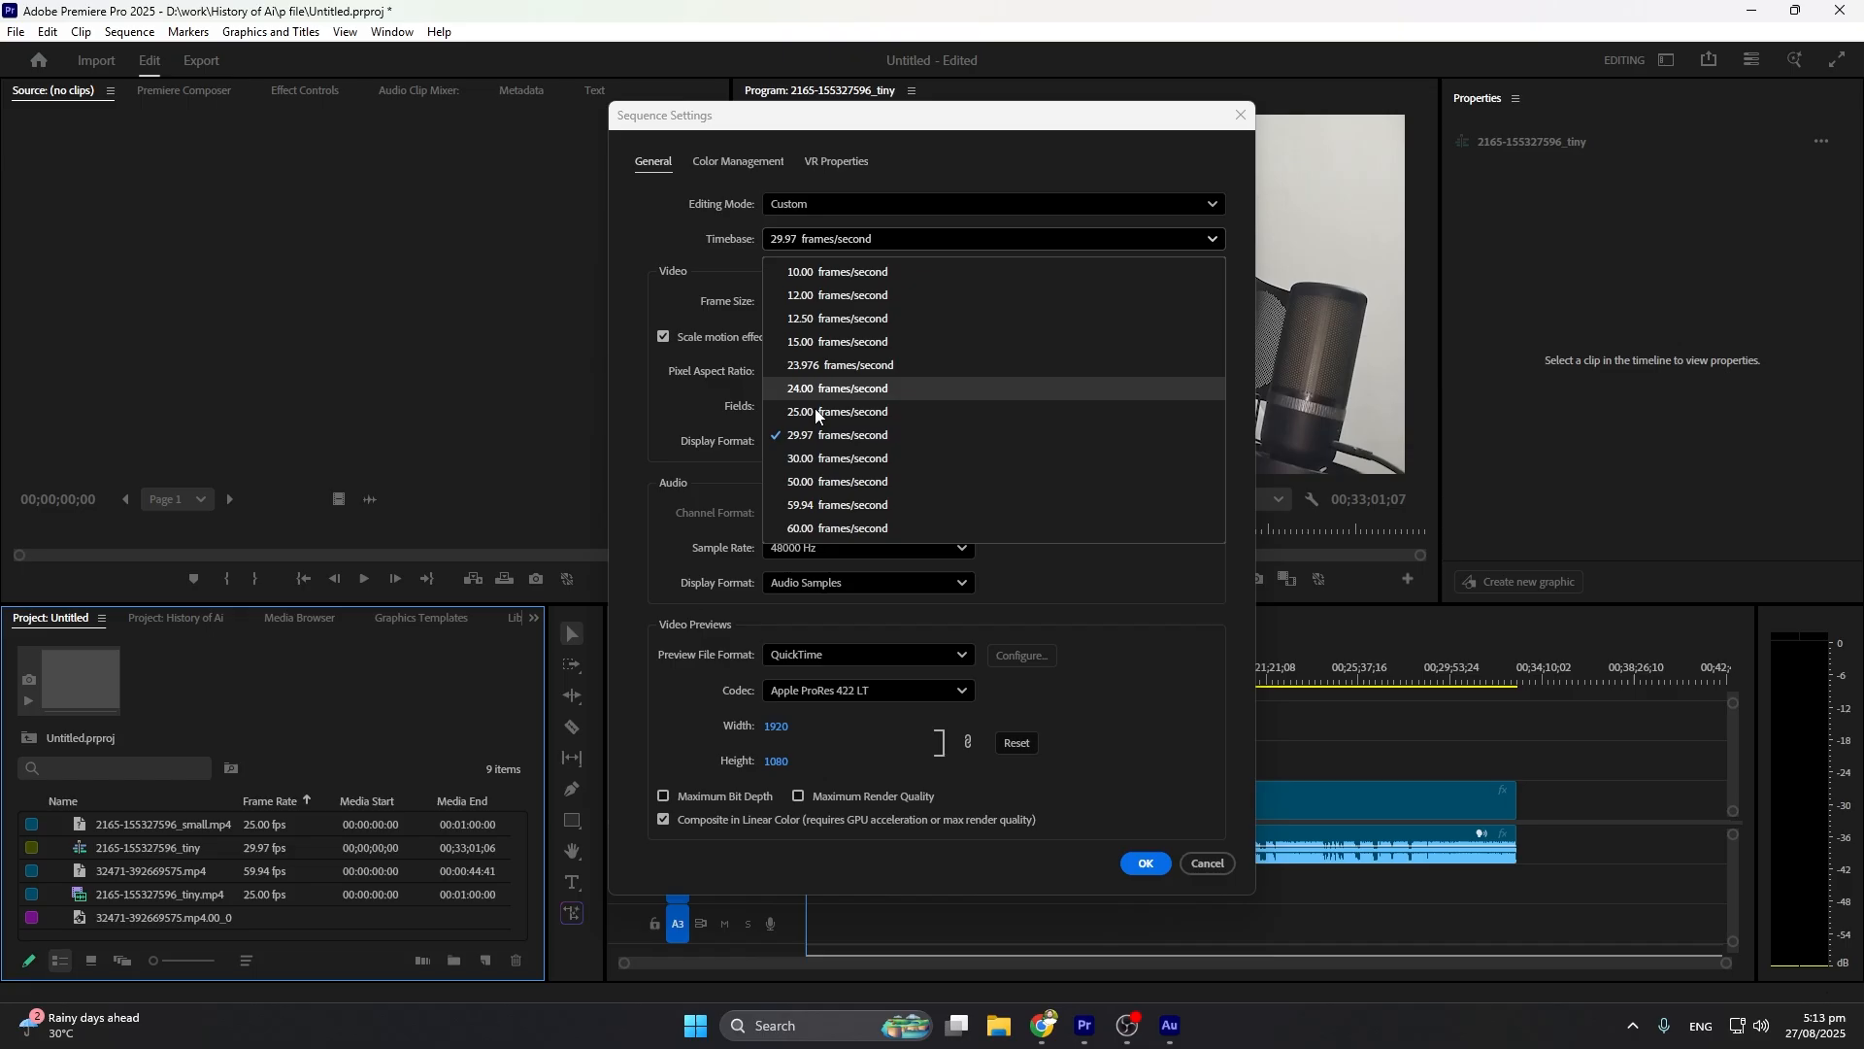
left_click(820, 469)
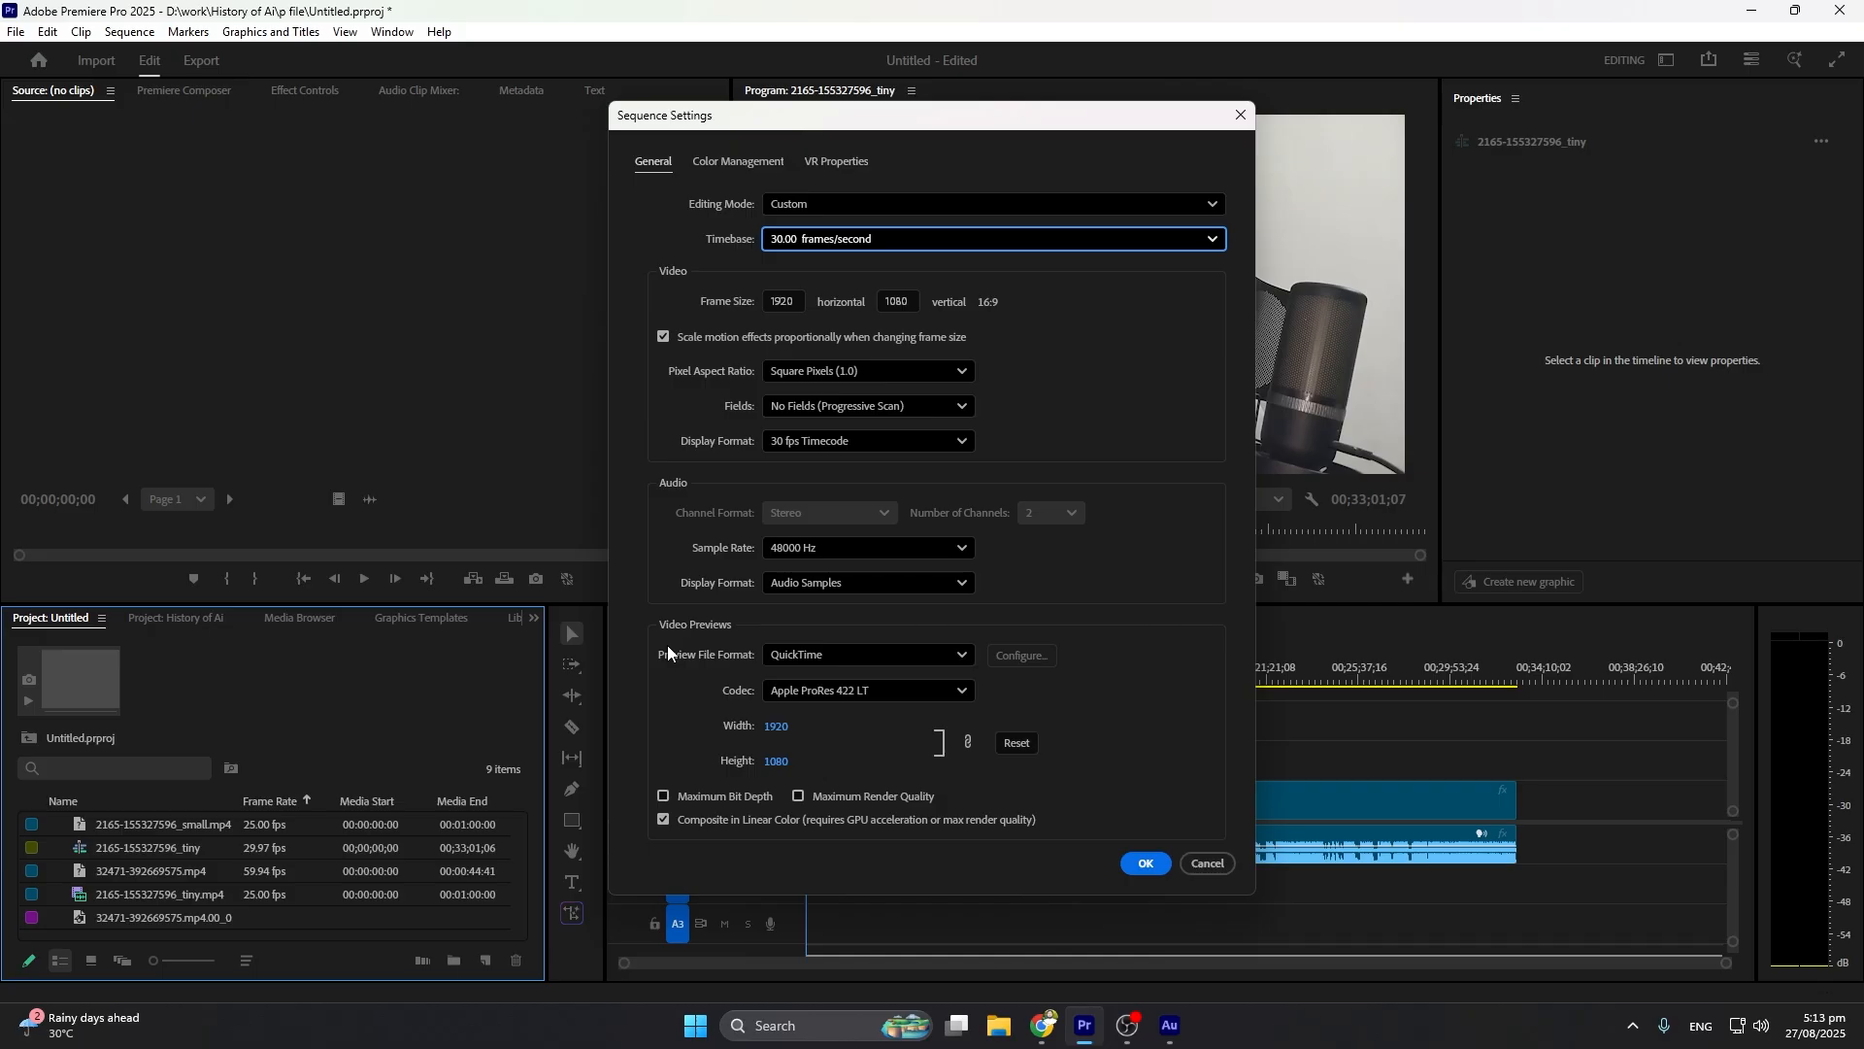
left_click(1197, 859)
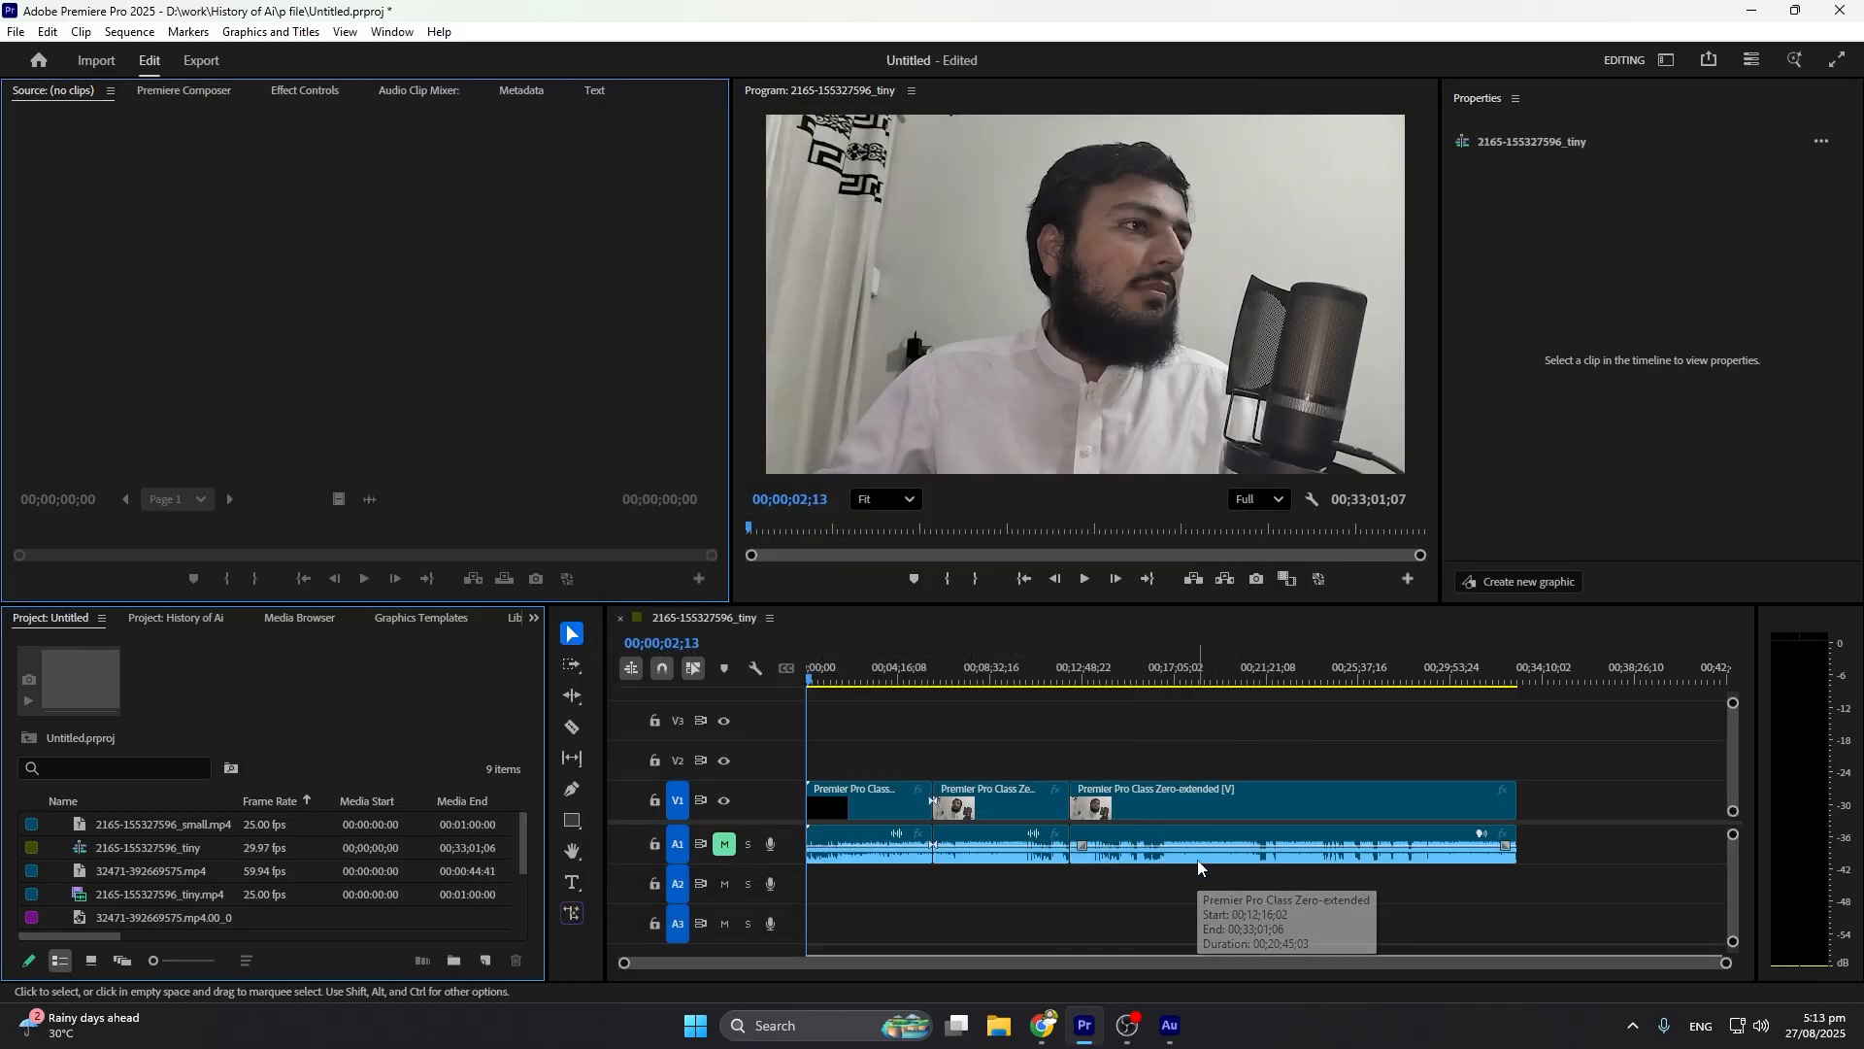
Scrub through the first clip on the timeline and park the playhead at 00;03;44;09
left_click(134, 32)
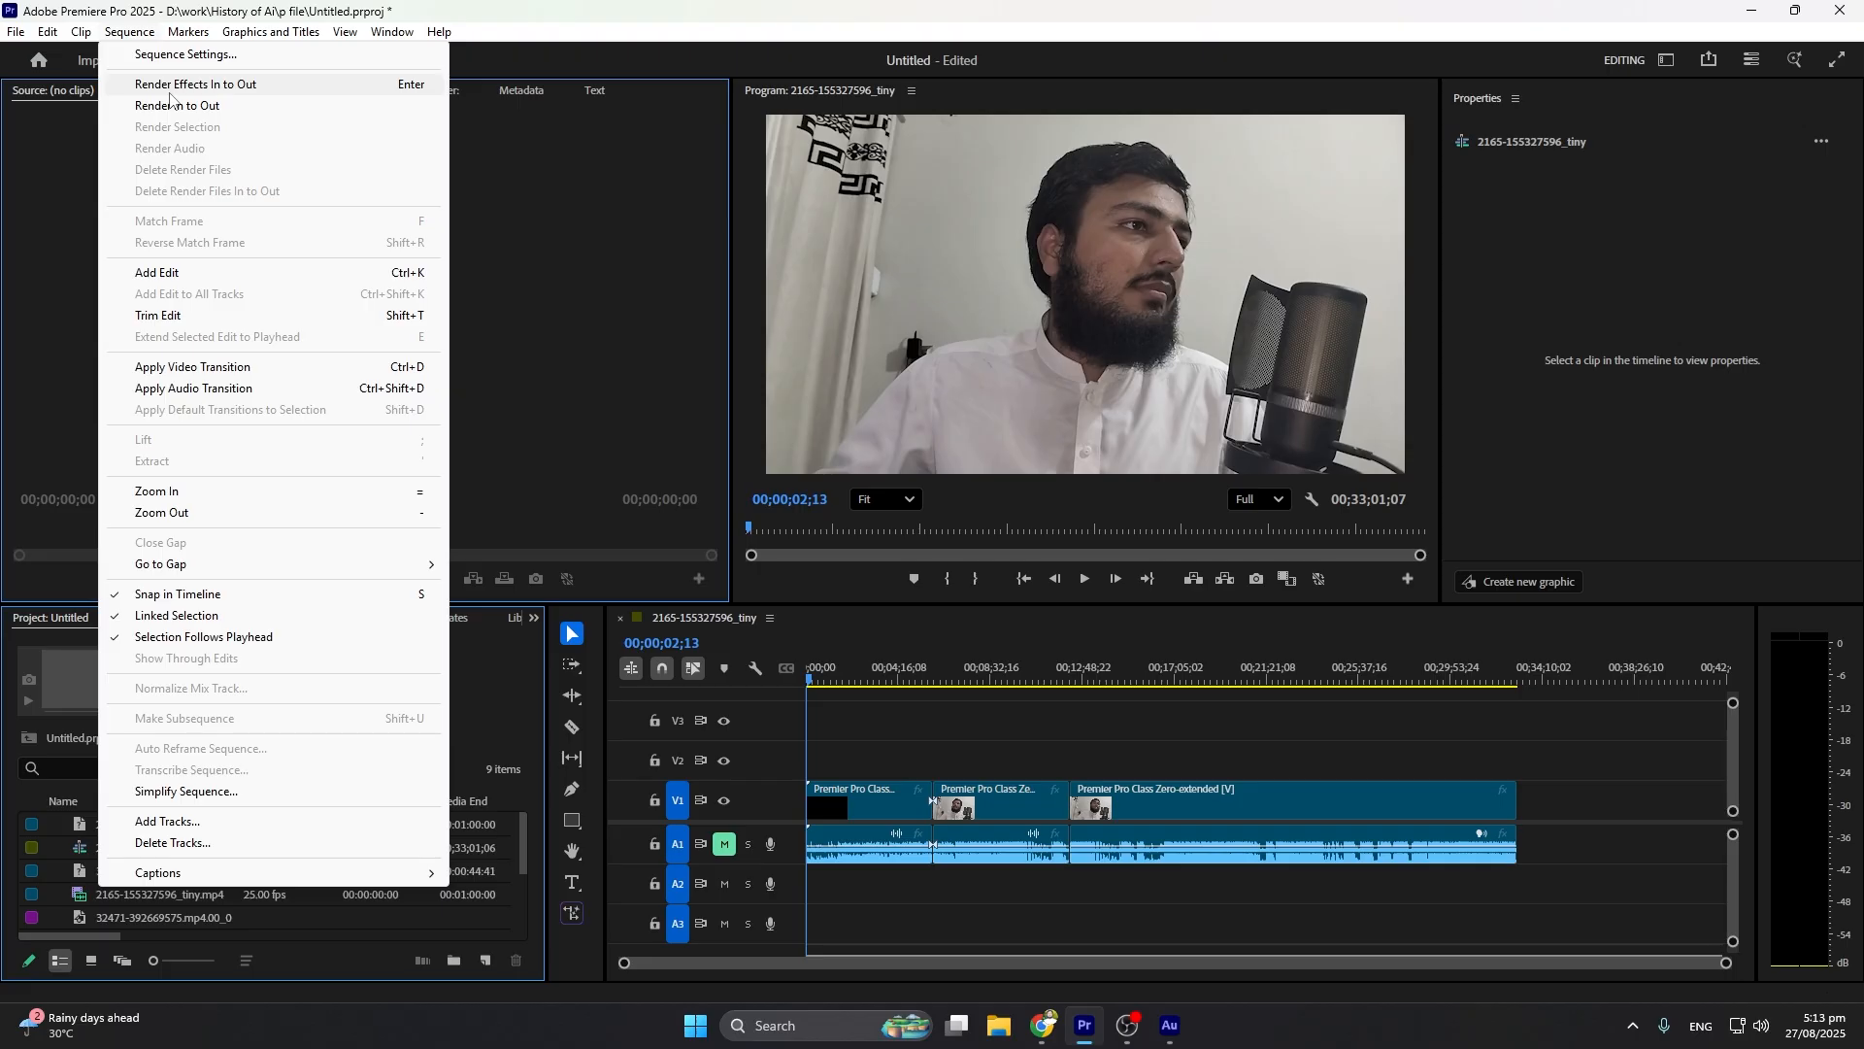
left_click(541, 278)
left_click(909, 681)
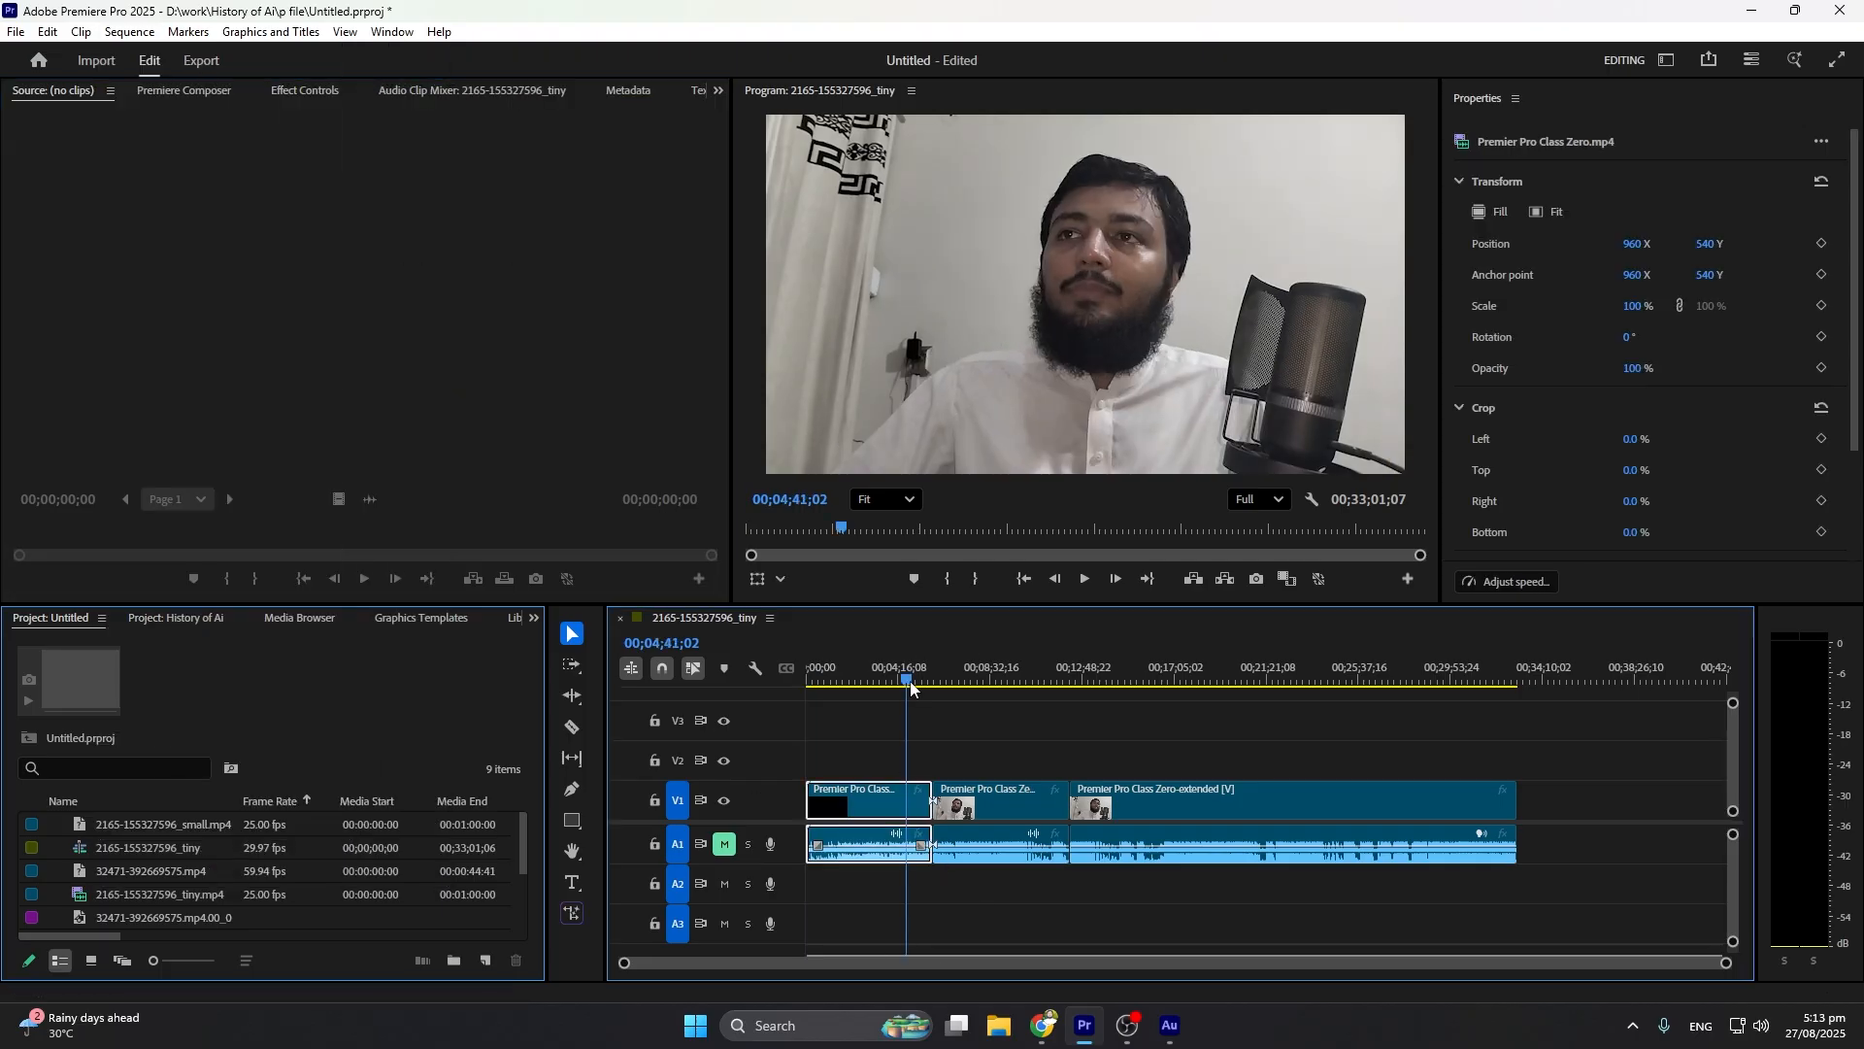
left_click_drag(911, 687, 887, 670)
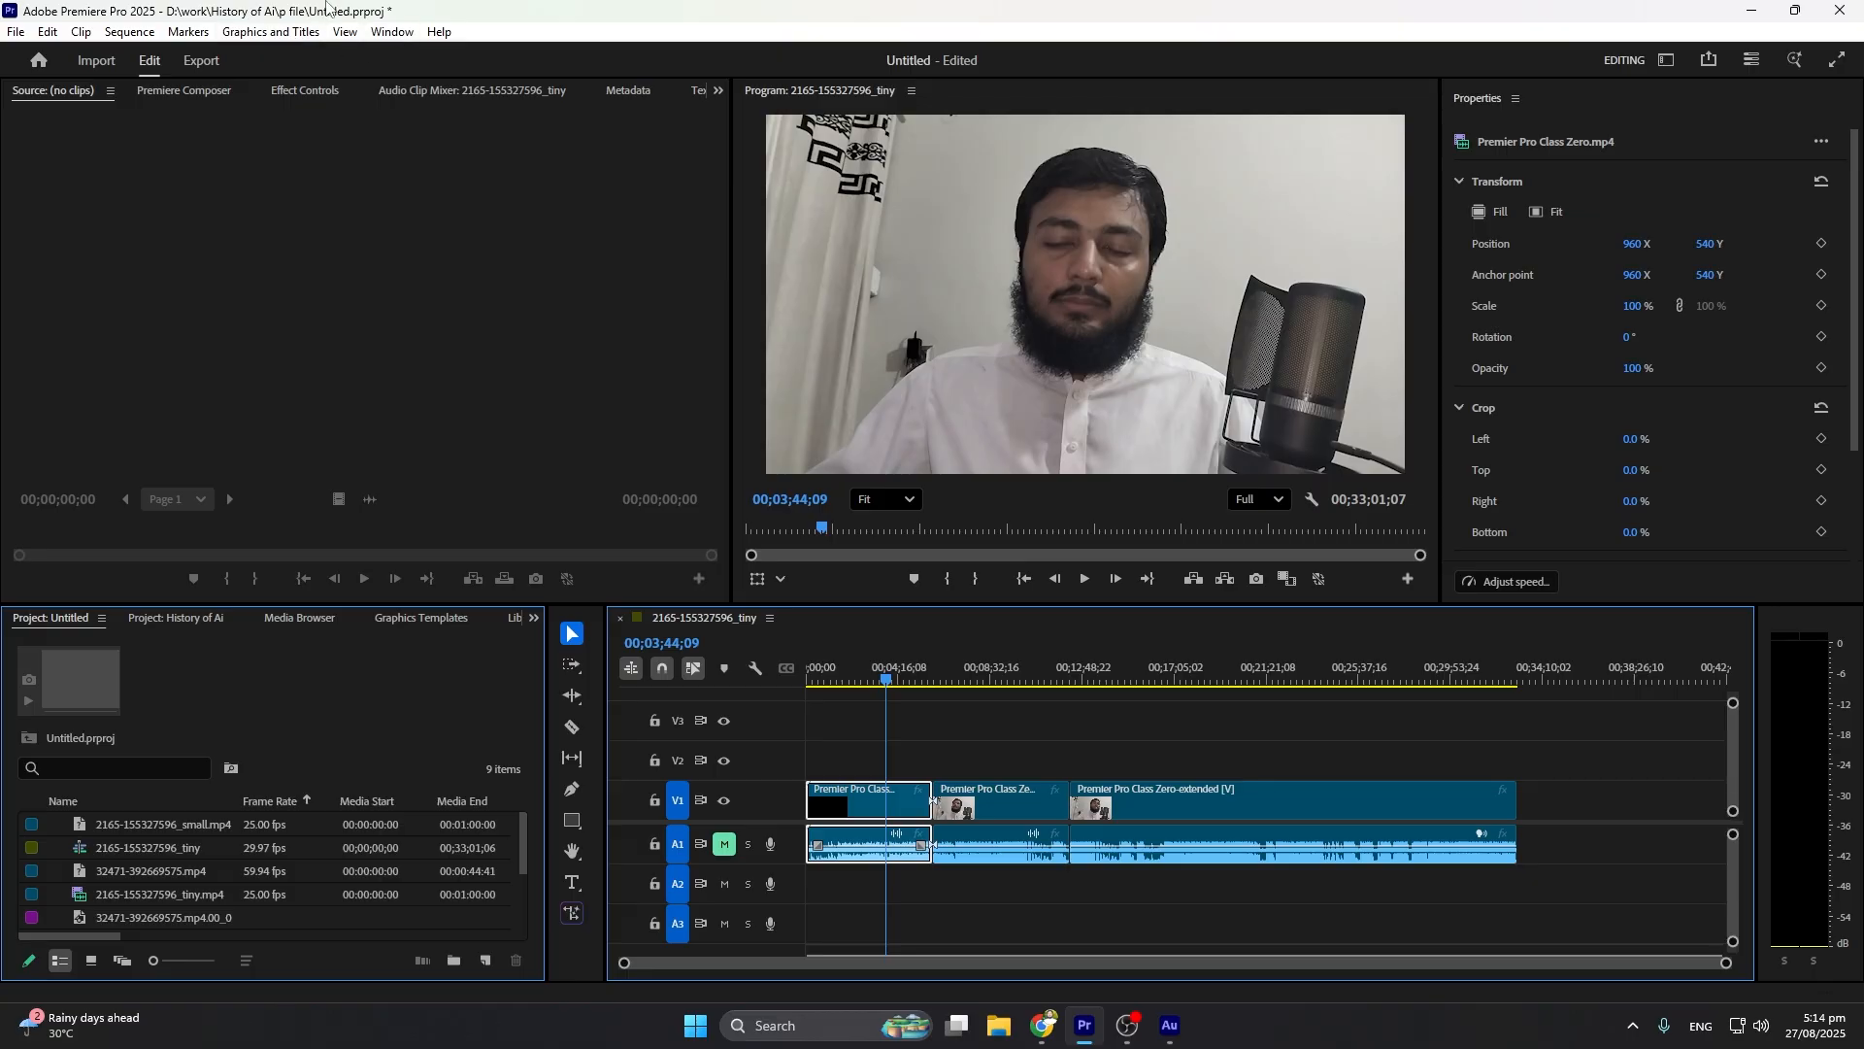
Open the Premiere Composer extension and place the Starter Pack's Light Leak transition on V2 above the first clip, at about 00;05;21
left_click(392, 31)
mouse_move(479, 113)
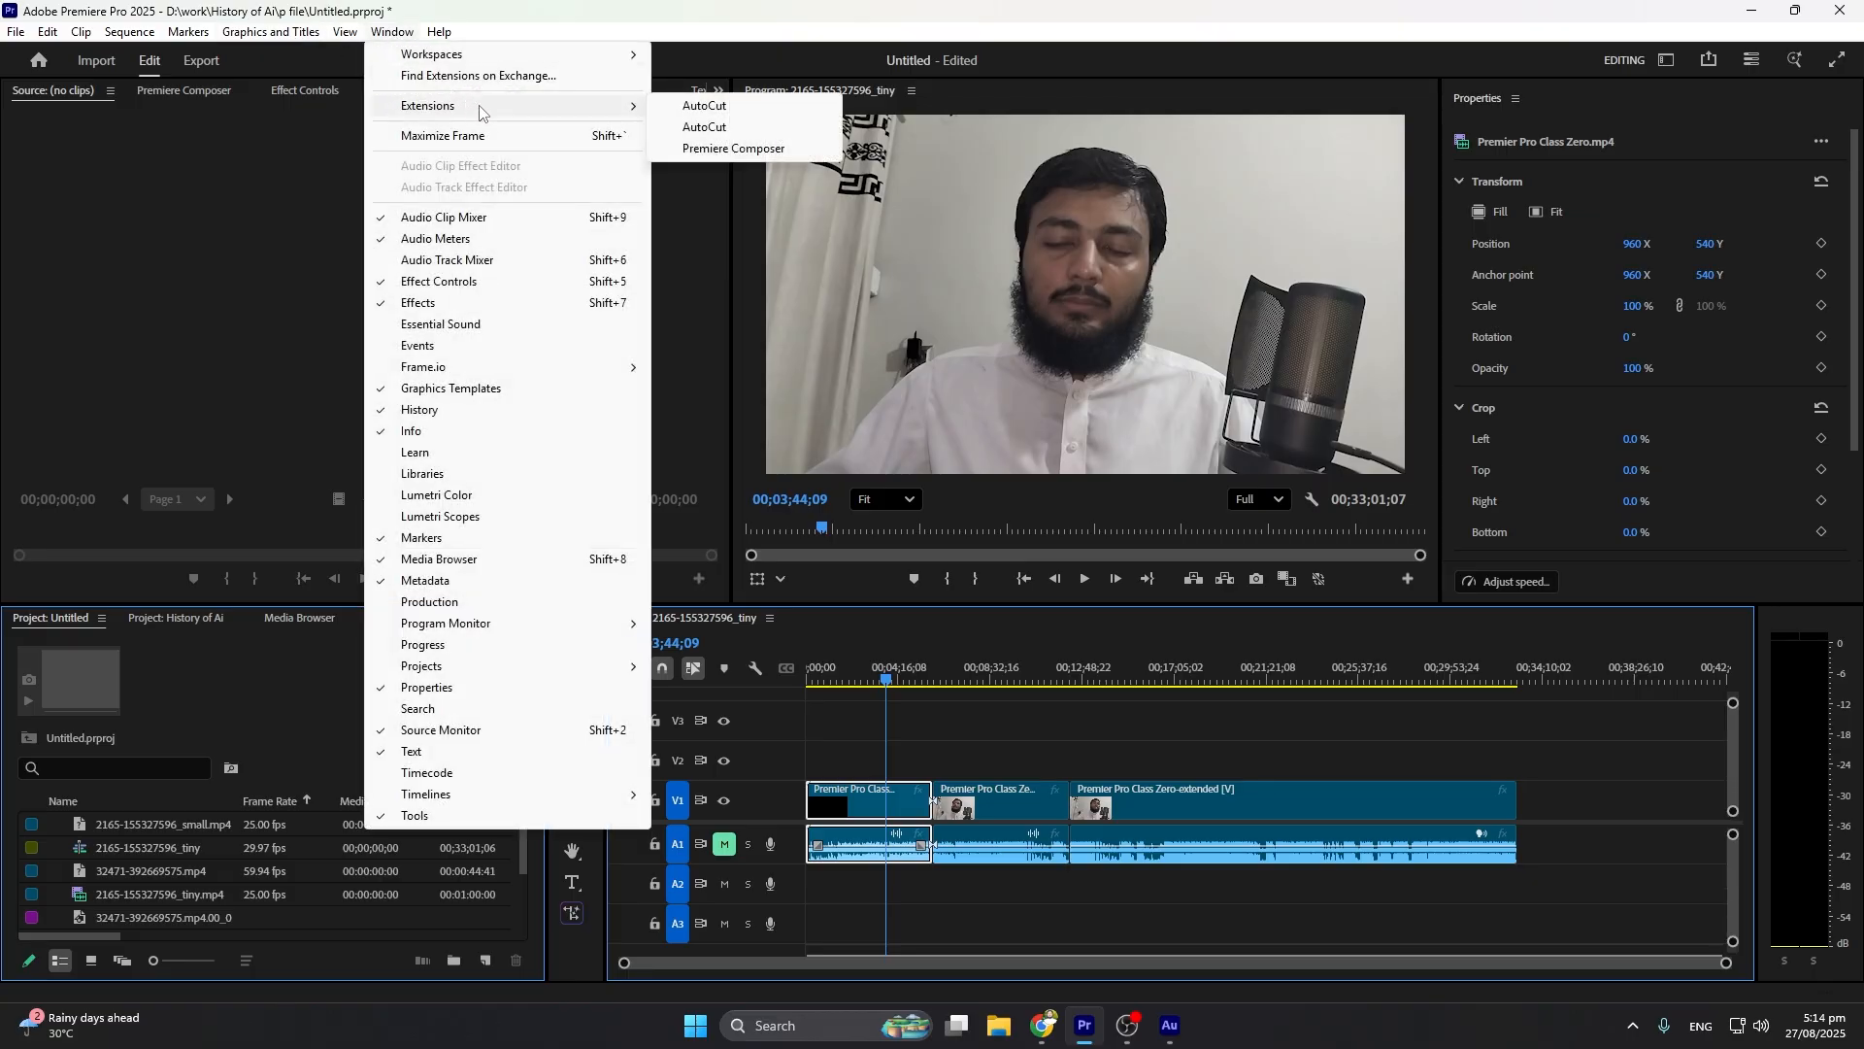
left_click(730, 149)
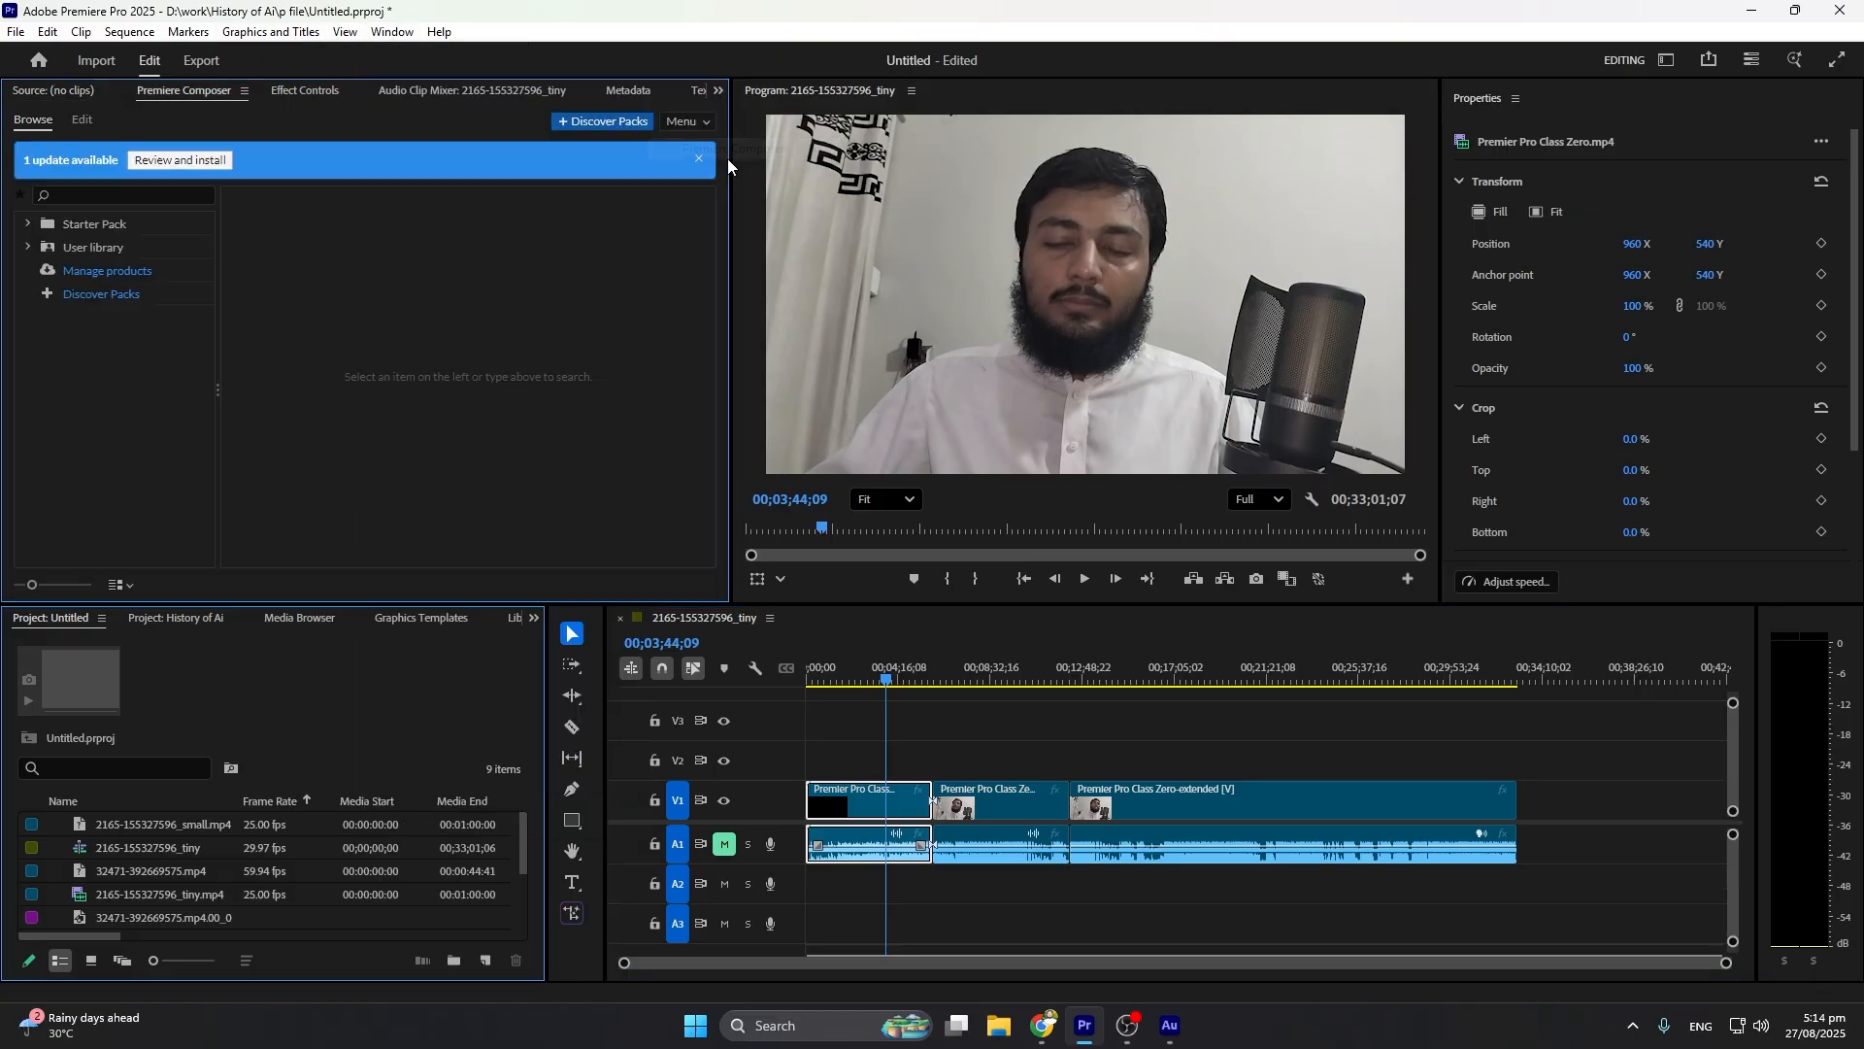
left_click(31, 220)
left_click(109, 293)
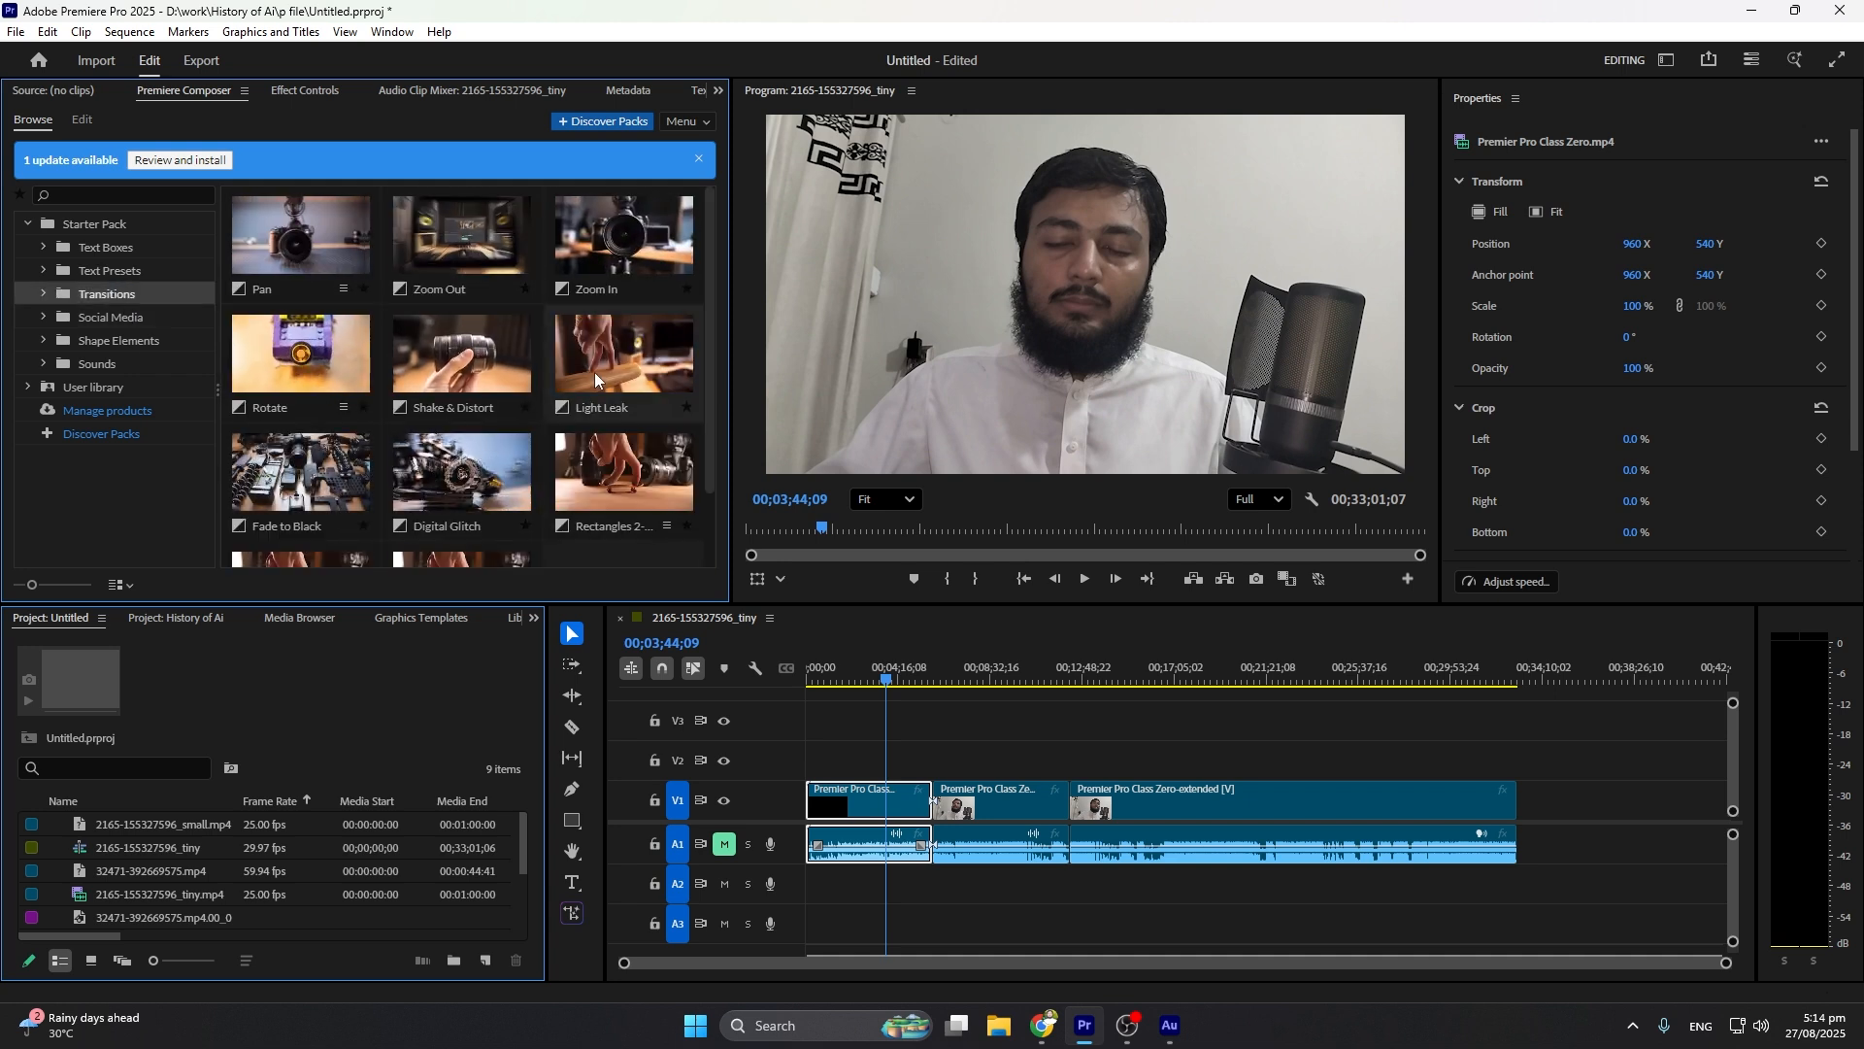
left_click_drag(624, 355, 921, 761)
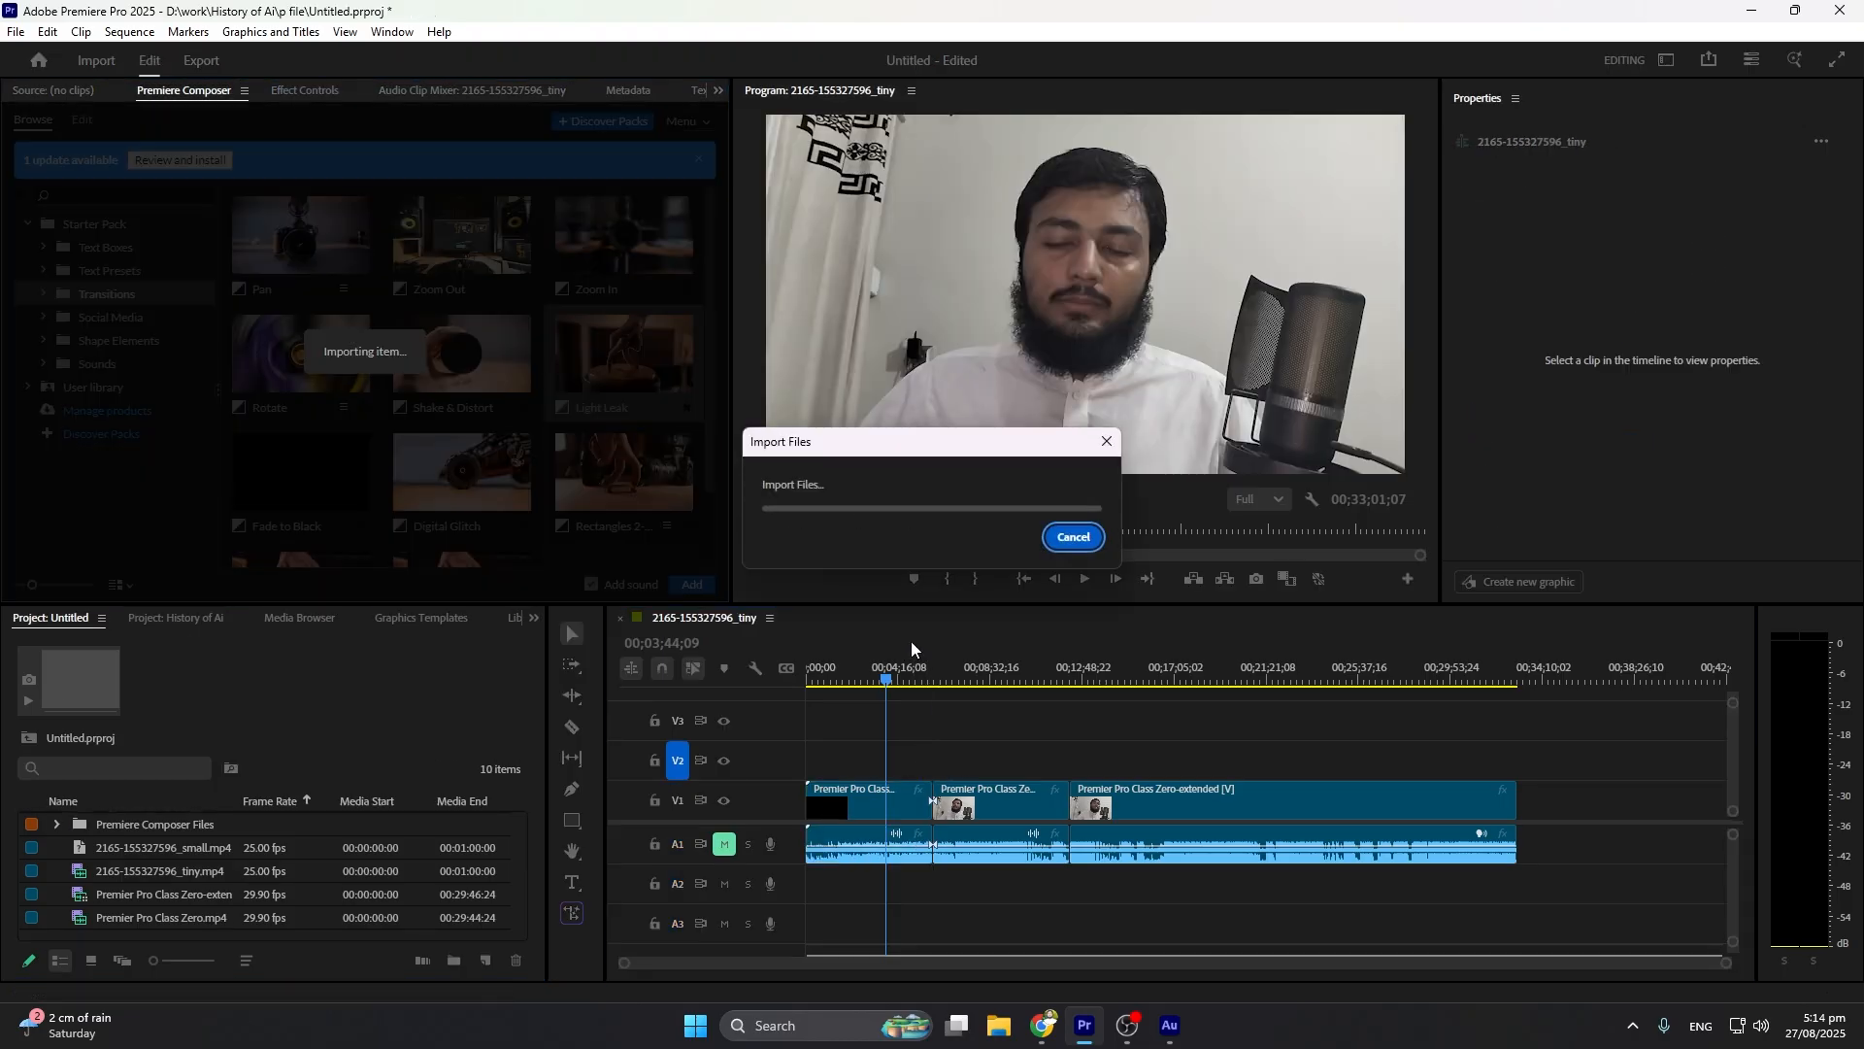
Play back the Light Leak transition on the timeline to preview it
scroll(927, 755, "up", 4)
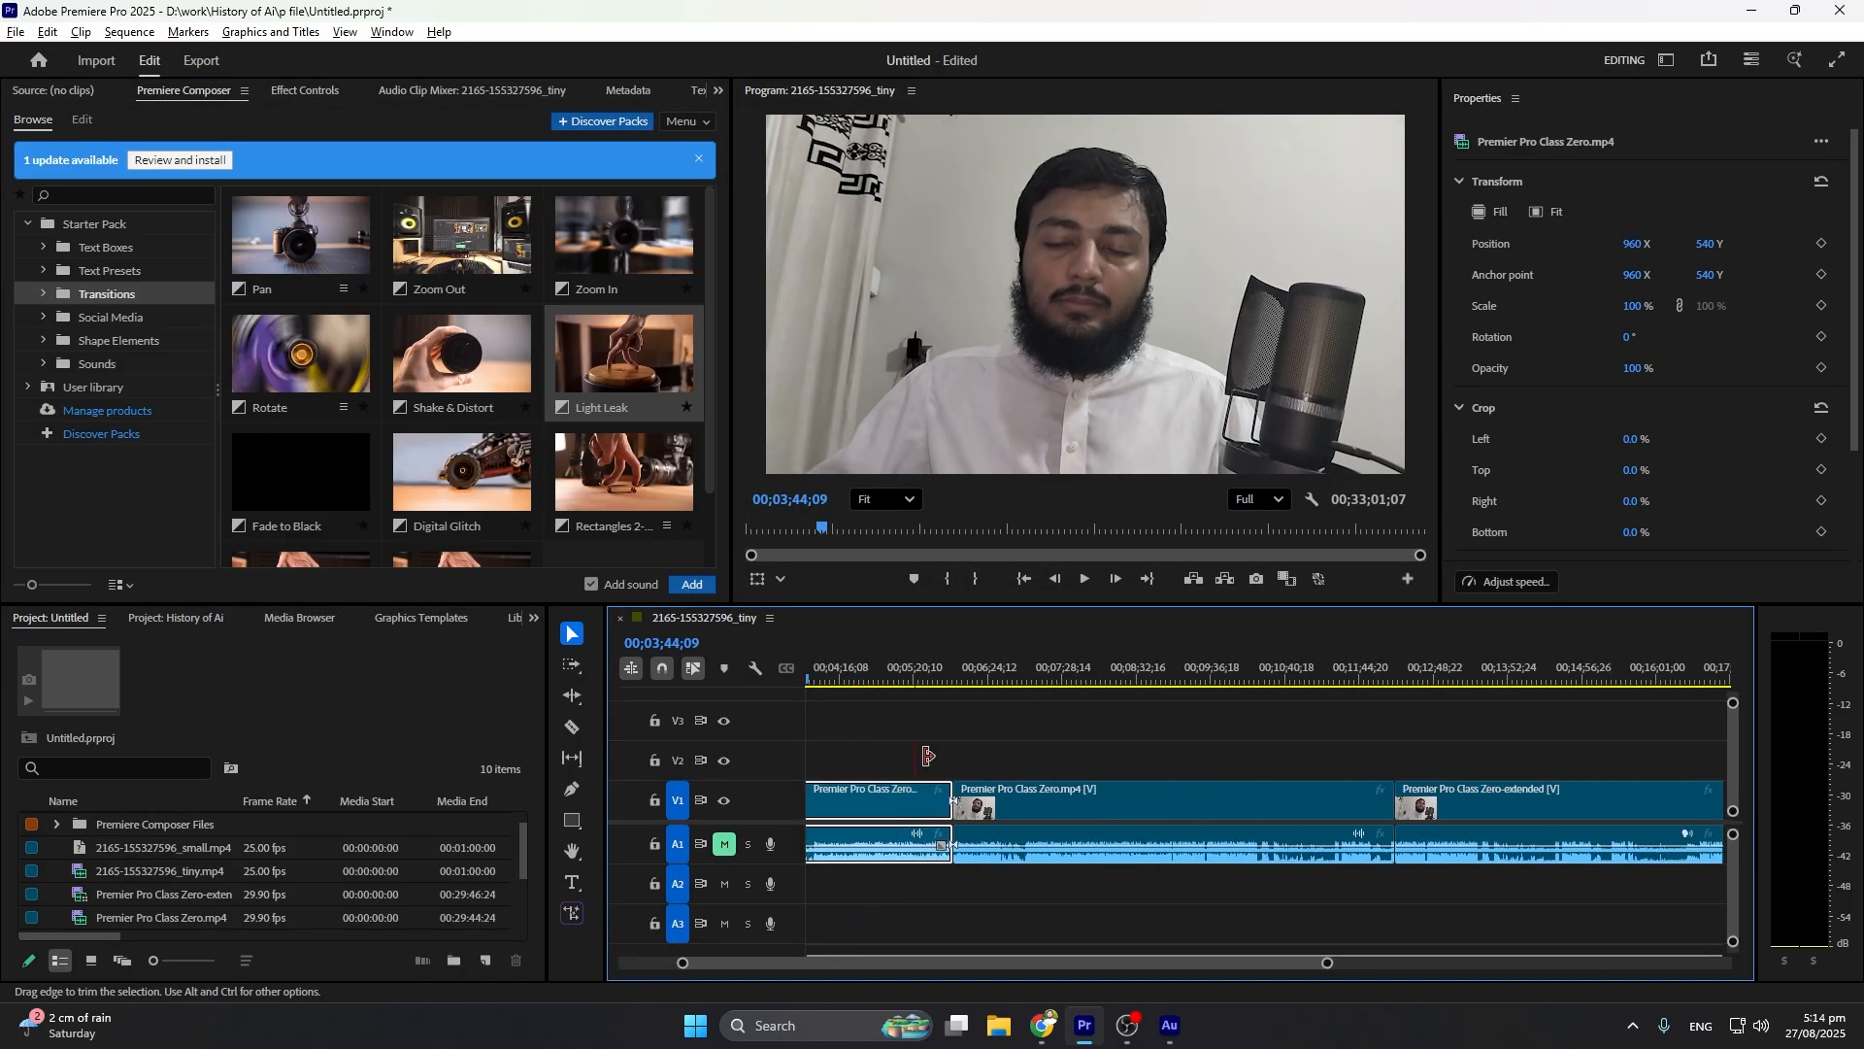
scroll(924, 755, "up", 8)
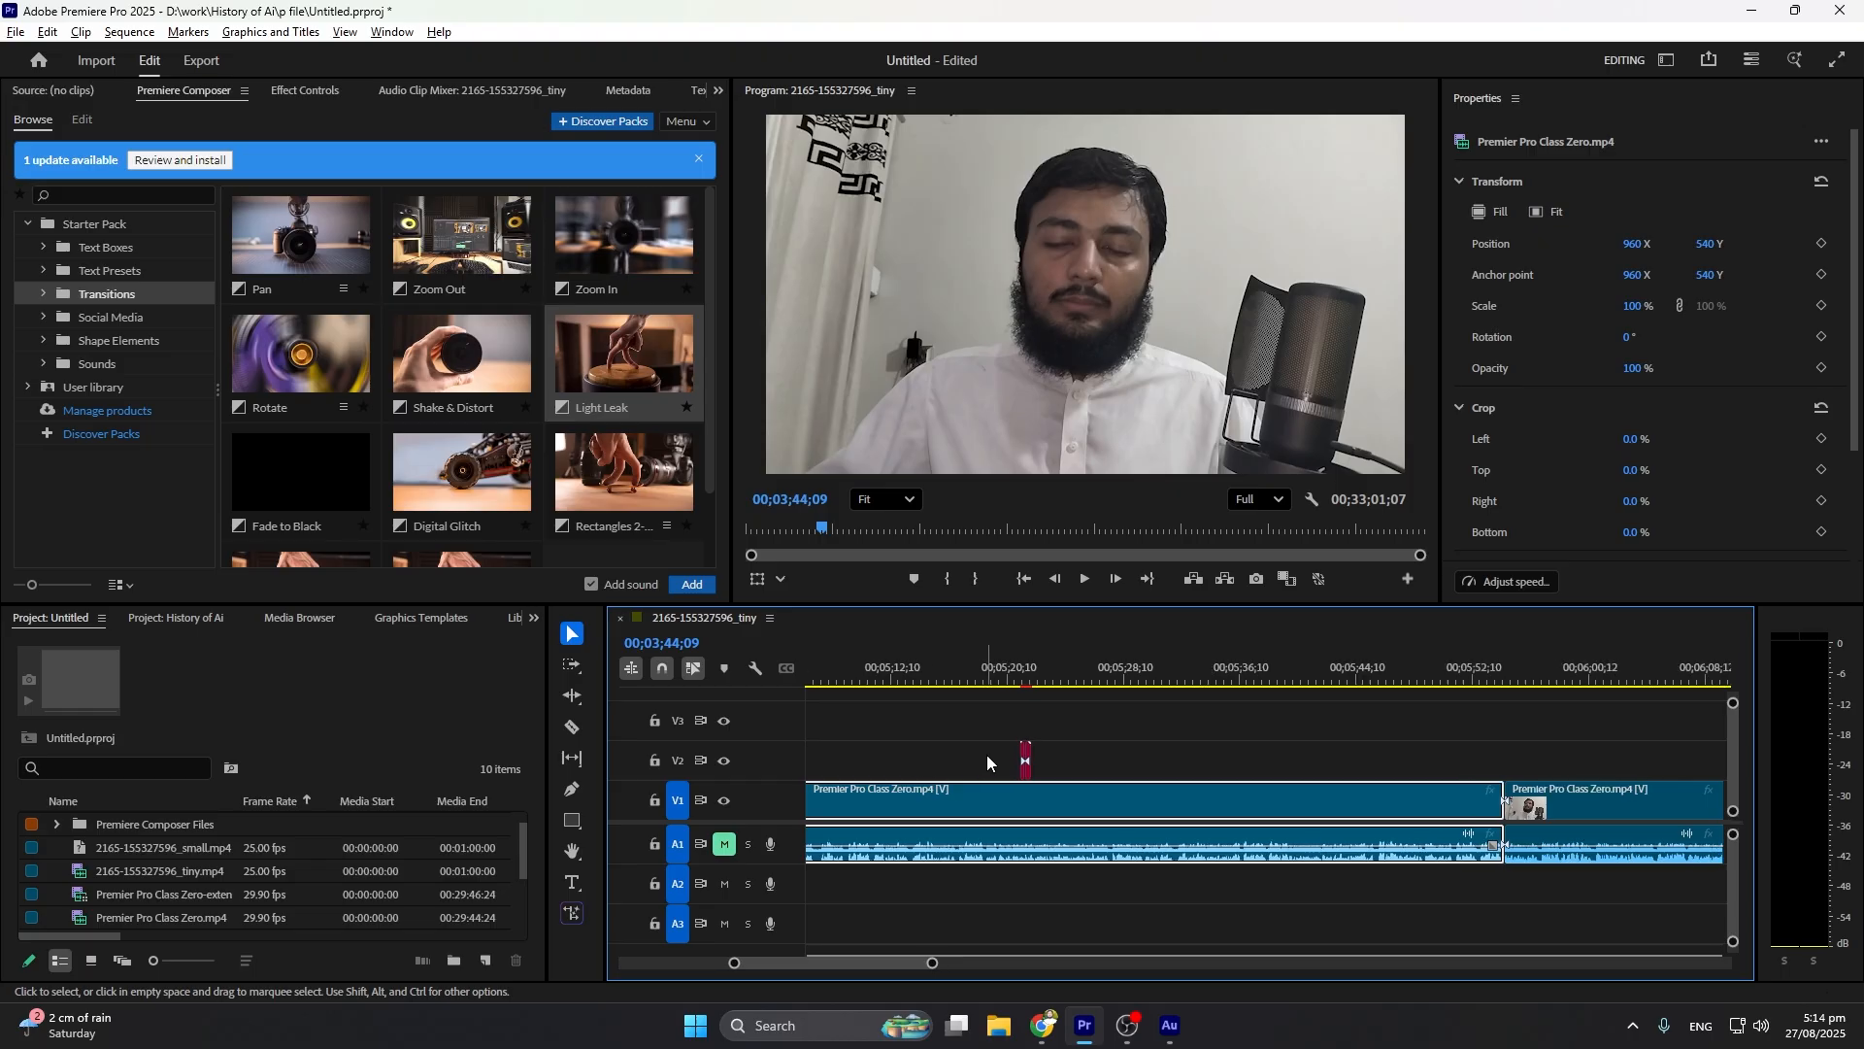
scroll(987, 755, "up", 10)
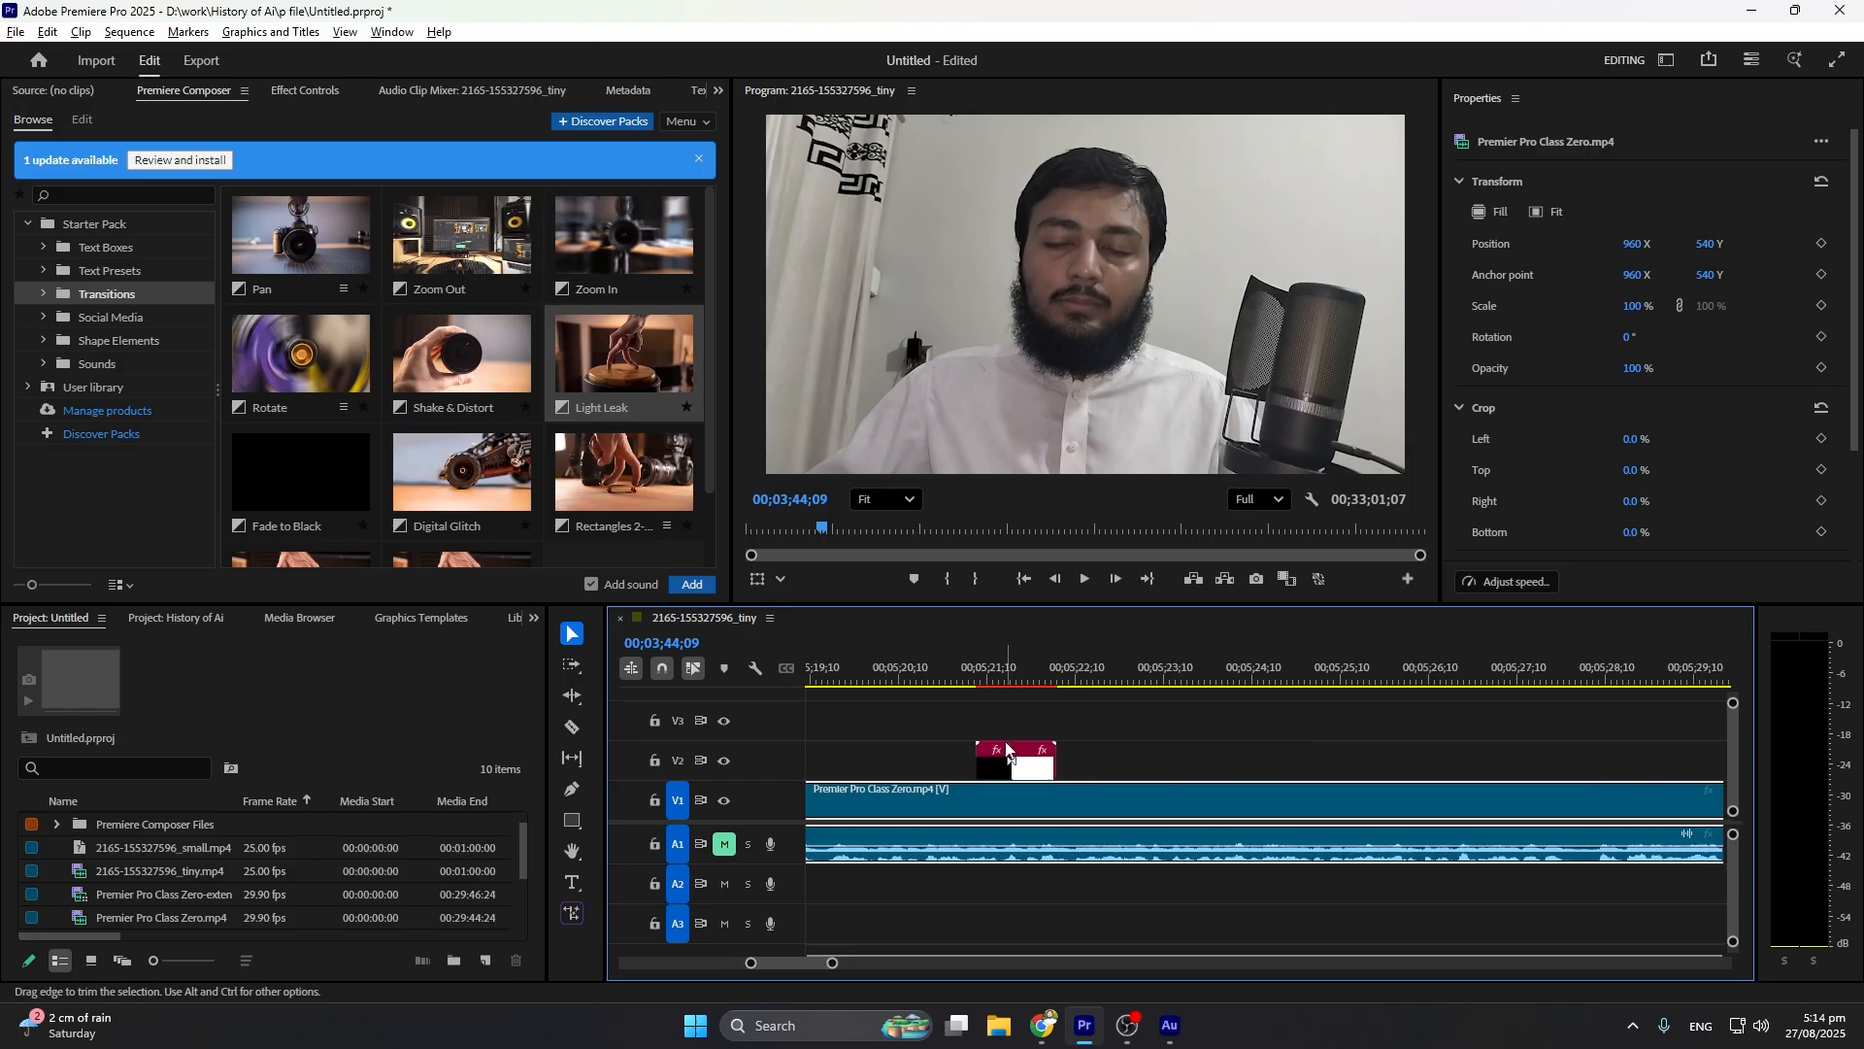
scroll(1007, 752, "up", 3)
left_click(981, 680)
mouse_move(982, 676)
left_mouse_down()
mouse_move(1004, 679)
mouse_move(956, 688)
left_mouse_up()
key("space")
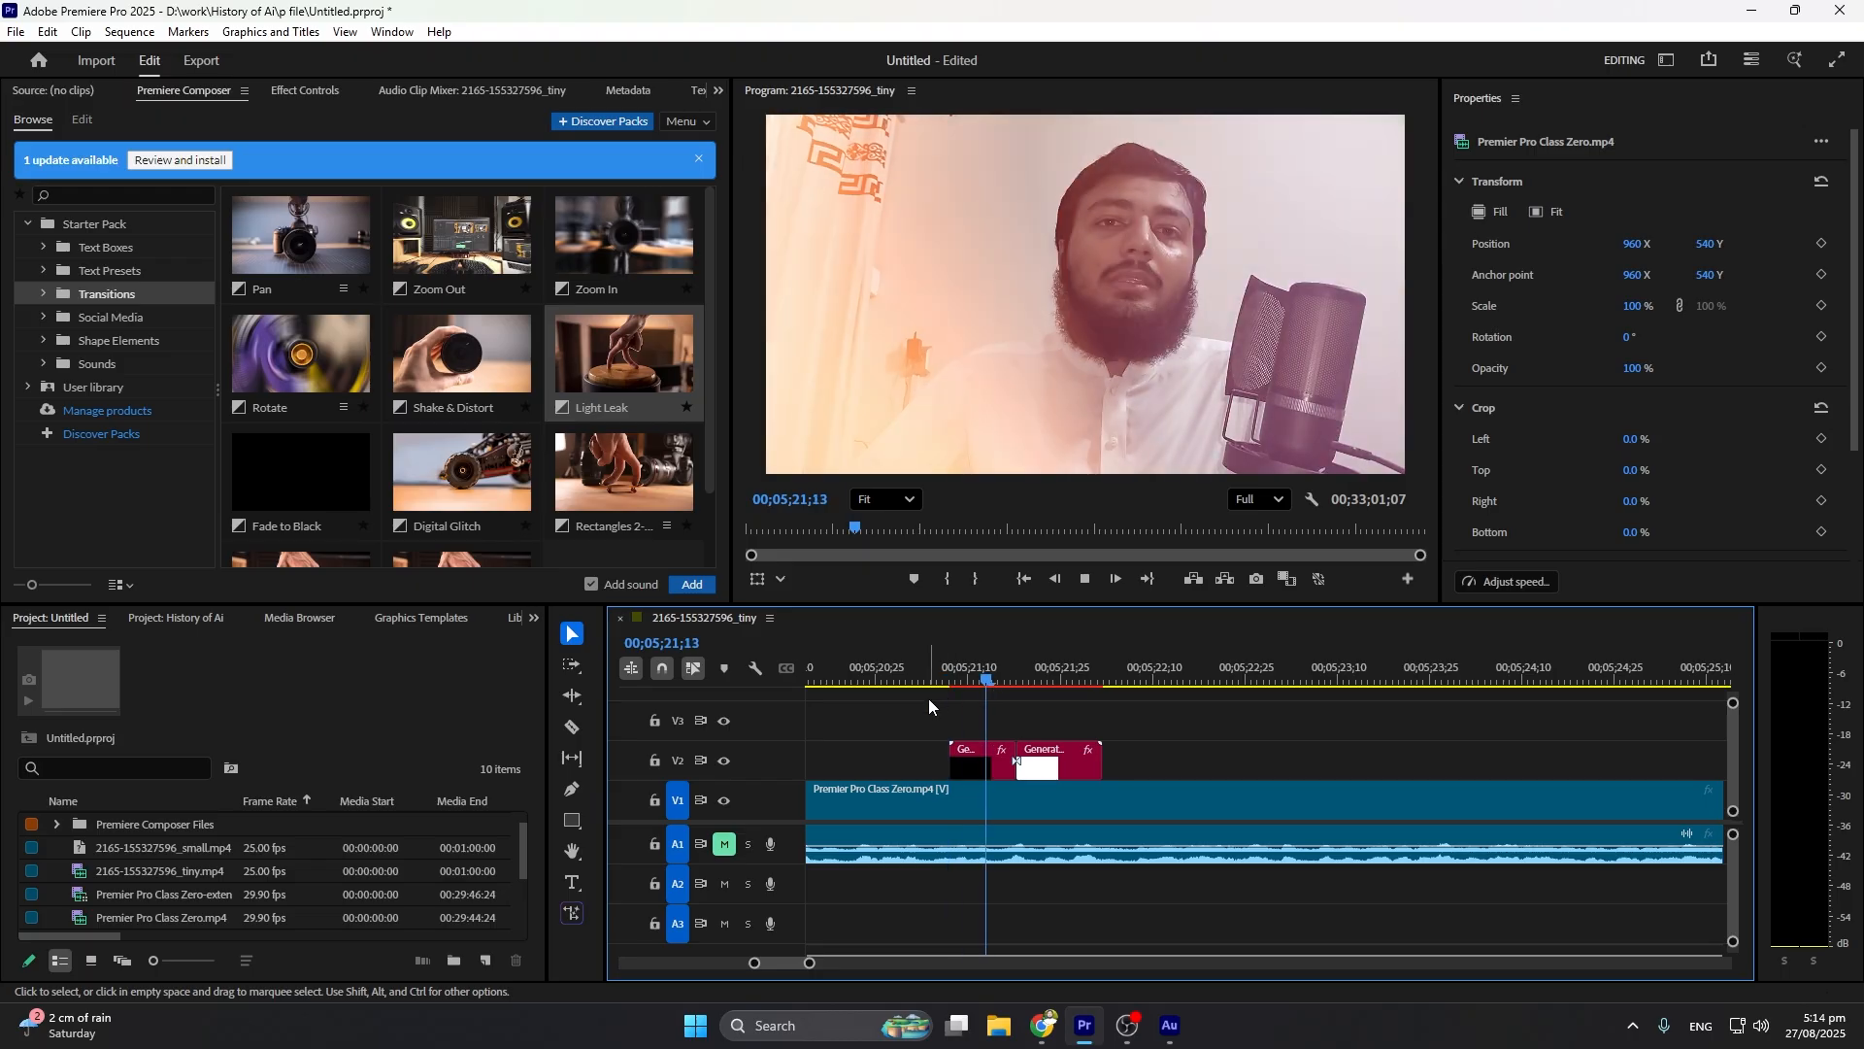
key("space")
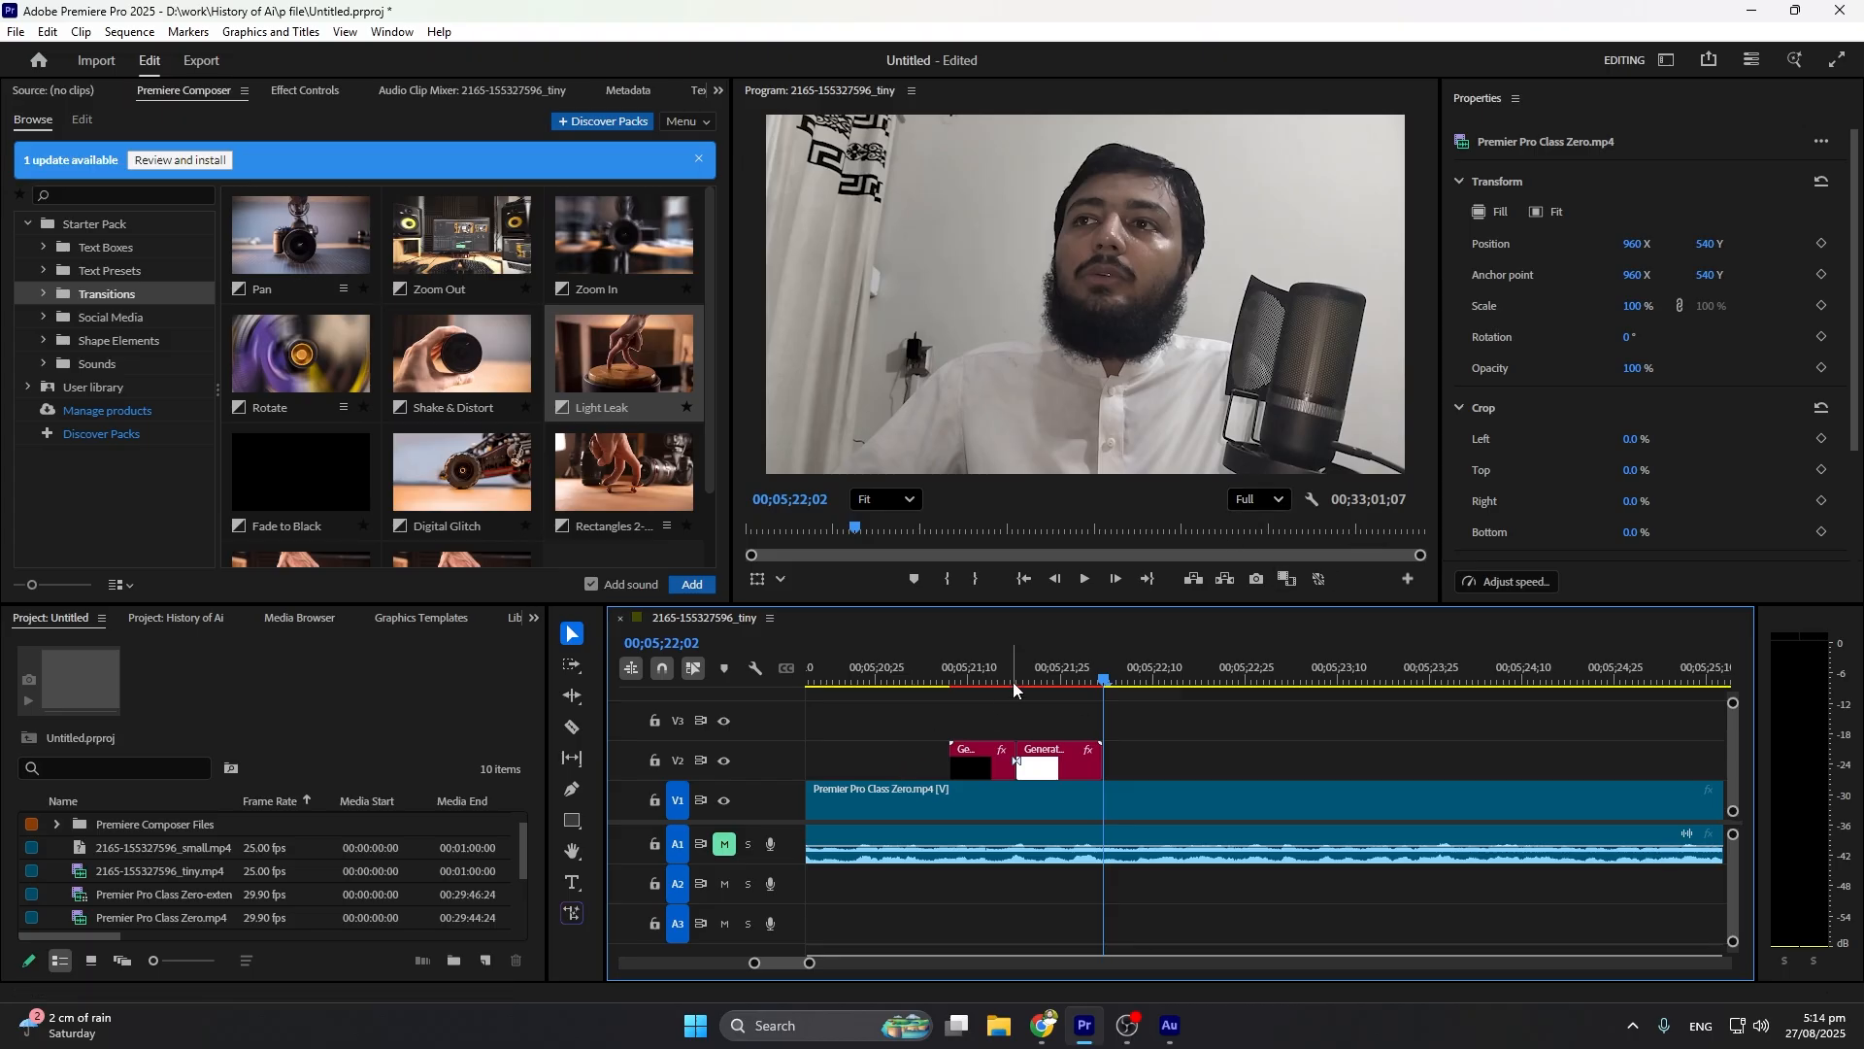
Set an In point at 00;05;21;01 and an Out point at 00;05;22;13 around the Light Leak transition, and render the effects between them
left_click_drag(1109, 686, 912, 685)
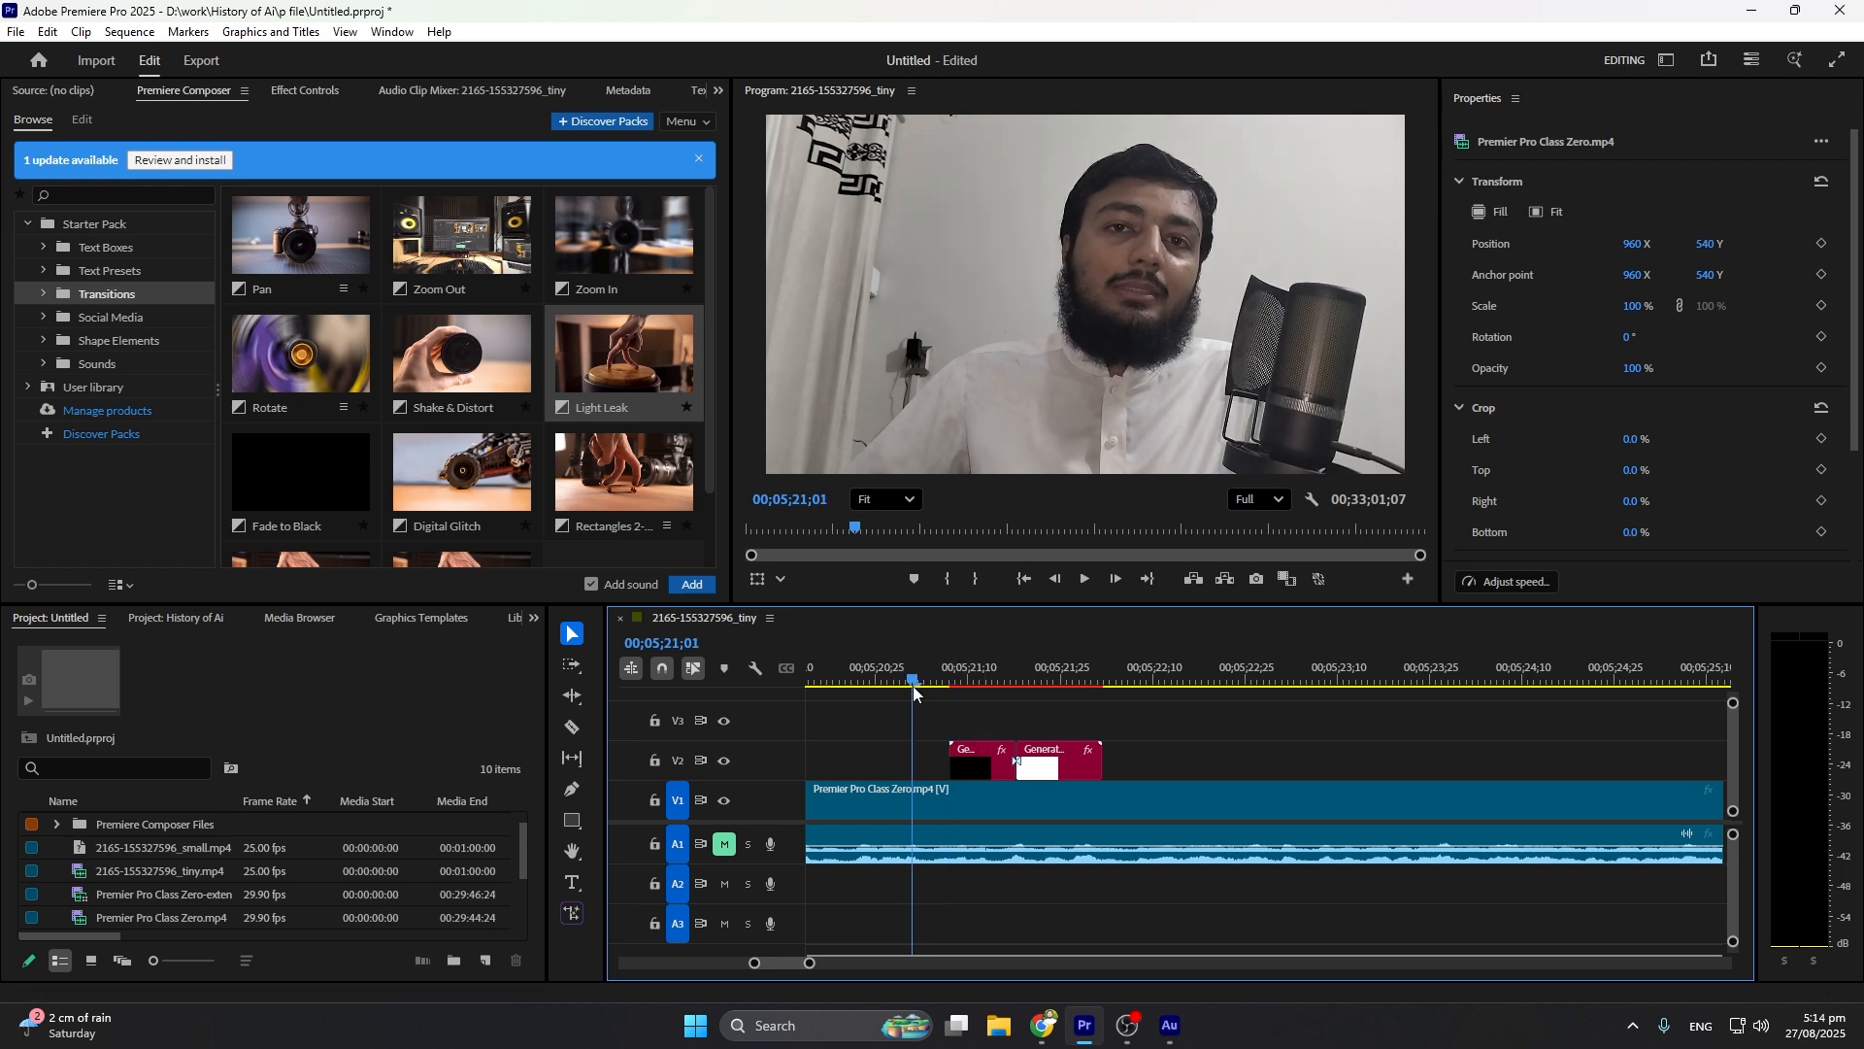
key("i")
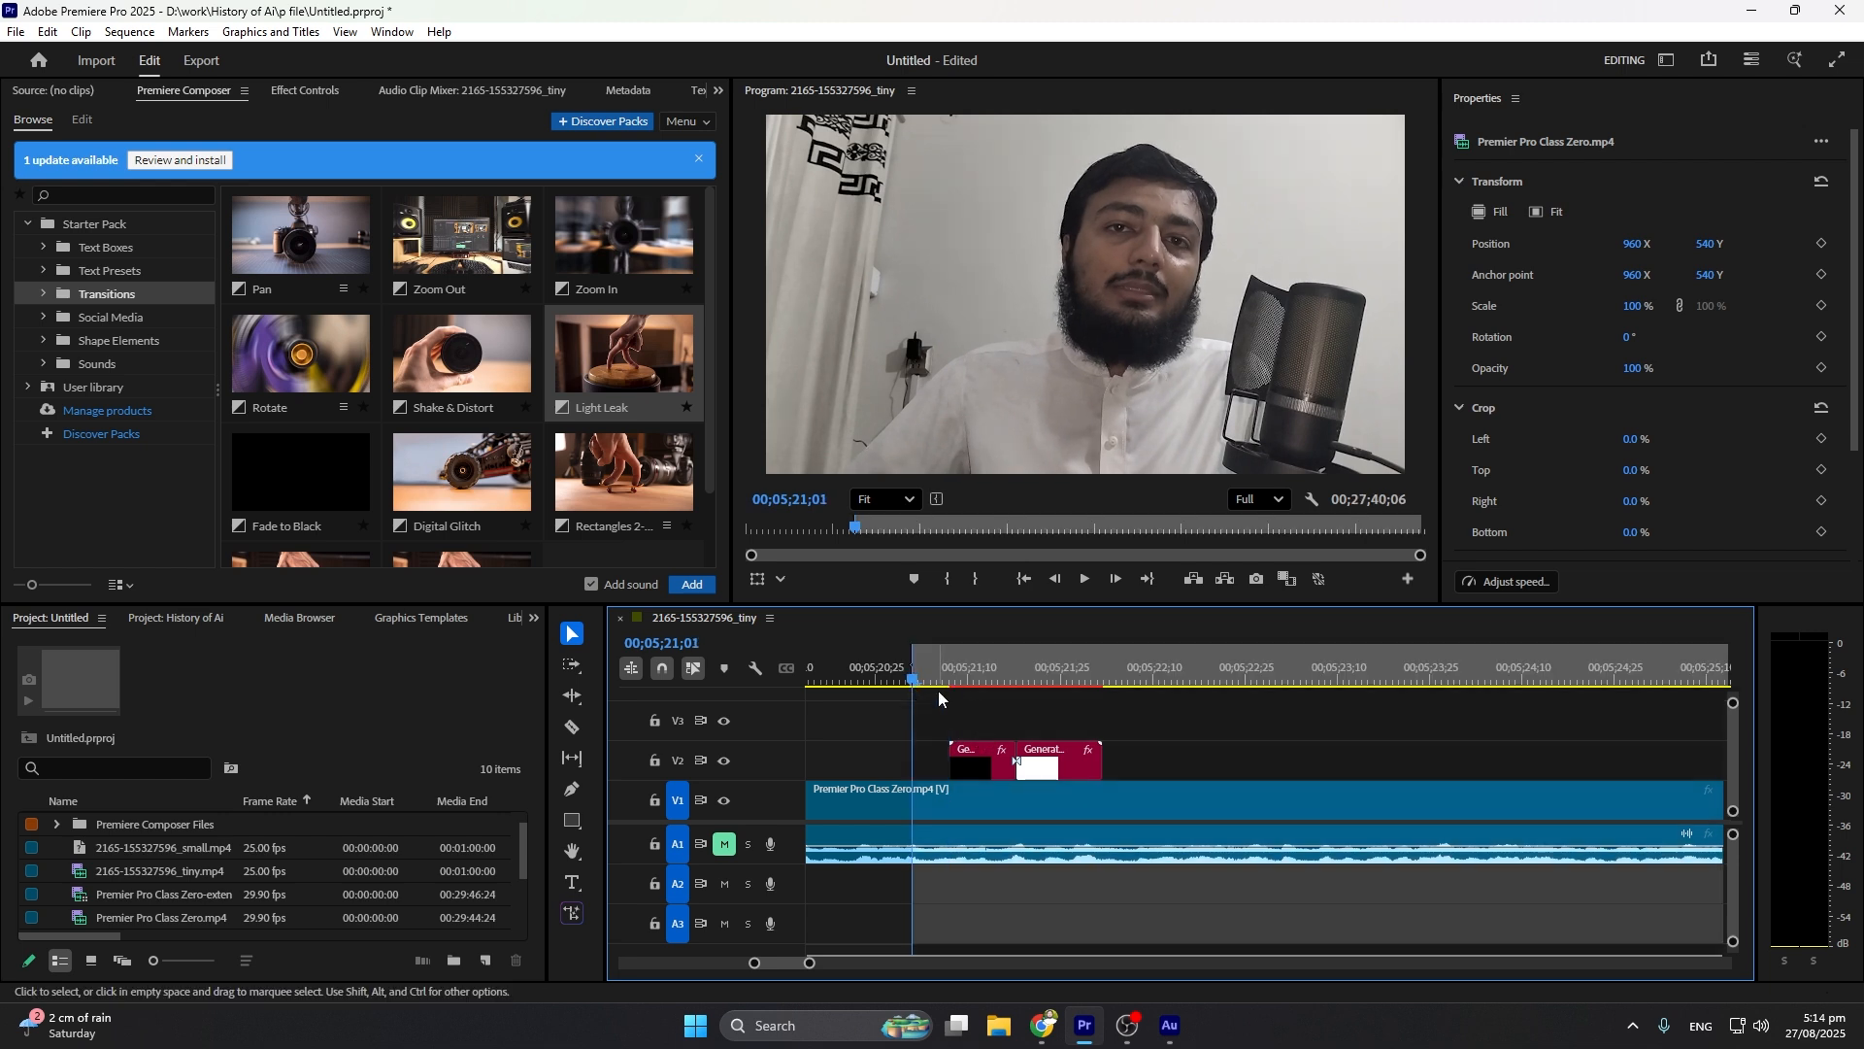
left_click(1173, 684)
key("o")
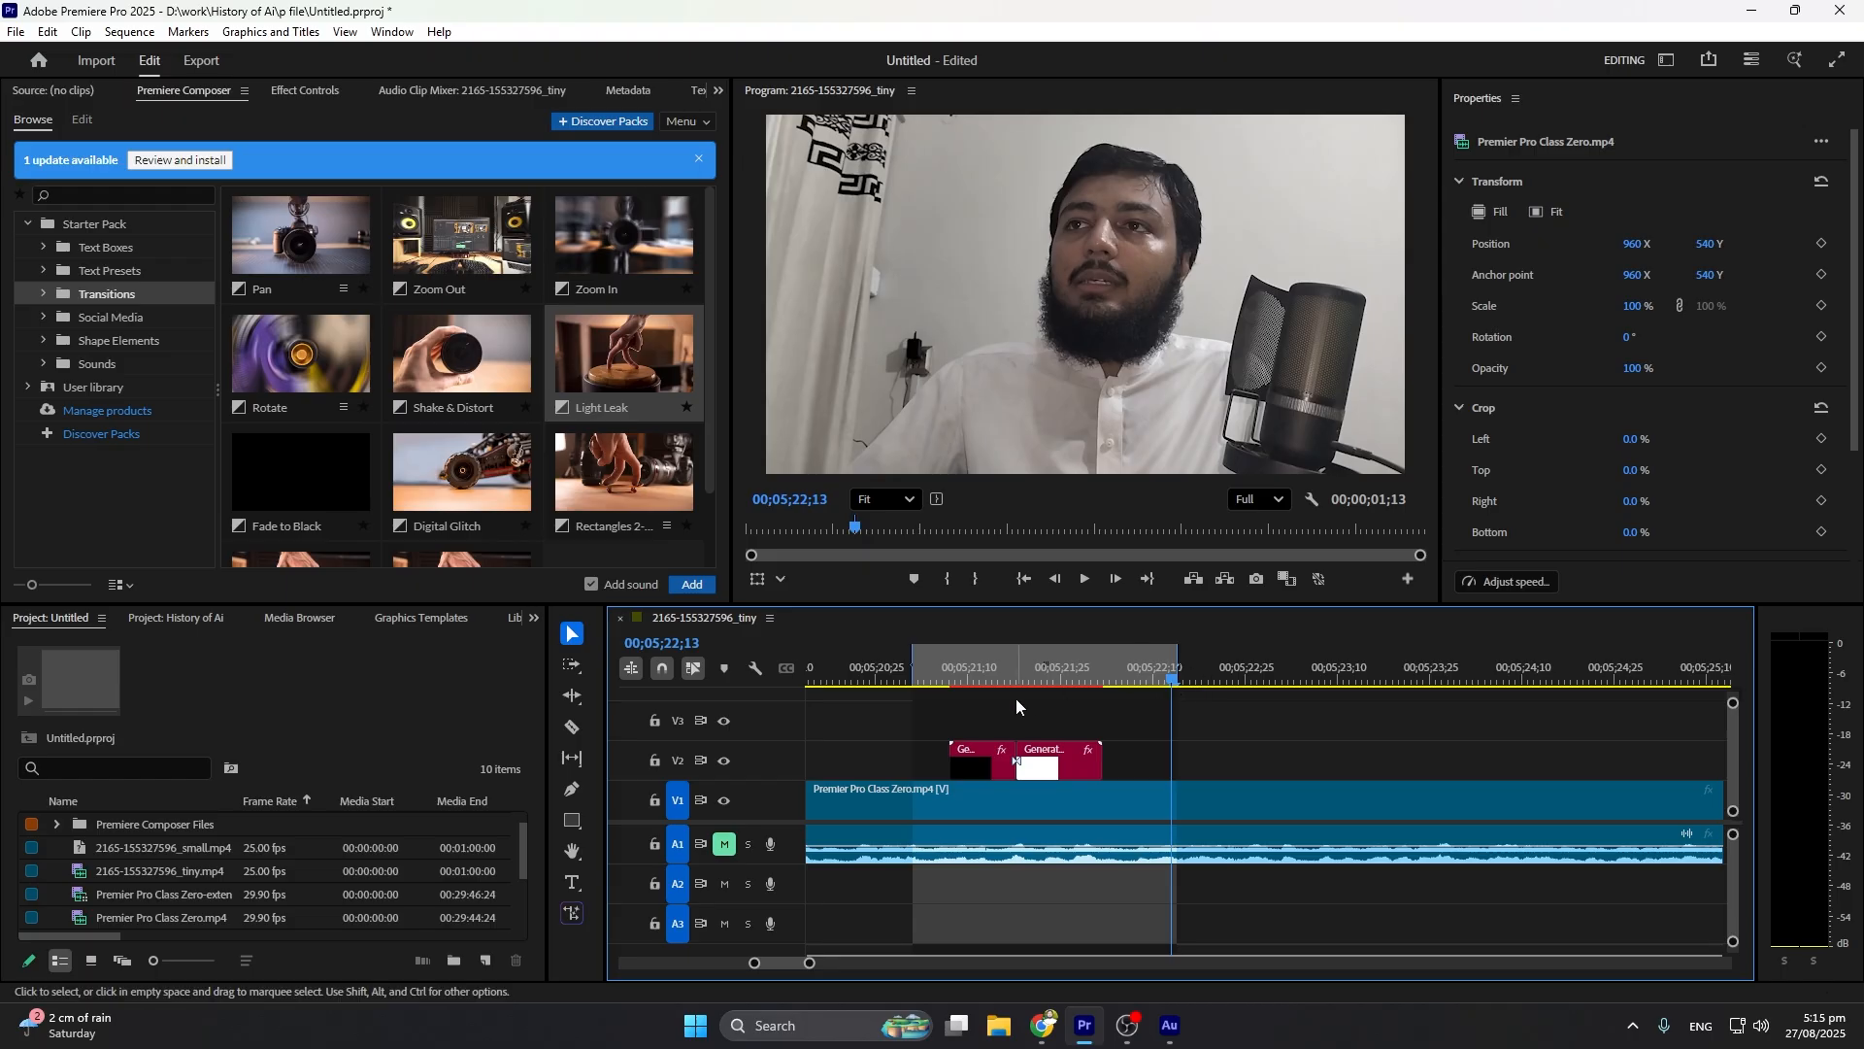
key("Return")
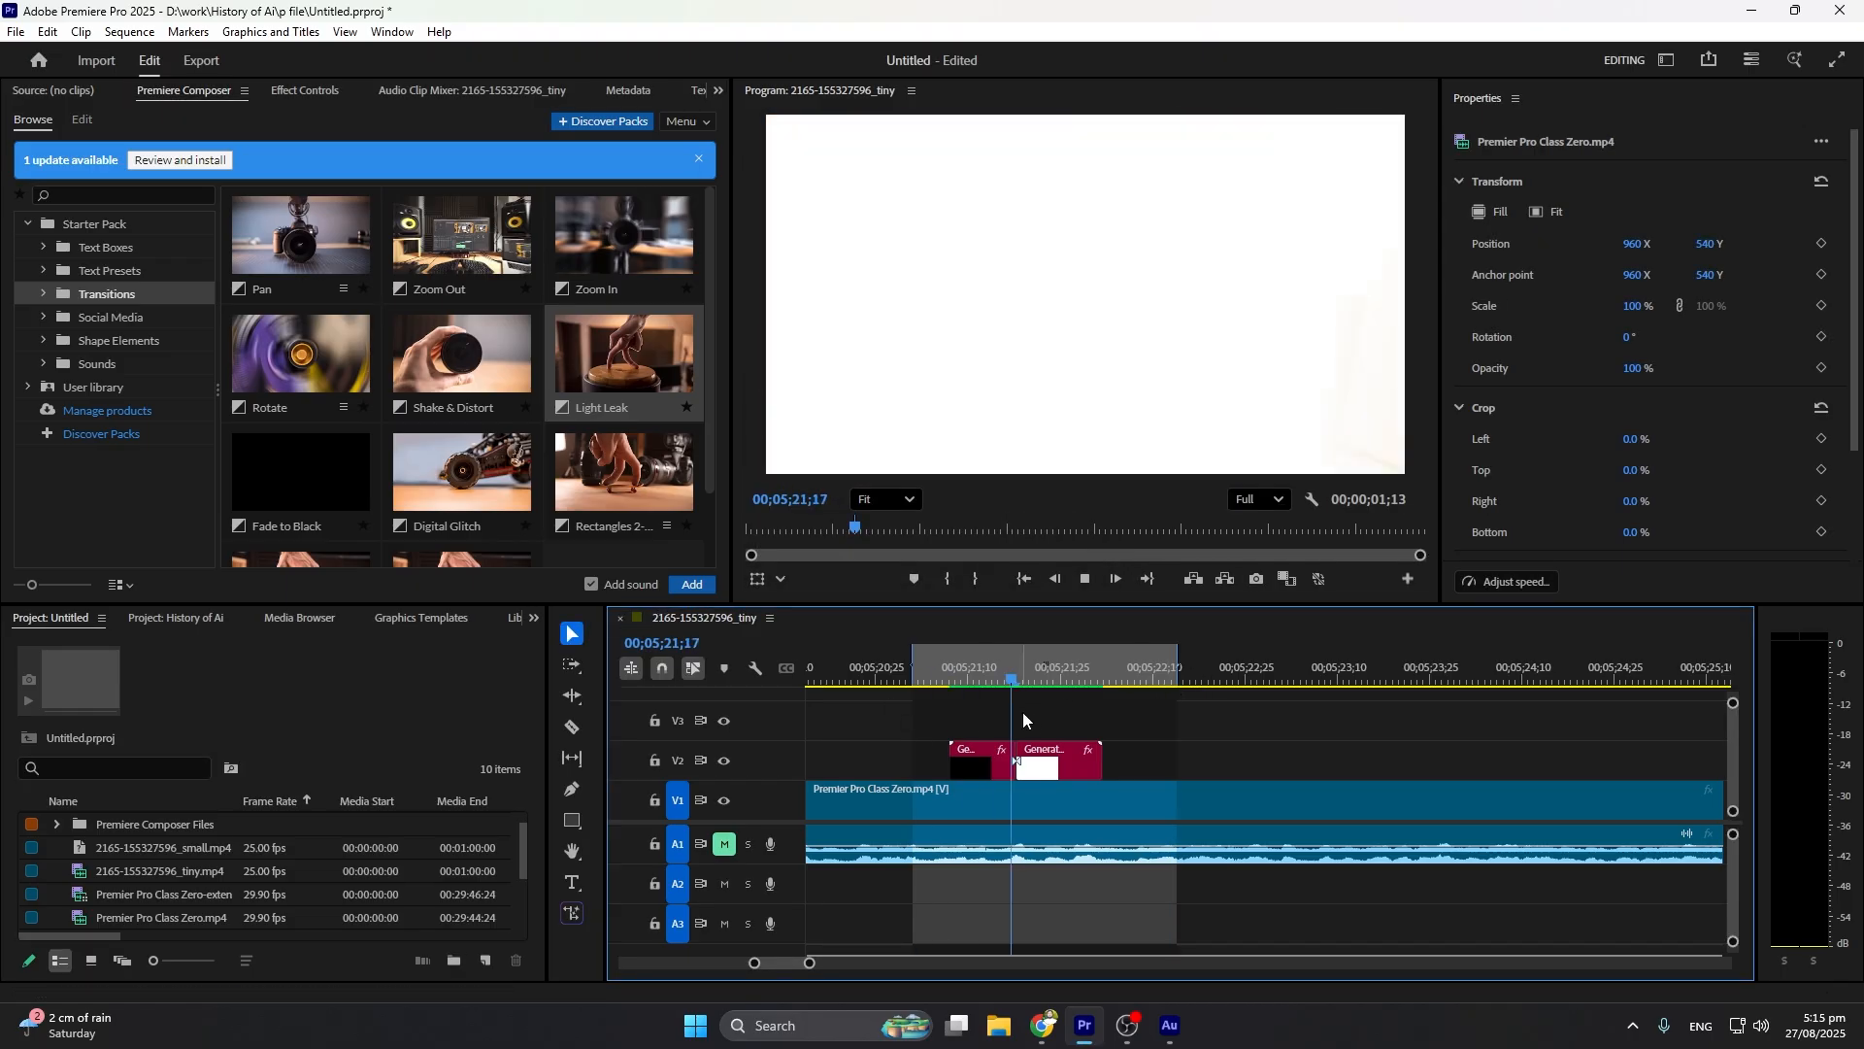
key("space")
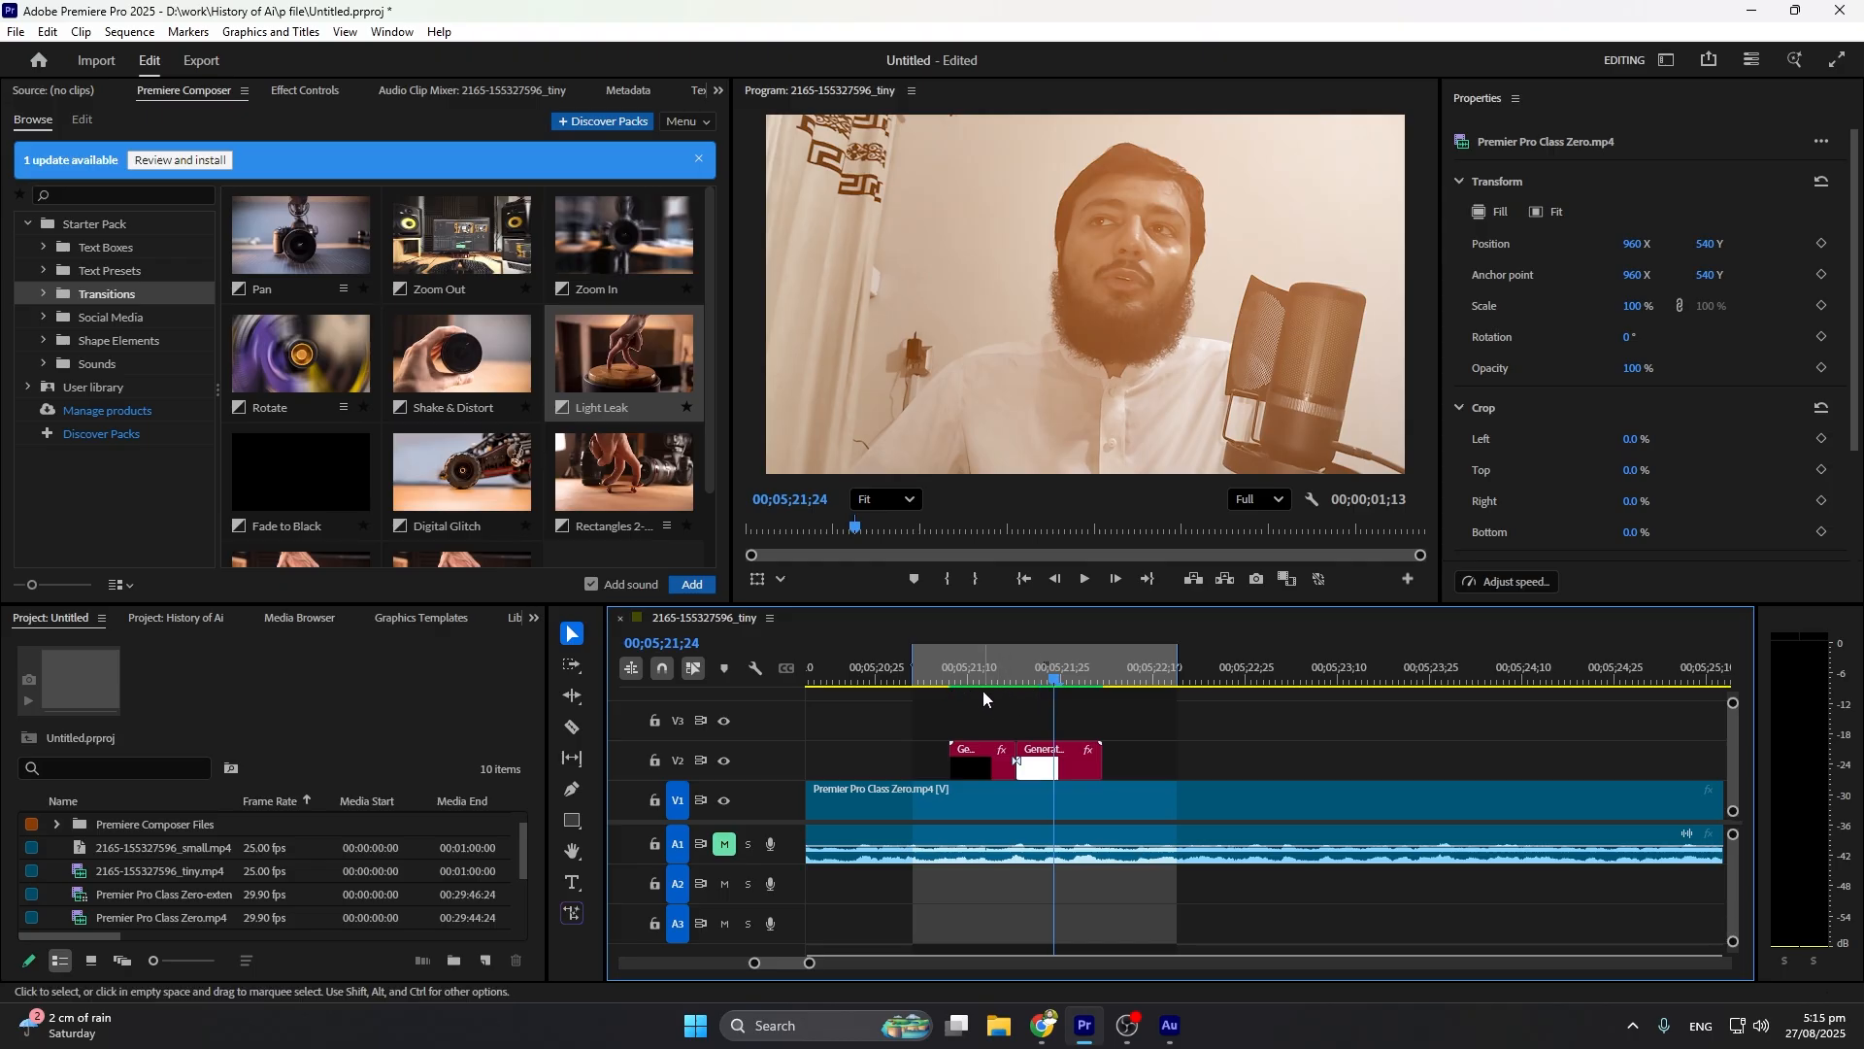
Delete the second and third main clips from V1 and A1, keeping the first clip with its Light Leak transition
left_click(127, 32)
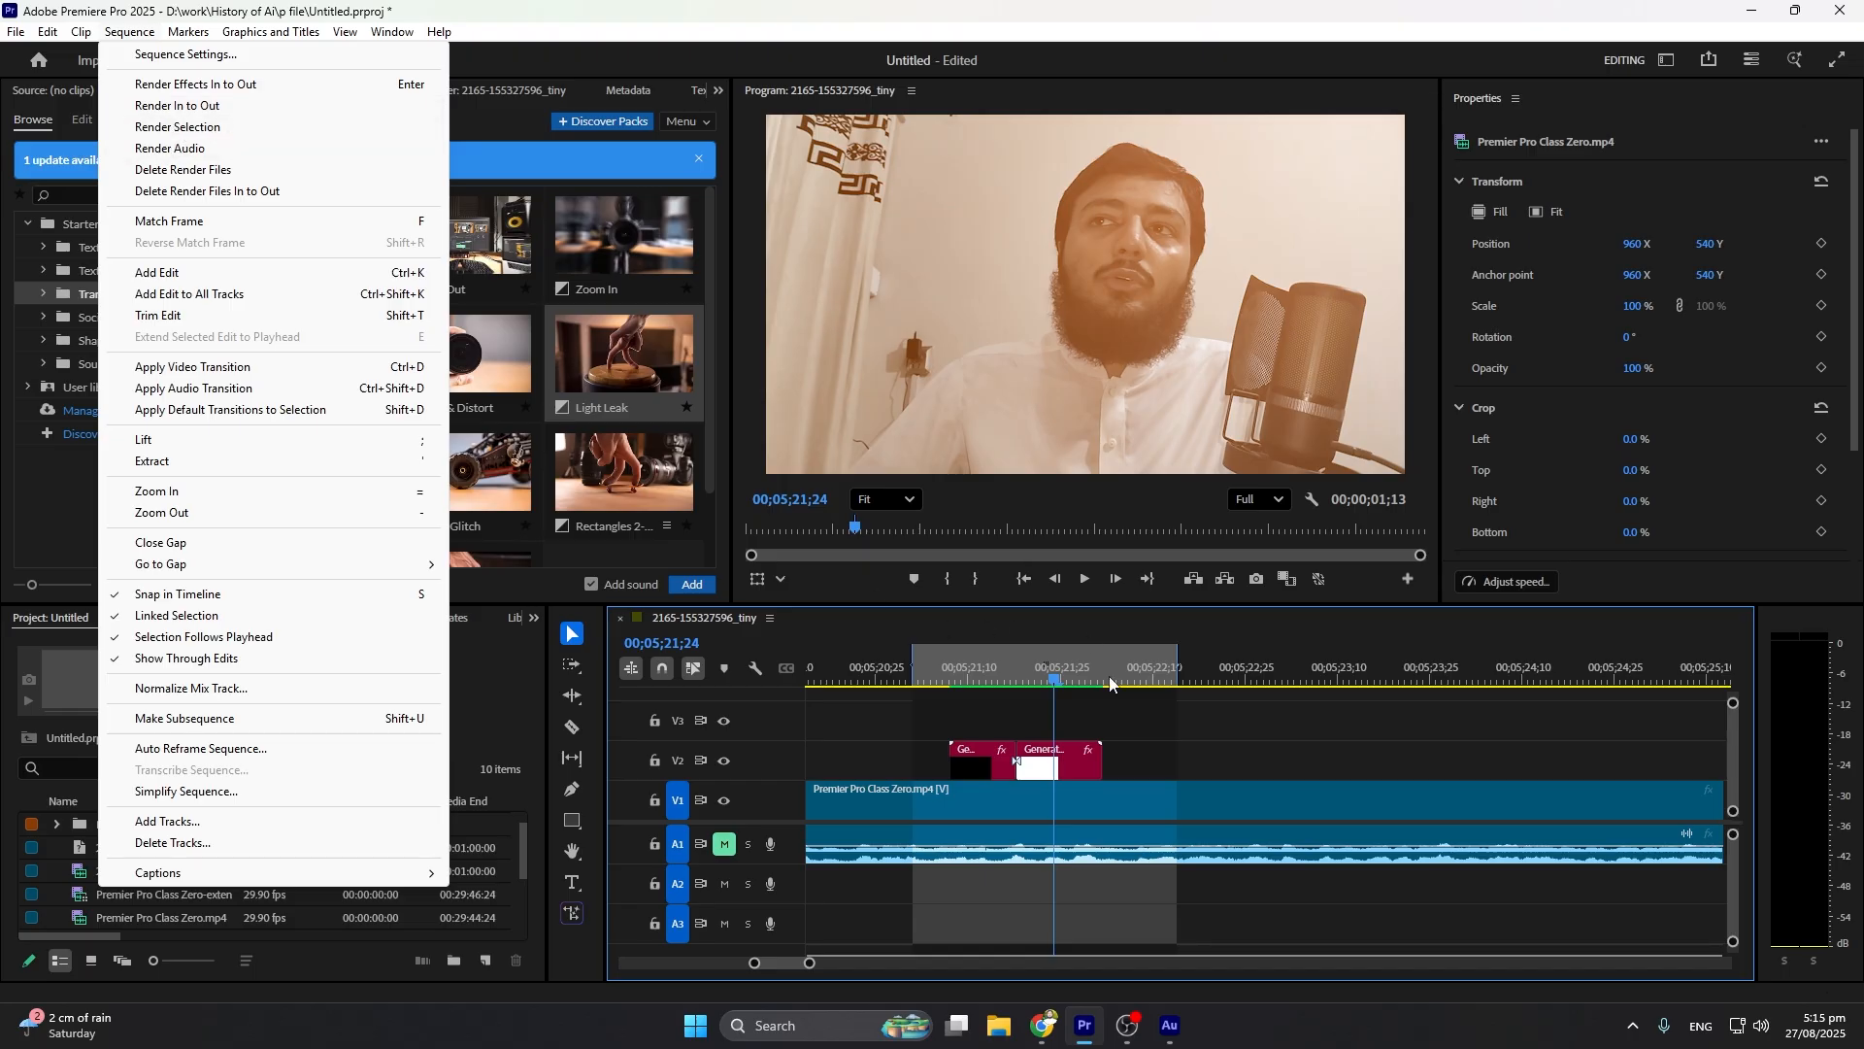
left_click(1128, 714)
scroll(1066, 820, "down", 5)
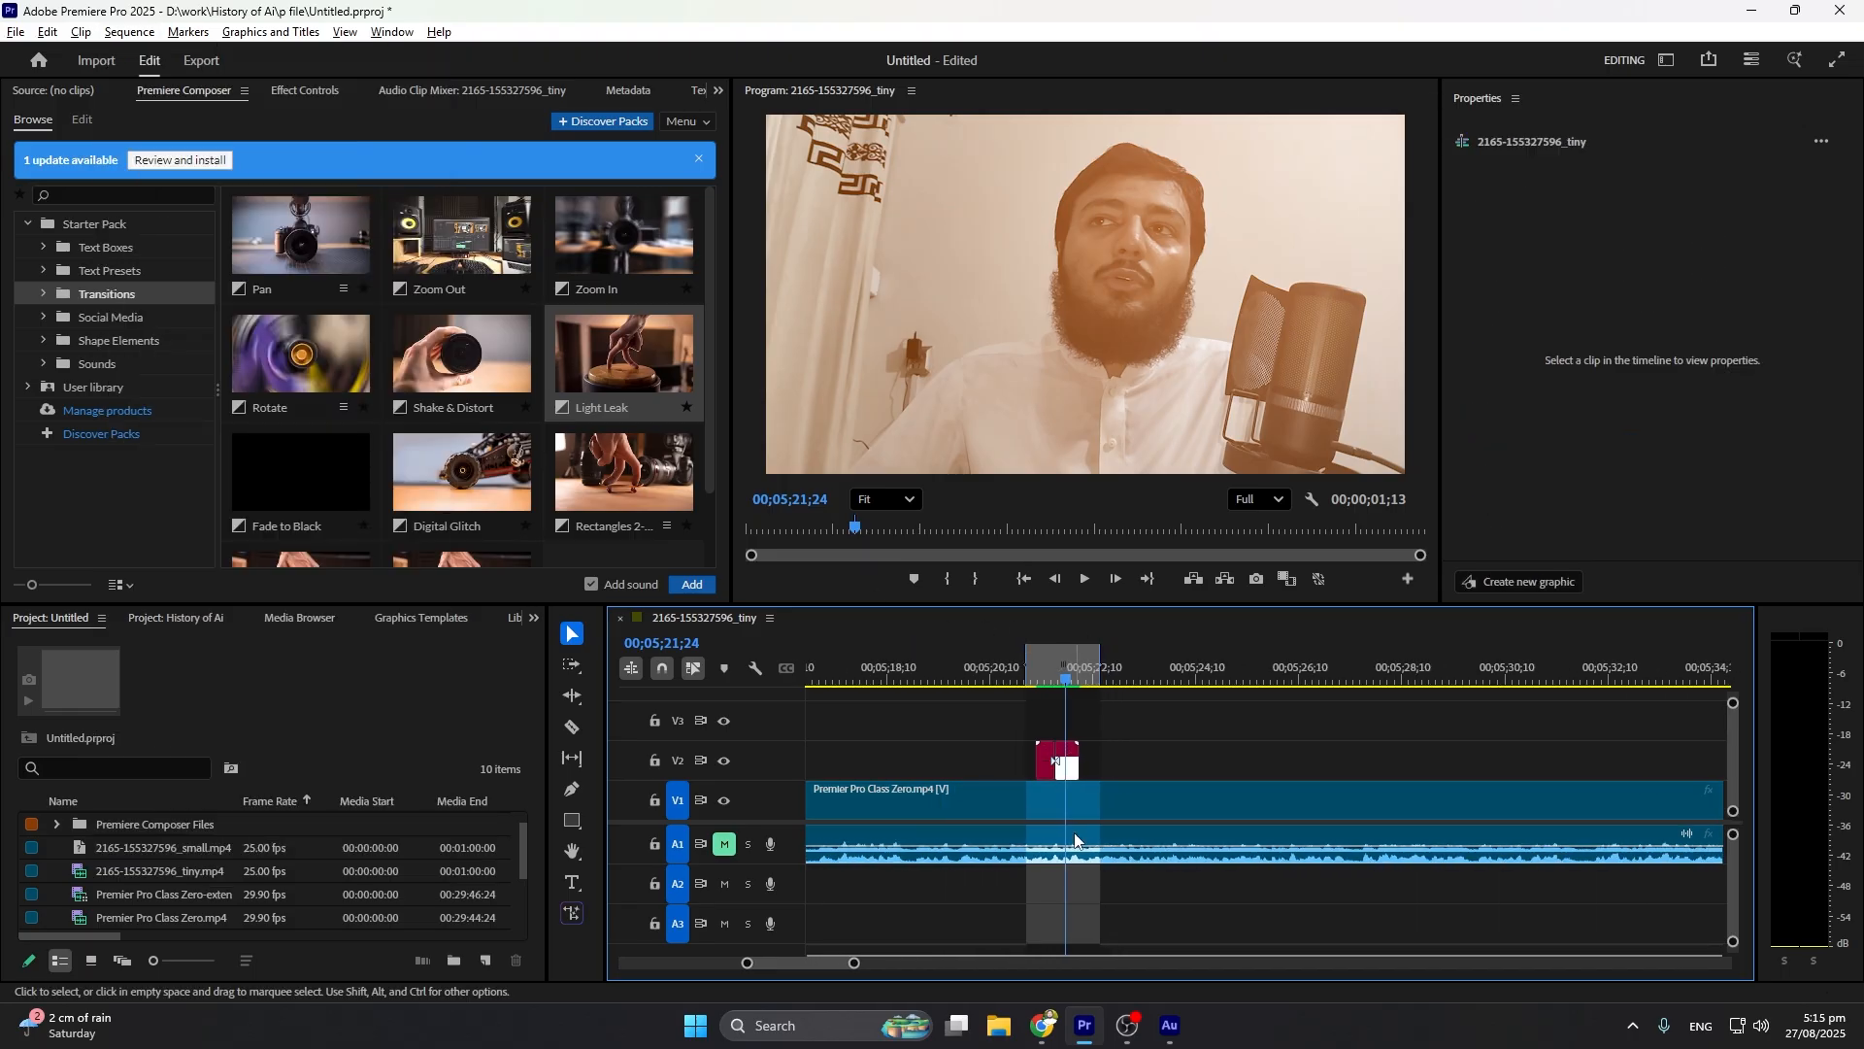
scroll(1111, 841, "down", 5)
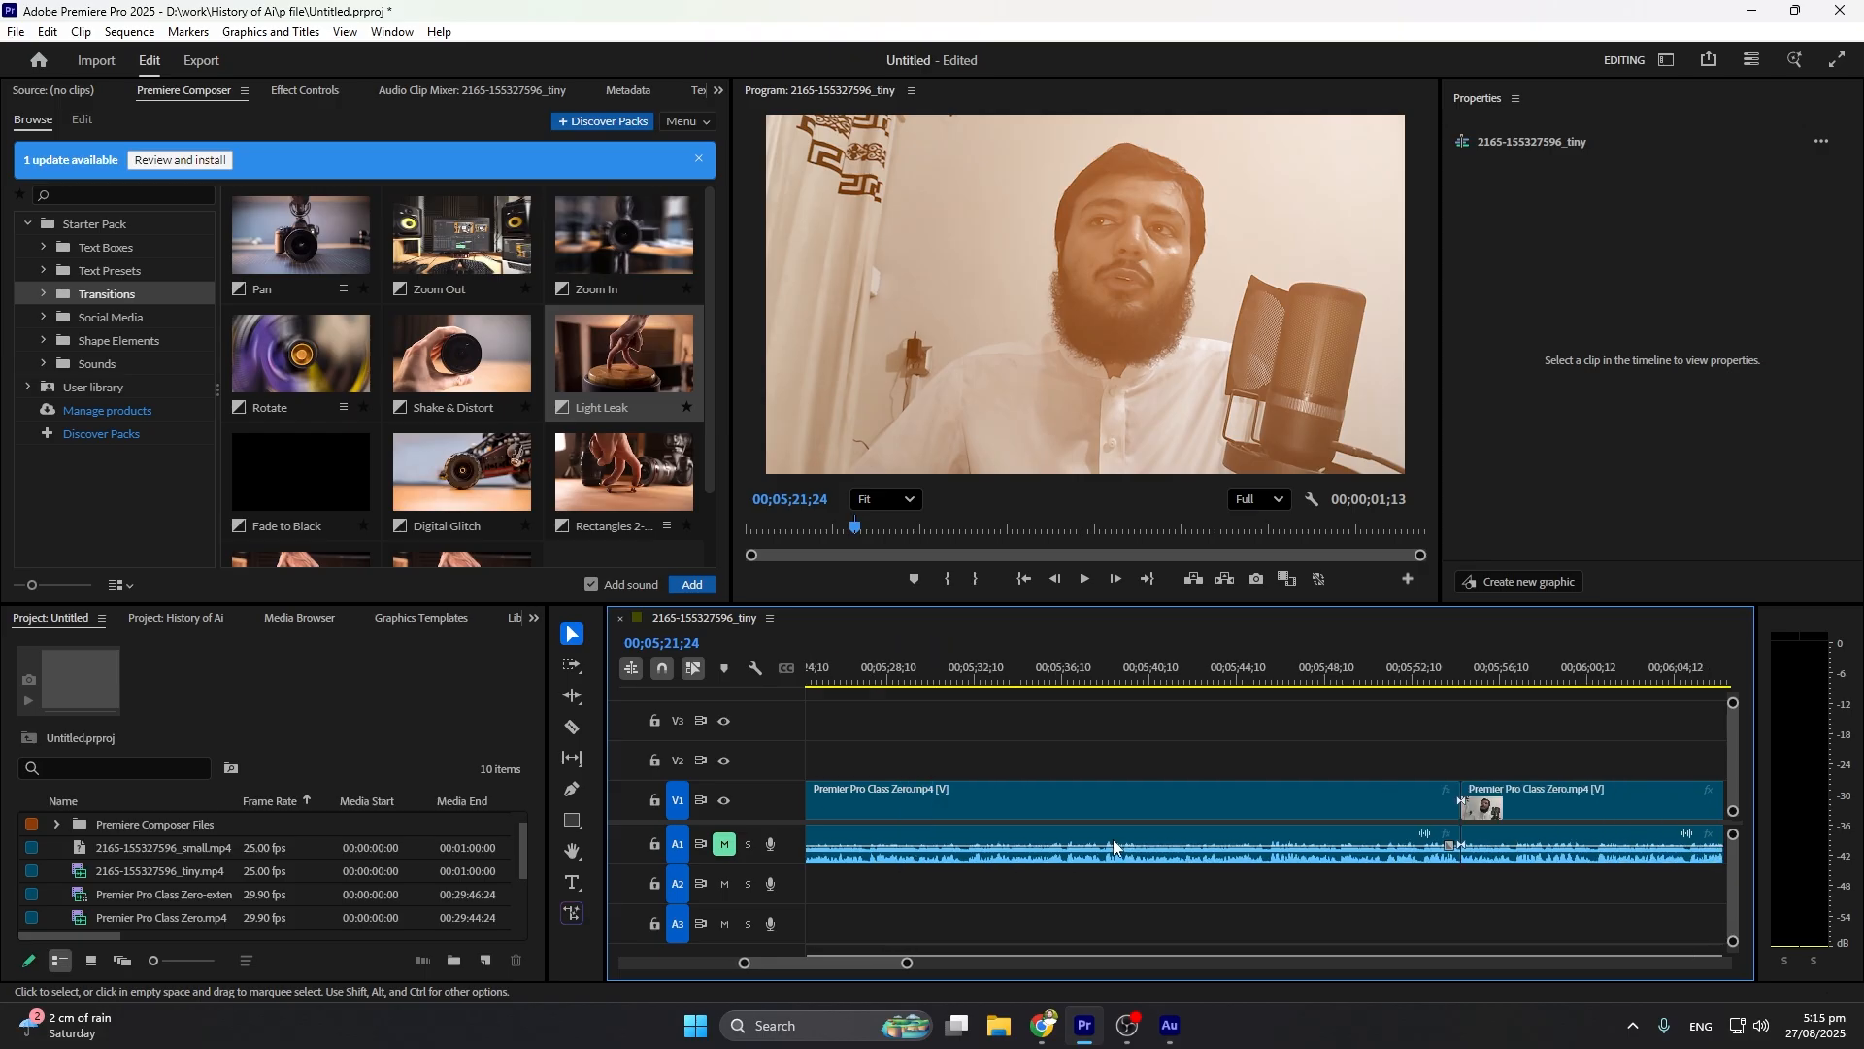
scroll(1111, 842, "down", 3)
left_click_drag(1099, 718, 1231, 824)
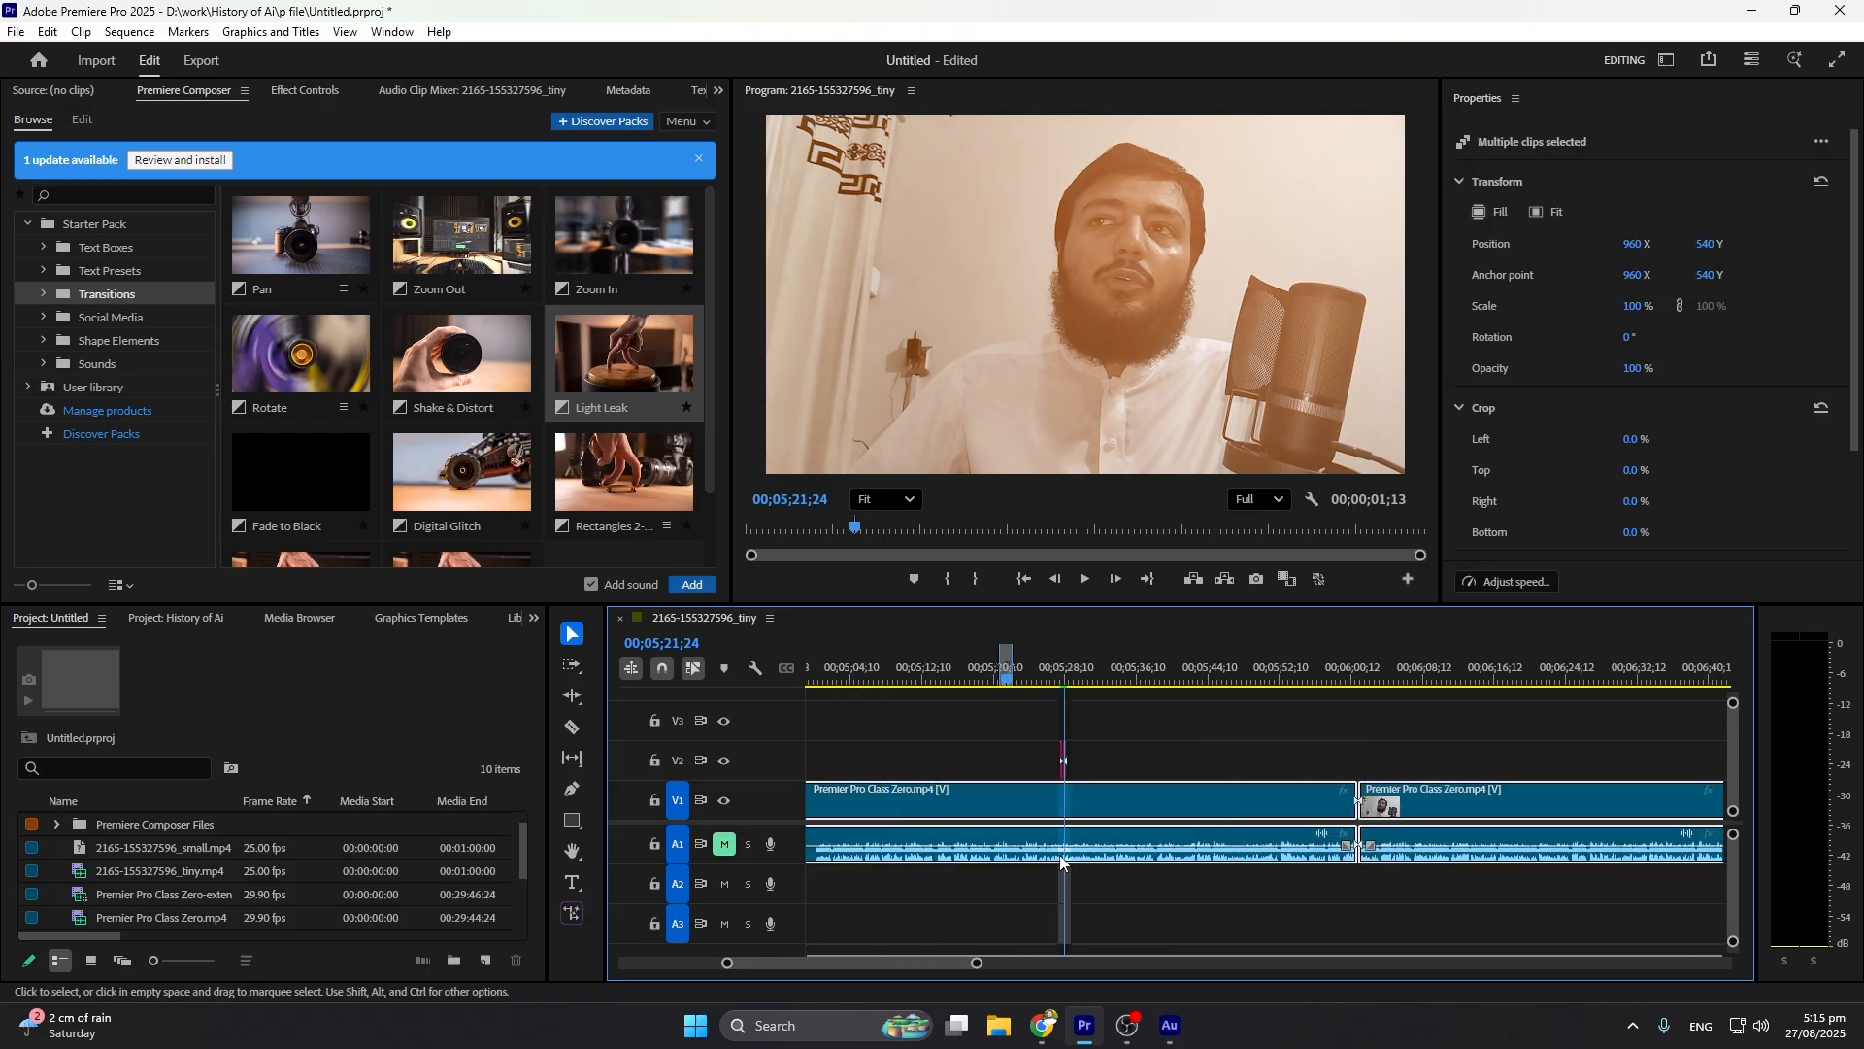
scroll(993, 816, "up", 10)
scroll(994, 815, "down", 8)
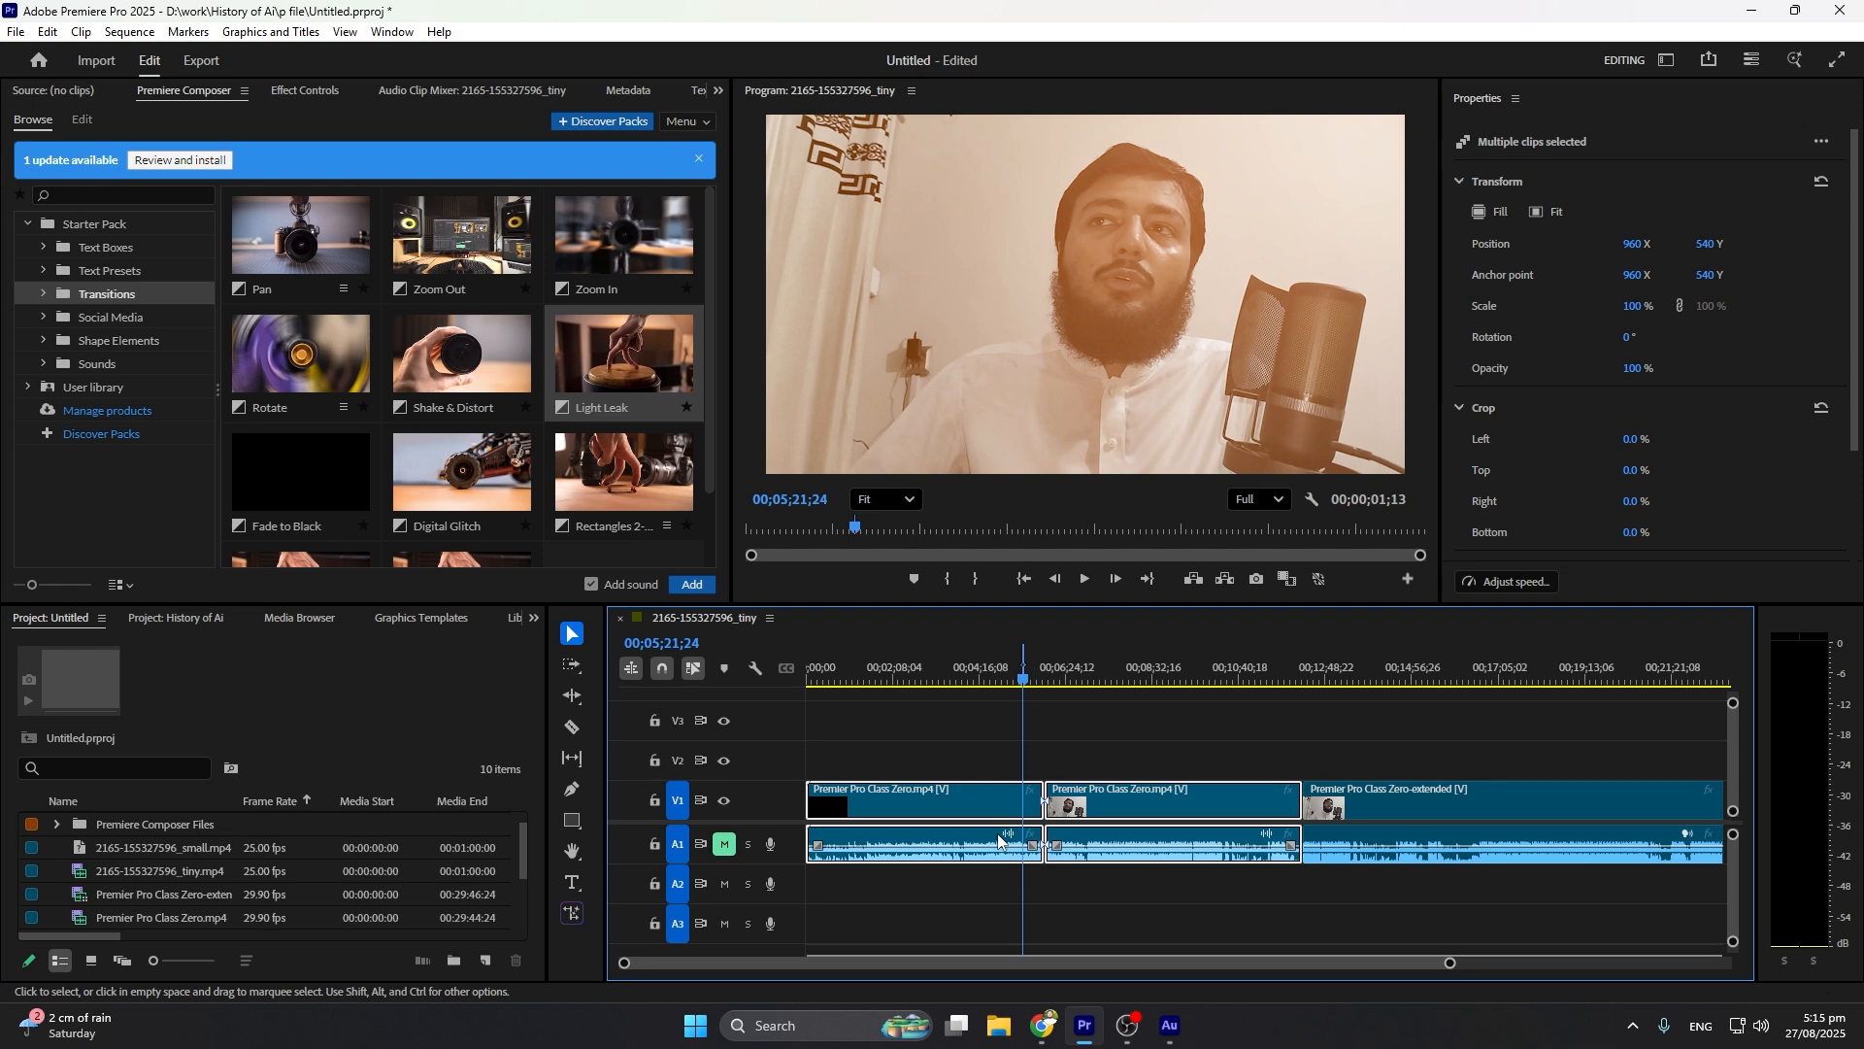
left_click_drag(1104, 735, 1581, 824)
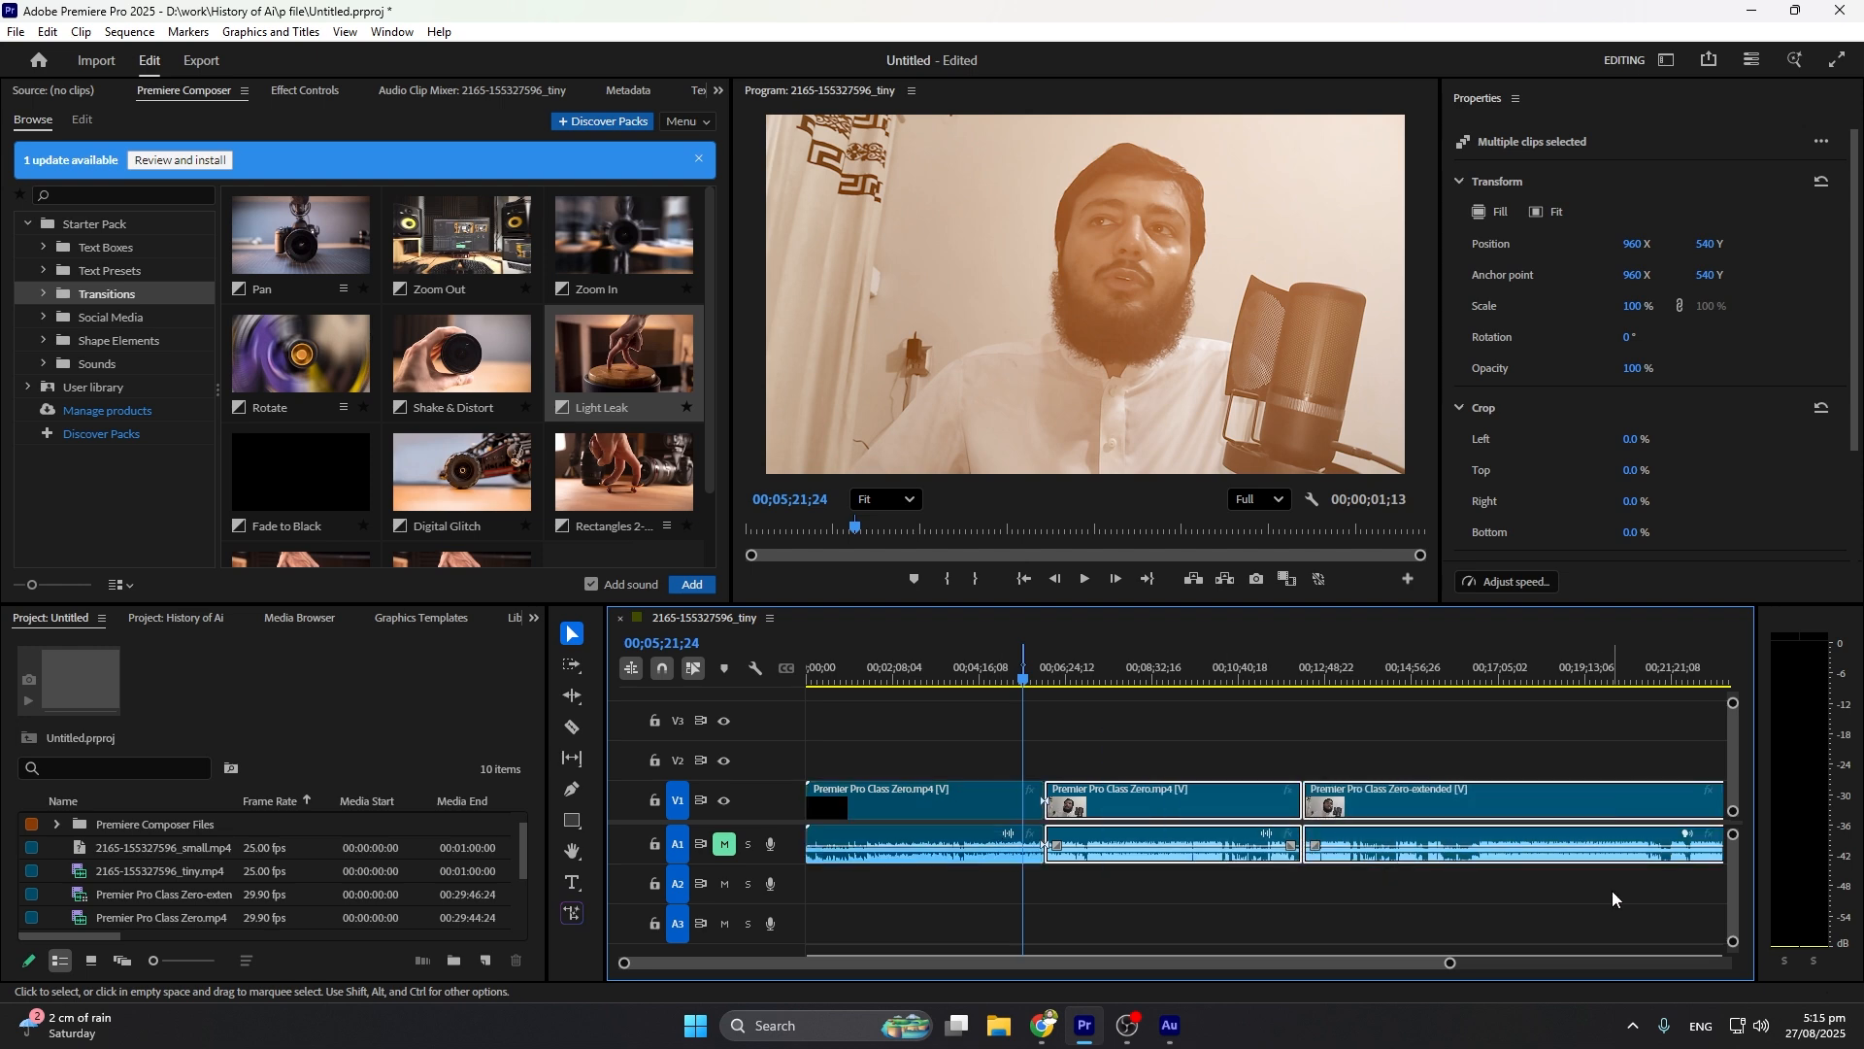
key("Delete")
Trim the end of the remaining V1 clip to about 00;01;40 and park the playhead at 00;00;31;06
scroll(1569, 891, "up", 4)
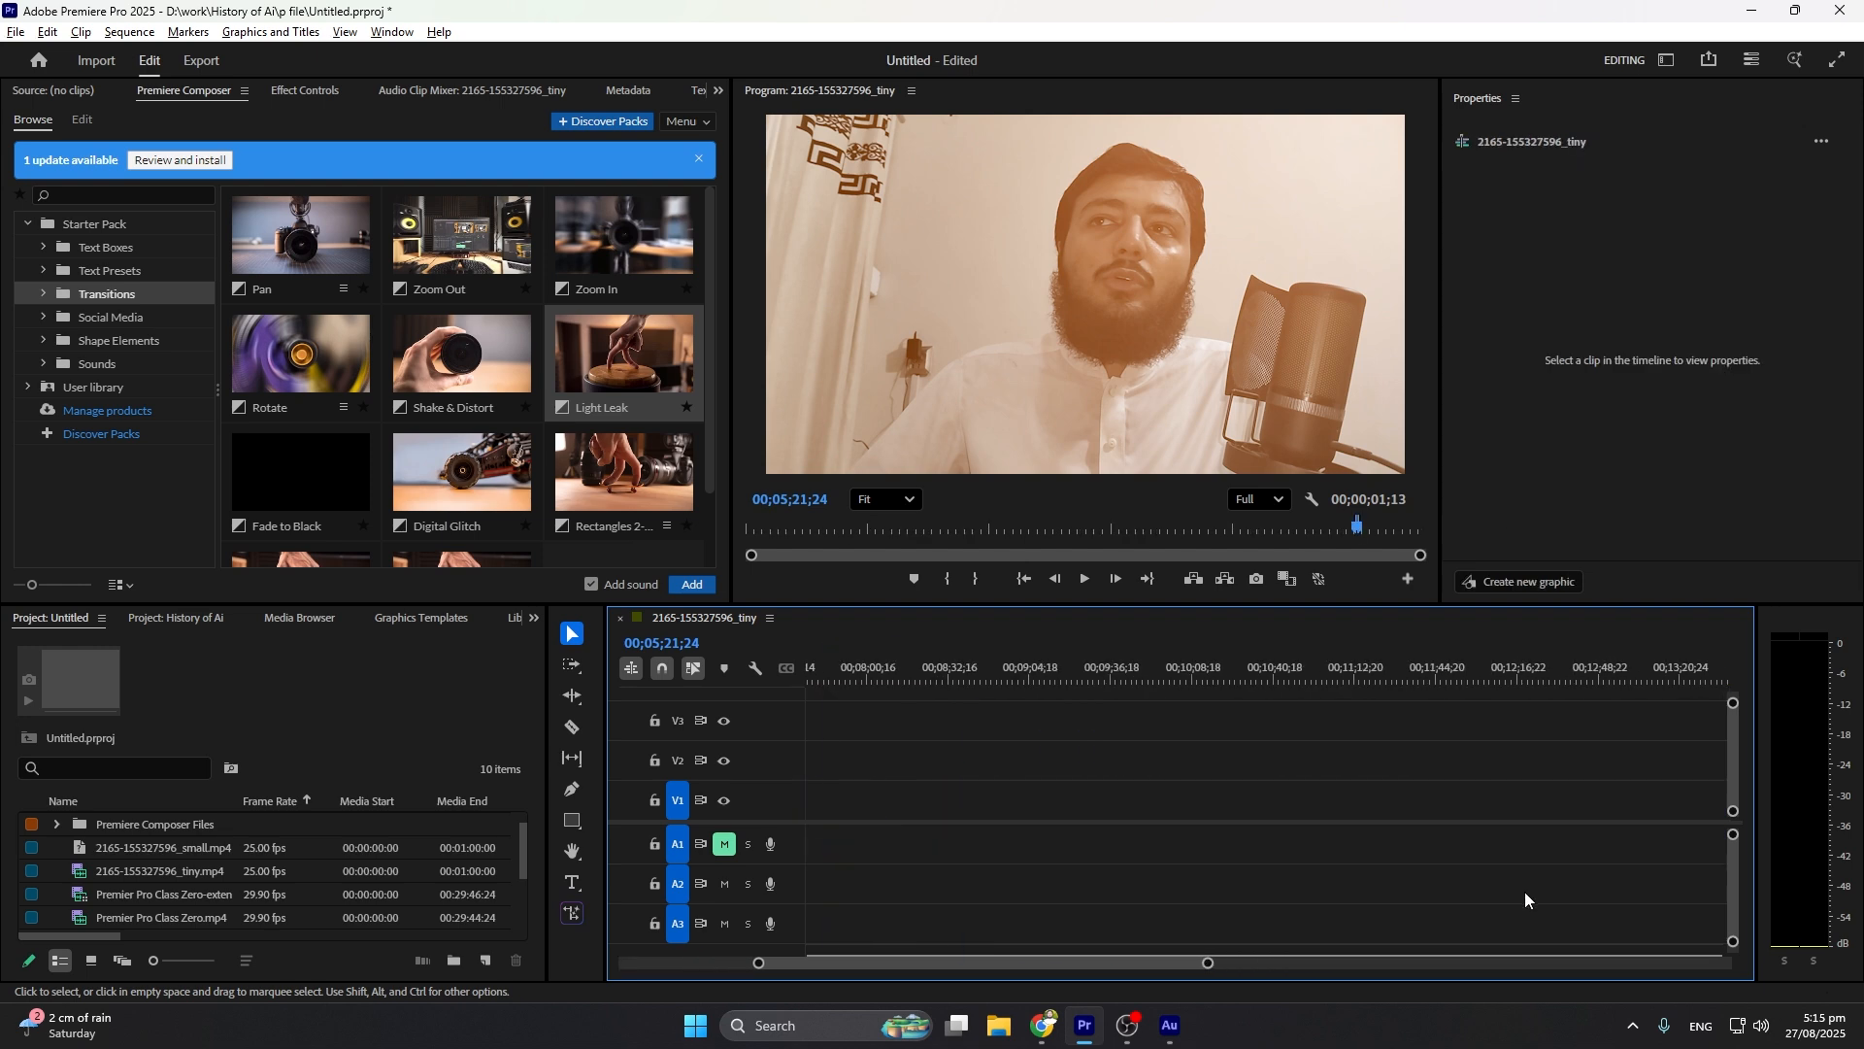
scroll(1010, 854, "up", 5)
scroll(1011, 861, "up", 4)
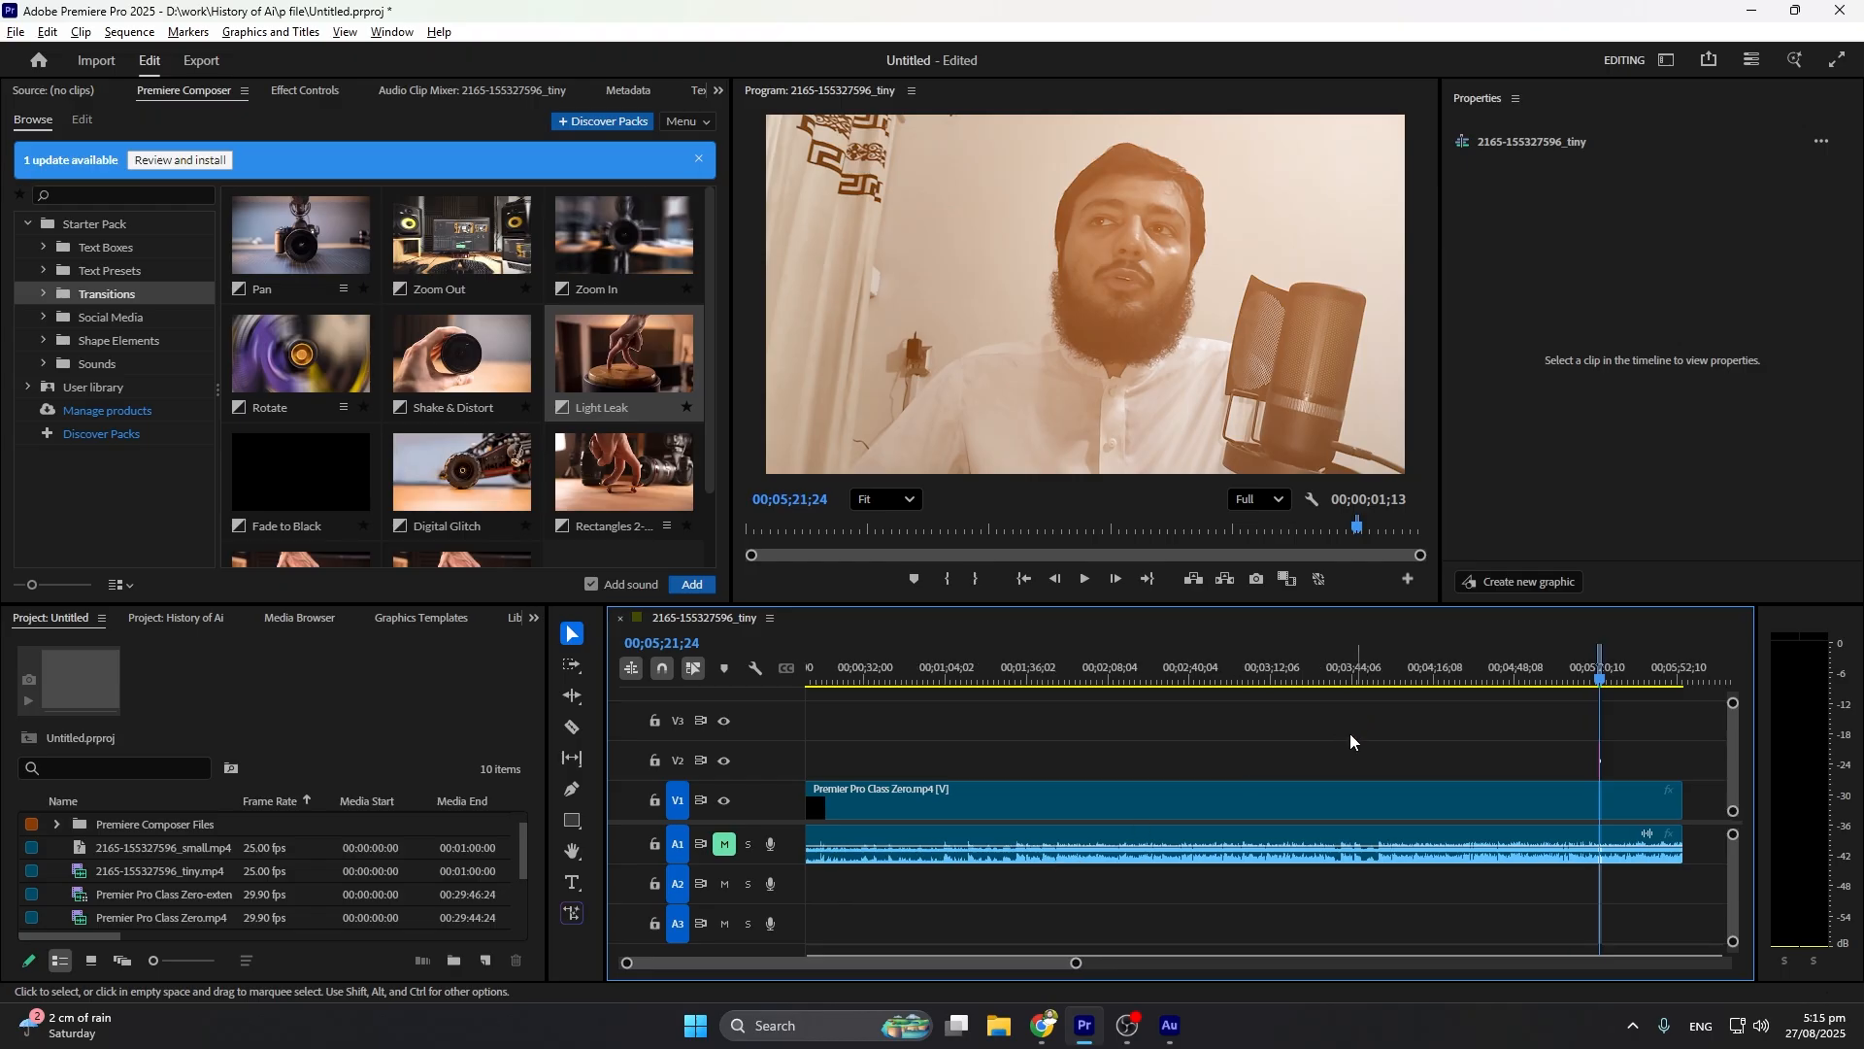
scroll(1349, 732, "down", 3)
left_click_drag(1248, 810, 889, 810)
scroll(890, 805, "up", 3)
scroll(874, 788, "up", 4)
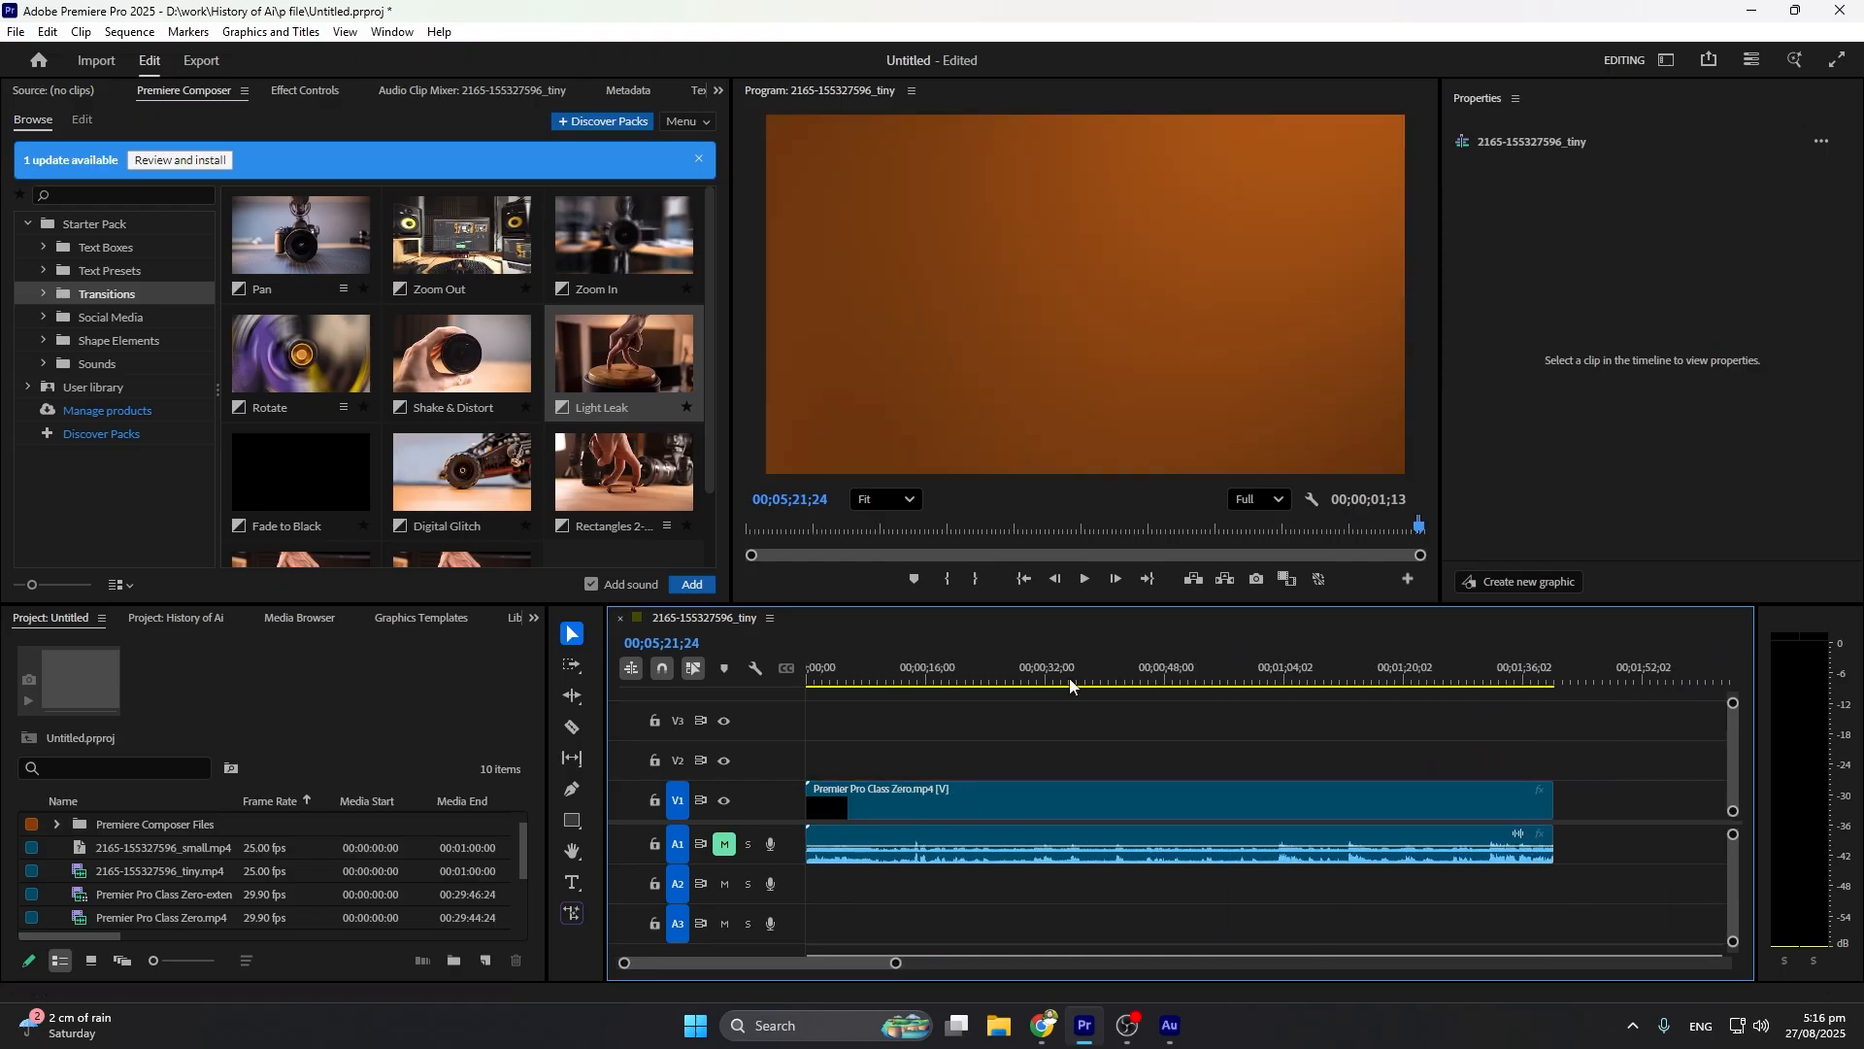
left_click(1040, 681)
scroll(1095, 785, "down", 2)
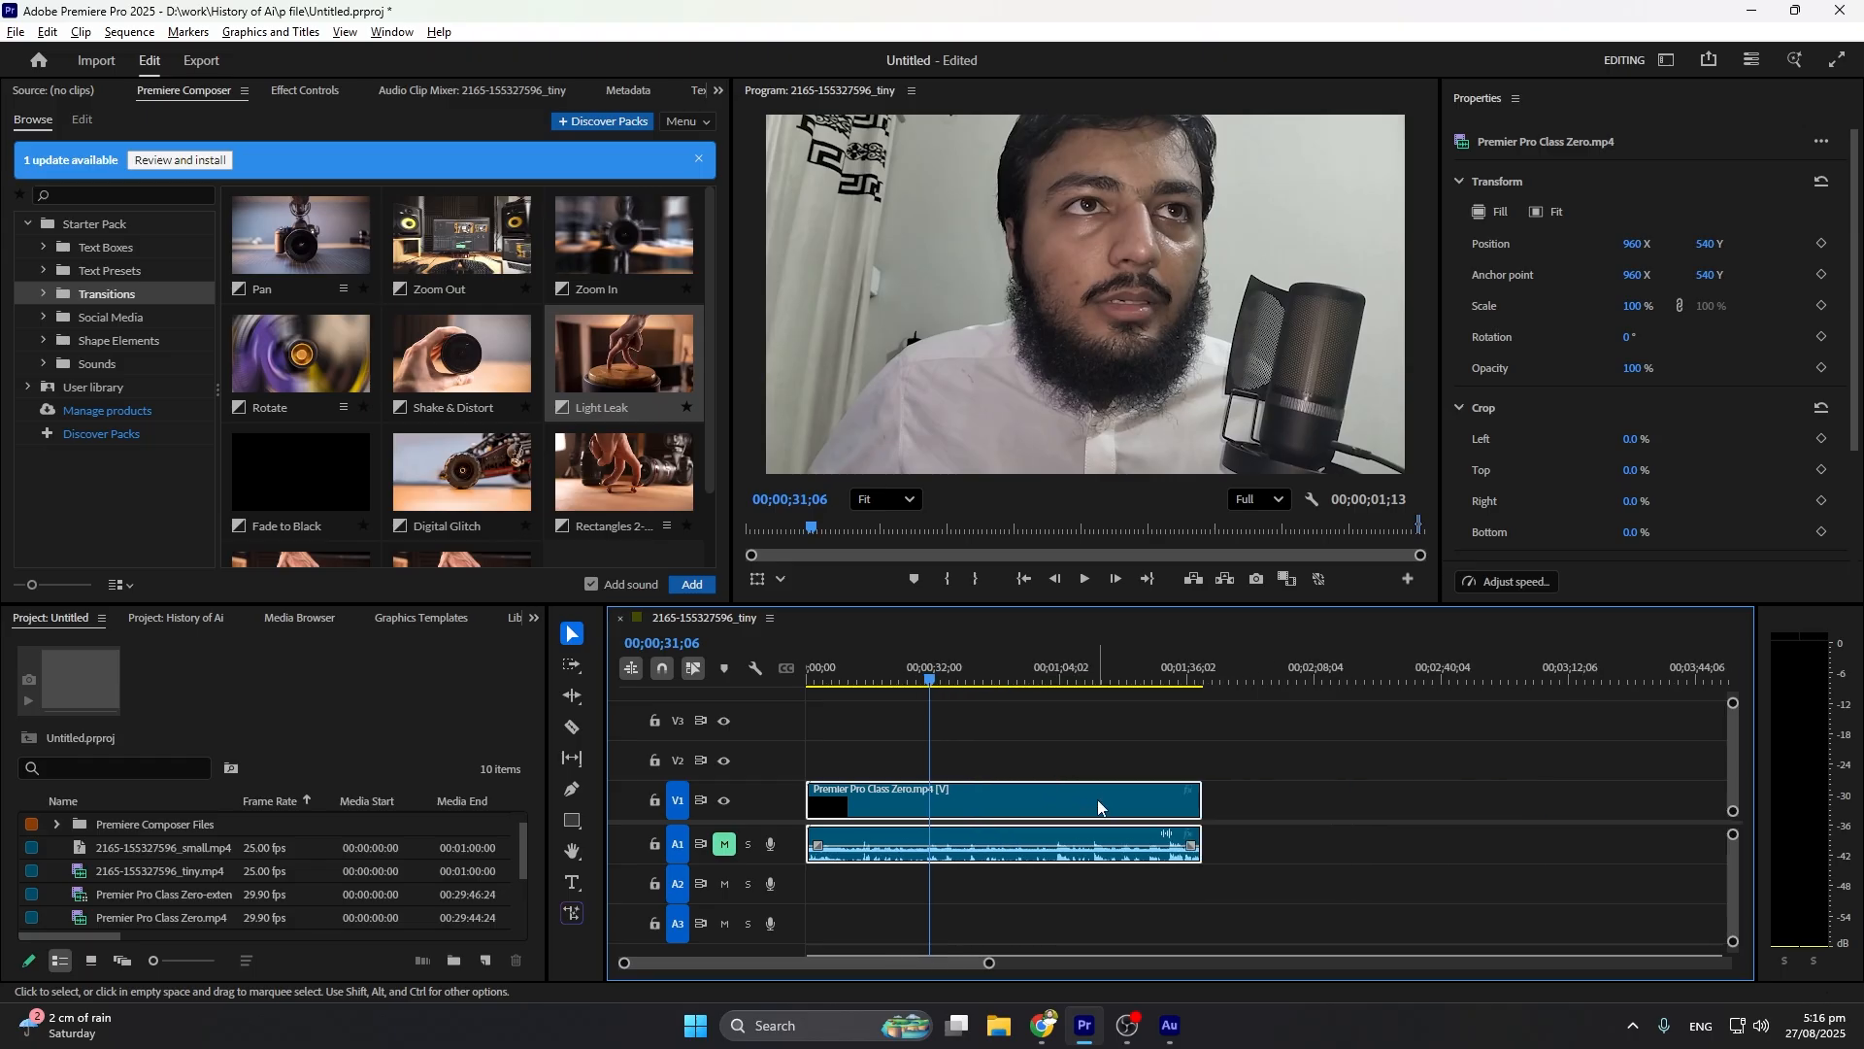
scroll(1103, 795, "up", 1)
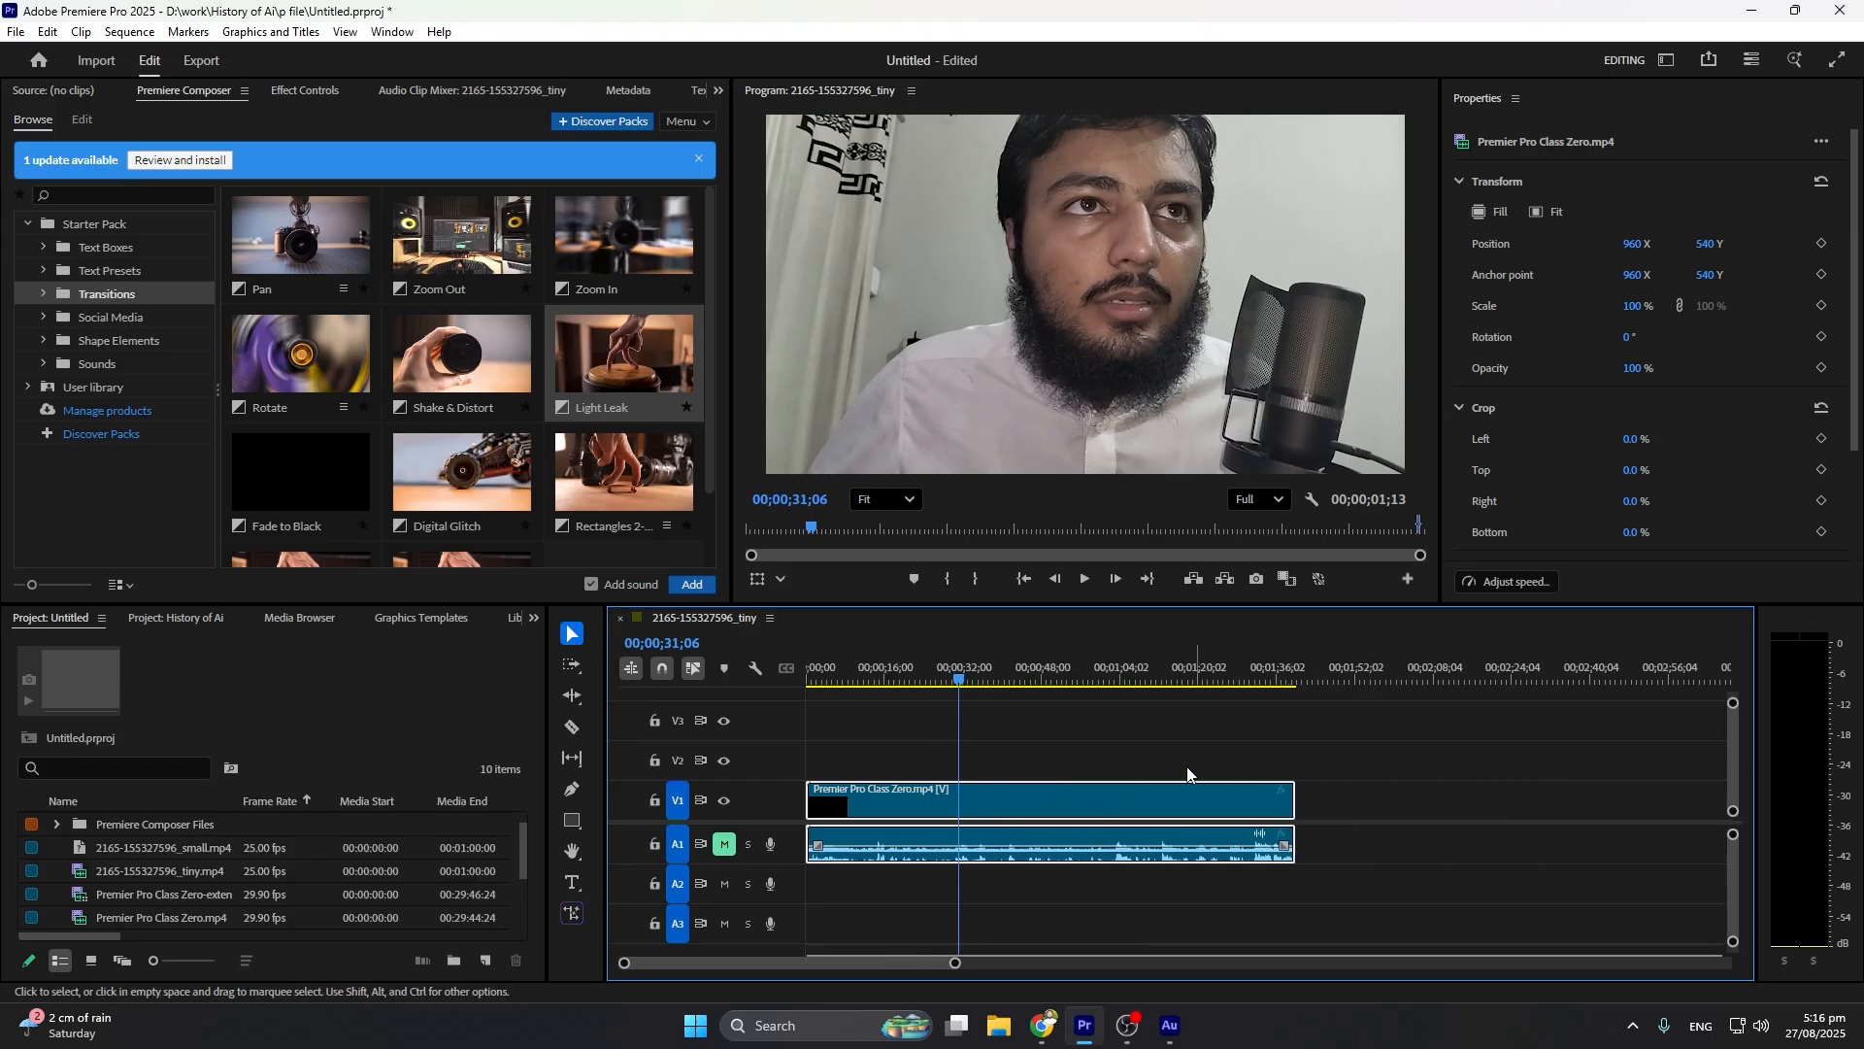
Cut the V1 clip with the Razor tool at about 00;01;11 and 00;01;26
left_click(131, 31)
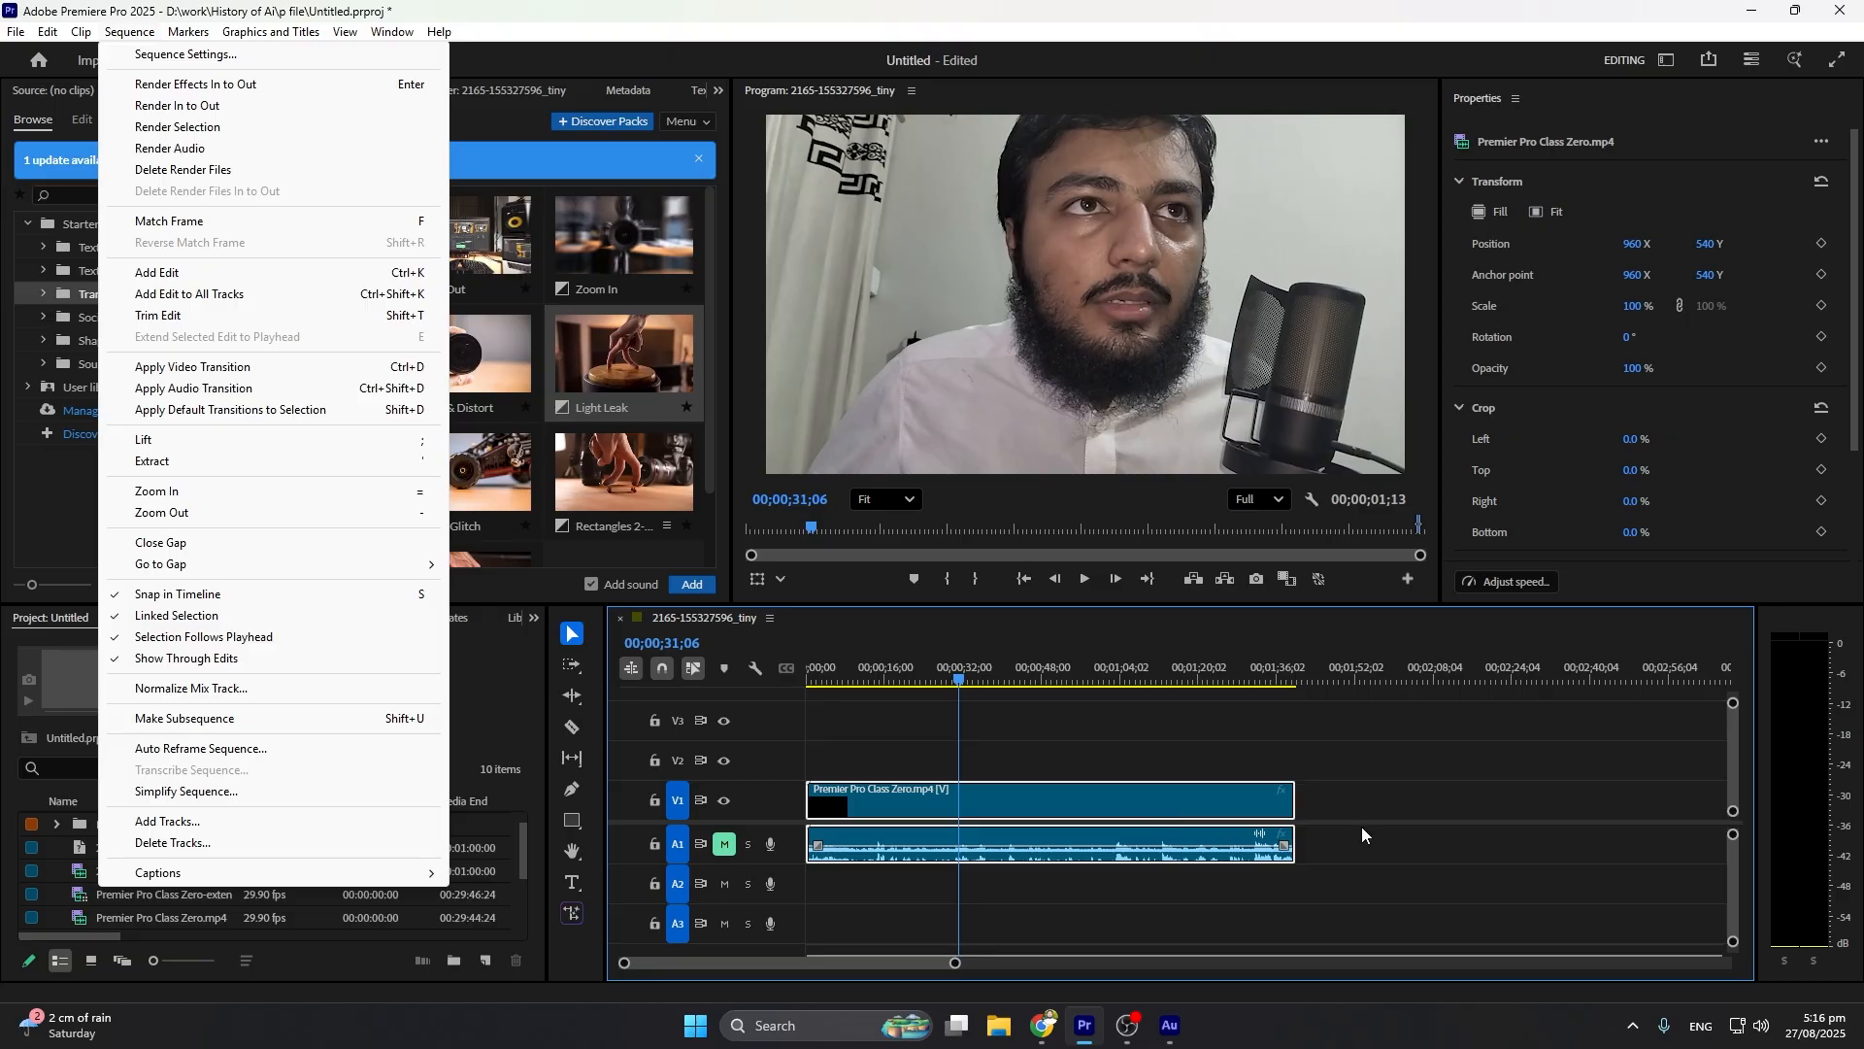
left_click(1160, 788)
key("c")
left_click(1156, 796)
left_click(1230, 800)
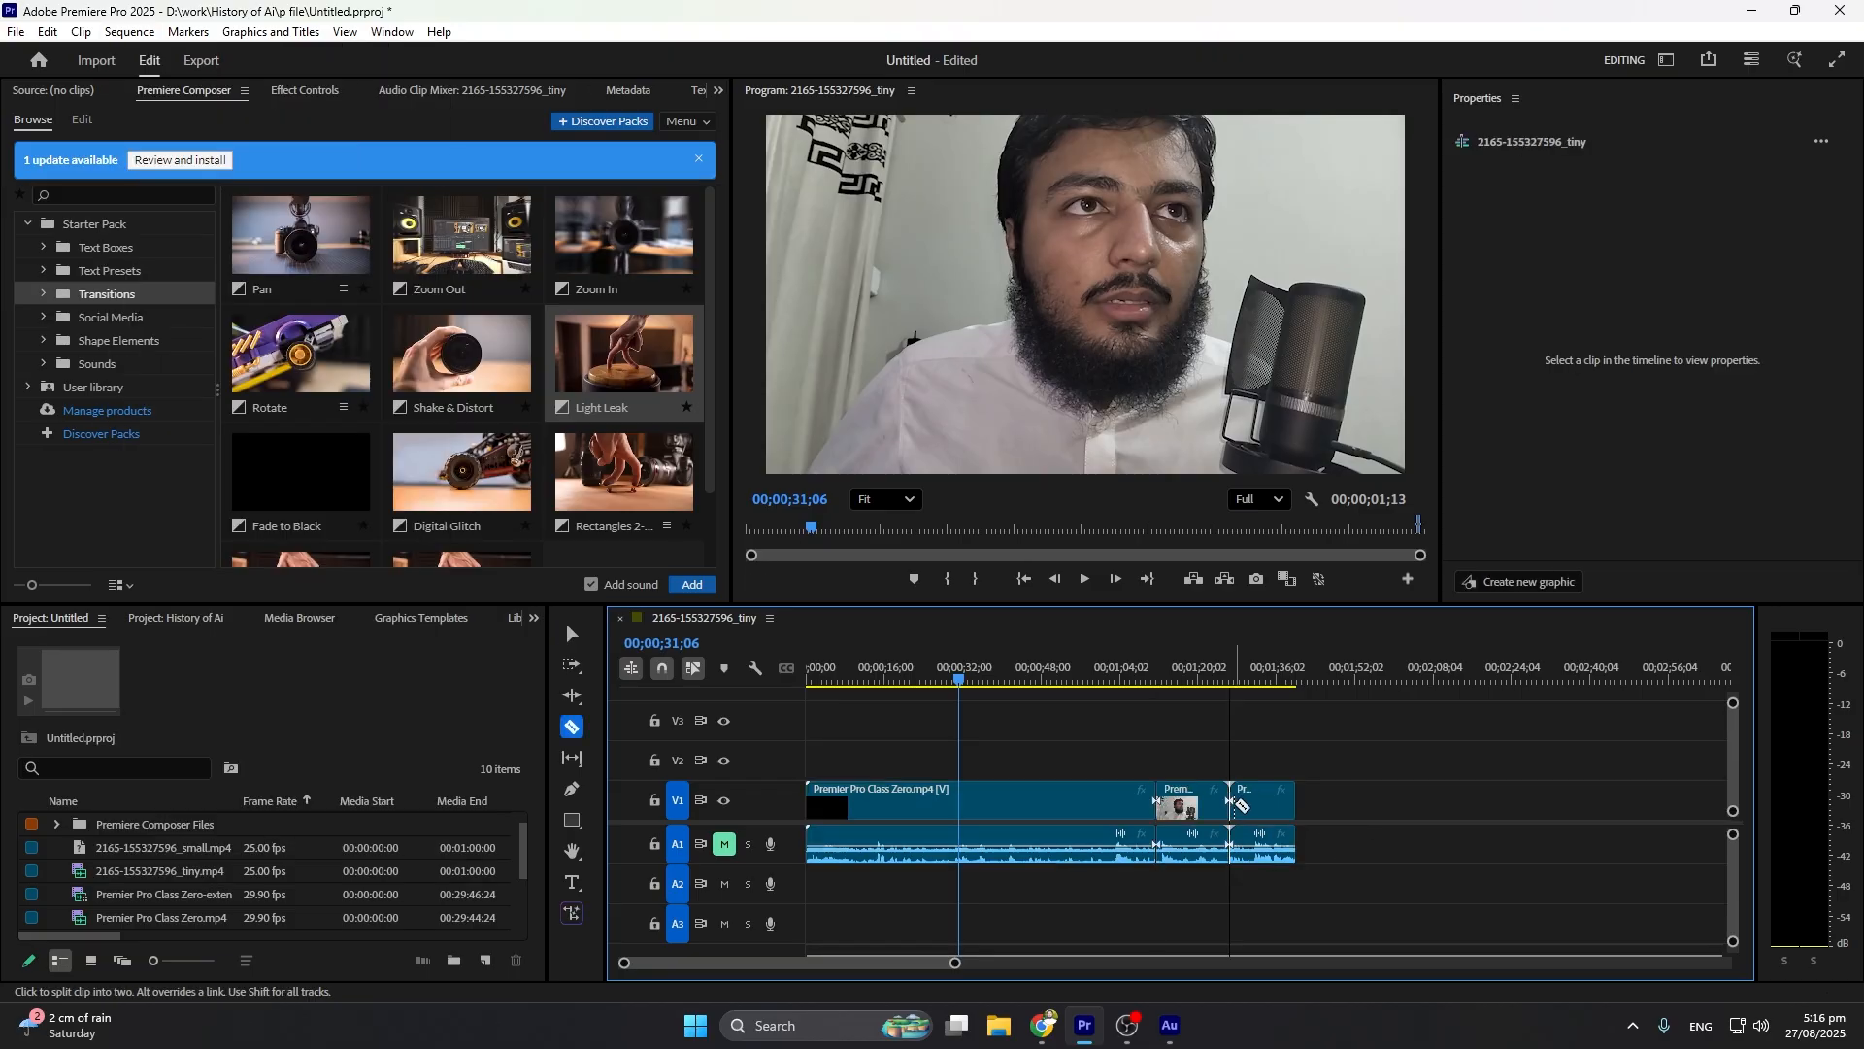
Move the last two pieces of the cut clip along the timeline to start at about 00;01;58
key("v")
left_click_drag(1172, 746, 1282, 875)
left_click_drag(1238, 809, 1466, 806)
Select the two moved pieces, render the selection and stop the playback
left_click_drag(1366, 700, 1582, 914)
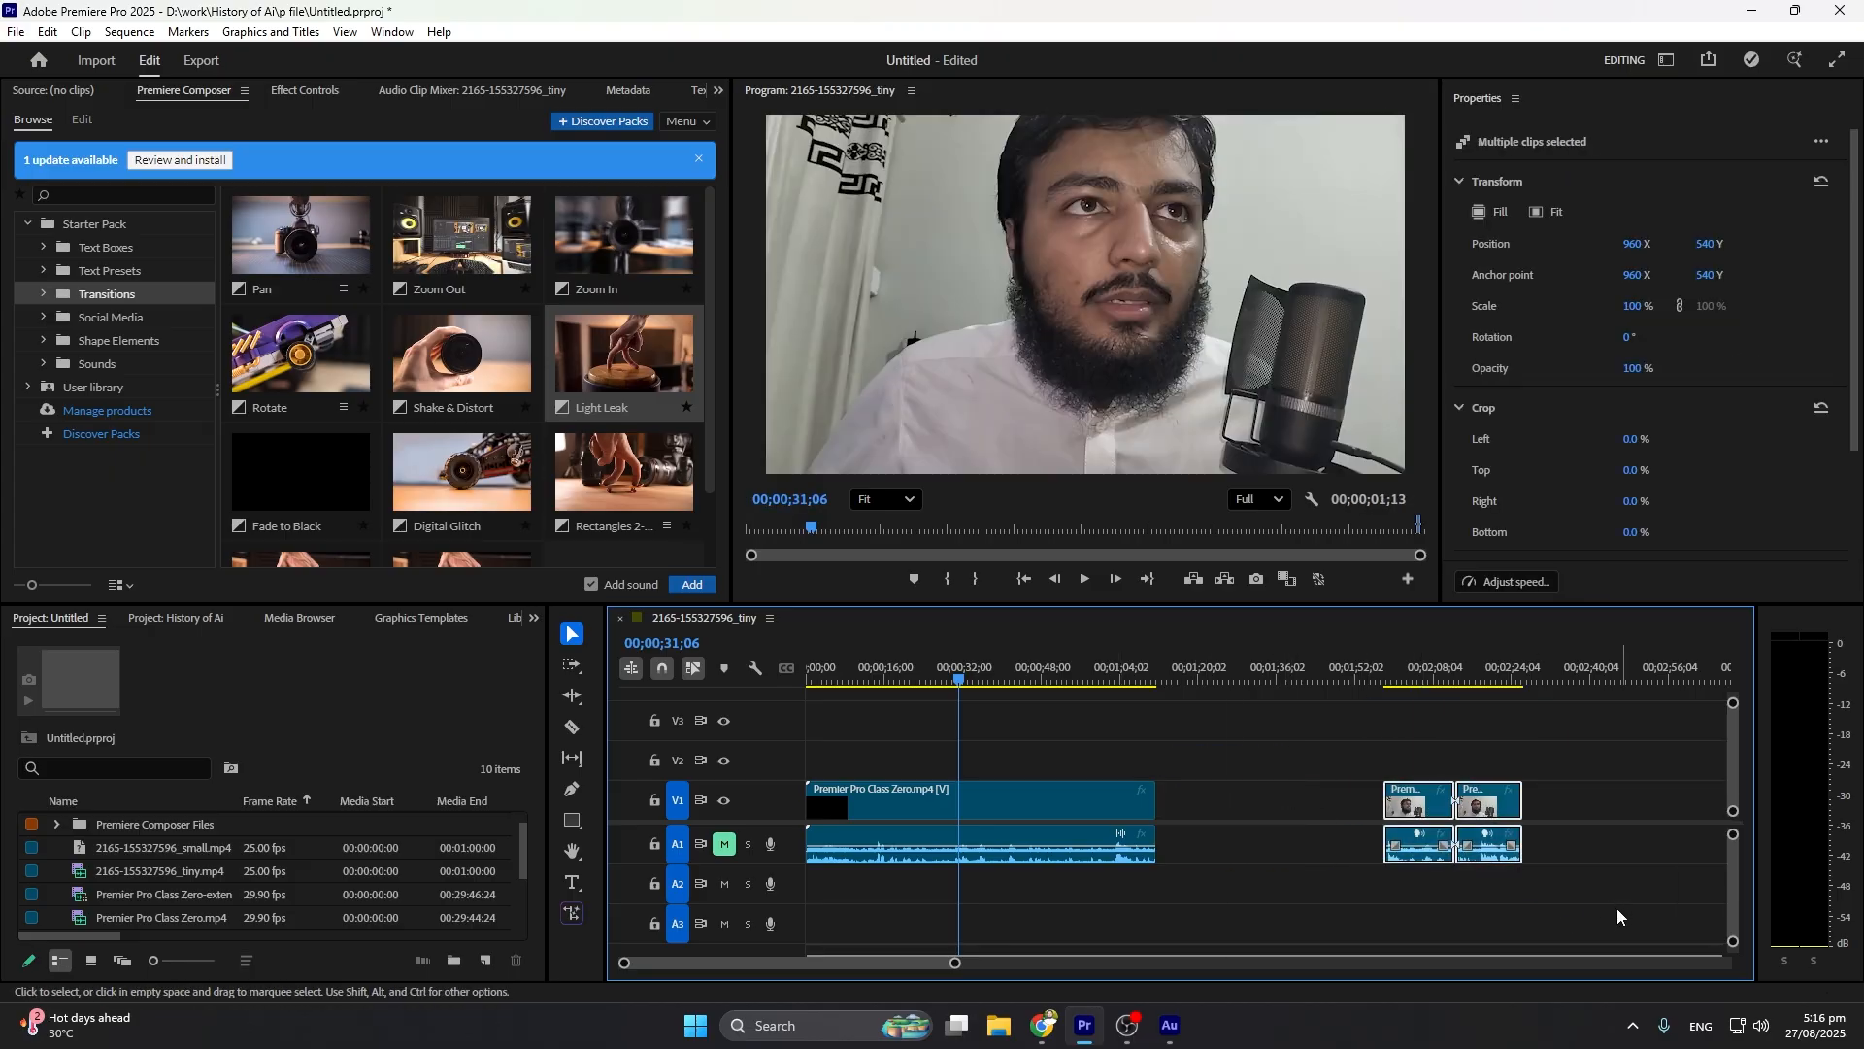
left_click(129, 31)
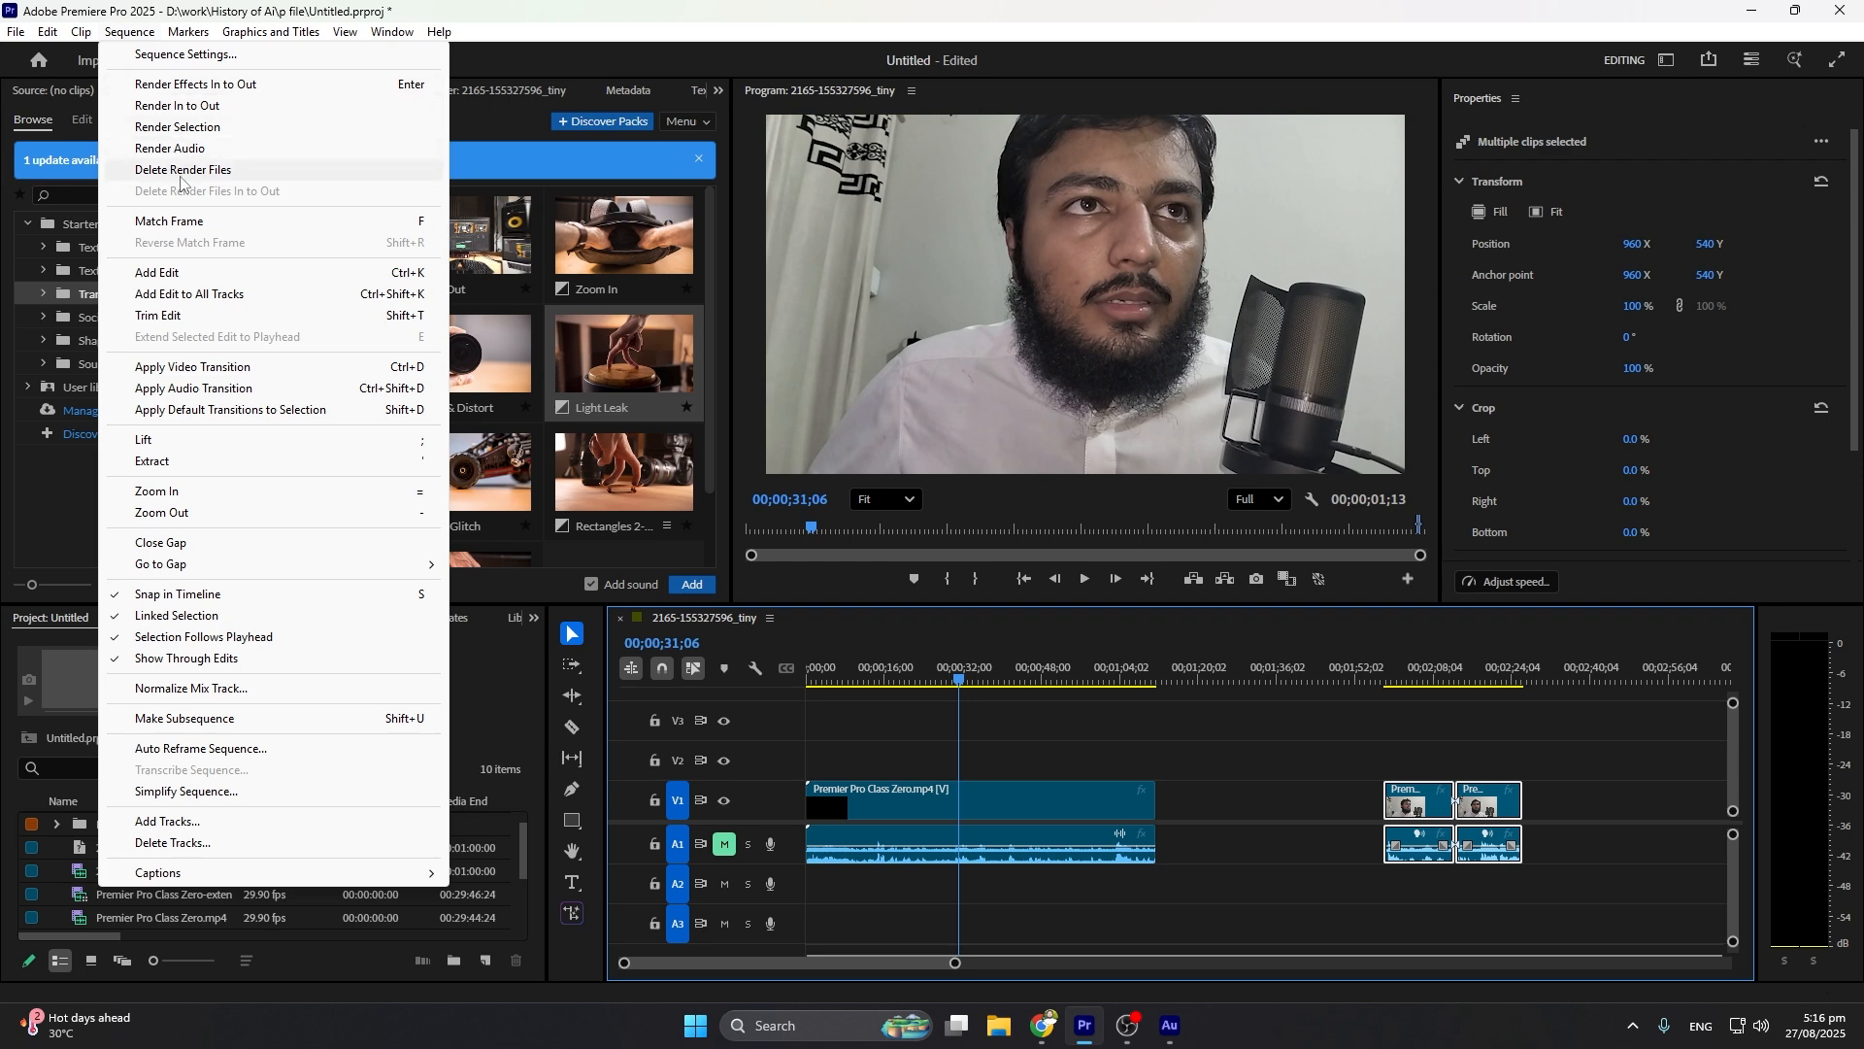
left_click(179, 129)
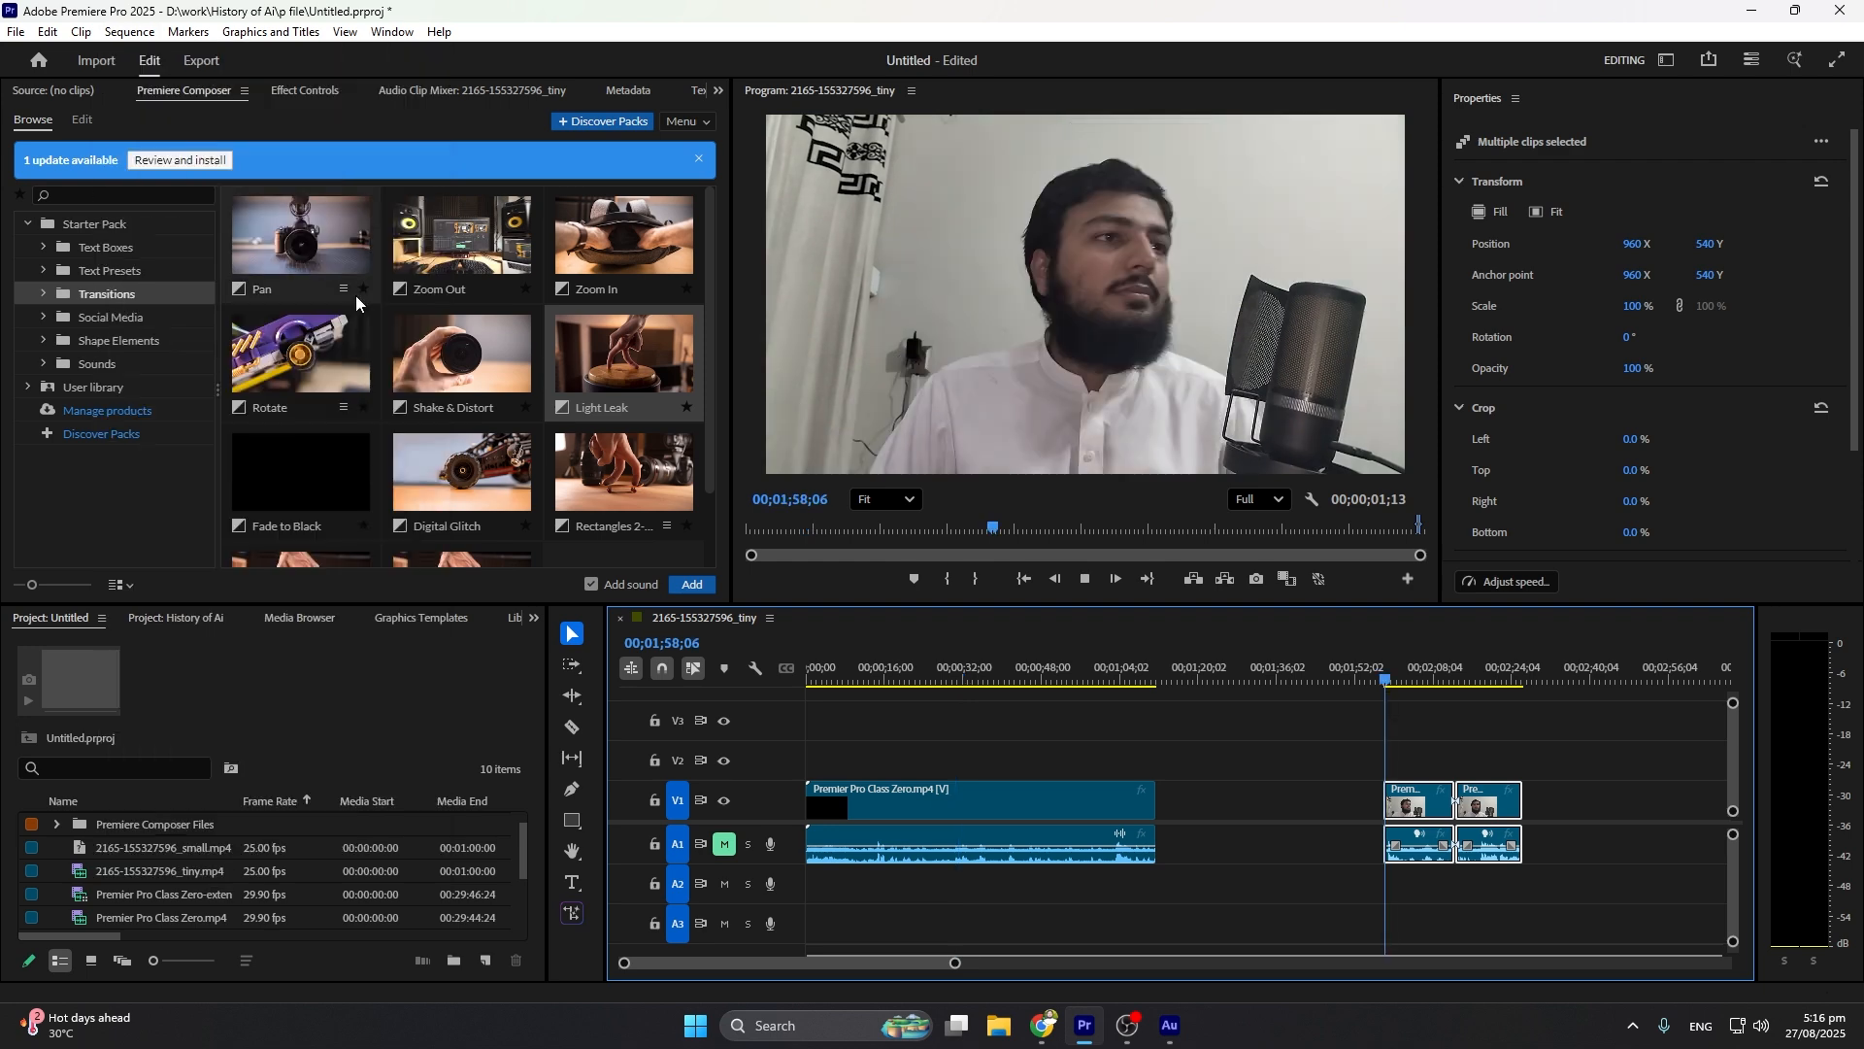
key("space")
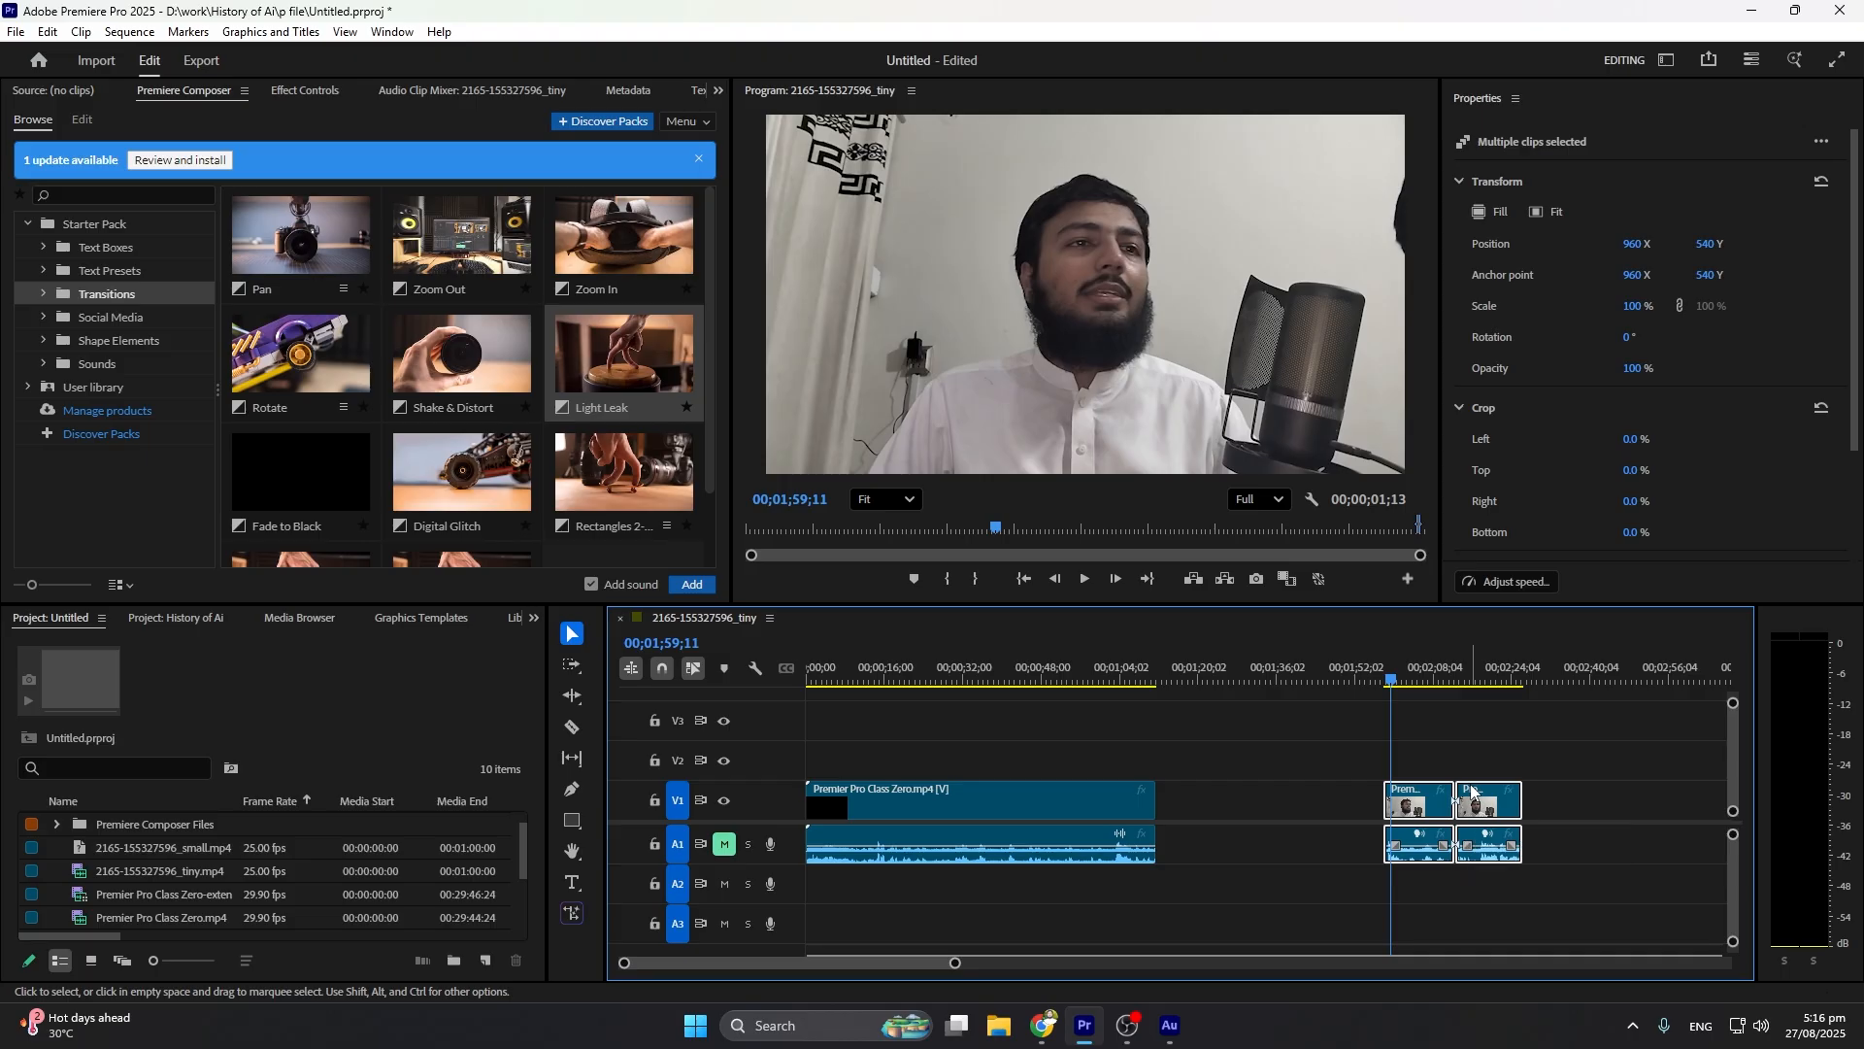
Place several Starter Pack transitions, including Rotate and Light Leak, on V2 and V3 above the two moved clips
left_click_drag(284, 332, 1413, 769)
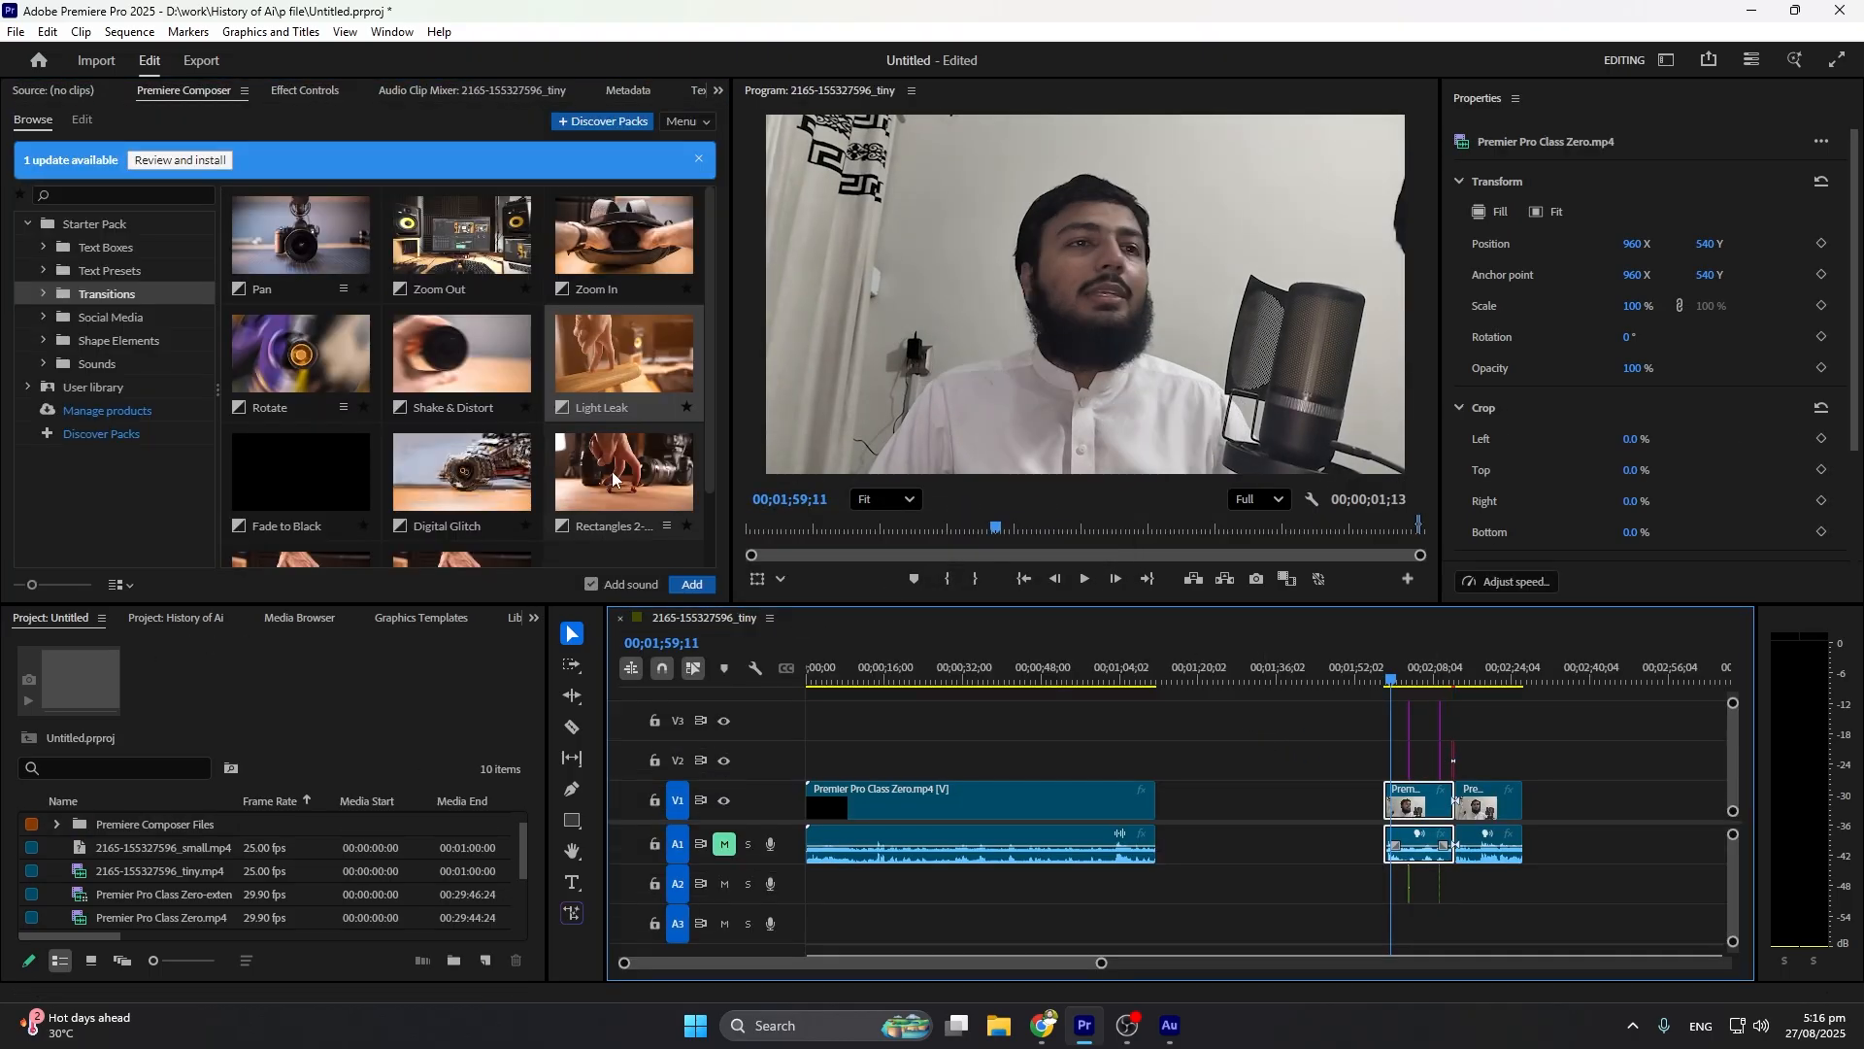
left_click_drag(612, 478, 1478, 763)
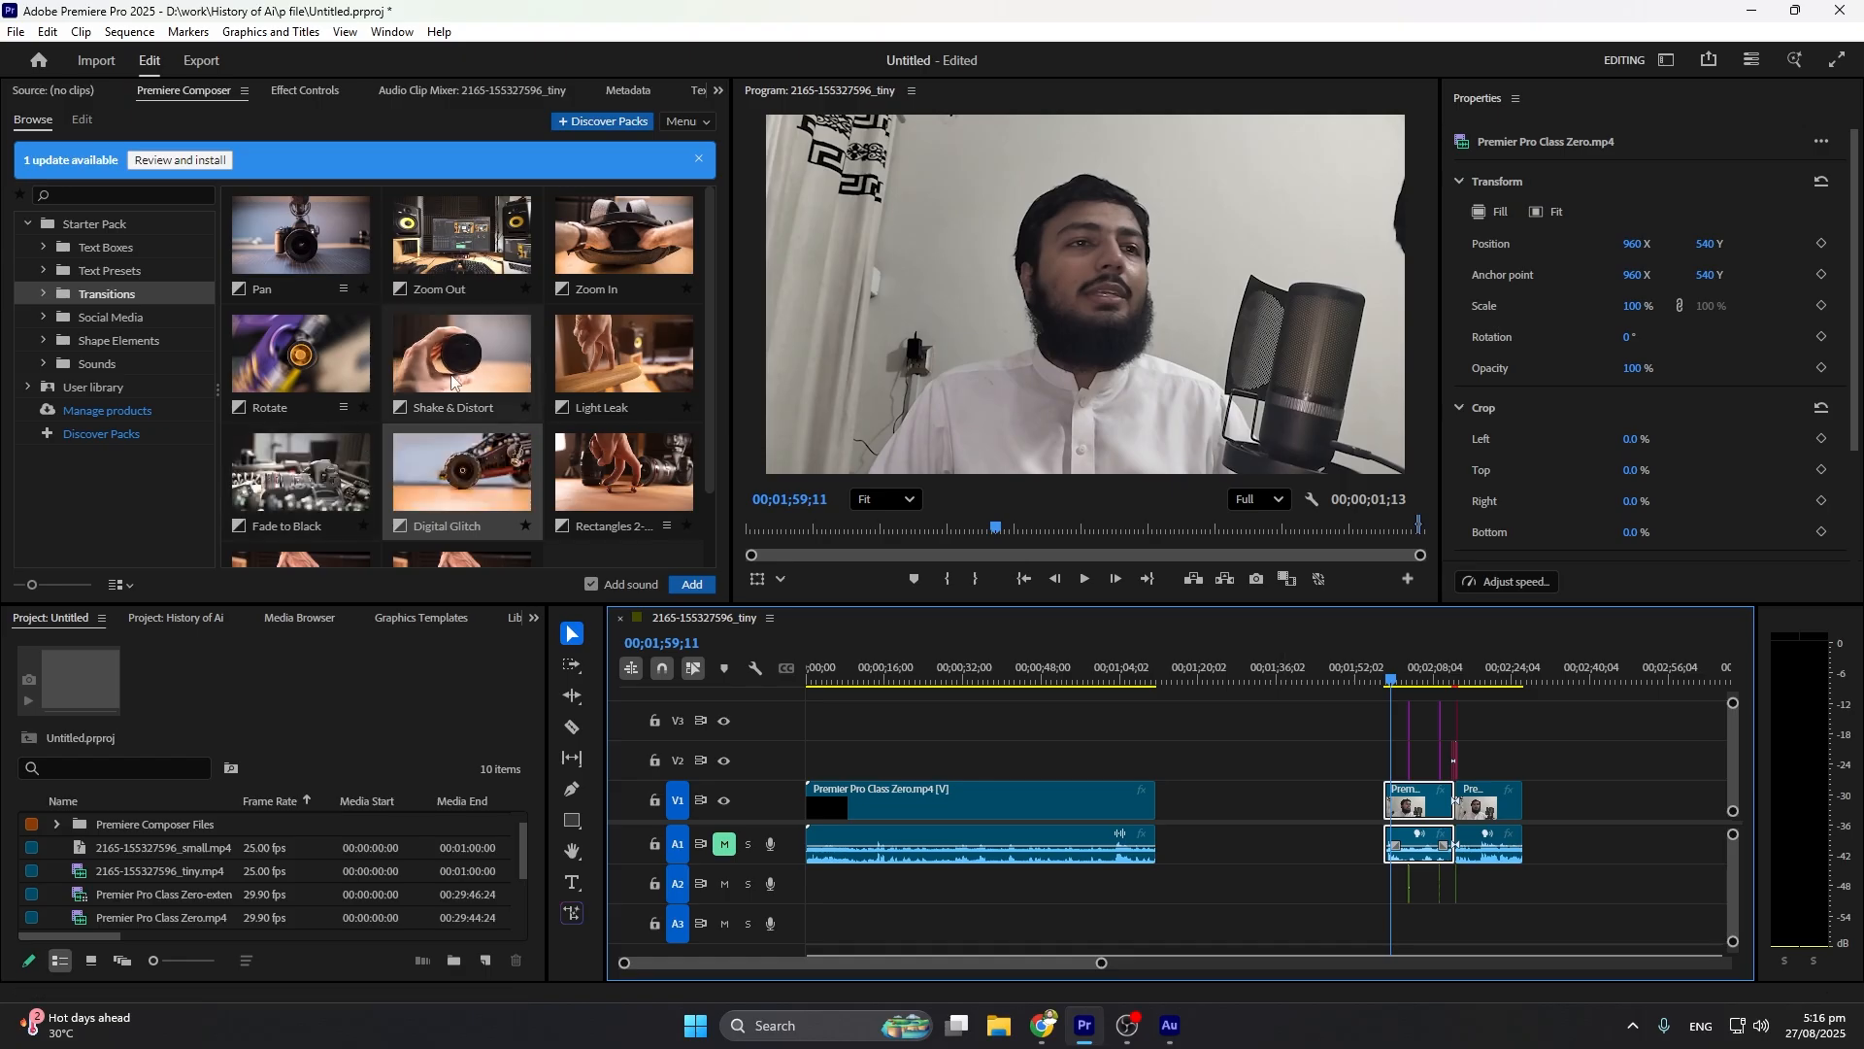
left_click_drag(624, 354, 1476, 755)
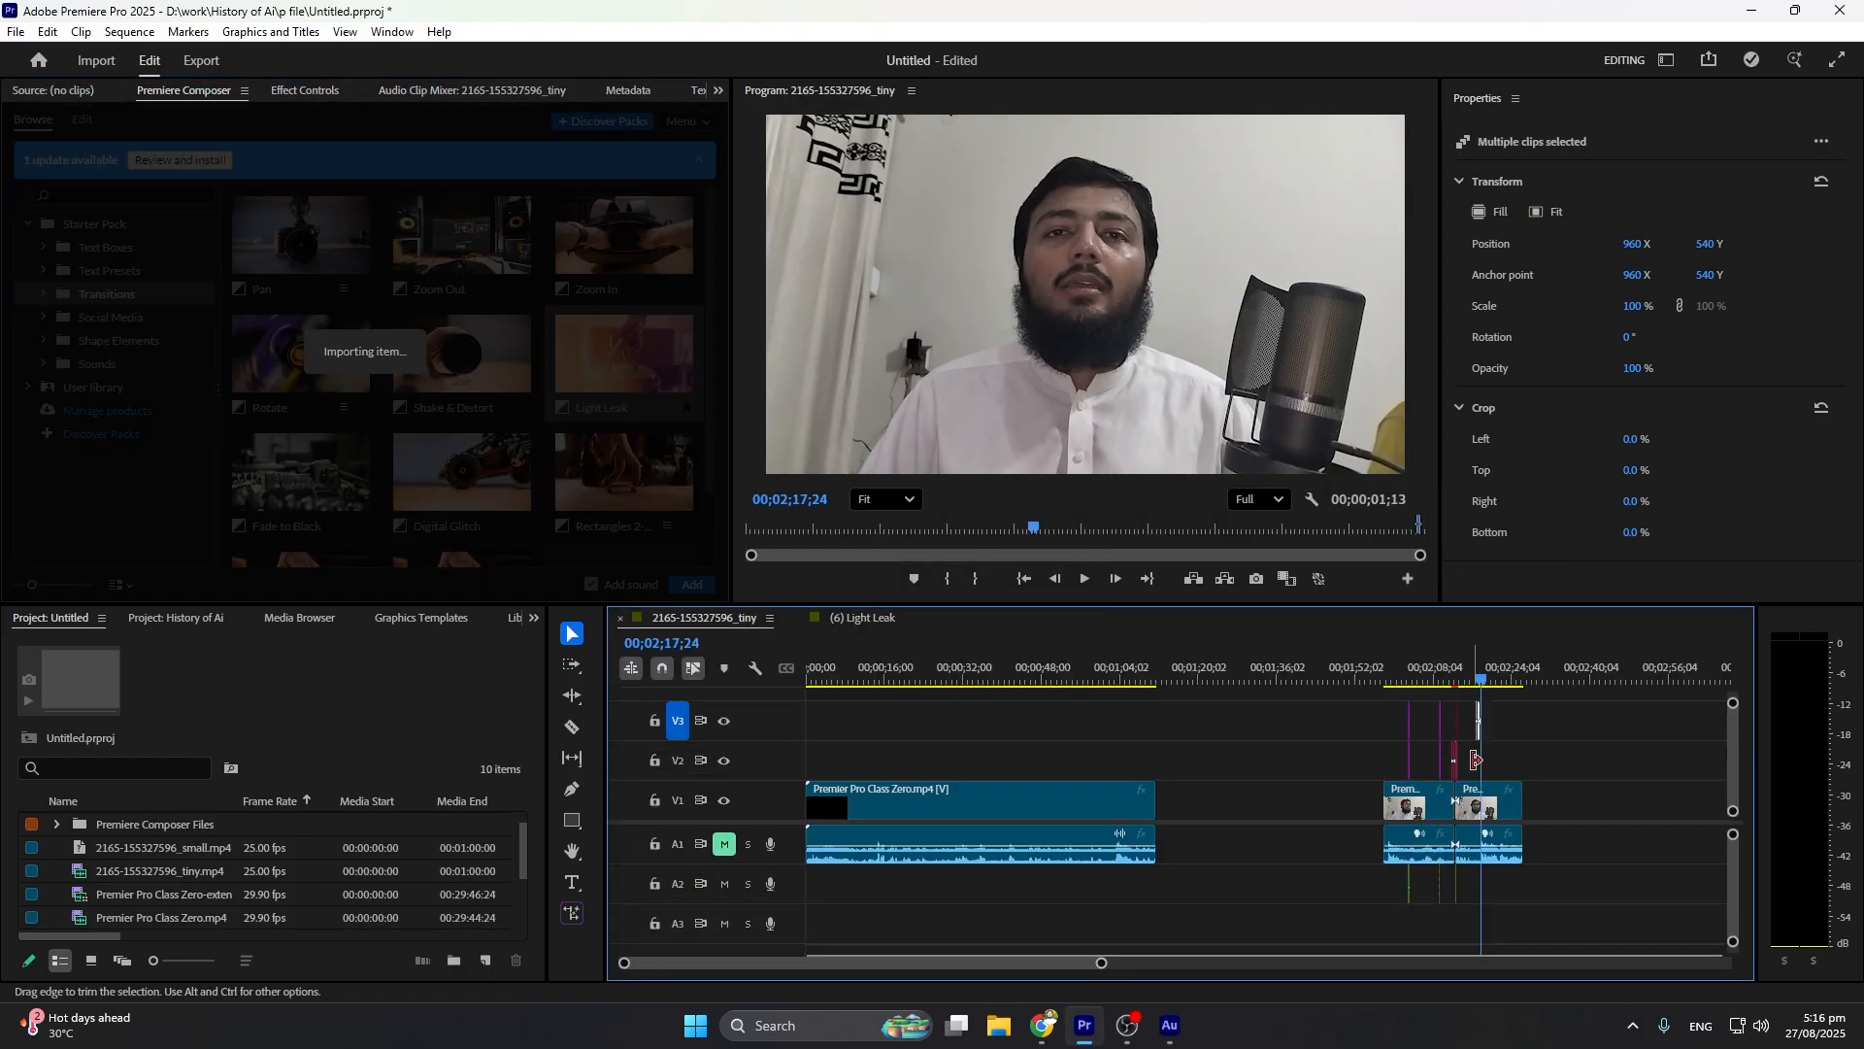
Enlarge the timeline panel so more tracks are in view around the added transitions
scroll(1443, 753, "up", 4)
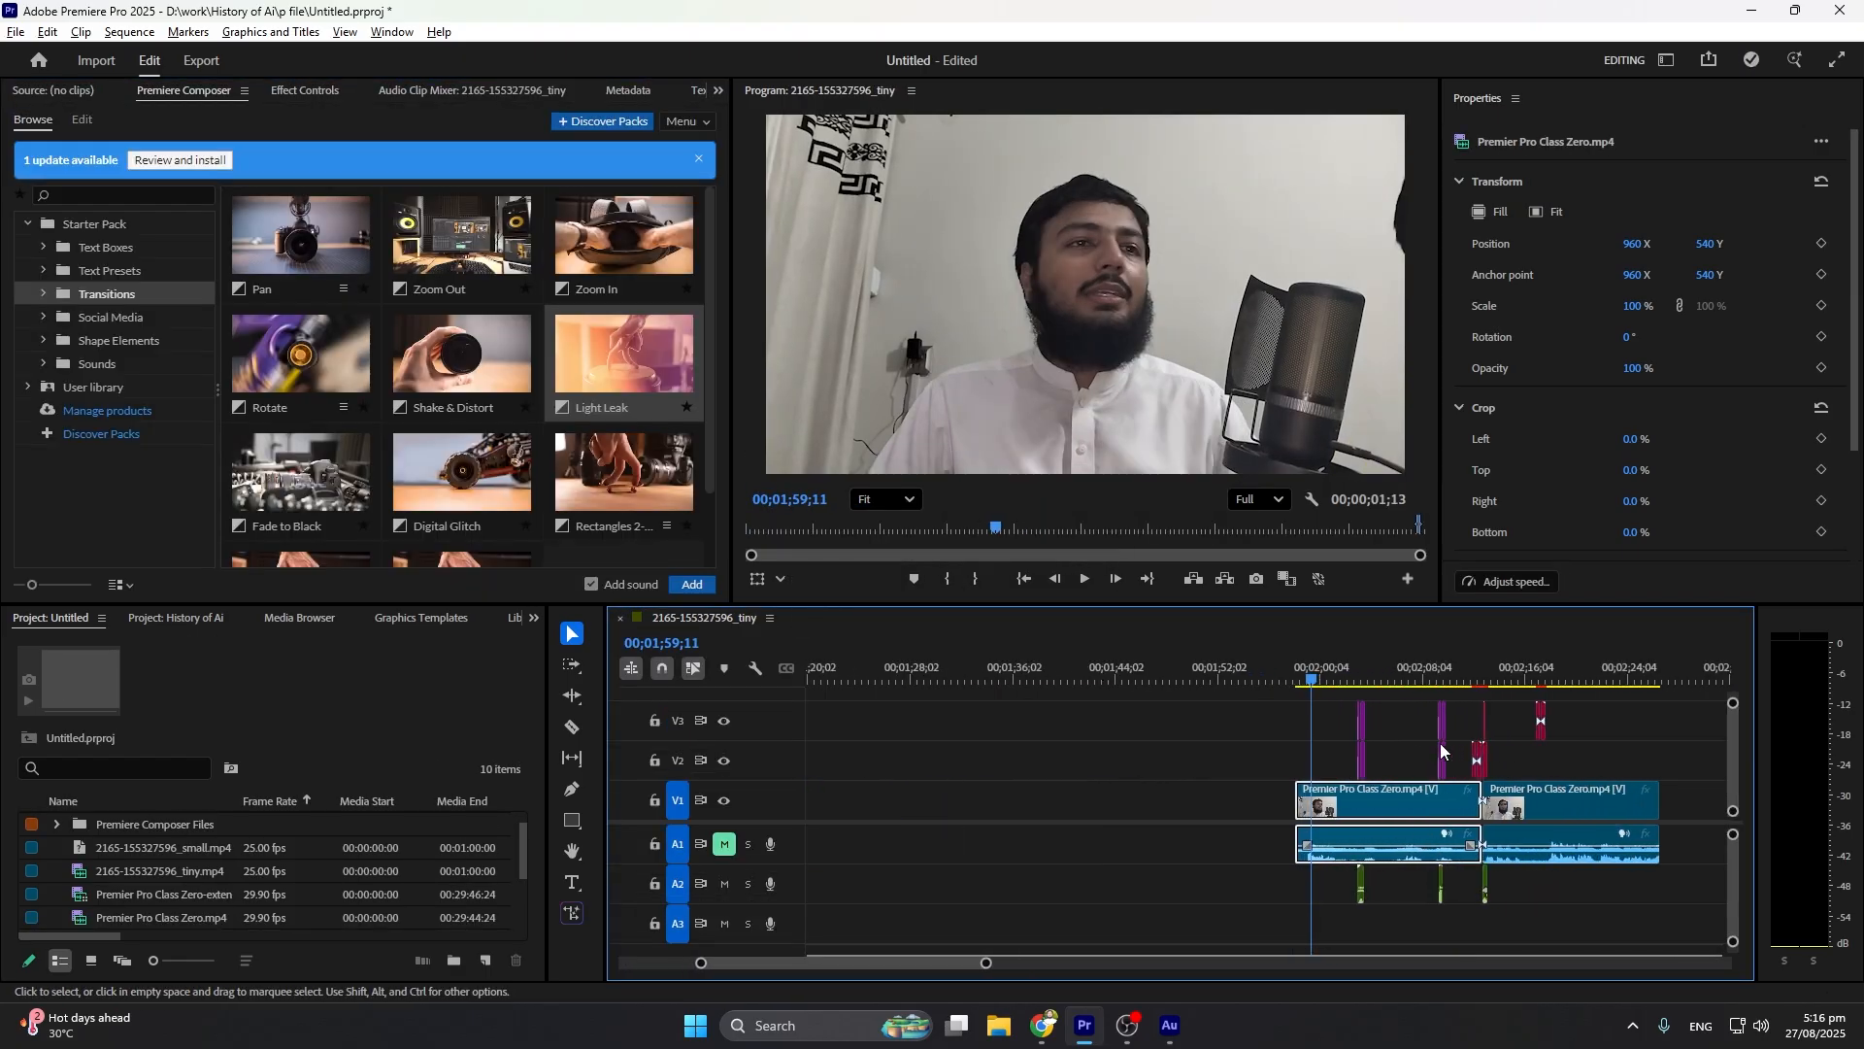
scroll(1443, 752, "up", 5)
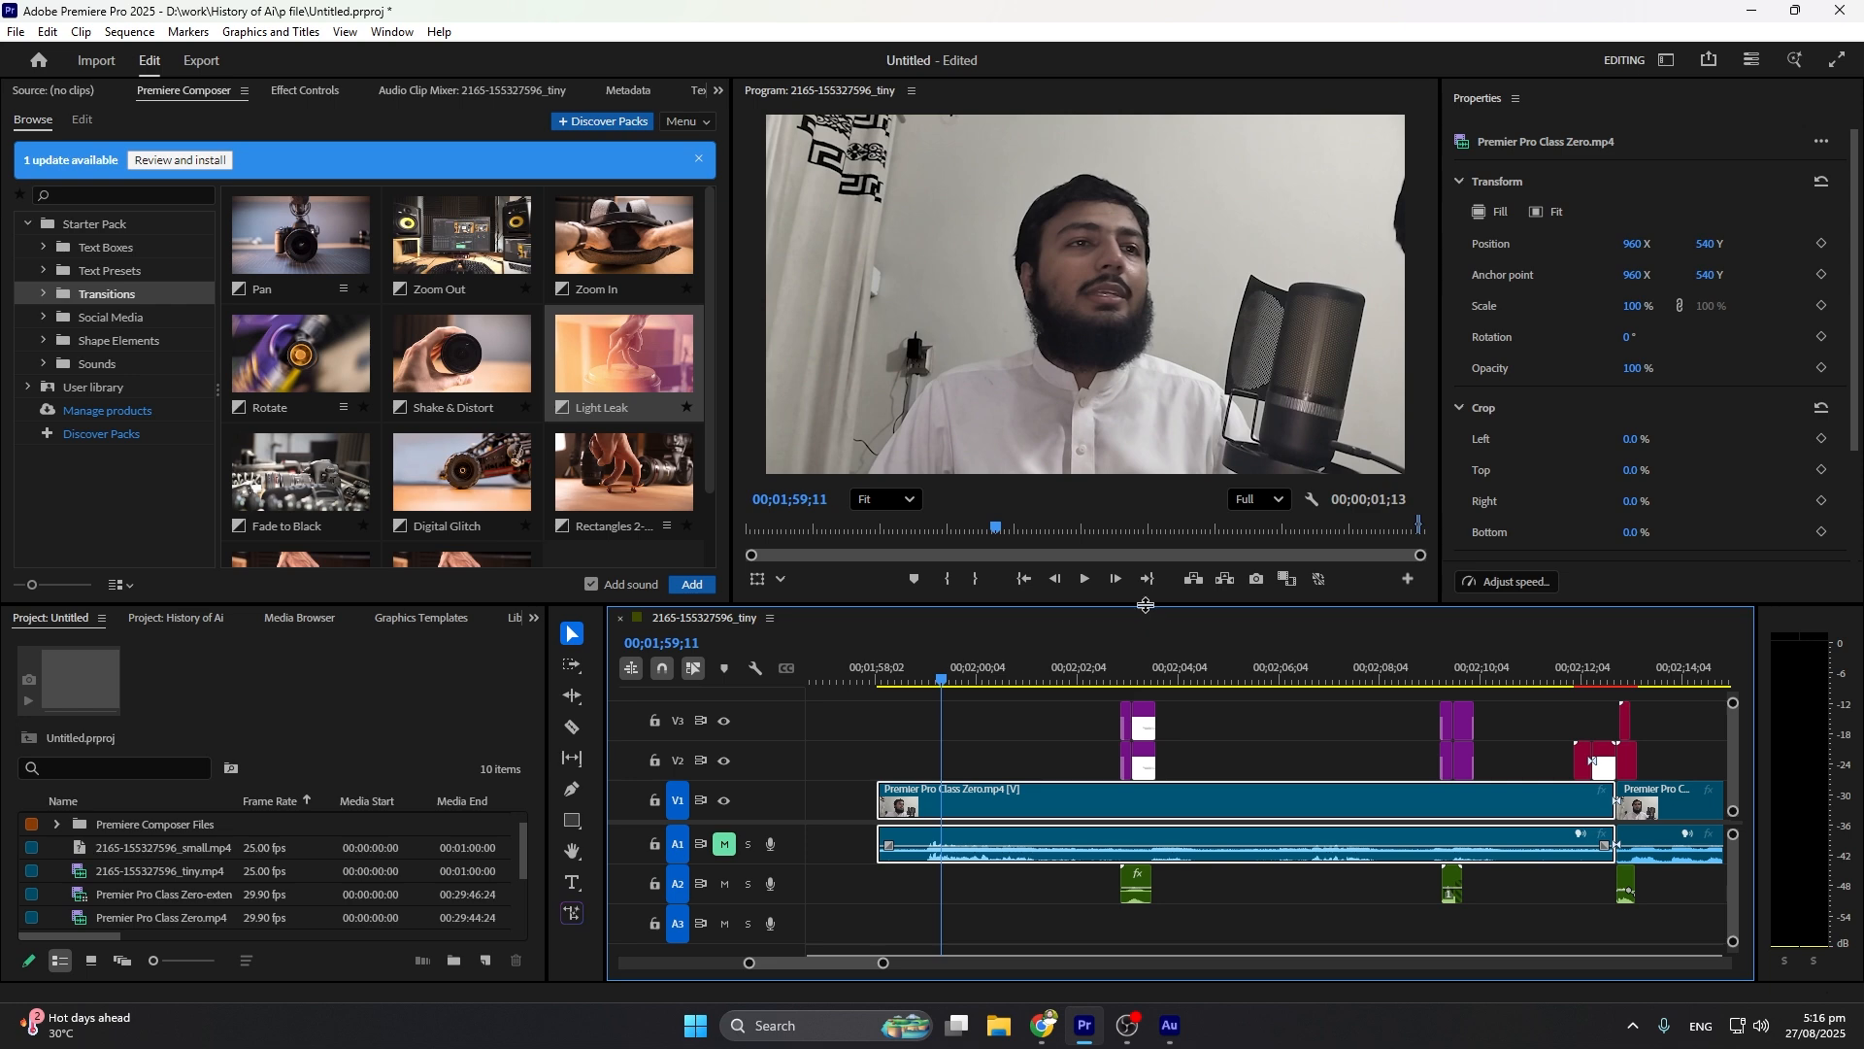
left_click_drag(1146, 604, 1145, 460)
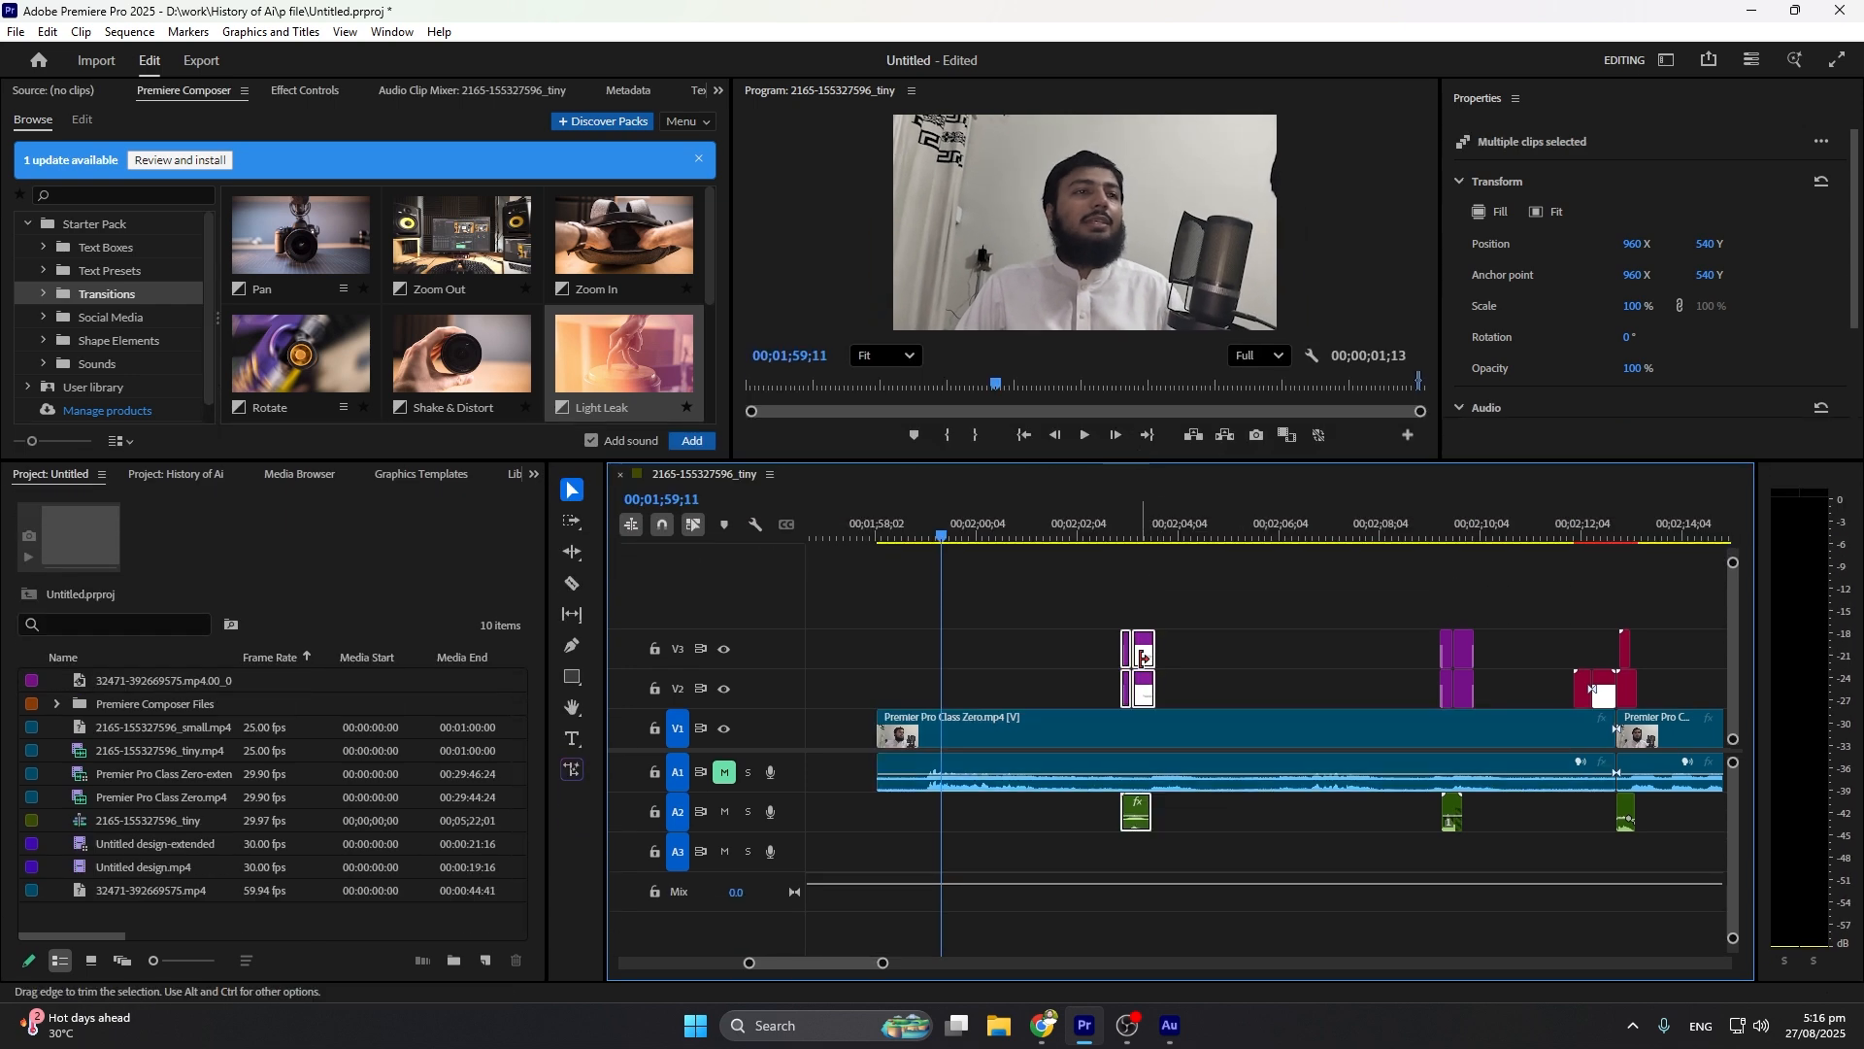
Duplicate the first Rotate transition onto V4 and V5, and delete the copies together with its sound clip on A2
left_click_drag(1139, 683, 1143, 619)
left_click(1178, 686)
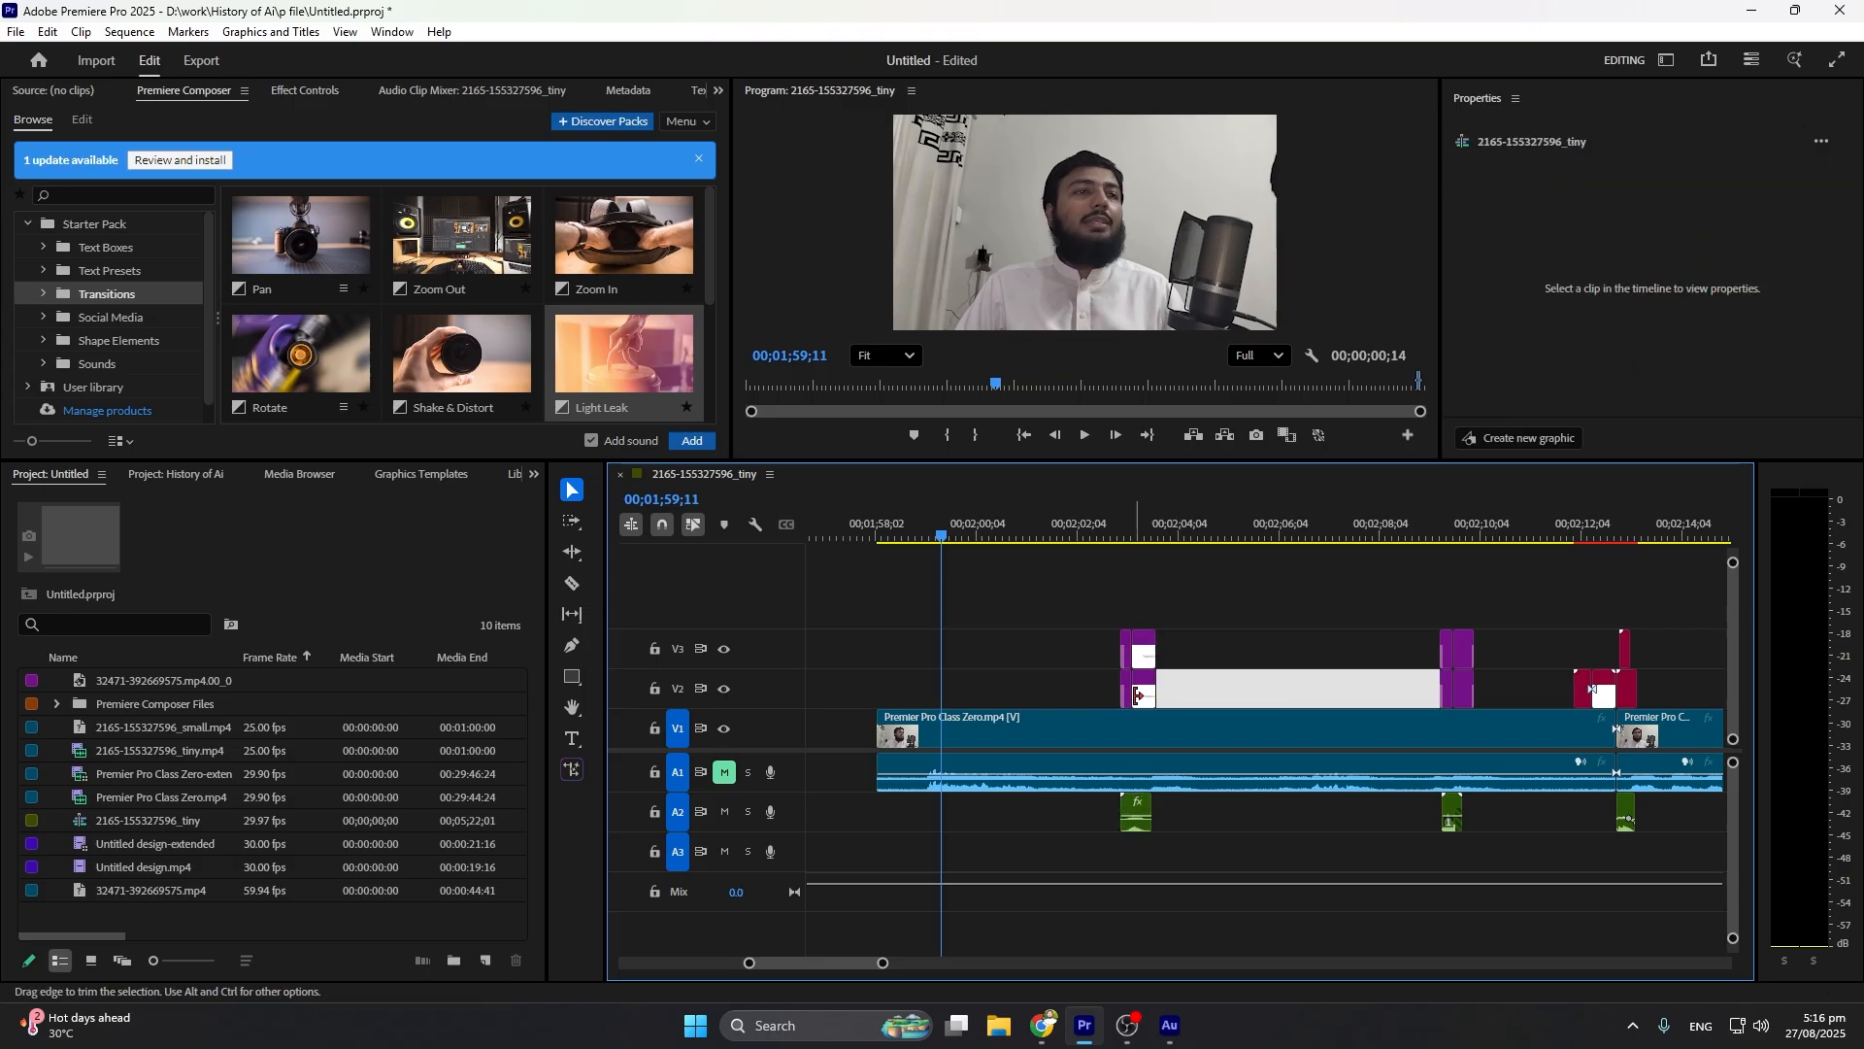
left_click(1138, 692)
left_click_drag(1144, 701, 1114, 596)
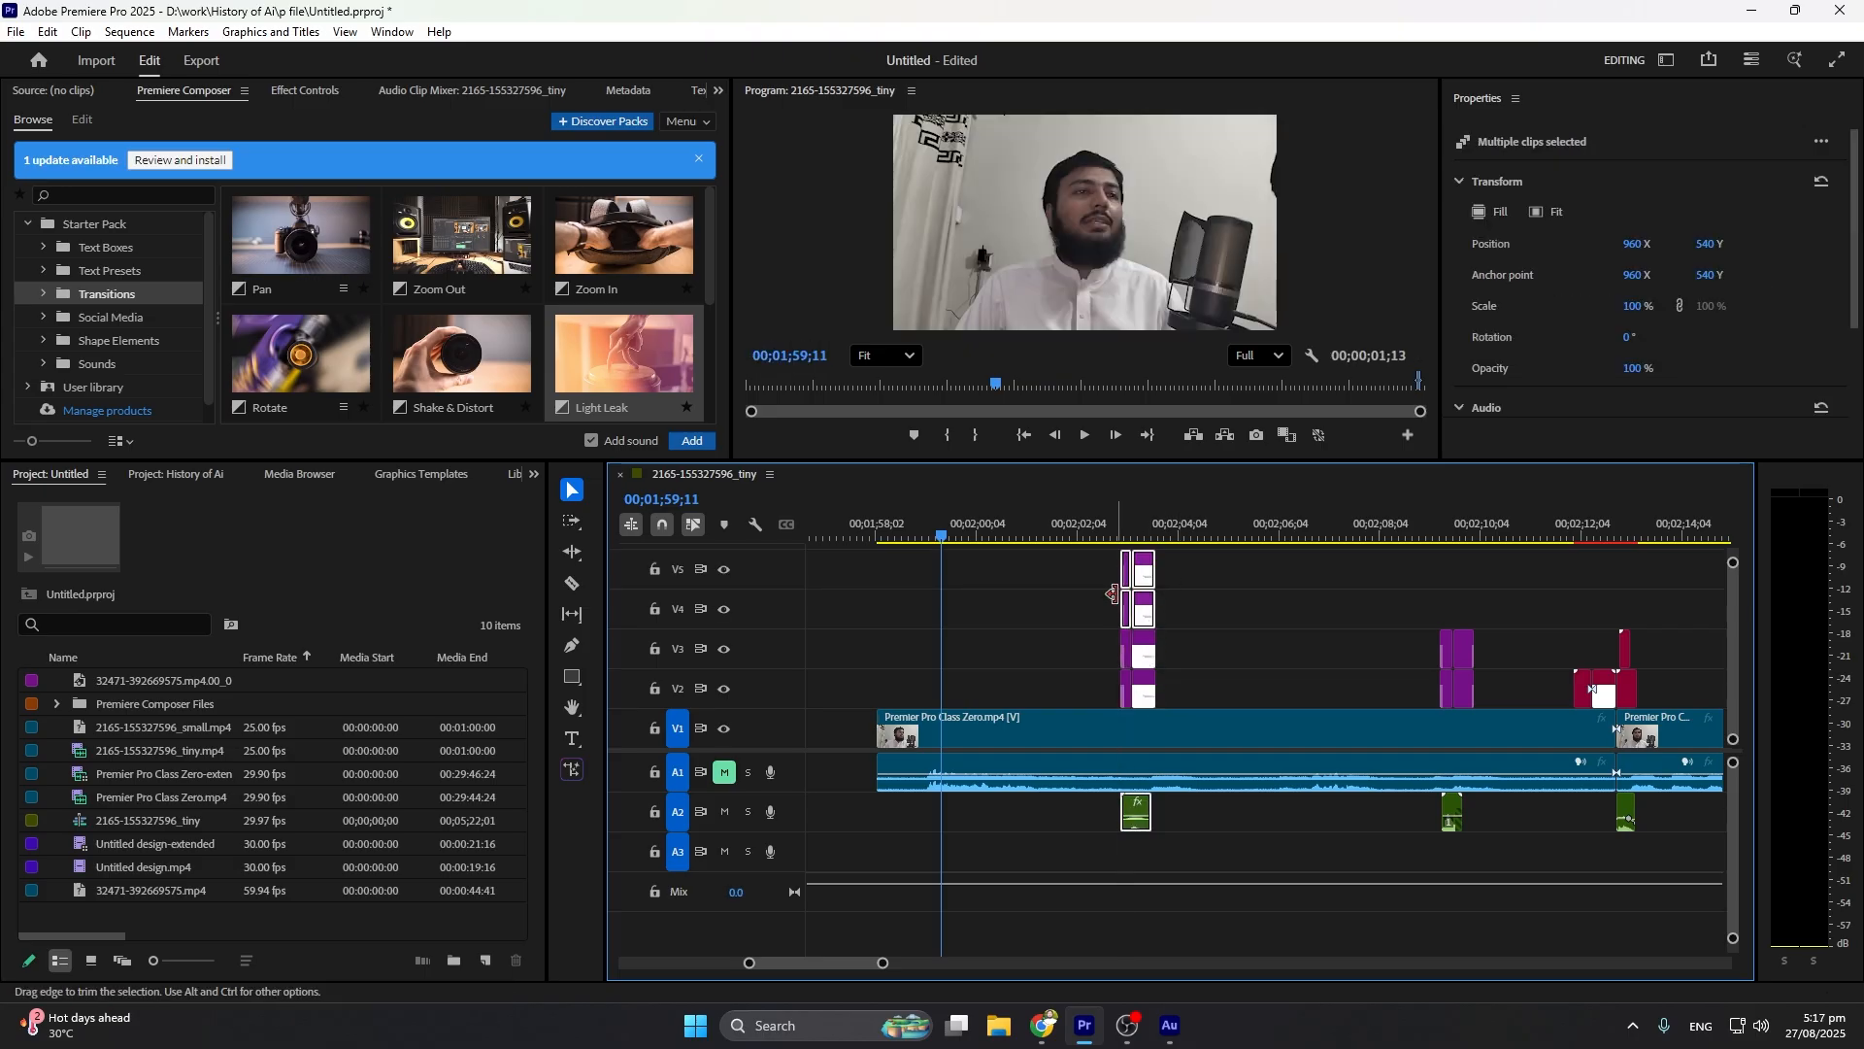
key("Delete")
Place the Zoom Out transition on V4 and V5 above the first Rotate transition, at about 00;02;03
left_click(1132, 533)
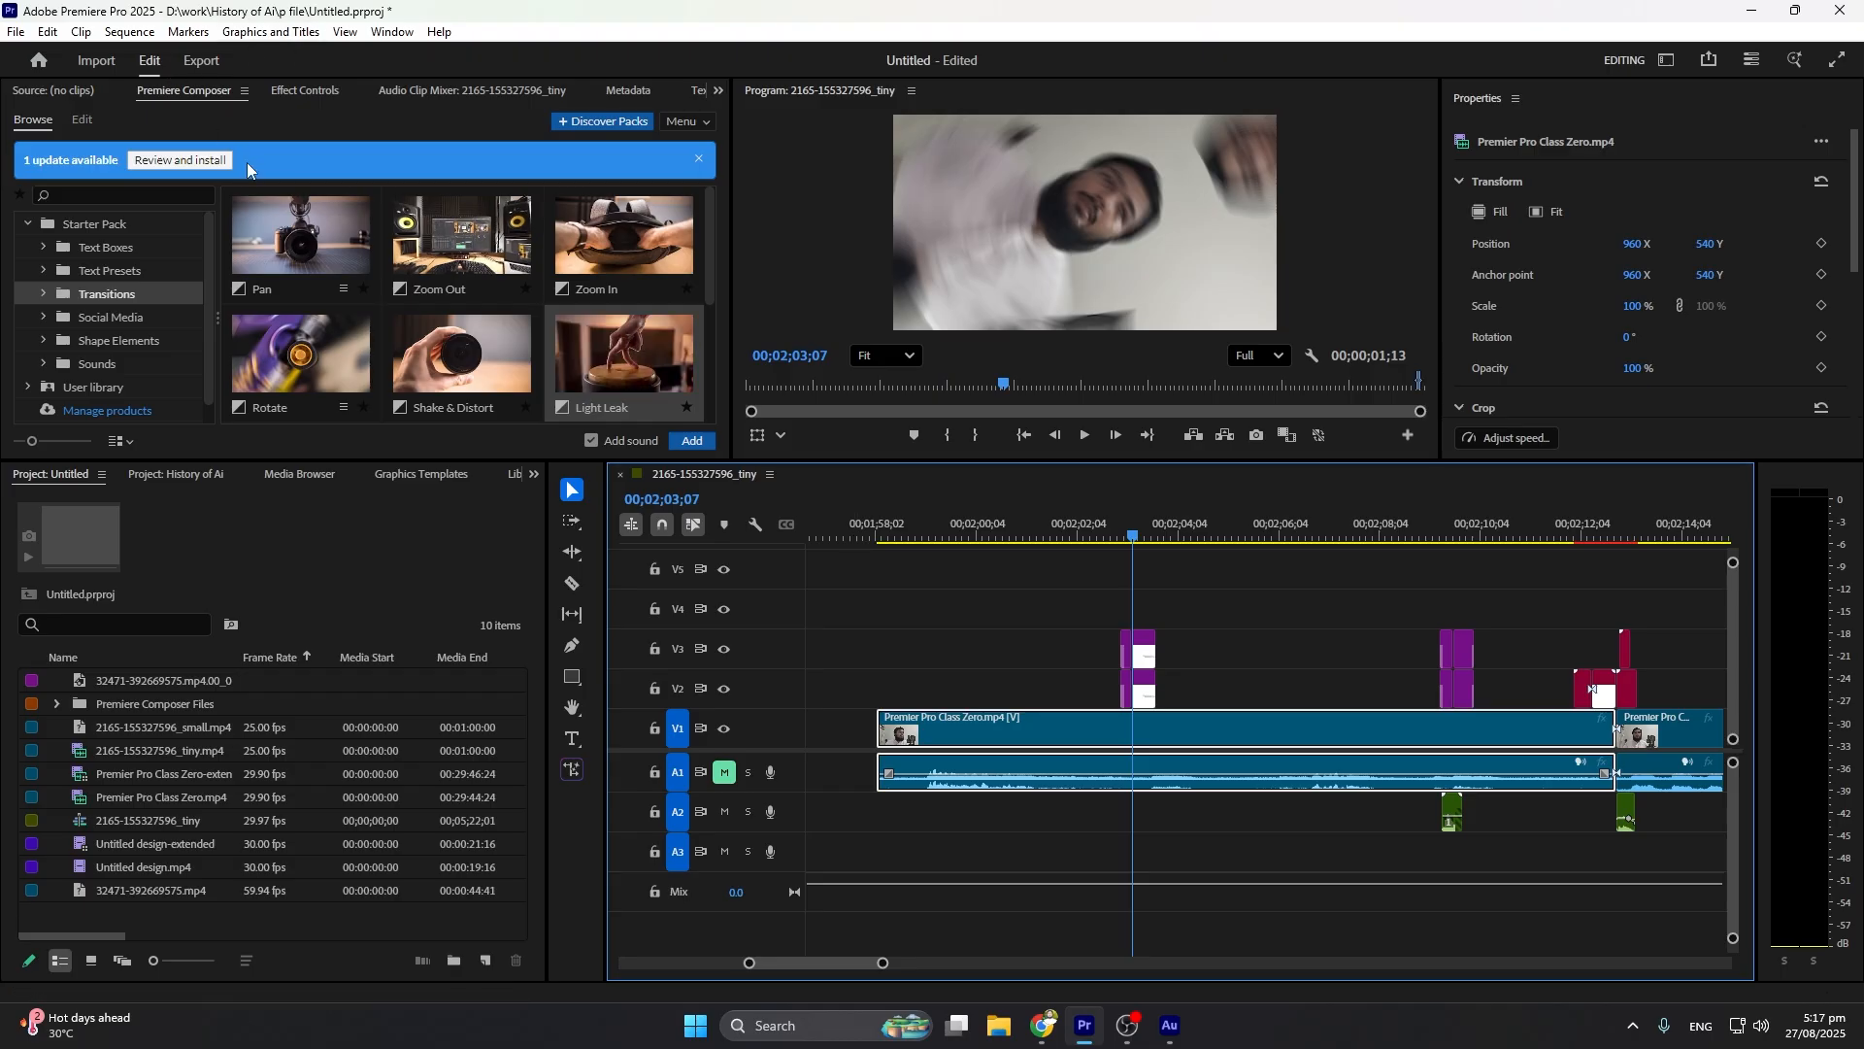
left_click_drag(462, 238, 1146, 604)
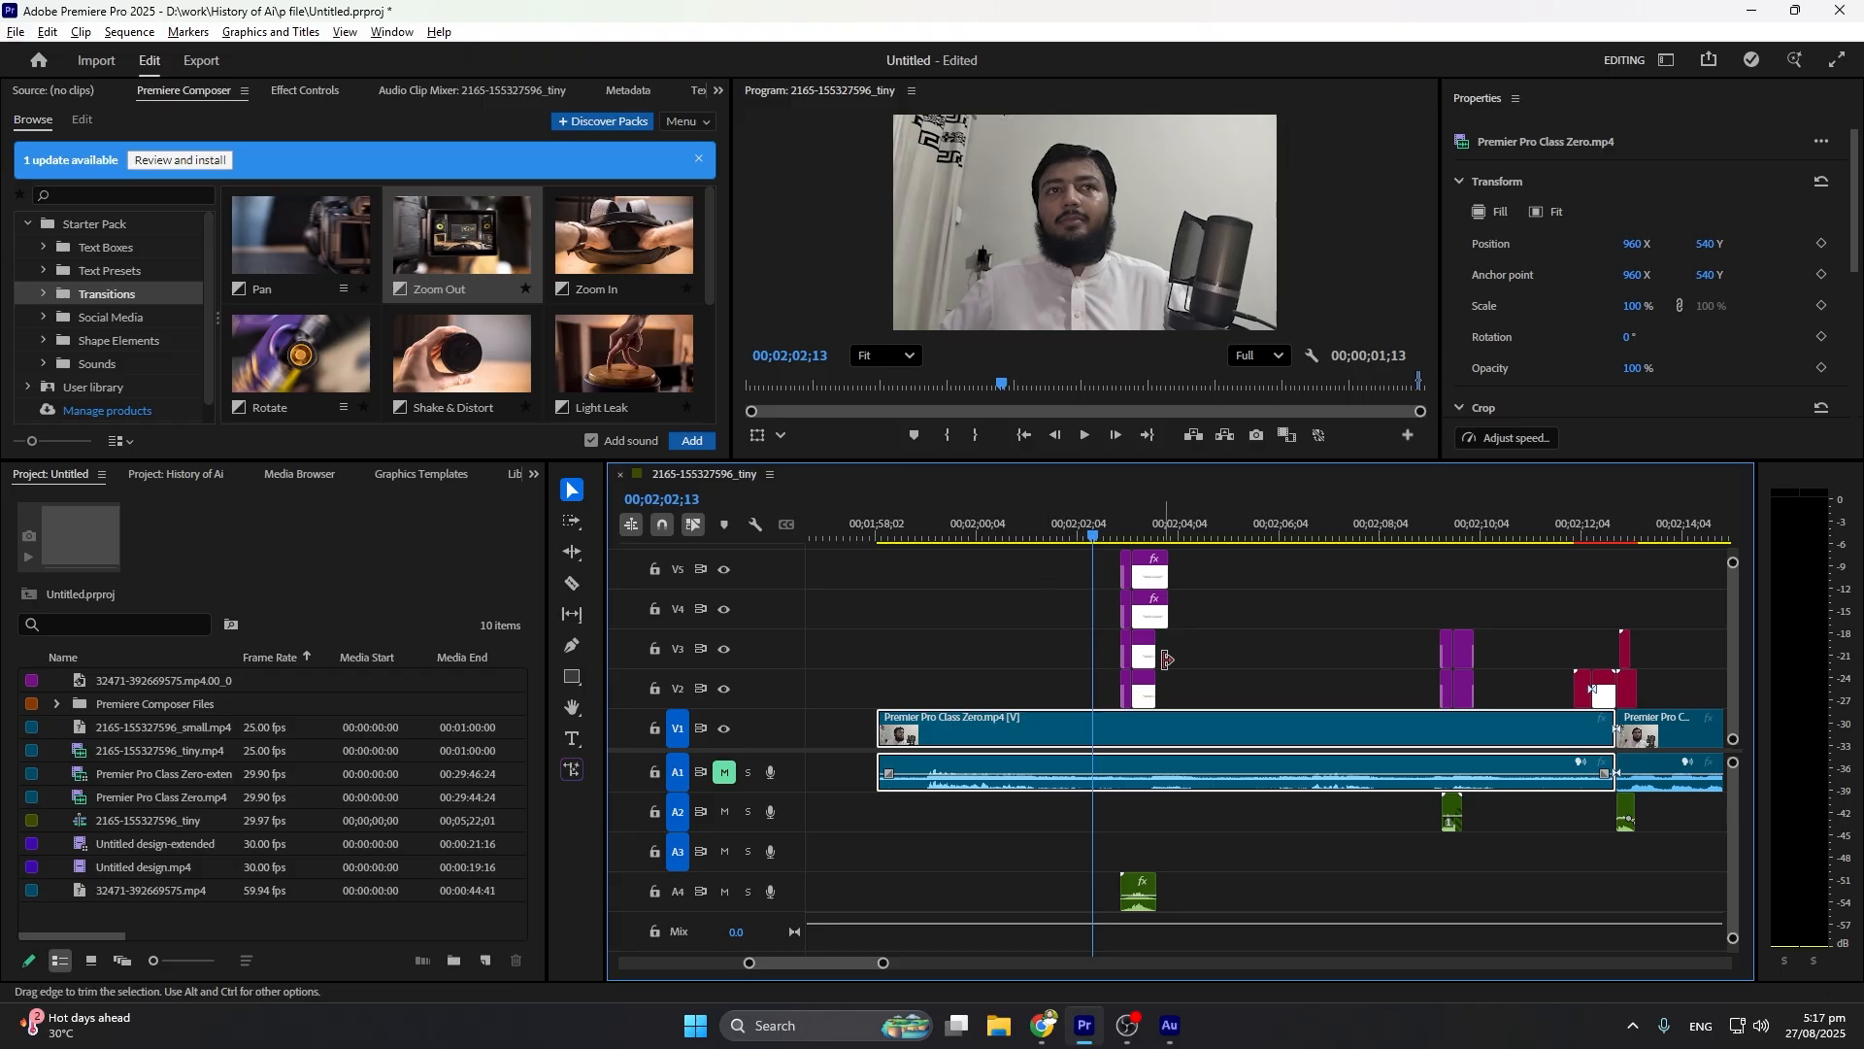
key("alt+space")
left_click(1318, 688)
Select the two moved clips with the transitions around their cut, render the selection and stop the playback
scroll(1516, 660, "down", 2)
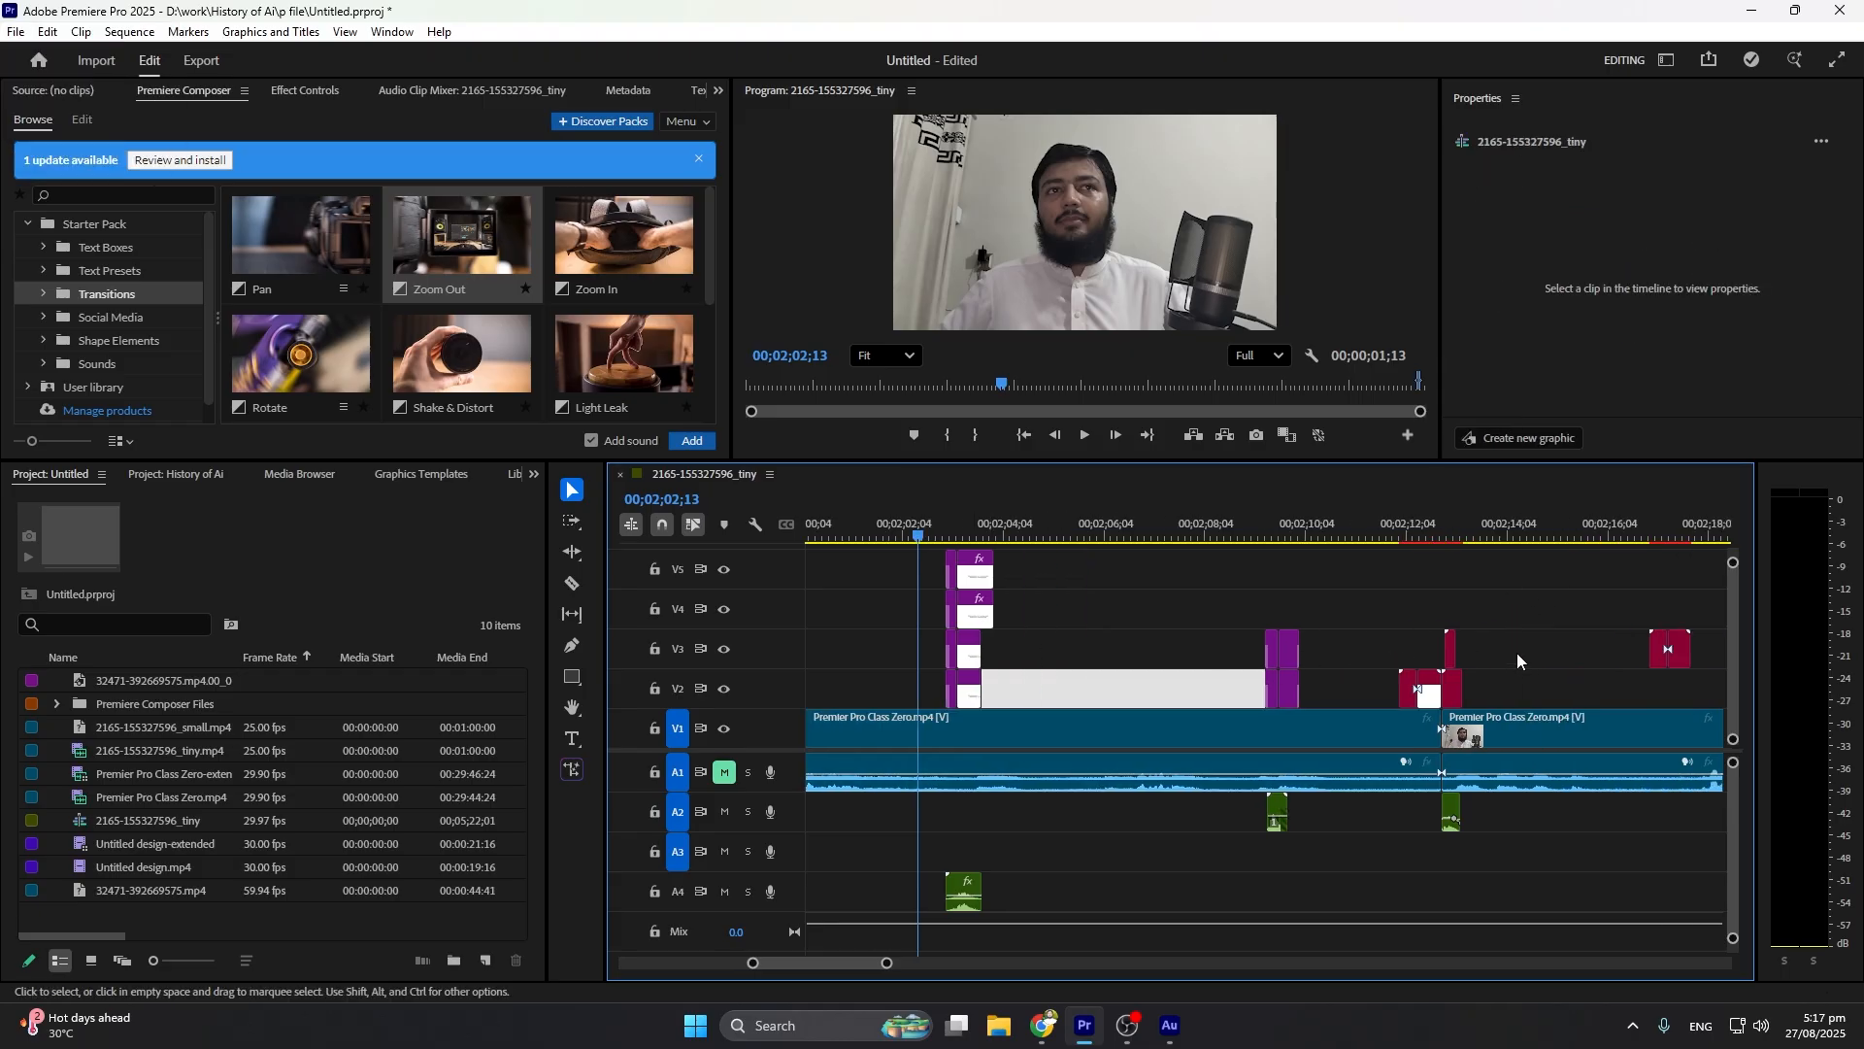
scroll(1272, 731, "down", 2)
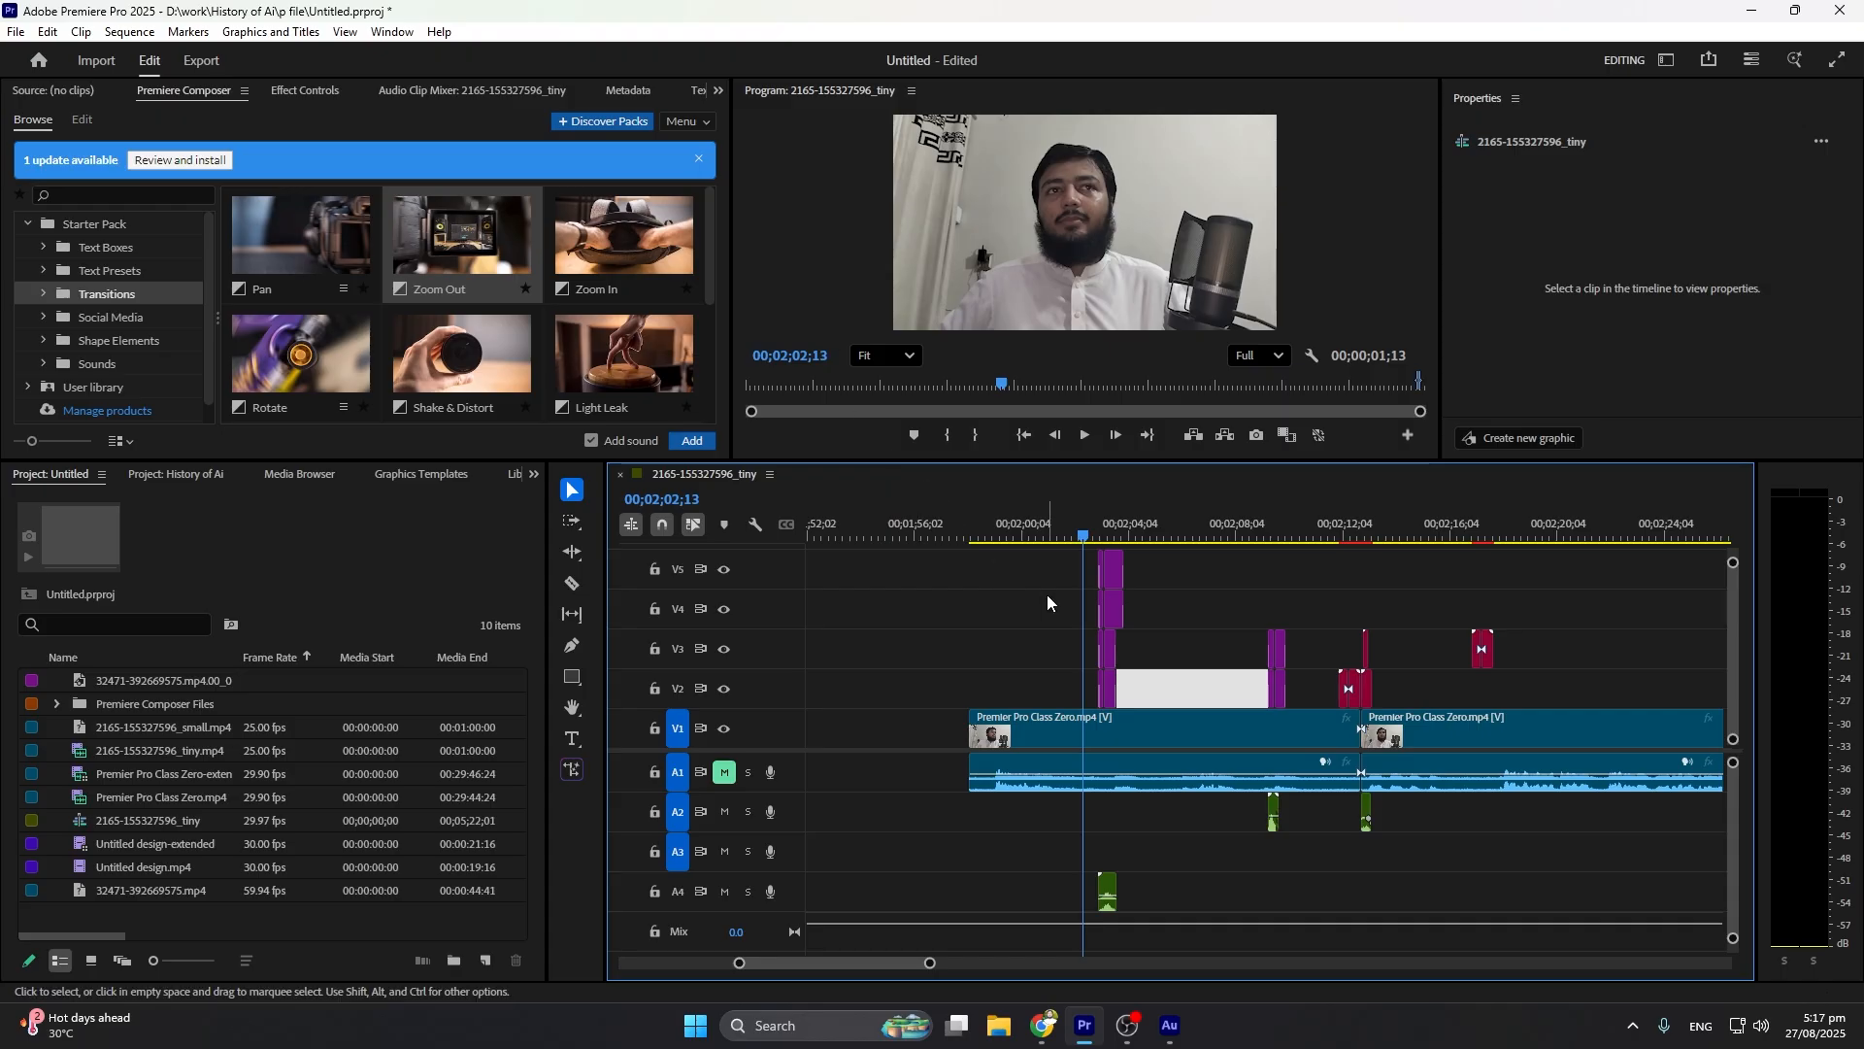
scroll(1046, 646, "down", 2)
scroll(1044, 657, "down", 2)
left_click_drag(969, 806, 1390, 711)
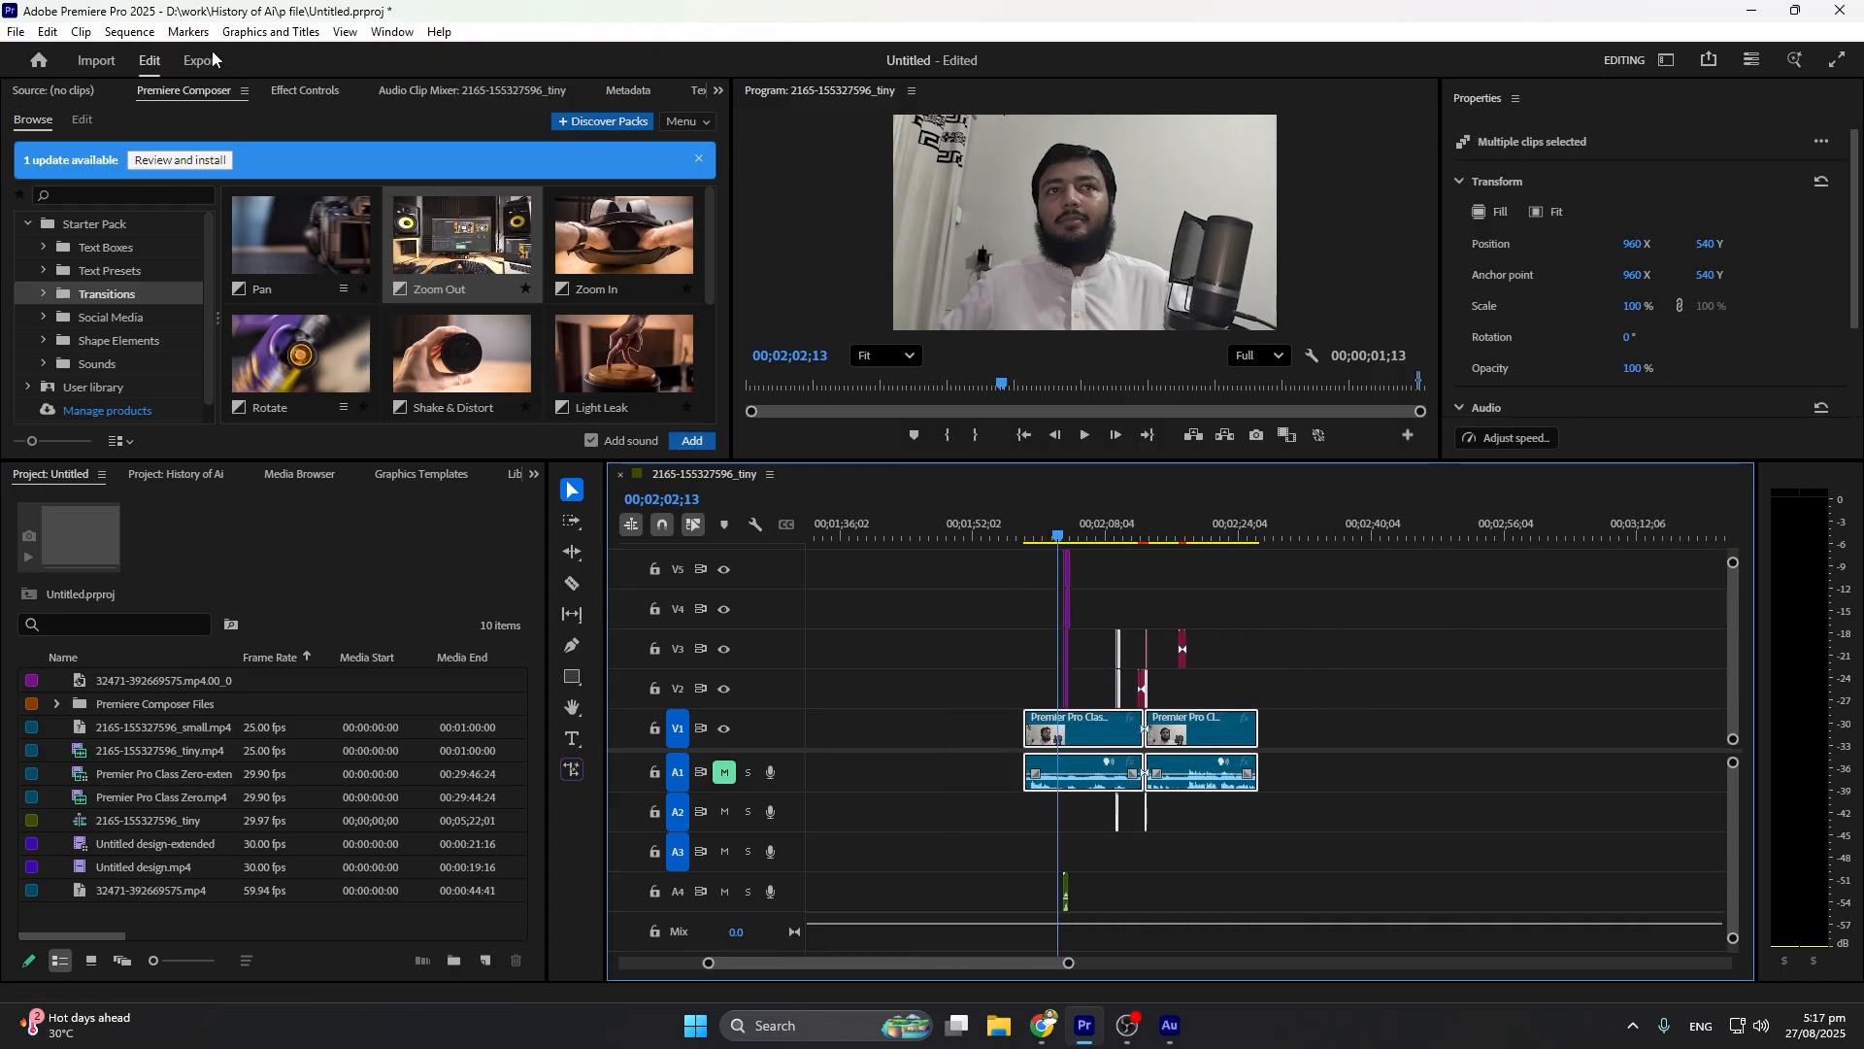
left_click(130, 32)
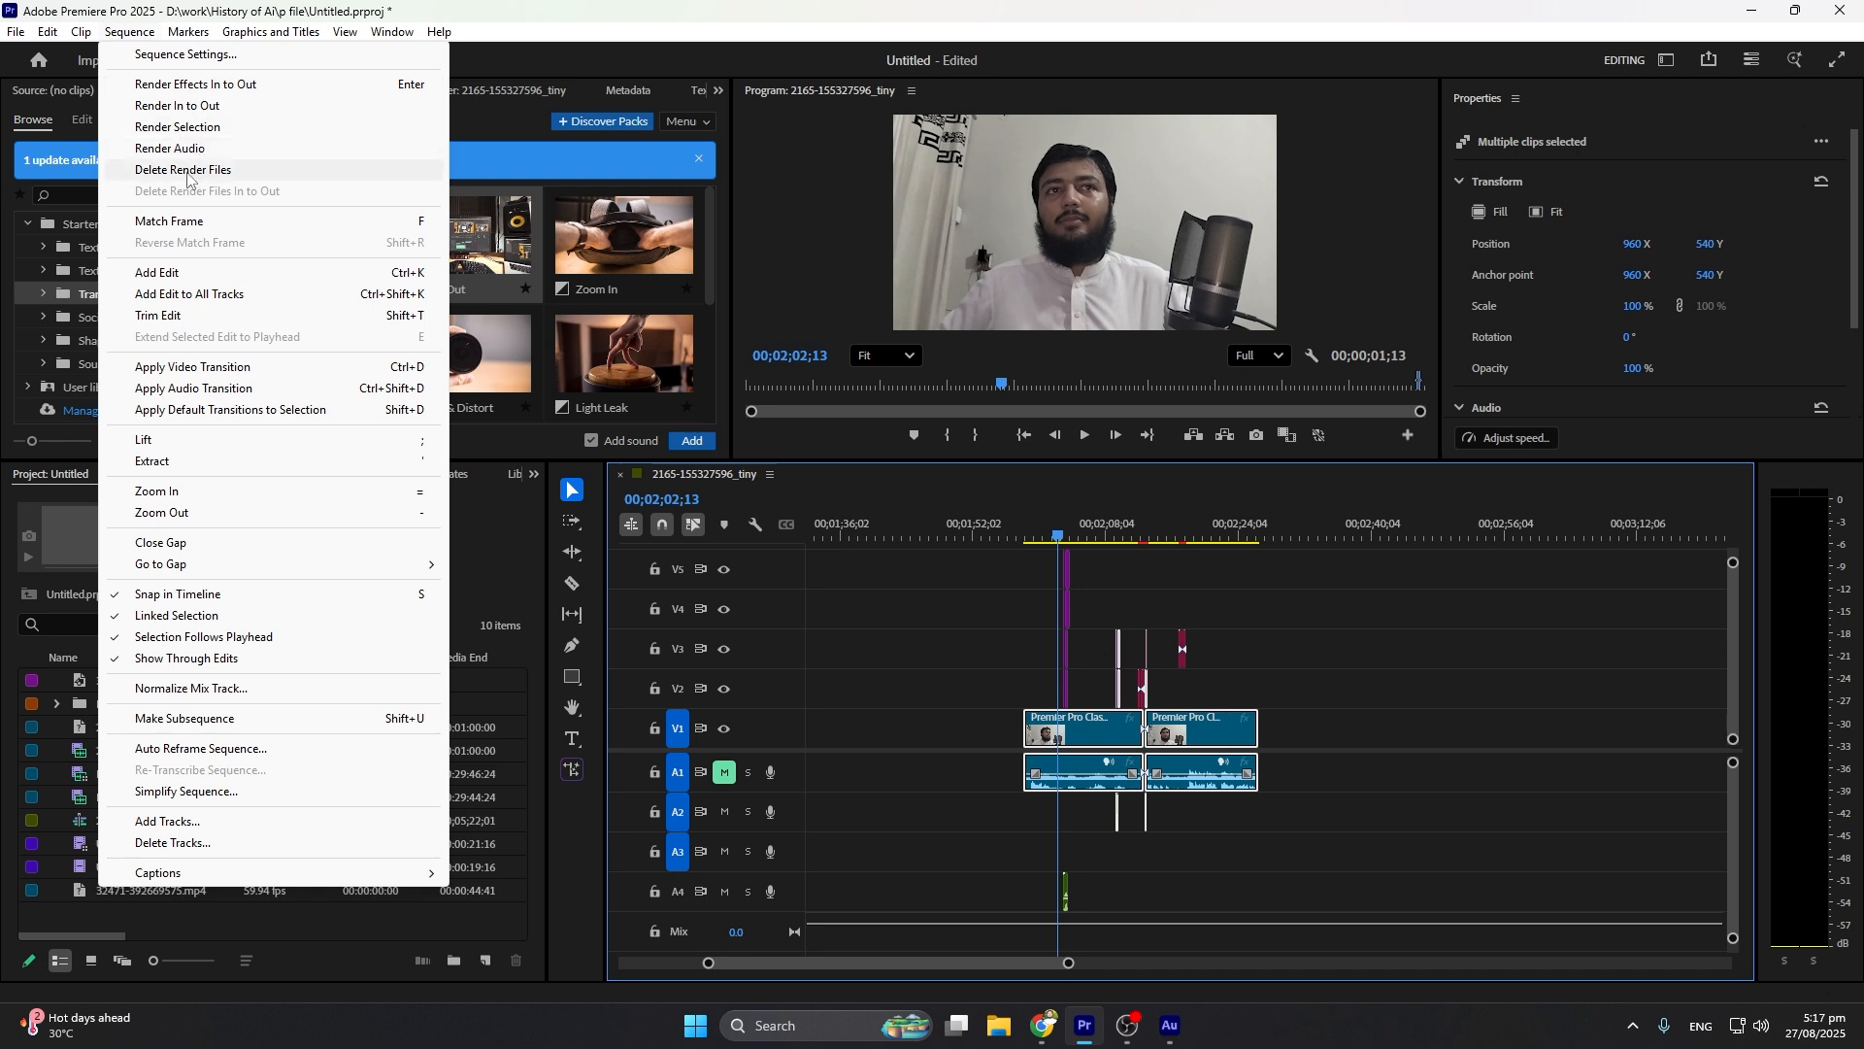
left_click(183, 128)
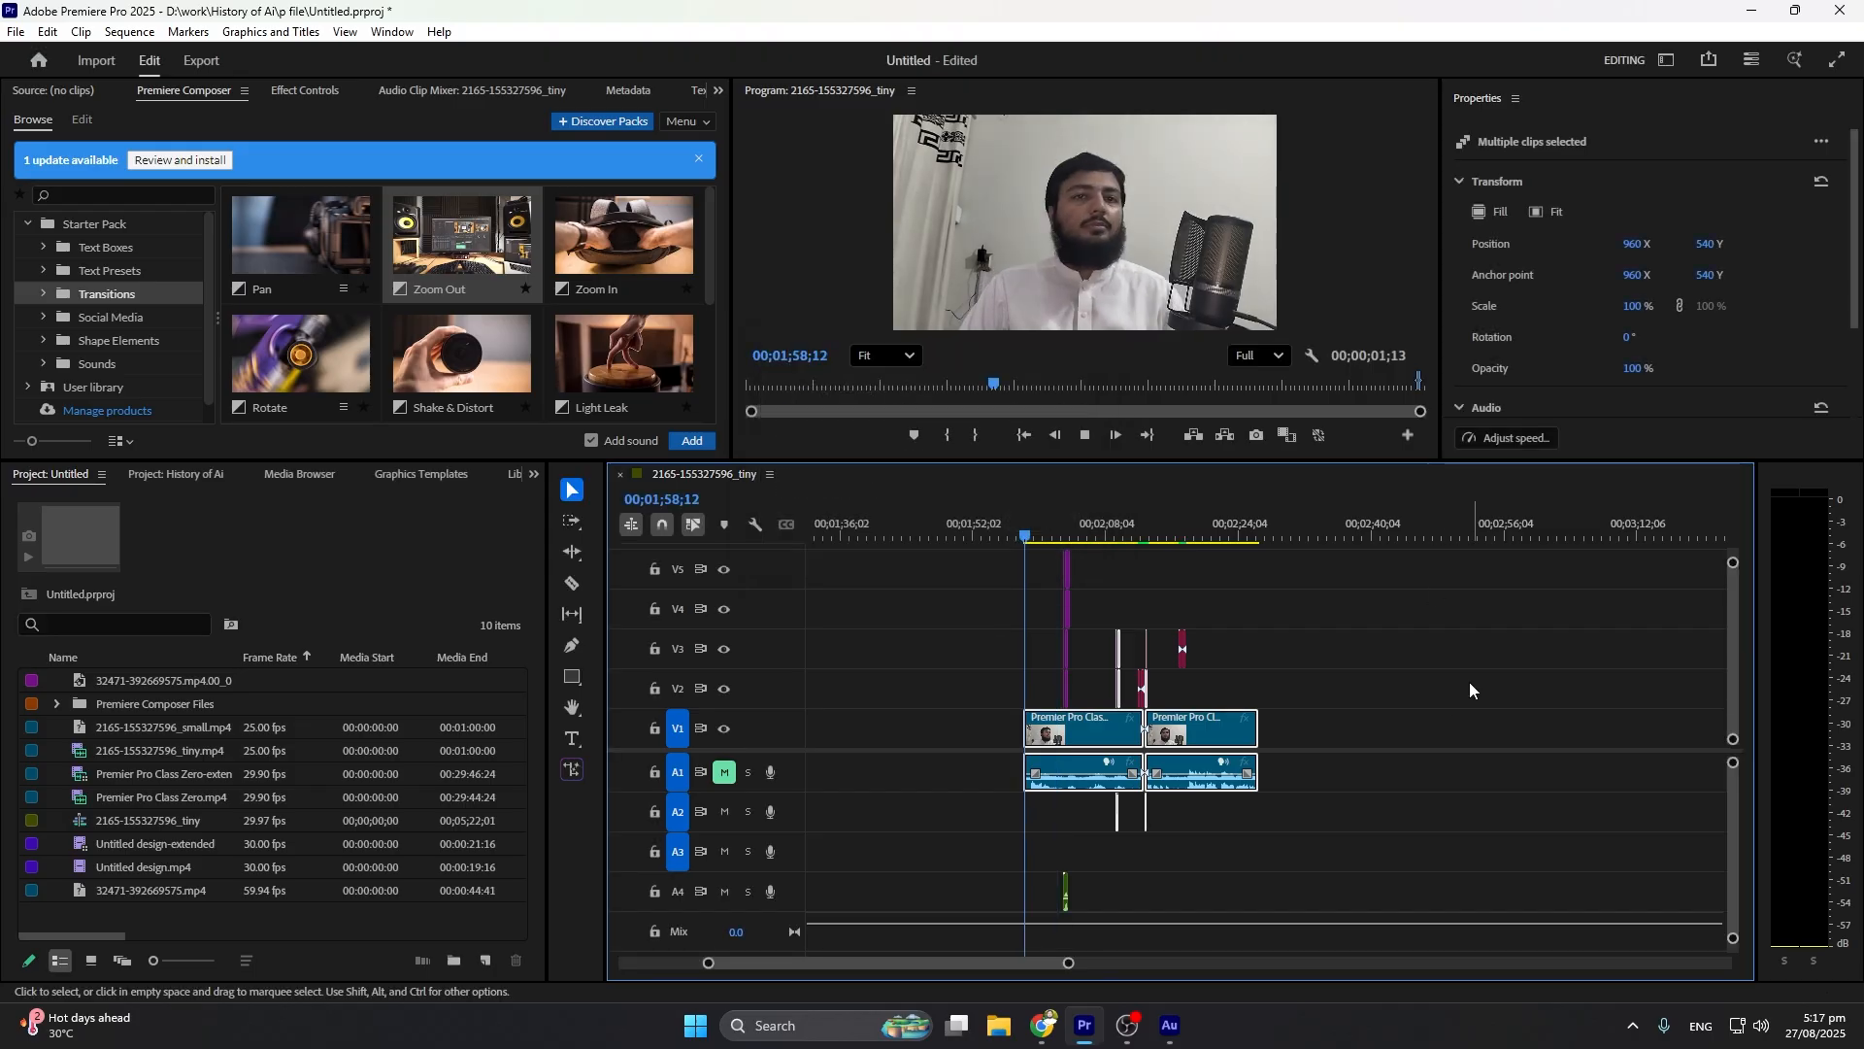
key("space")
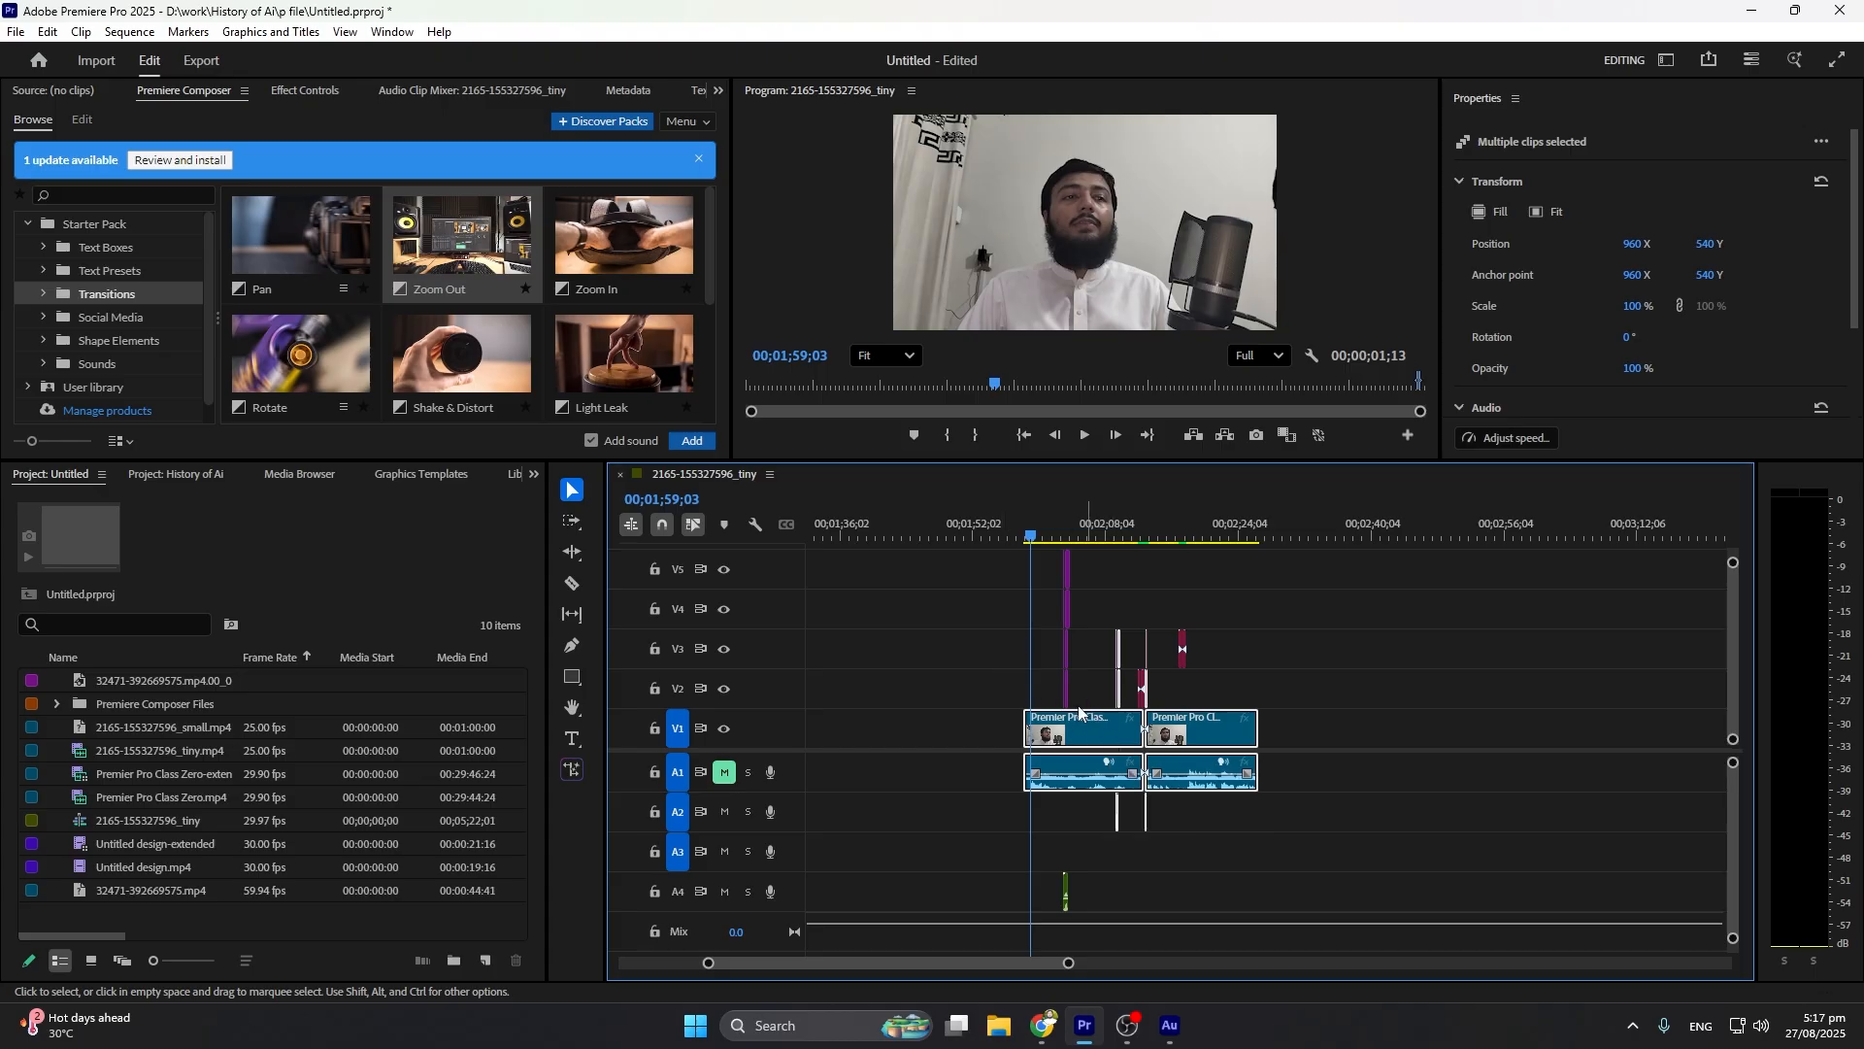
Delete all render files associated with the current project
left_click(129, 31)
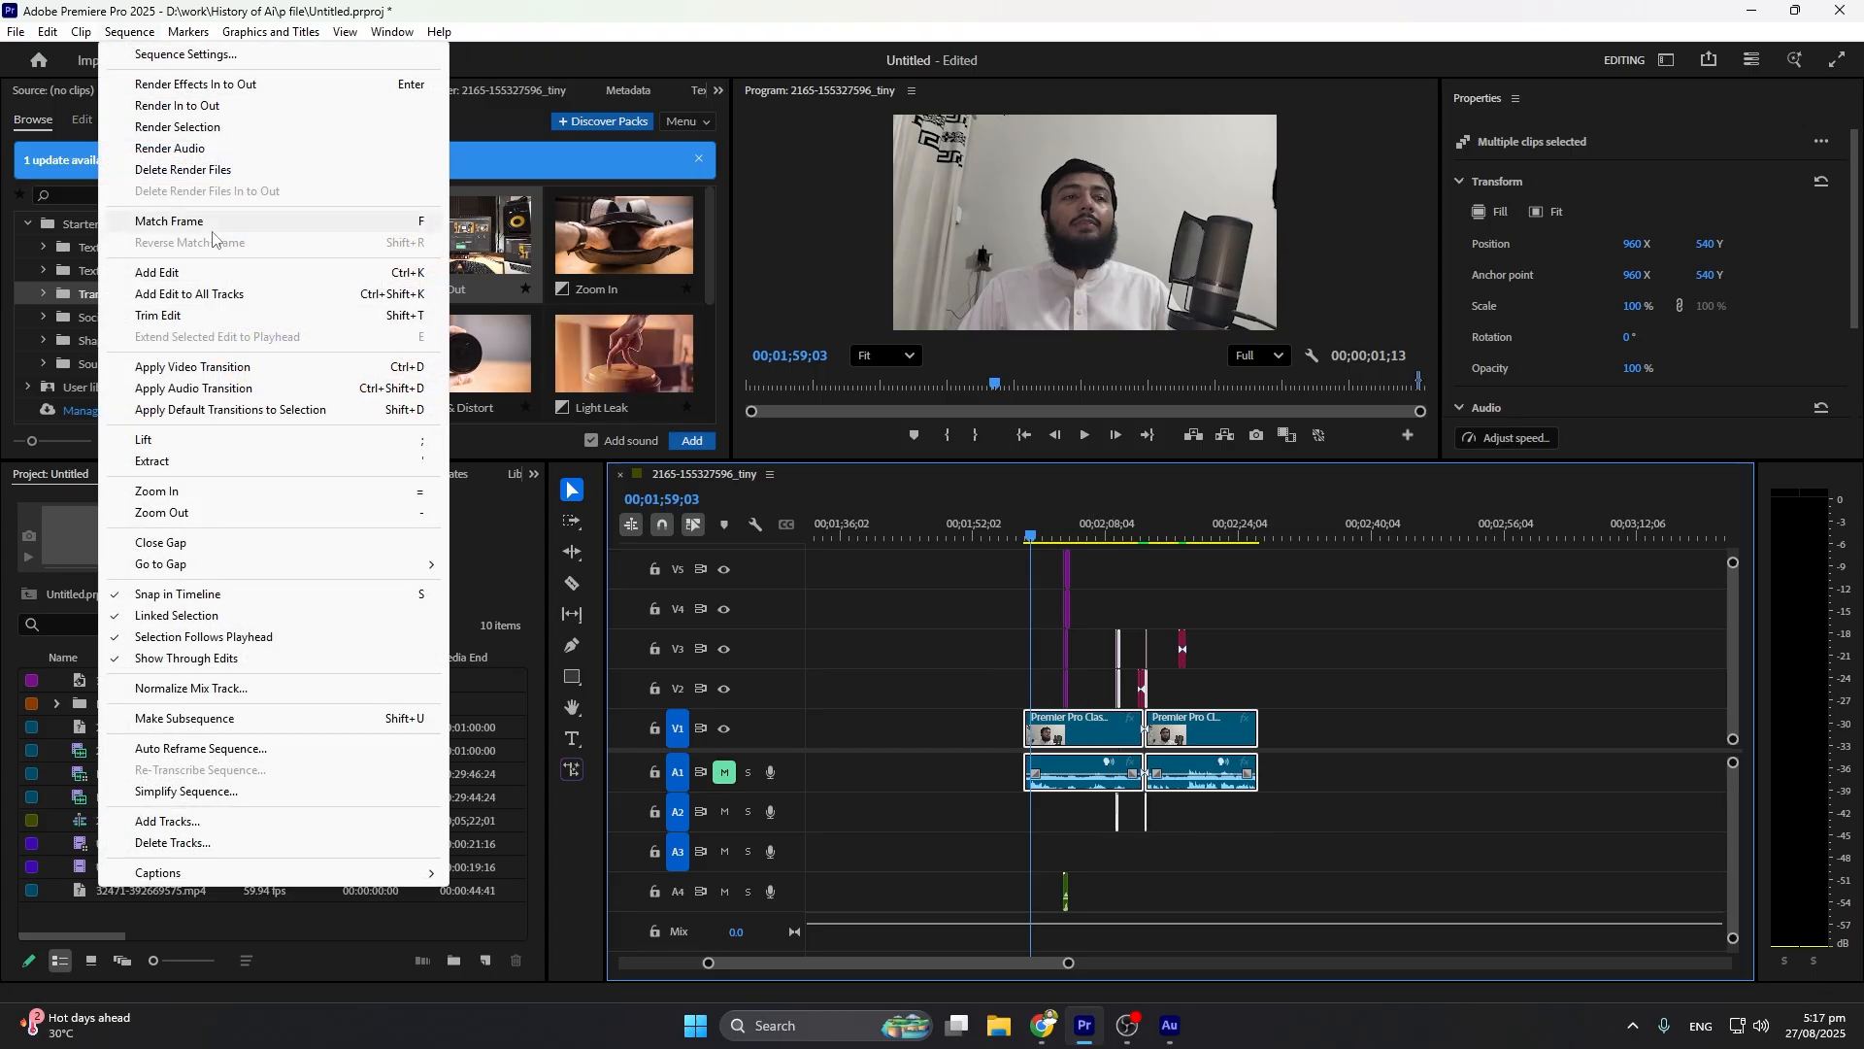
left_click(190, 173)
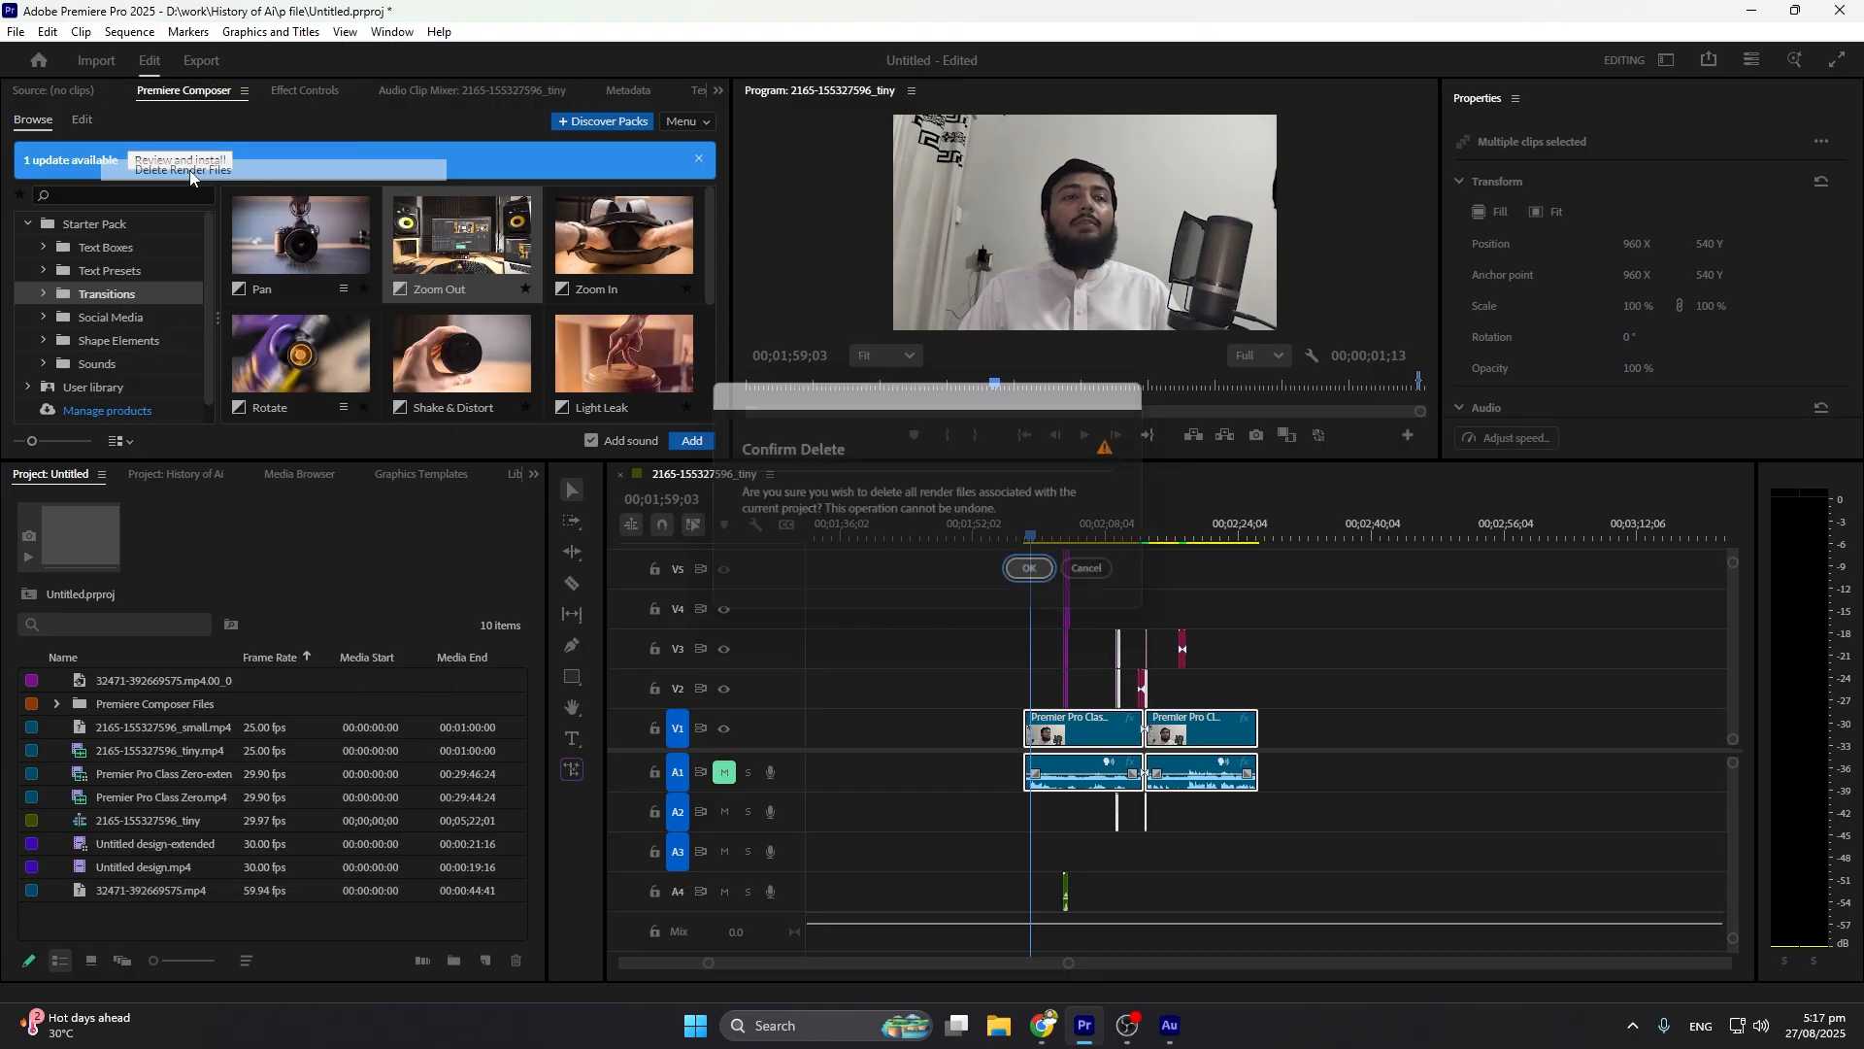
left_click(1040, 574)
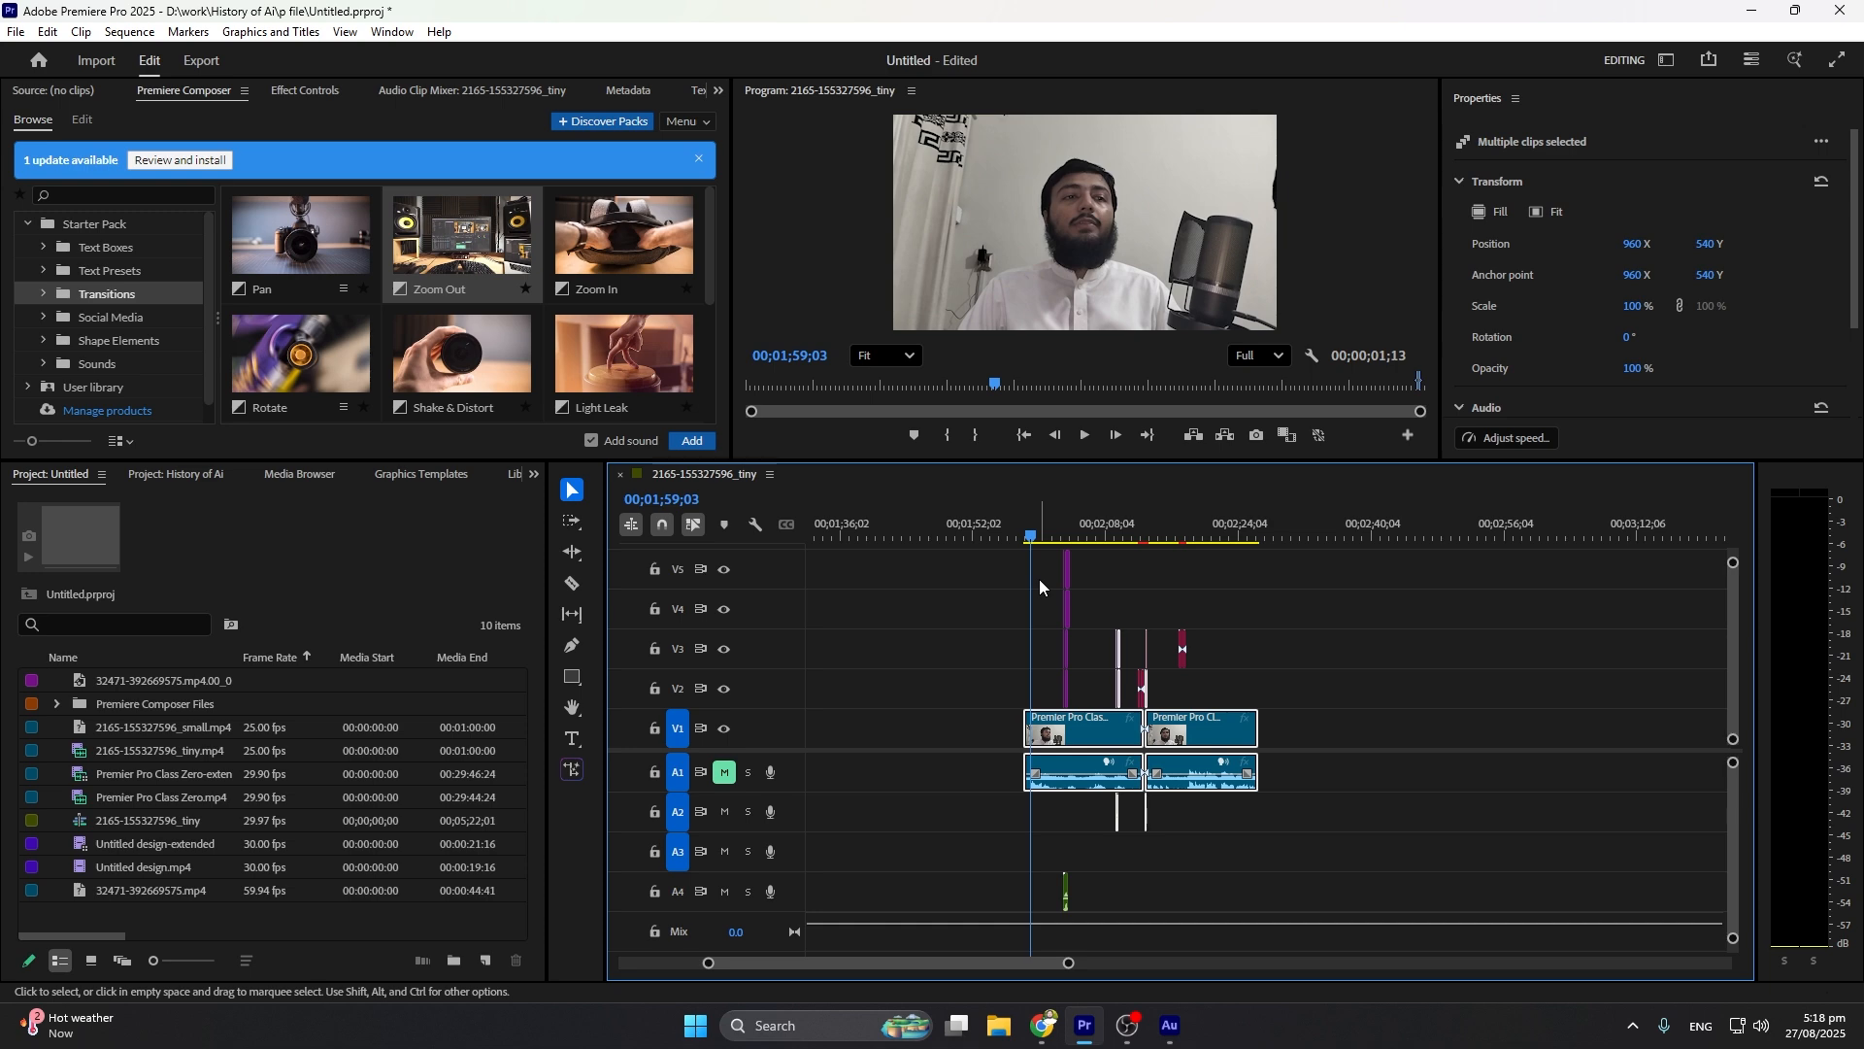
left_click(148, 34)
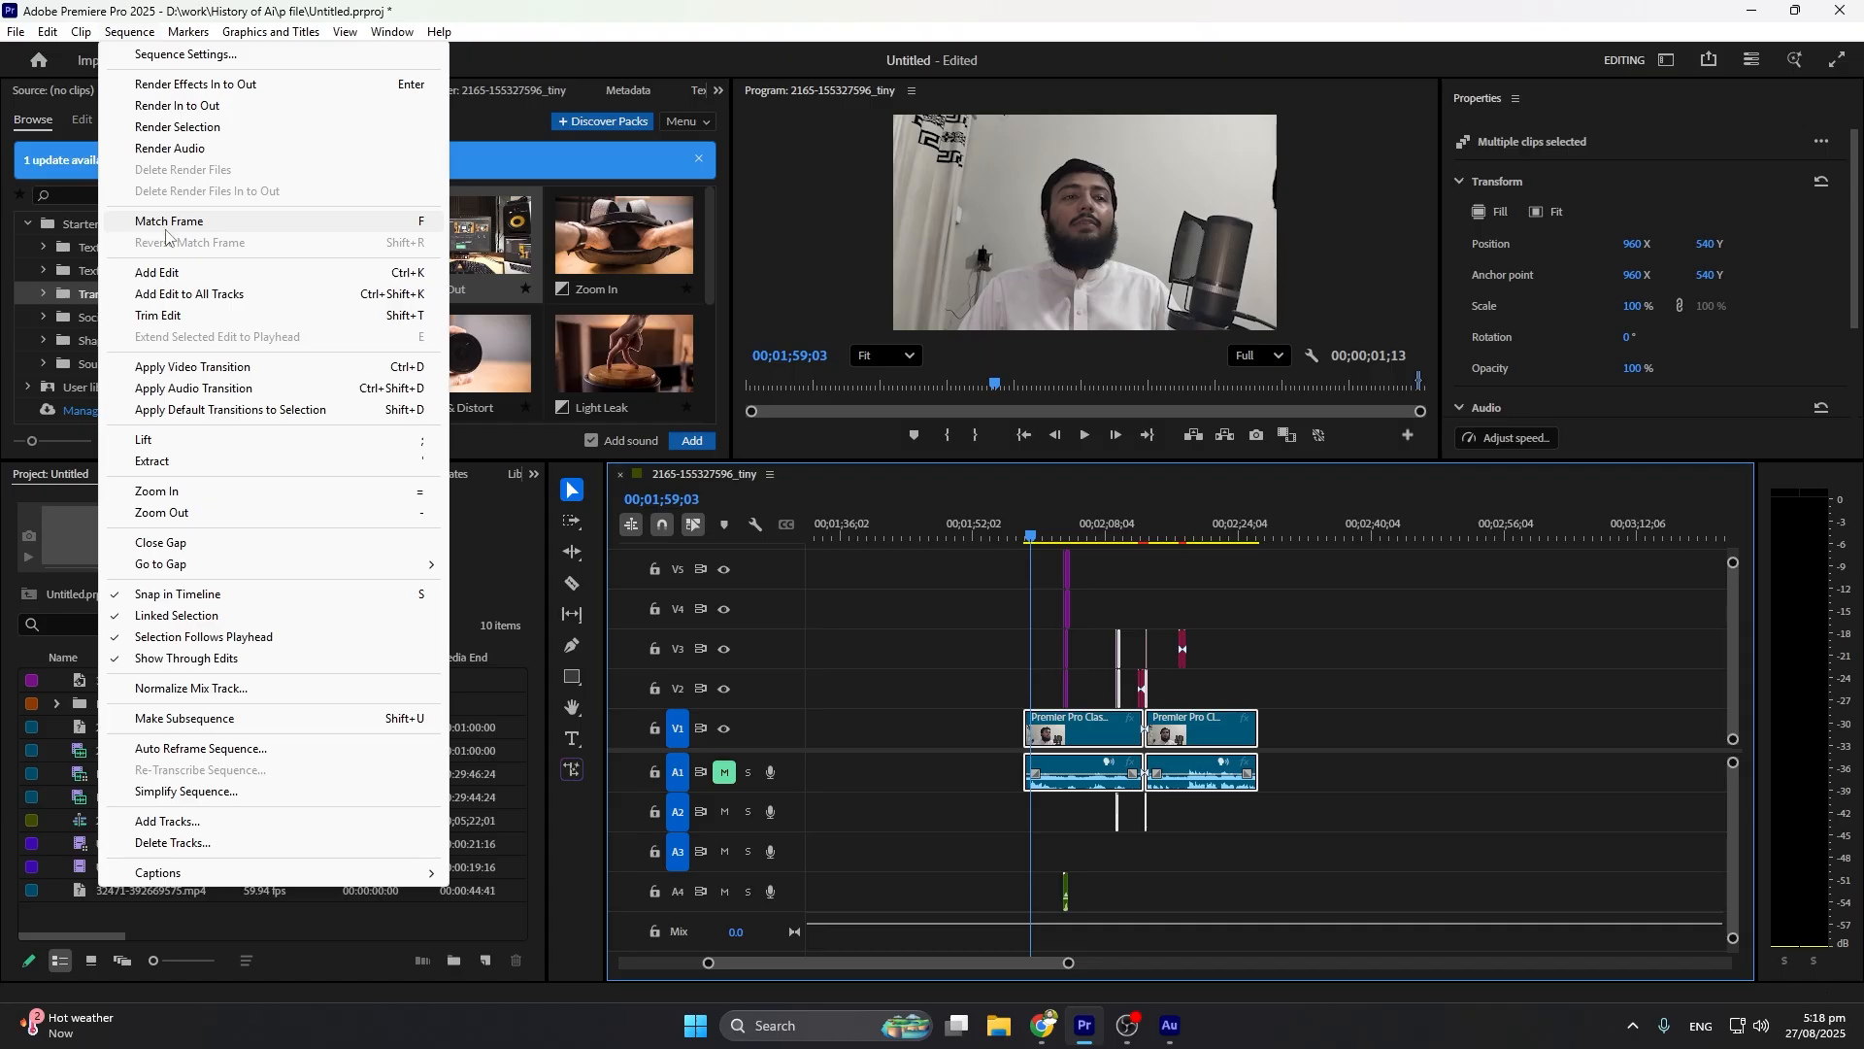
left_click(930, 685)
Switch to the empty Source monitor and place Untitled.png from the Desktop folder twice on V1, at about 00;02;36 and 00;02;43
left_click(68, 89)
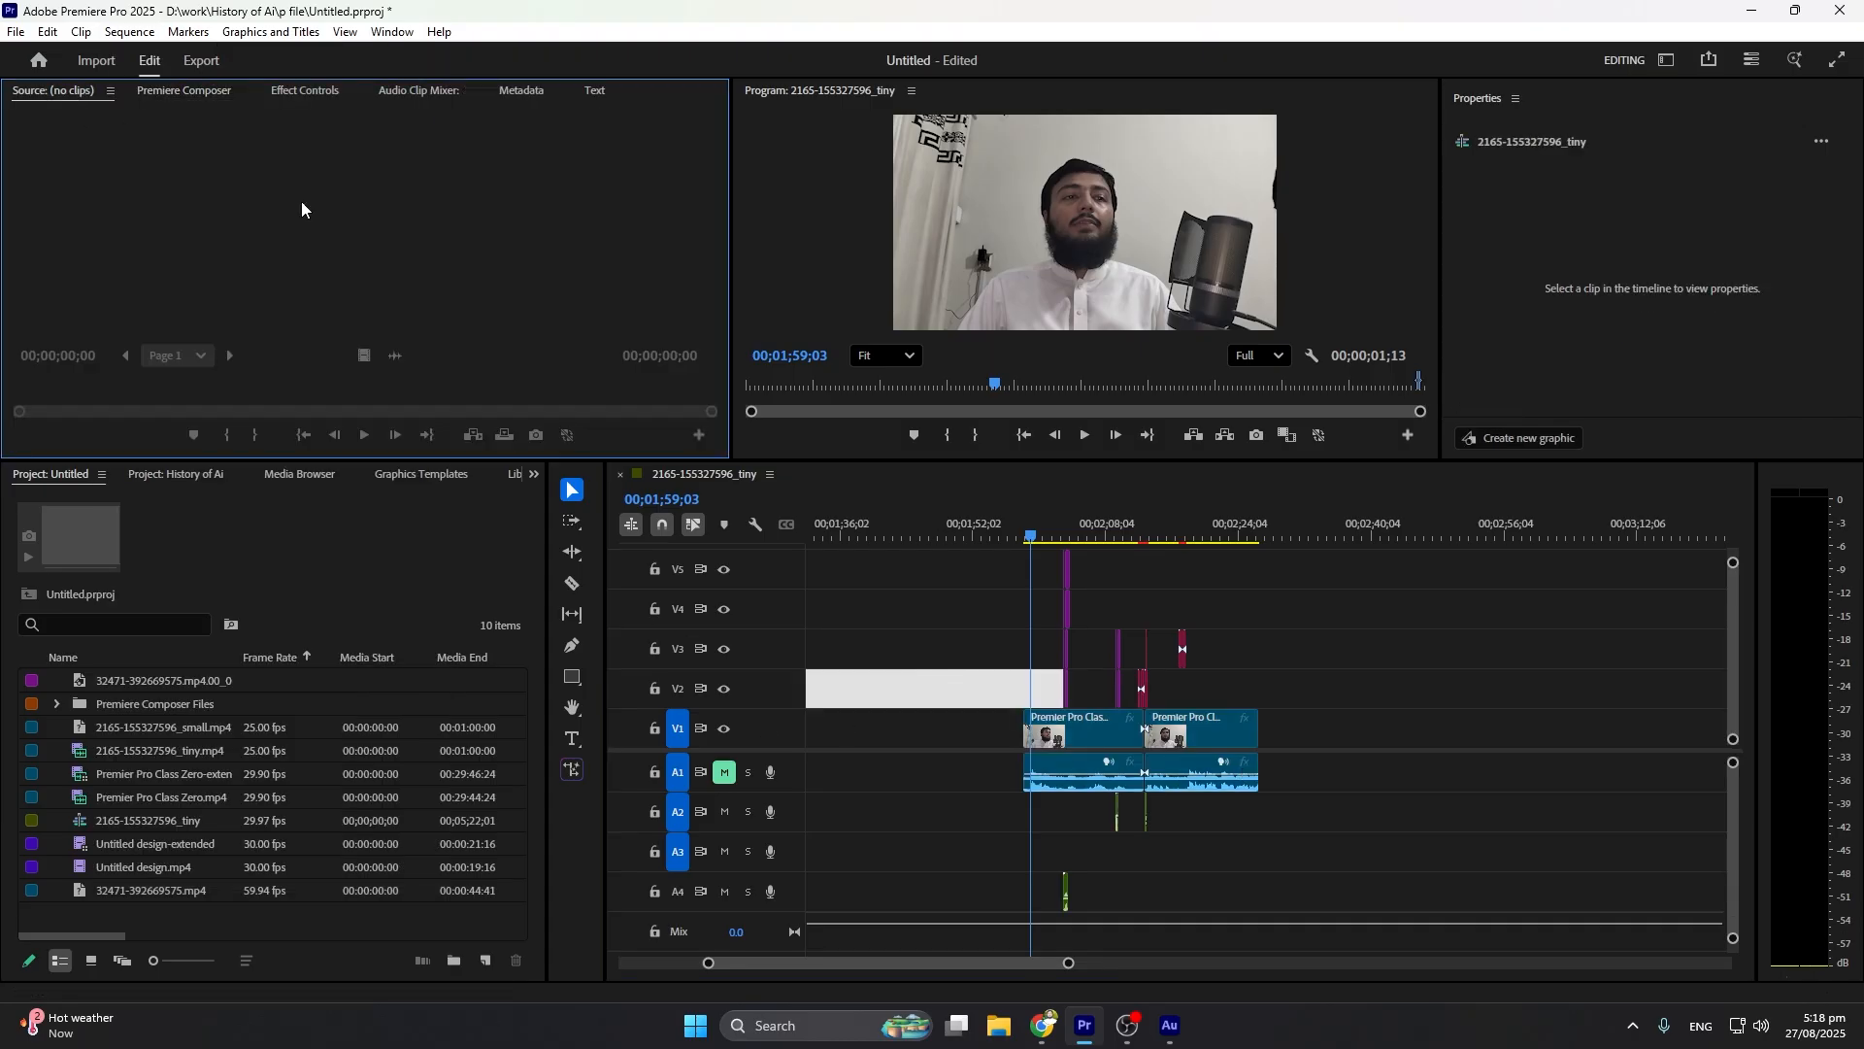
scroll(1068, 738, "up", 2)
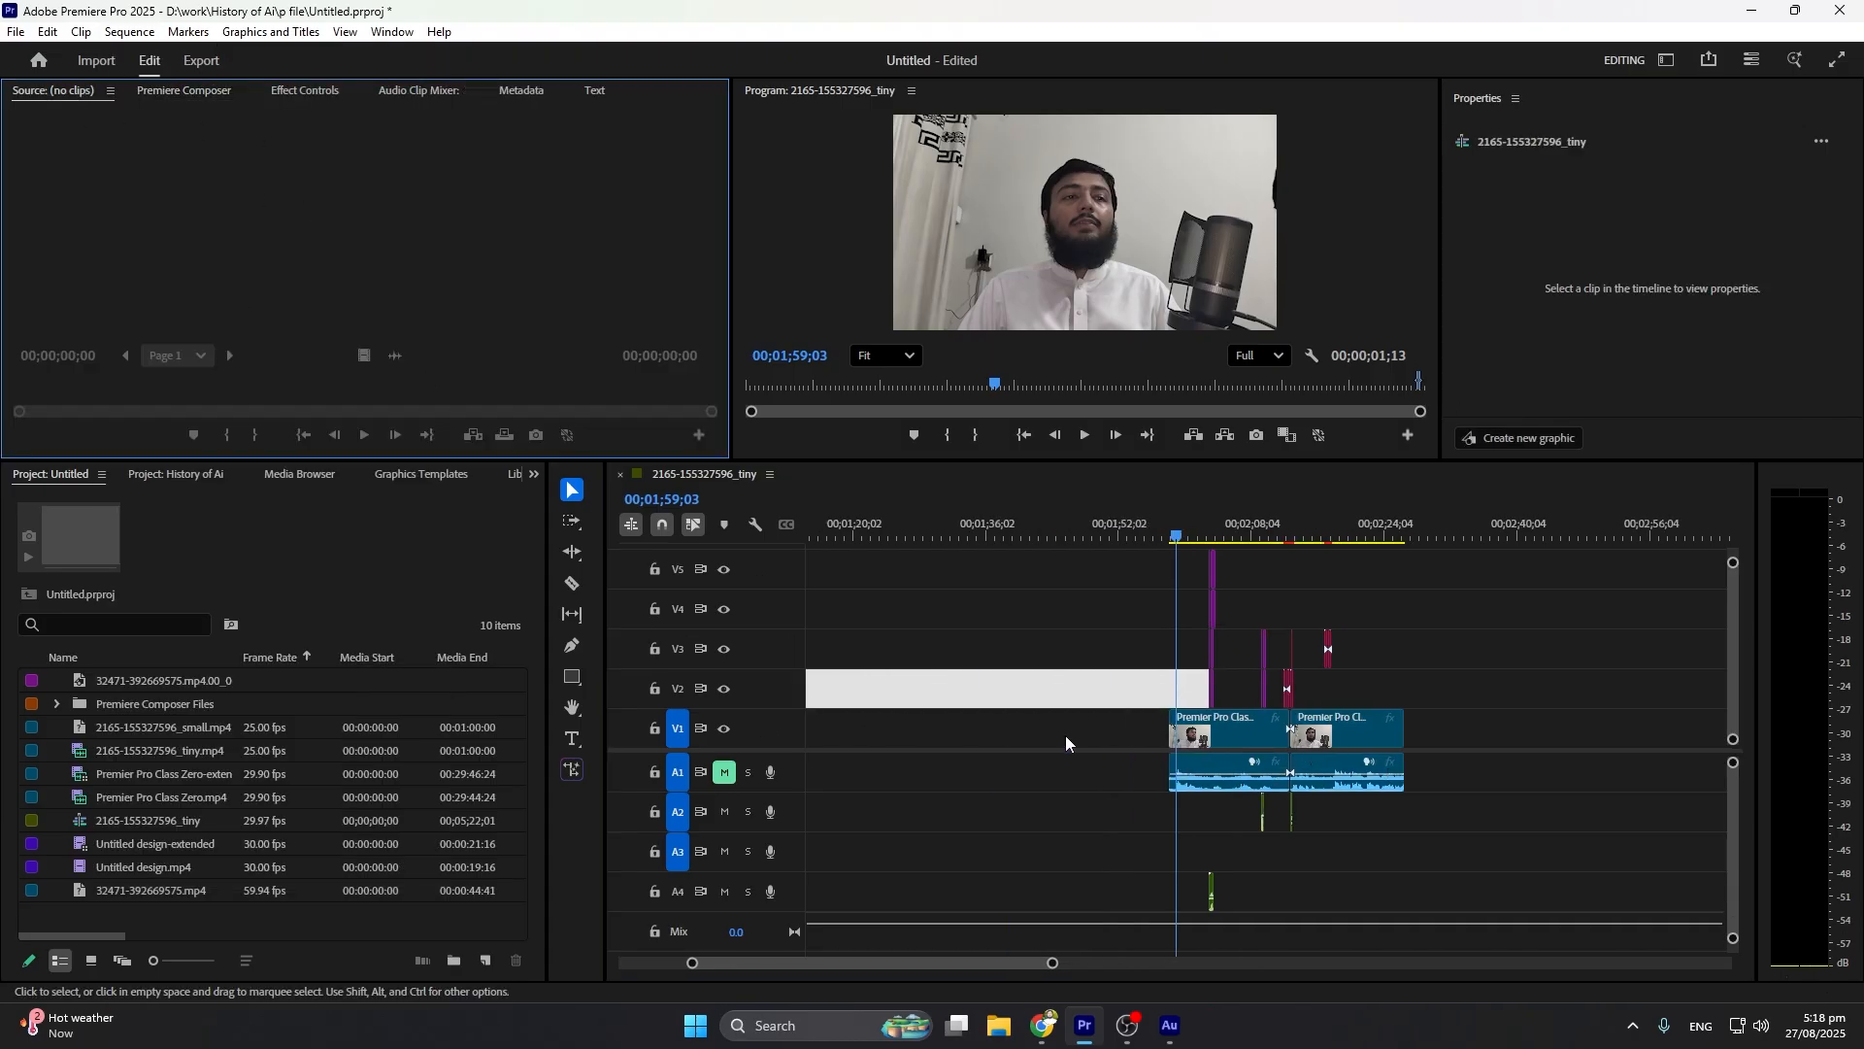
left_click(1270, 744)
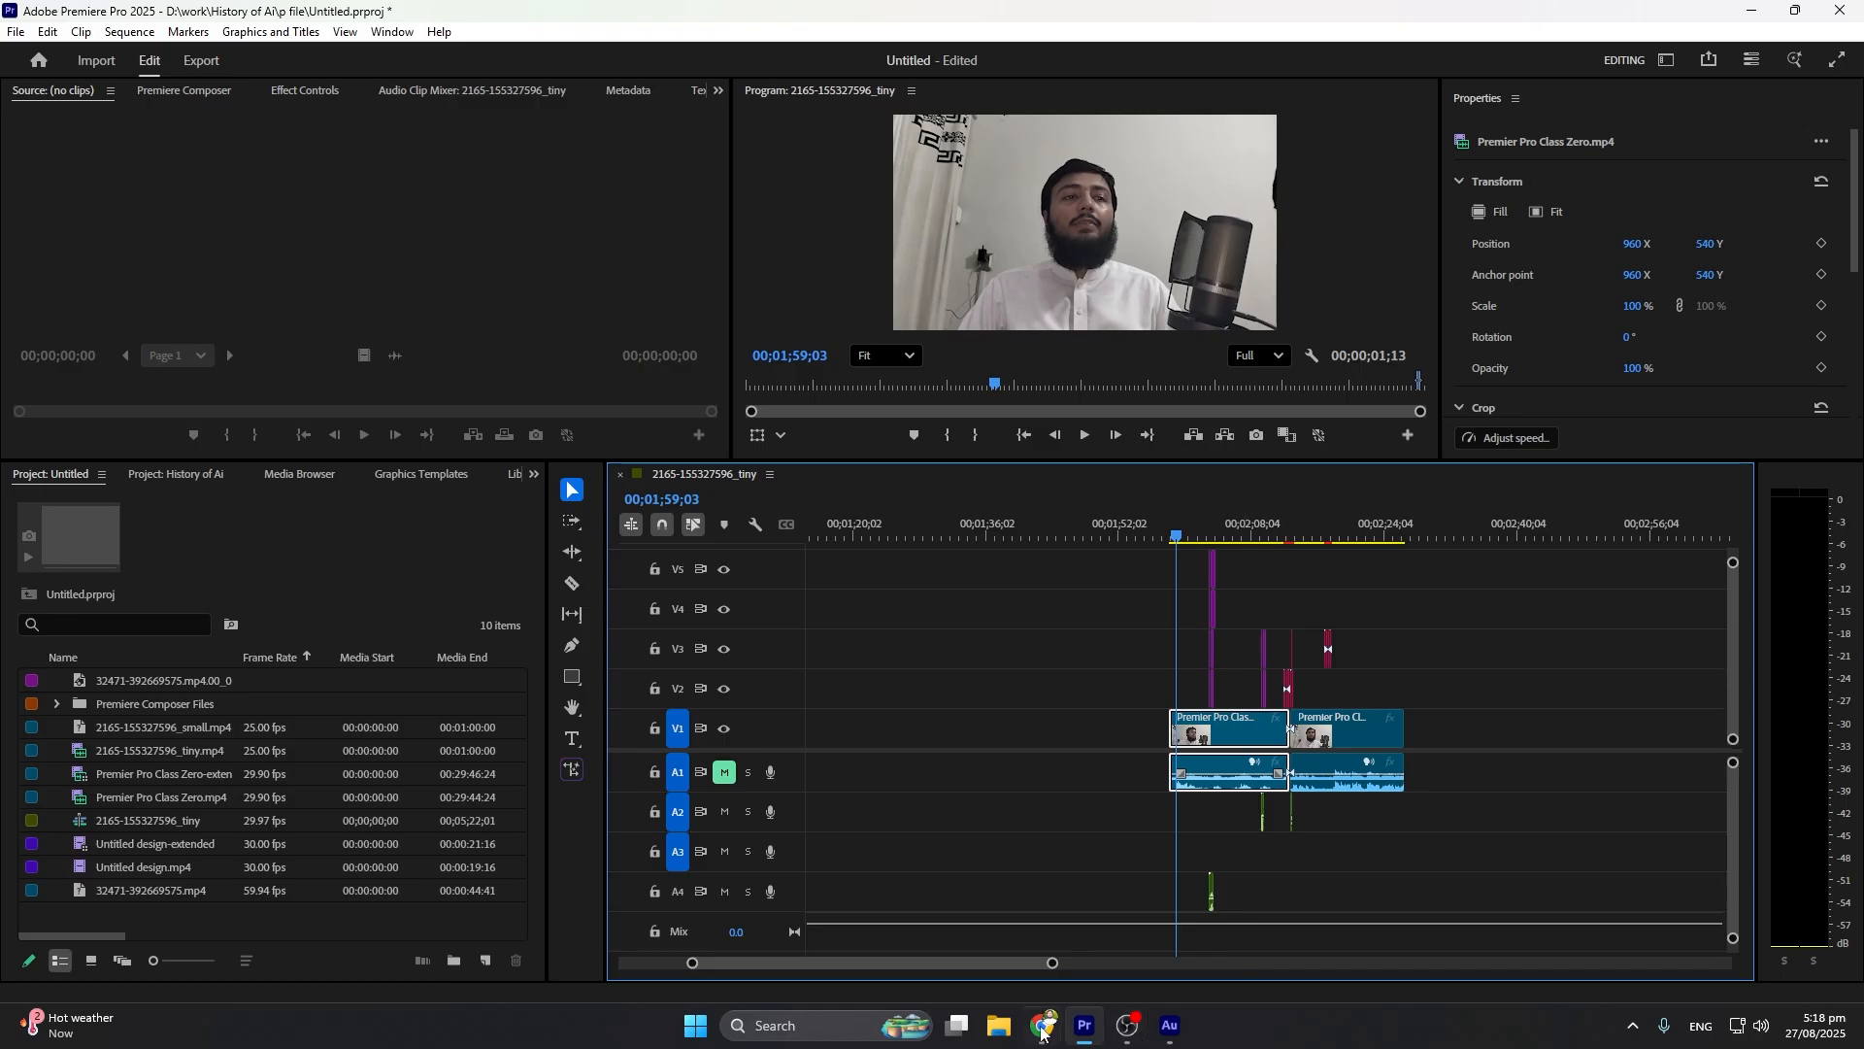
left_click(1000, 1027)
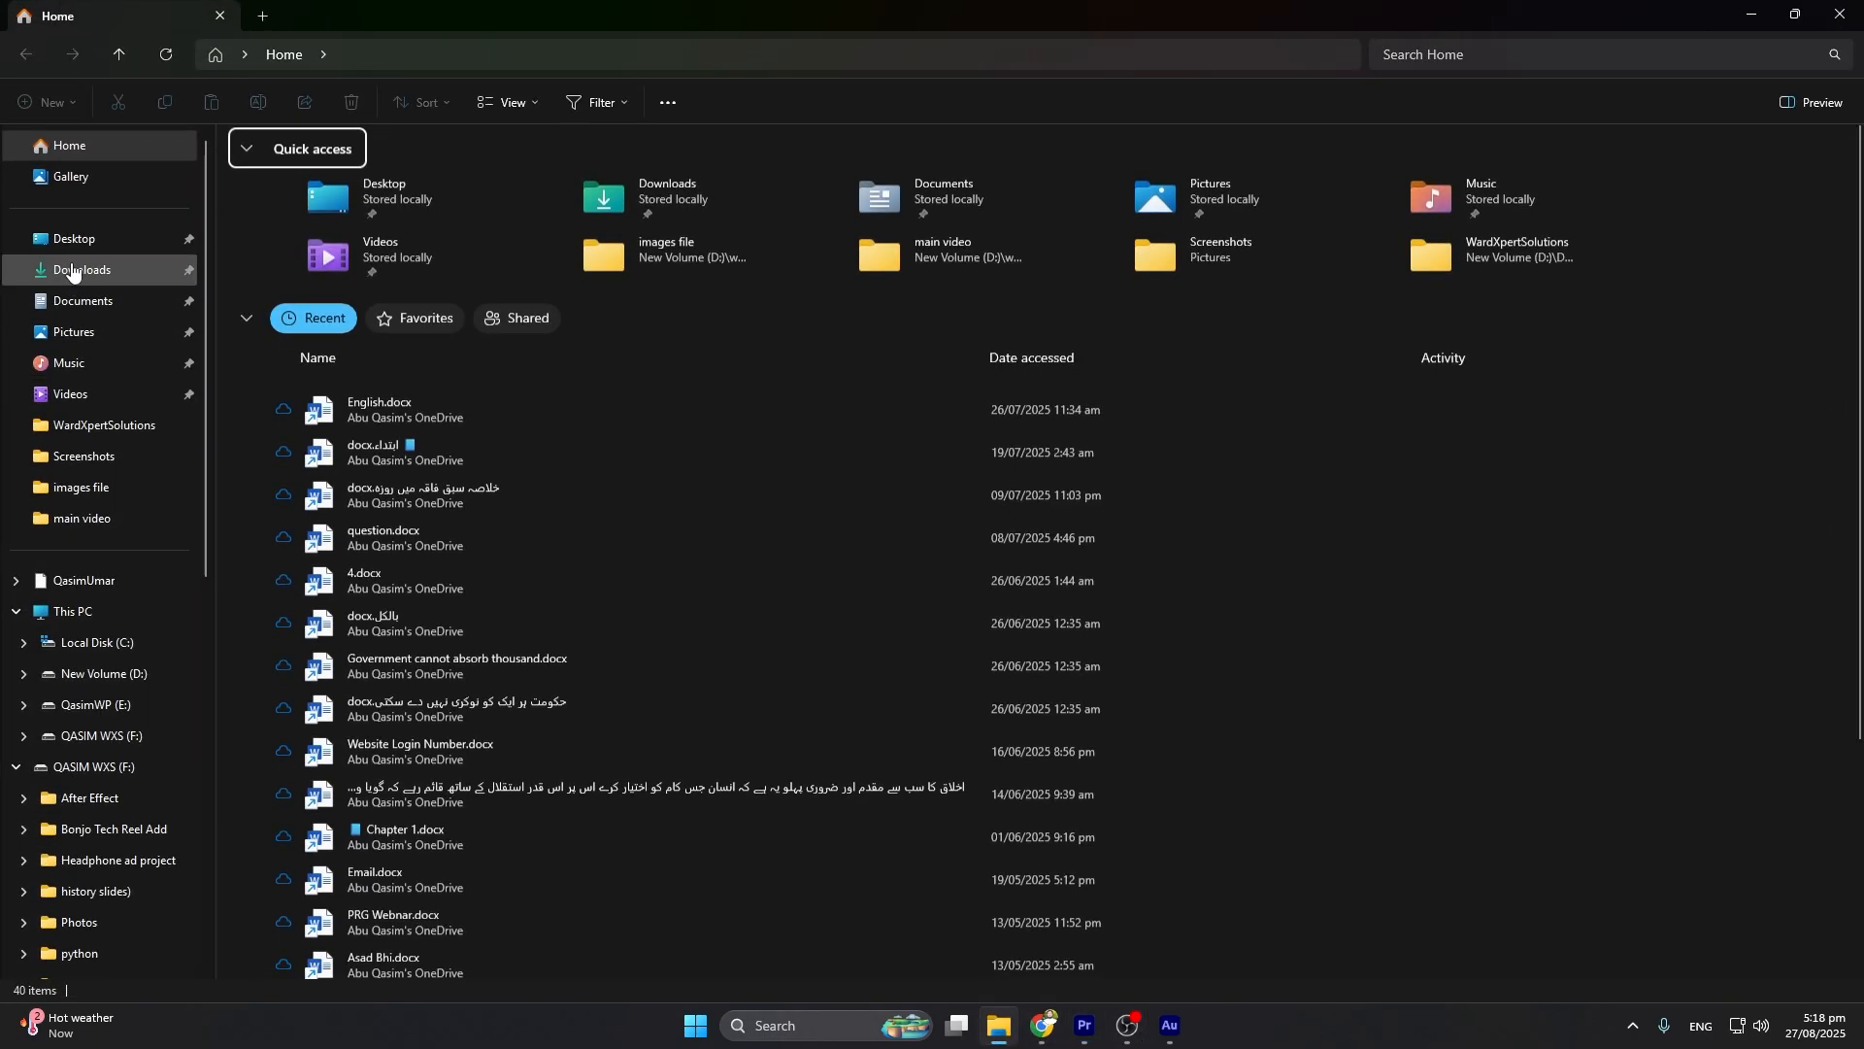
left_click(74, 246)
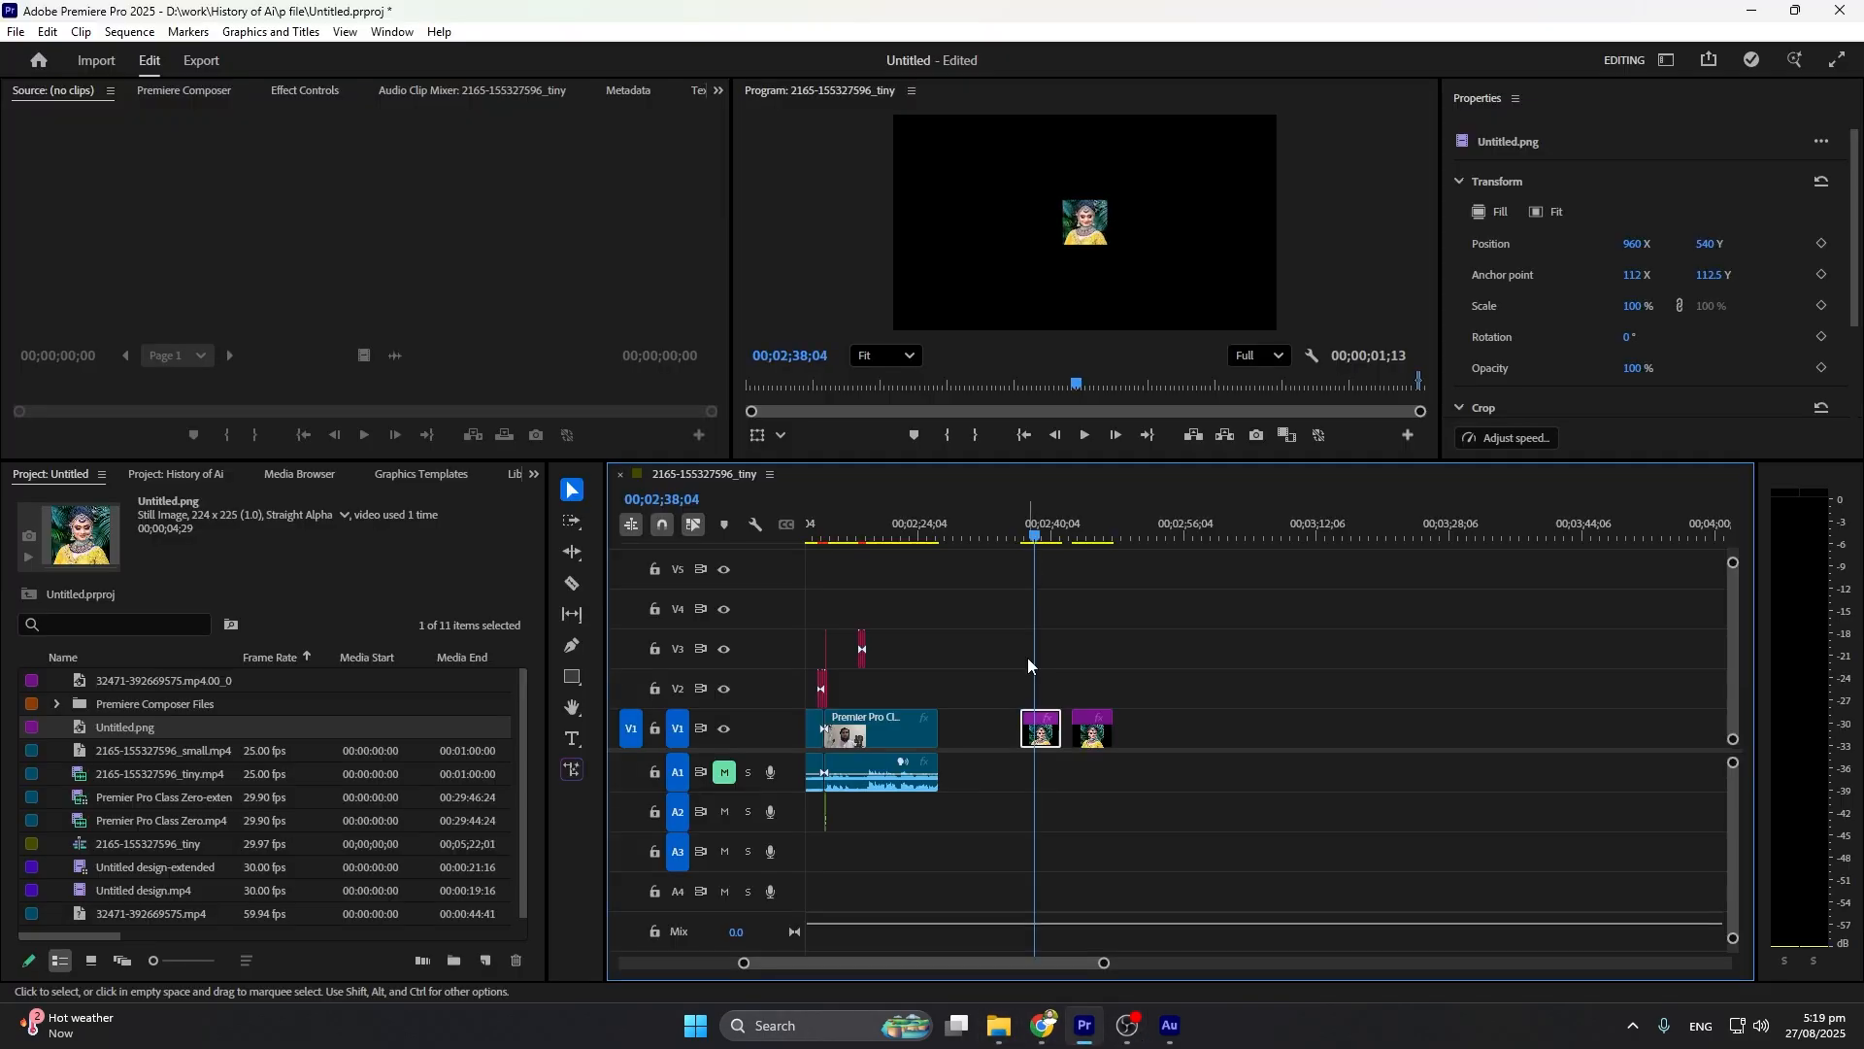
Try Fill frame on the first Untitled.png clip on V1, and apply Fit to frame to it instead
right_click(1044, 735)
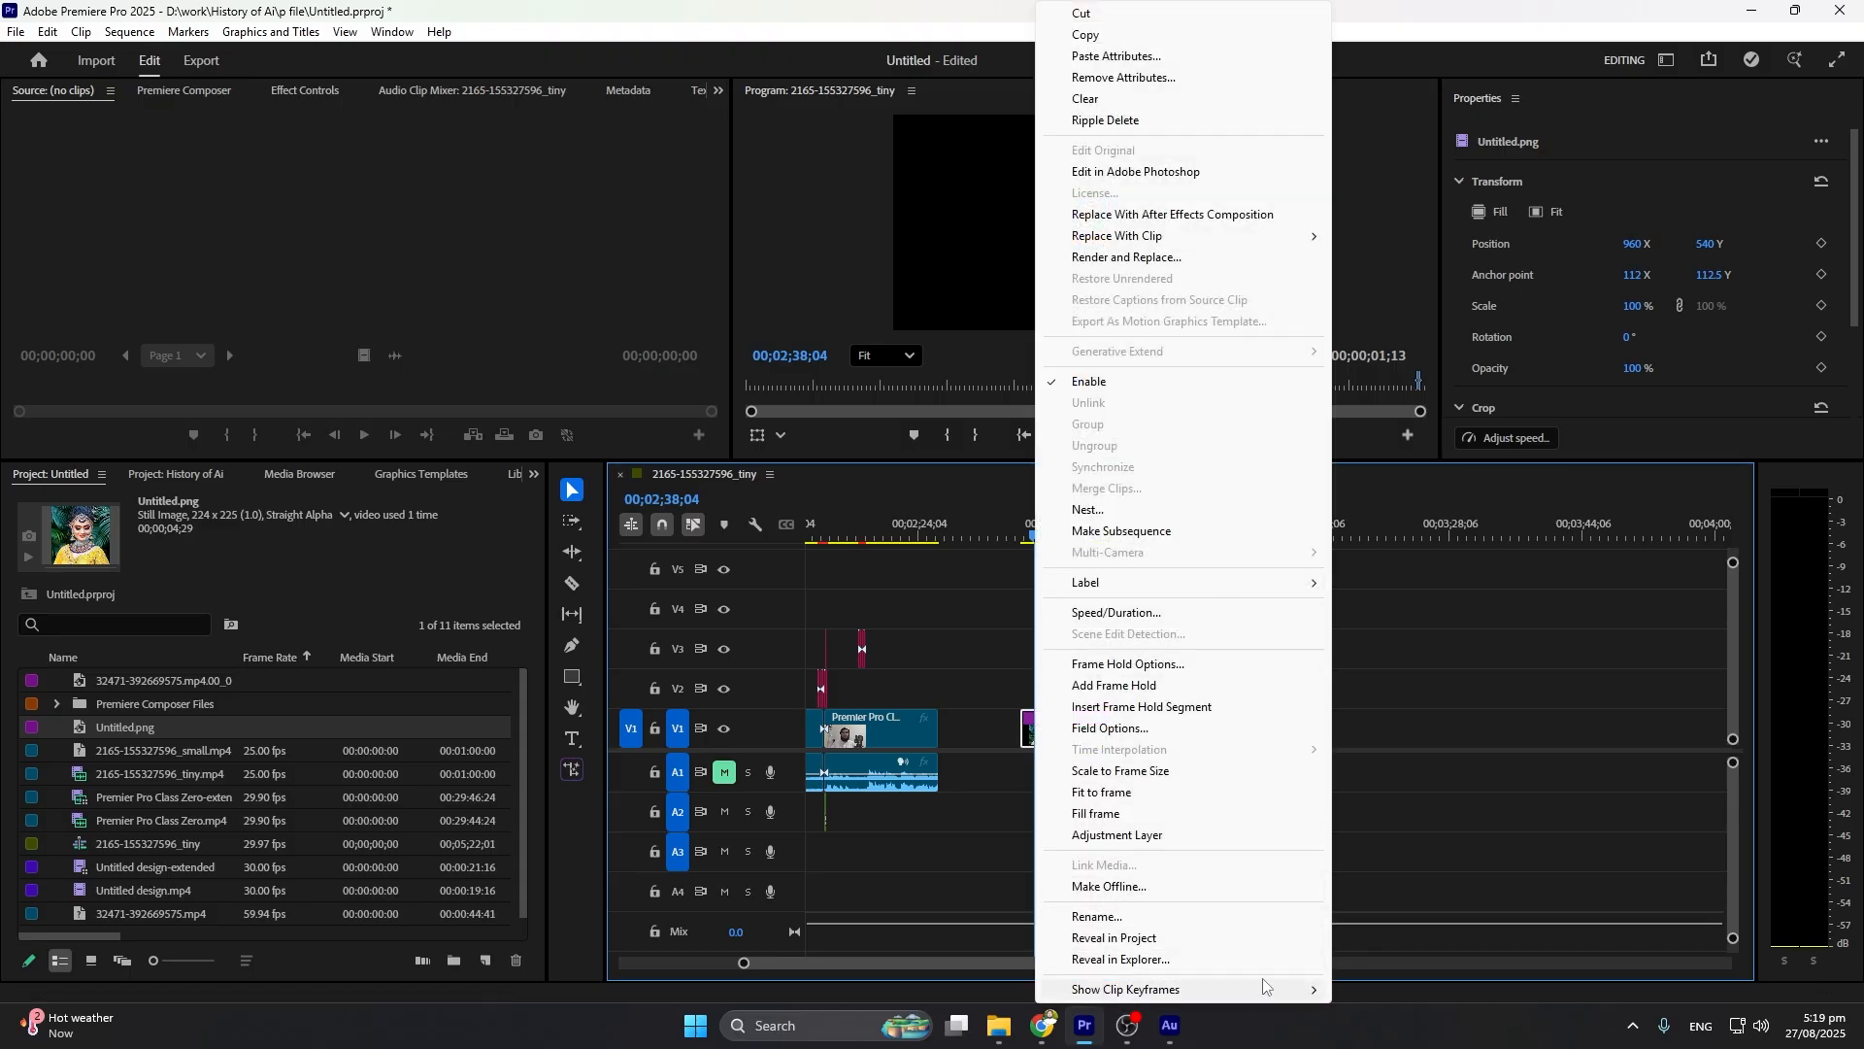
left_click(1106, 814)
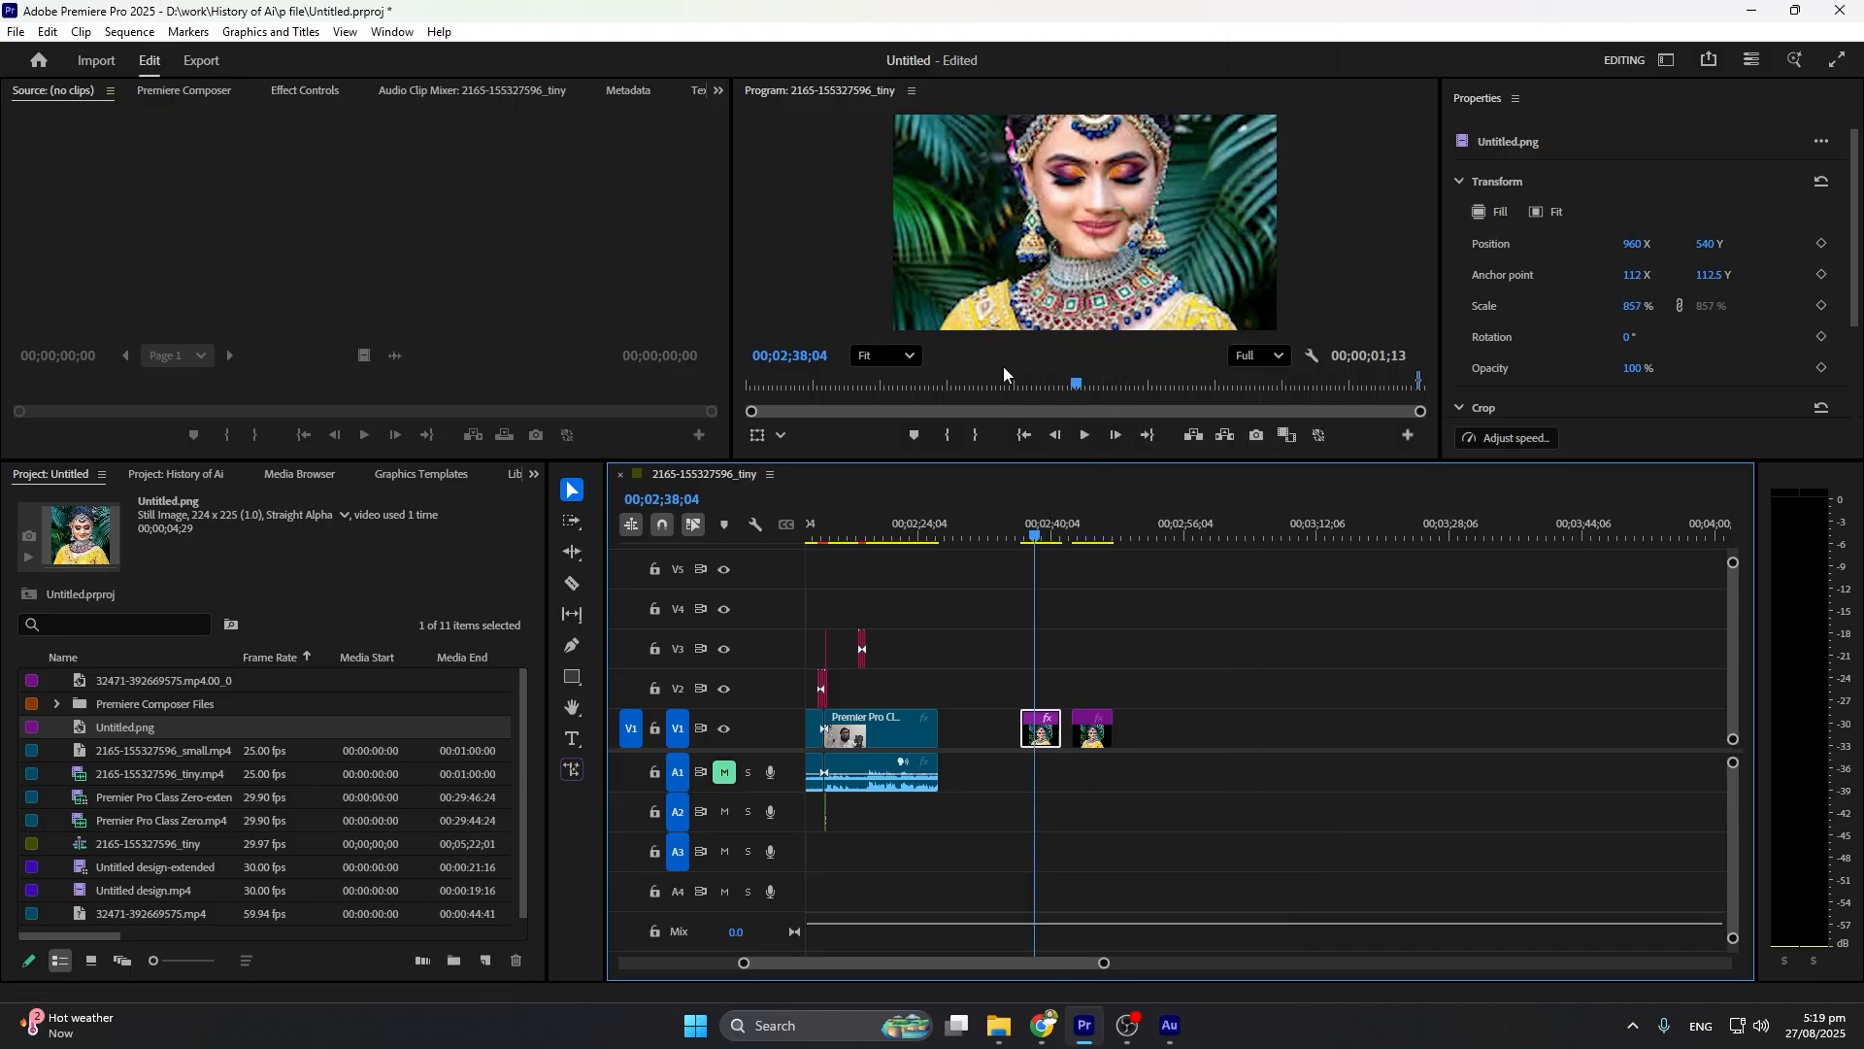
left_click(891, 361)
left_click(895, 396)
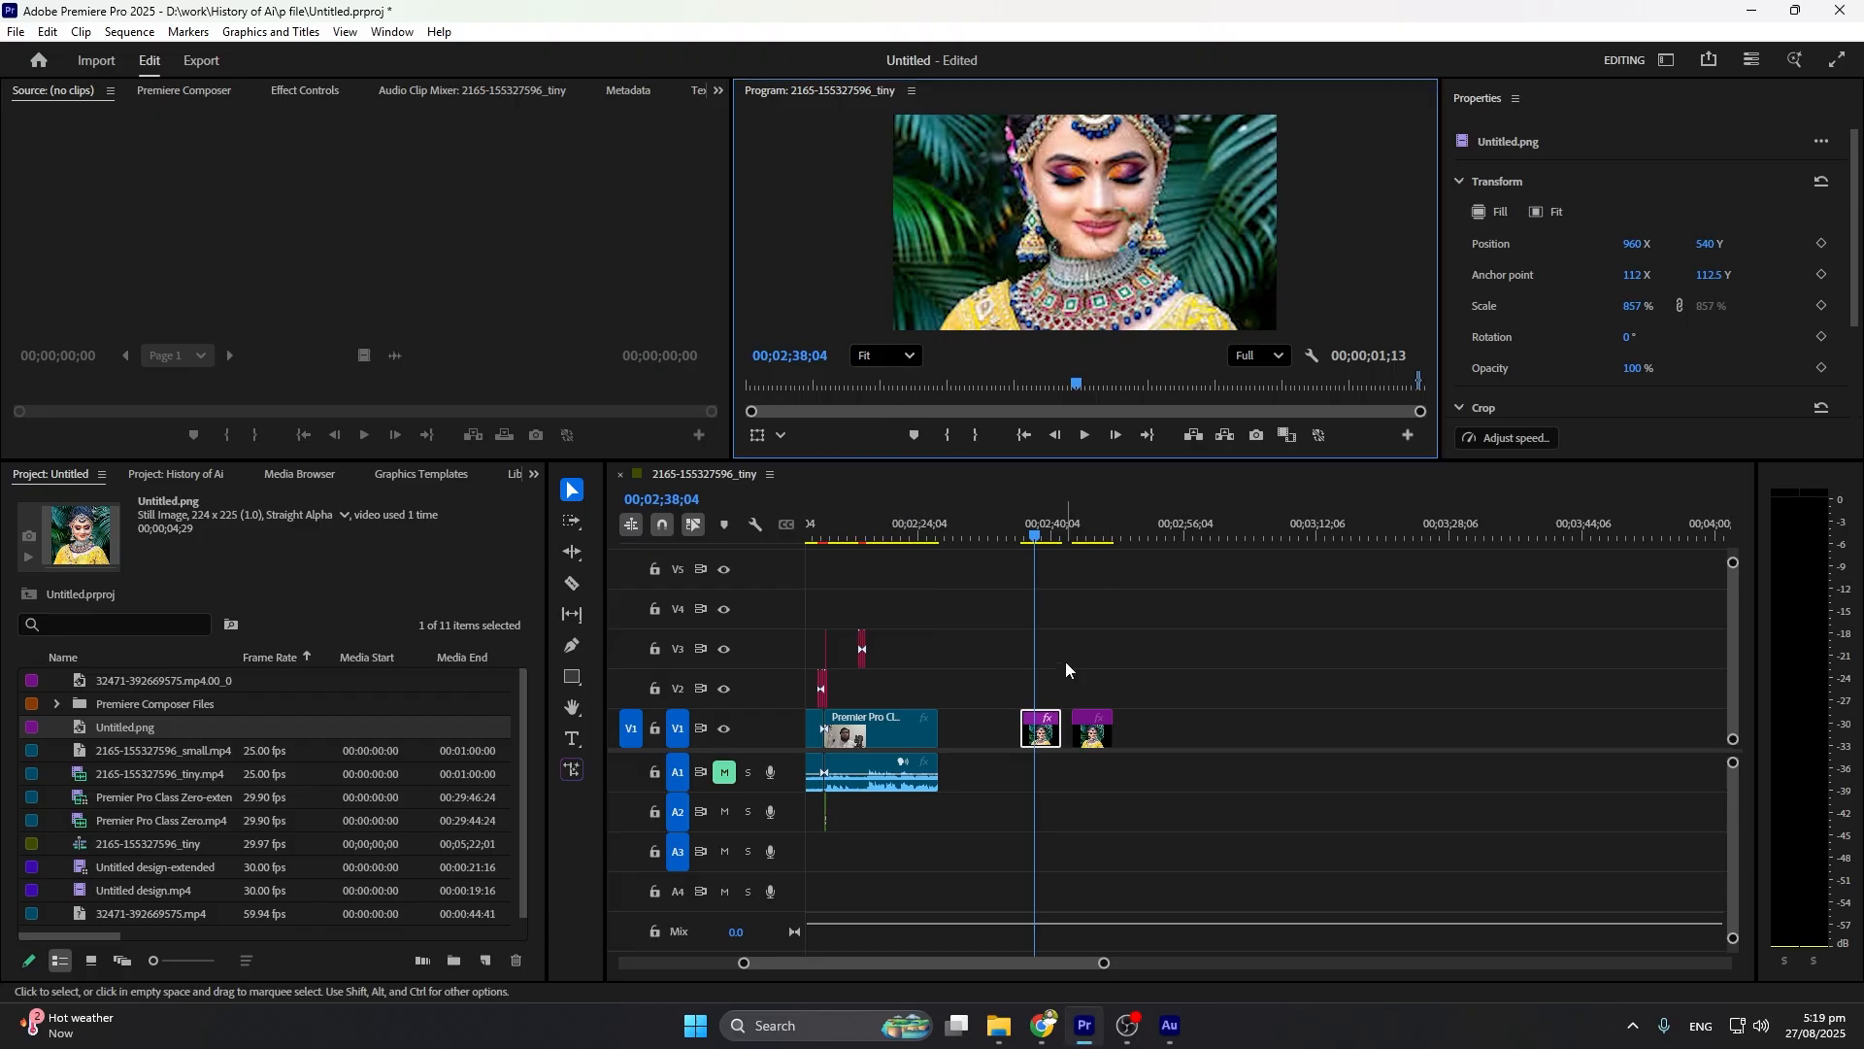
right_click(1044, 735)
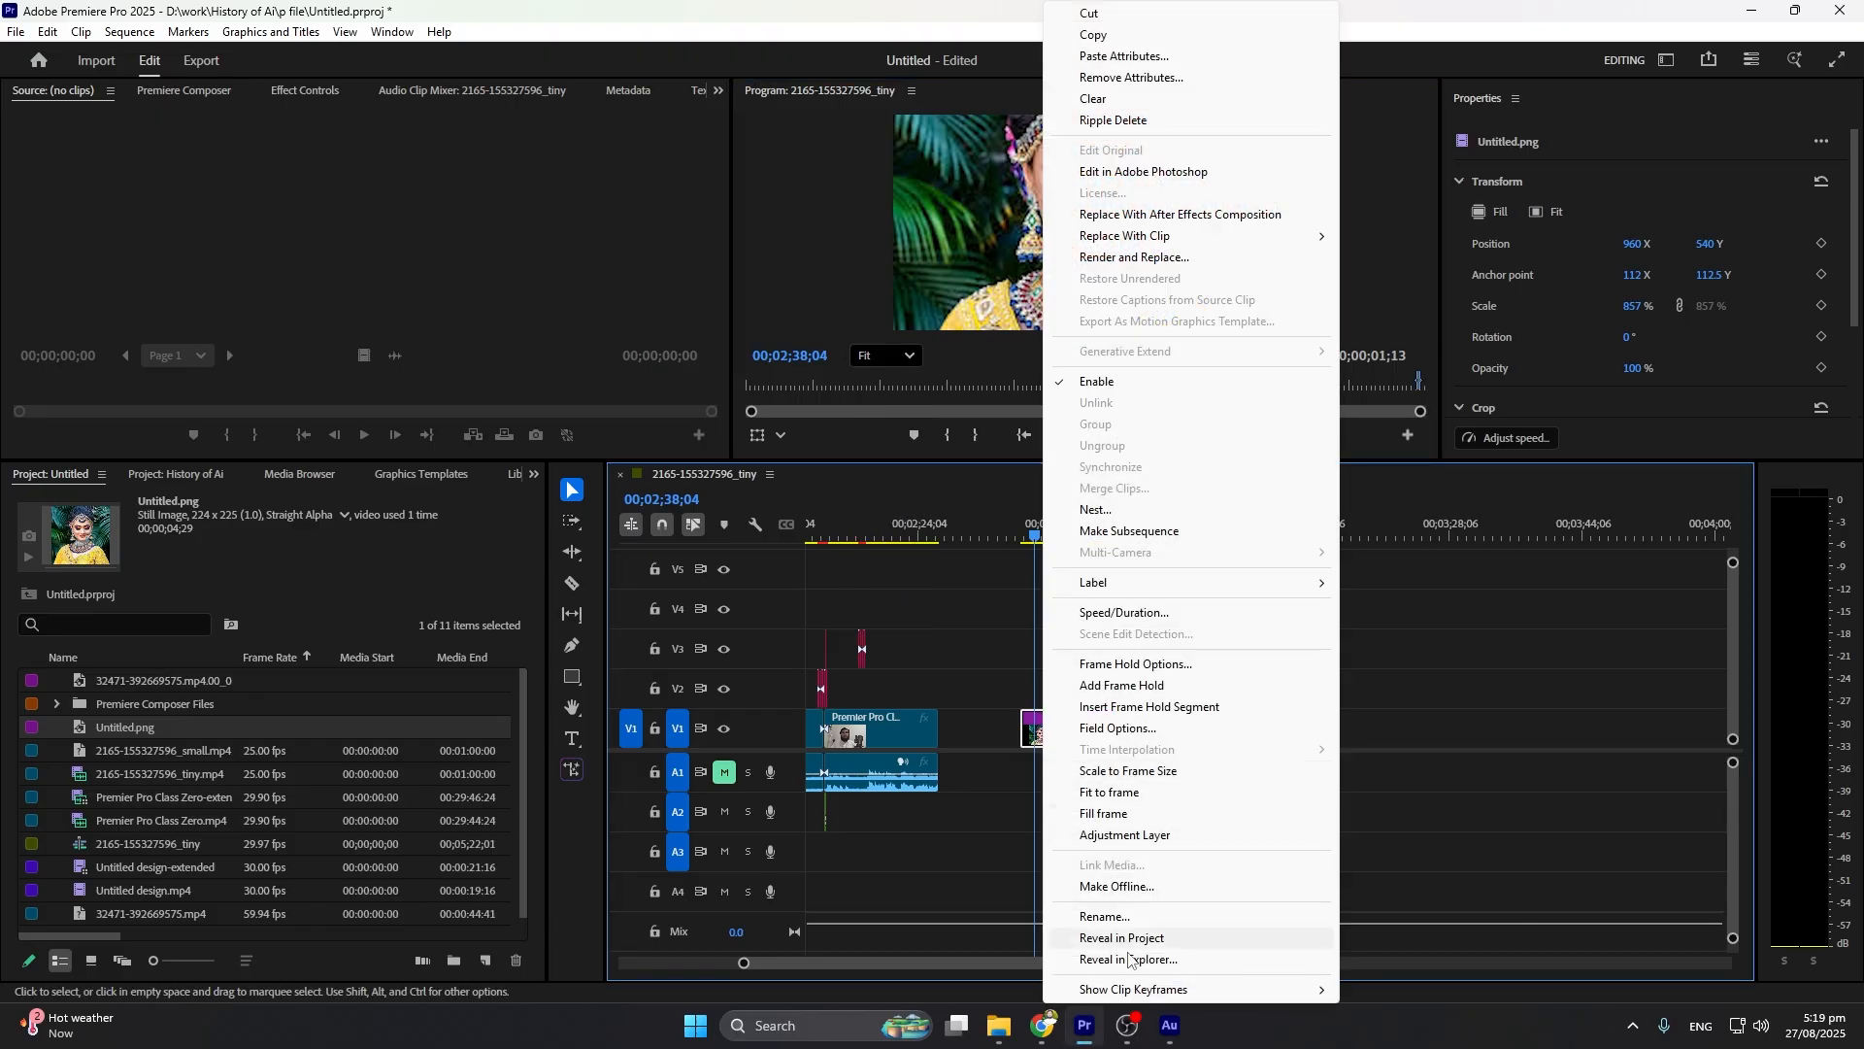
left_click(1114, 795)
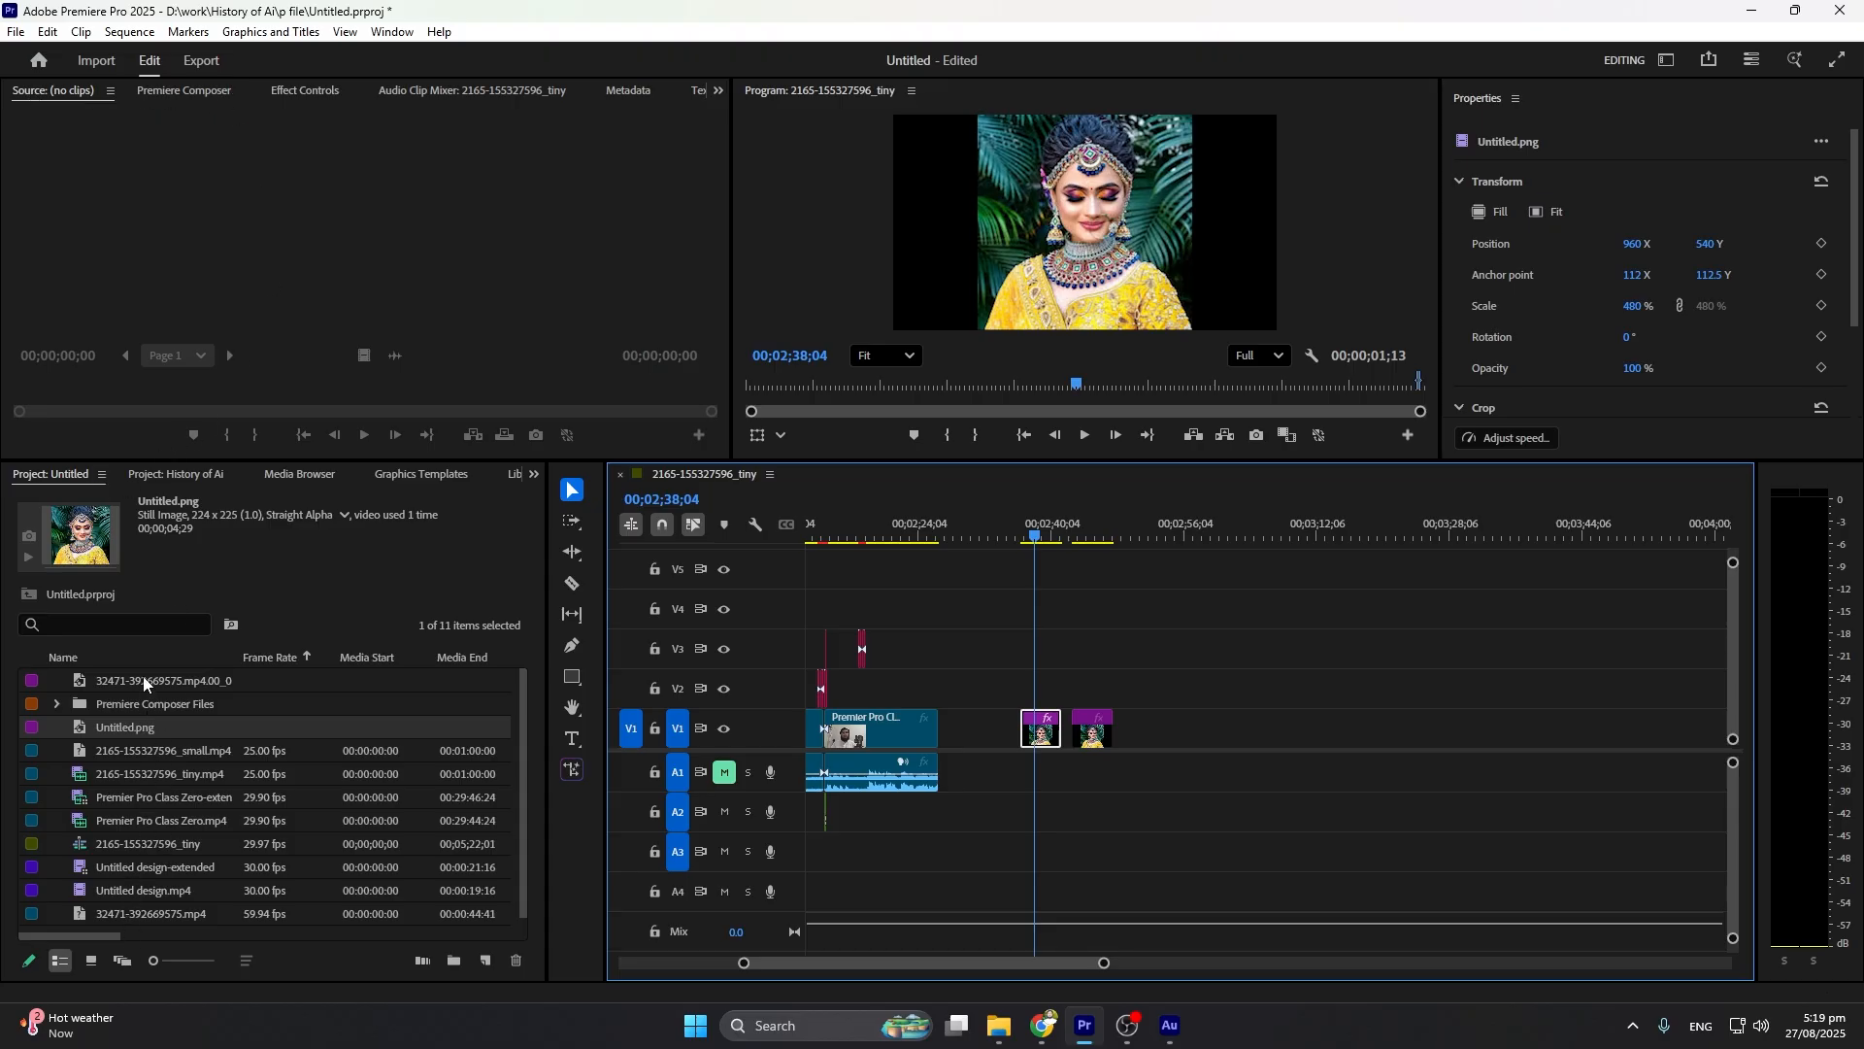
Scrub through the thumbnail preview of Untitled design.mp4 in the project
left_click(134, 884)
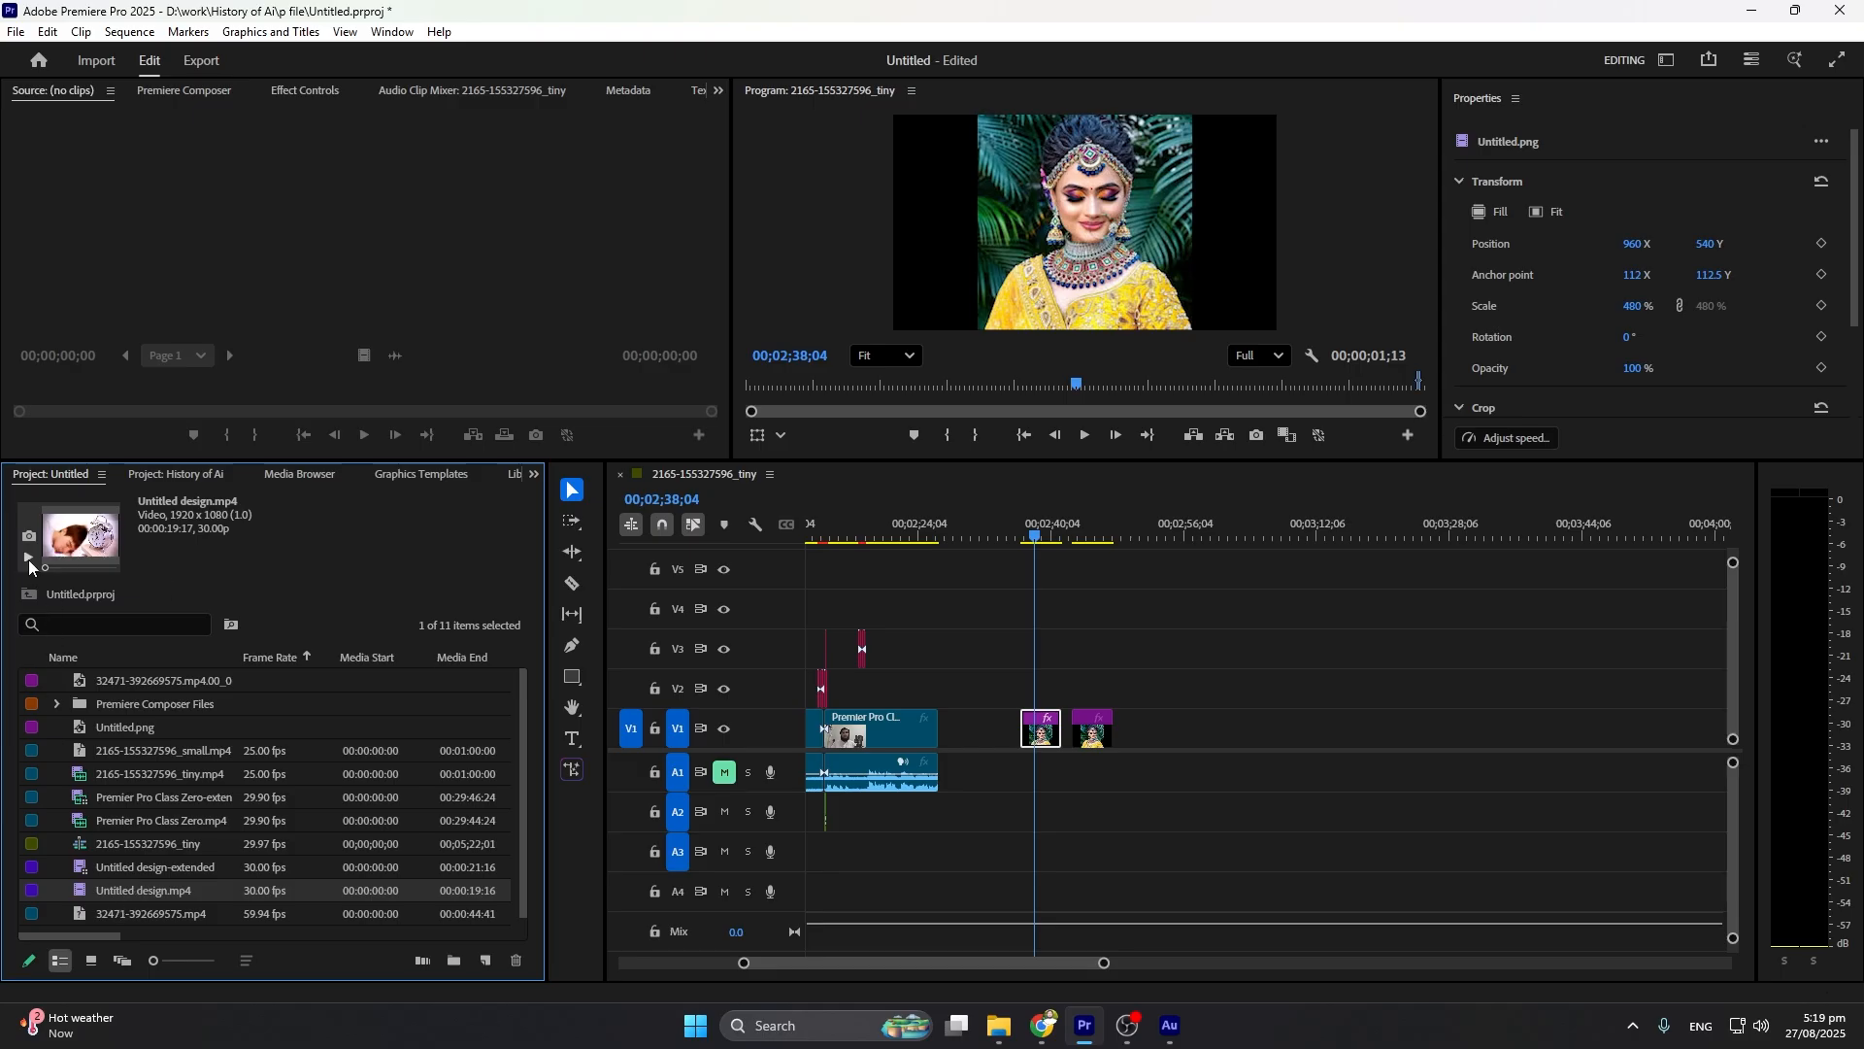
mouse_move(45, 569)
left_mouse_down()
mouse_move(84, 569)
mouse_move(34, 590)
mouse_move(67, 589)
left_mouse_up()
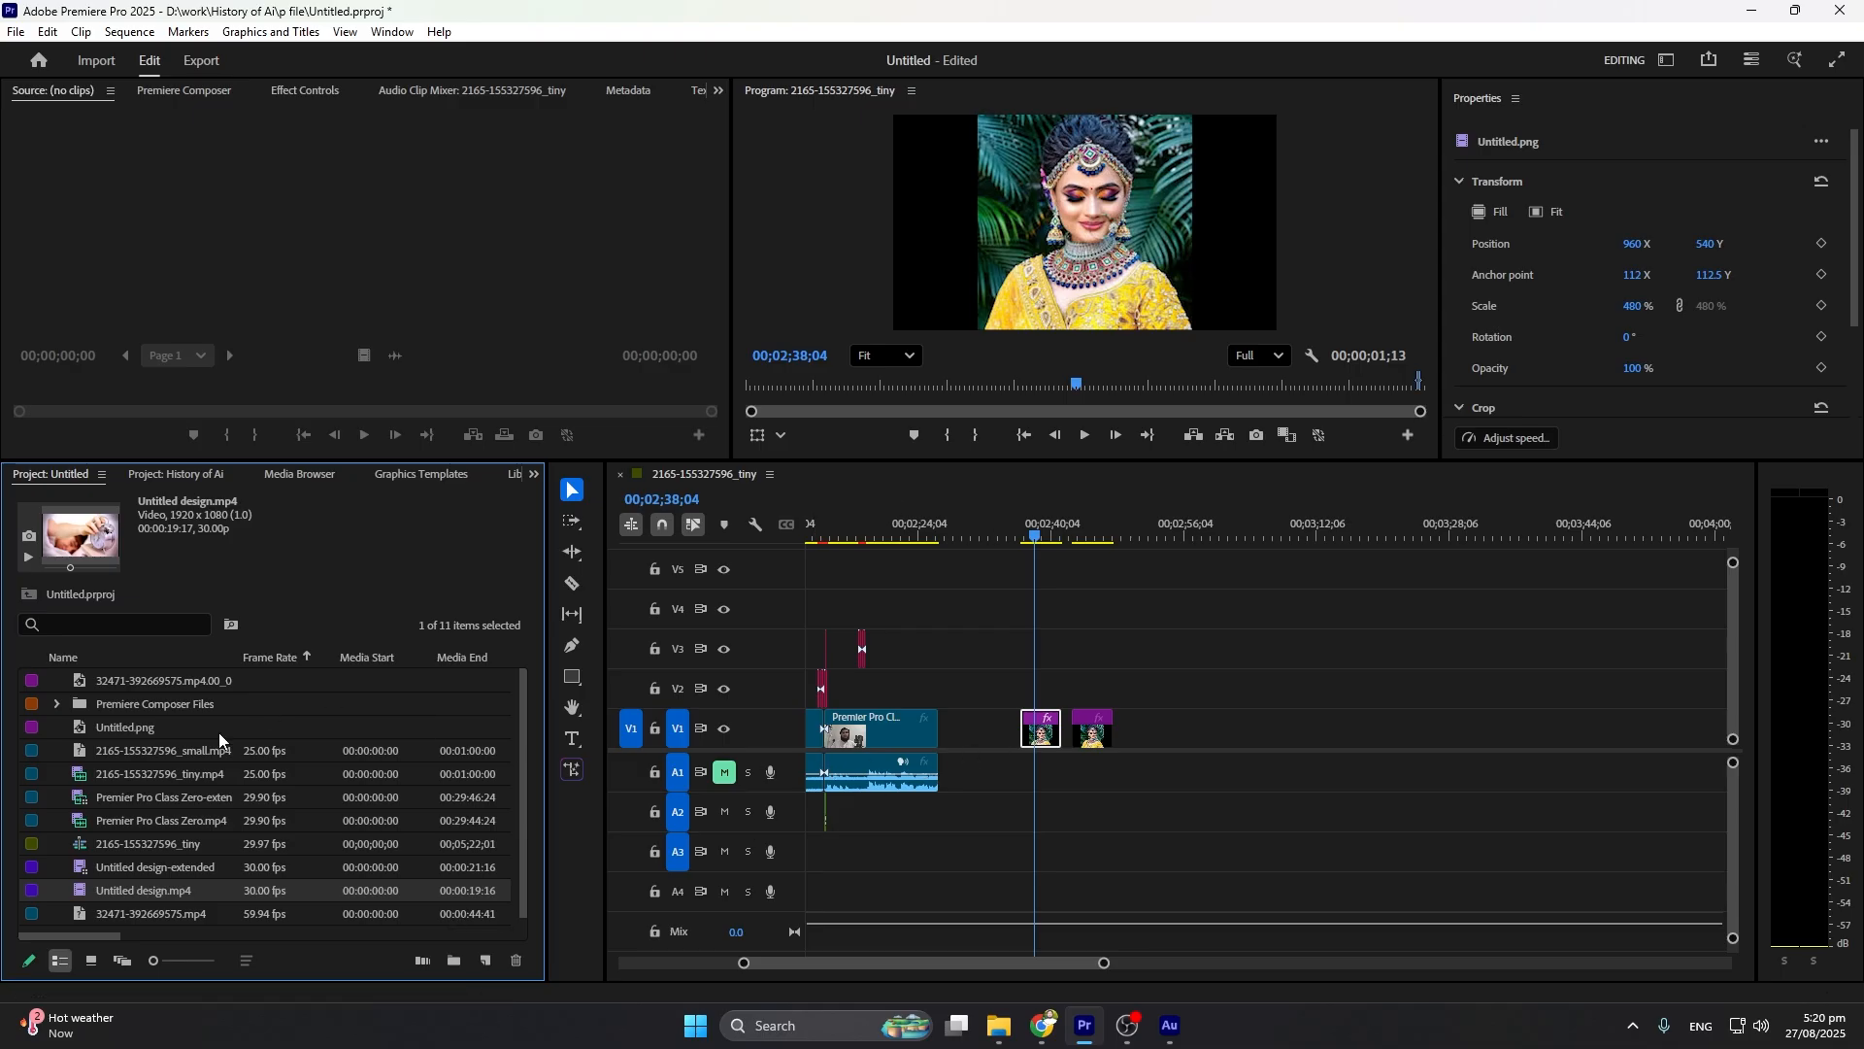
Open the first Untitled.png clip in the Source monitor and run Reverse Match Frame to locate that frame in the sequence
left_click(1047, 744)
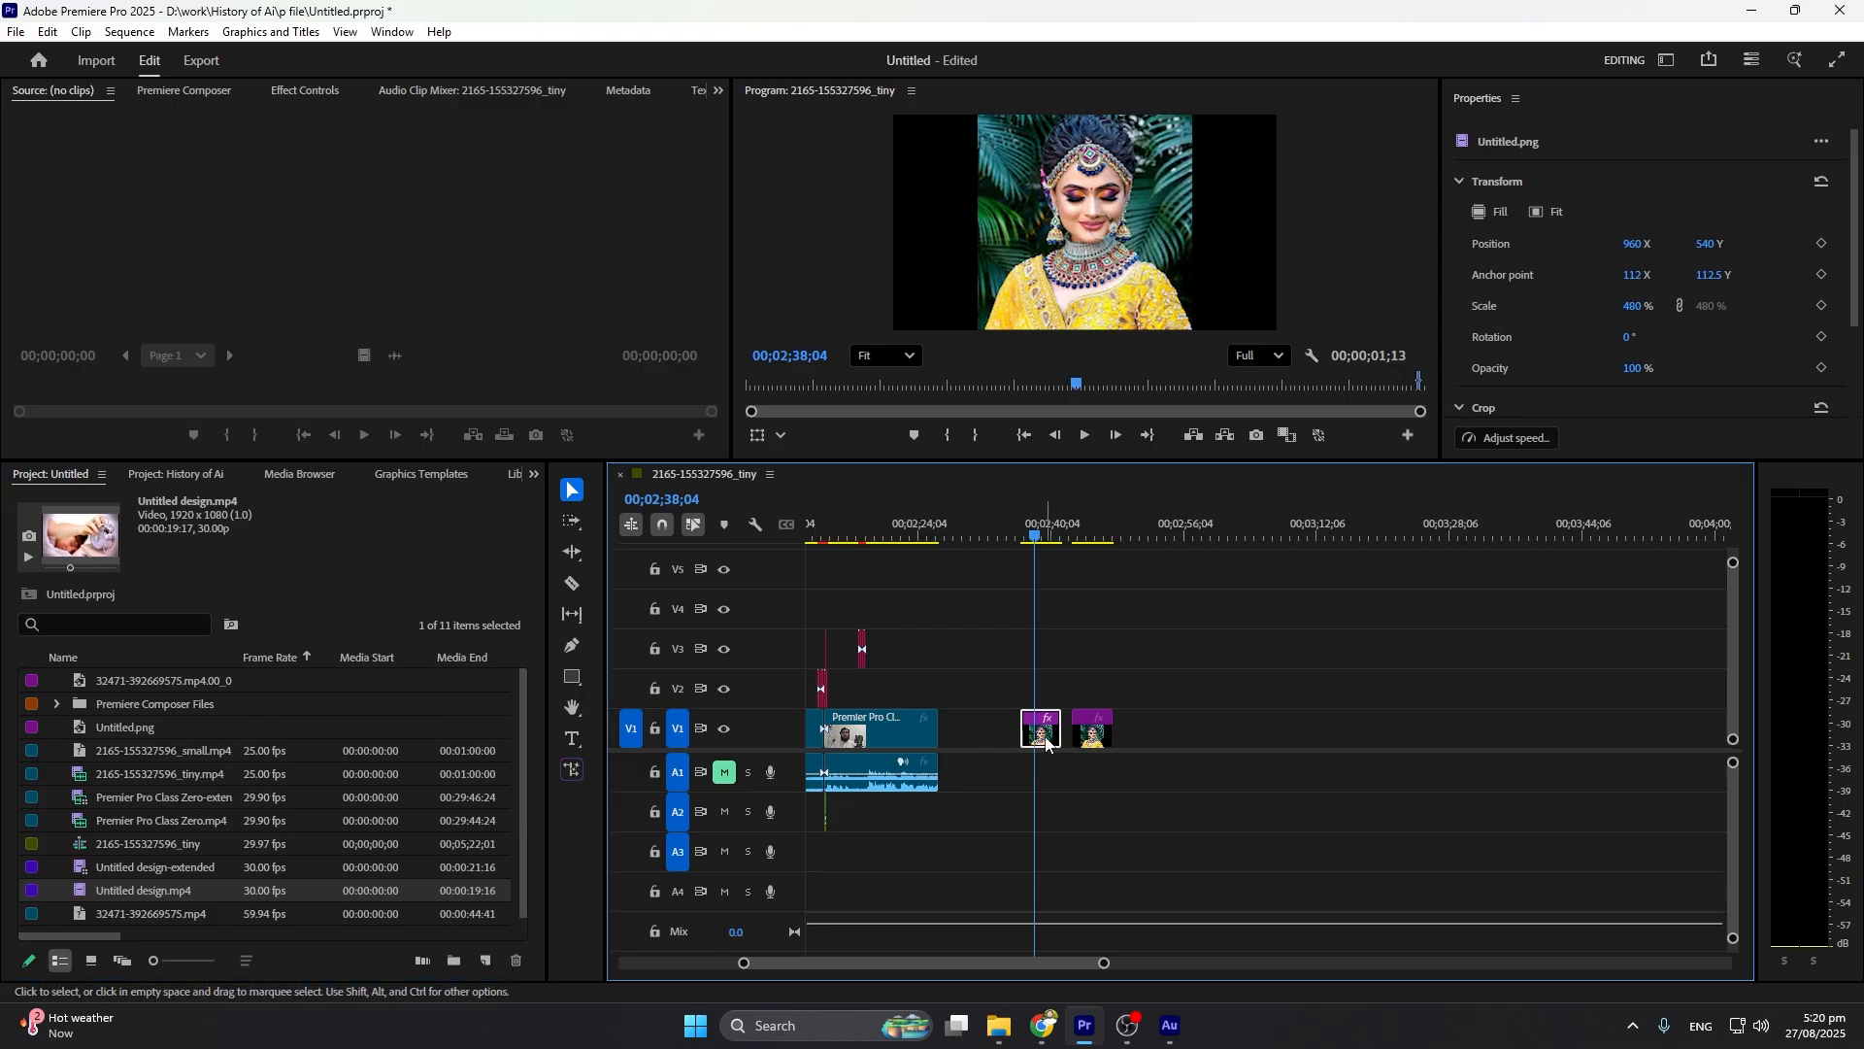
double_click(1047, 744)
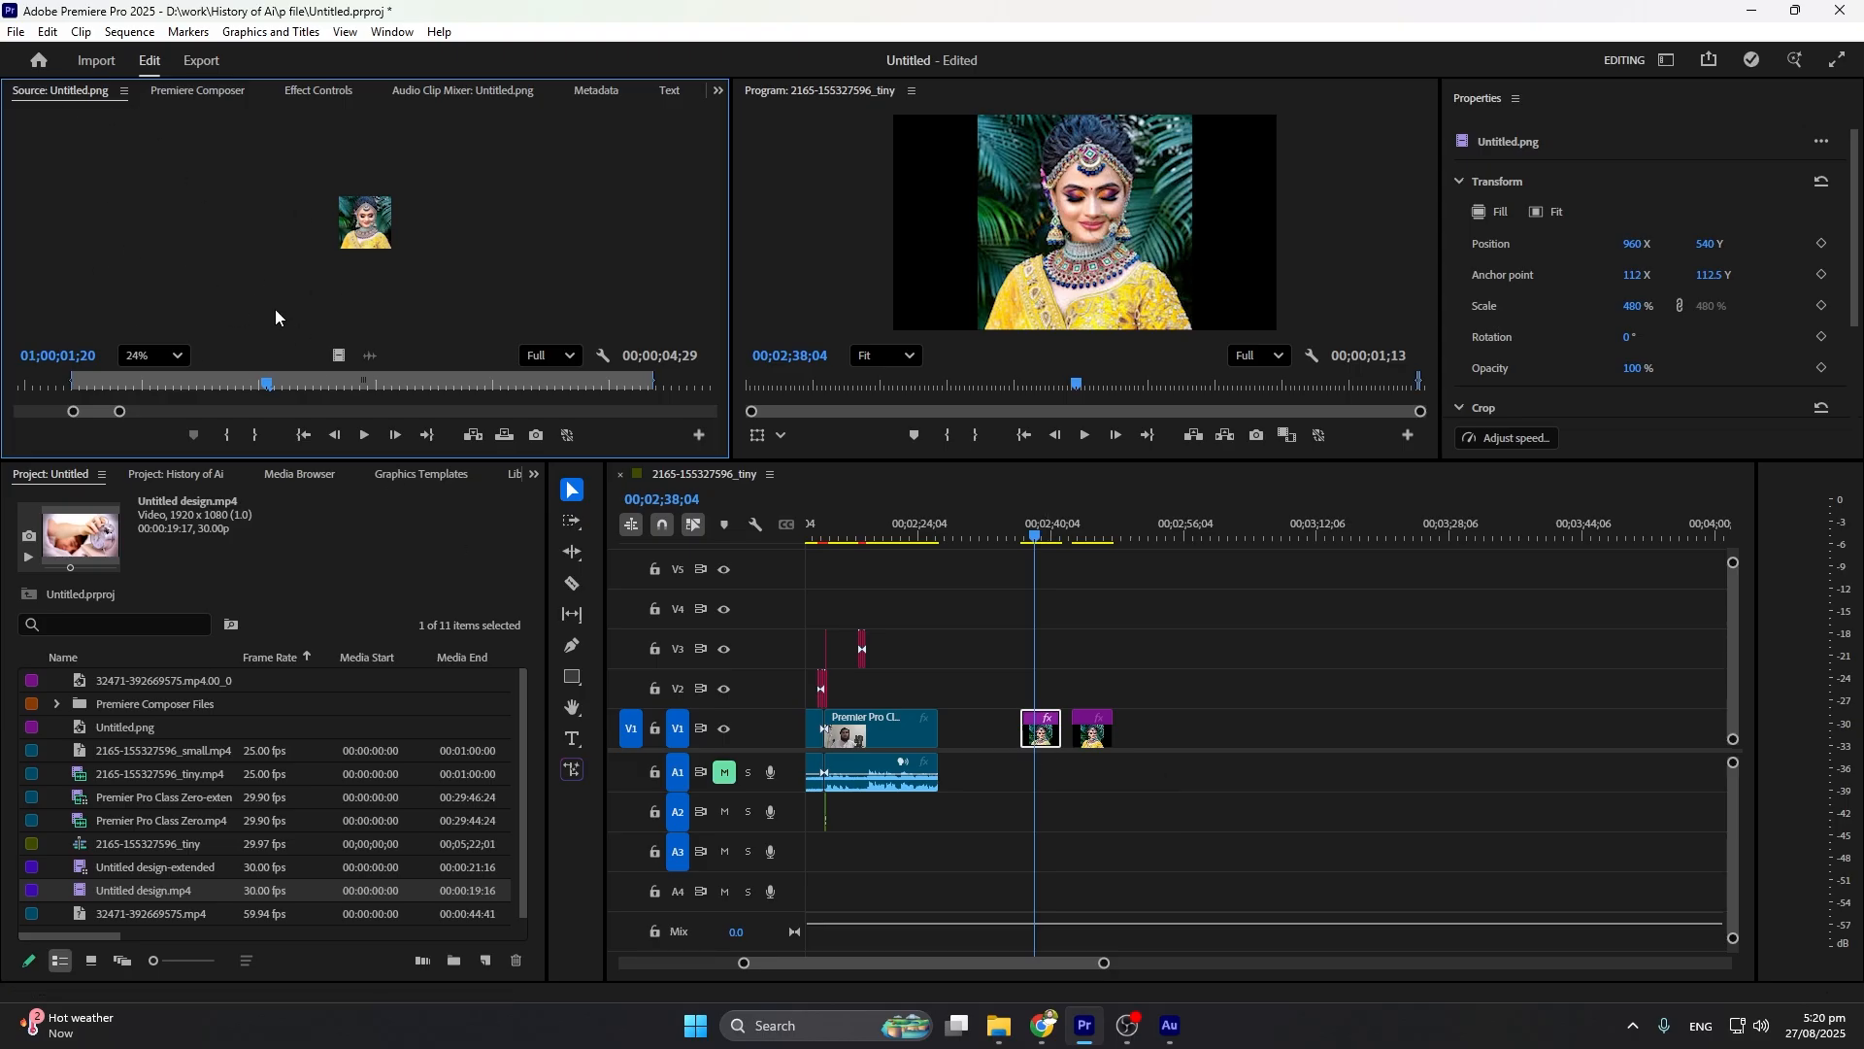
left_click(132, 34)
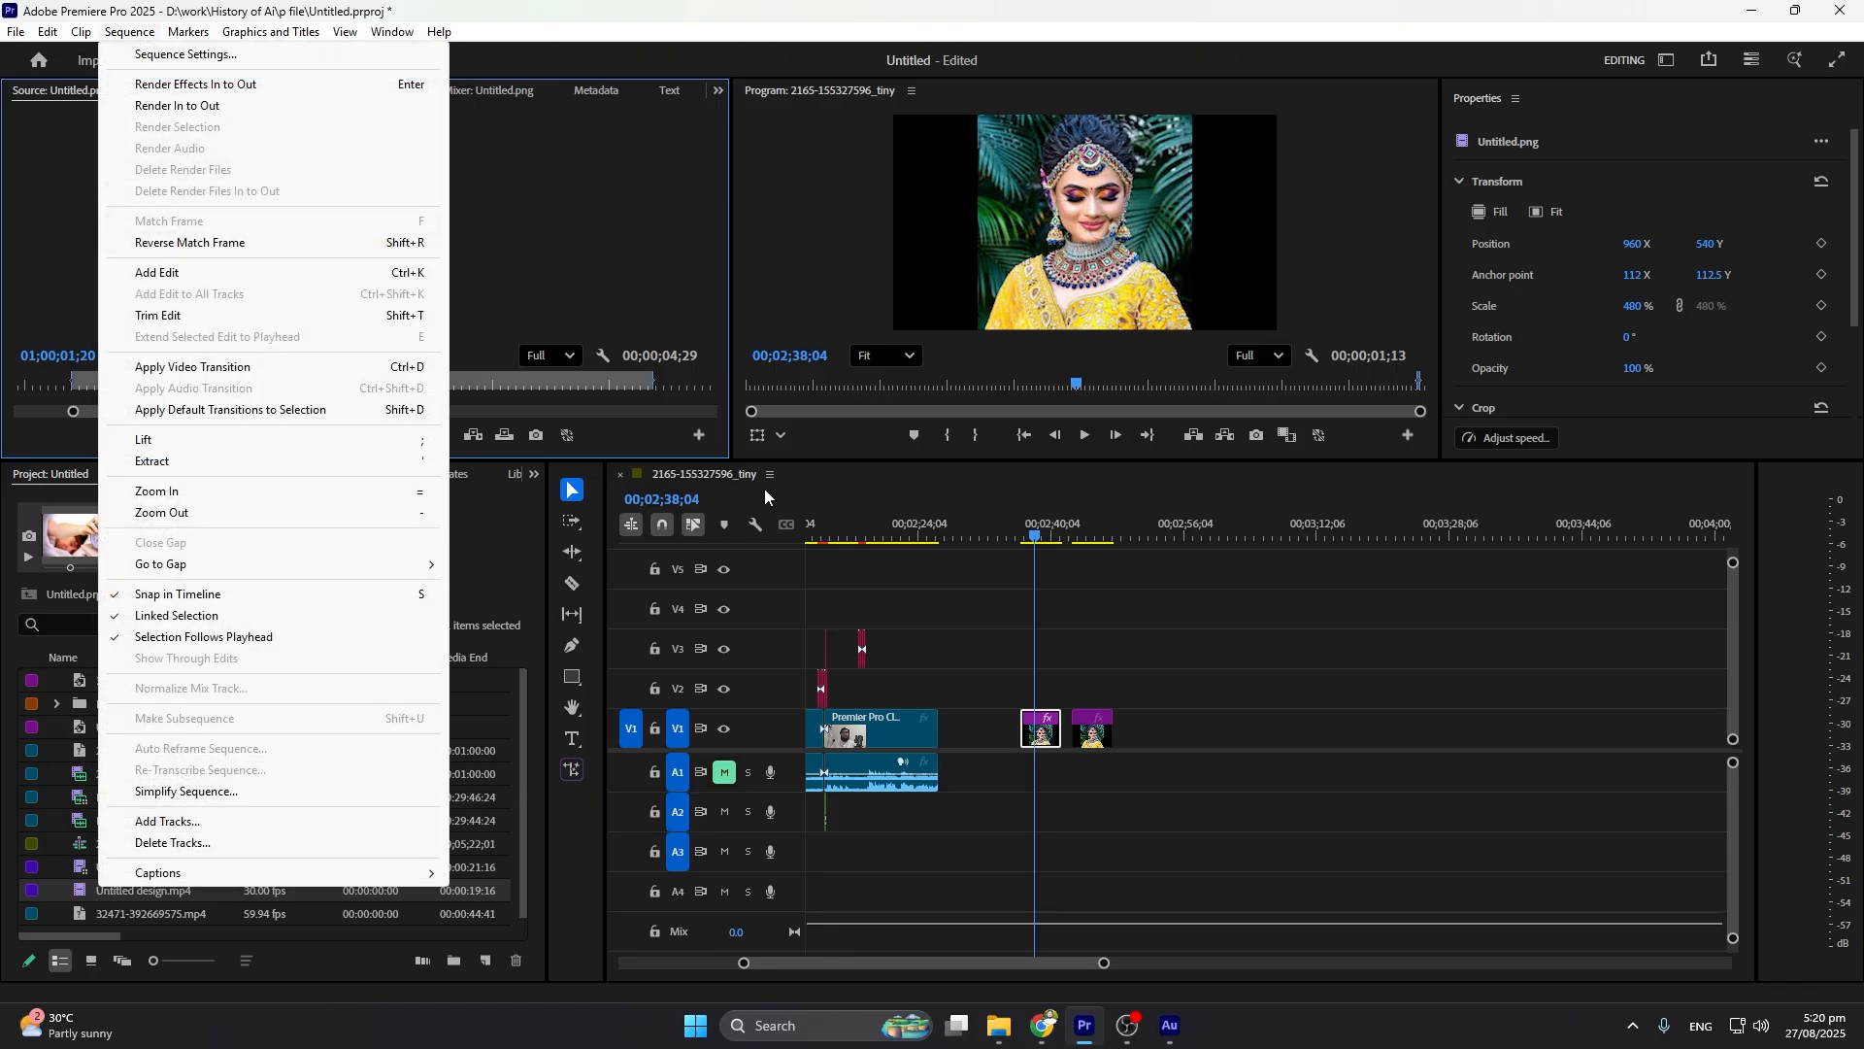
left_click(1157, 659)
left_click(1044, 730)
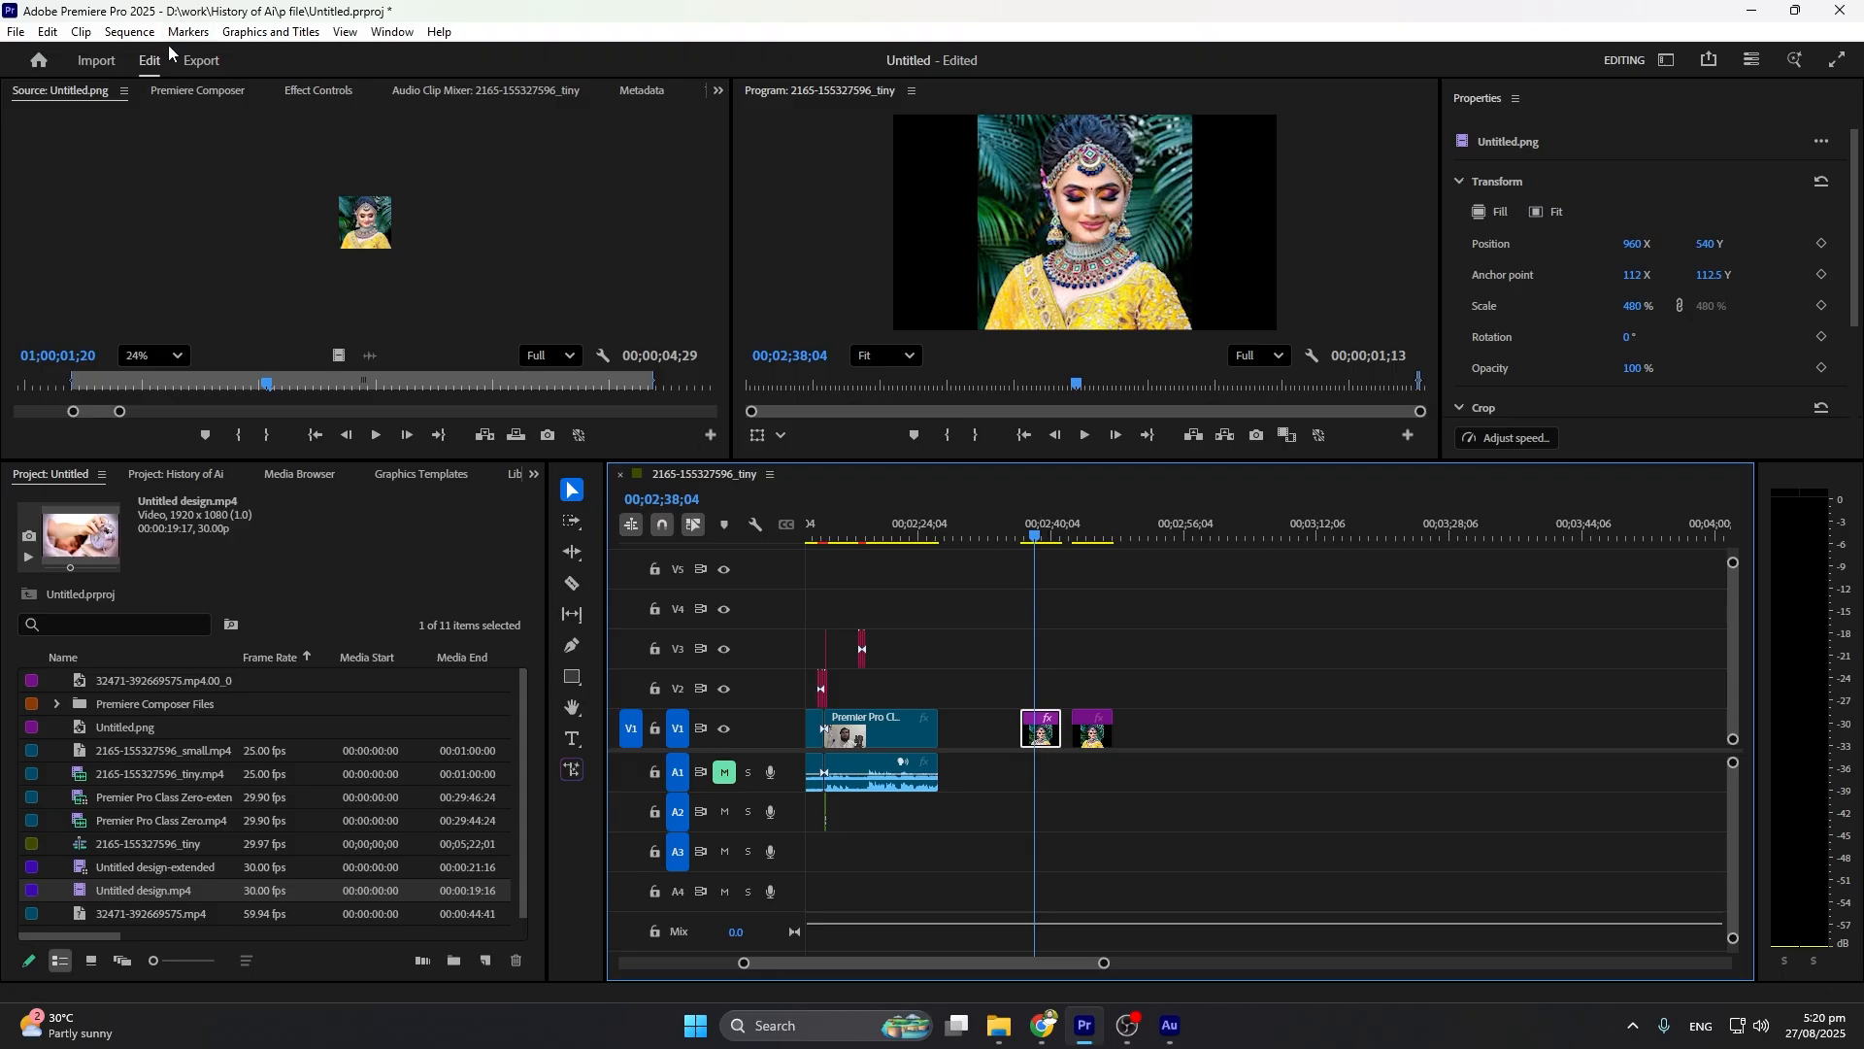
left_click(136, 32)
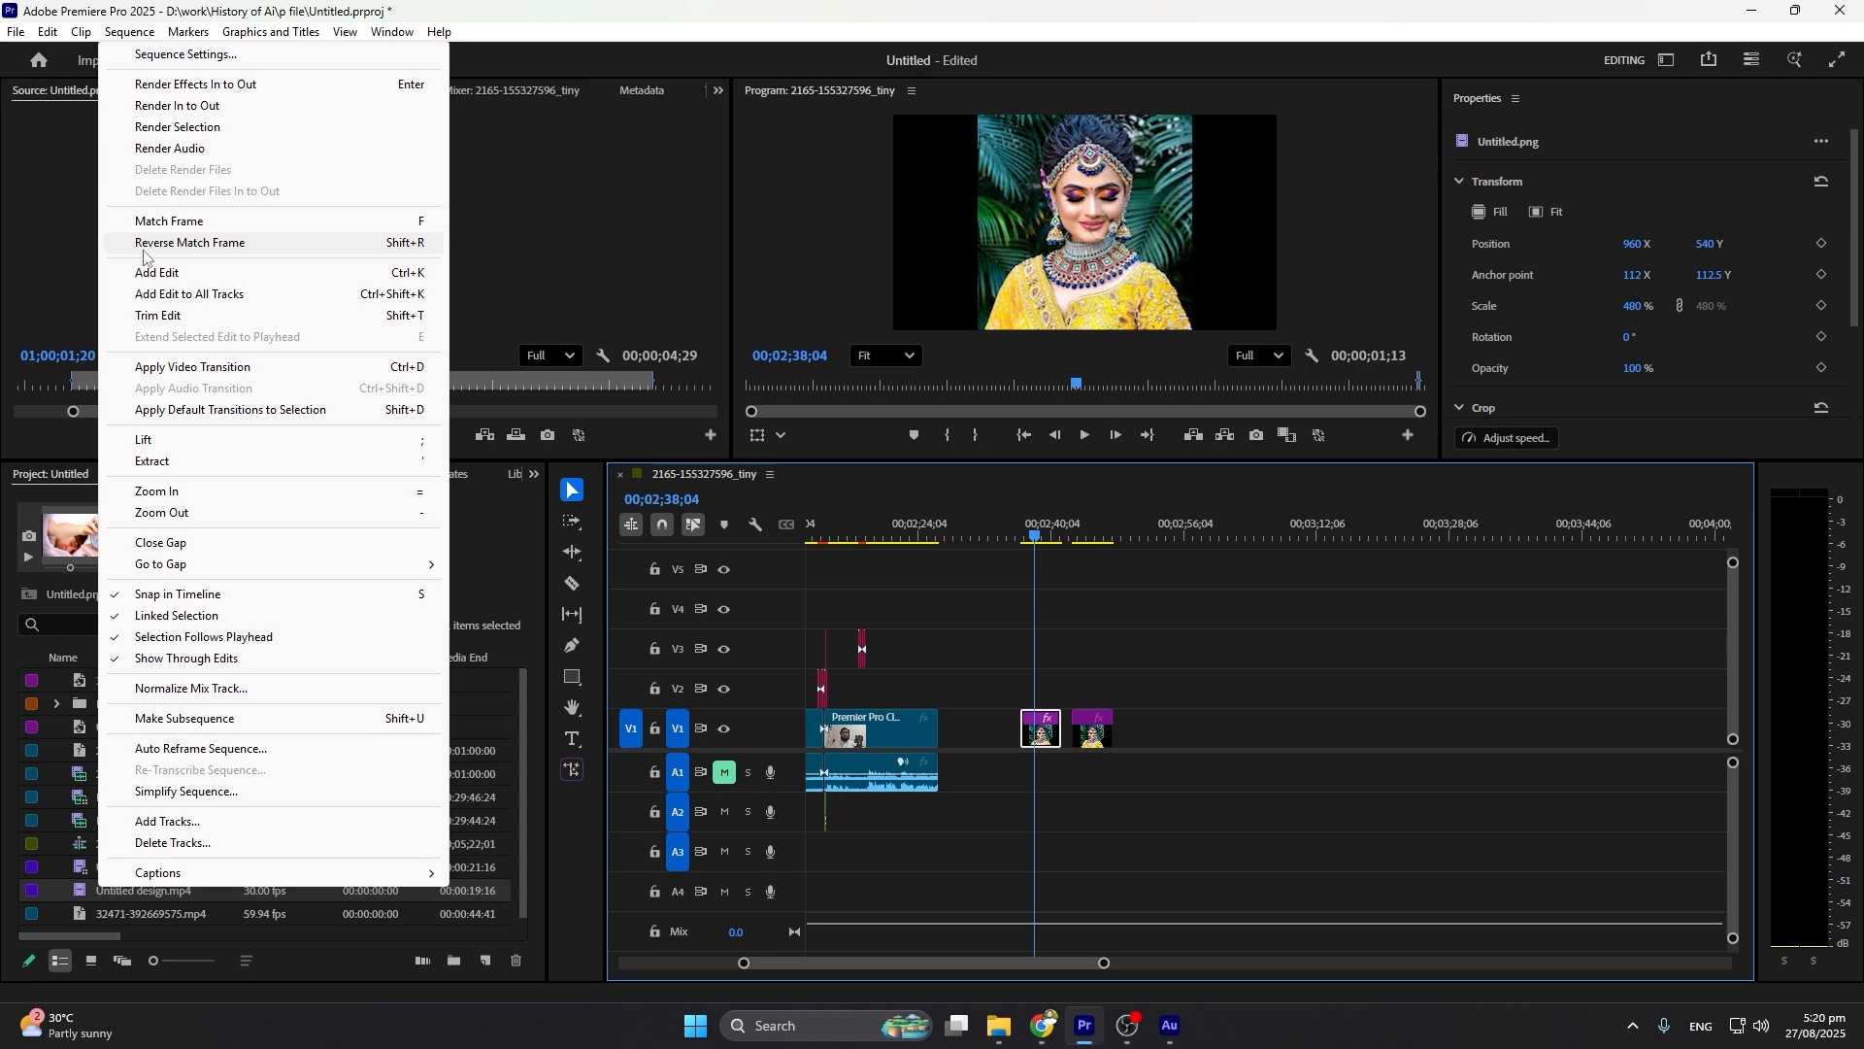
left_click(186, 244)
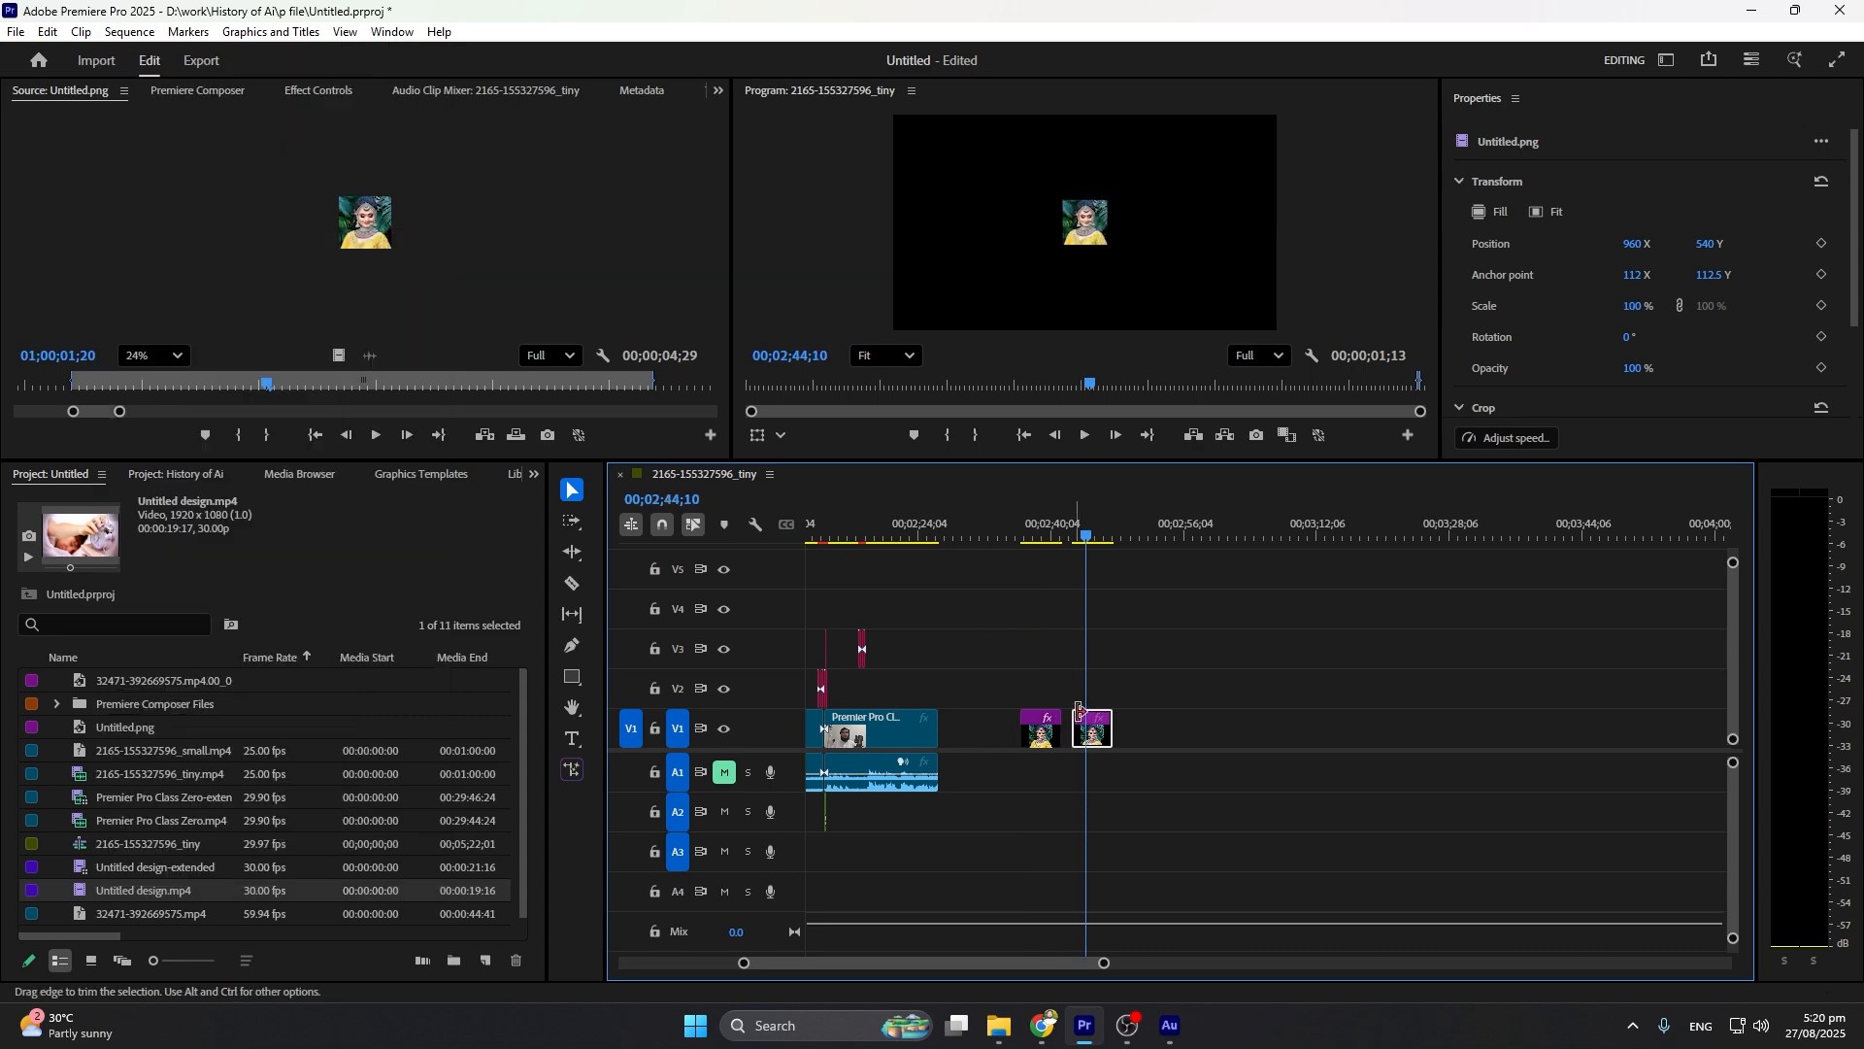
Split the second Premier Pro Class Zero.mp4 clip at 00;02;21;19 with Add Edit, and undo the cut
left_click(129, 31)
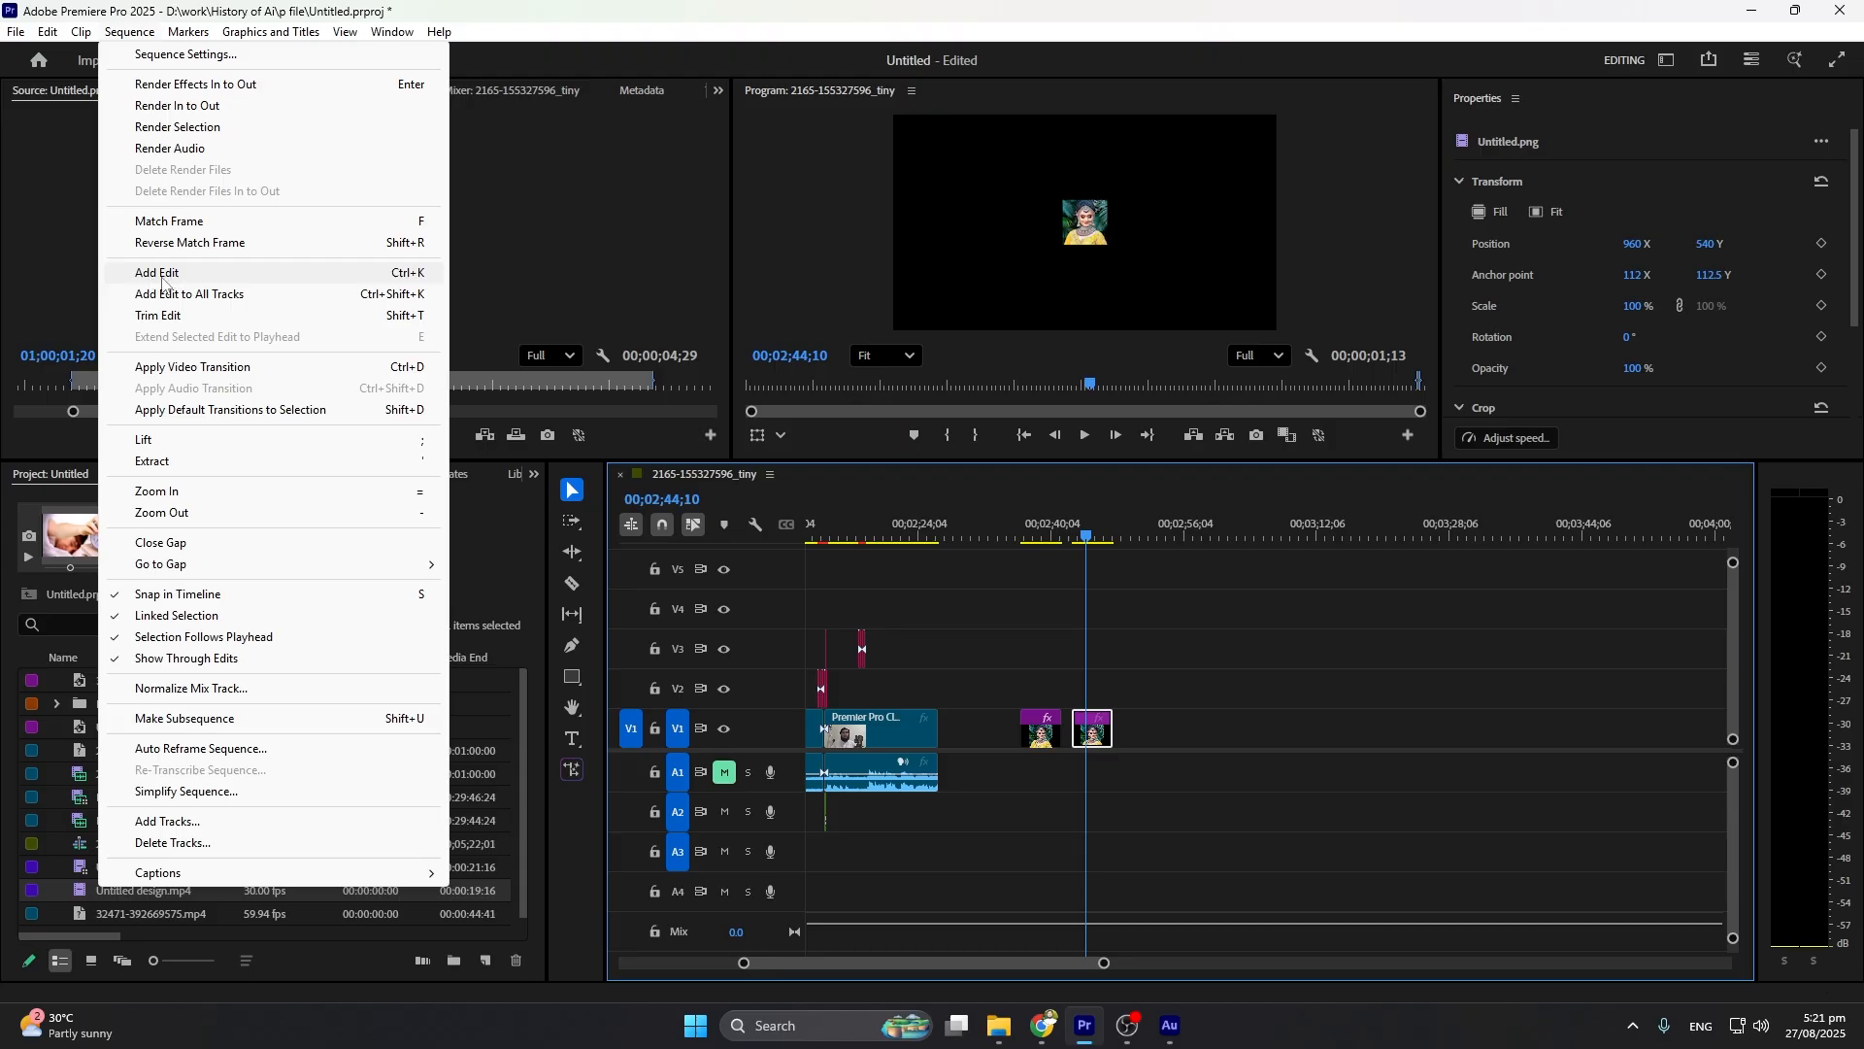
left_click(901, 539)
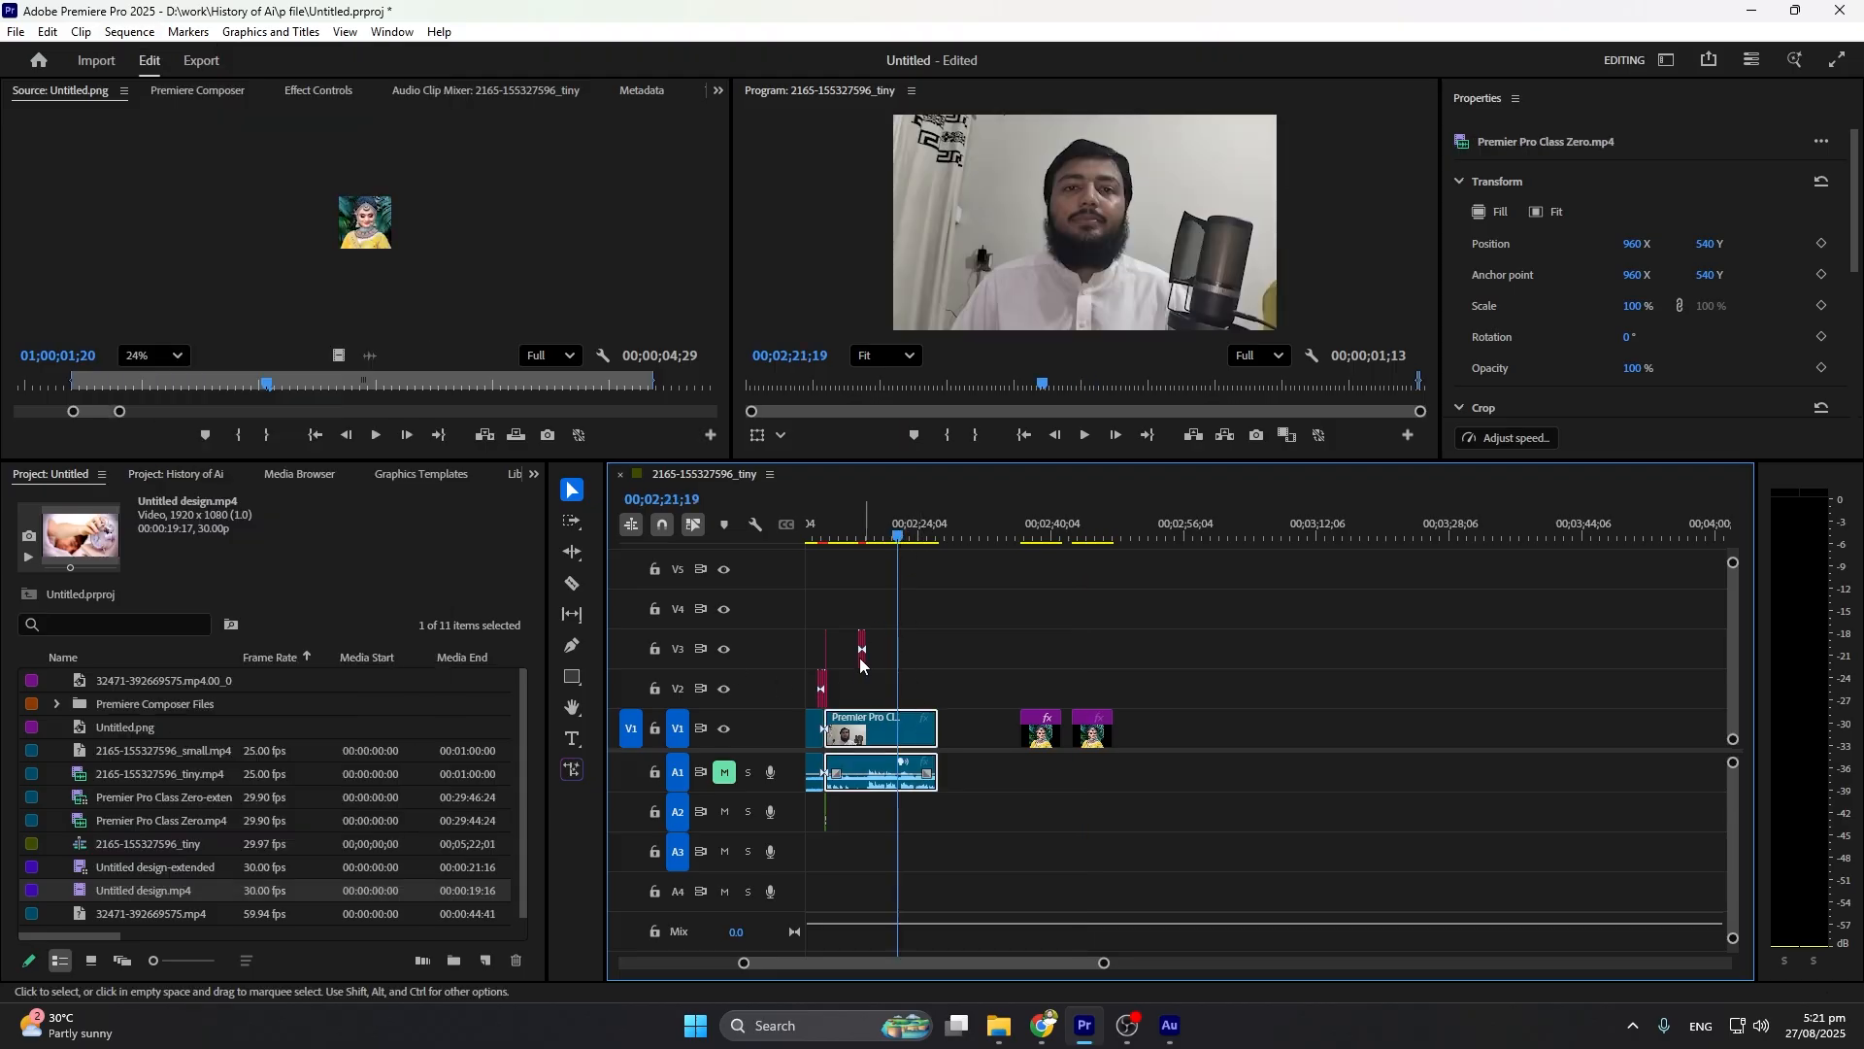
left_click(129, 32)
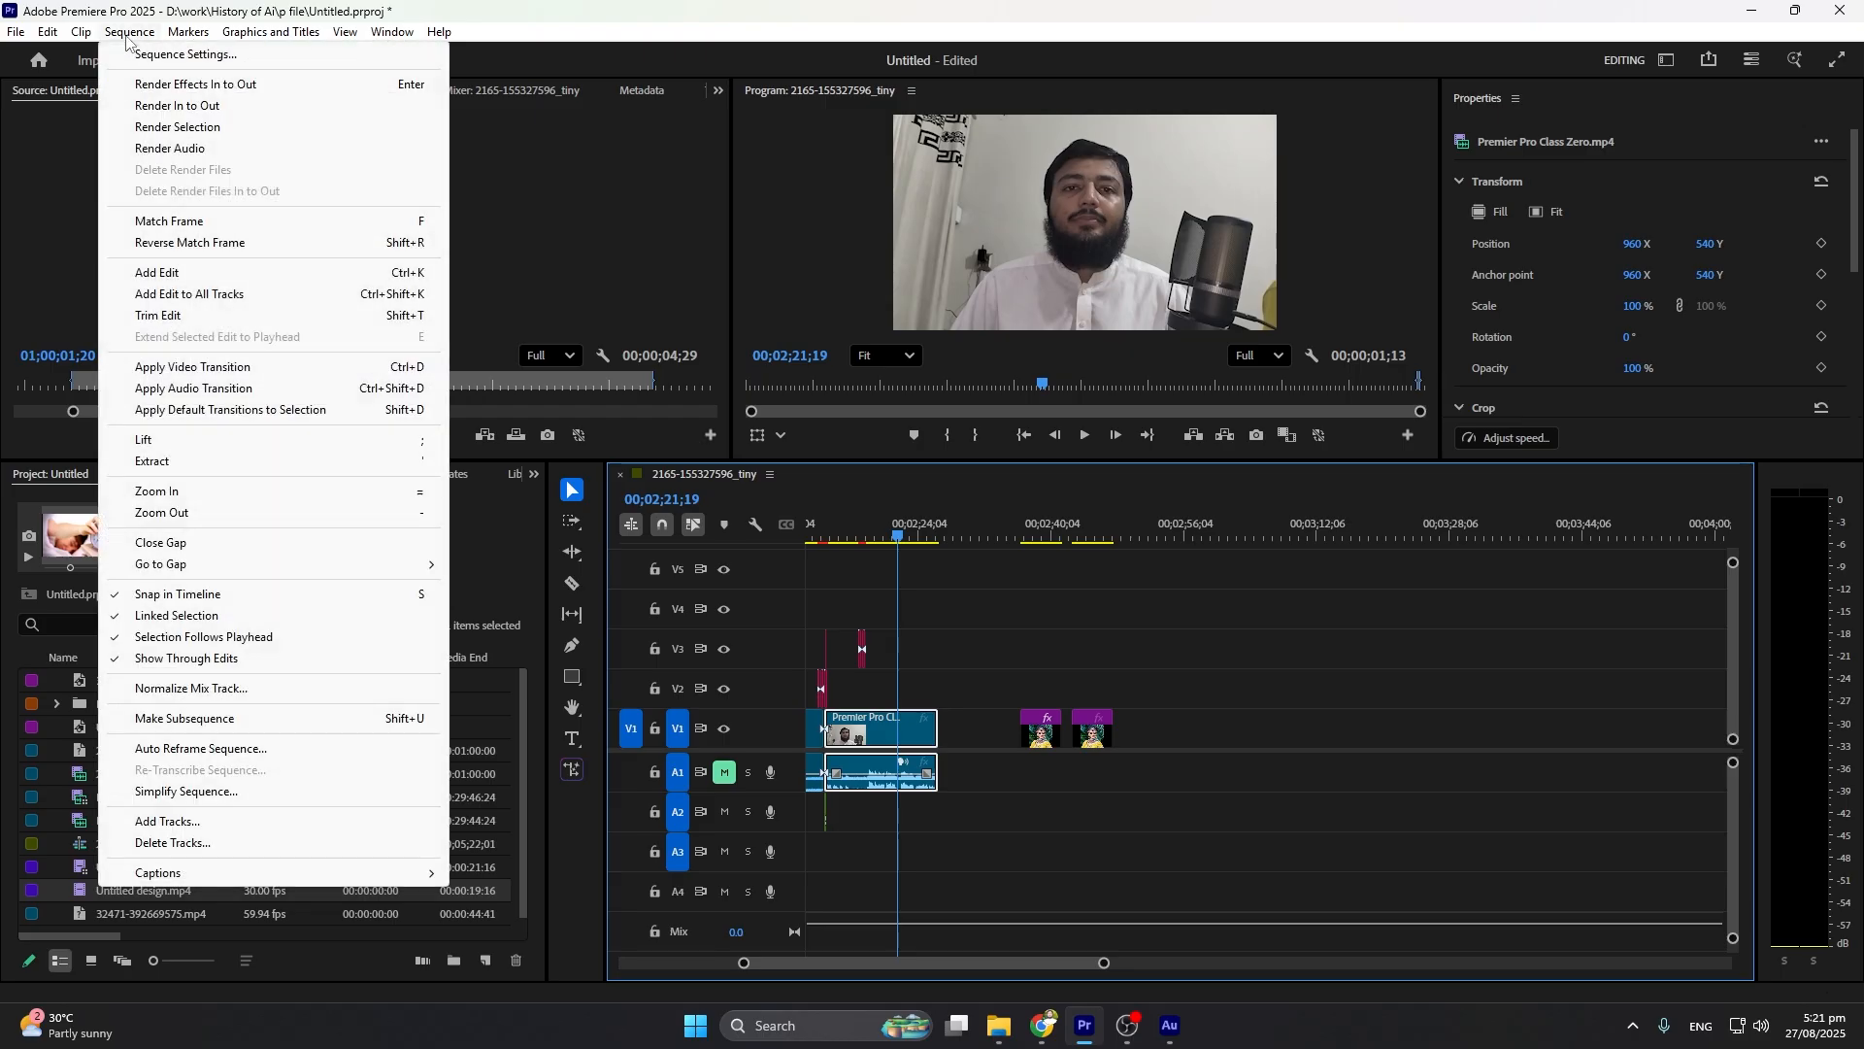
left_click(158, 274)
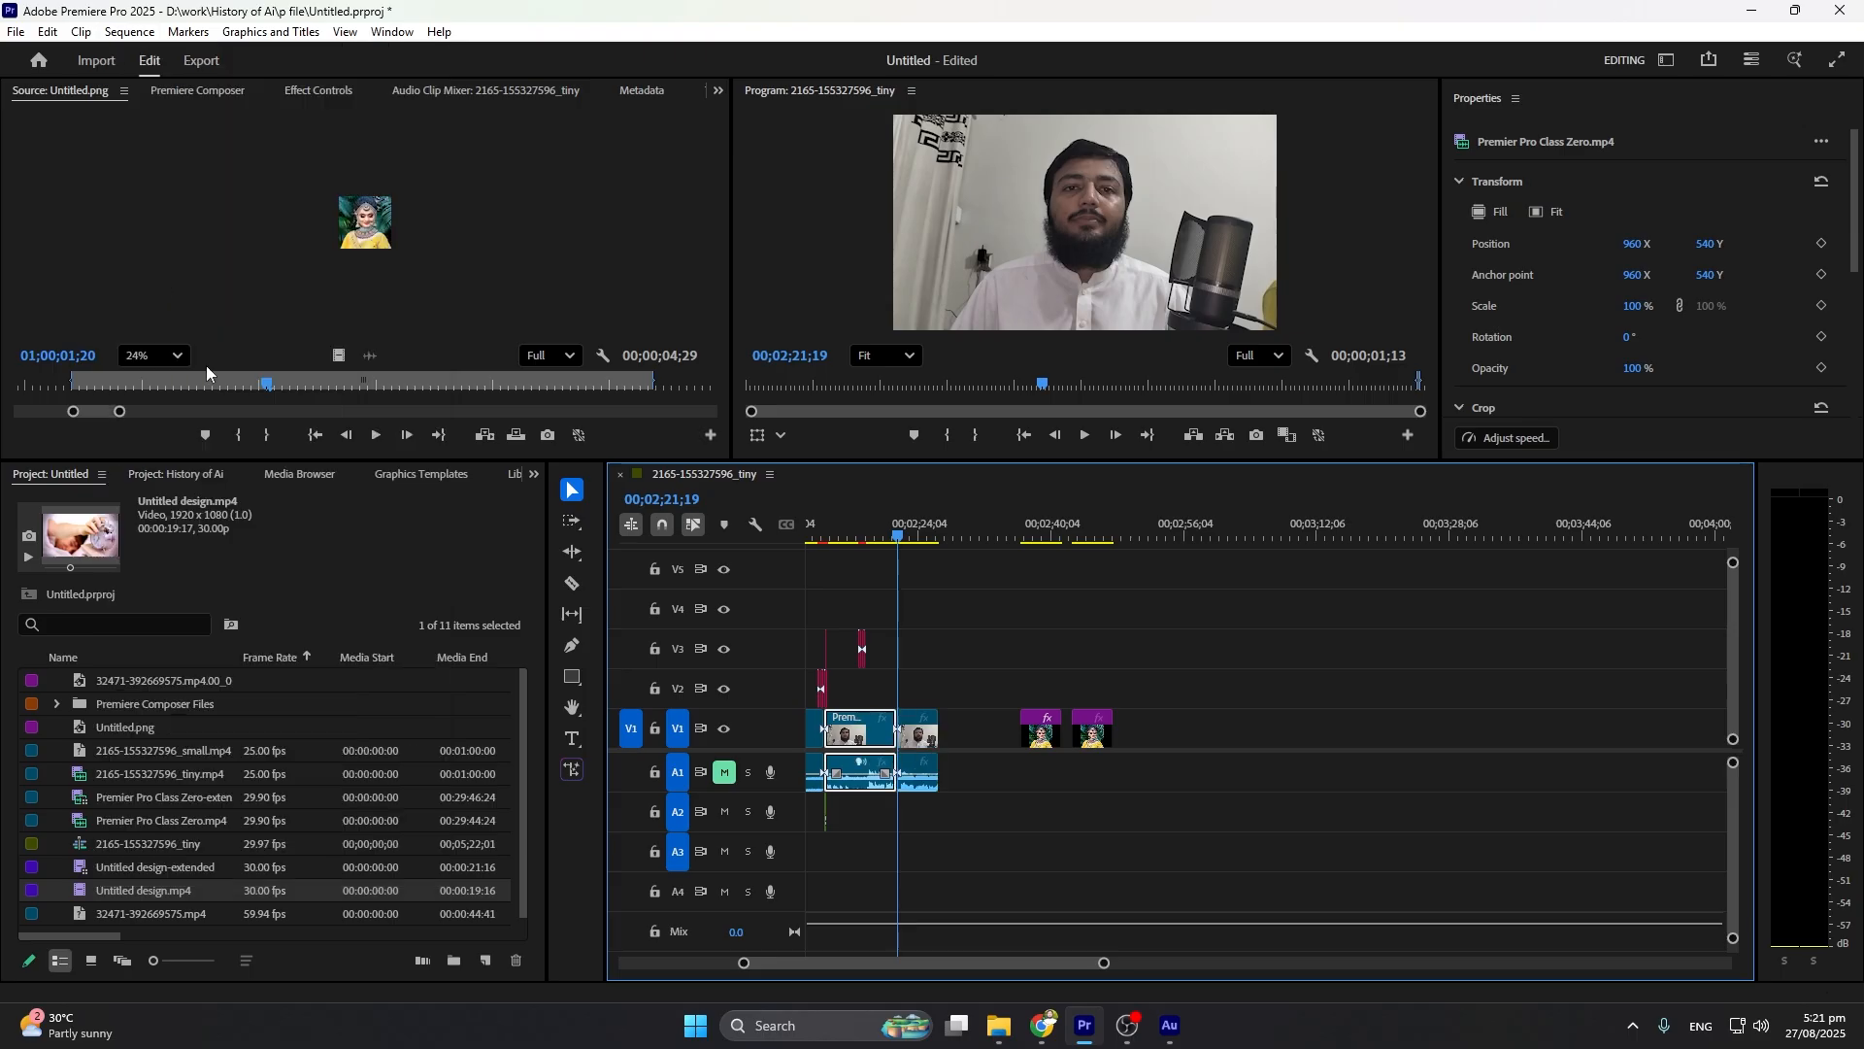
scroll(893, 697, "up", 4)
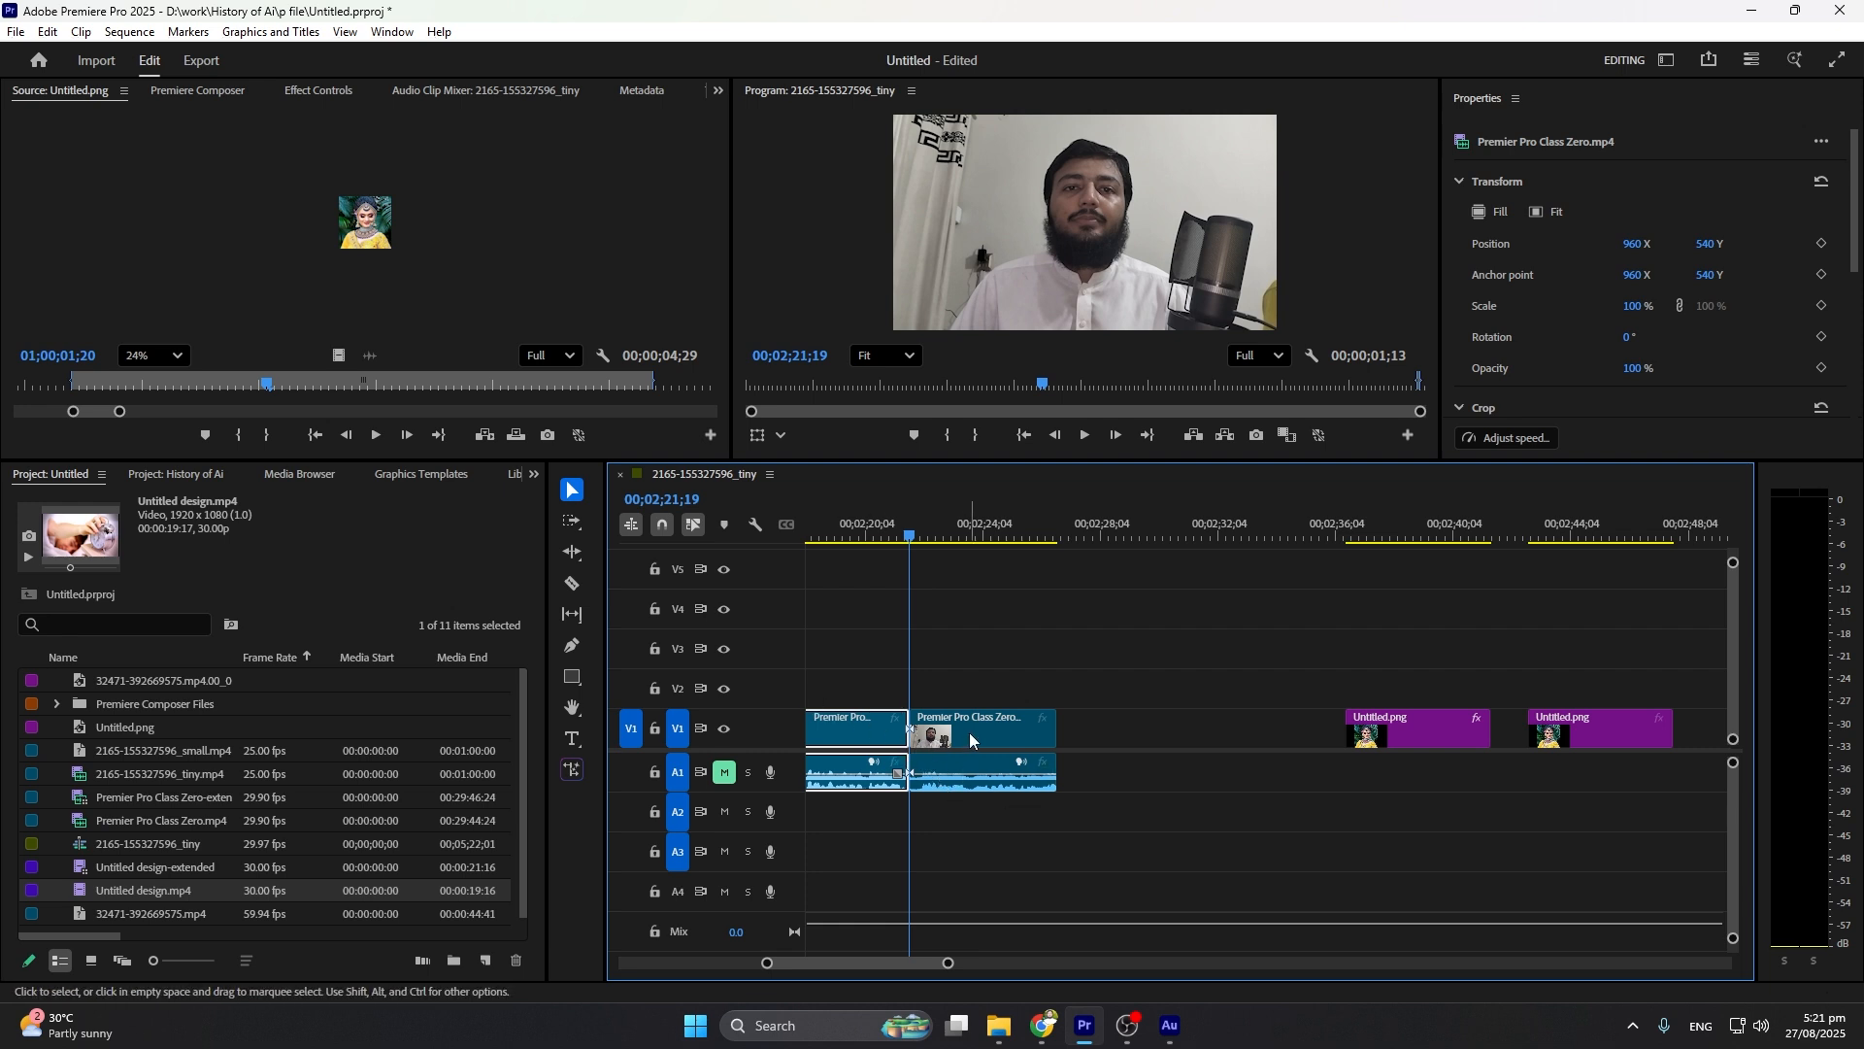
key("ctrl+z")
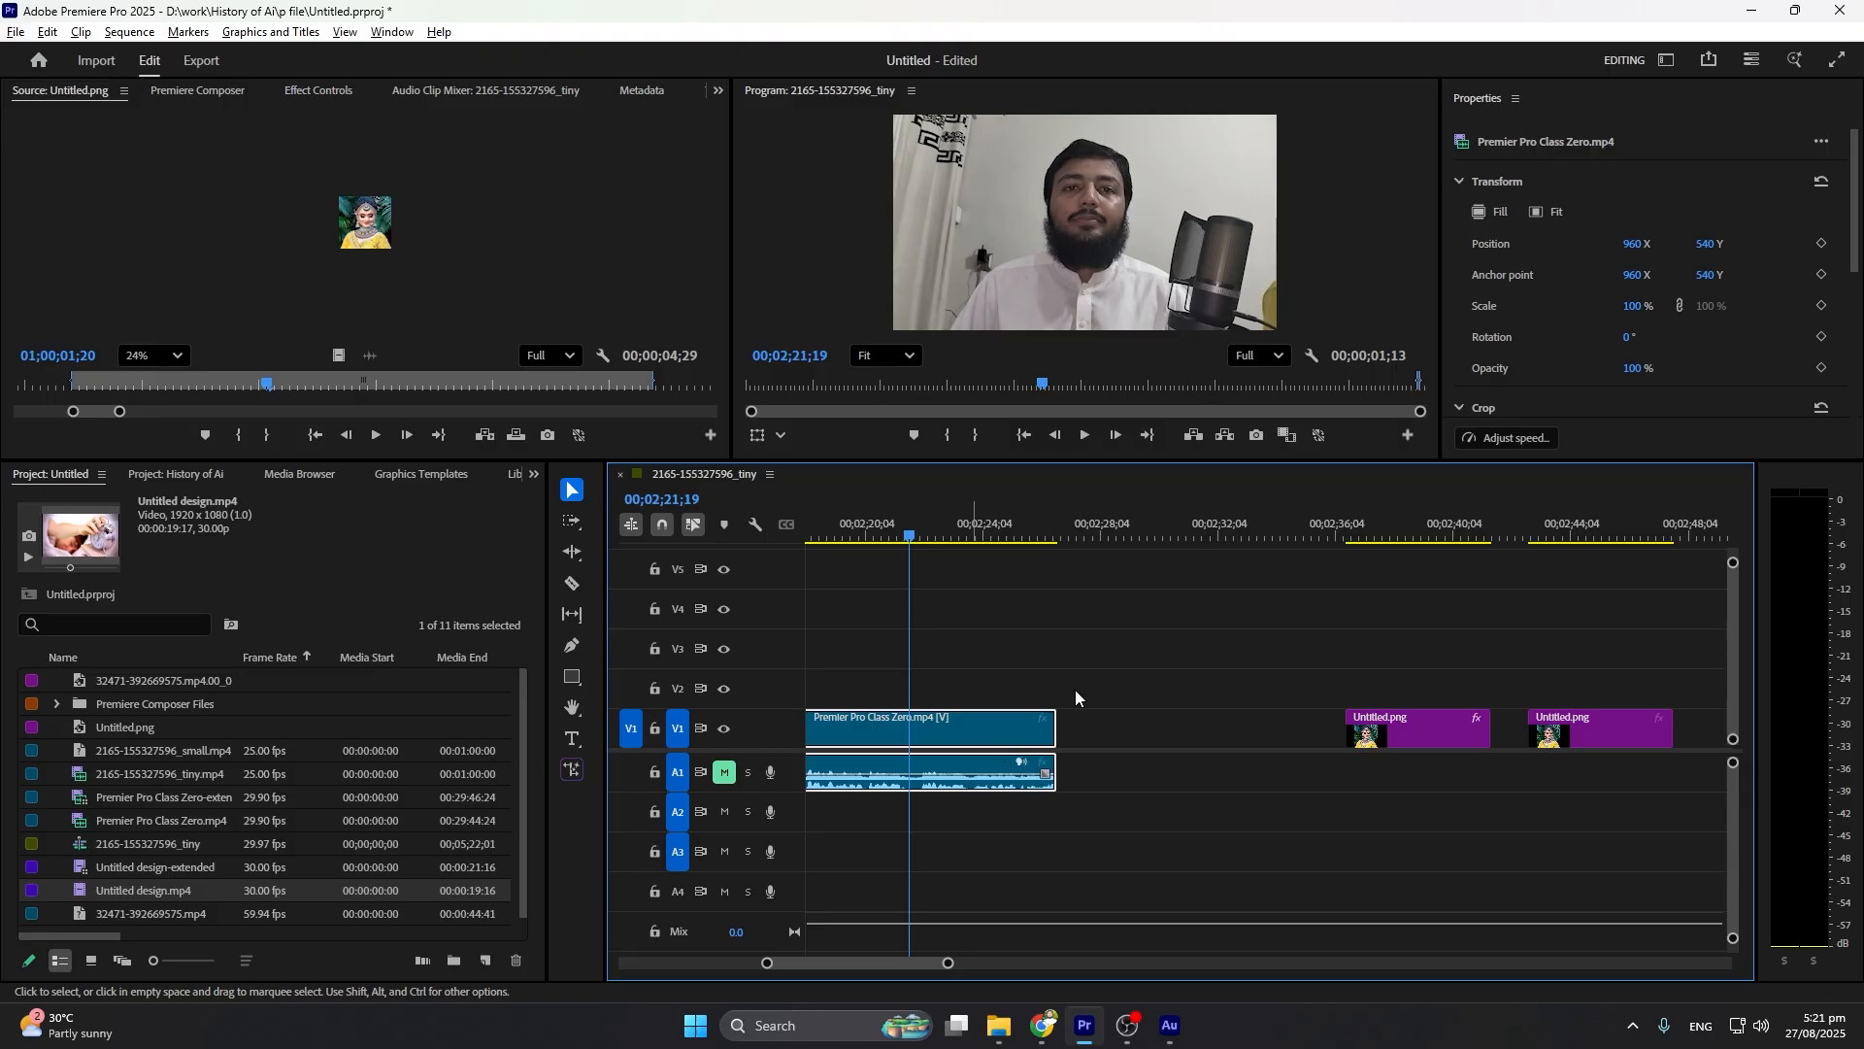
Ripple trim the previous edit to the playhead at 00;02;14;06 in the second talking clip, and undo the trim
left_click(1004, 660)
scroll(1005, 658, "up", 3)
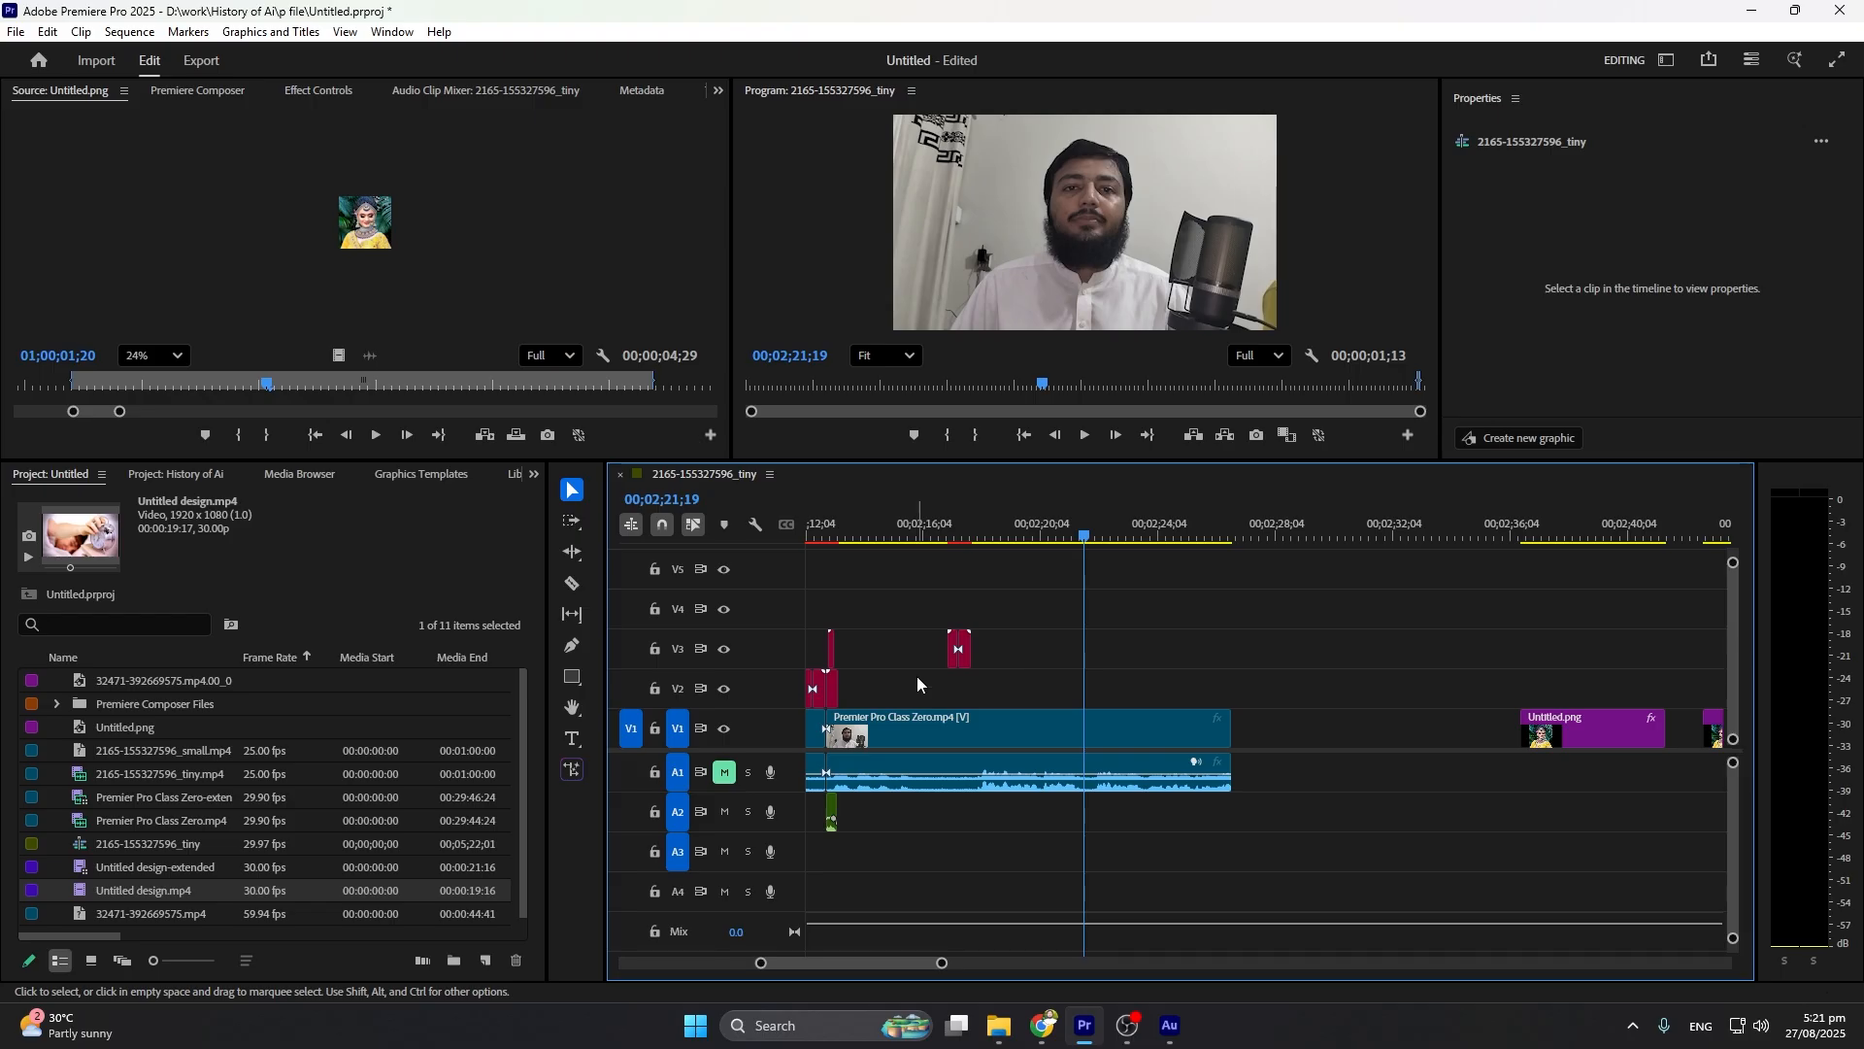
left_click(866, 540)
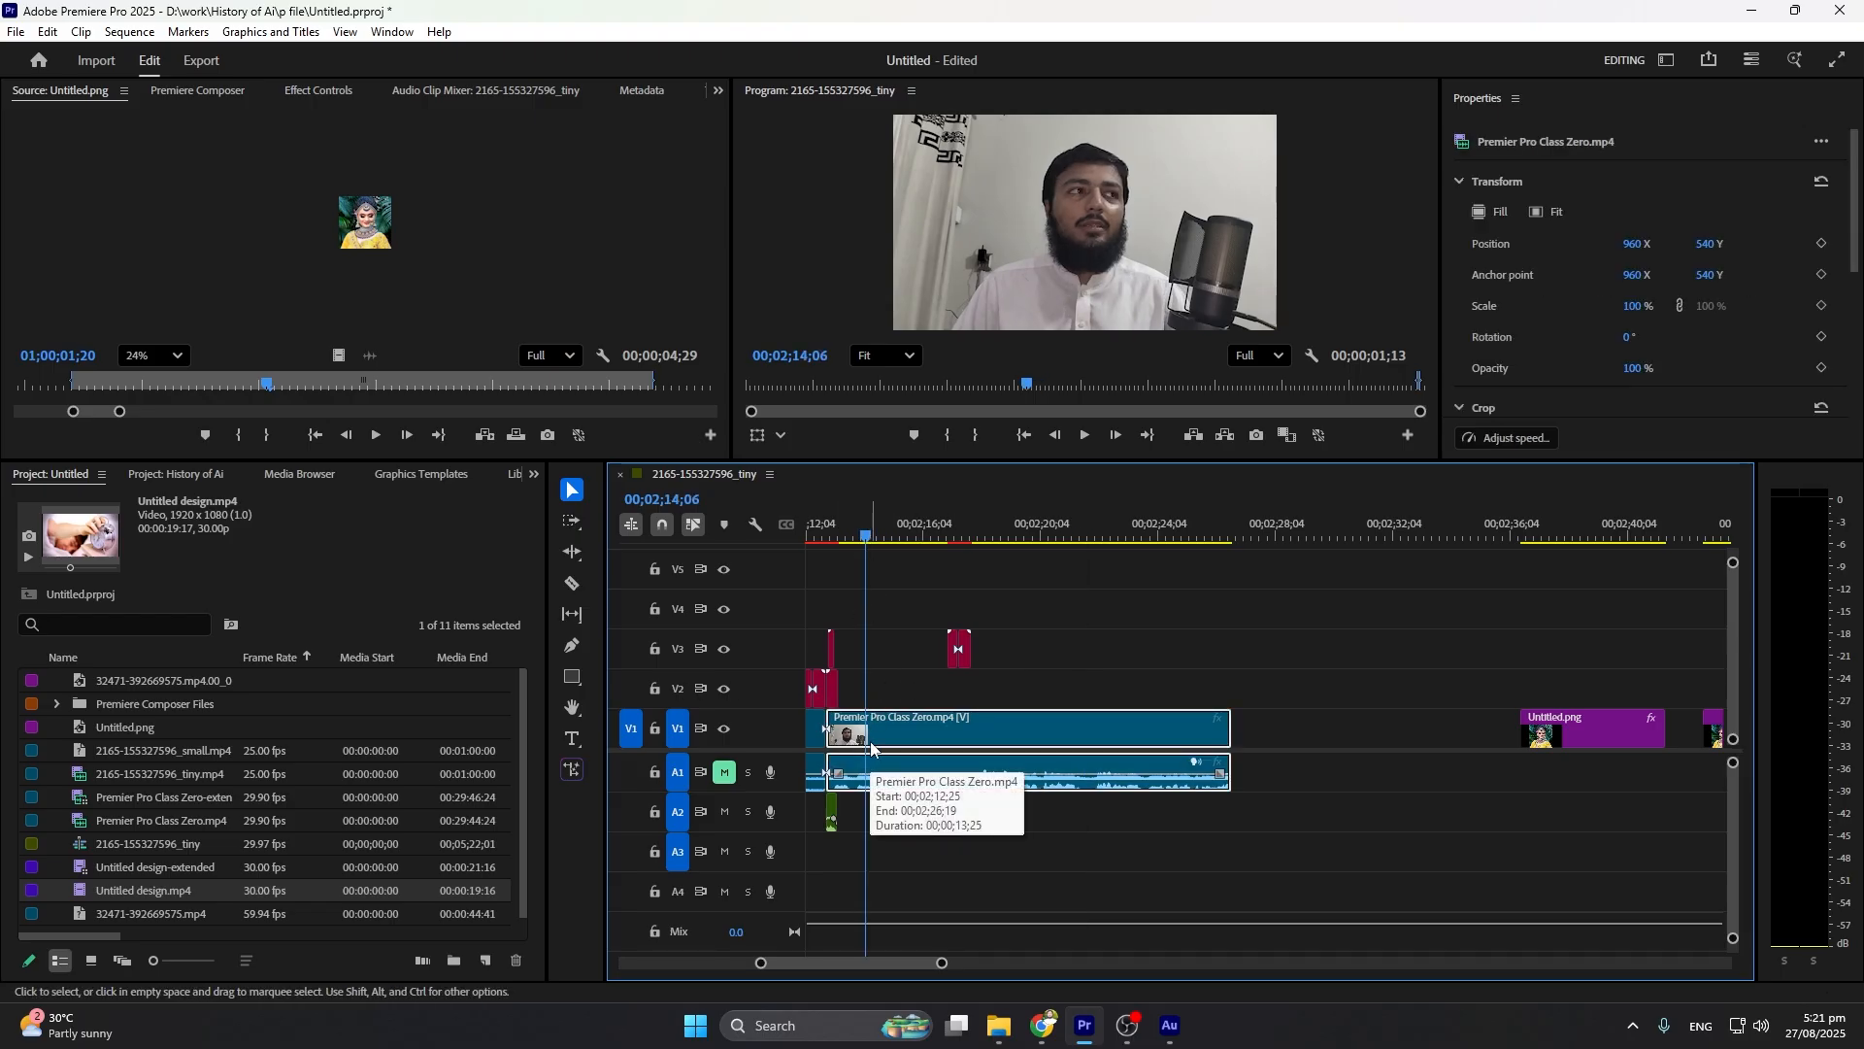
key("q")
key("ctrl+z")
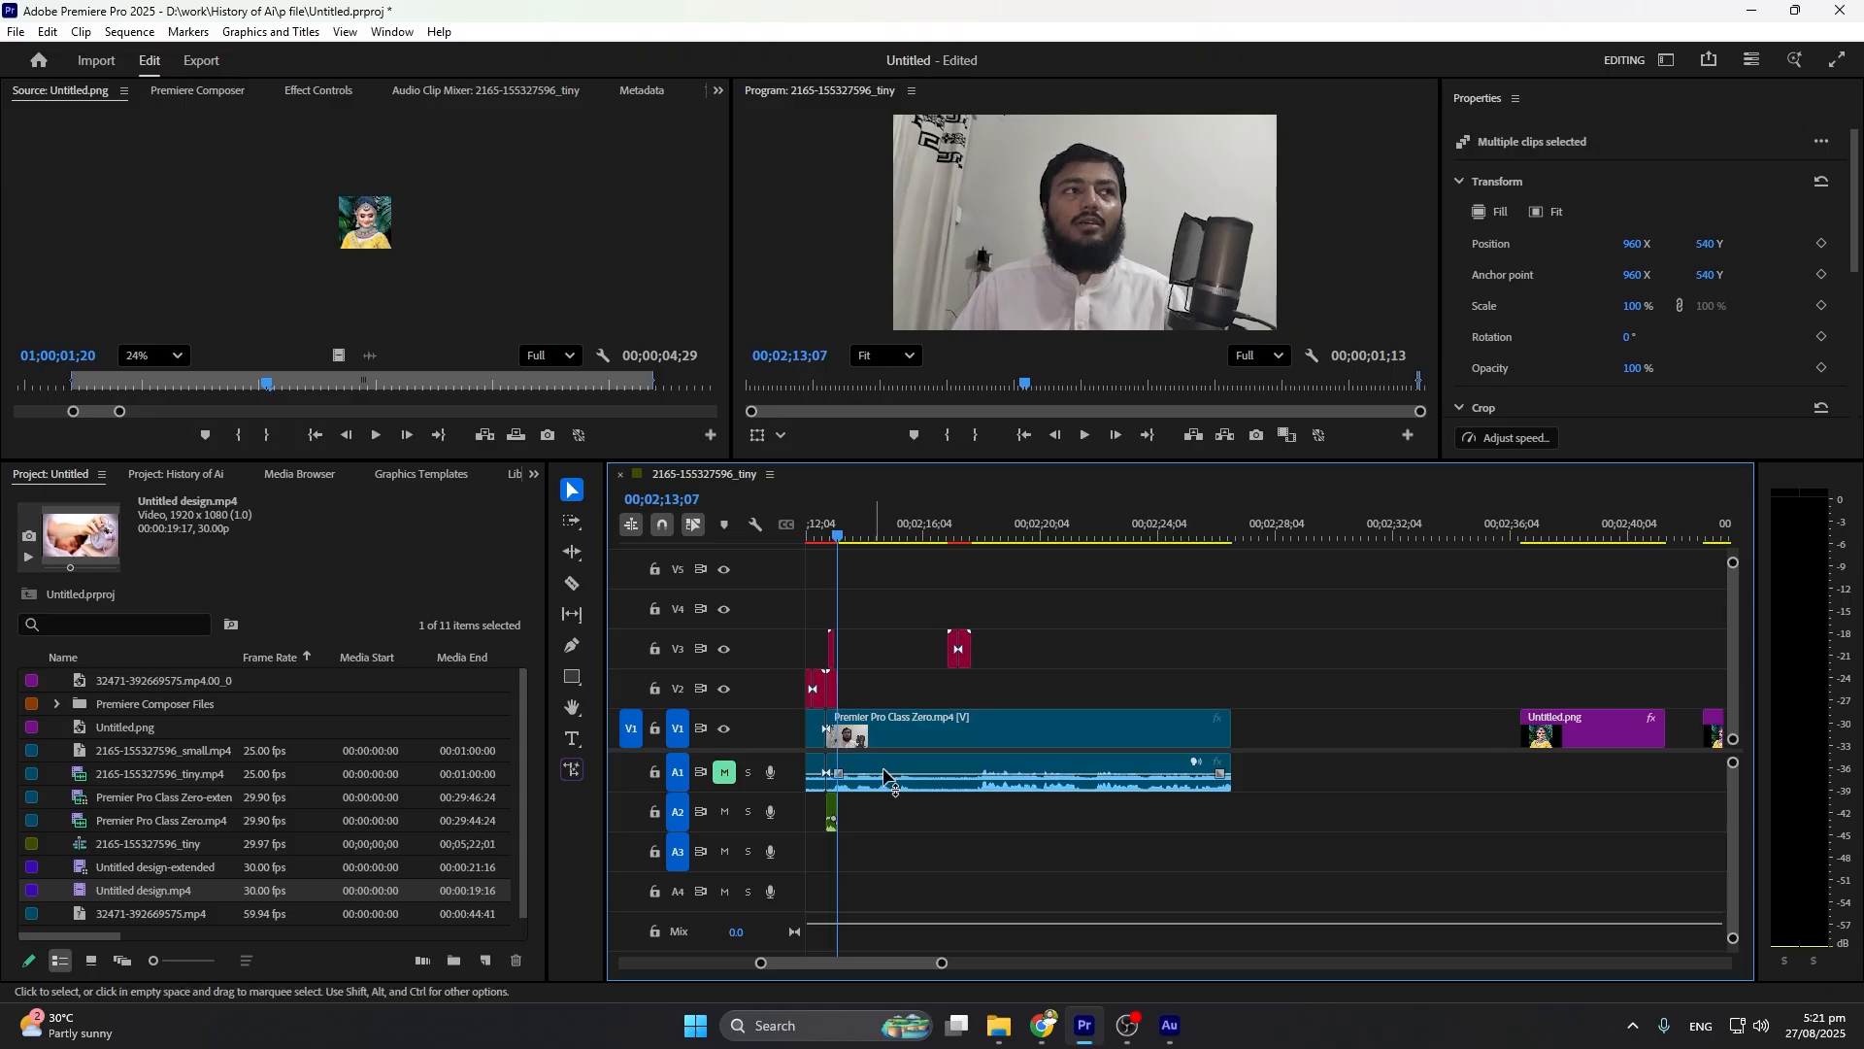
Ripple trim the next edit to the playhead at 00;02;23;13 in the second talking clip, and undo the trim
left_click(1141, 532)
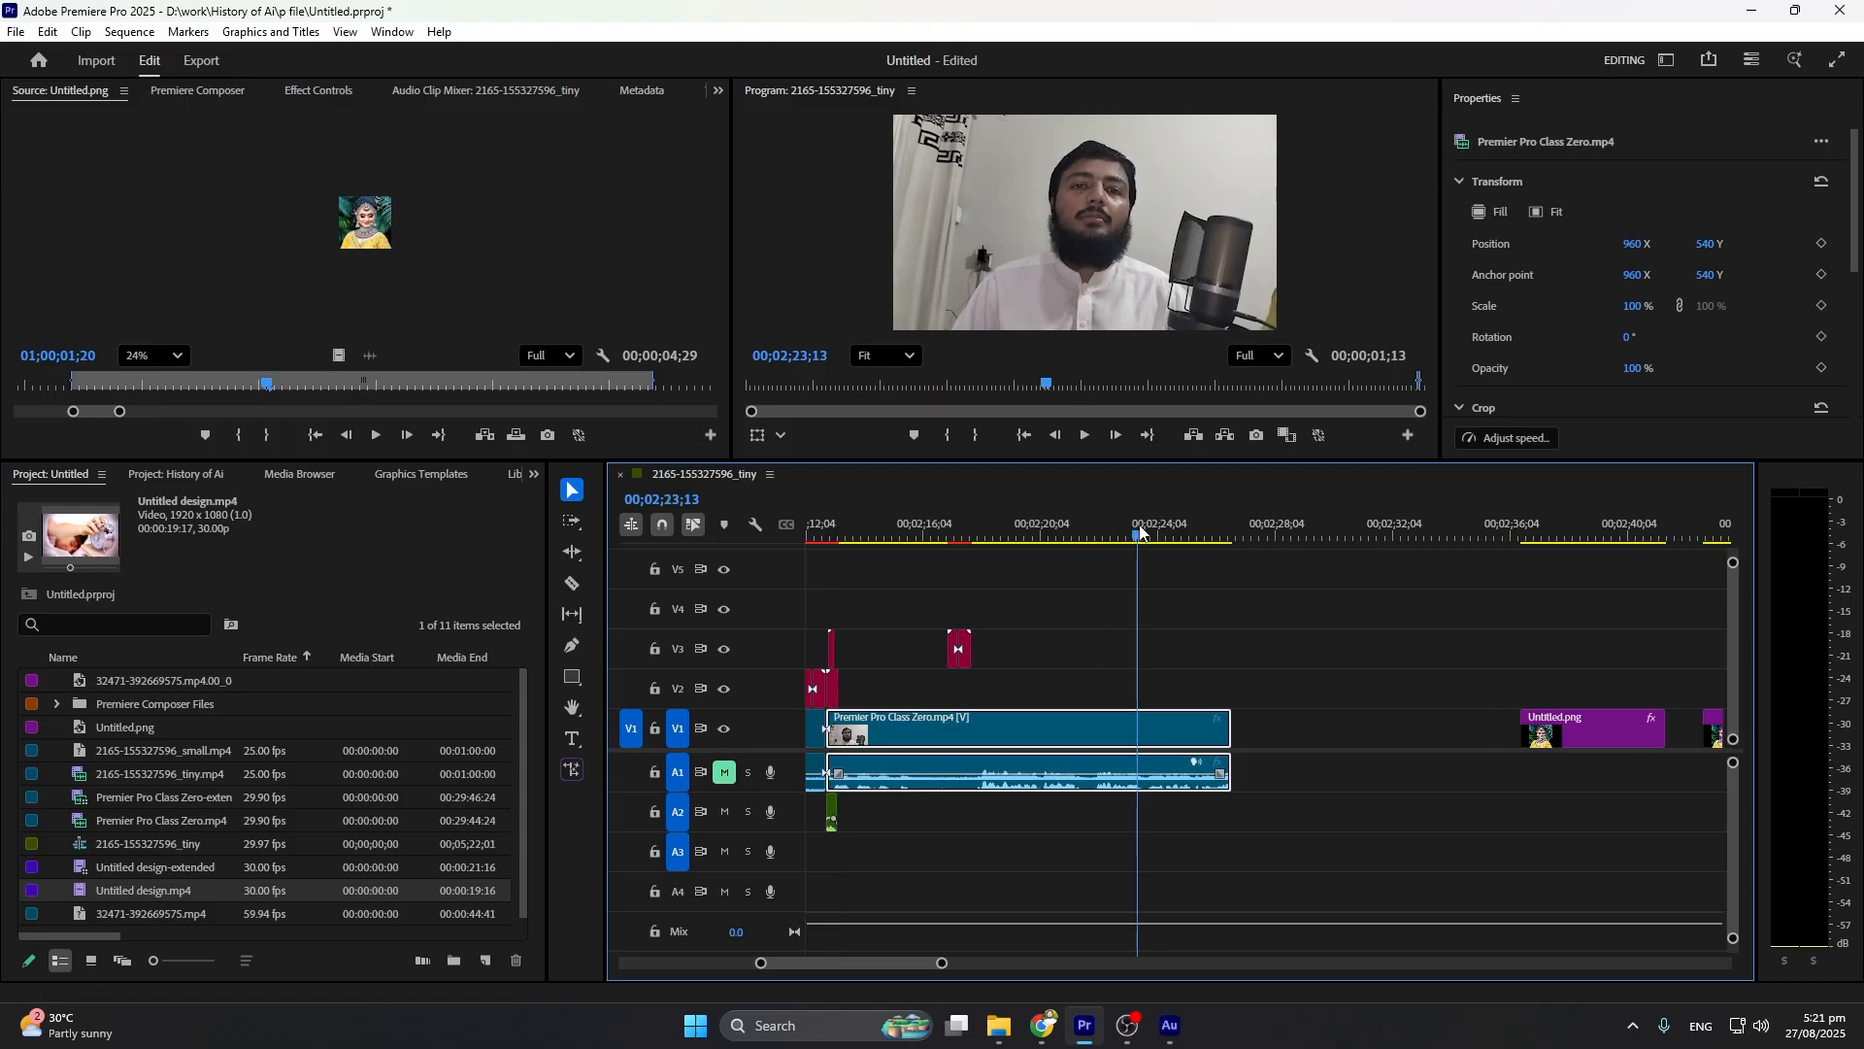
key("w")
key("ctrl+z")
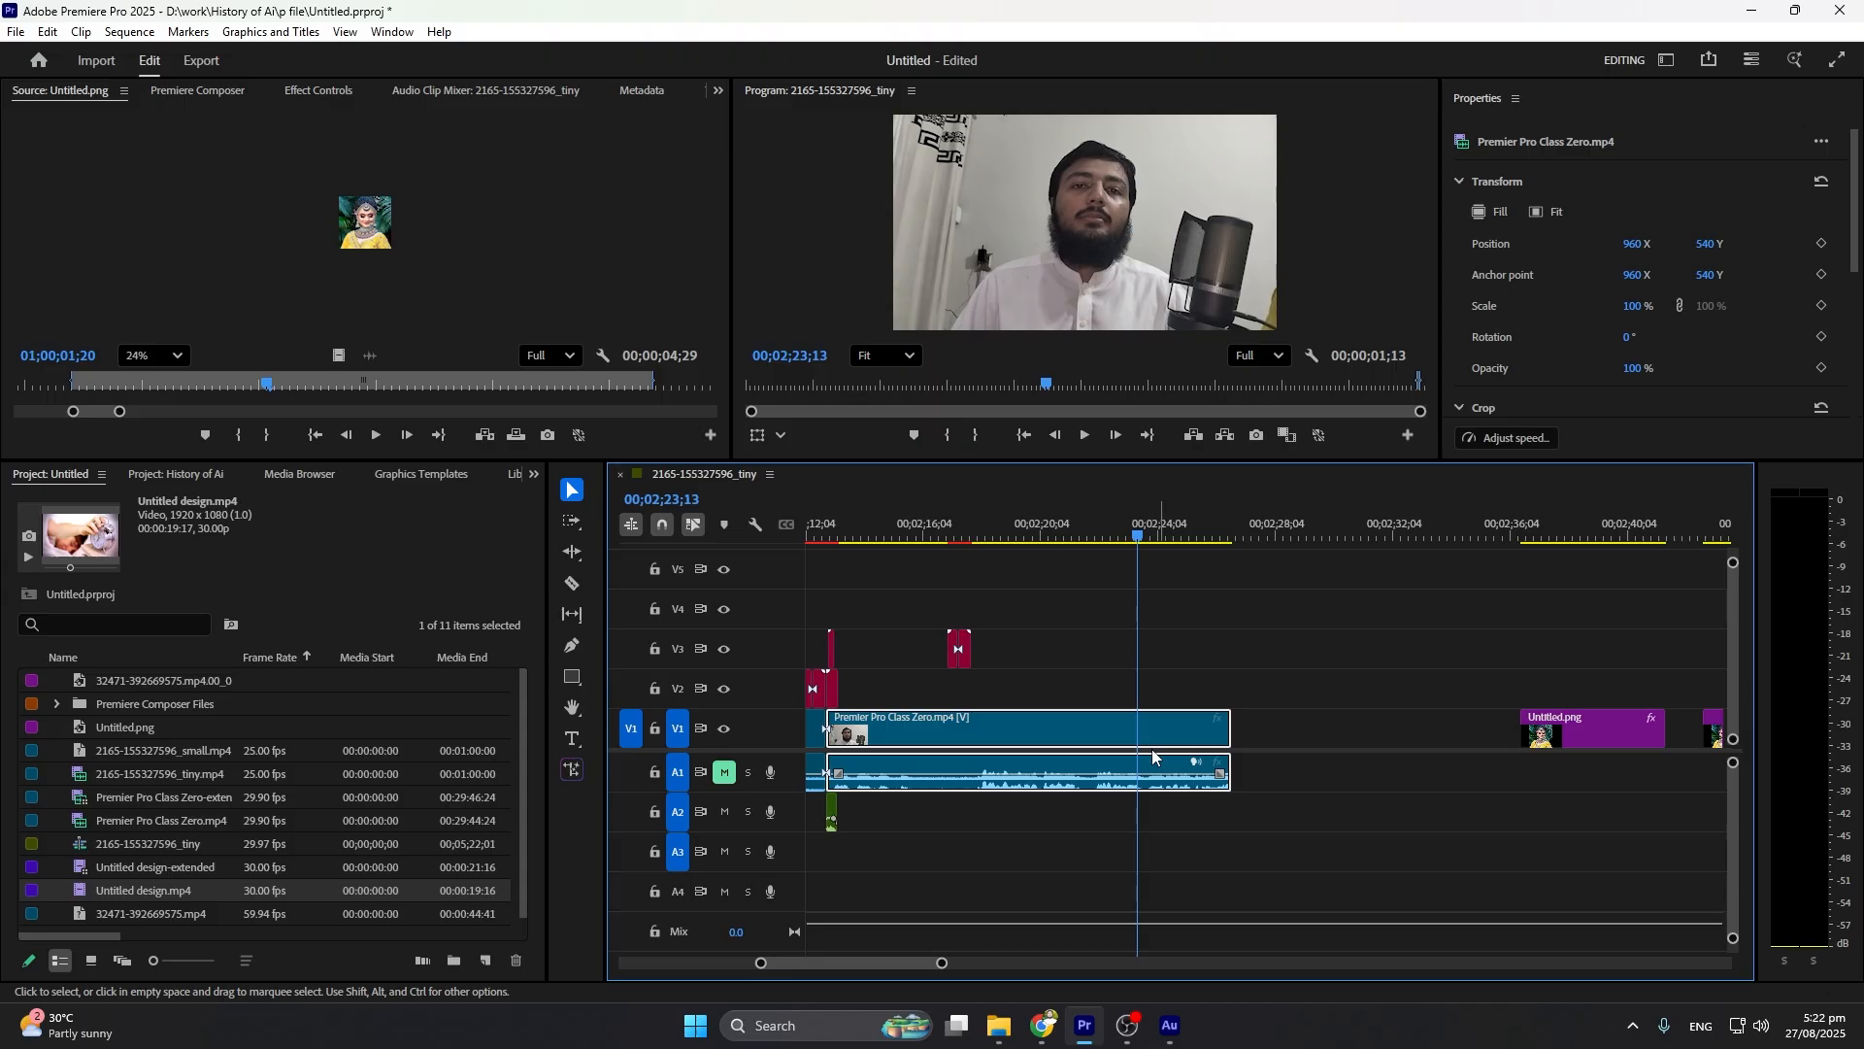
scroll(1145, 747, "up", 2)
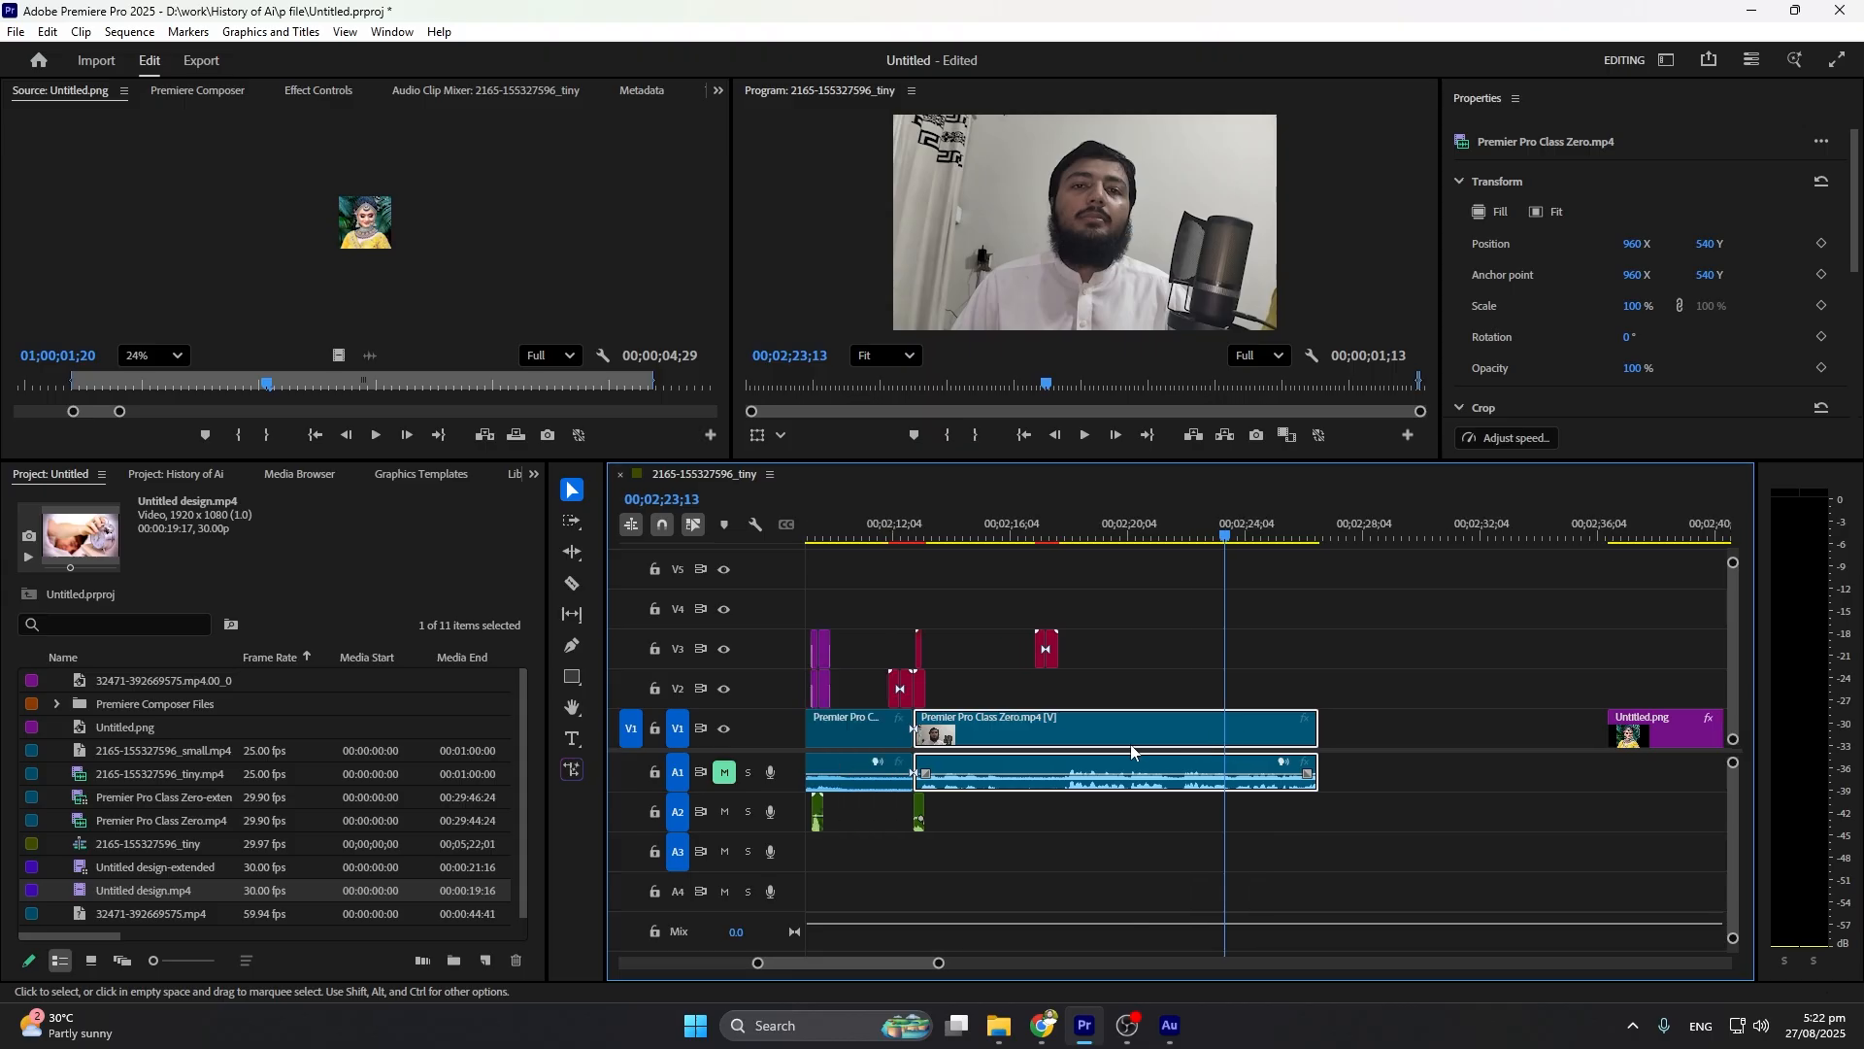
left_click(130, 32)
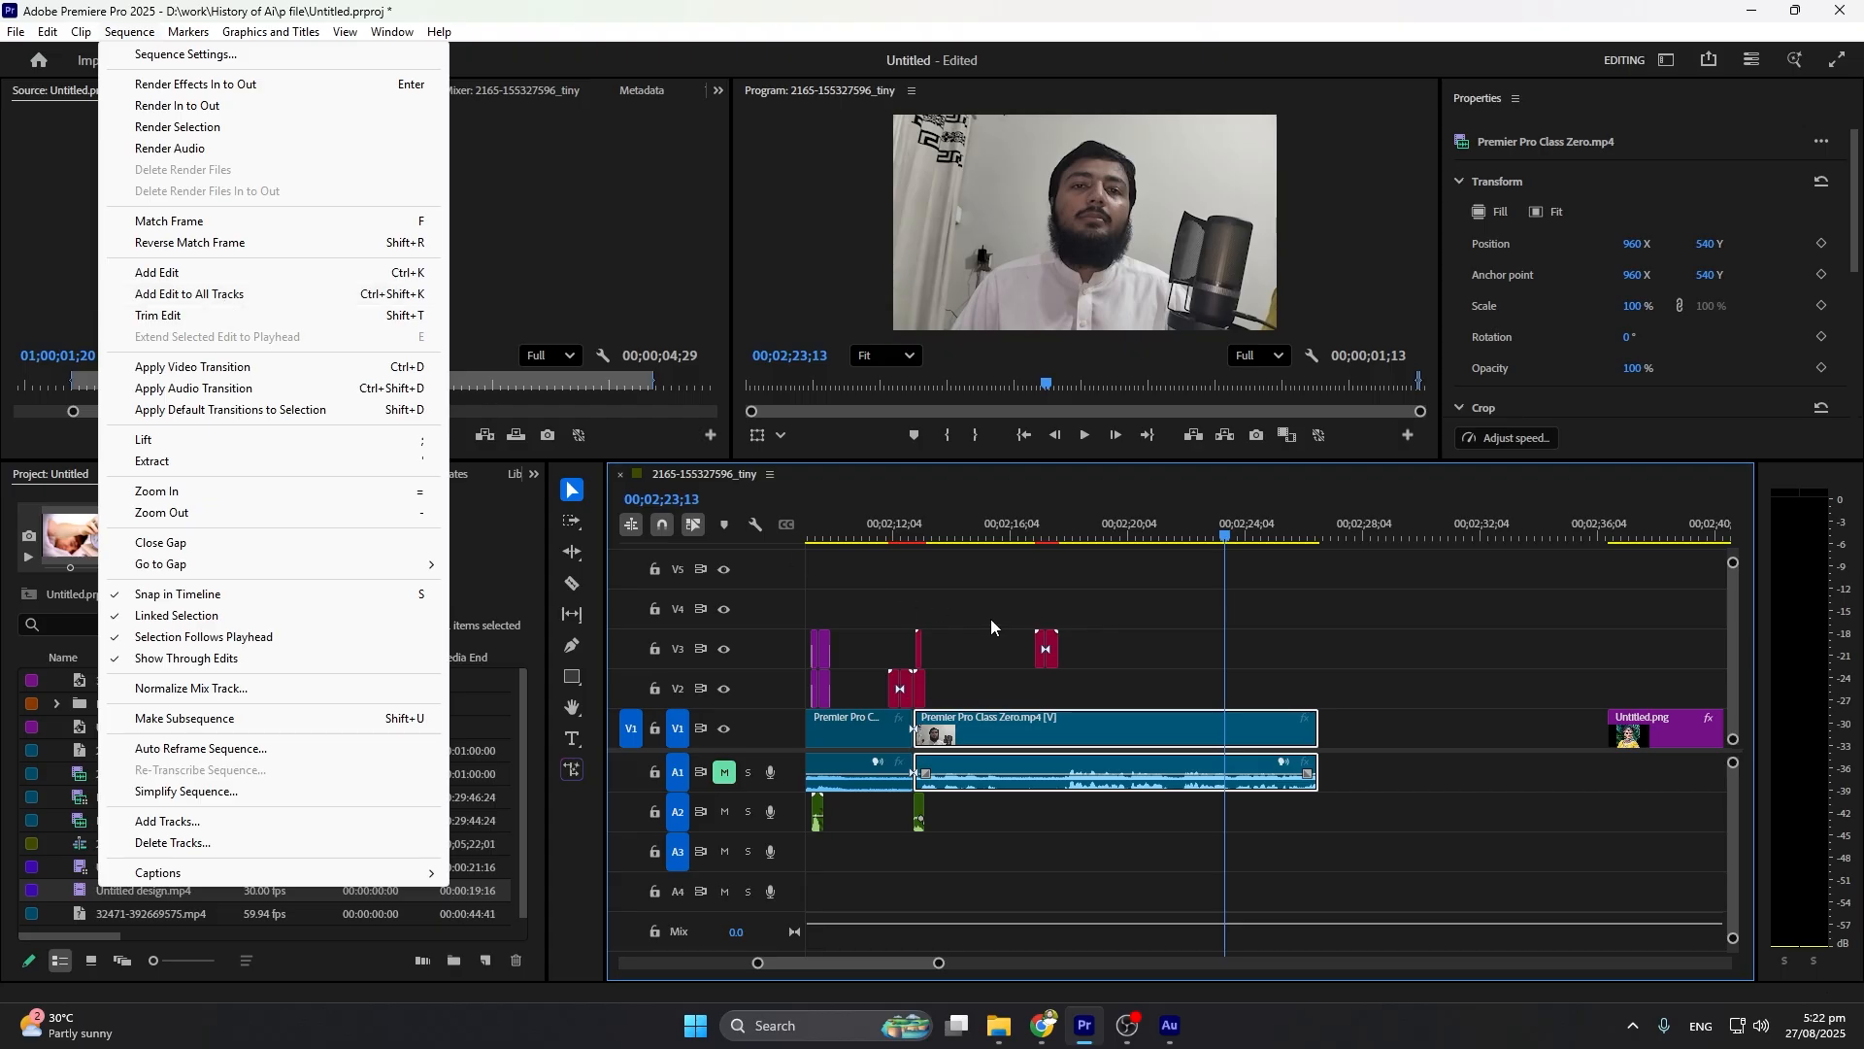
left_click(1163, 749)
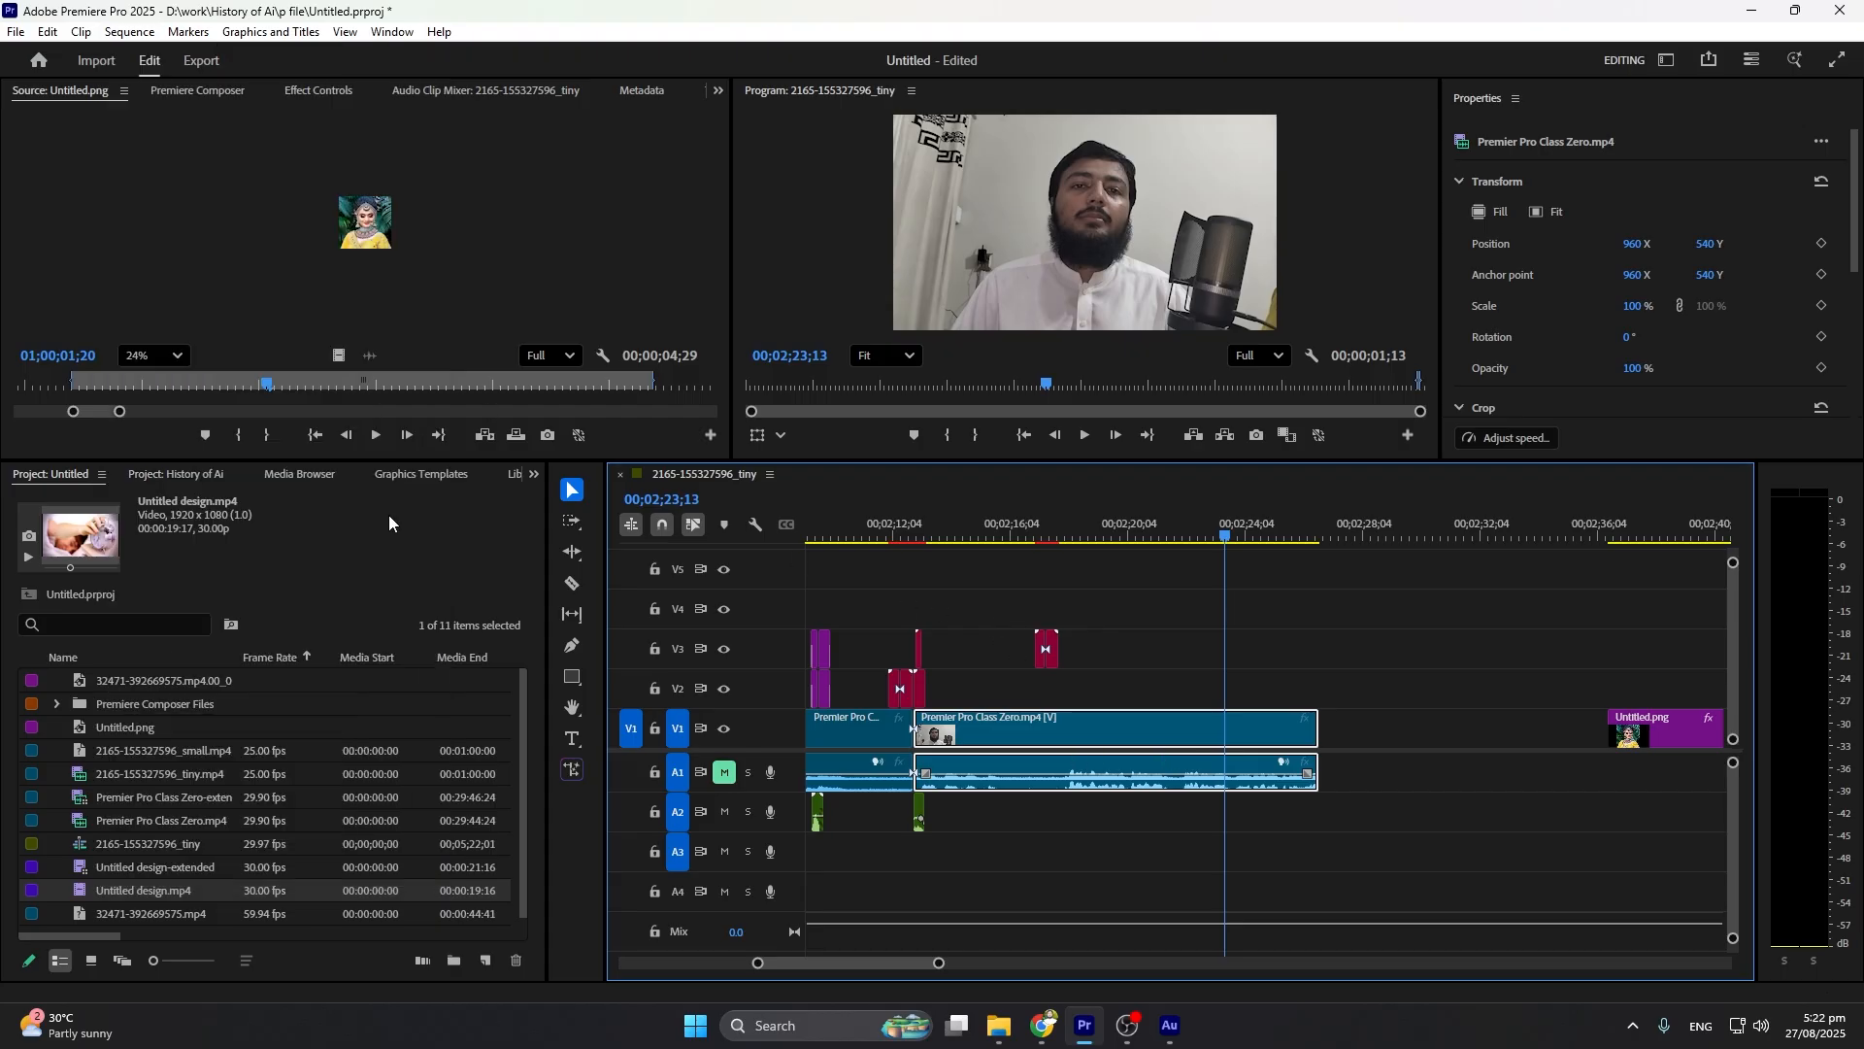
left_click(129, 32)
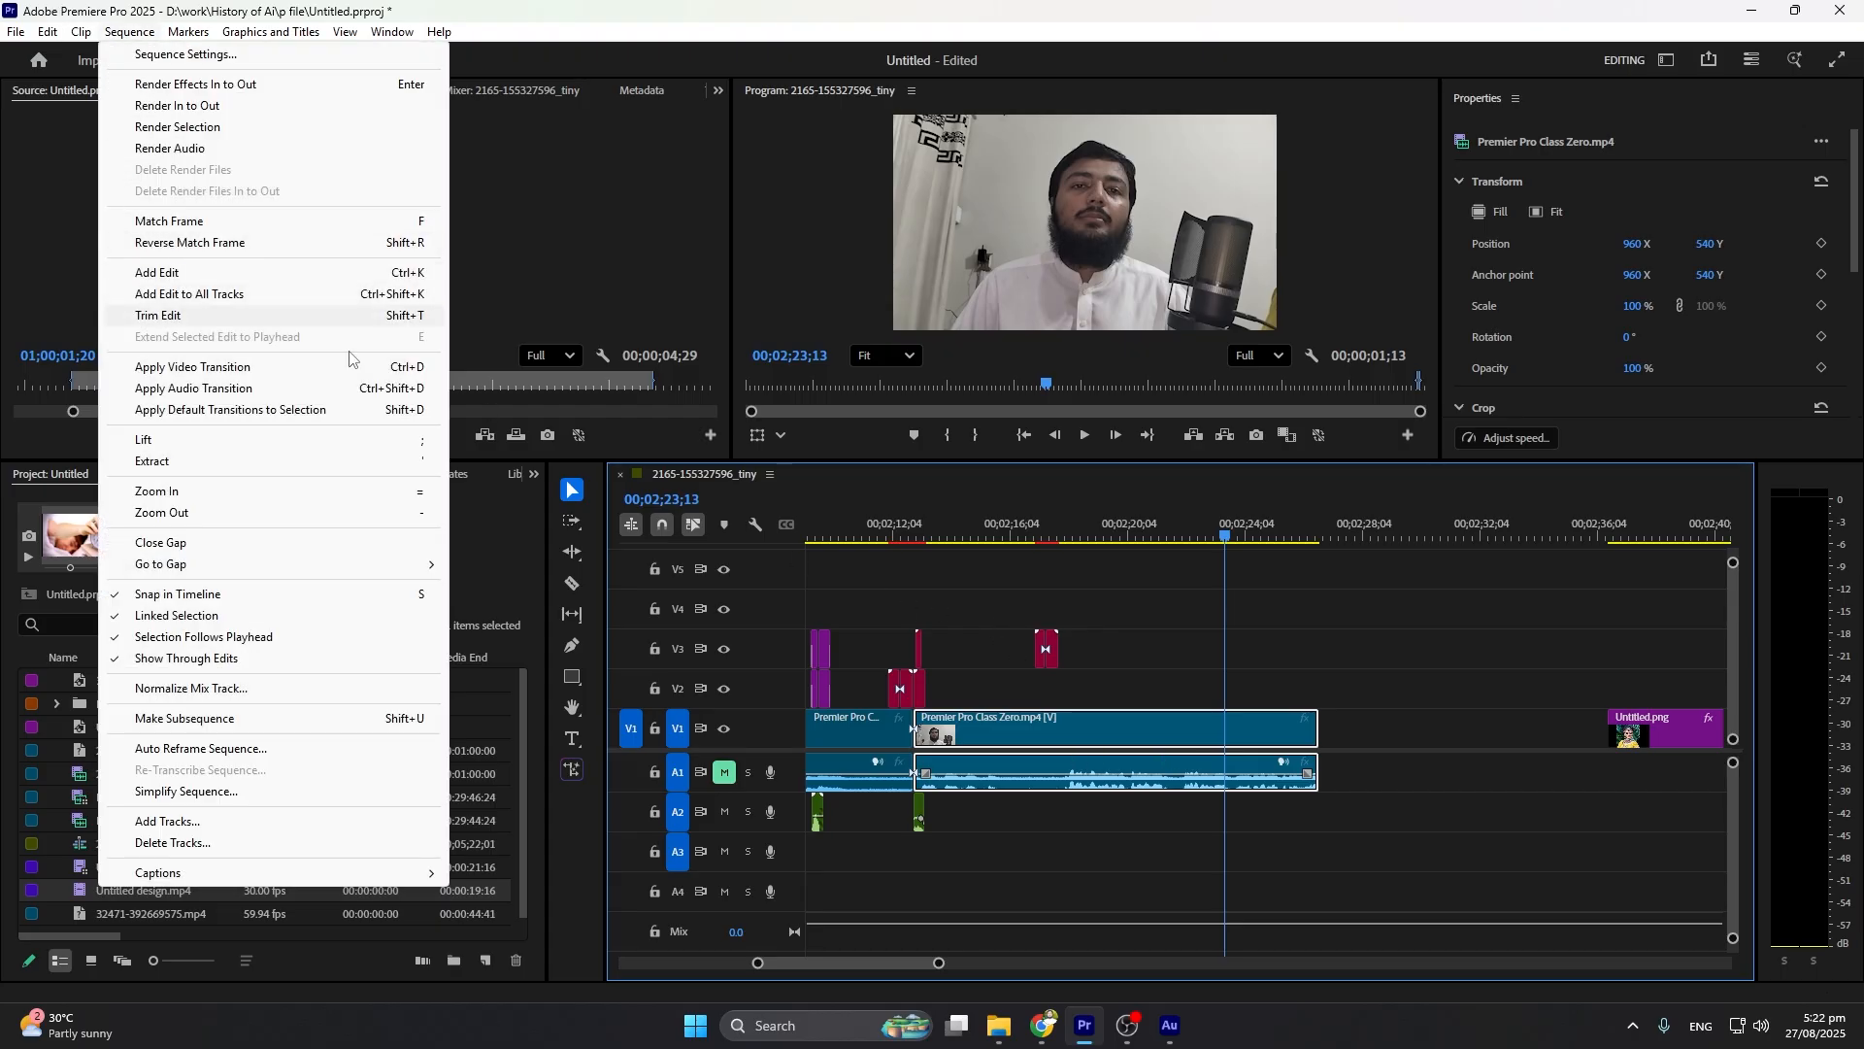
left_click(1203, 674)
left_click(1204, 680)
Move the two Untitled.png clips from V1 onto V3 and V4, above the end of the second talking clip
scroll(1163, 730, "down", 5)
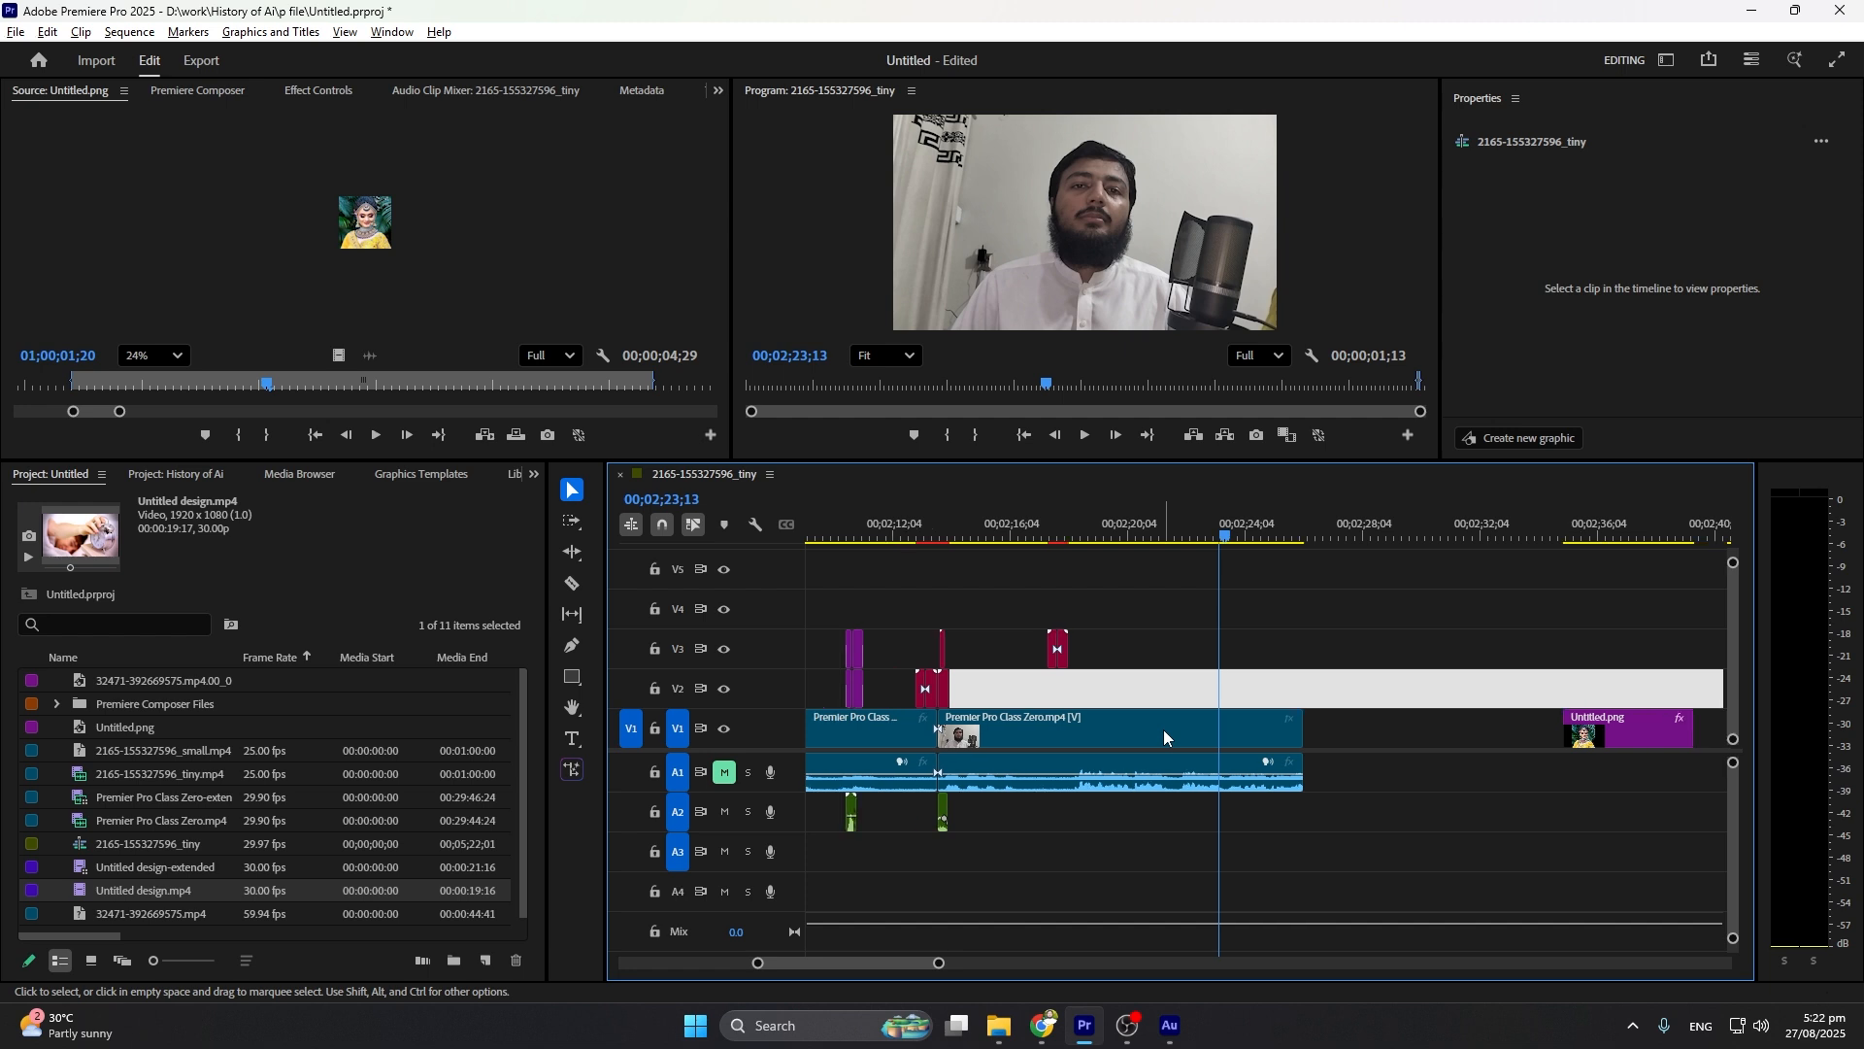
left_click_drag(1430, 737, 1213, 648)
left_click_drag(1544, 726, 1219, 602)
left_click(1204, 777)
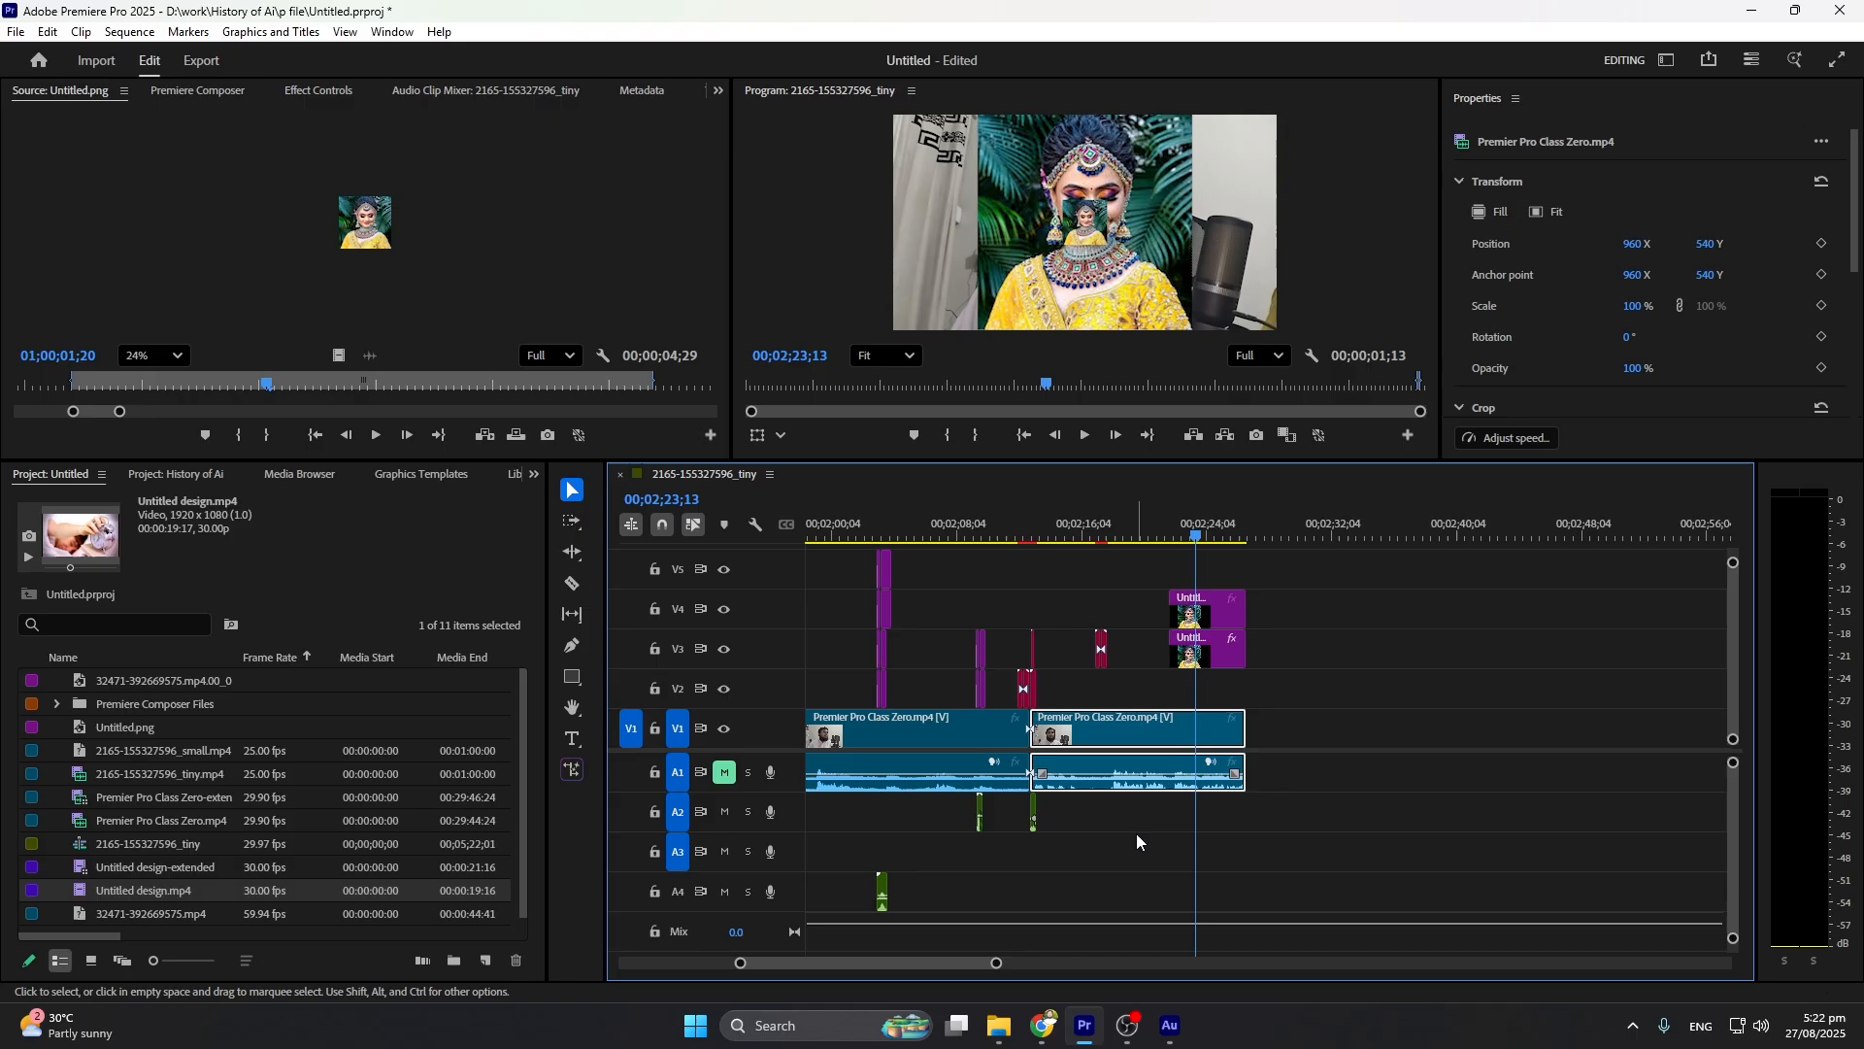
Split the second talking clip at 00;02;23;13 with Add Edit, and select the piece after the cut
left_click(1328, 691)
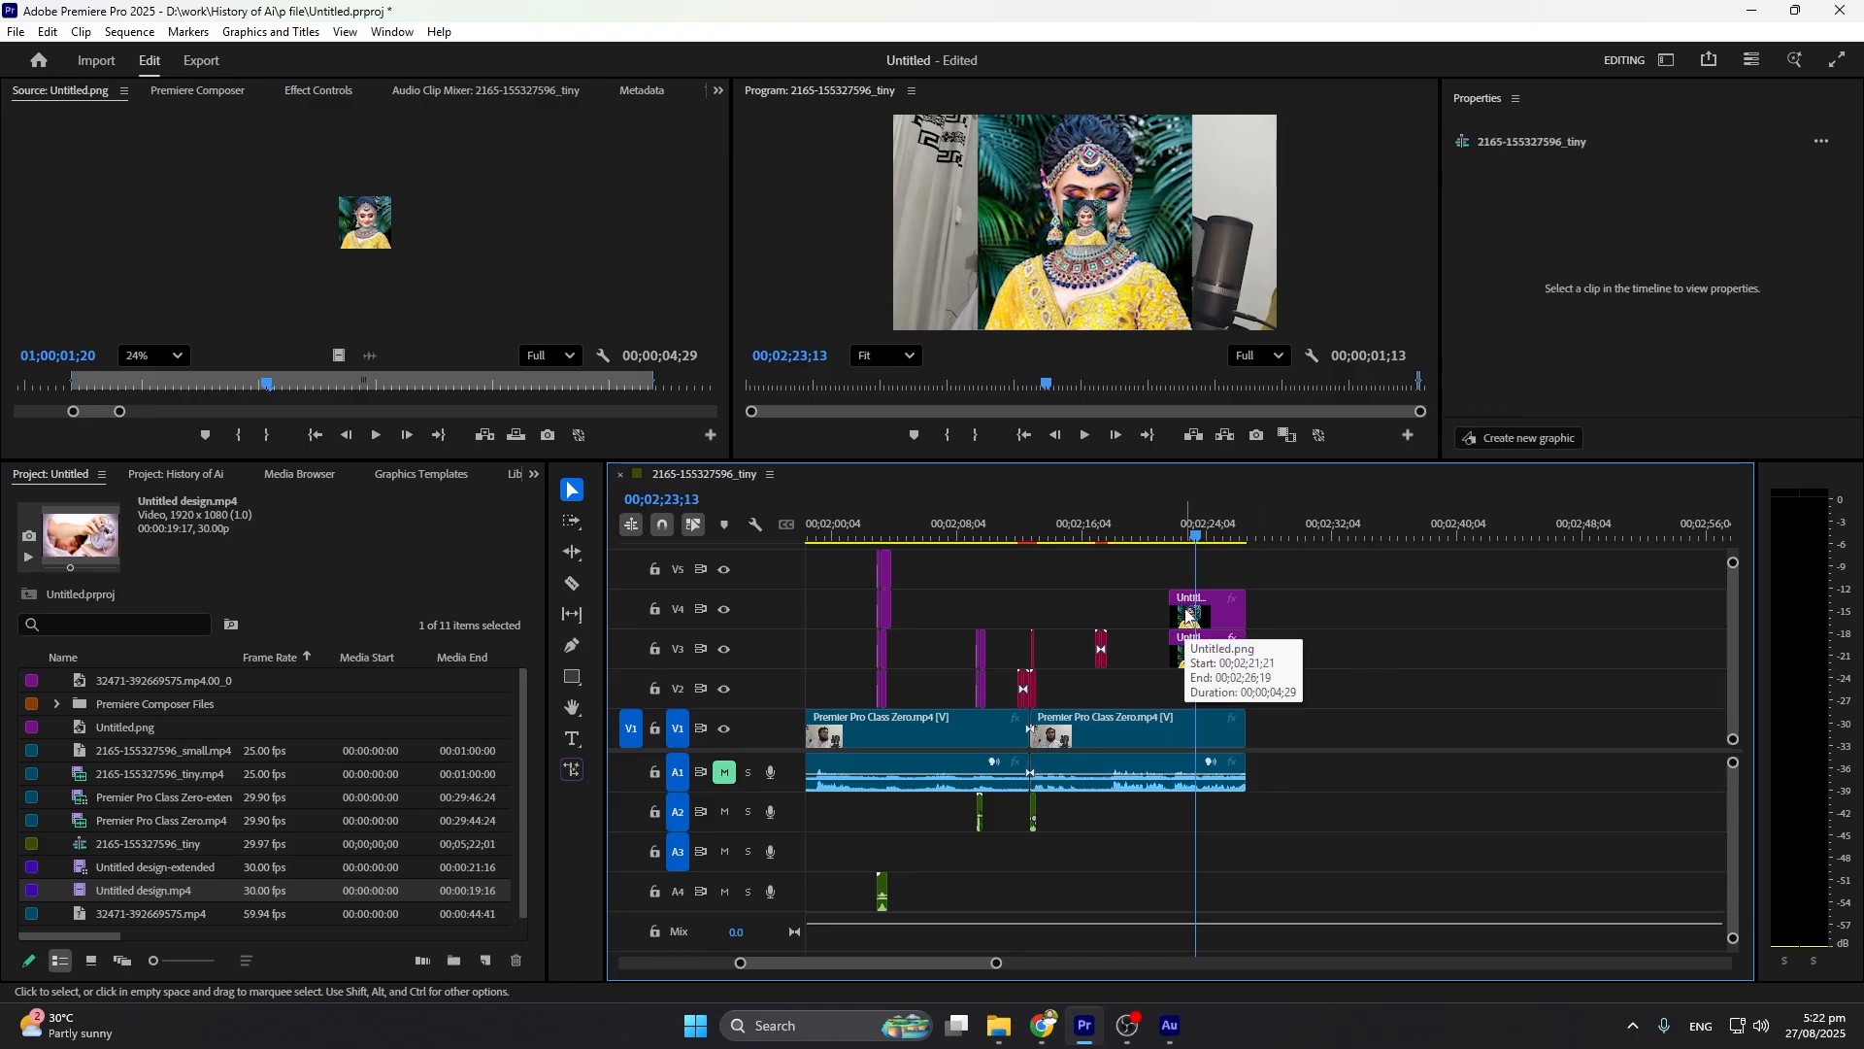
key("ctrl+k")
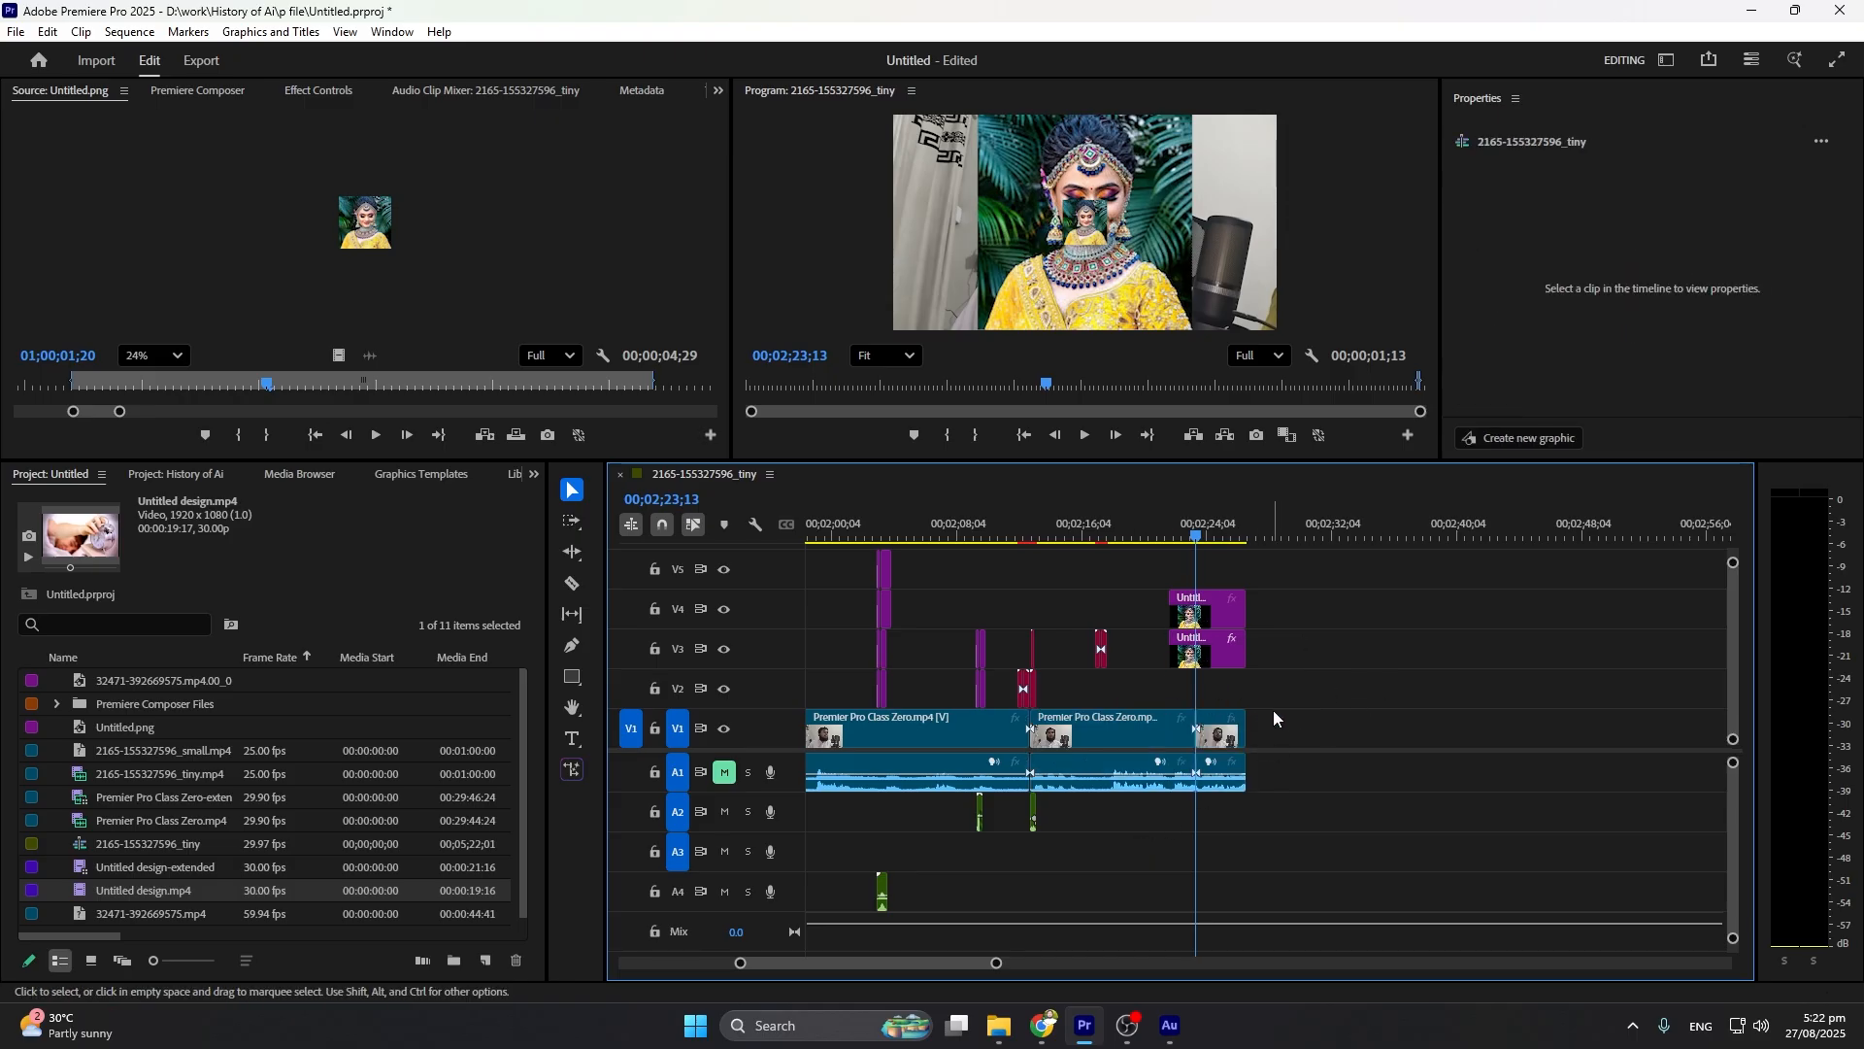
left_click(1213, 779)
key("Down")
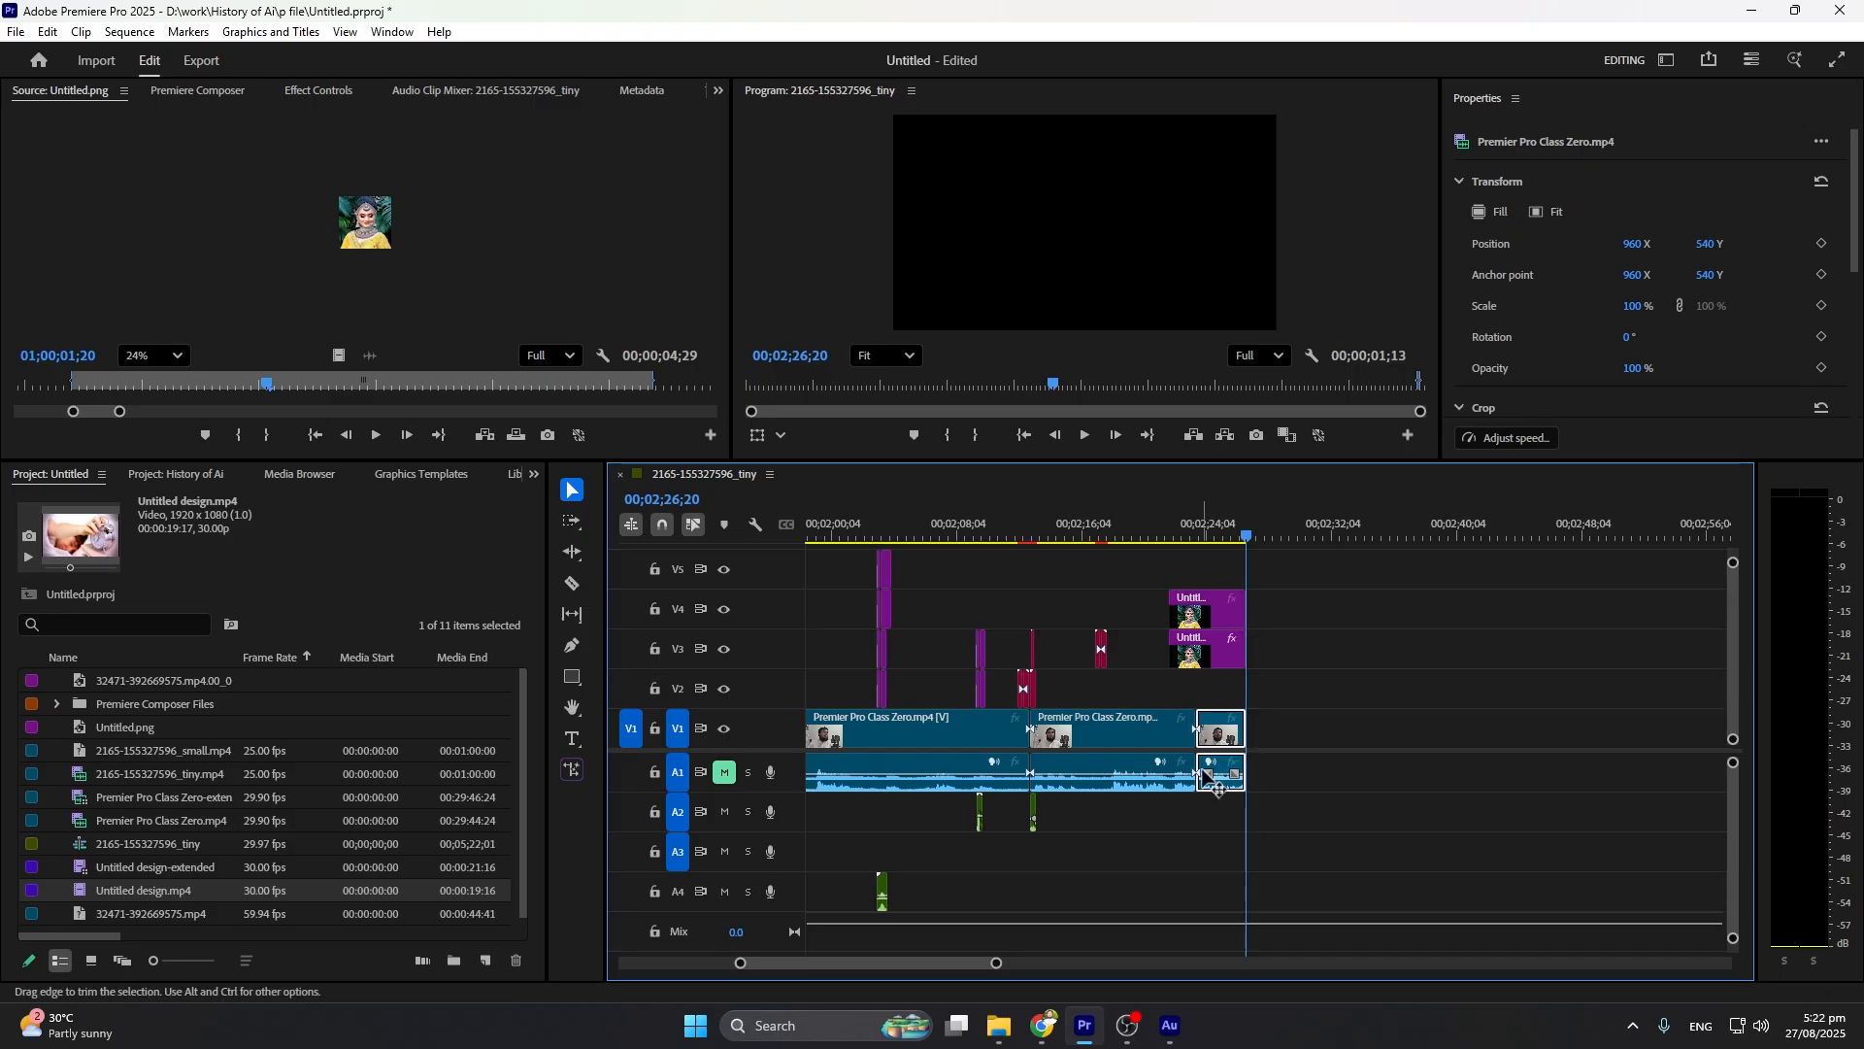
scroll(1210, 777, "up", 2)
scroll(1209, 776, "up", 3)
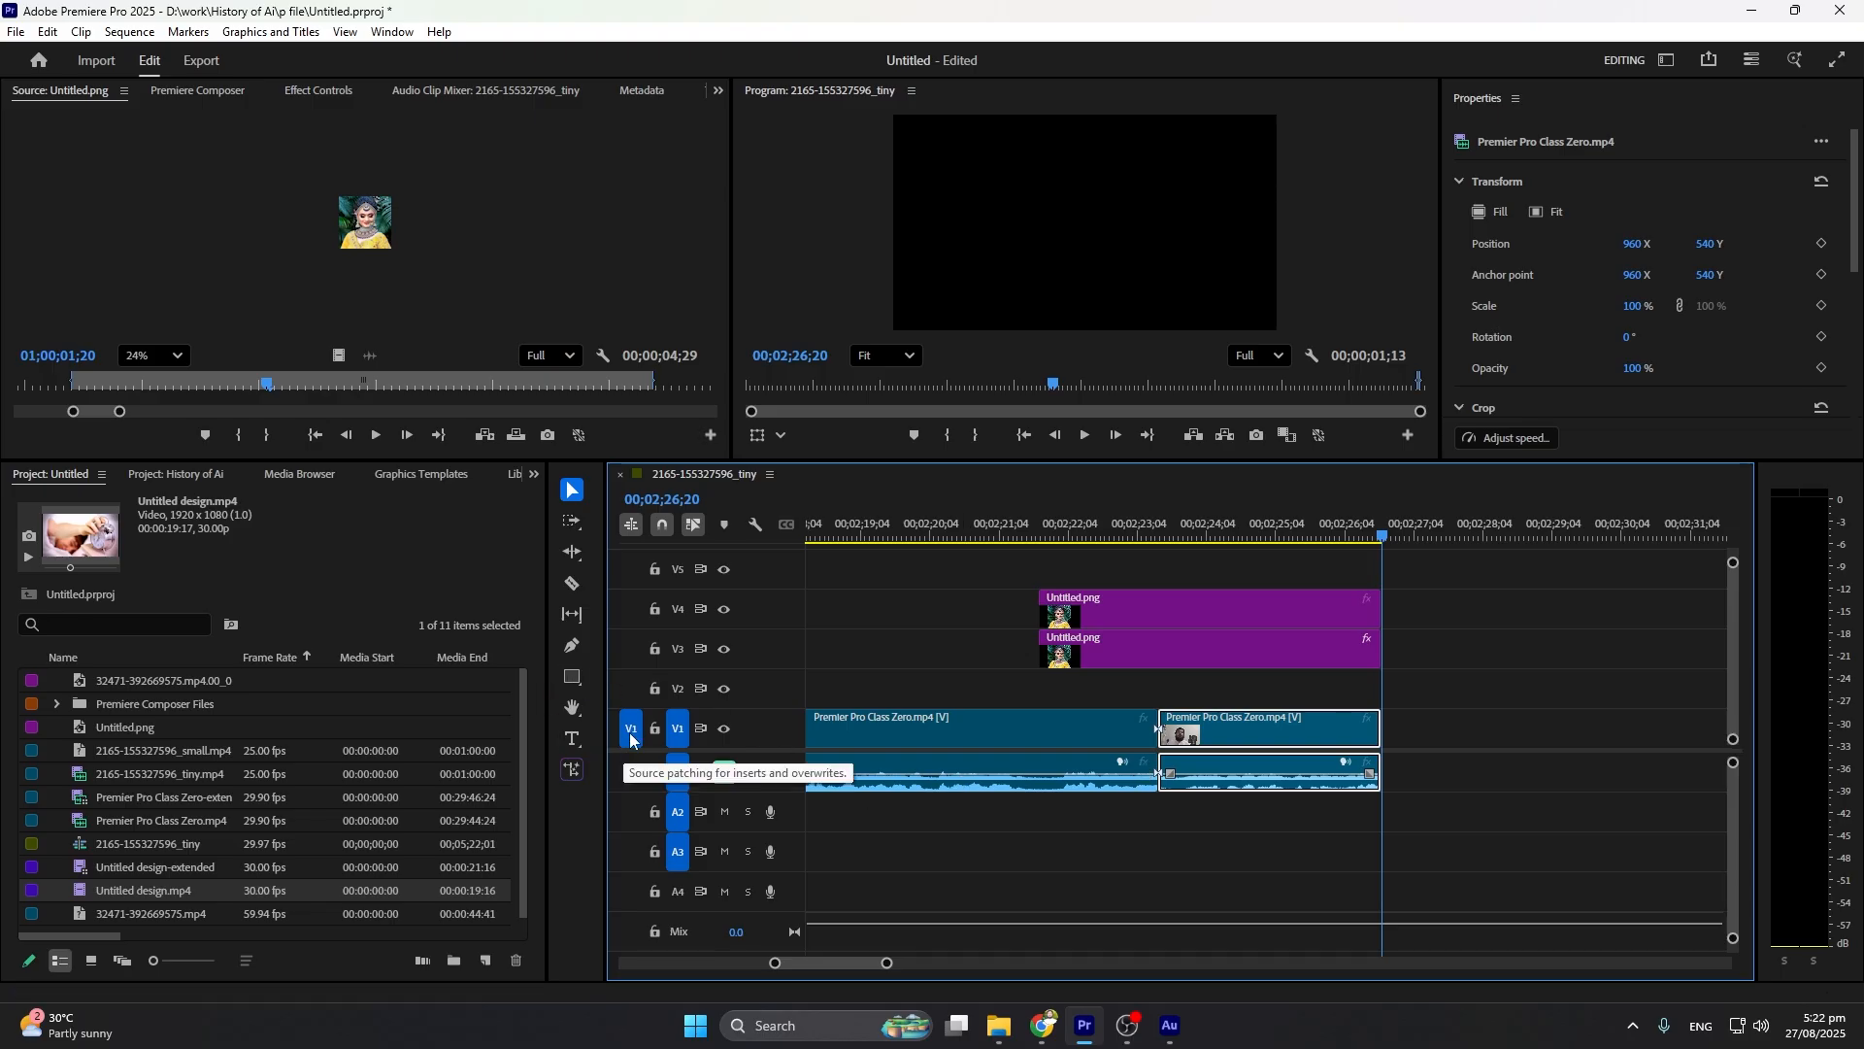
Return the playhead to 00;02;23;13 and split the stacked Untitled.png clips there with Add Edit to All Tracks
left_click_drag(631, 740, 620, 697)
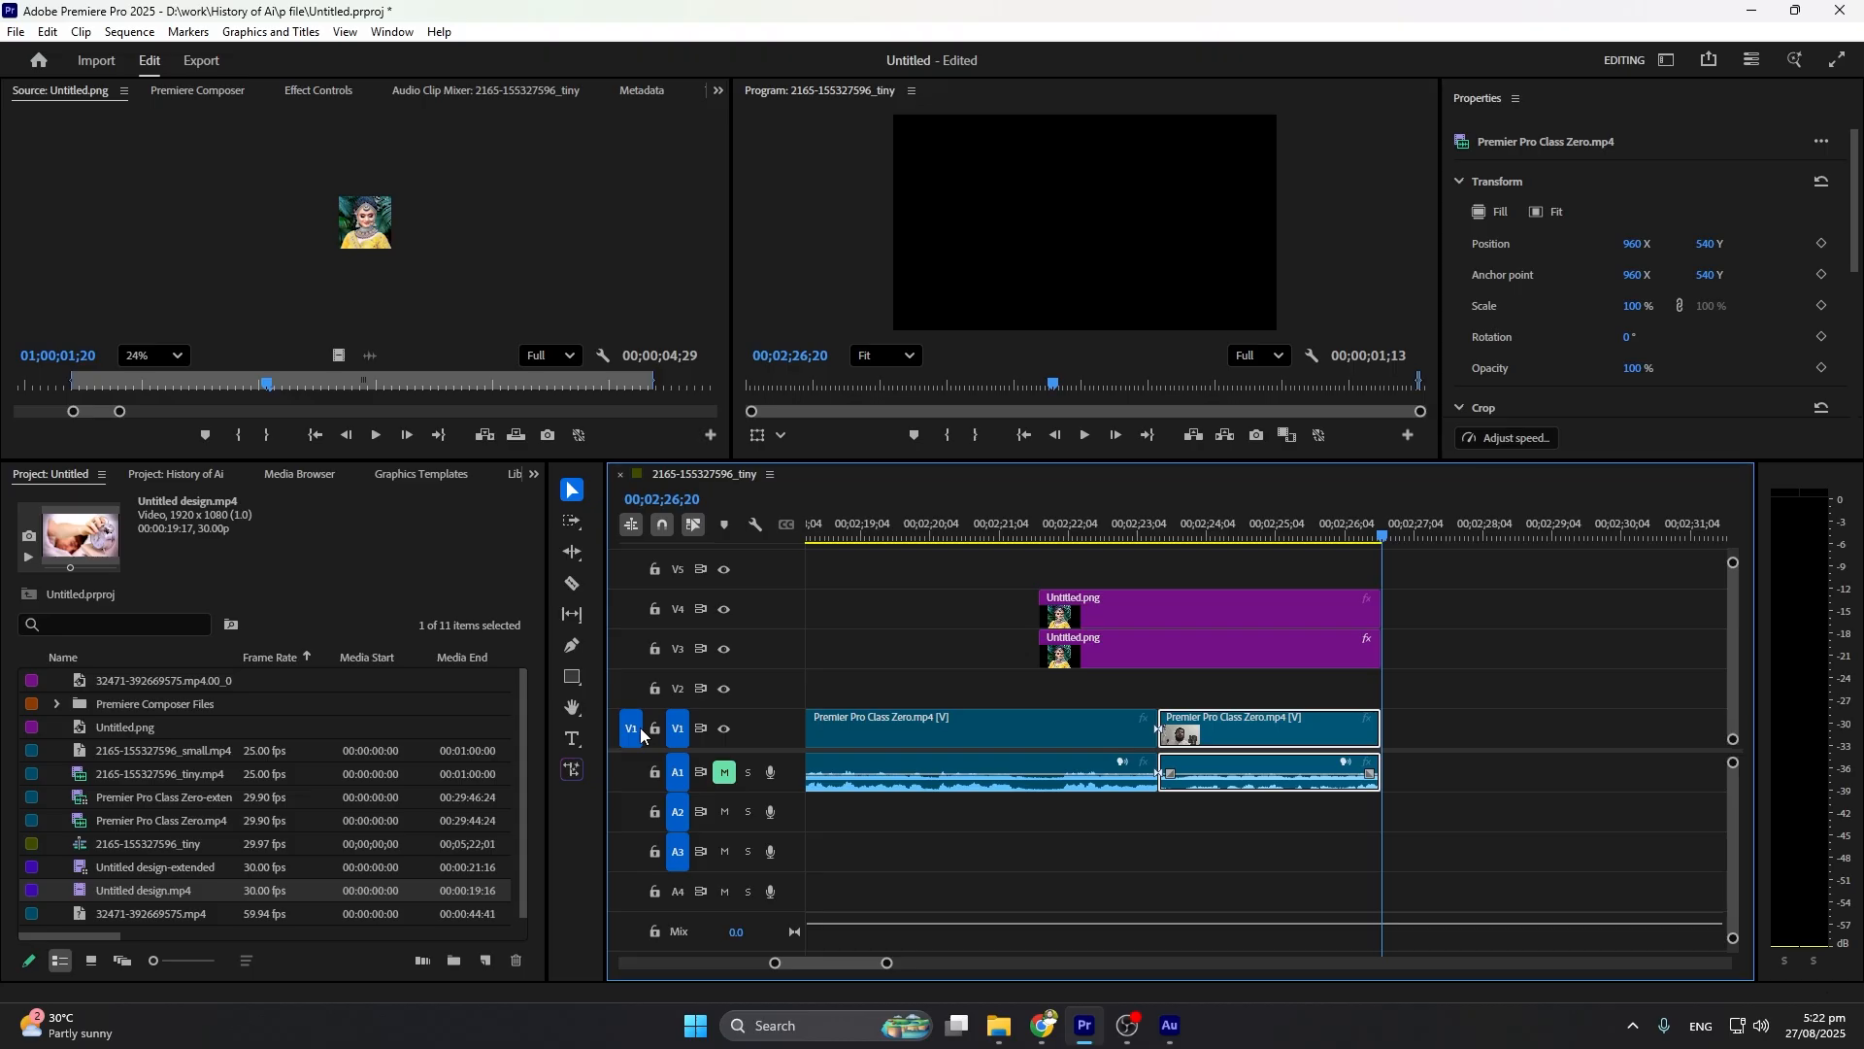
left_click(1164, 524)
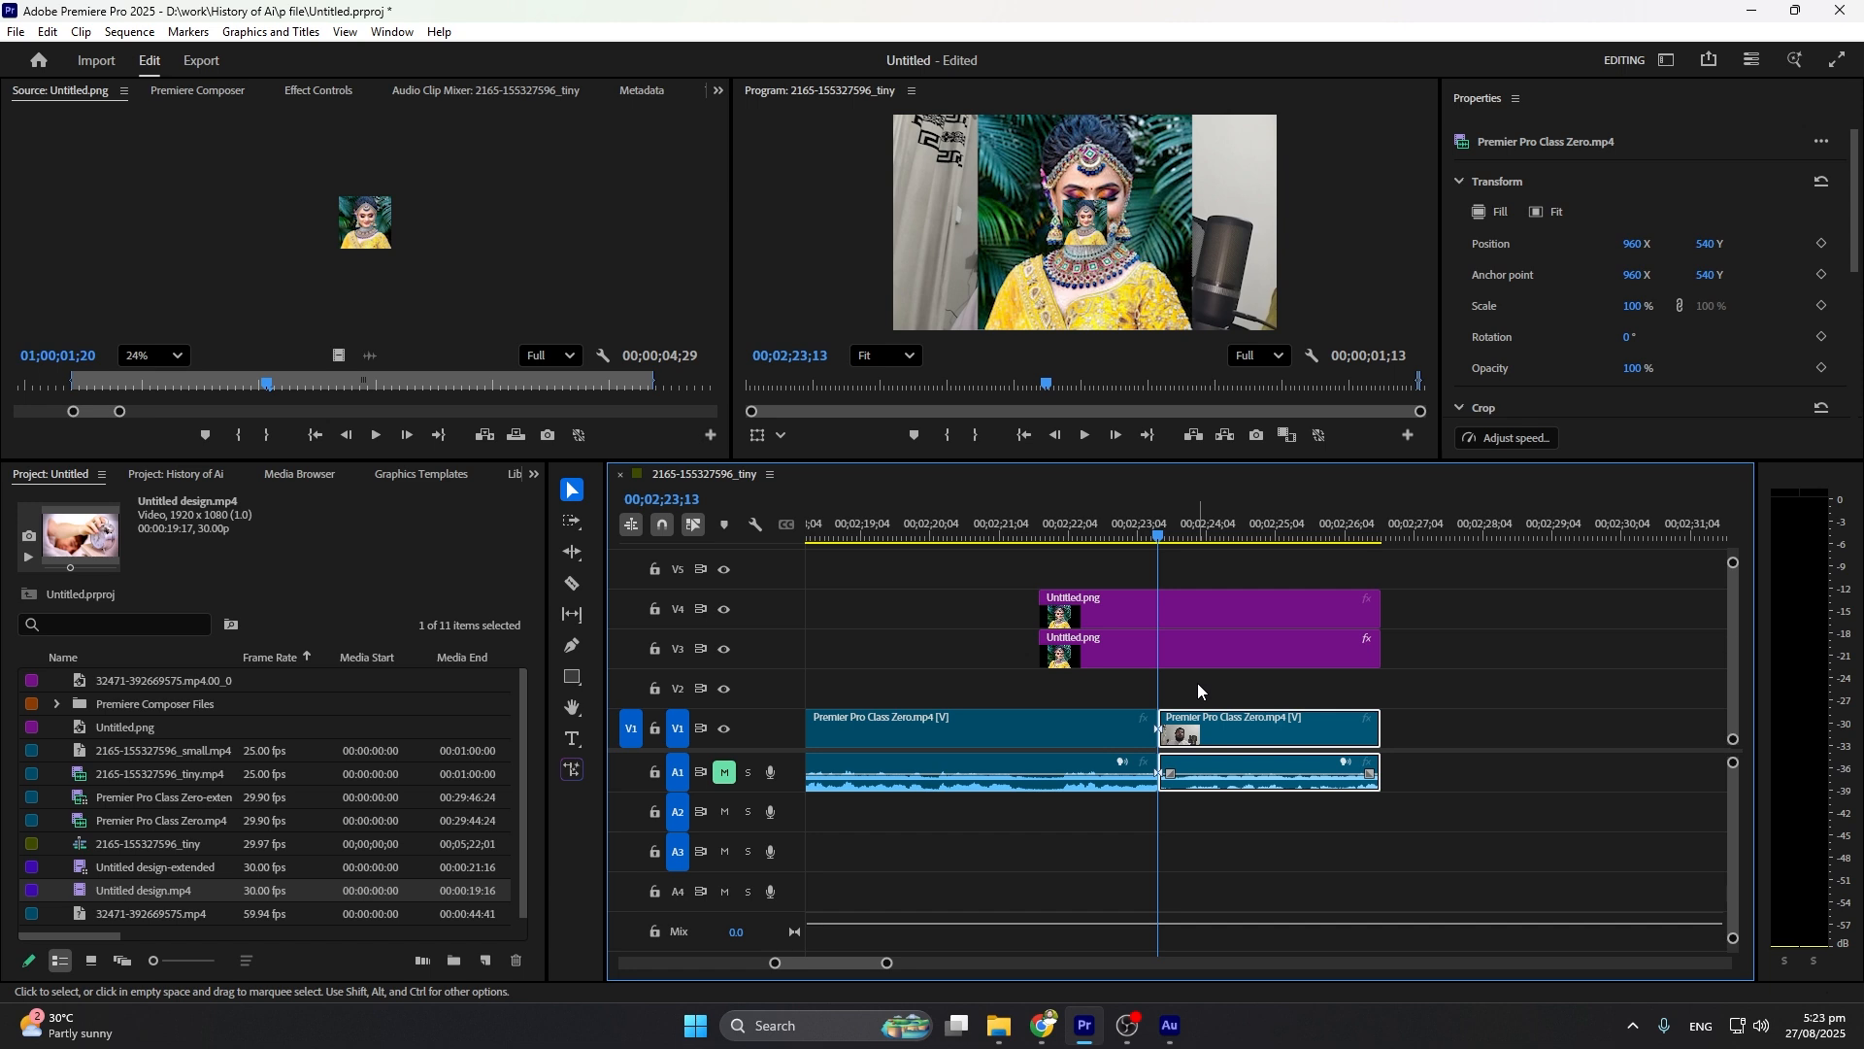
key("ctrl+shift+k")
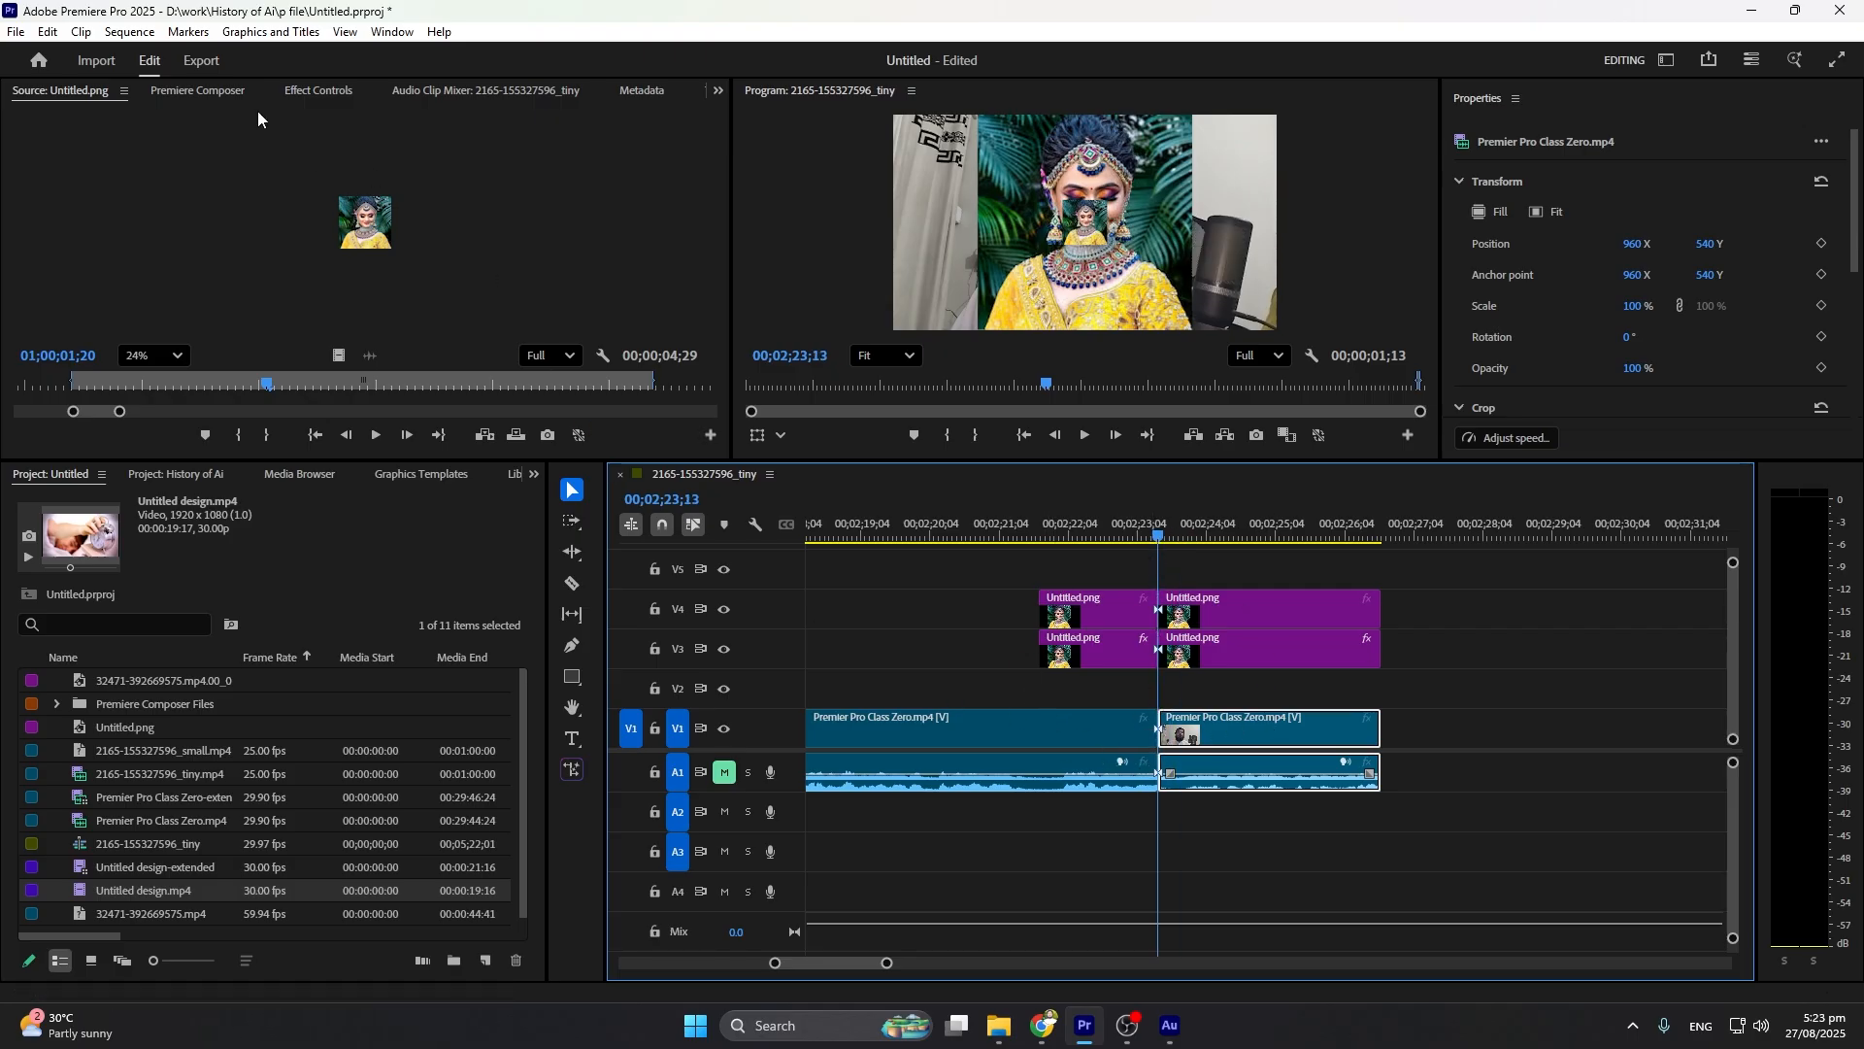
Run Trim Edit on the talking clip's cut at 00;02;23;13, and leave trim mode by moving the playhead to 00;02;24;10
left_click(130, 32)
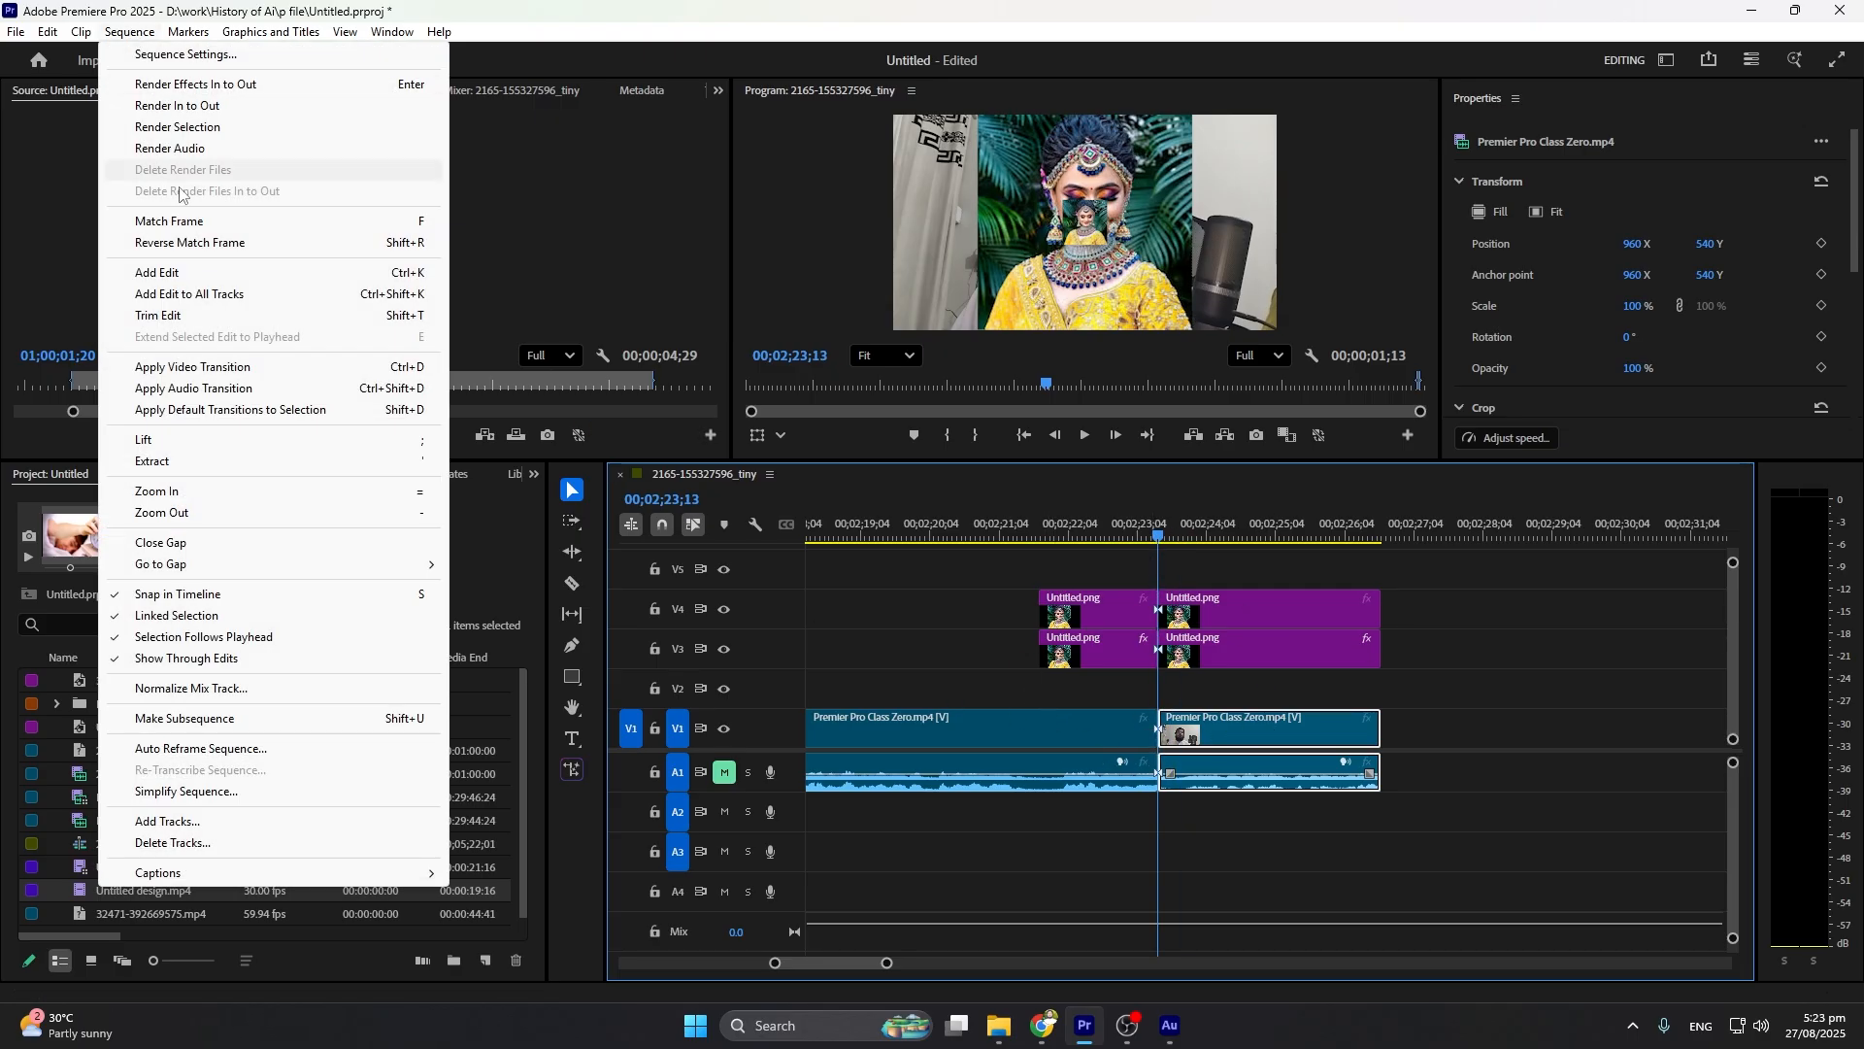
left_click(158, 317)
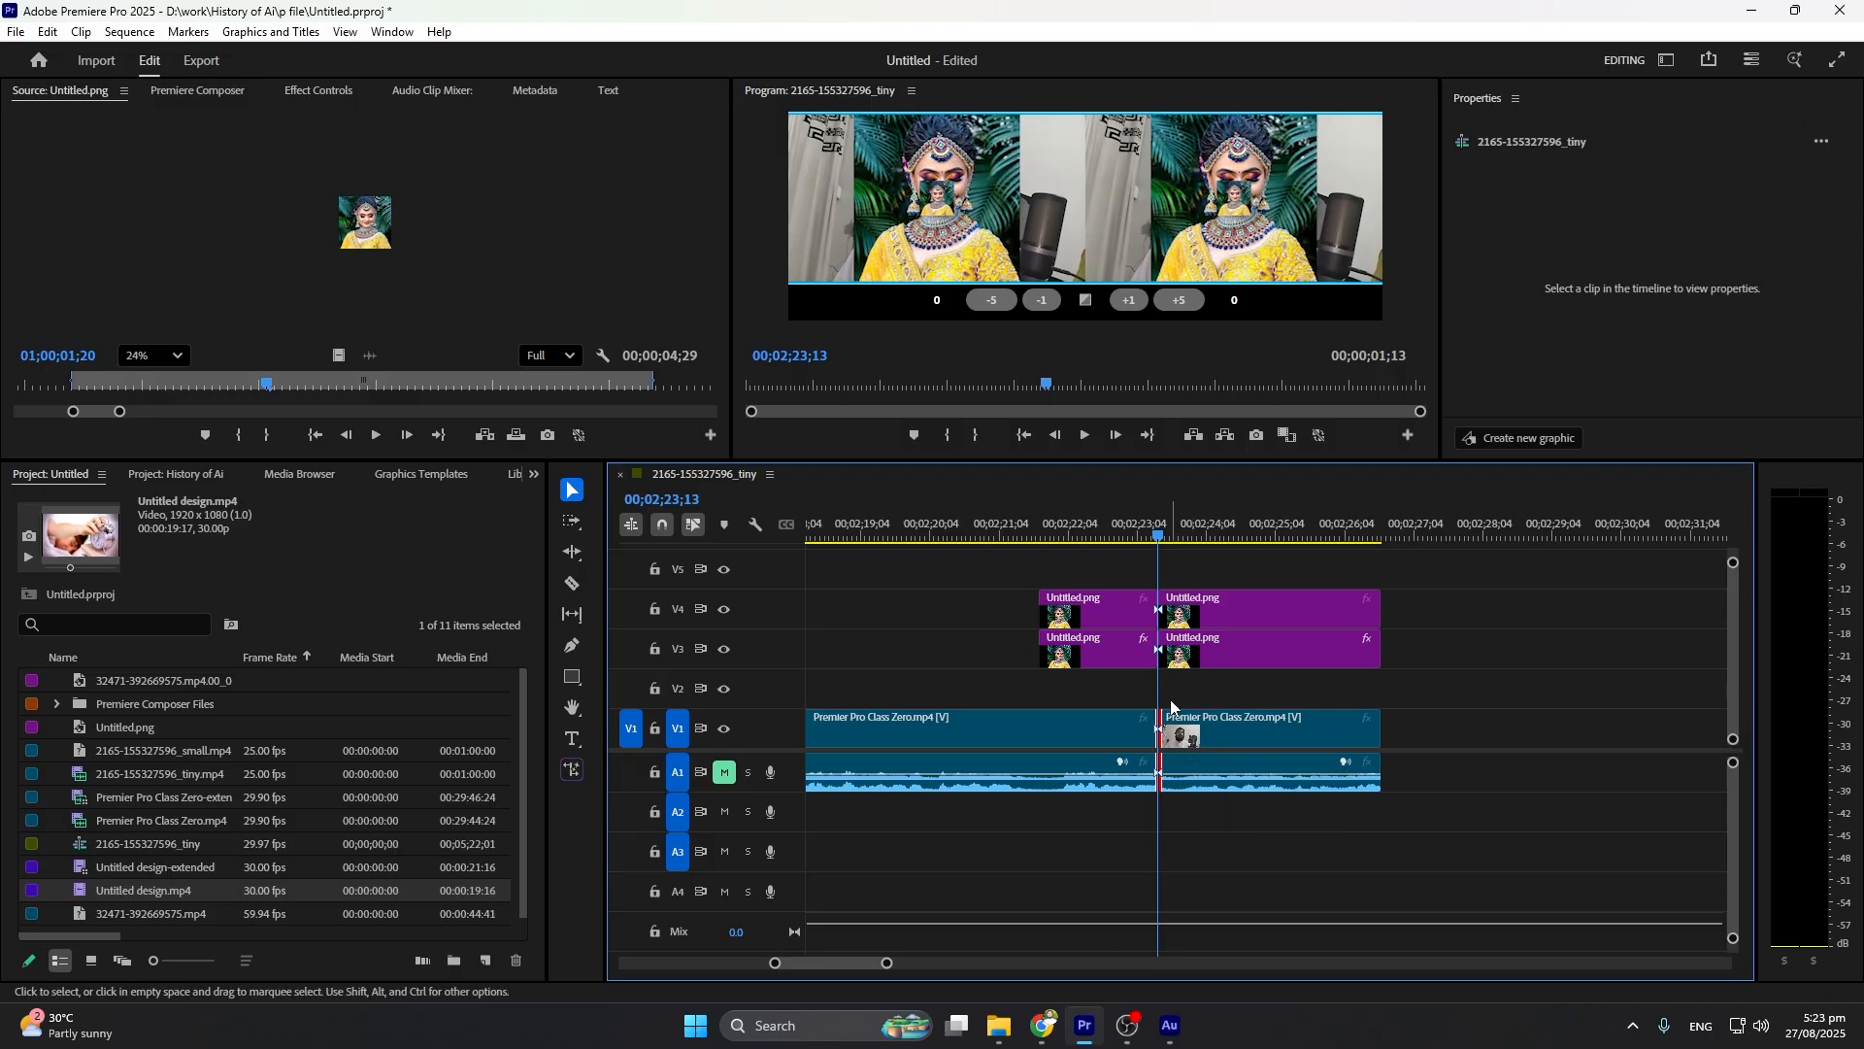
left_click_drag(1155, 533, 1219, 537)
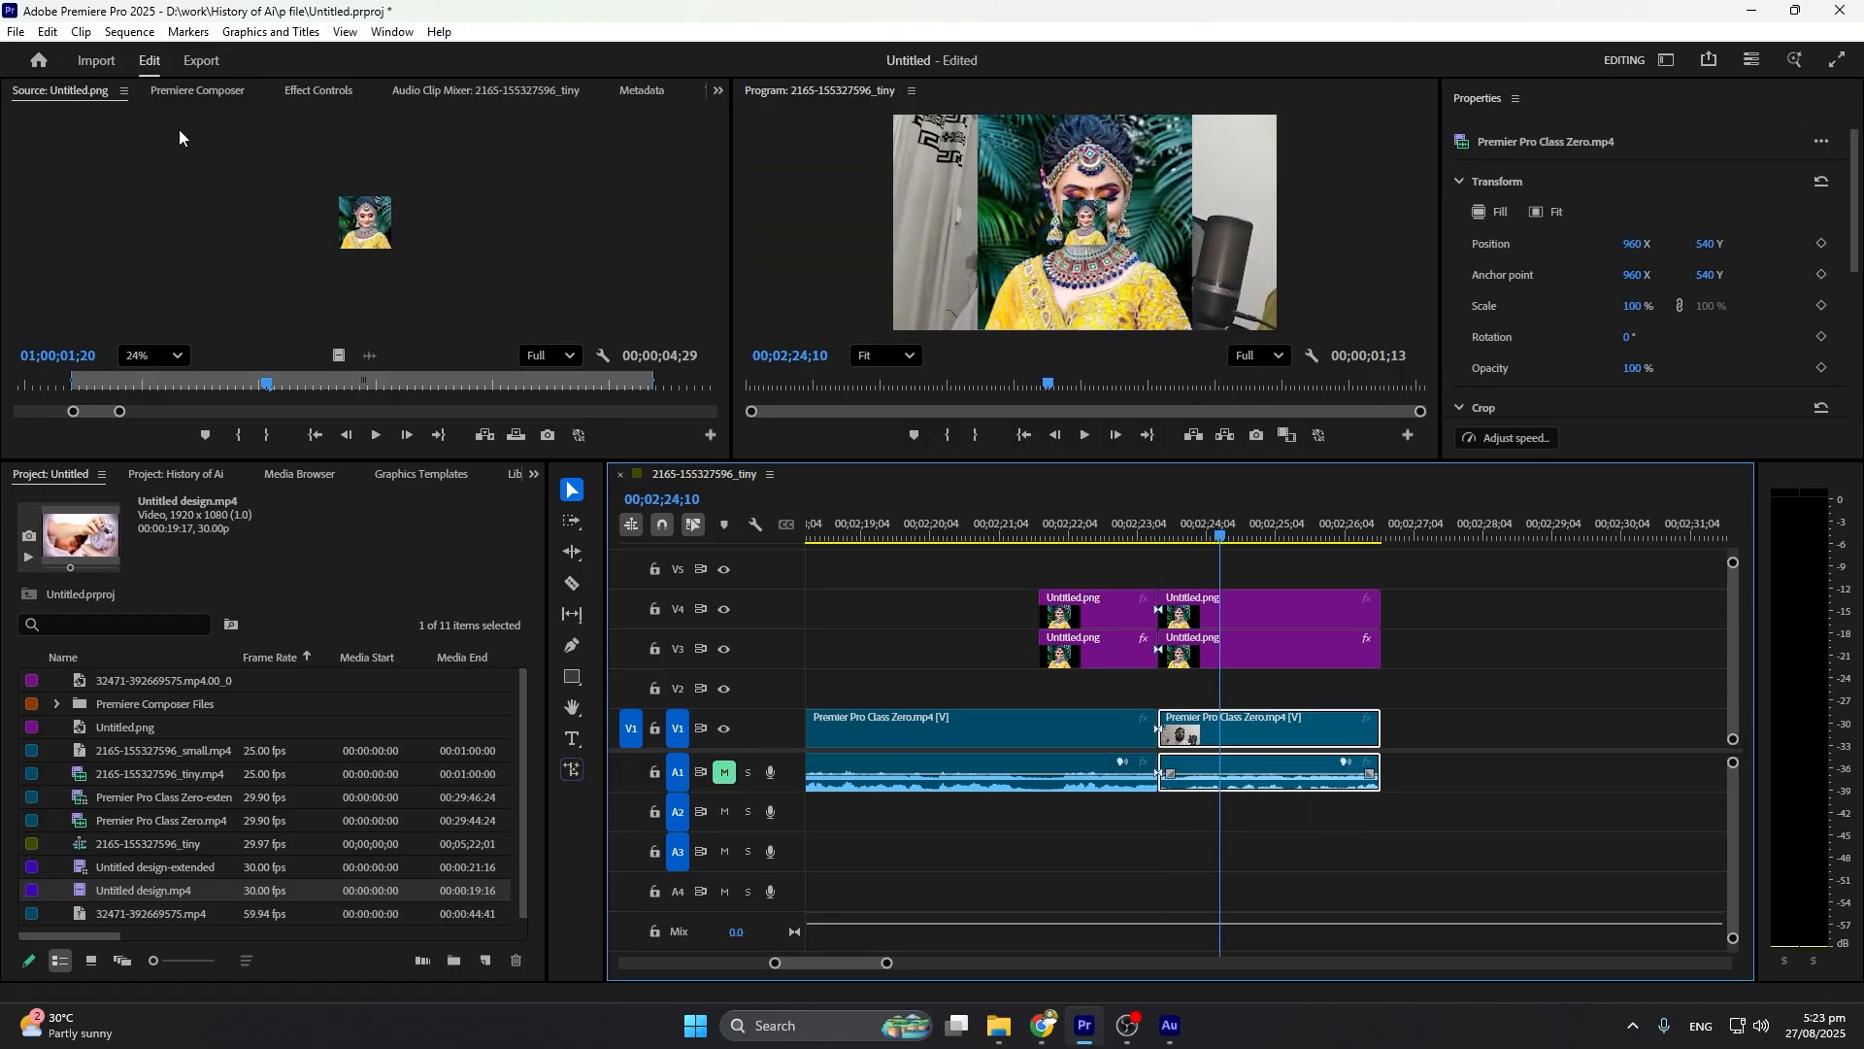
Run Trim Edit on the talking clip's cut at 00;02;23;13 and roll it back 40 frames in five-frame increments
left_click(118, 34)
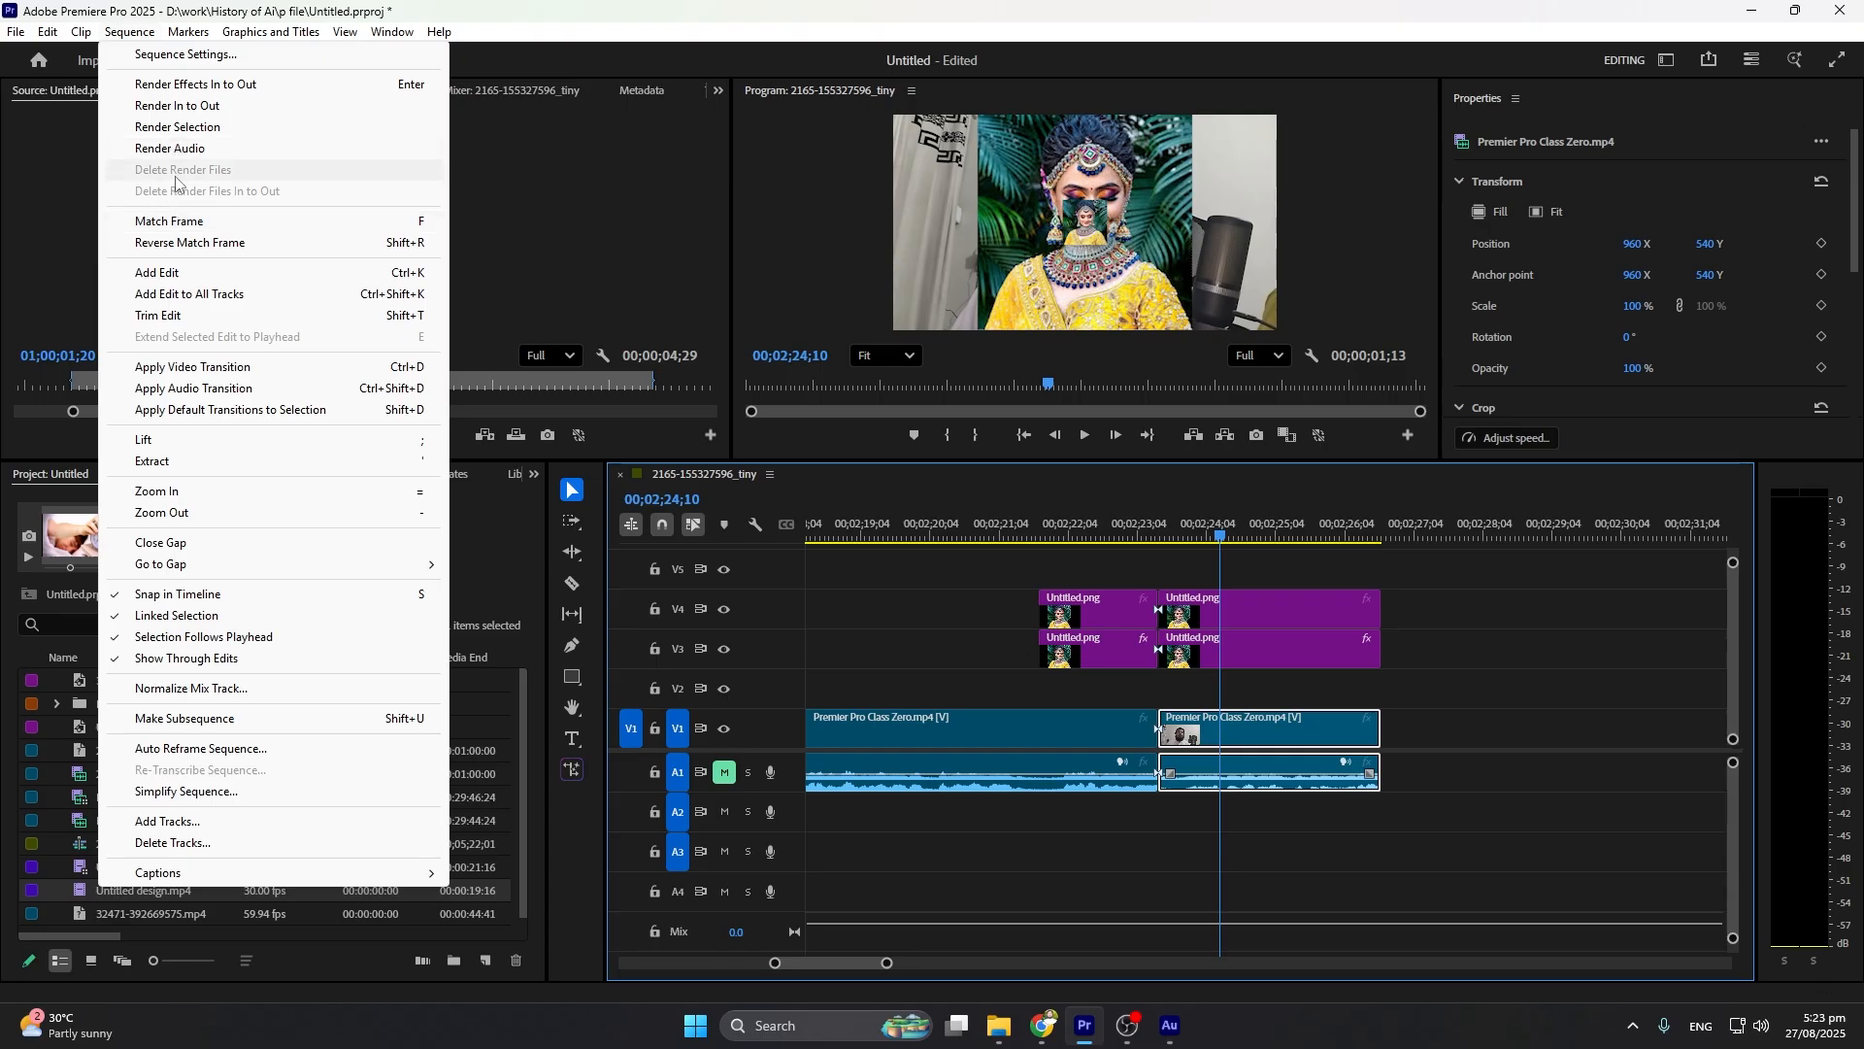
left_click(182, 317)
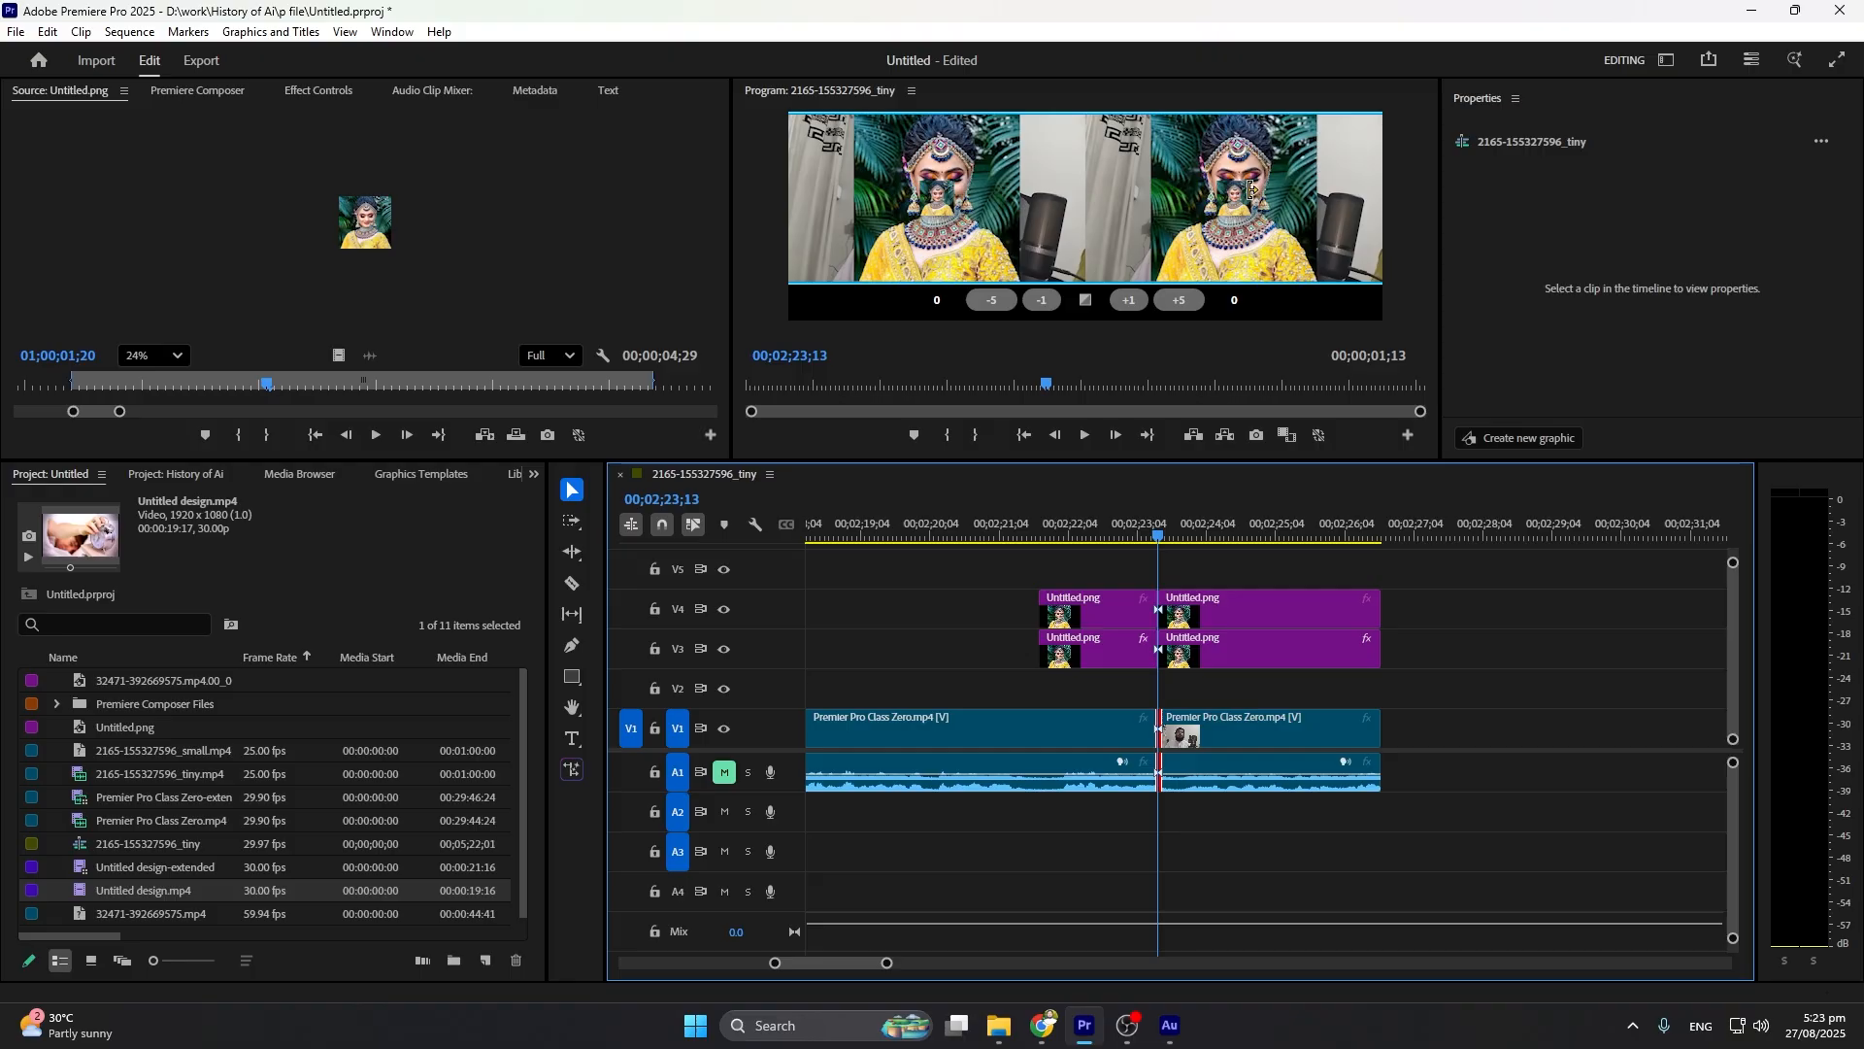
left_click(991, 303)
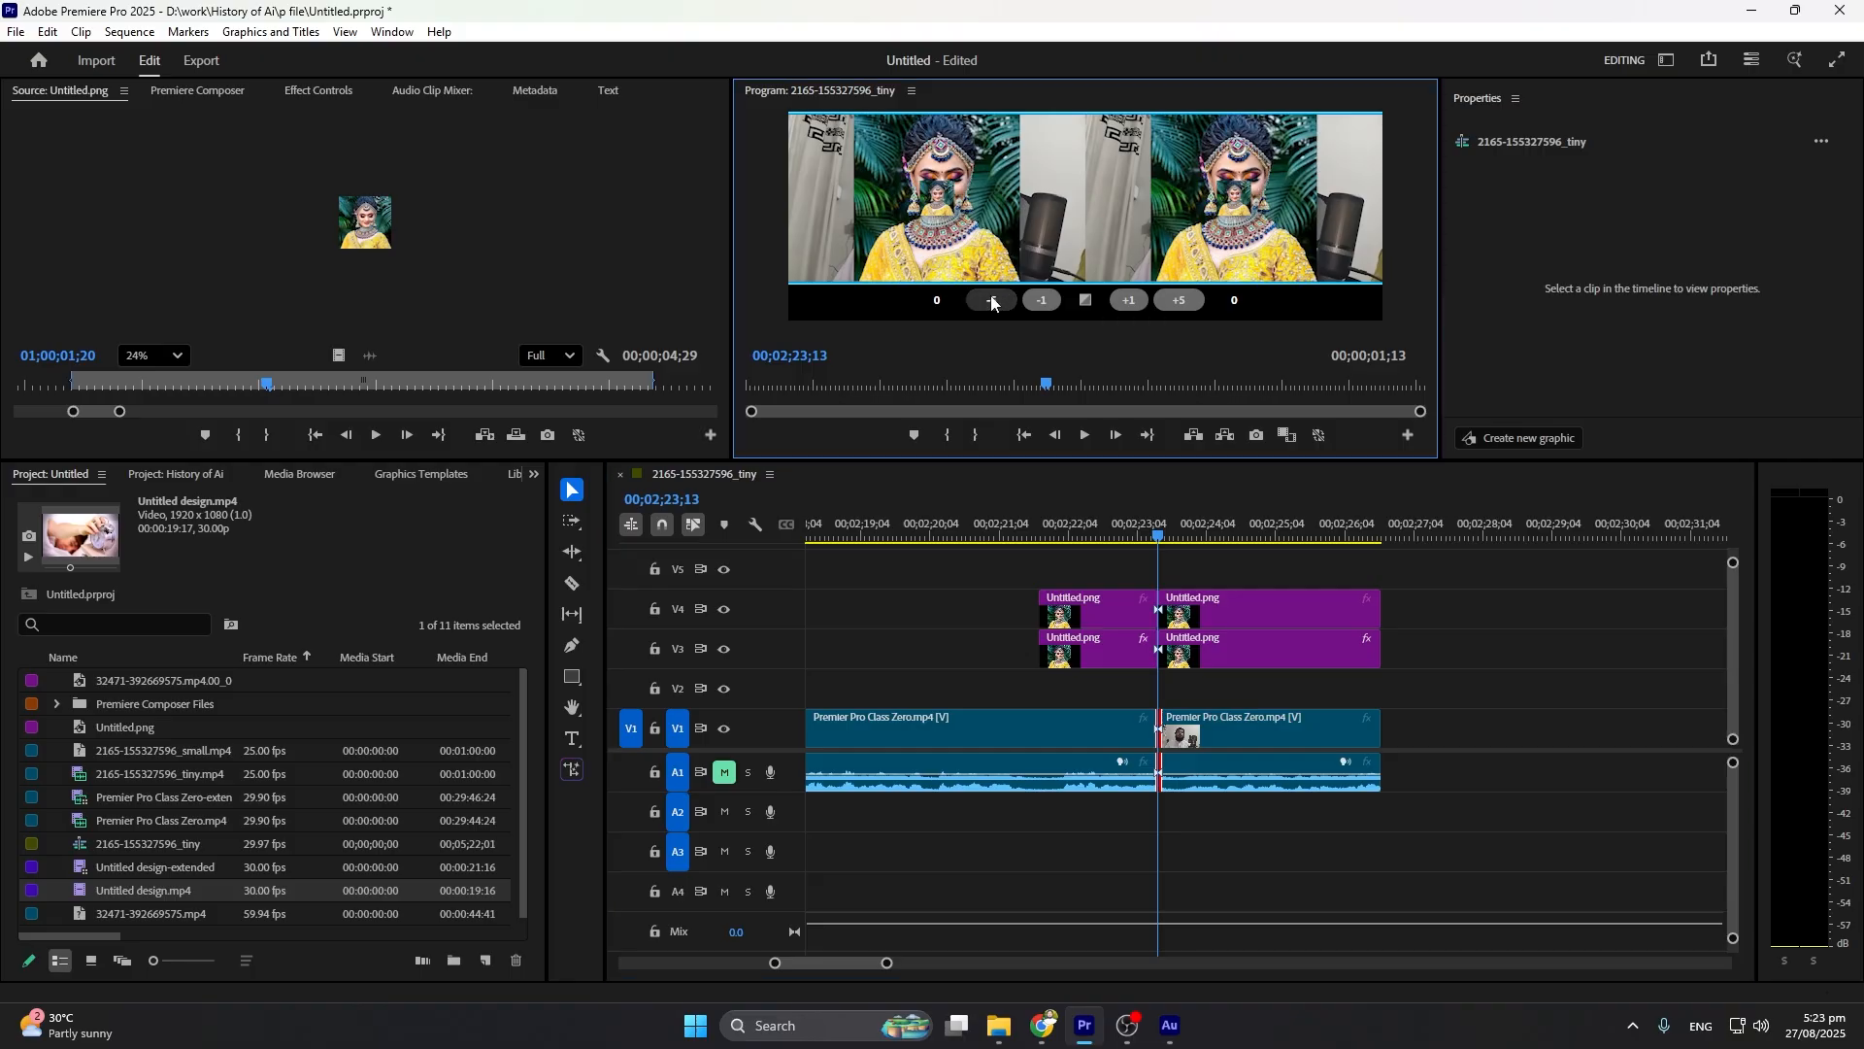
left_click(991, 303)
left_click(991, 302)
left_click(992, 302)
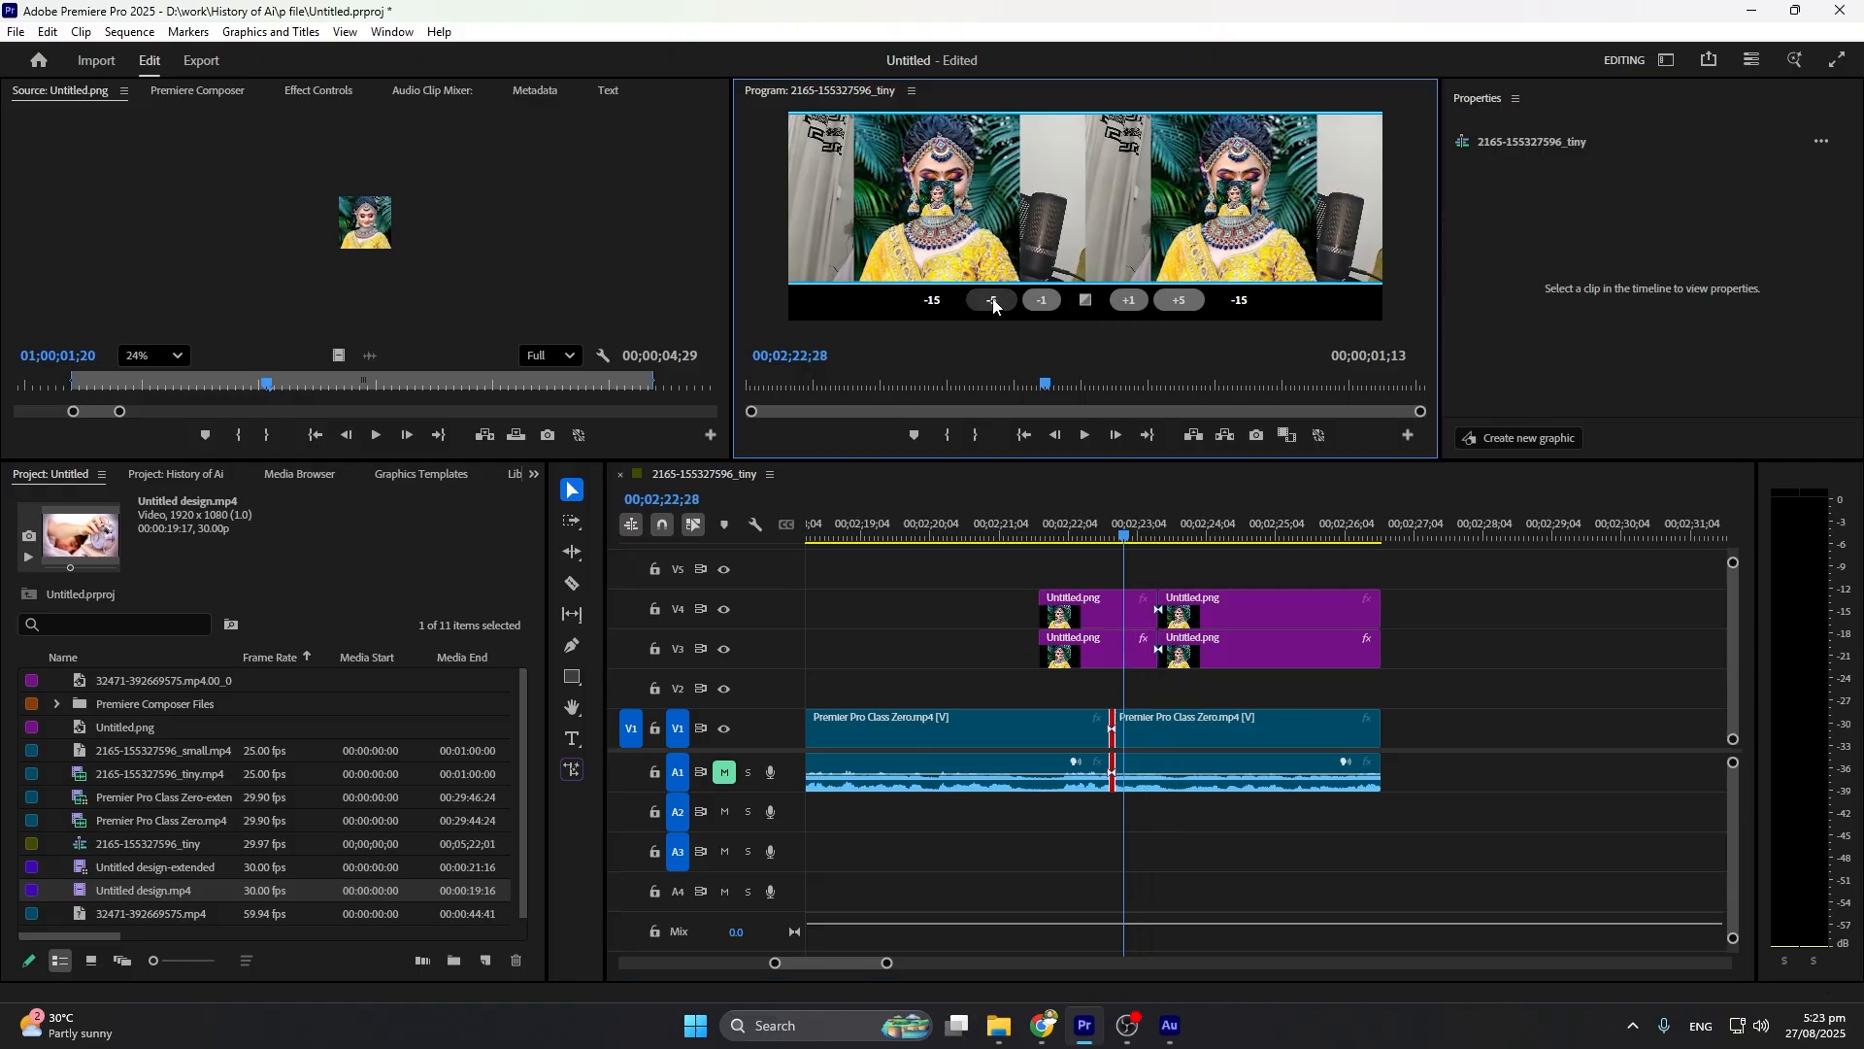
left_click(995, 303)
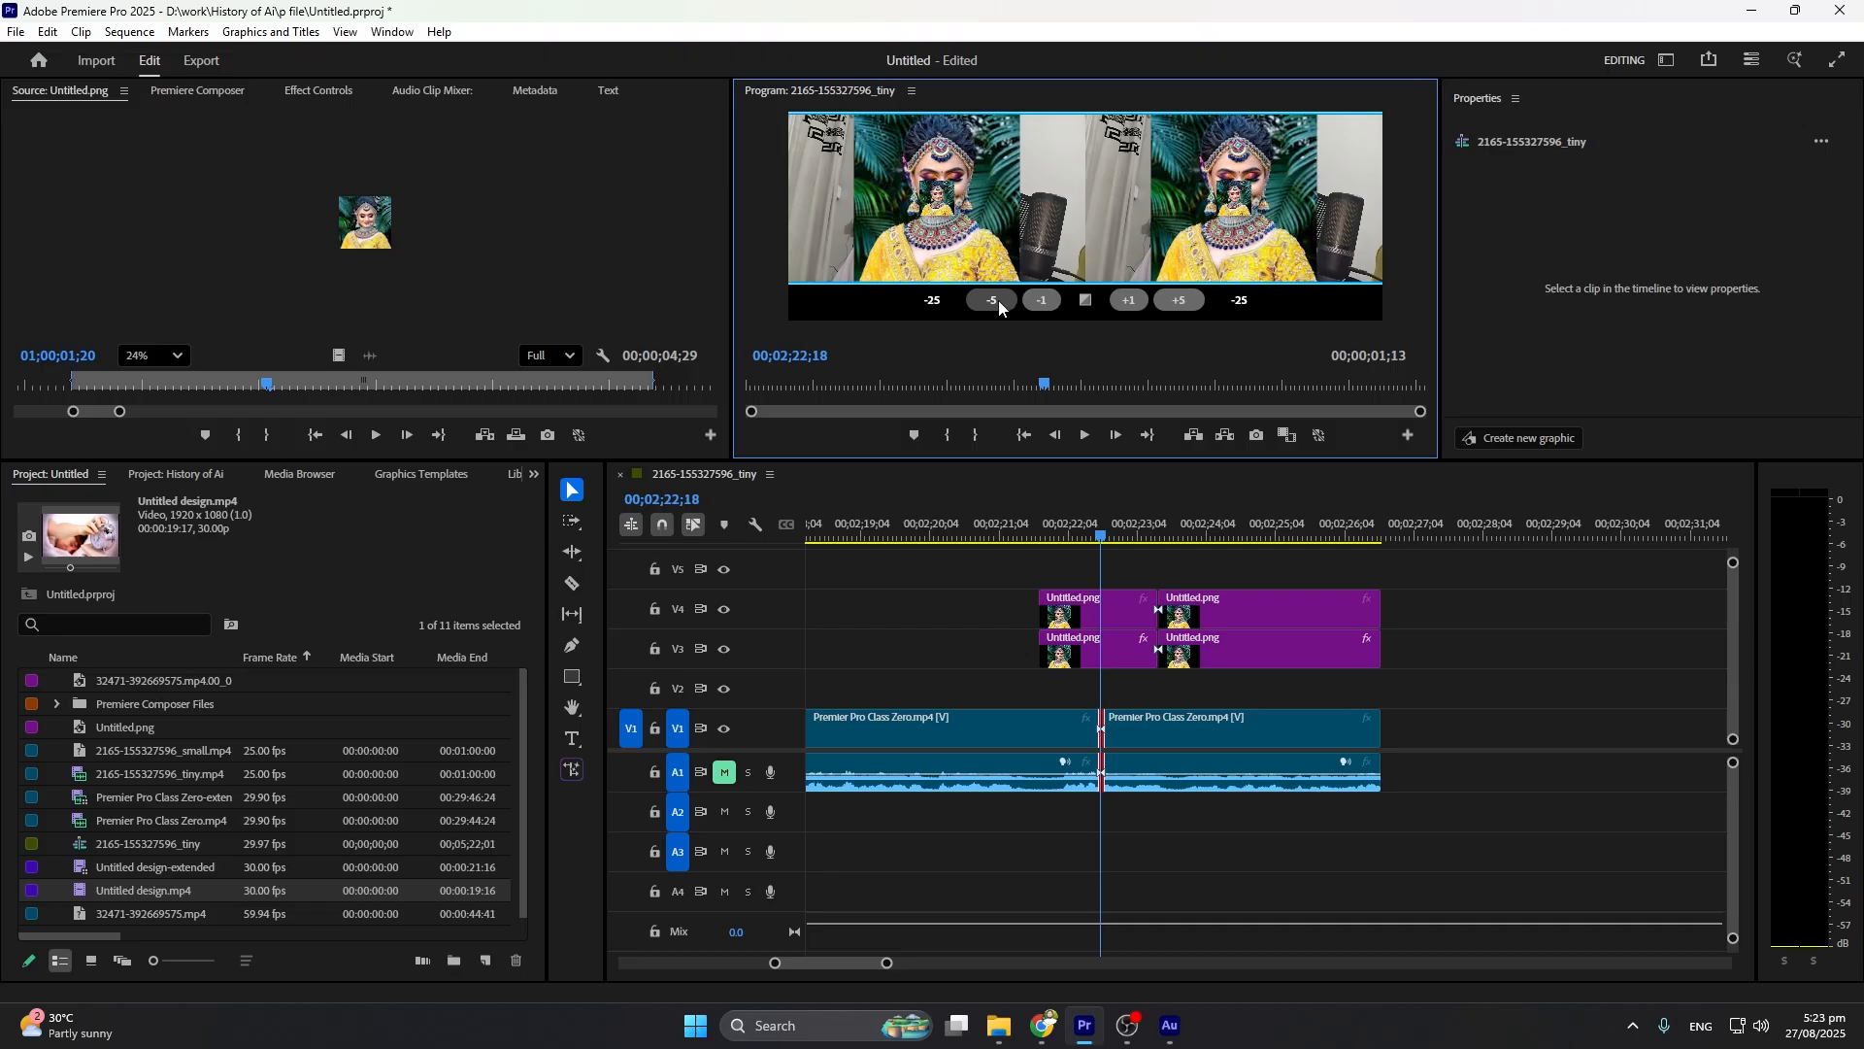
left_click(998, 300)
left_click(998, 300)
left_click(998, 300)
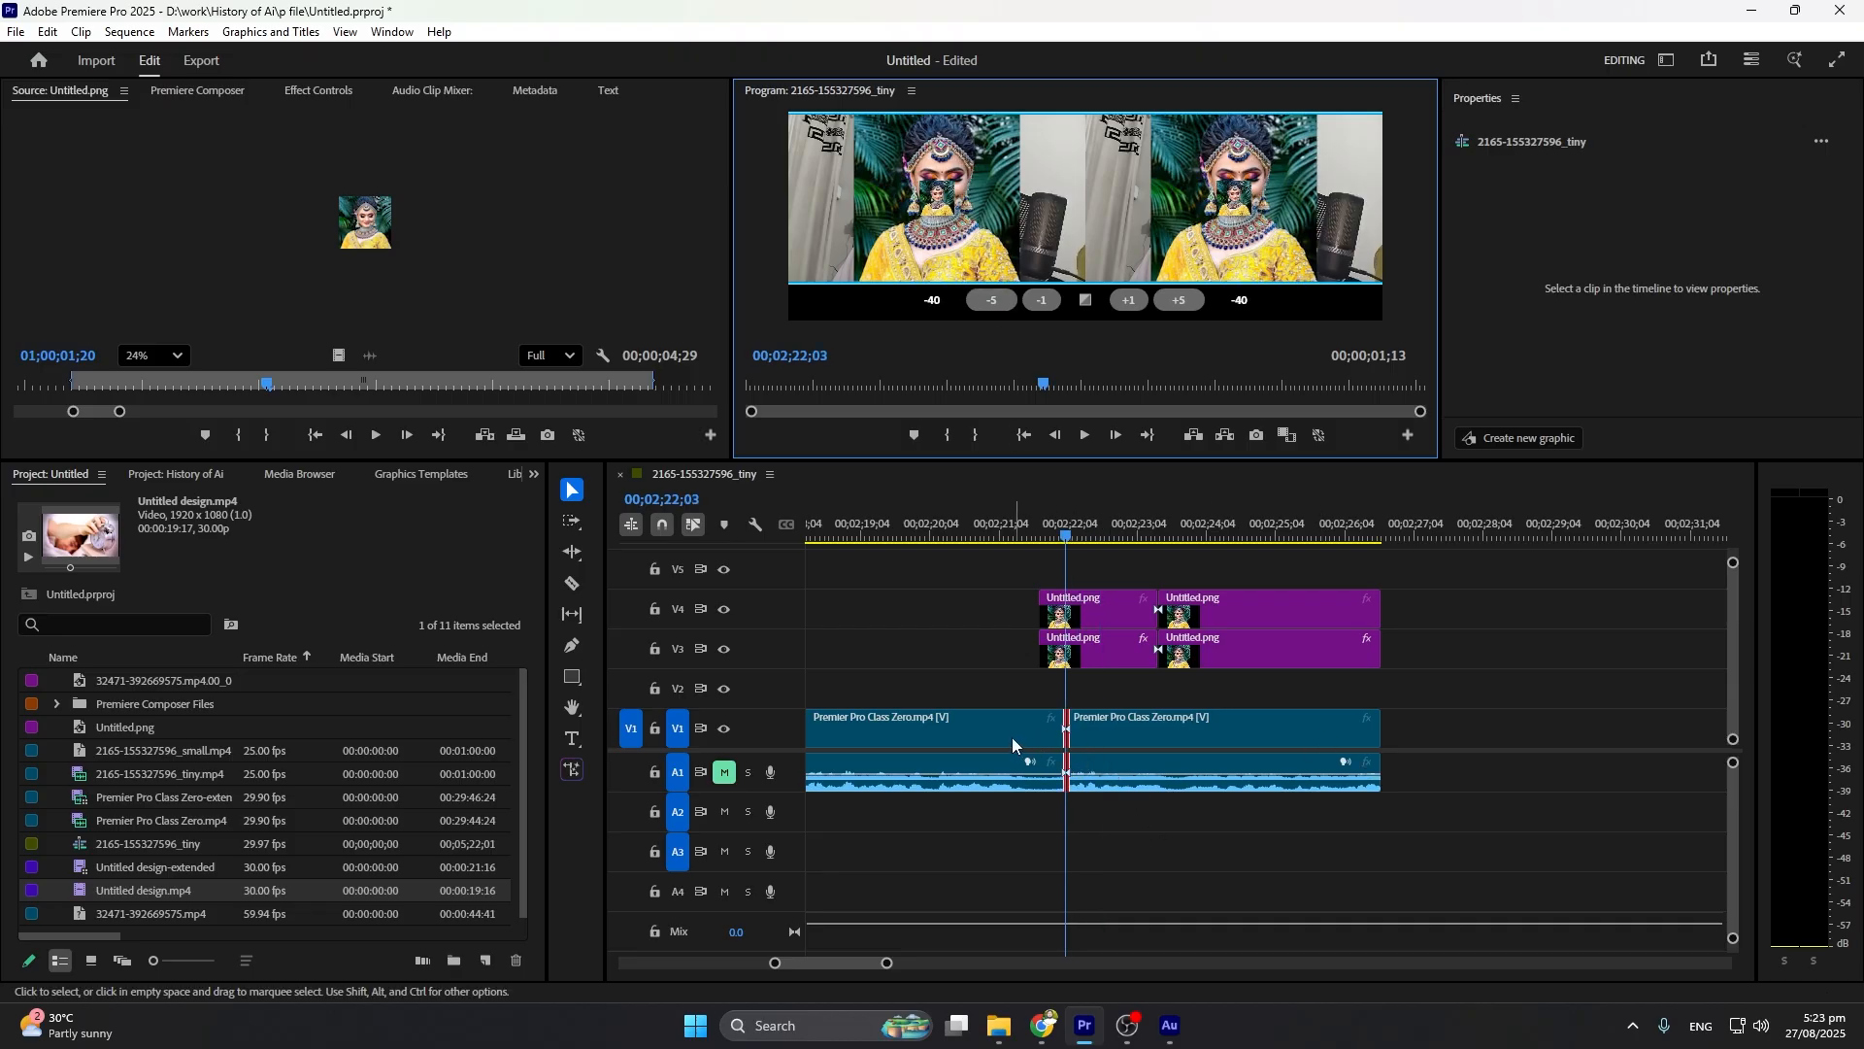
Roll the talking clip's cut forward in five-frame and one-frame increments to a total trim shift of -5 frames
left_click(1181, 301)
left_click(1180, 301)
left_click(1181, 301)
left_click(1181, 301)
left_click(1180, 301)
left_click(1180, 301)
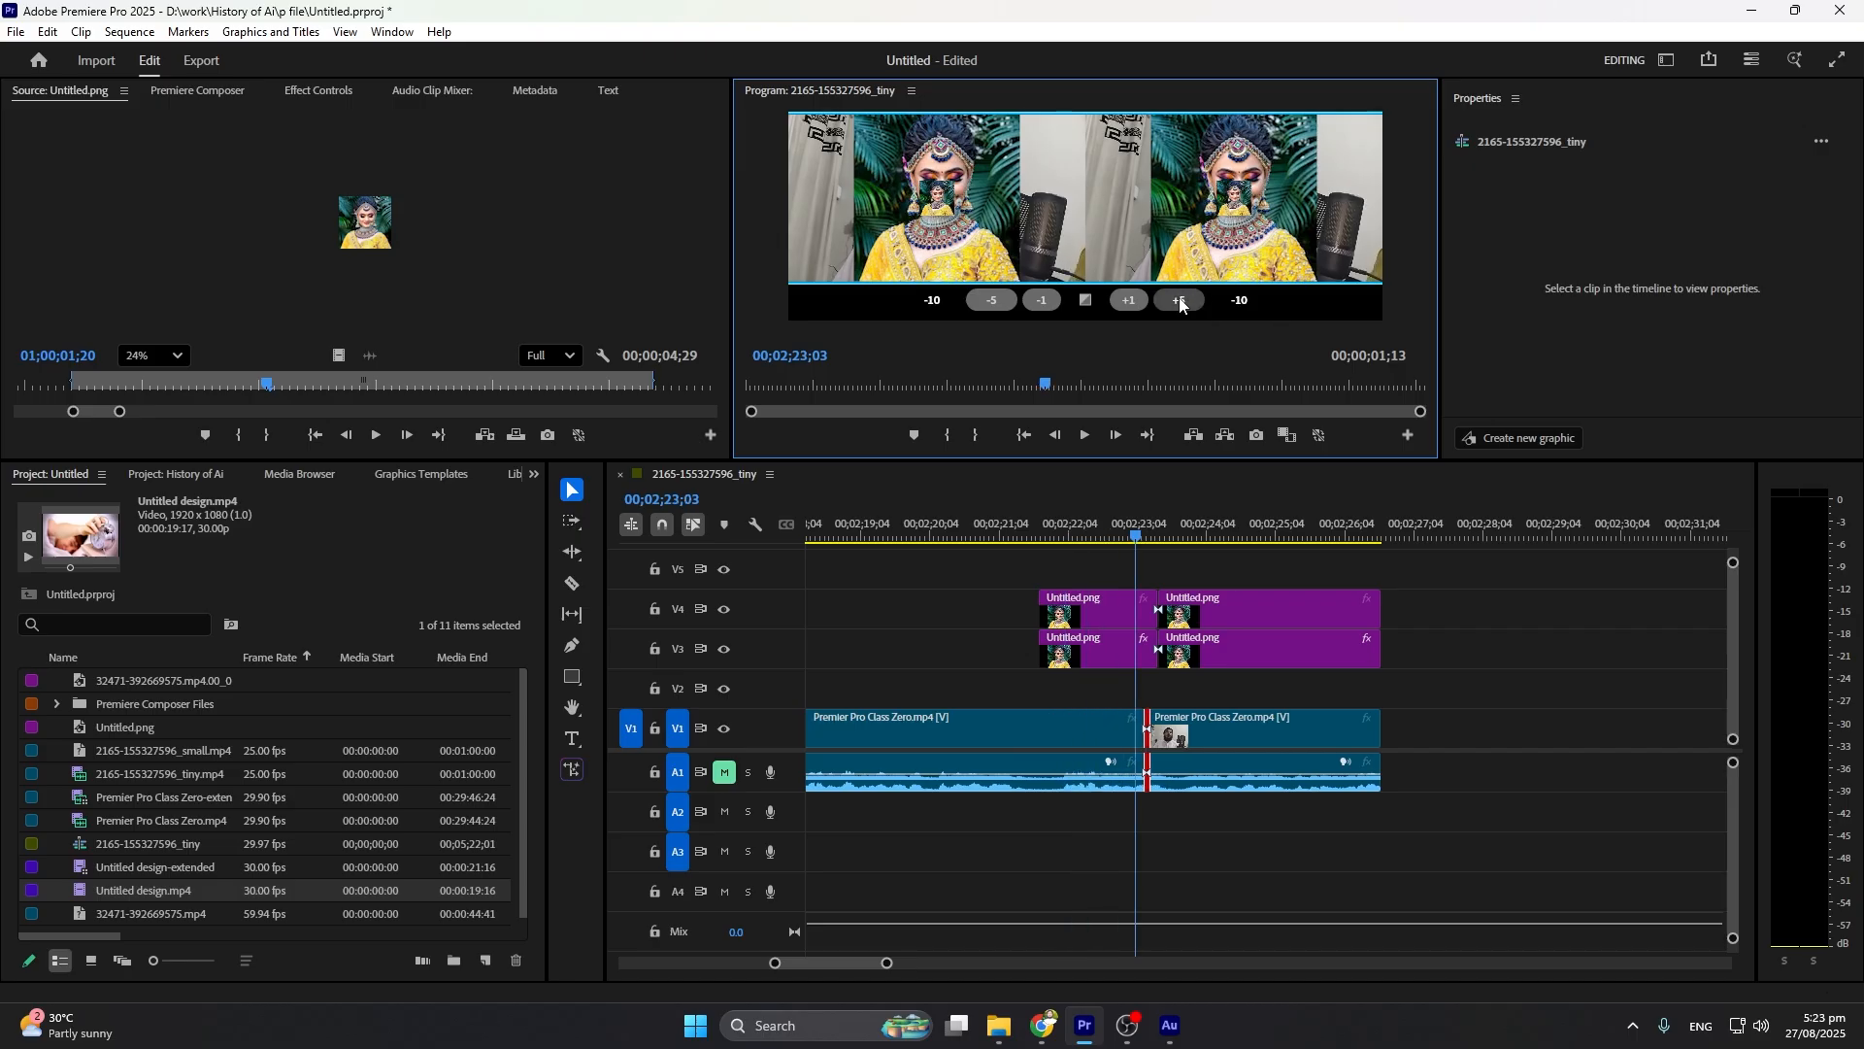
left_click(1181, 301)
left_click(1128, 300)
left_click(1129, 300)
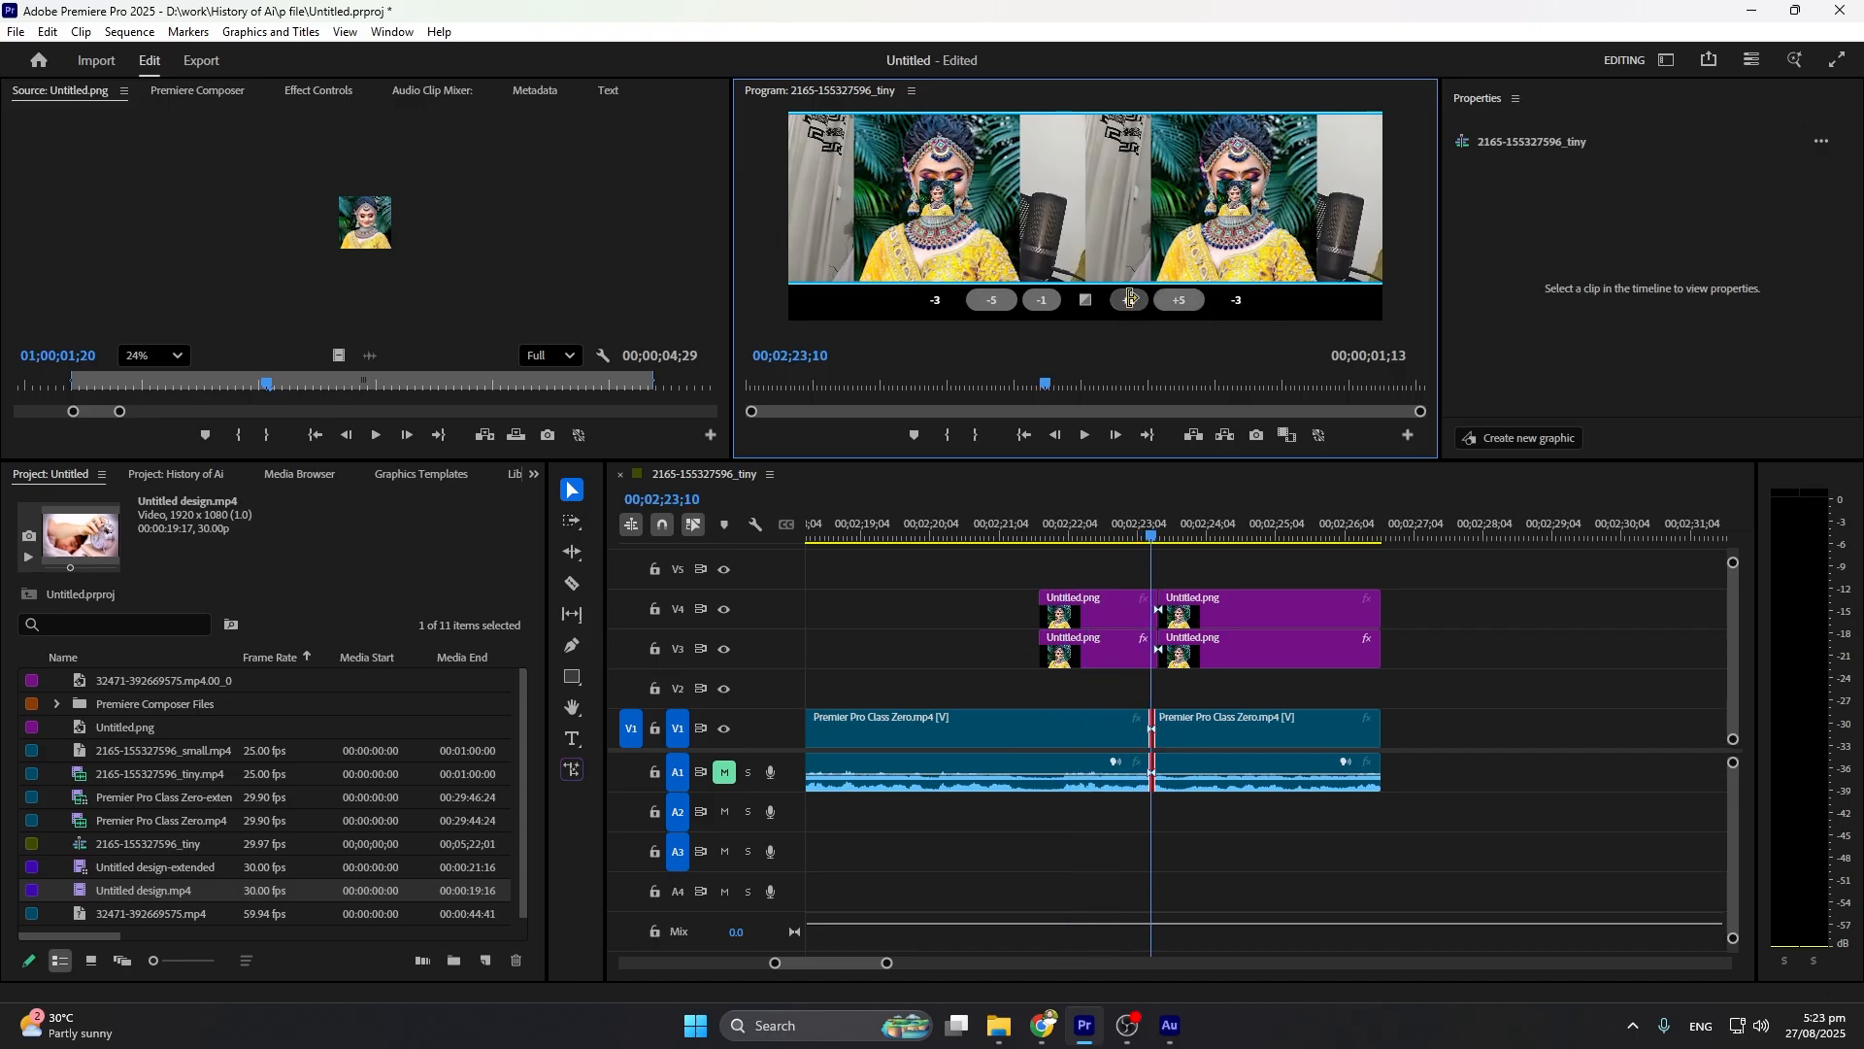
left_click(1034, 302)
left_click(1038, 300)
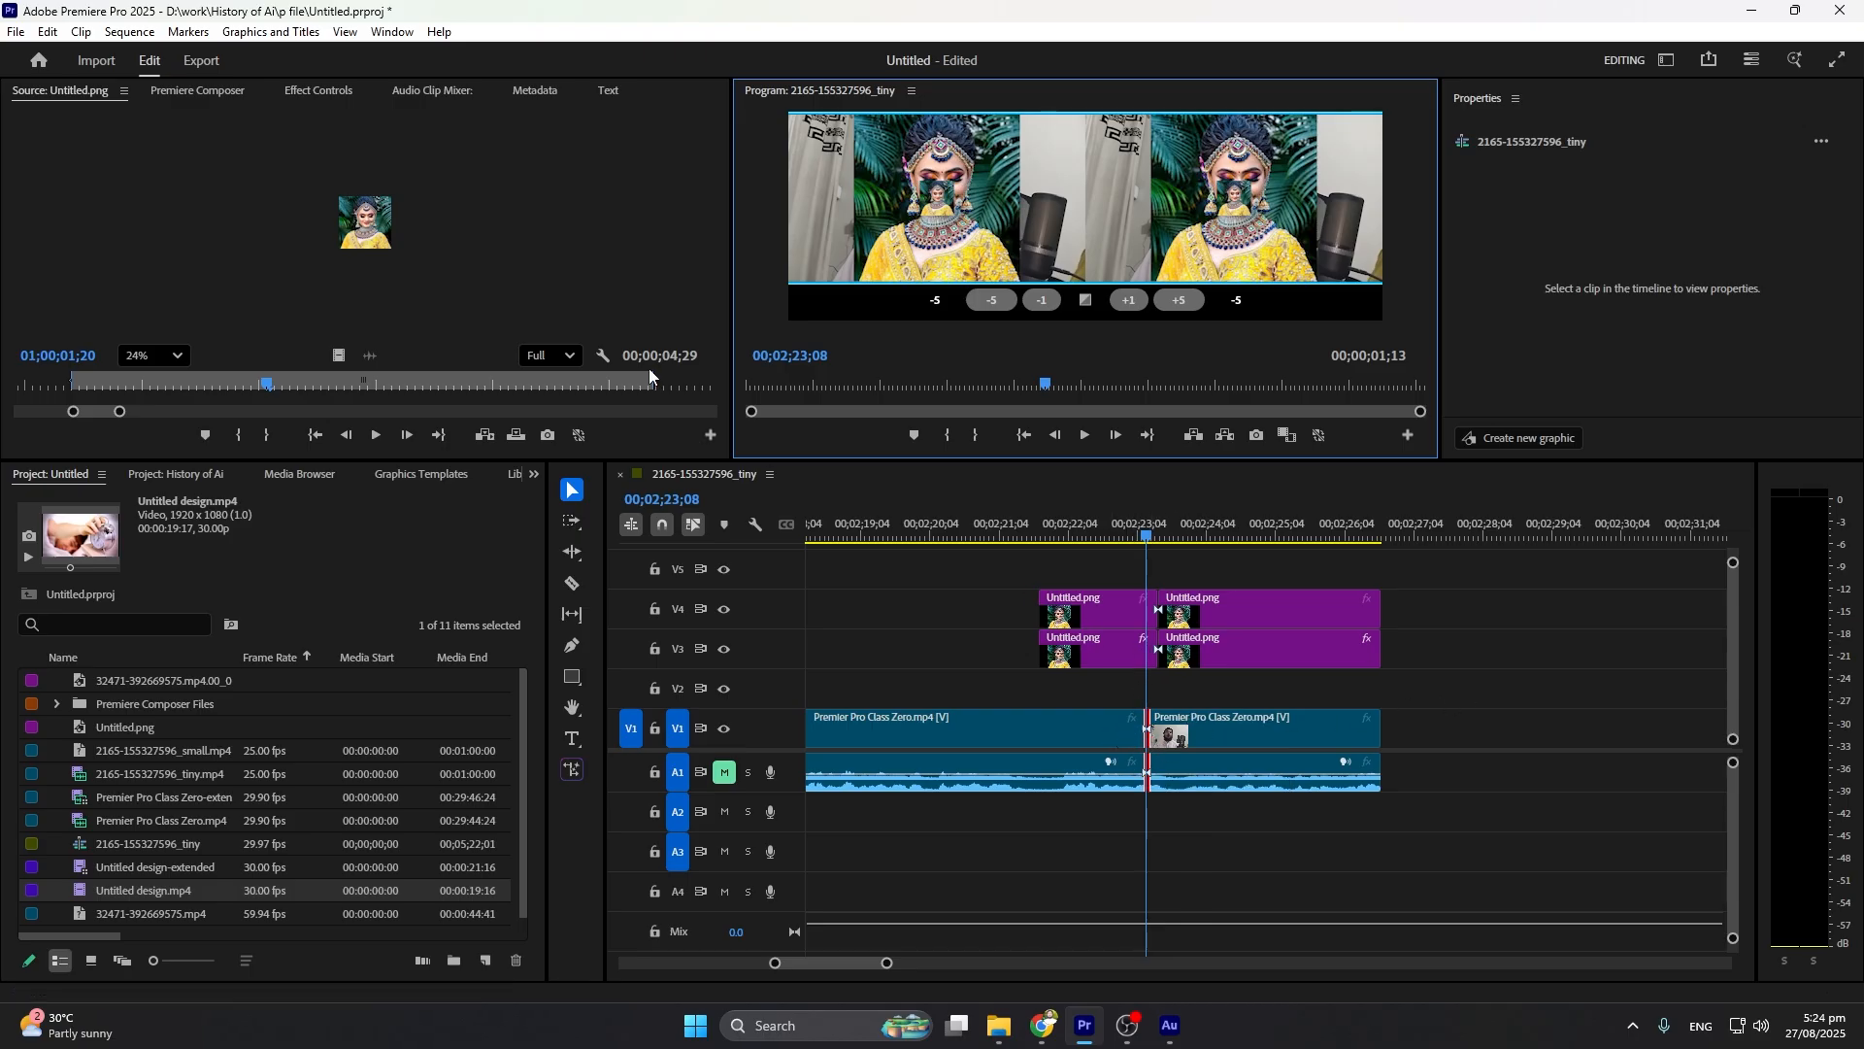
Move the playhead to 00;02;23;26, at the start of the talking clip after the gap, and select that clip
left_click(109, 32)
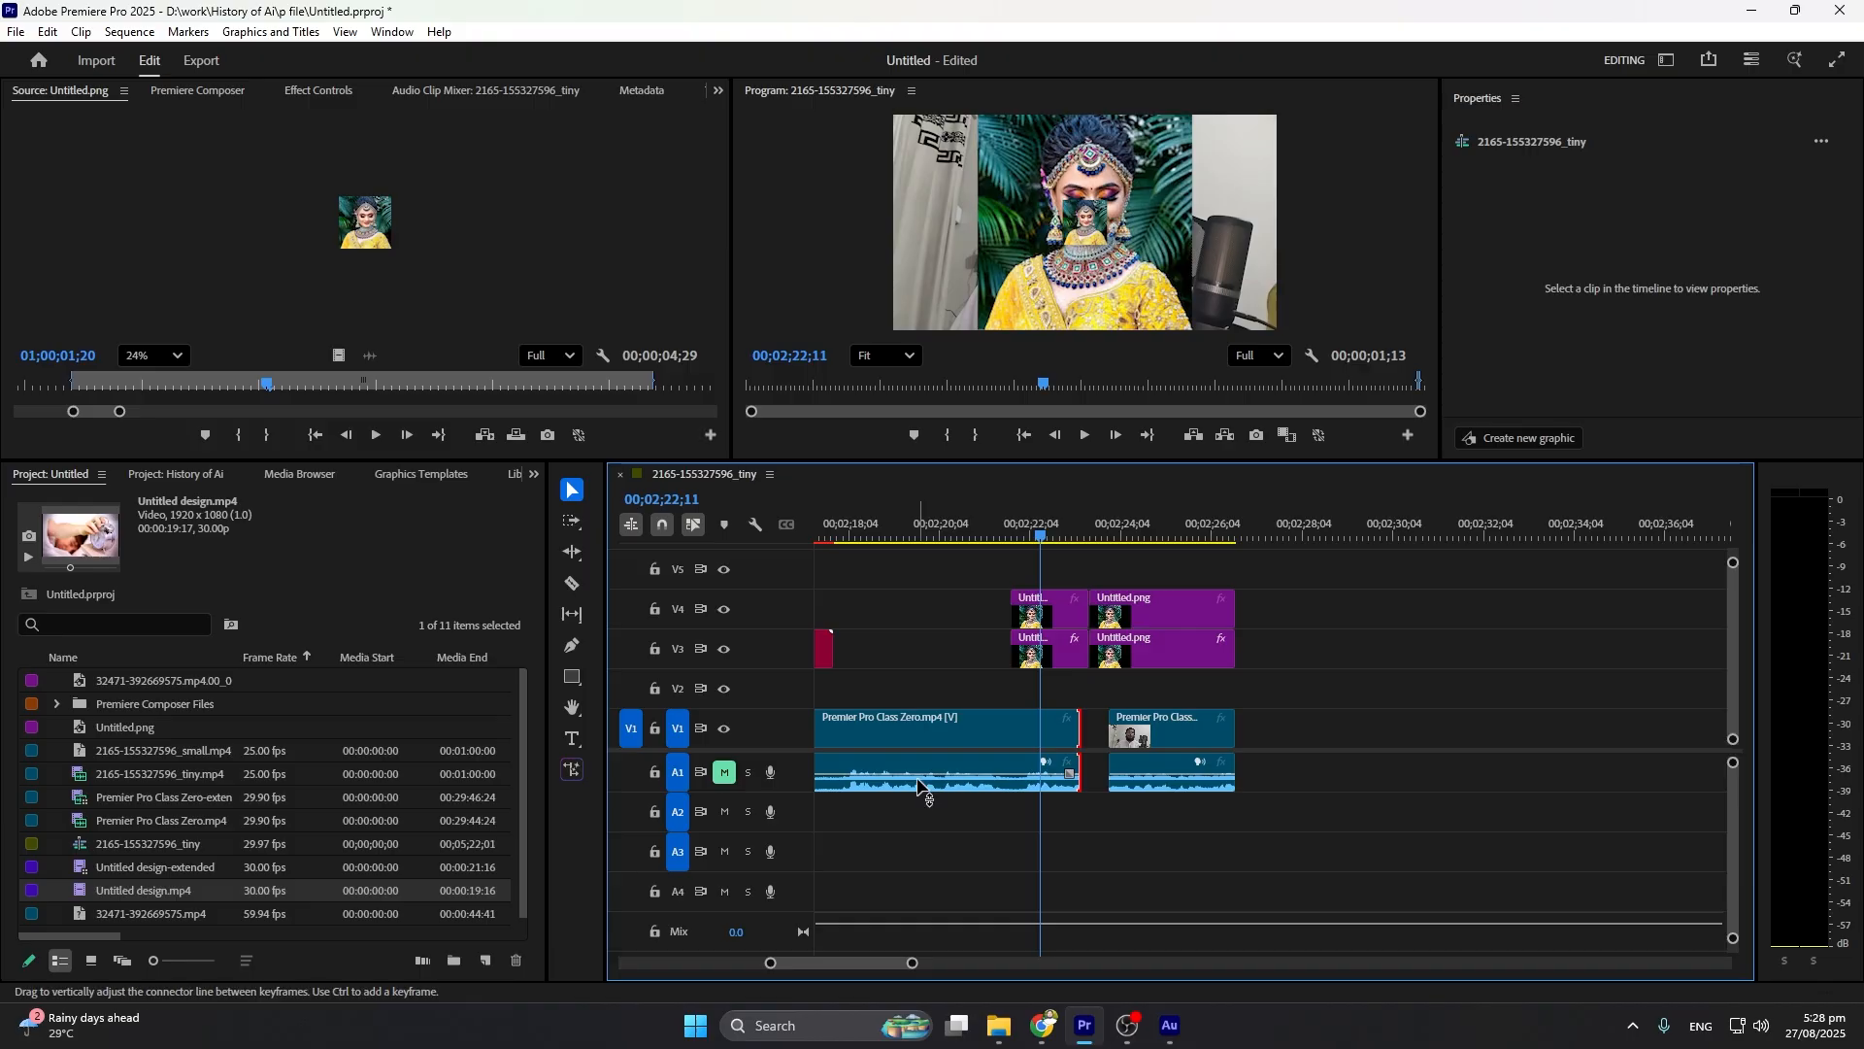
left_click(141, 34)
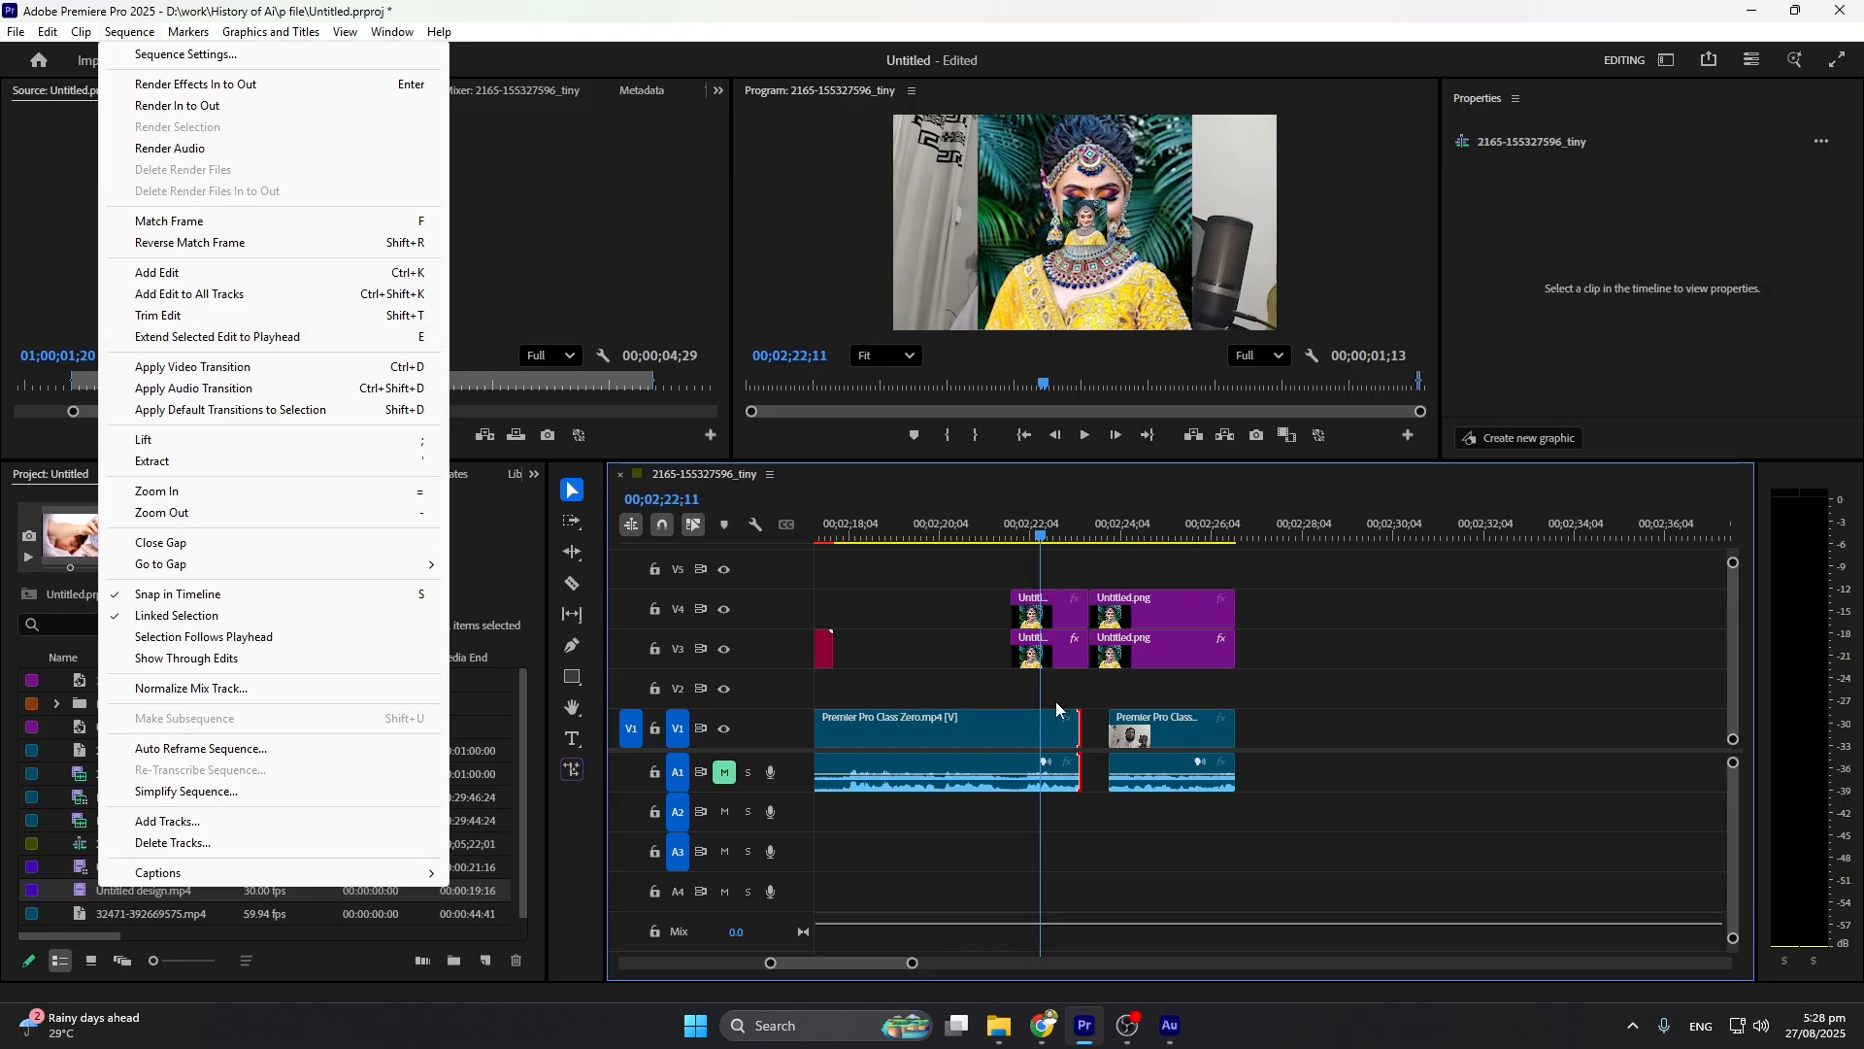
left_click_drag(1041, 541, 1112, 540)
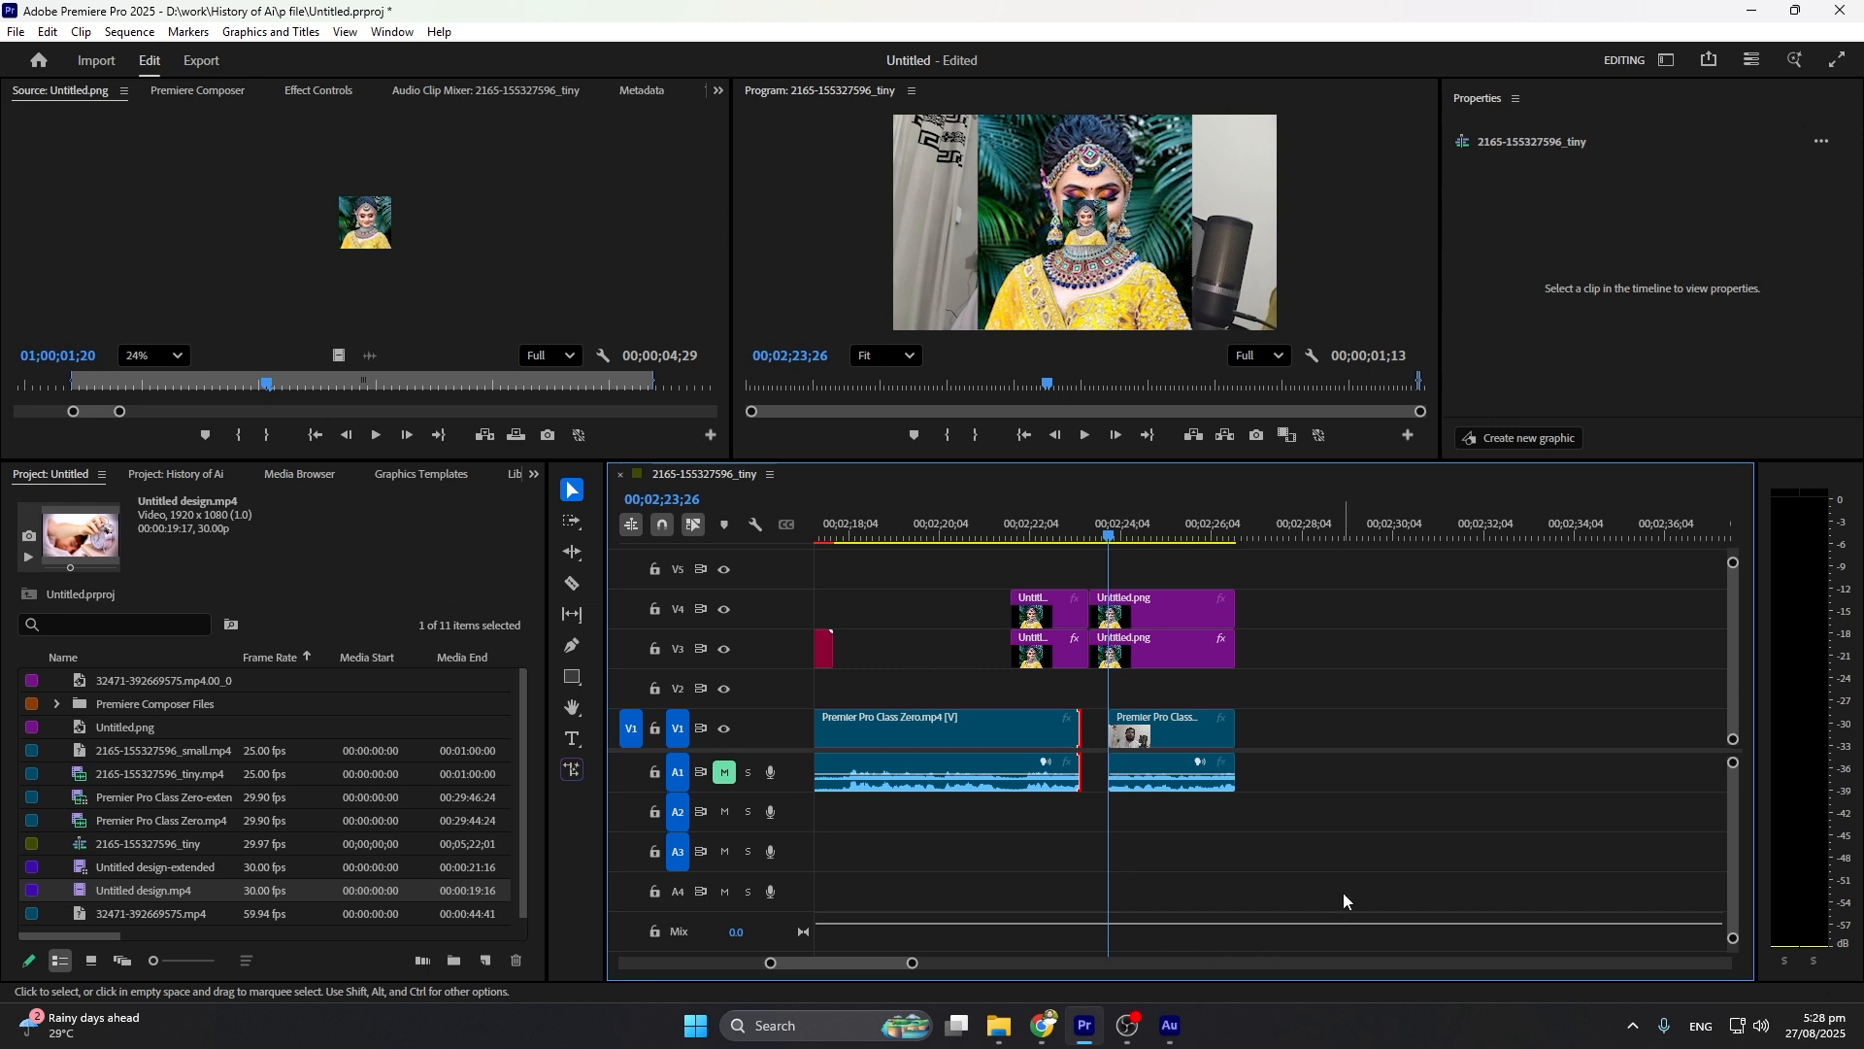
left_click(1353, 696)
left_click(1272, 735)
left_click_drag(1282, 714, 1169, 738)
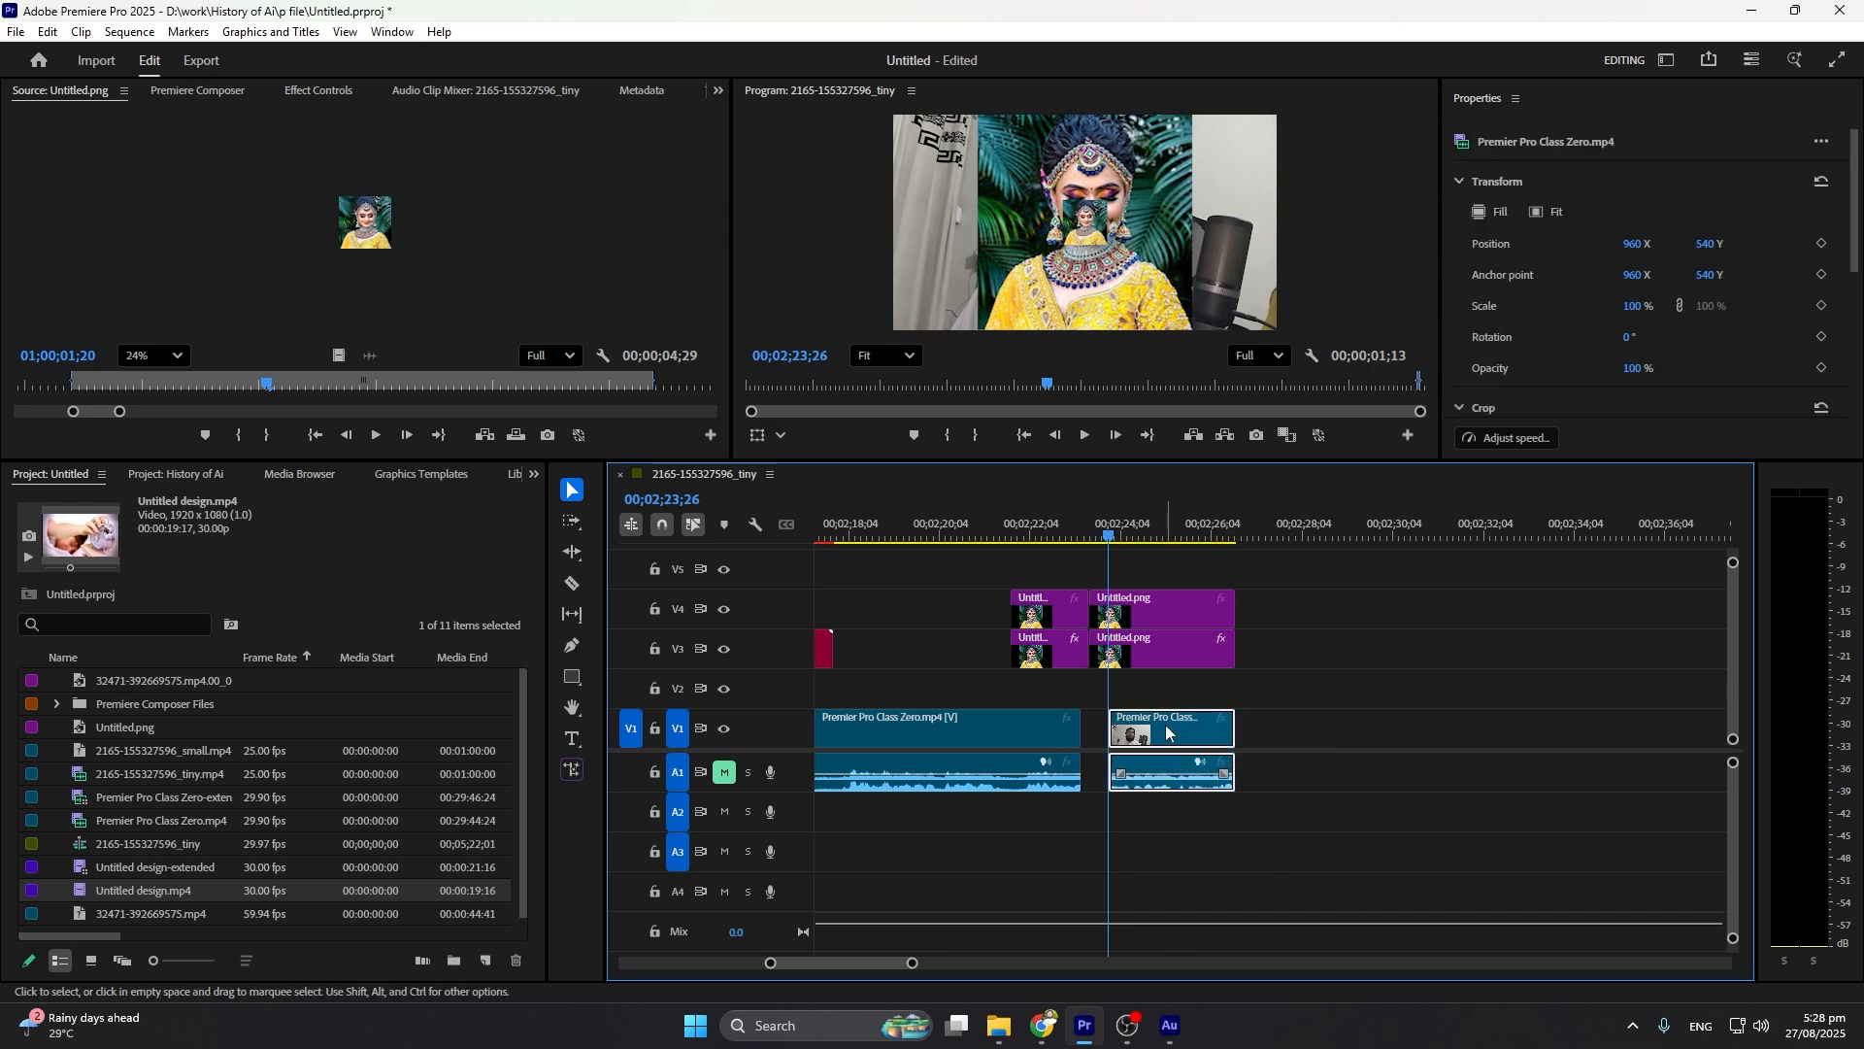
Select the start edit point of the talking clip after the gap and run Extend Selected Edit to Playhead at 00;02;23;26
left_click(1095, 736)
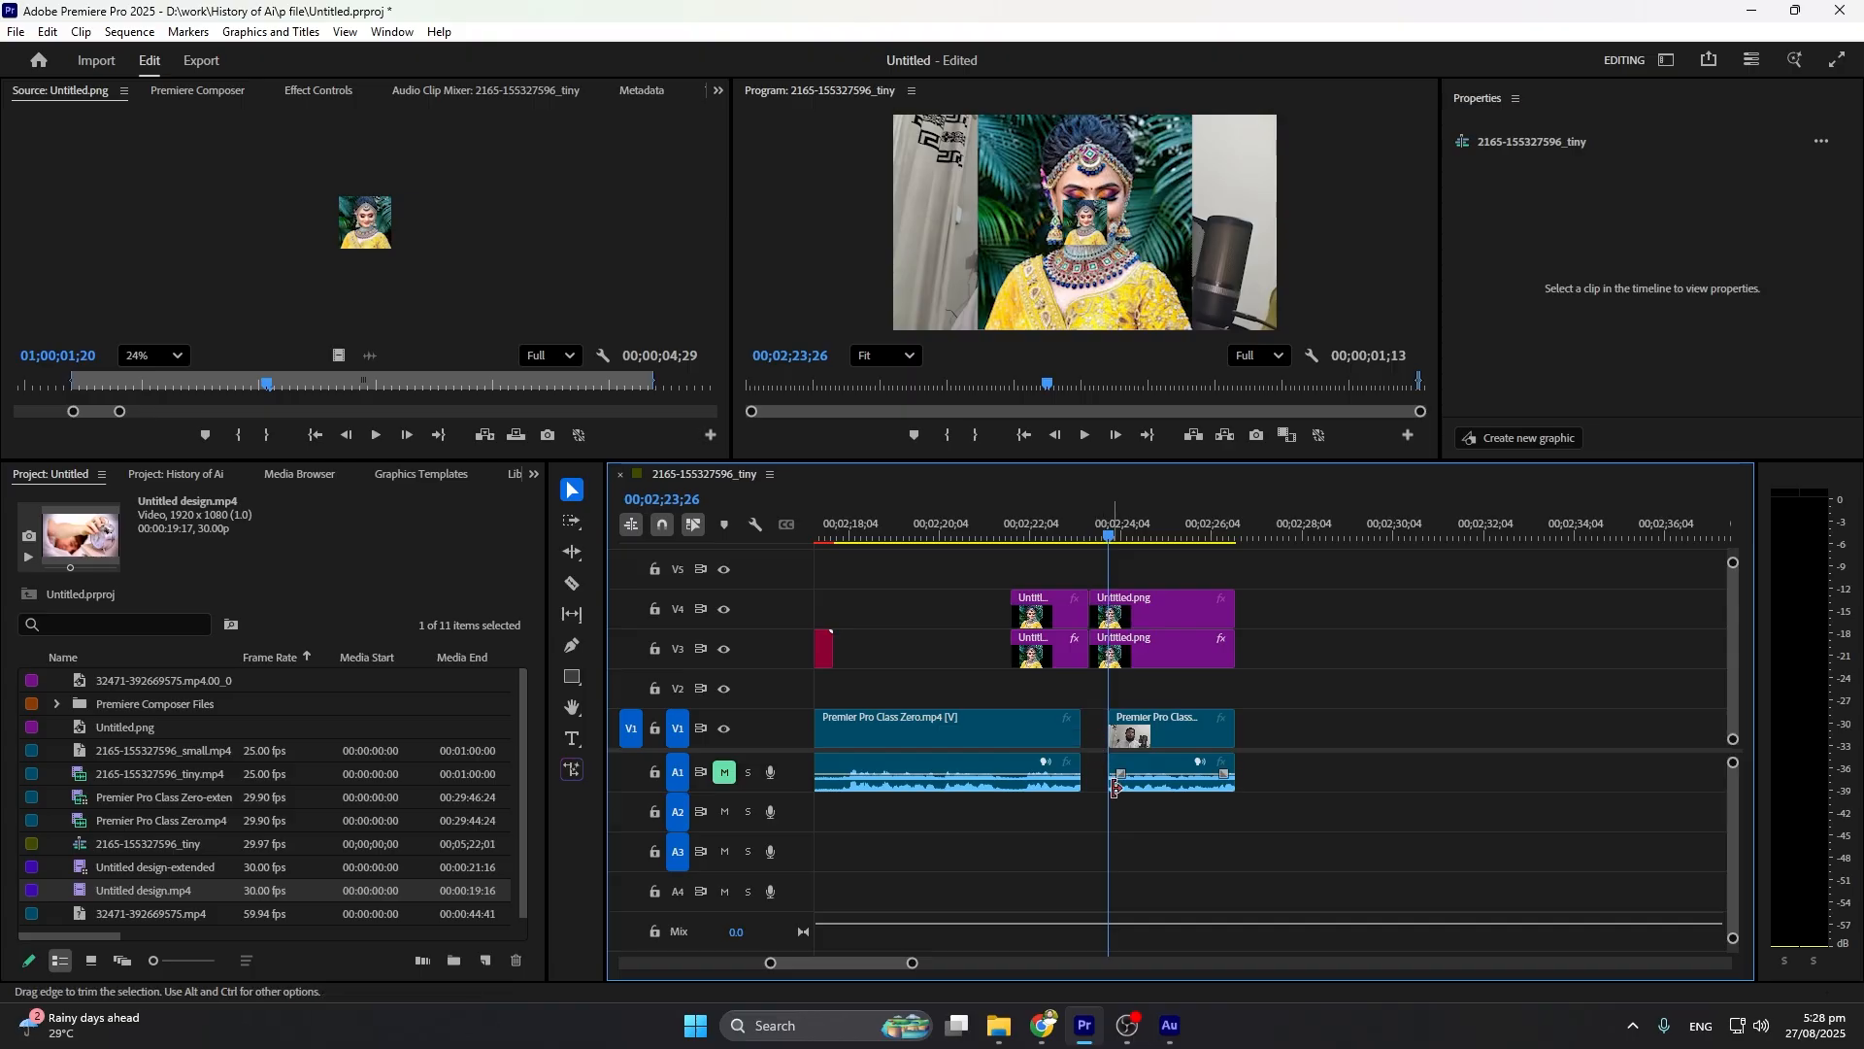
left_click(1113, 728)
left_click(1118, 738)
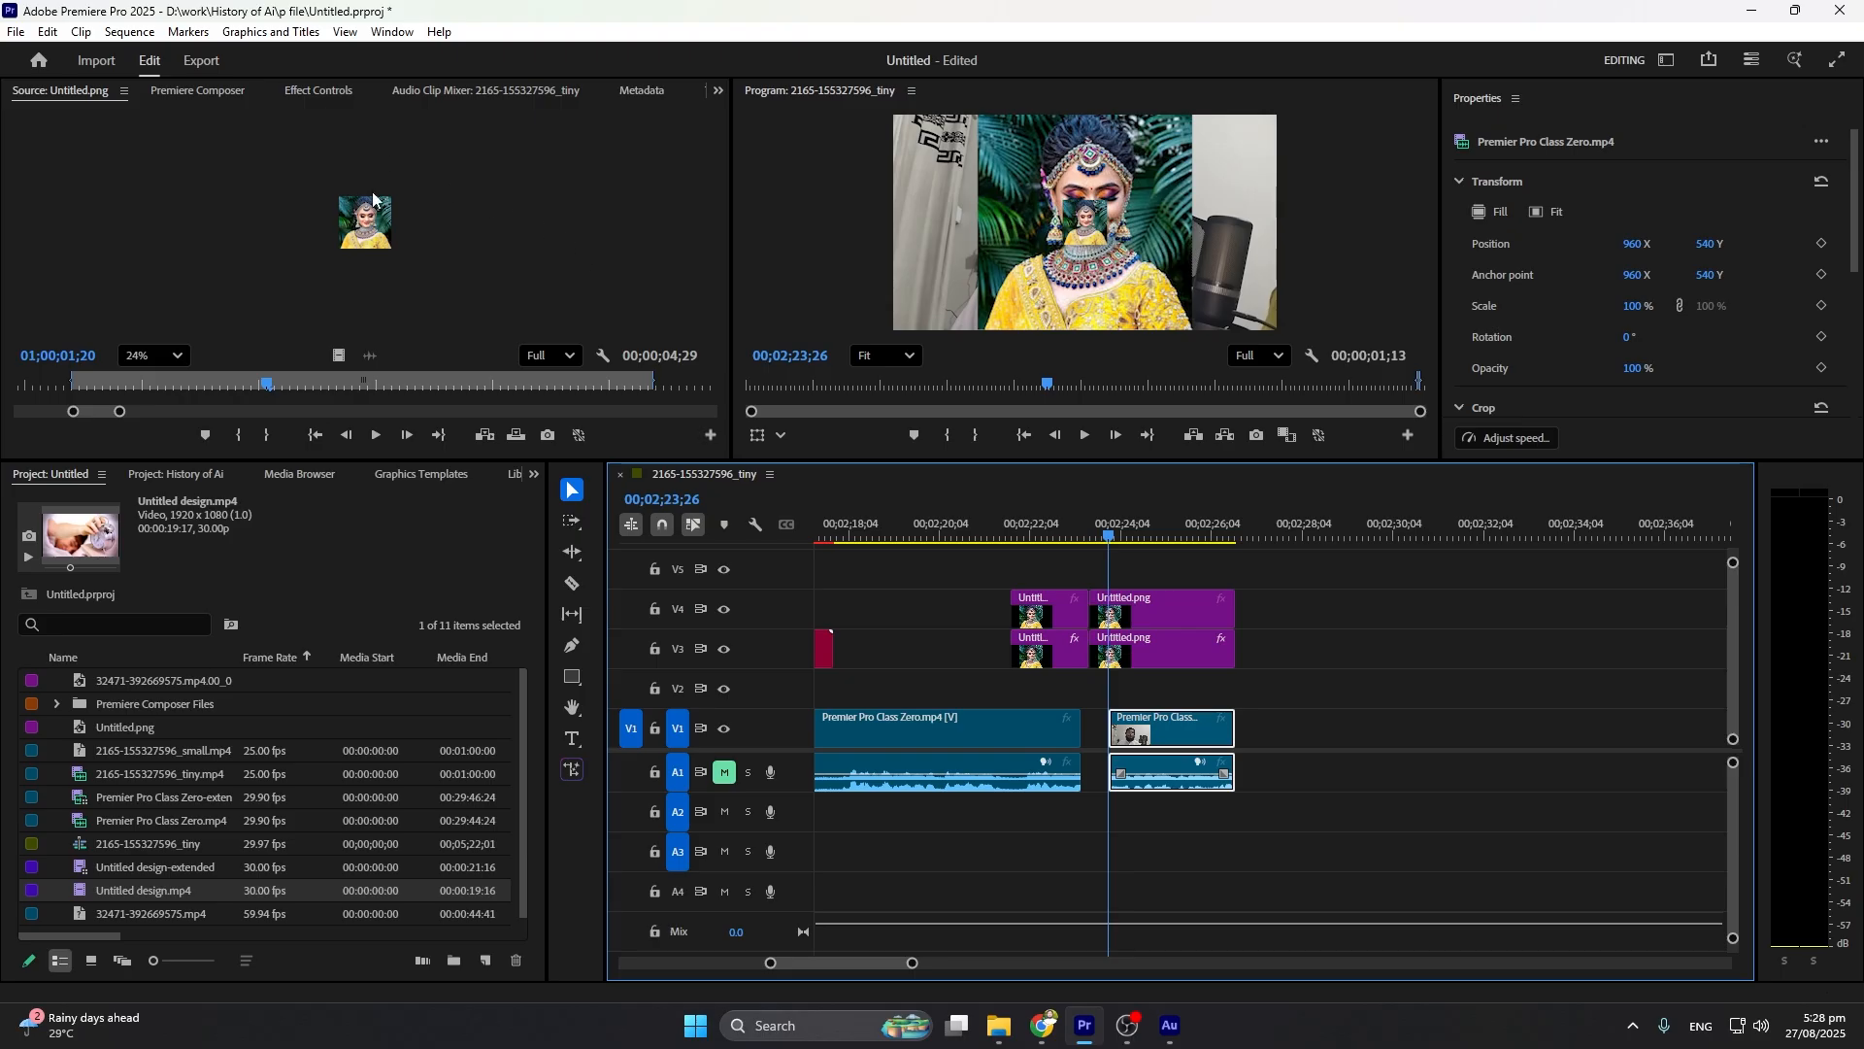
left_click(130, 34)
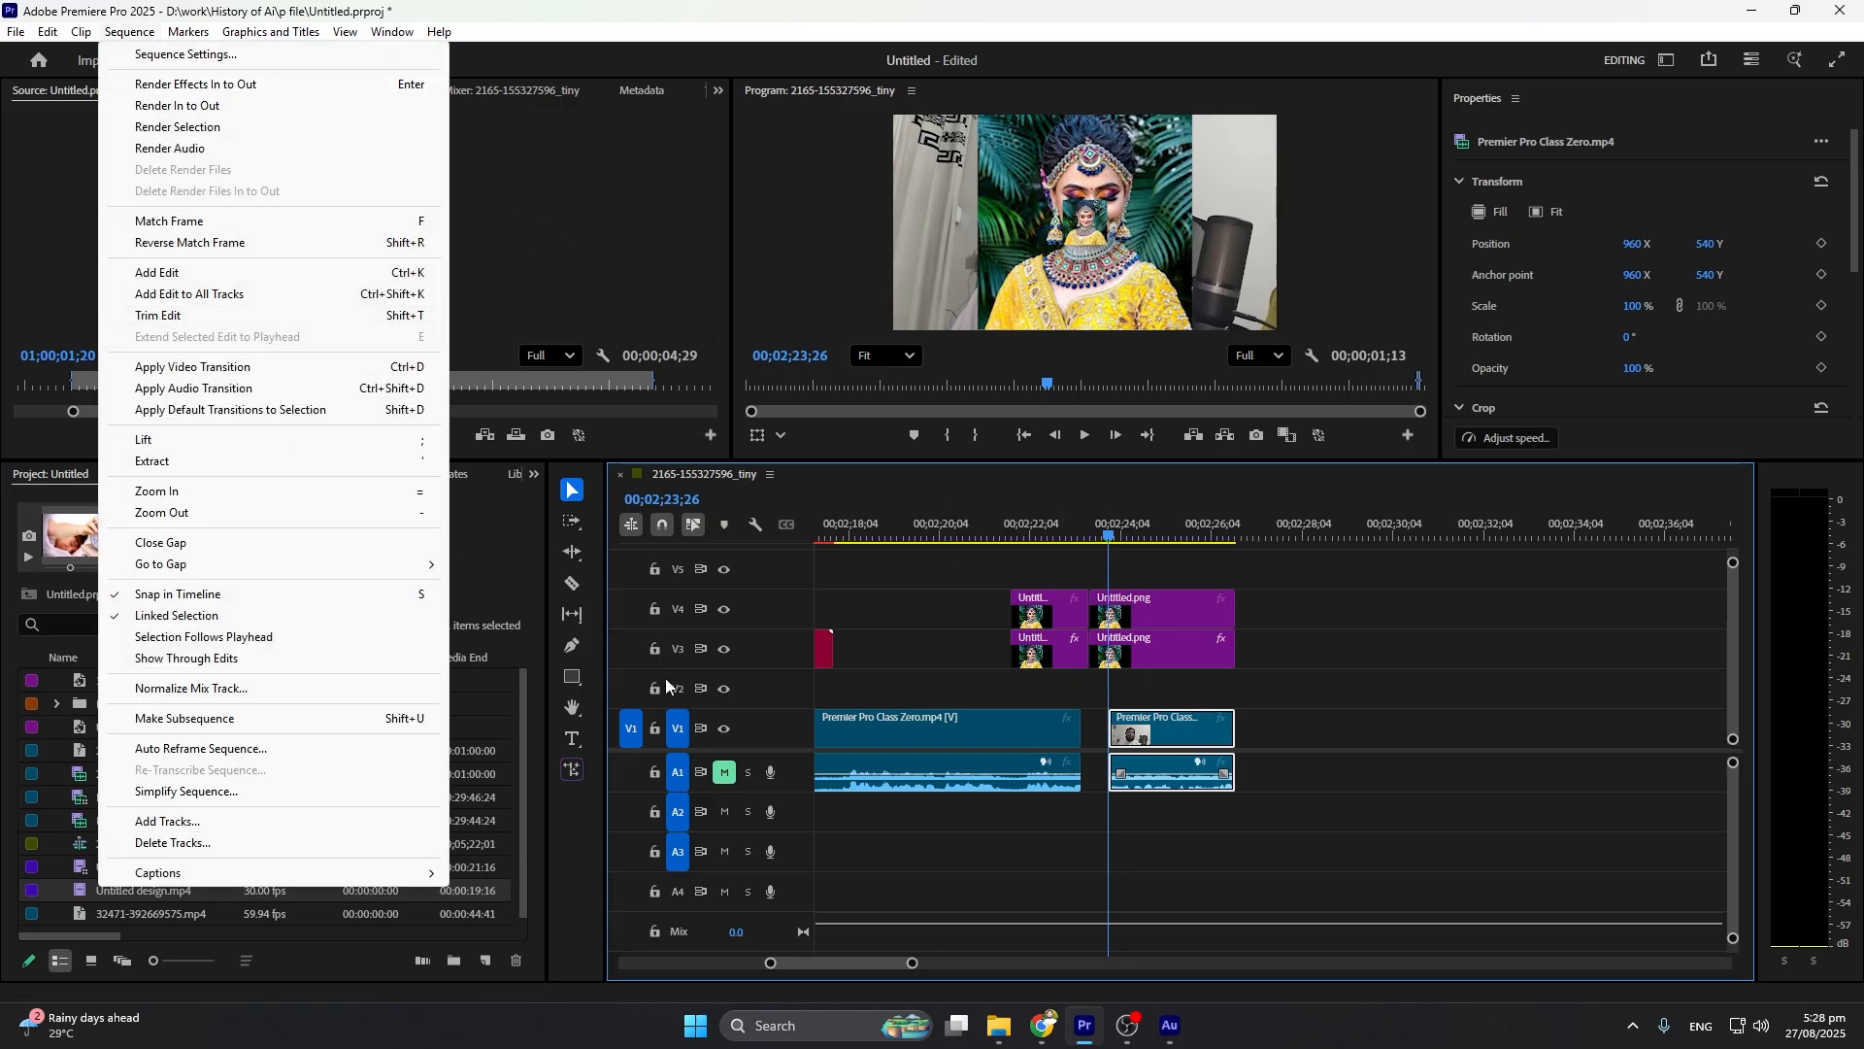
left_click(1114, 735)
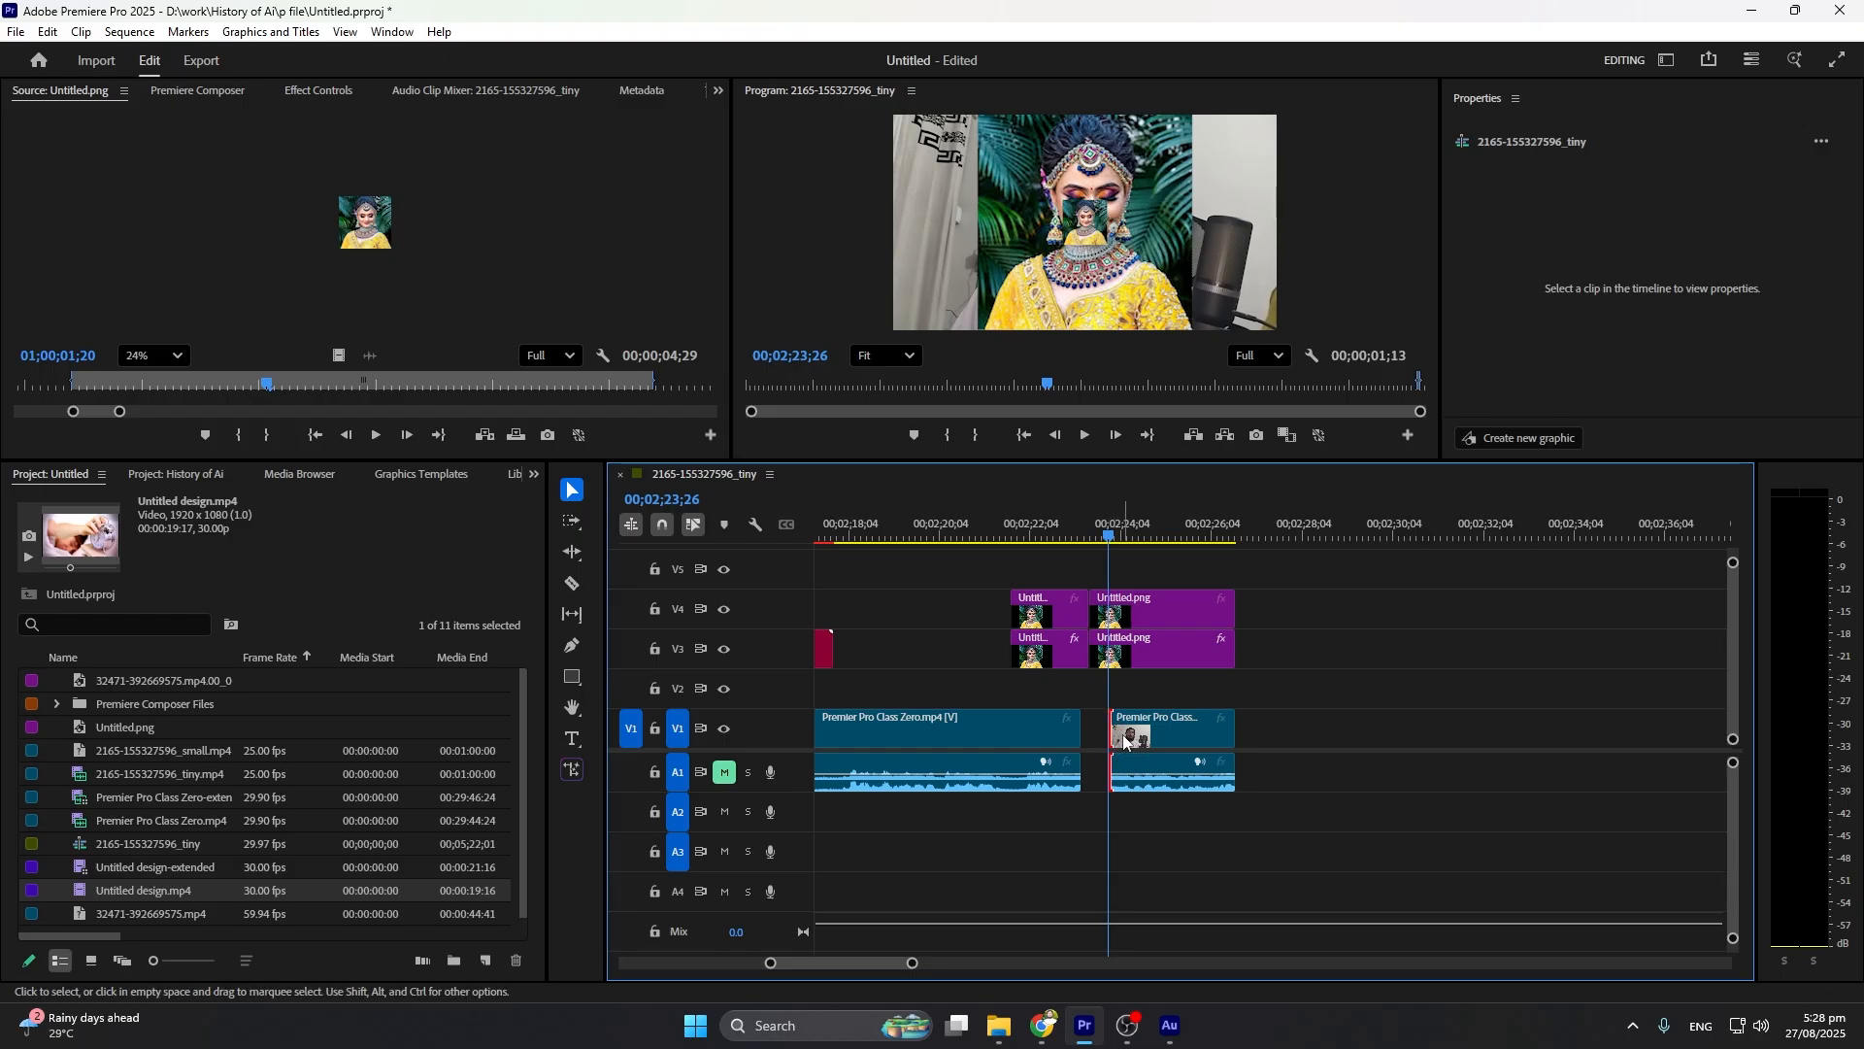
left_click(127, 32)
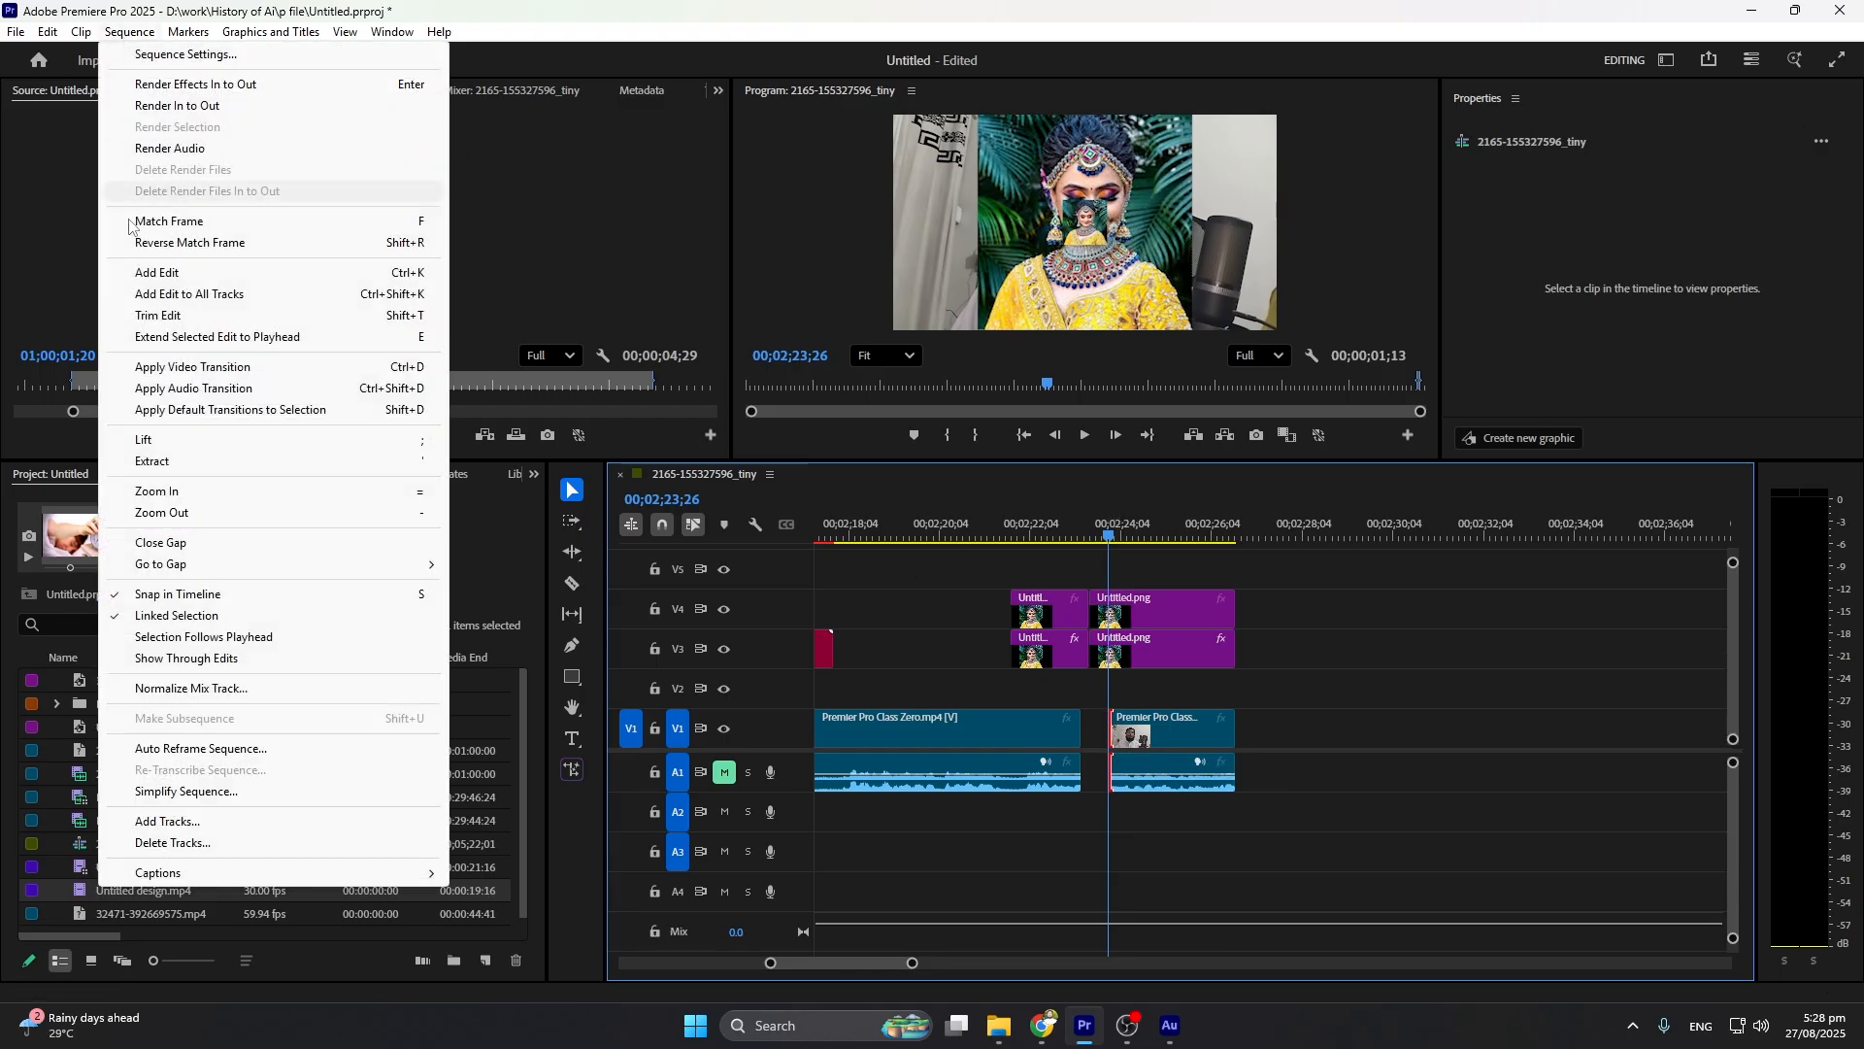
left_click(241, 337)
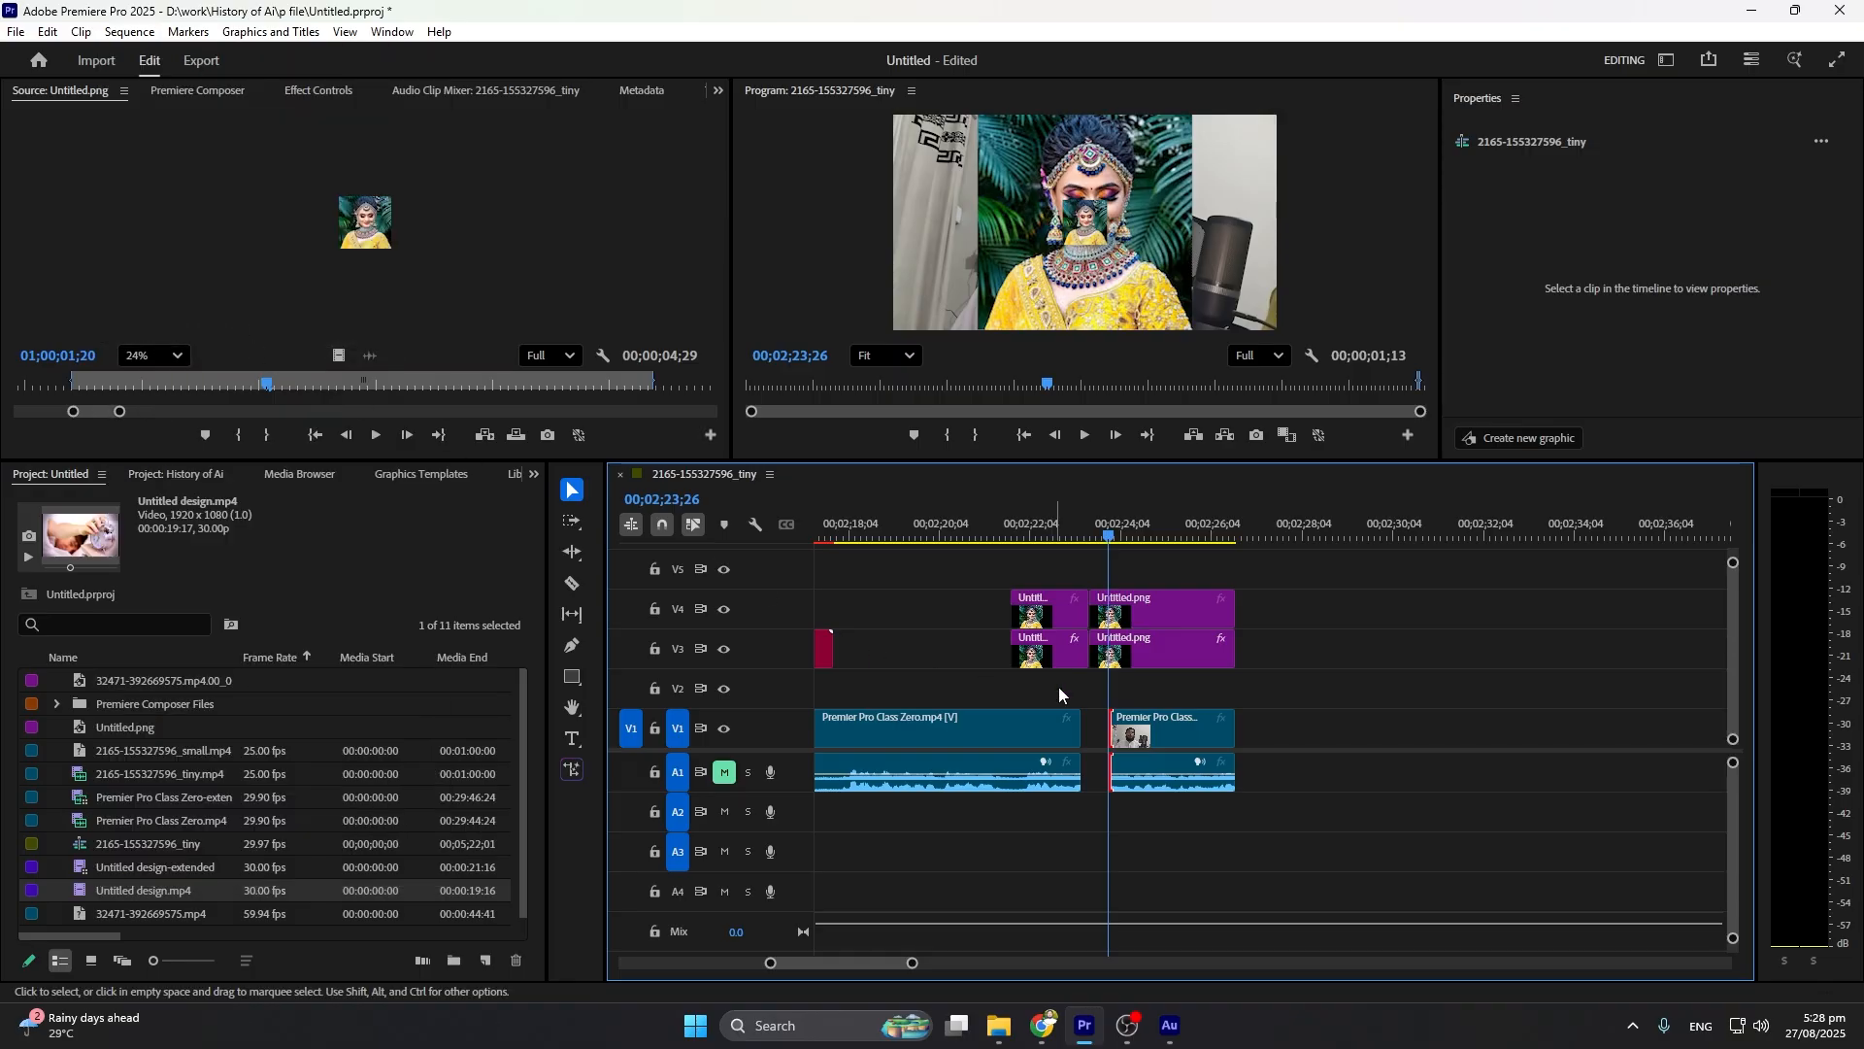
Extend the end edit point of the talking clip before the gap to the playhead at 00;02;23;26
left_click(129, 32)
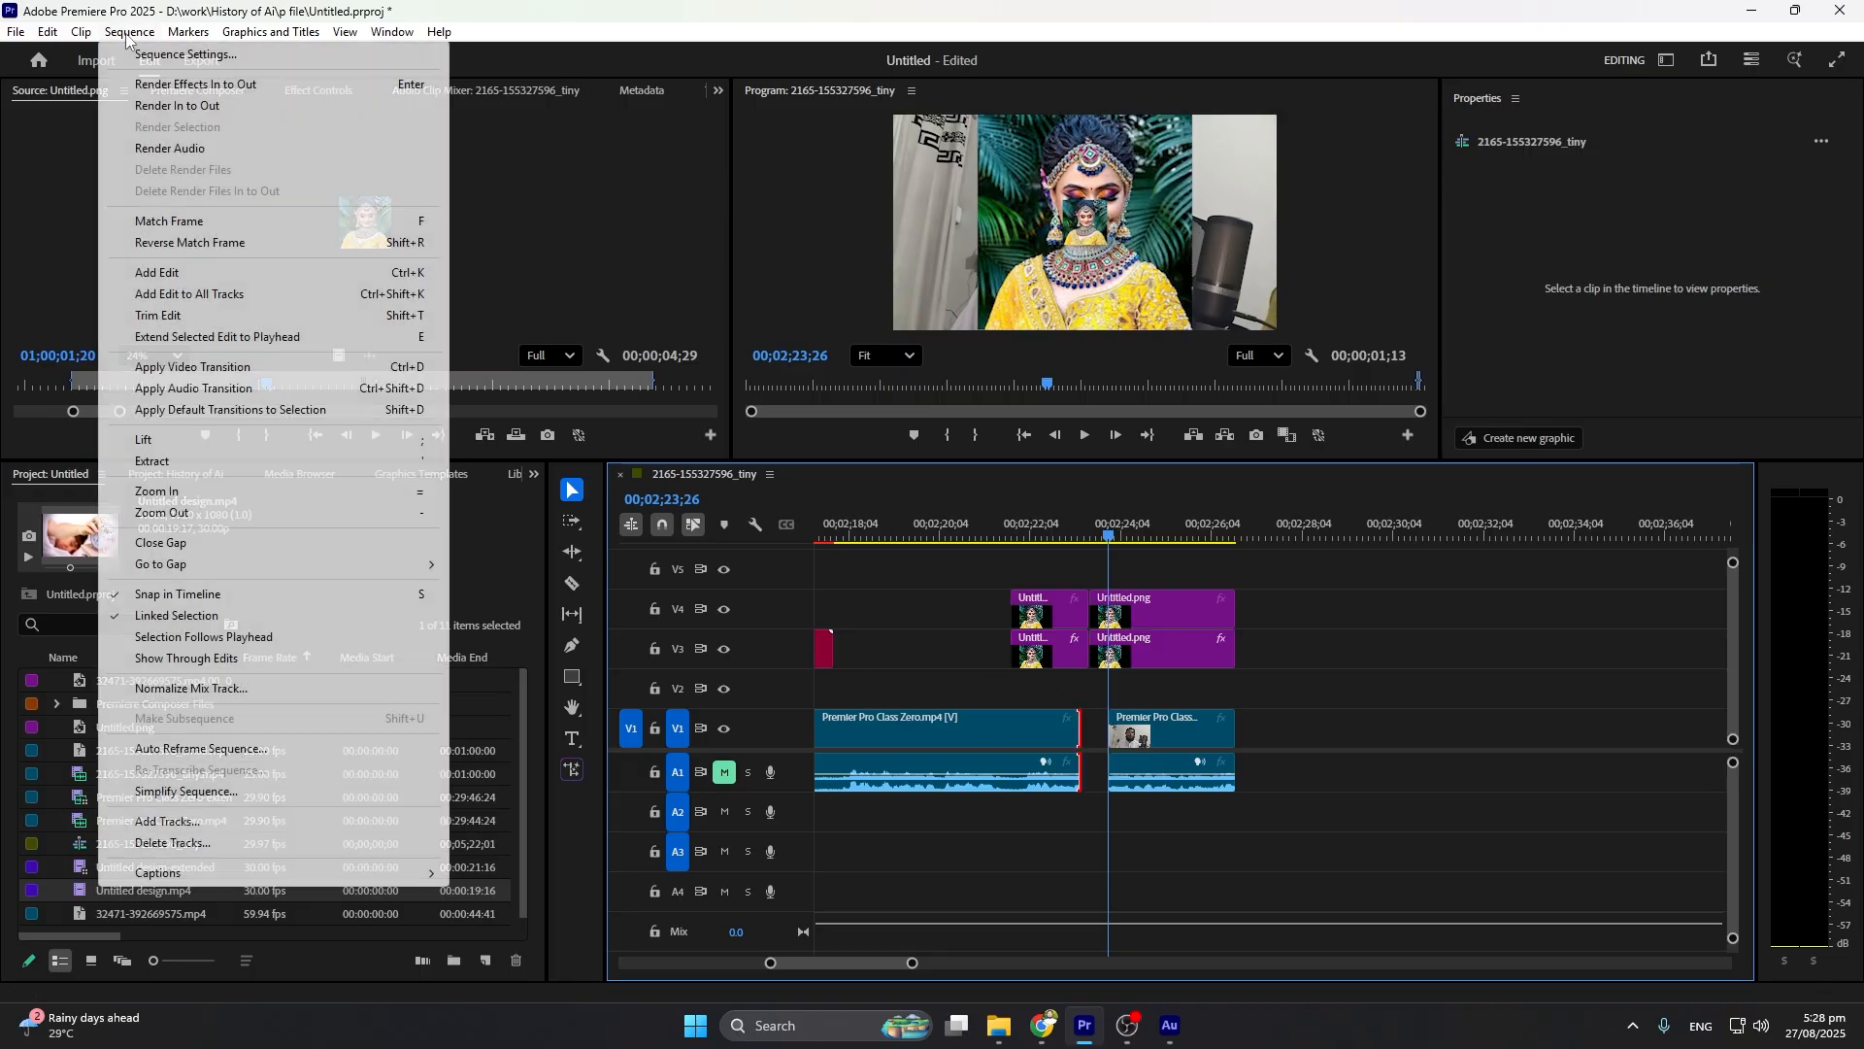
left_click(215, 337)
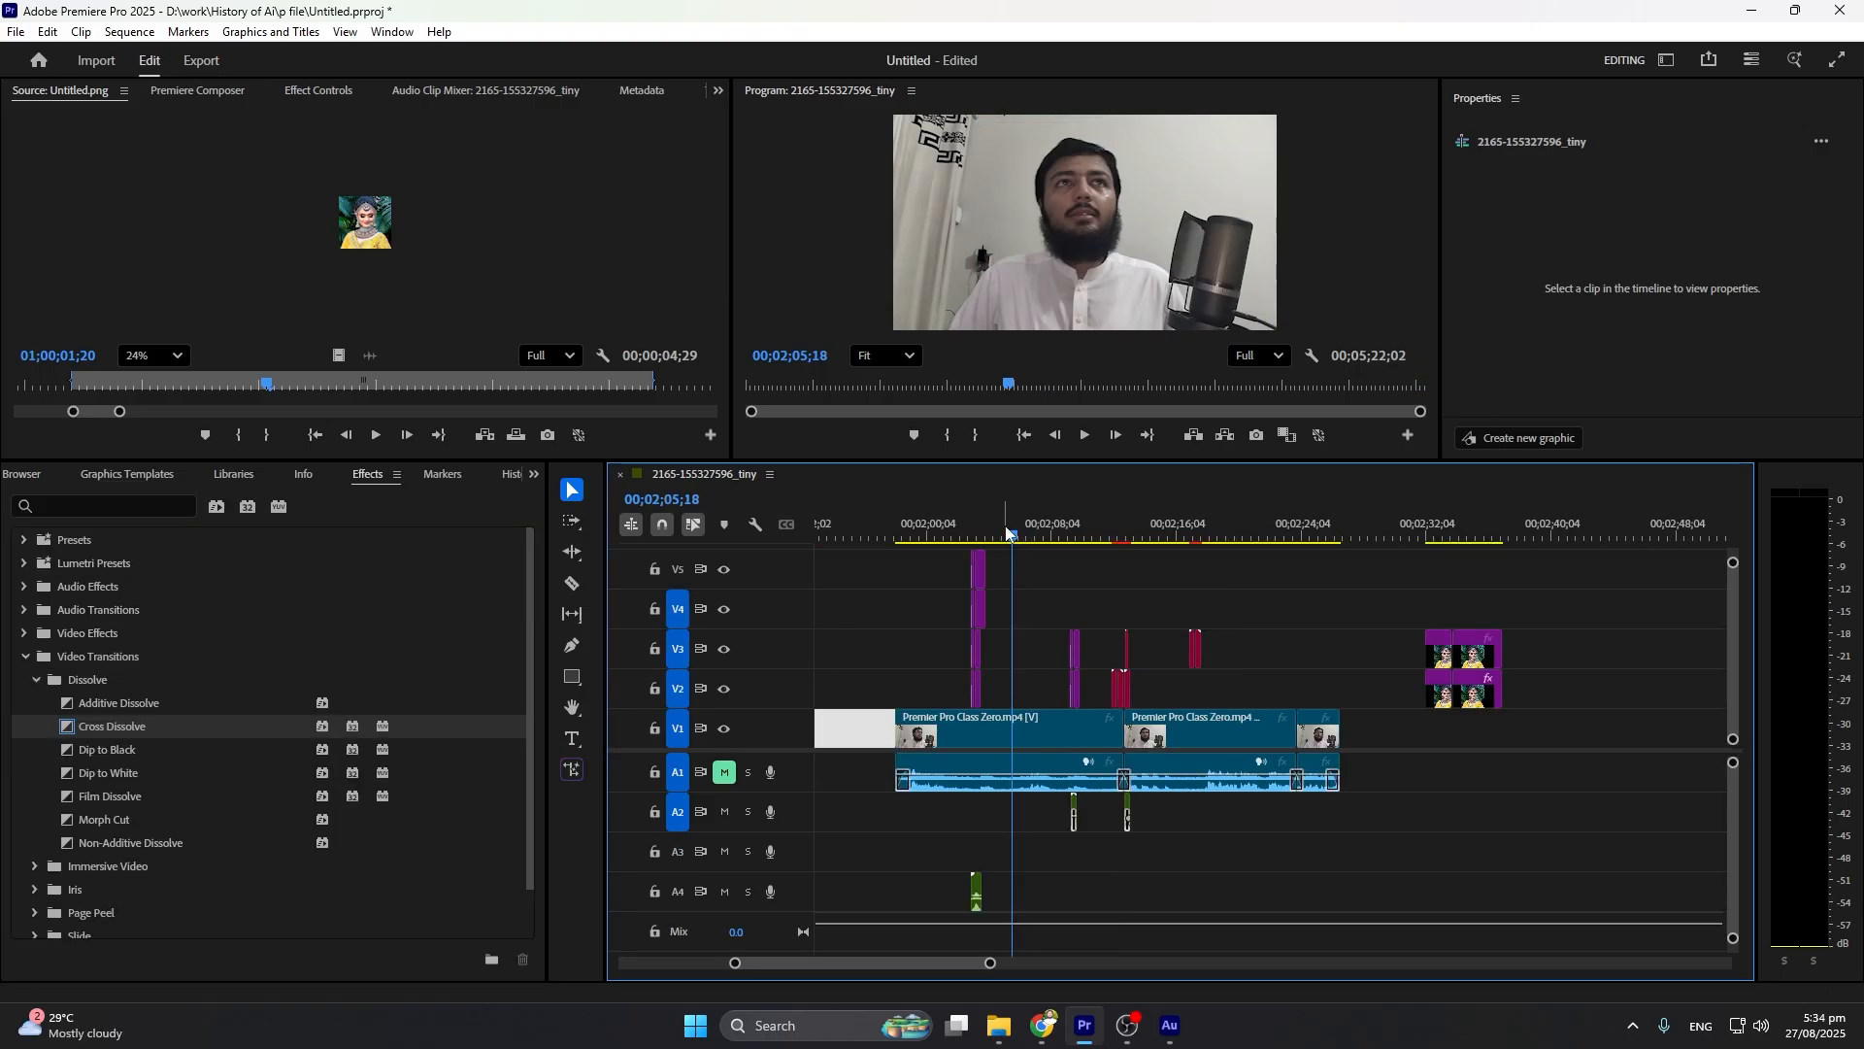
Mark the range from 00;02;05;18 to 00;02;09;10 with In and Out points and run Lift on it
key("i")
left_click(1068, 524)
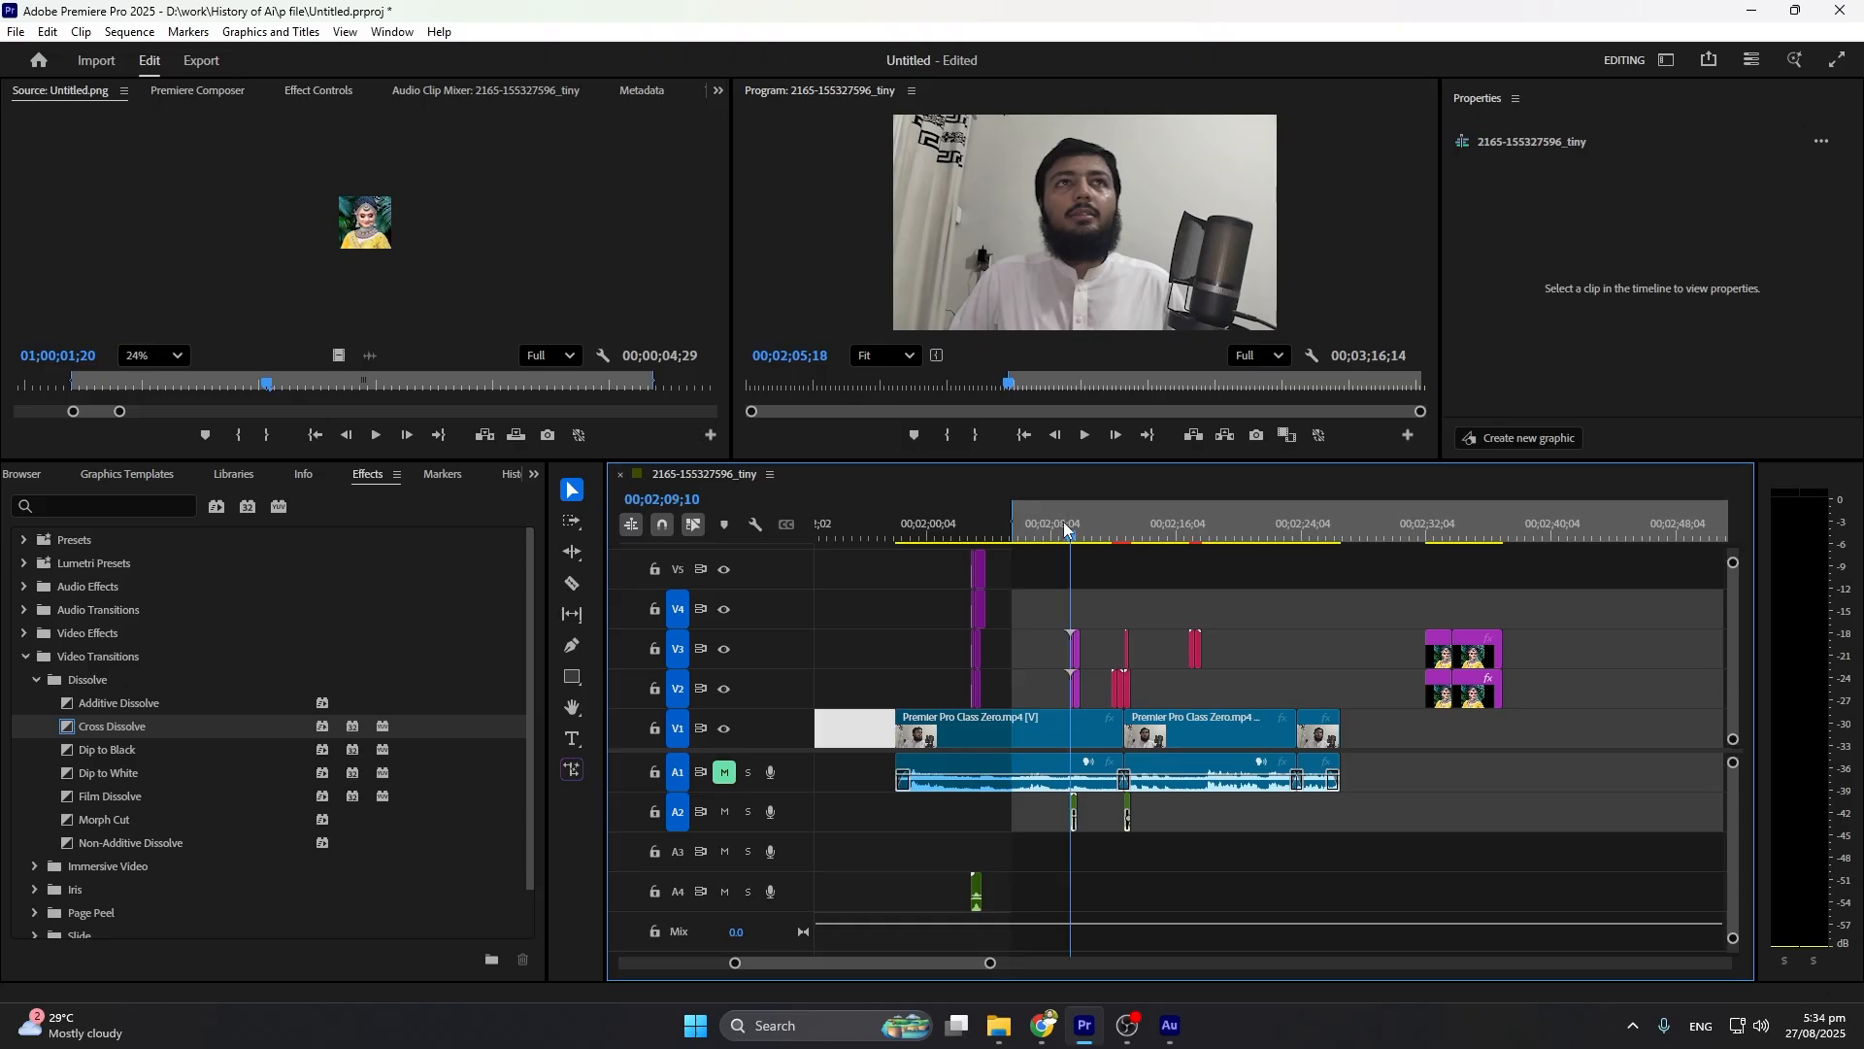
key("o")
left_click(131, 32)
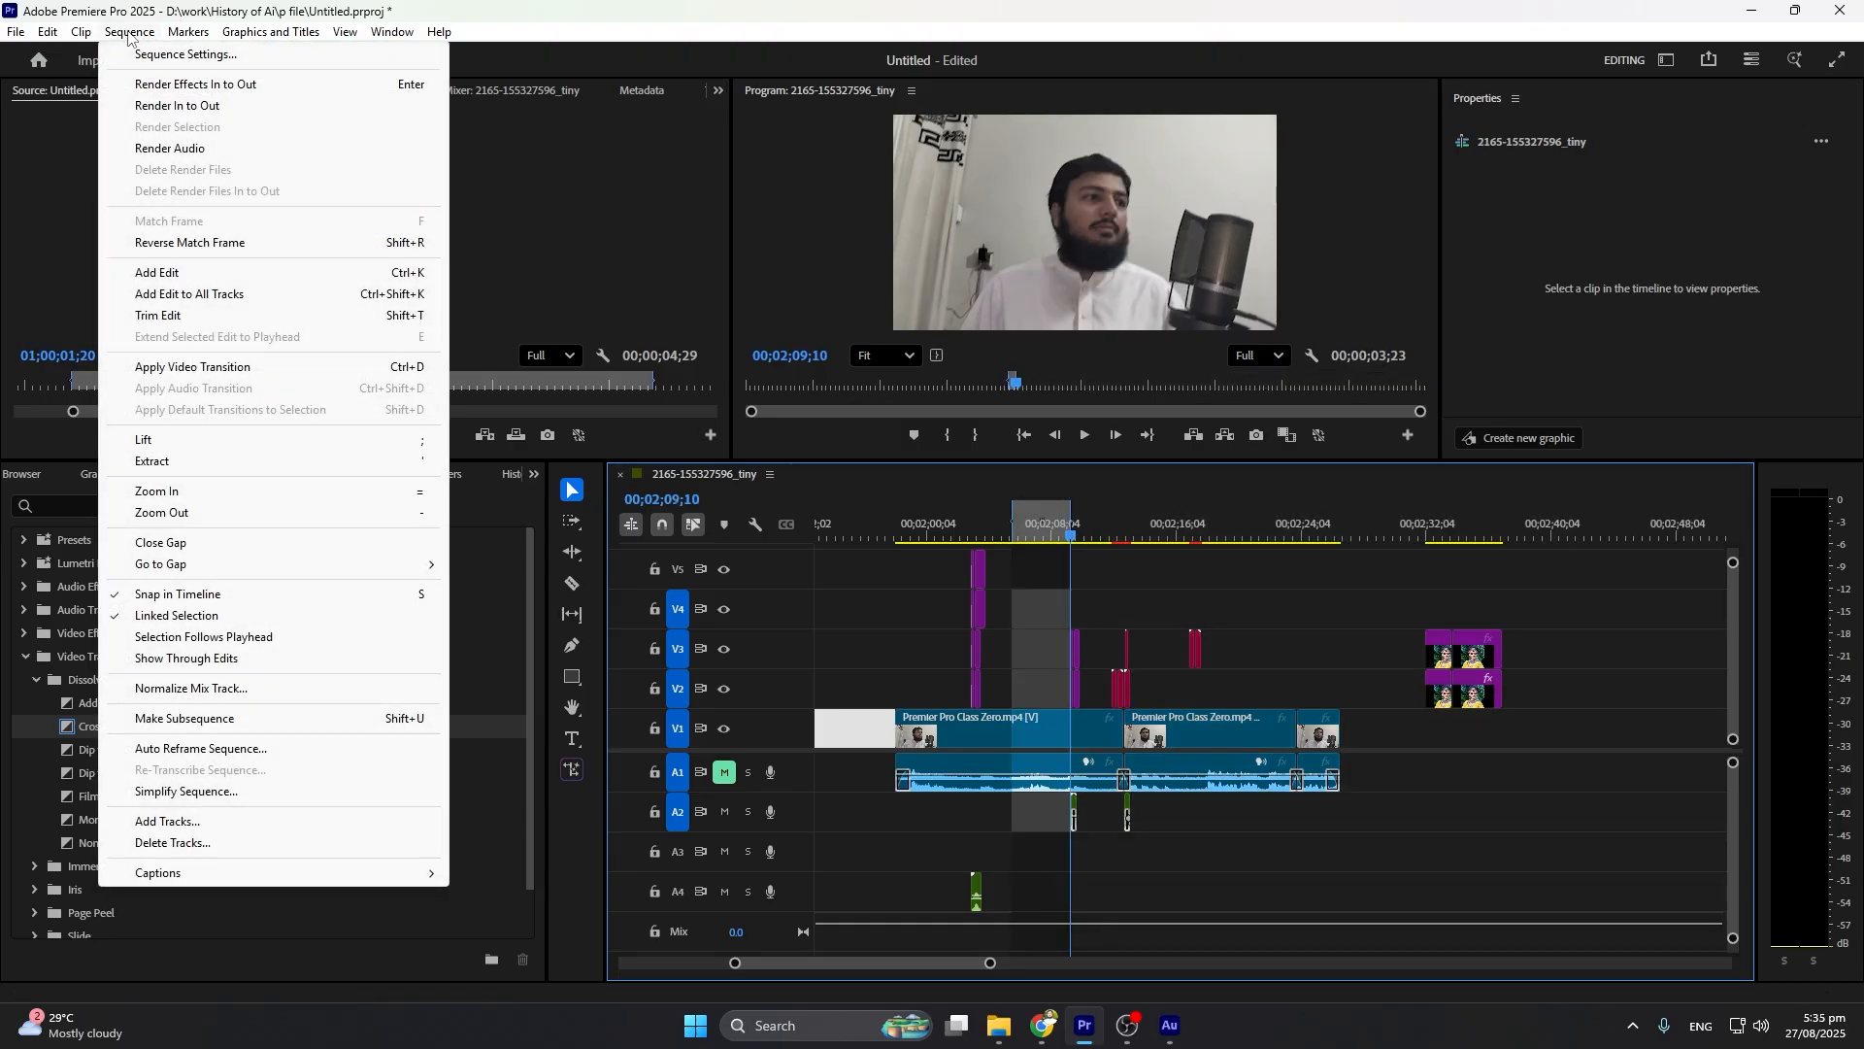
left_click(146, 442)
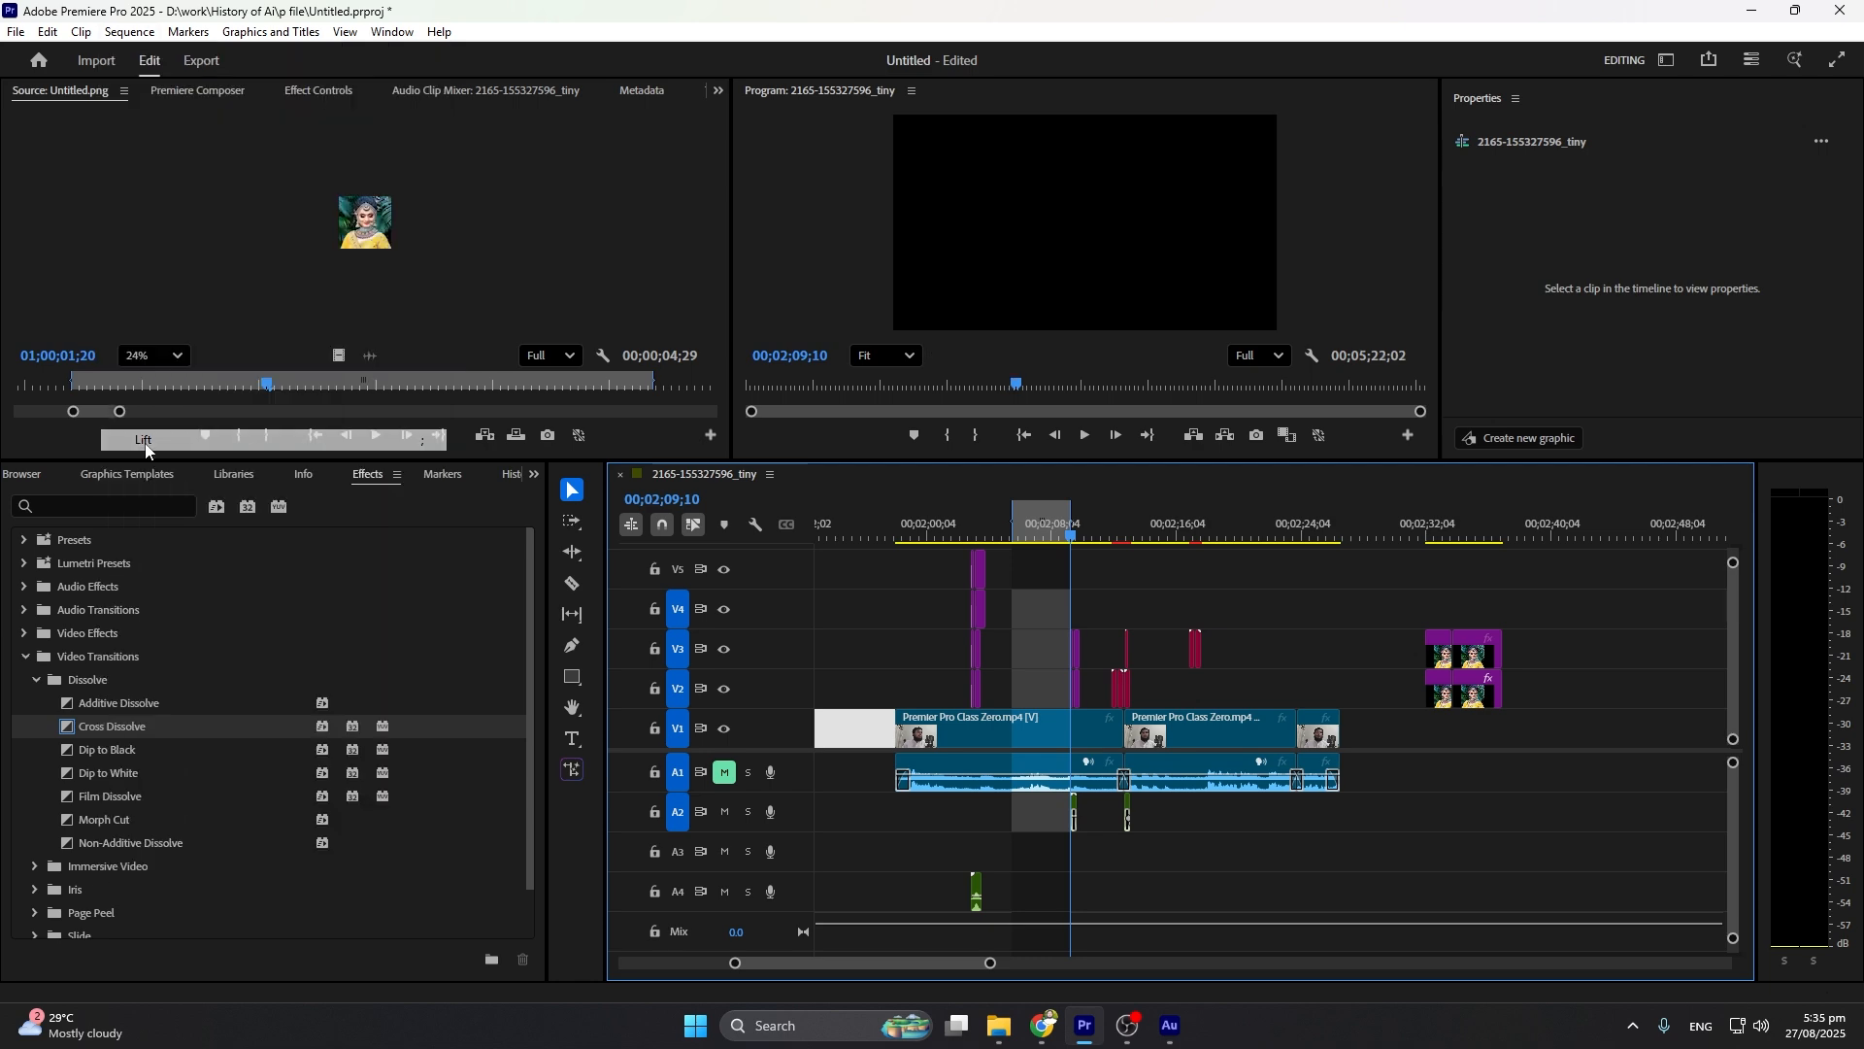
Mark the emptied range from 00;02;05;18 to 00;02;09;11 with In and Out points and run Extract on it
left_click(129, 31)
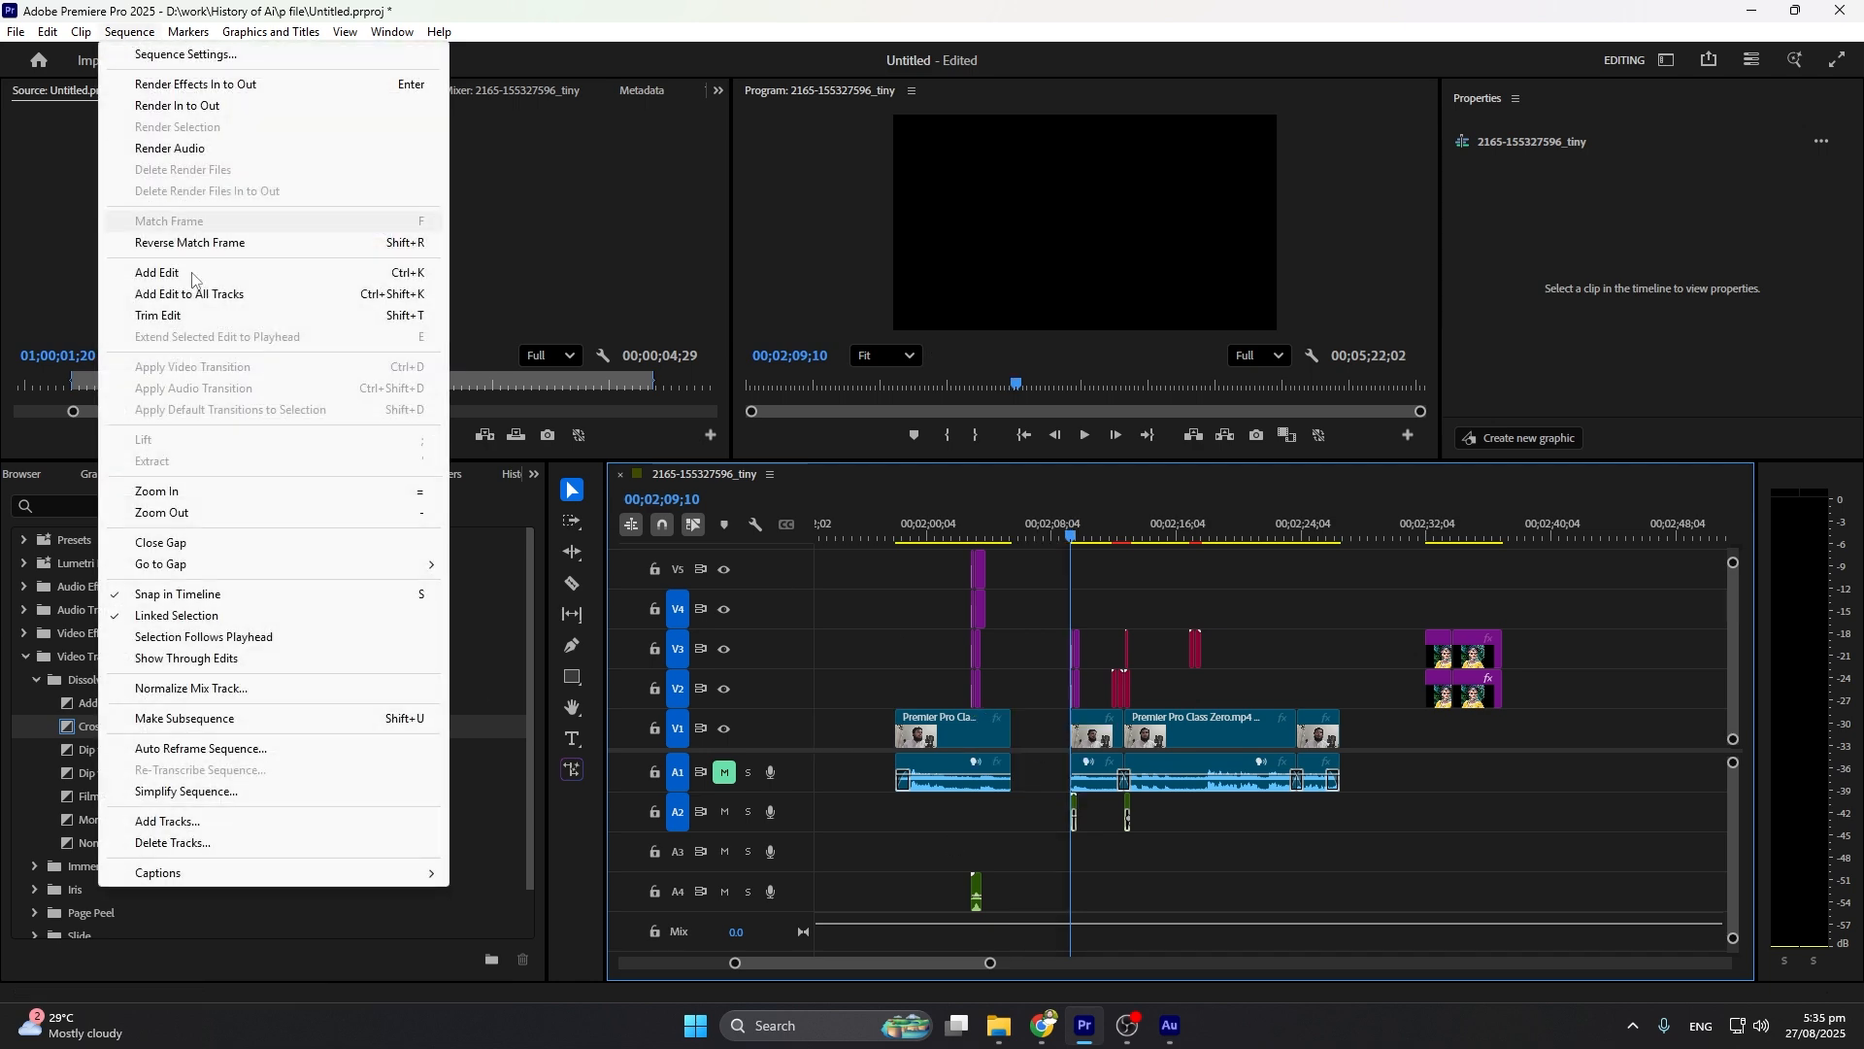
left_click(1010, 537)
key("i")
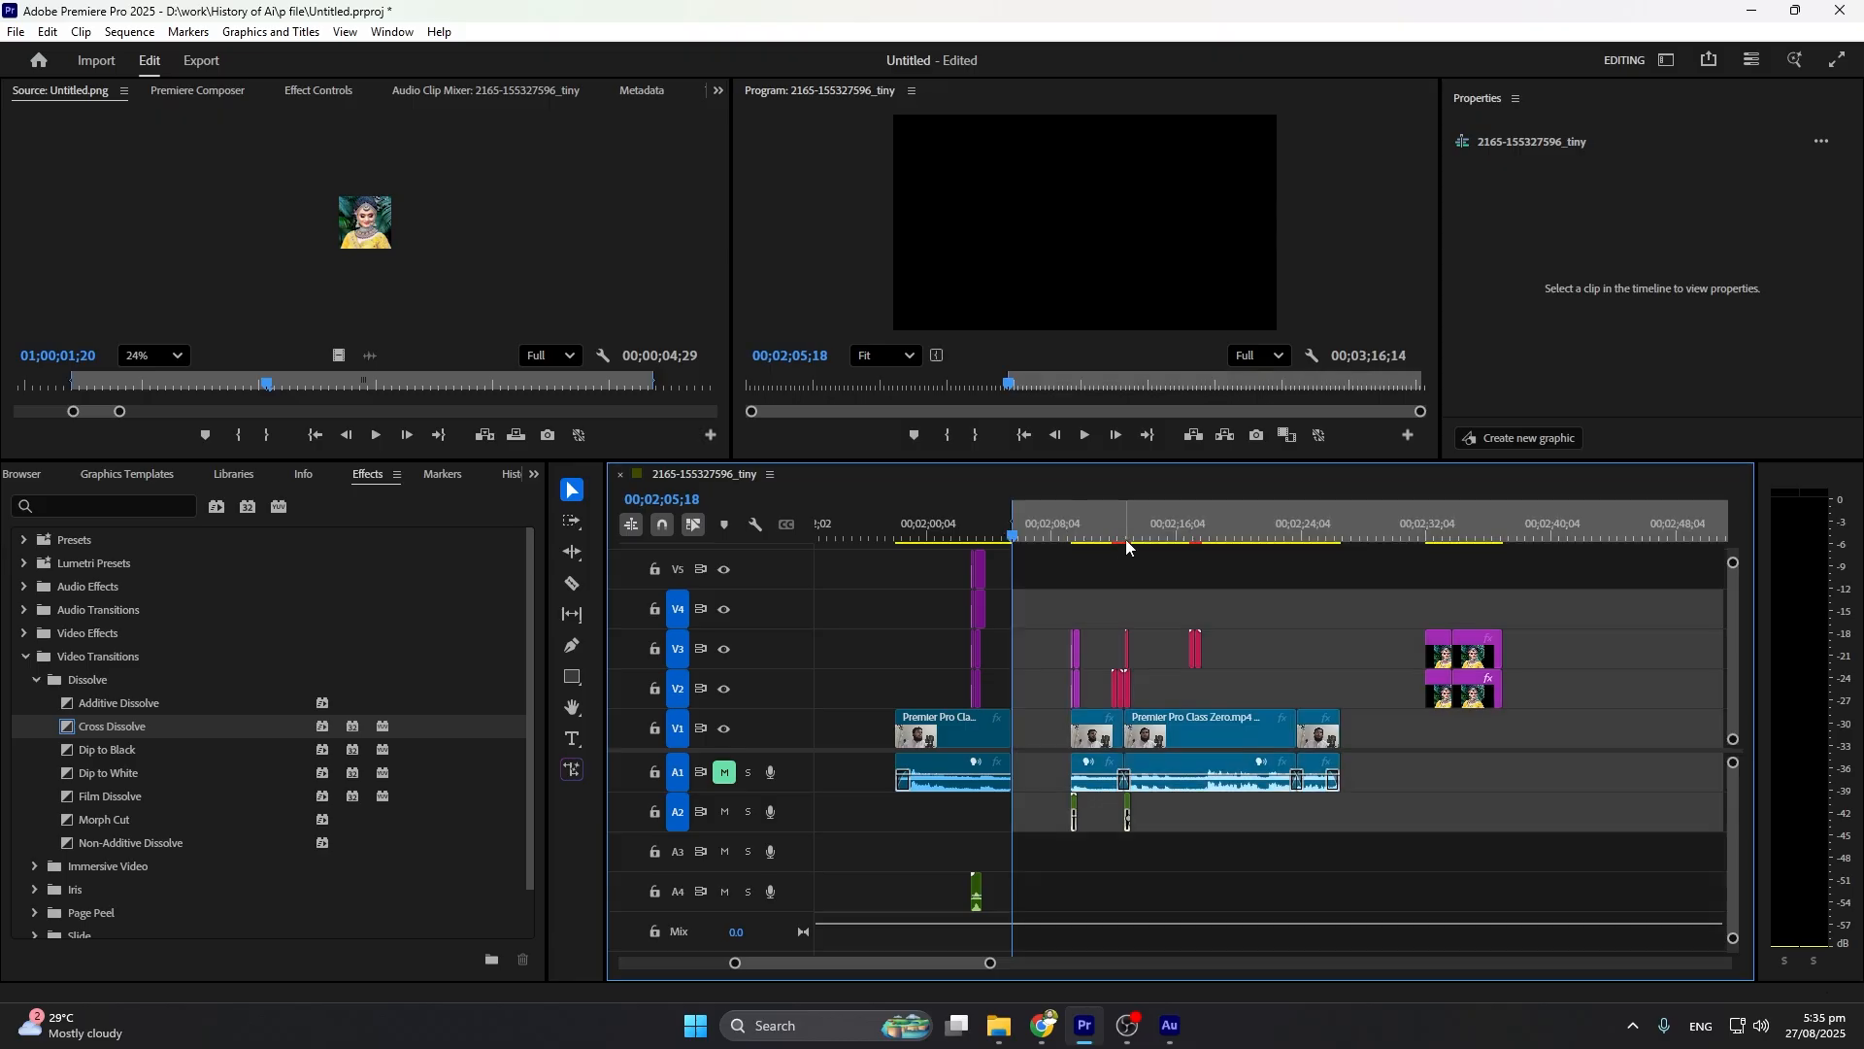
left_click(1071, 529)
key("o")
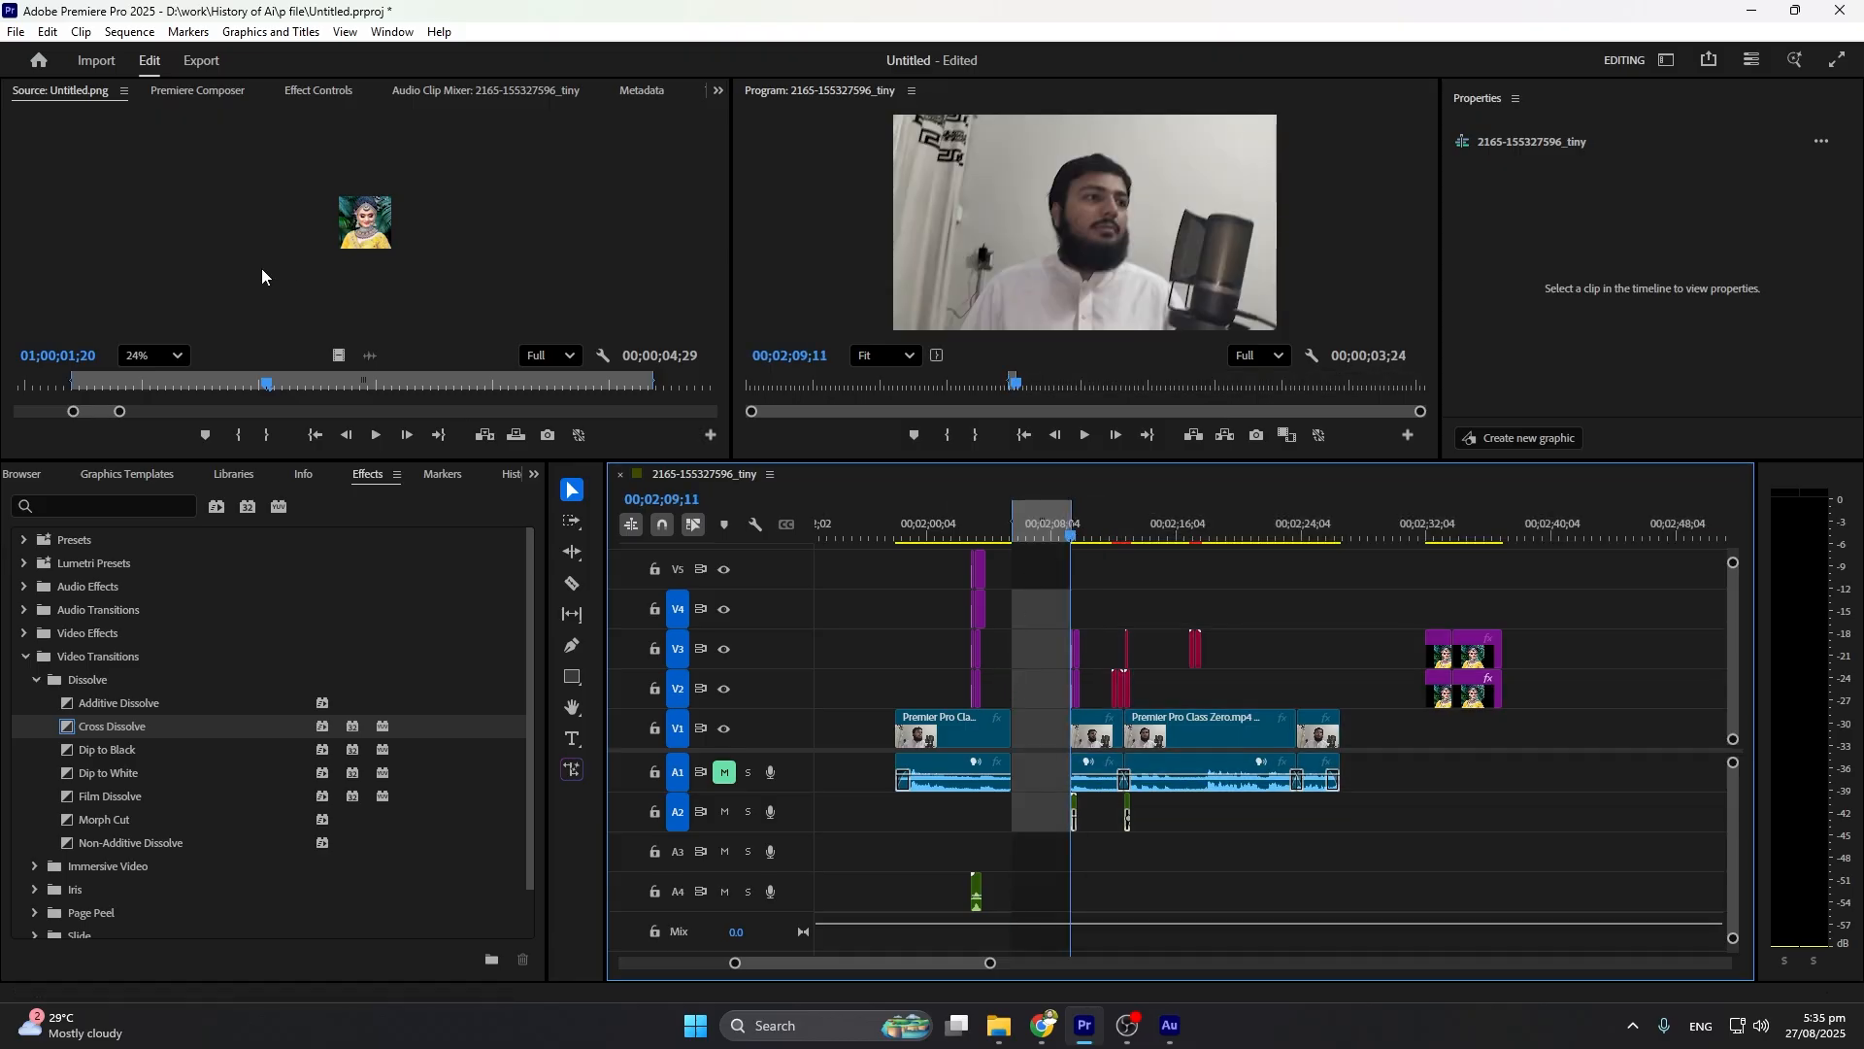
left_click(129, 31)
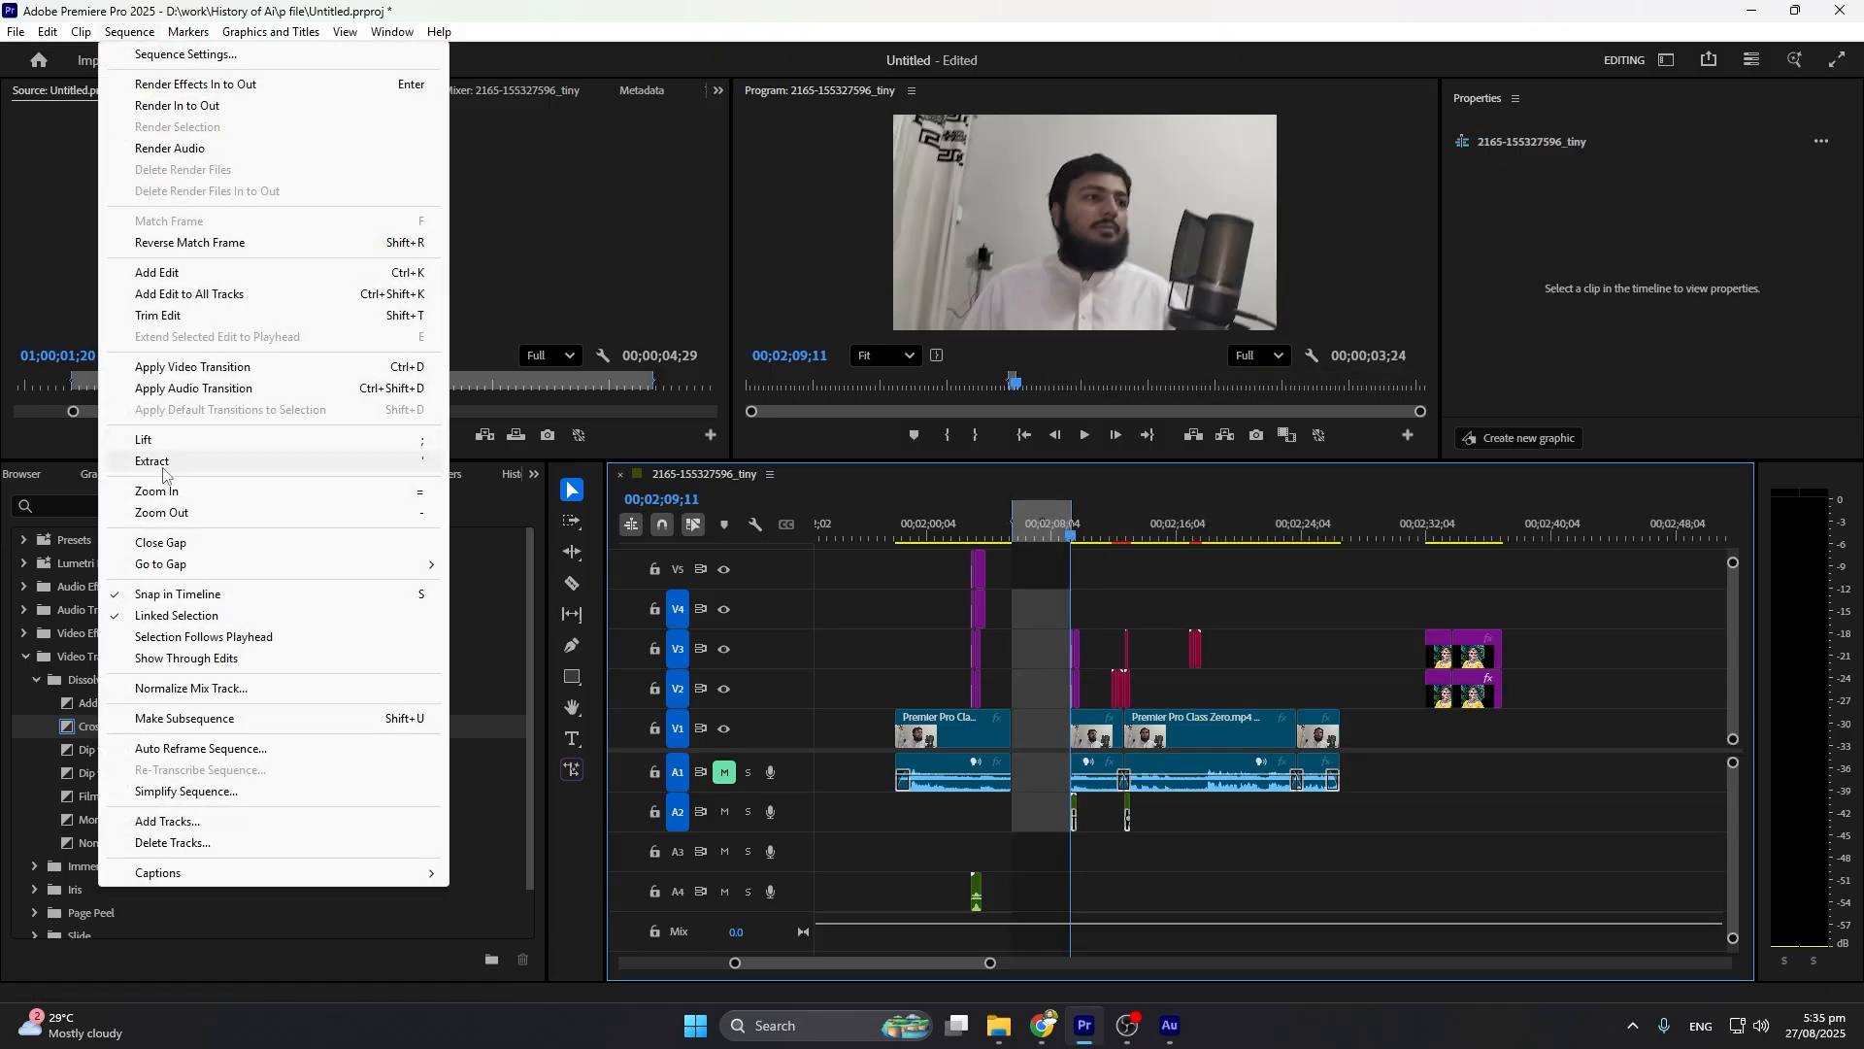
left_click(163, 464)
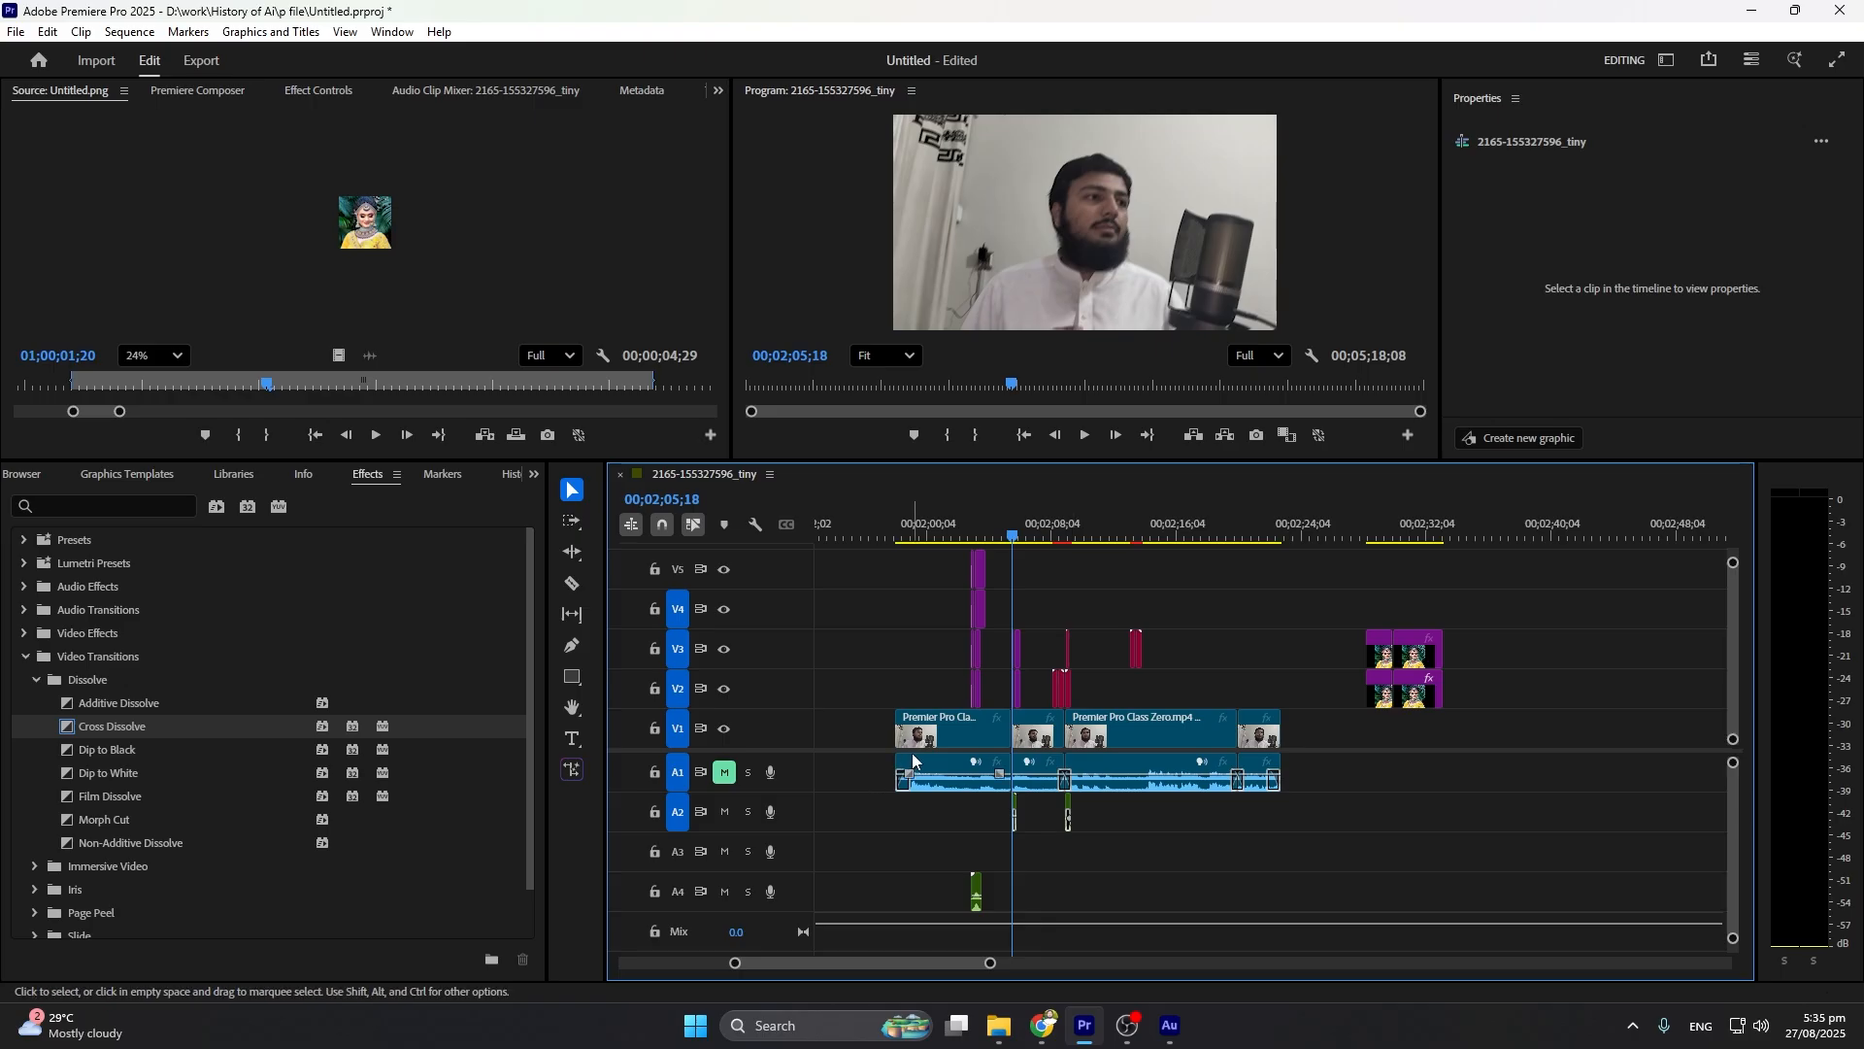
Zoom the timeline in and out around the playhead with the Zoom In and Zoom Out commands
left_click(129, 31)
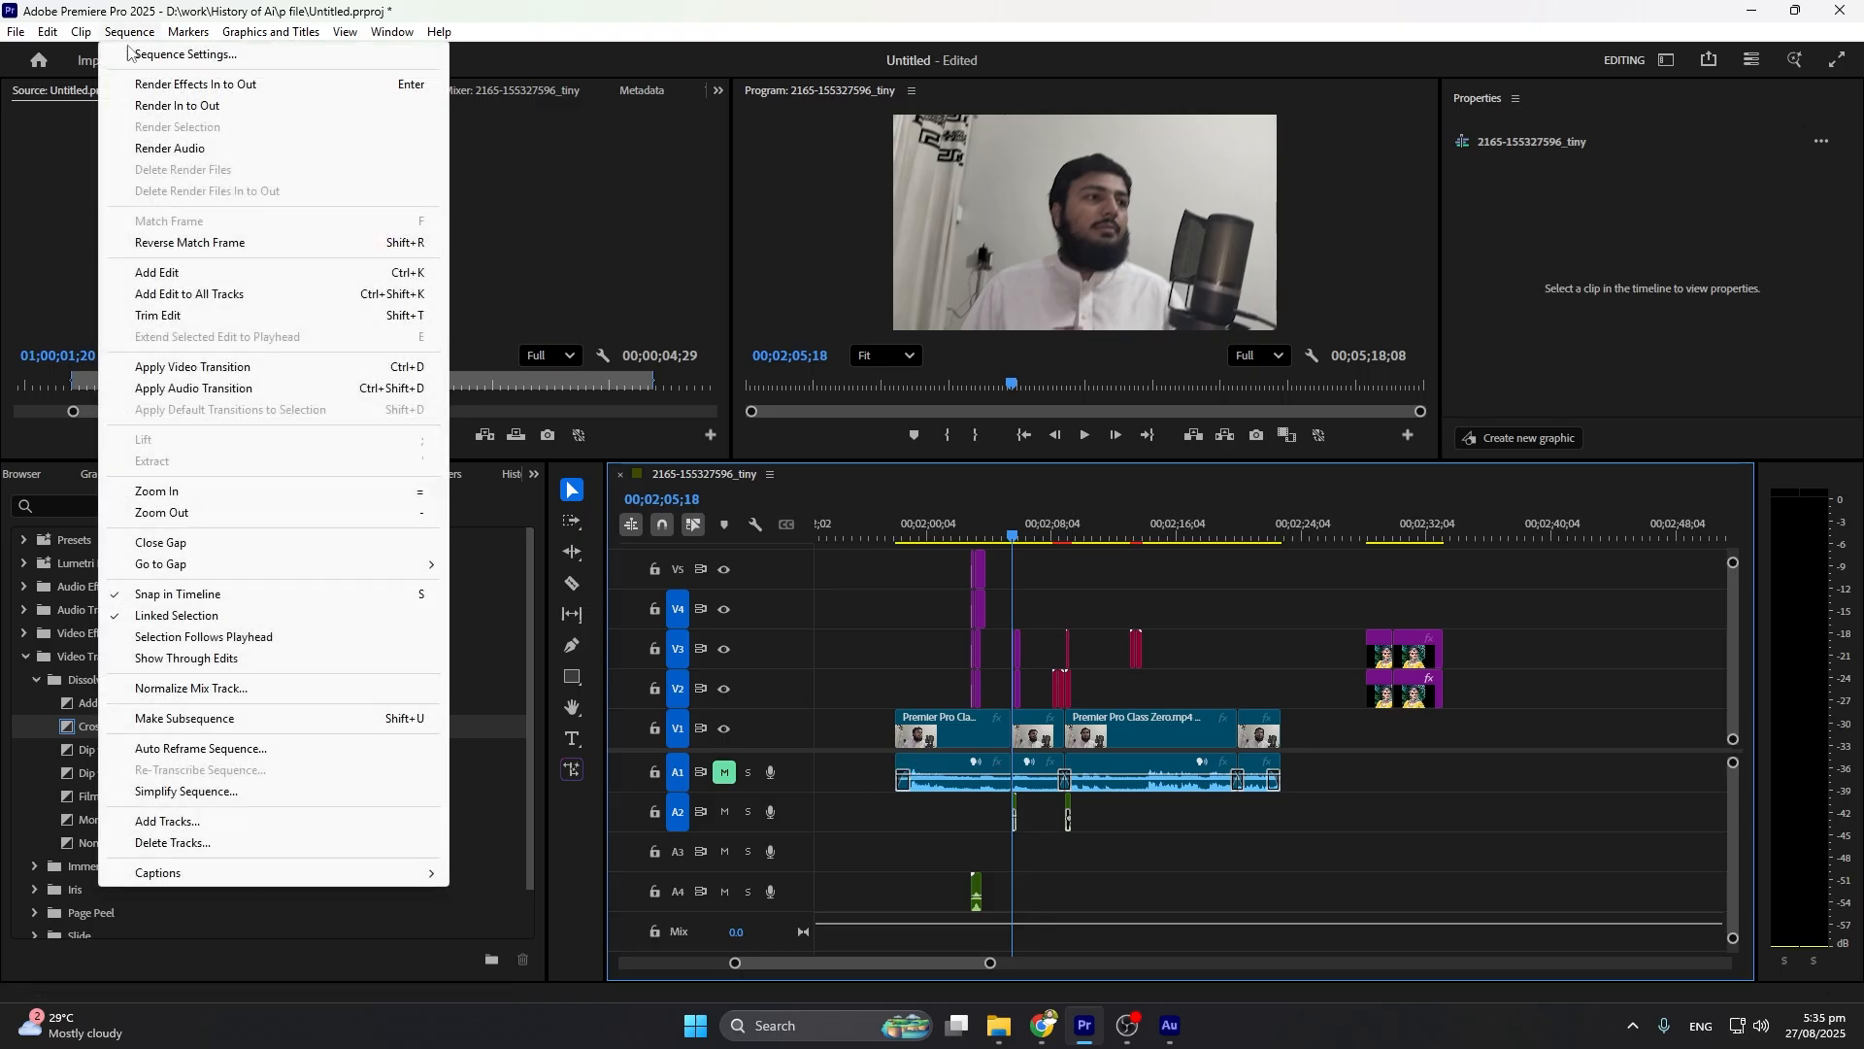
left_click(167, 495)
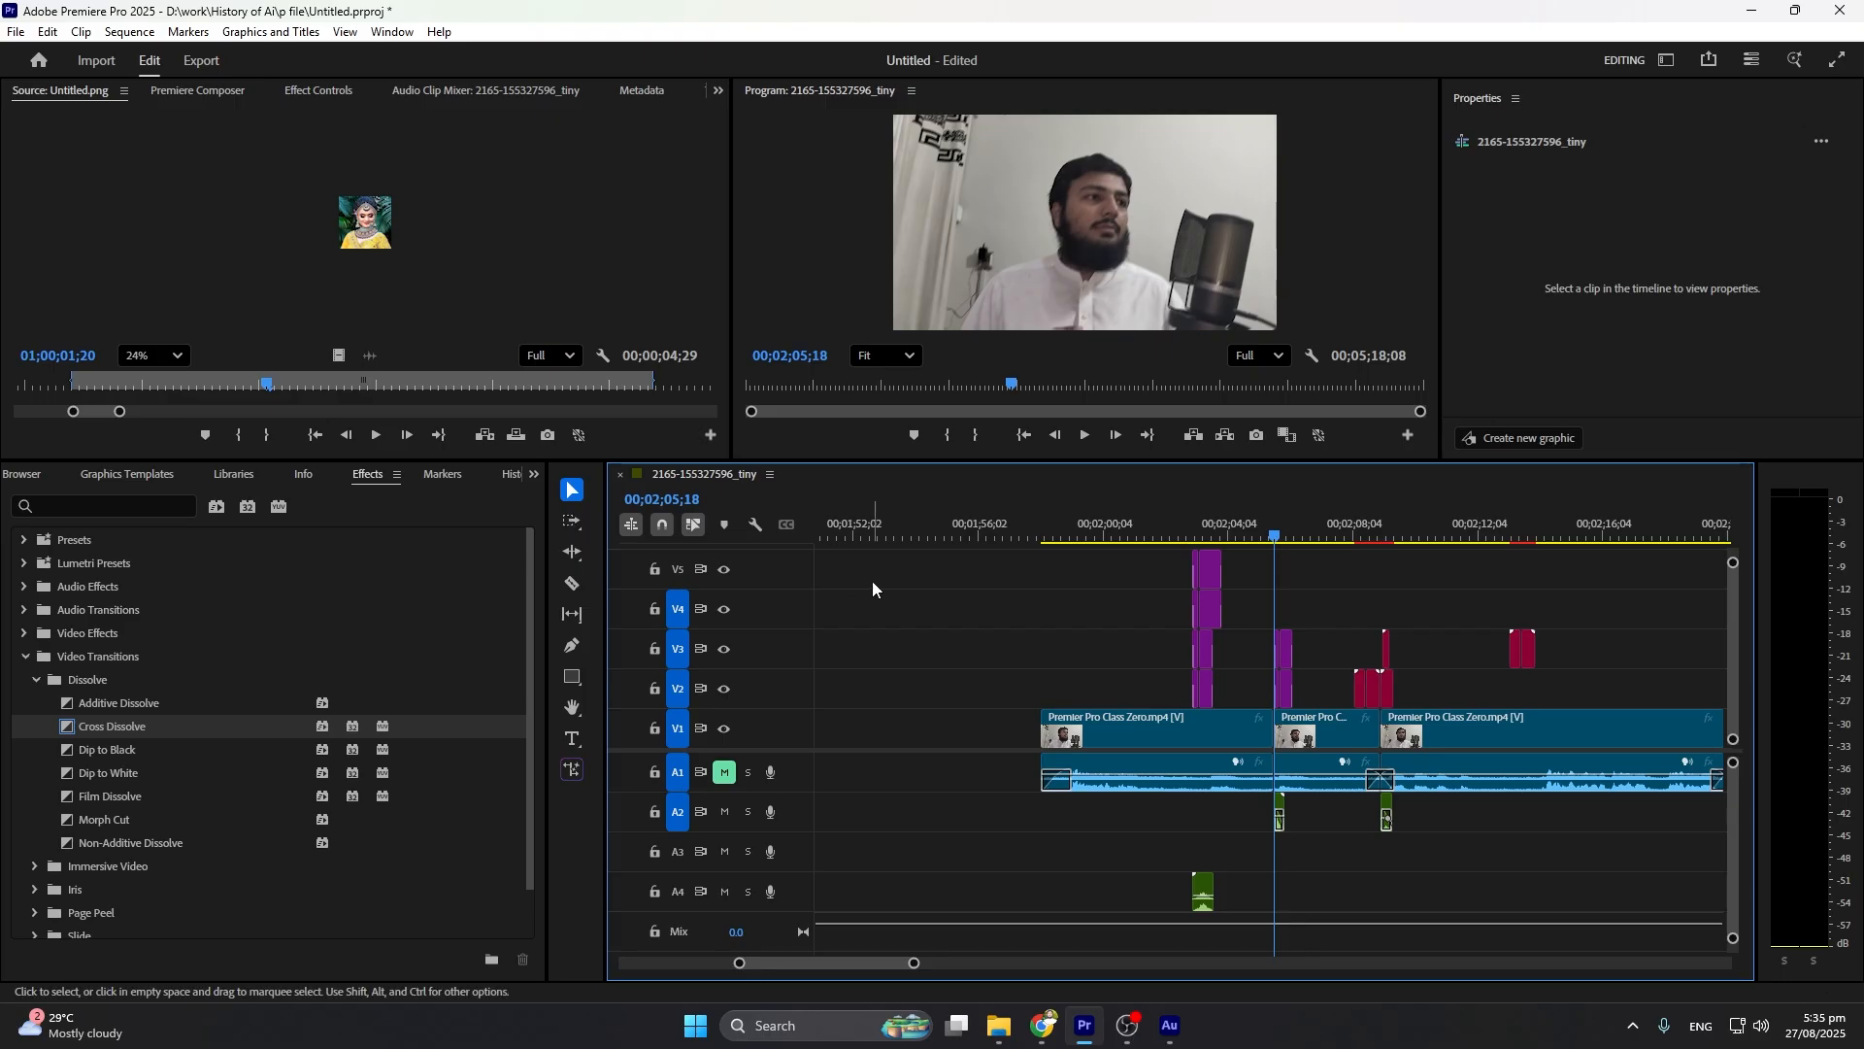
key("=")
key("=")
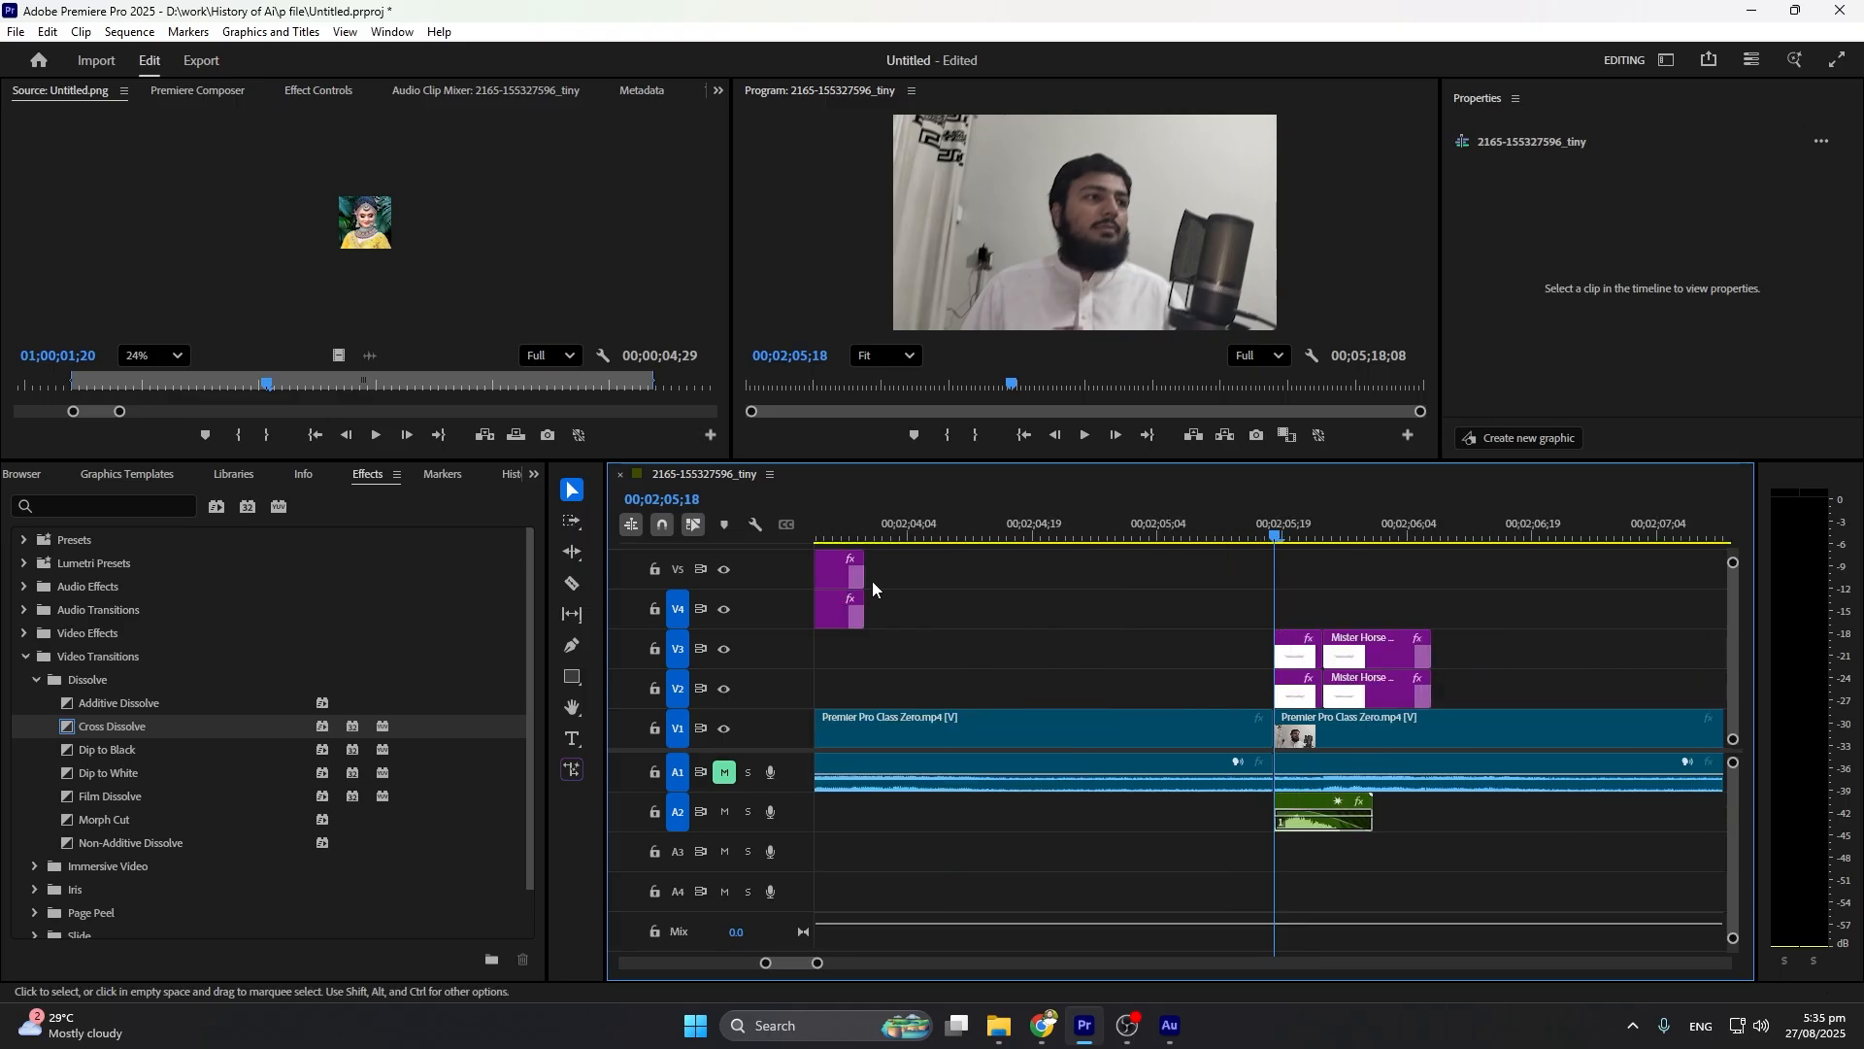
key("minus")
key("minus")
key("minus")
key("minus")
key("minus")
key("minus")
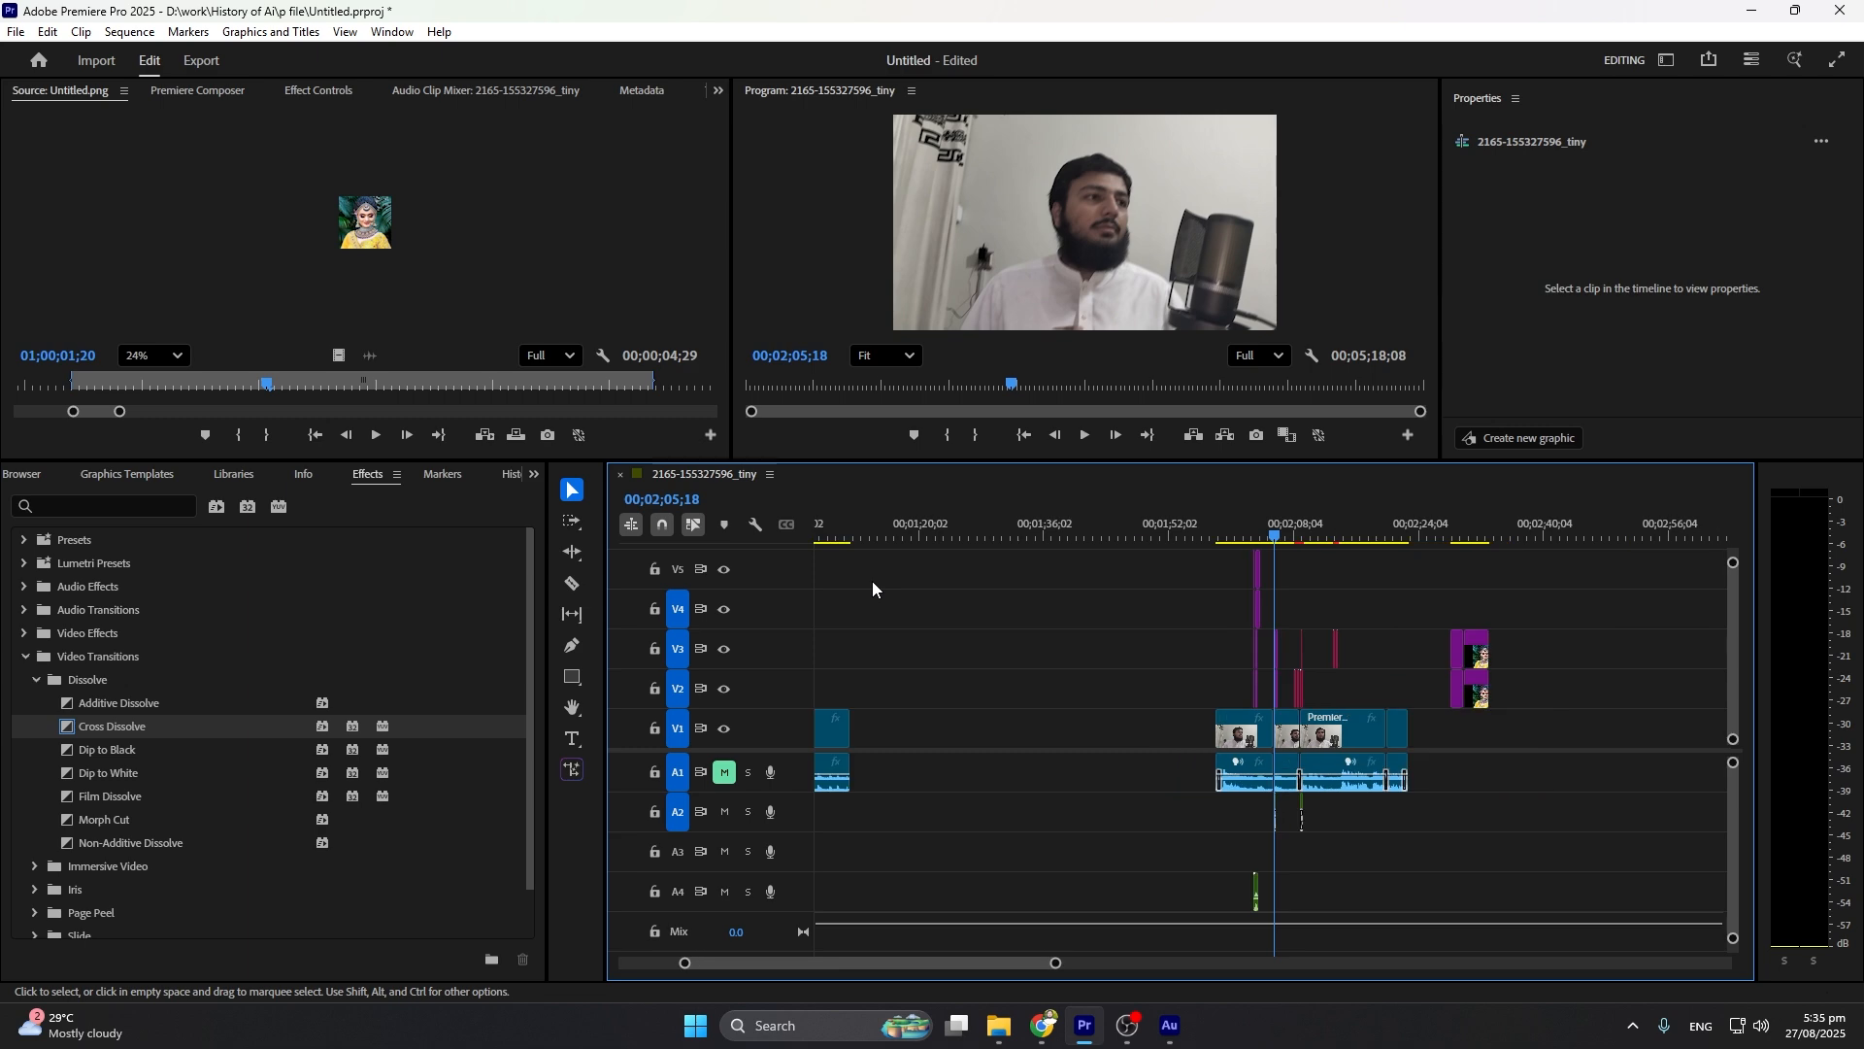
key("equal")
key("KP_Subtract")
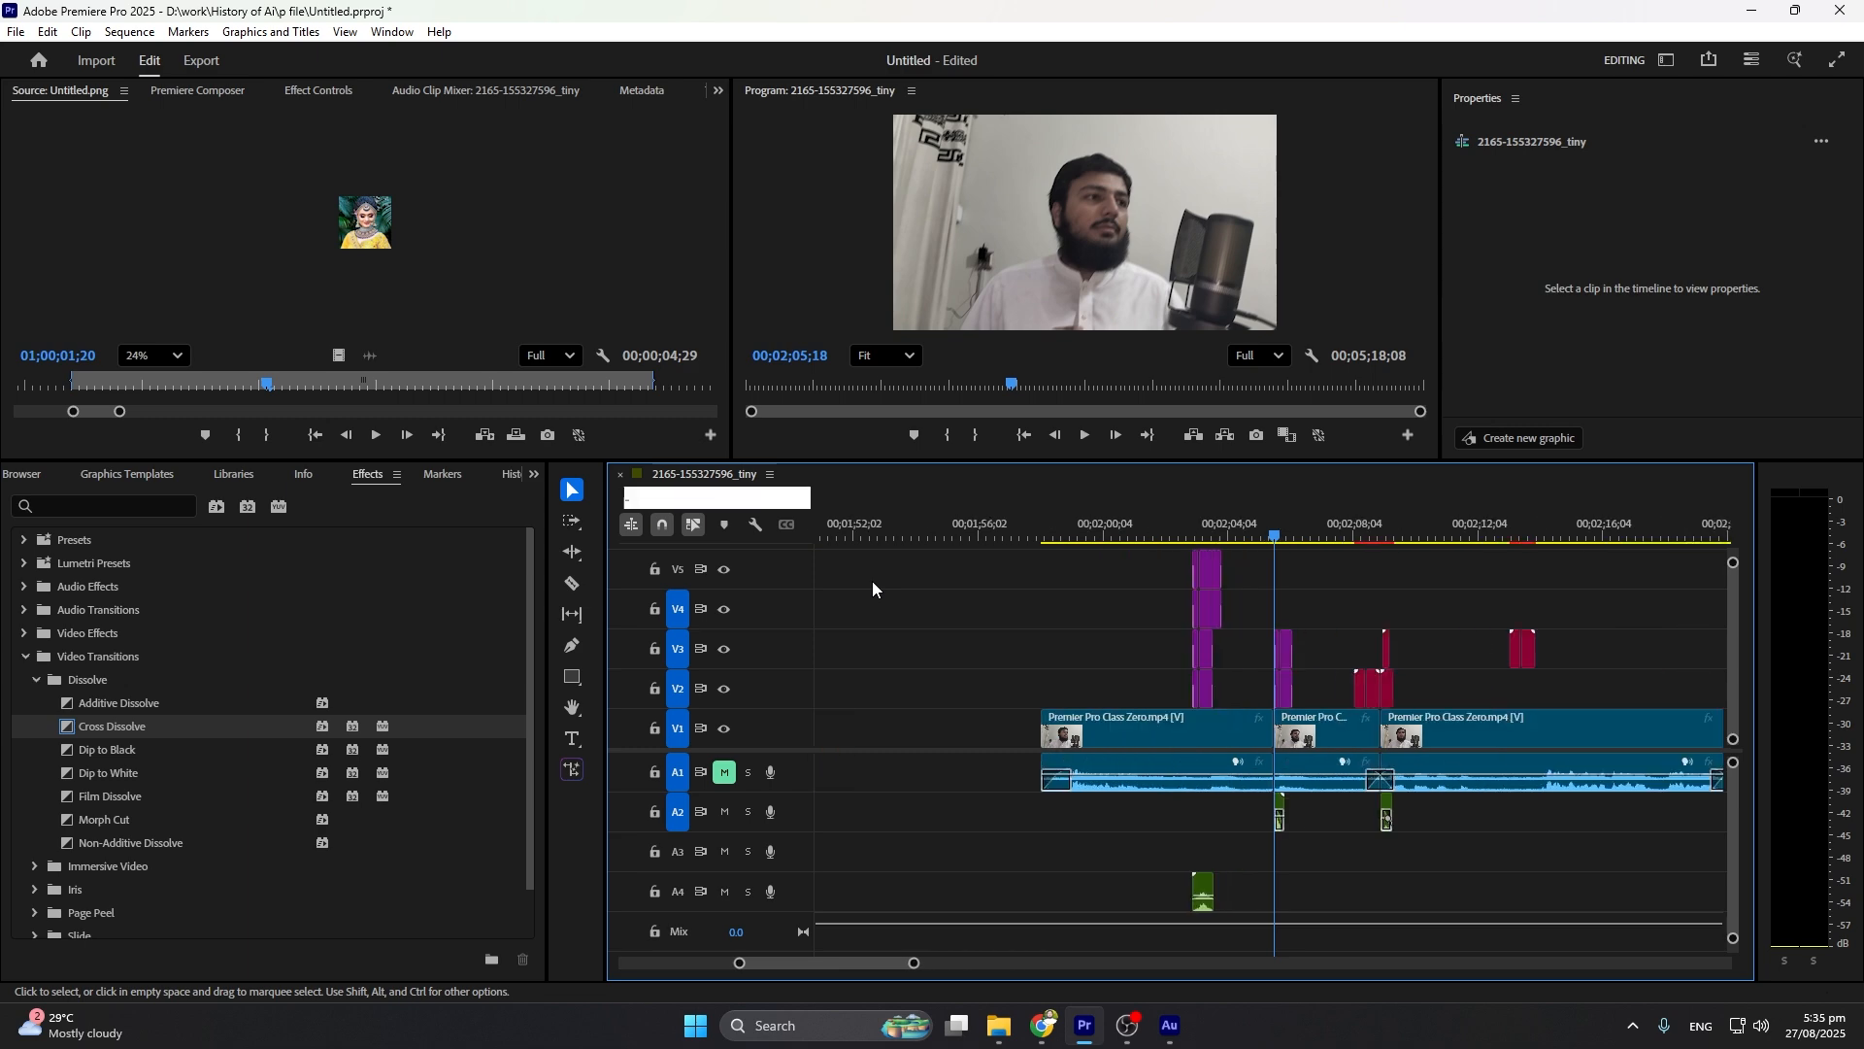
Run Close Gap on the sequence to join the talking clips across the long empty stretch on V1
left_click(1034, 685)
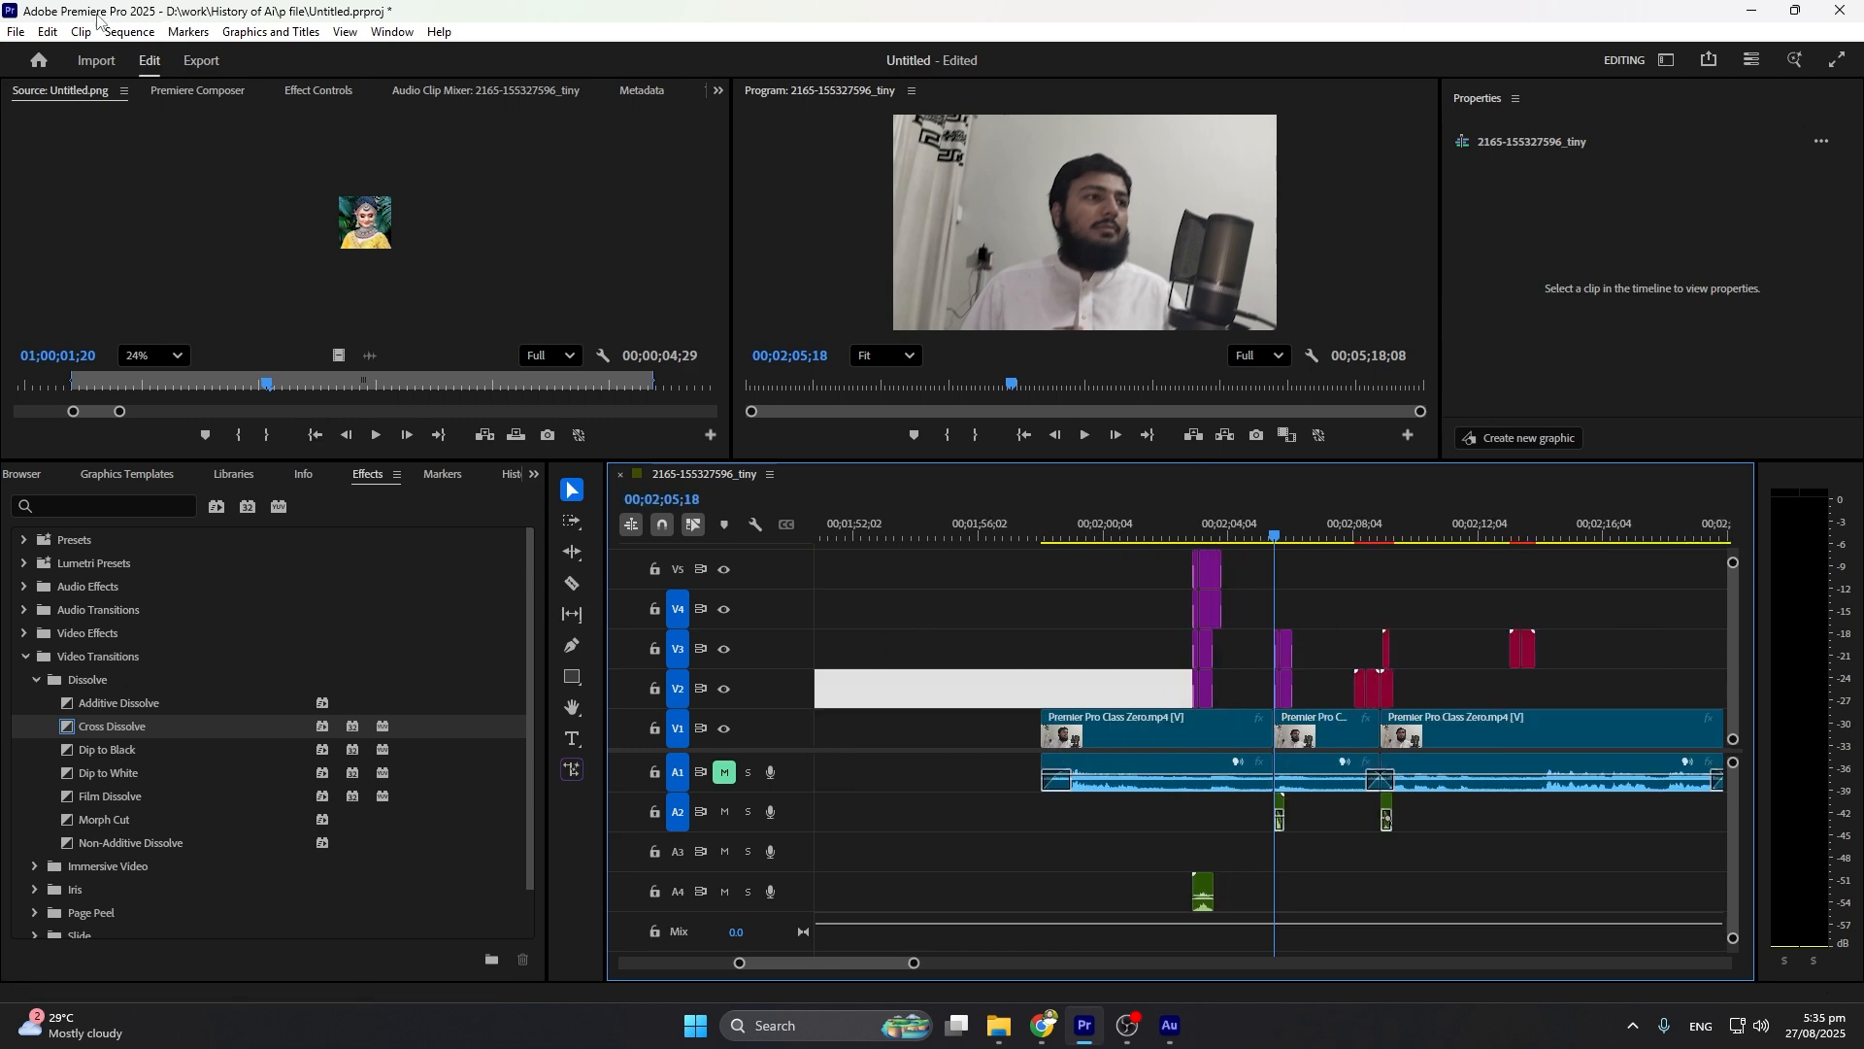
left_click(129, 31)
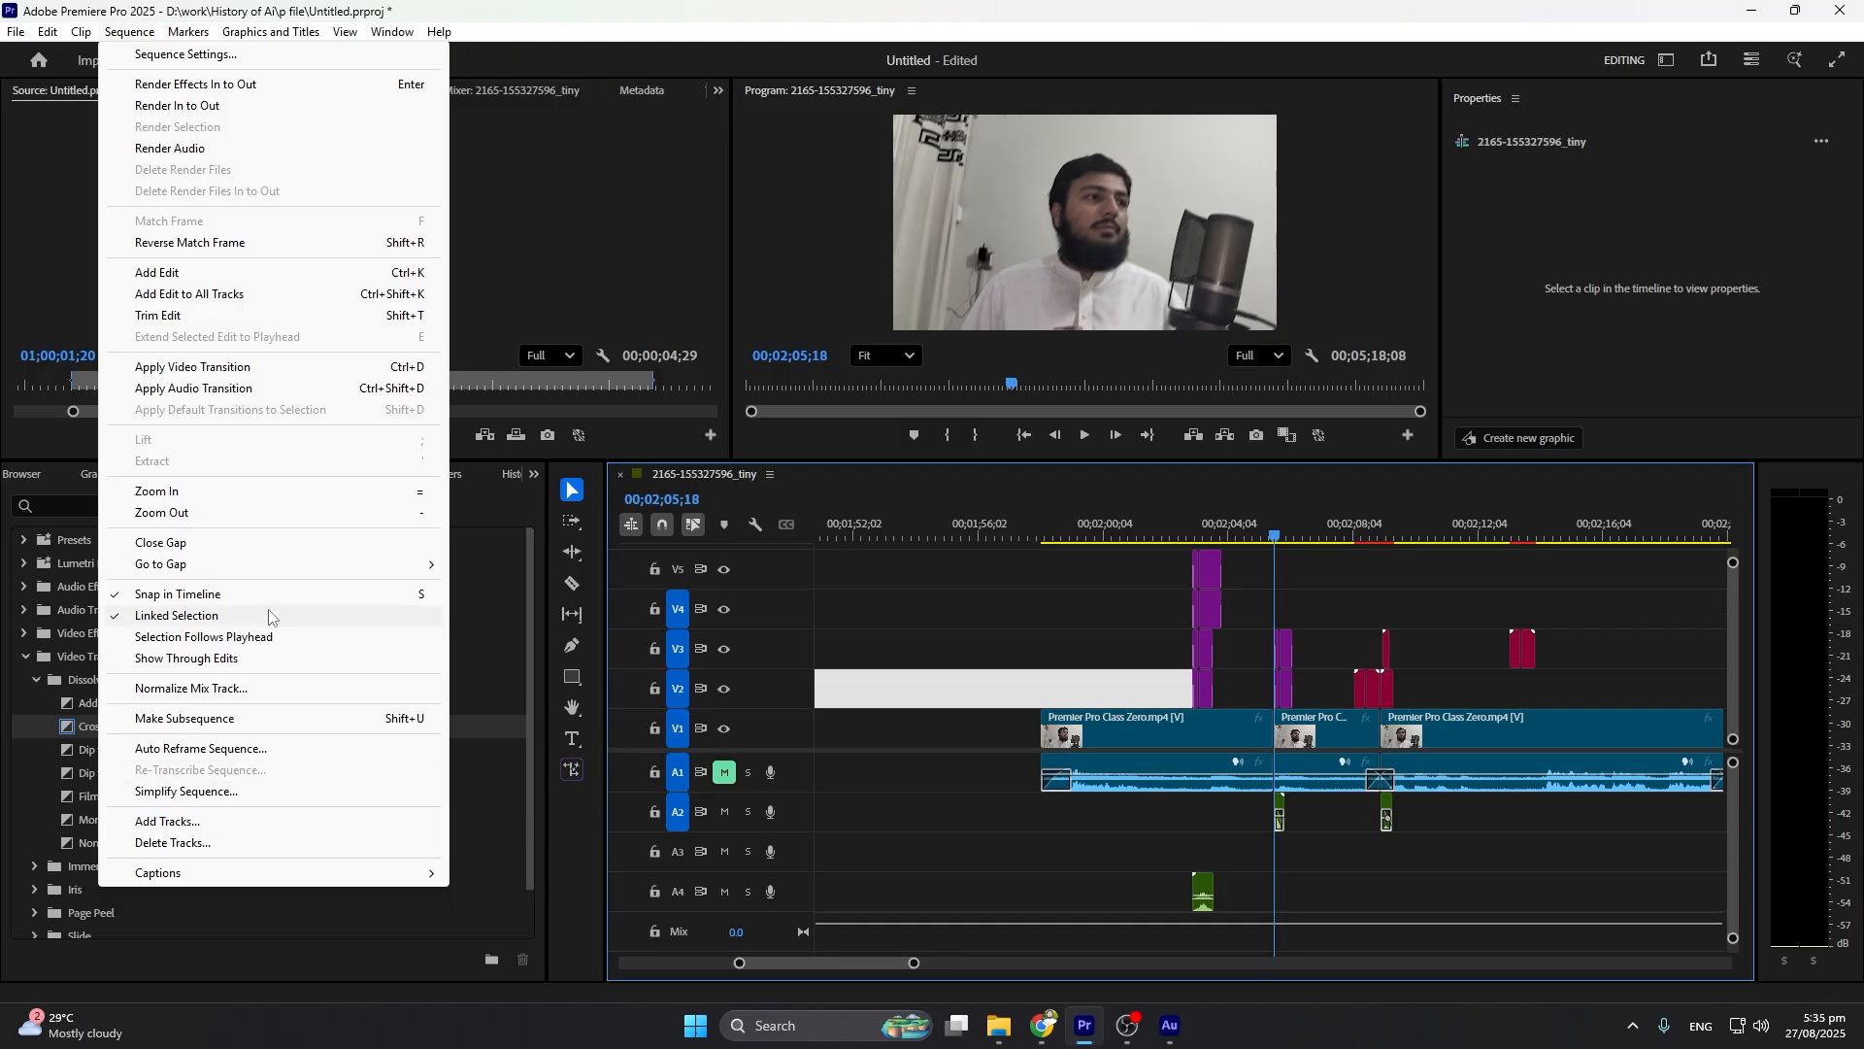
left_click(153, 552)
scroll(932, 724, "down", 4)
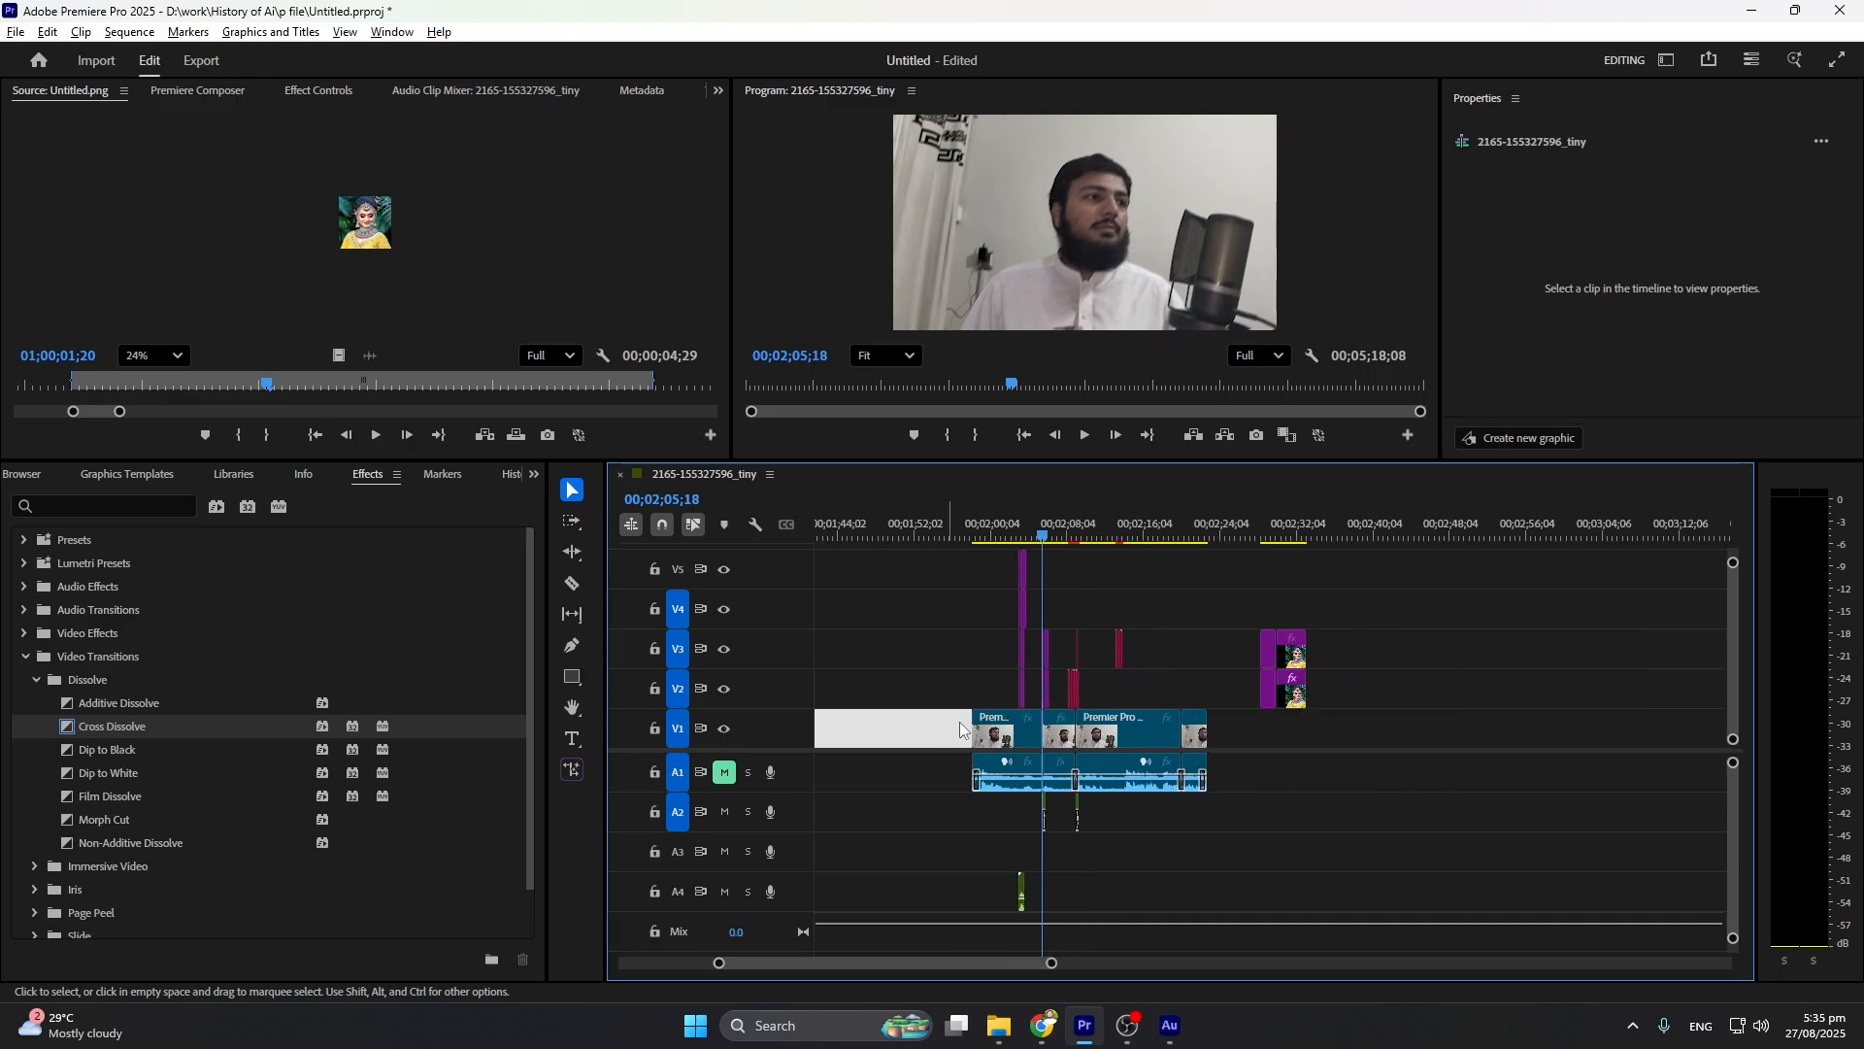
scroll(957, 715, "up", 3)
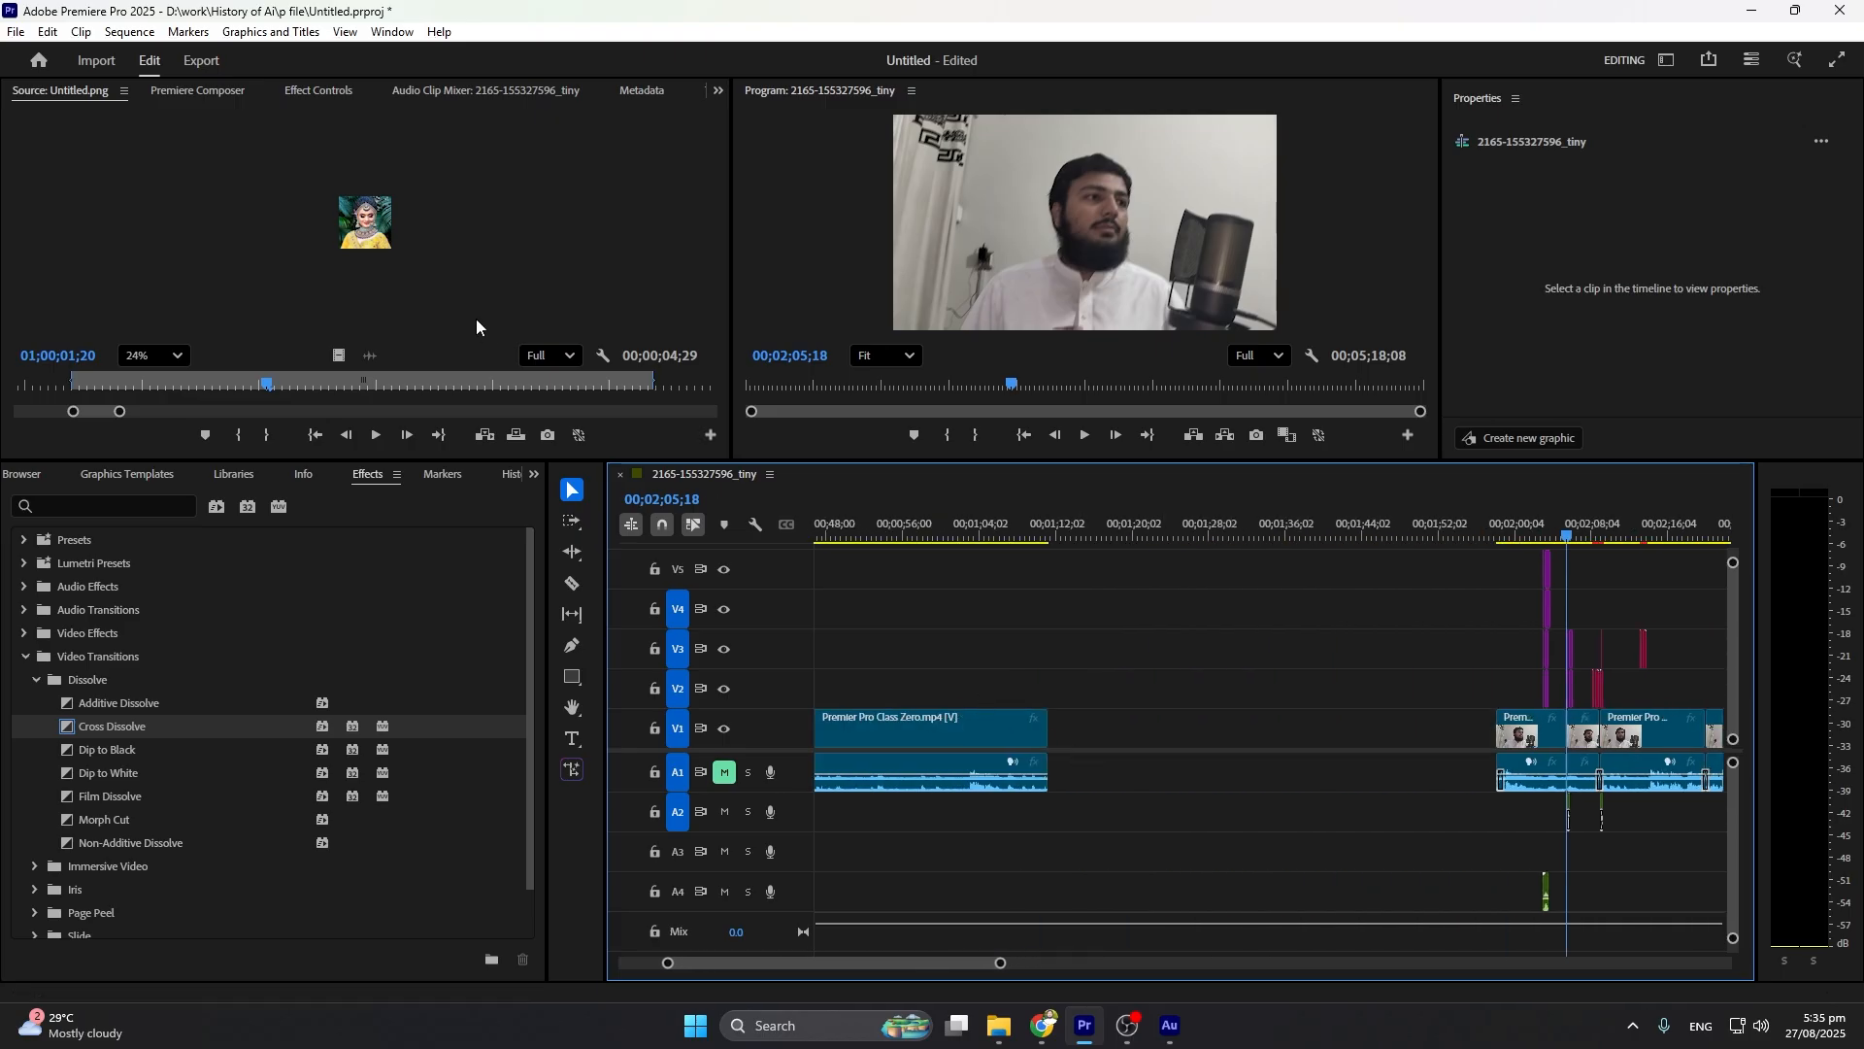
left_click(125, 33)
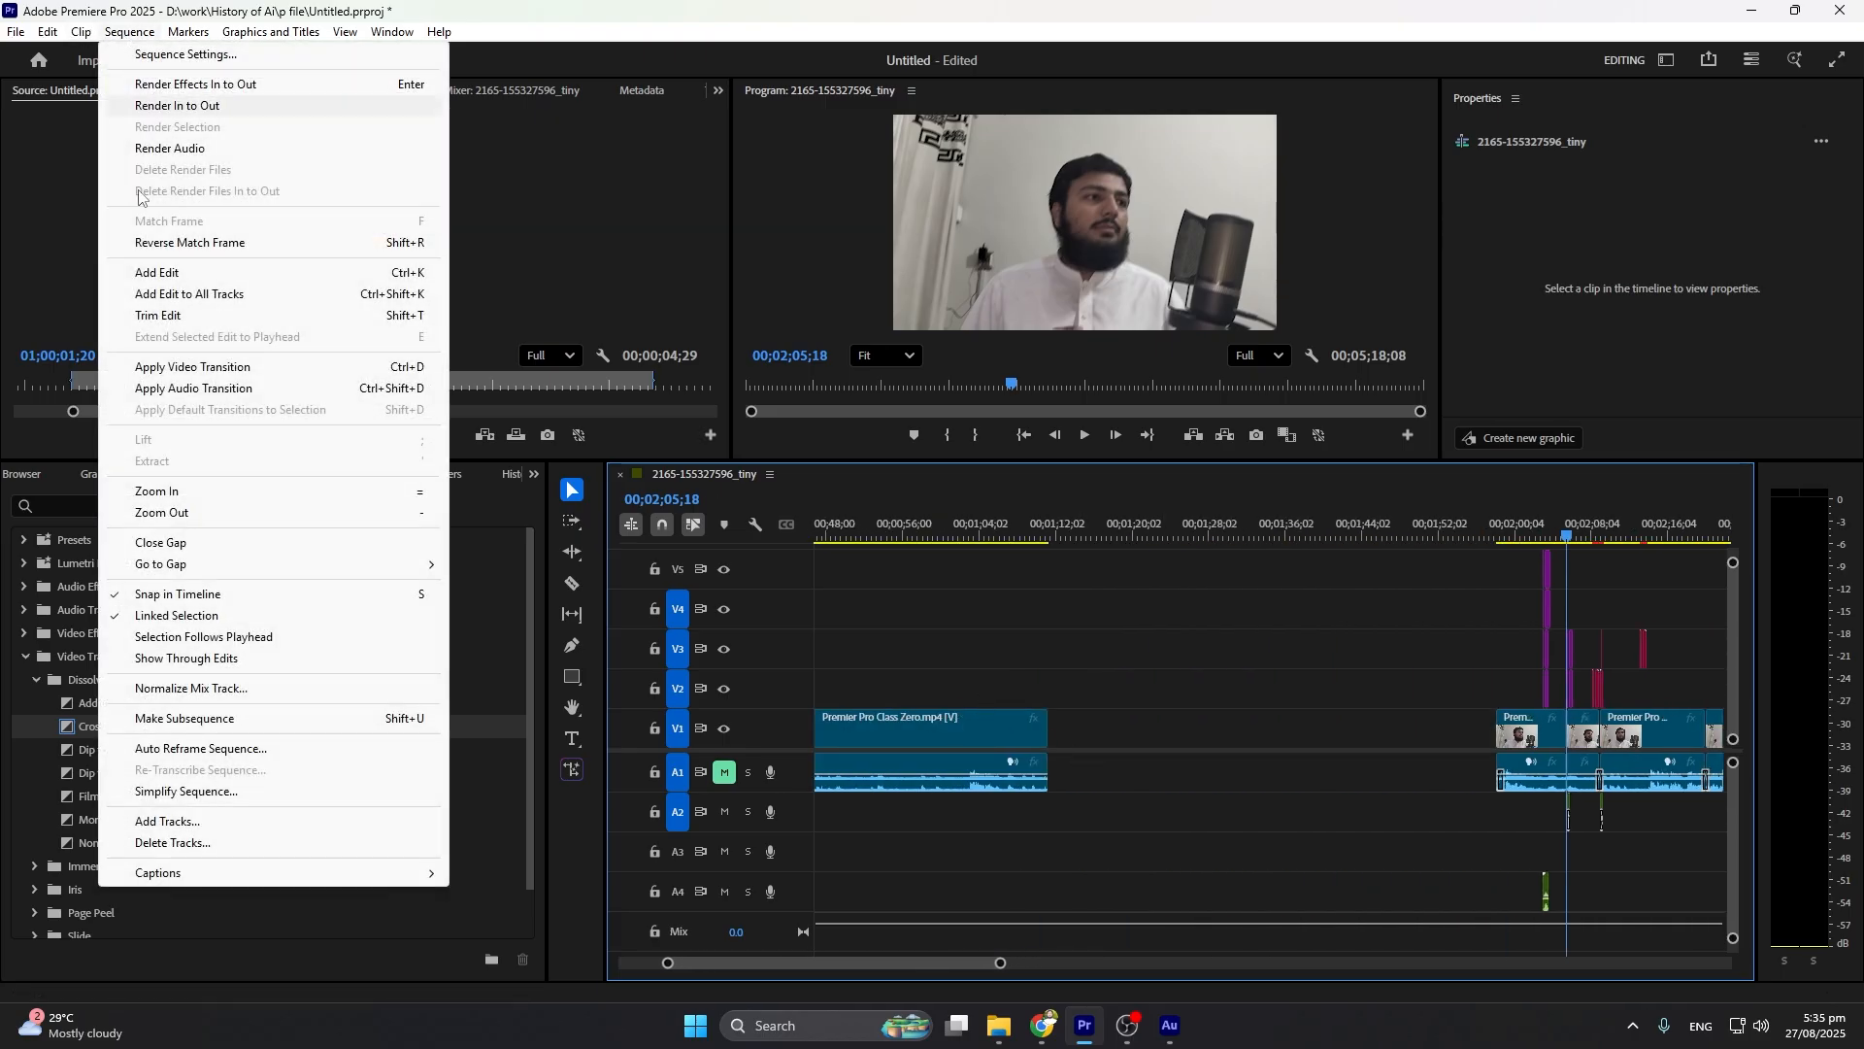
left_click(173, 545)
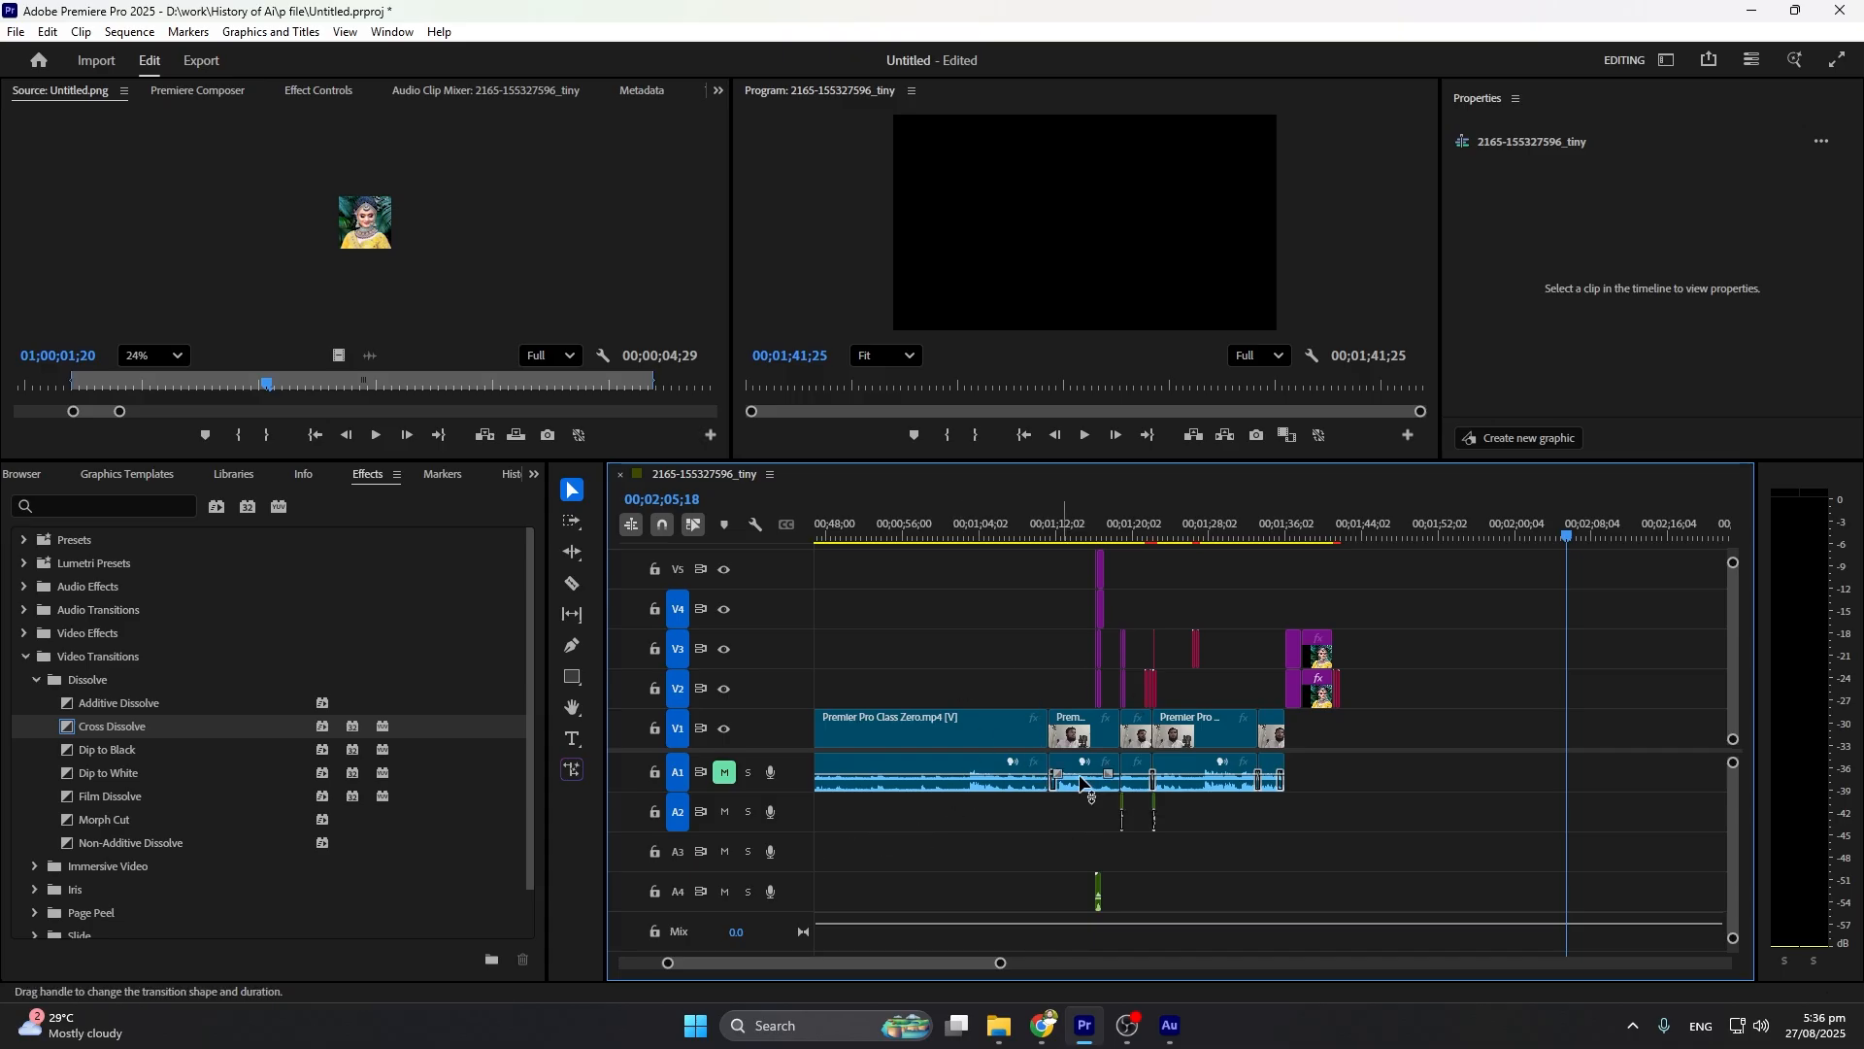
Inspect the joined talking clips around 00;01;12 and look over the Go to Gap options
scroll(1186, 732, "up", 6, "alt")
scroll(1070, 756, "up", 4)
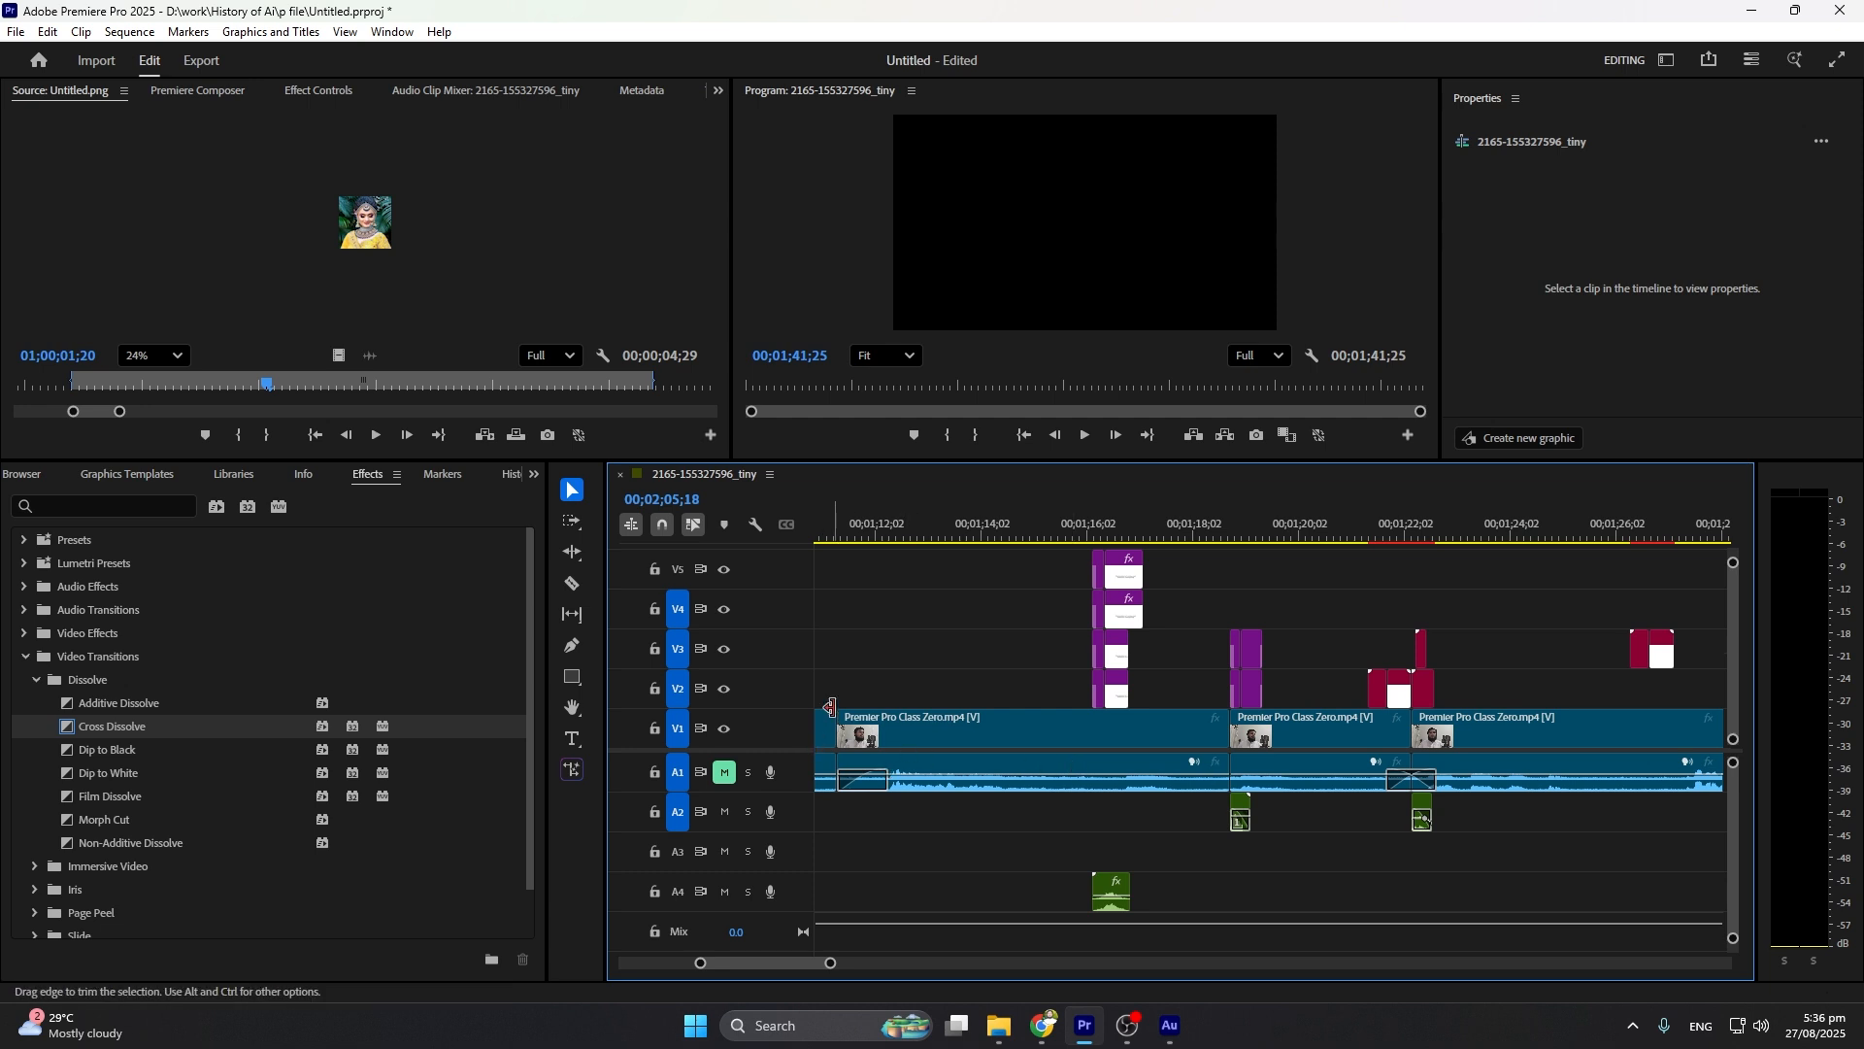
scroll(878, 740, "up", 6)
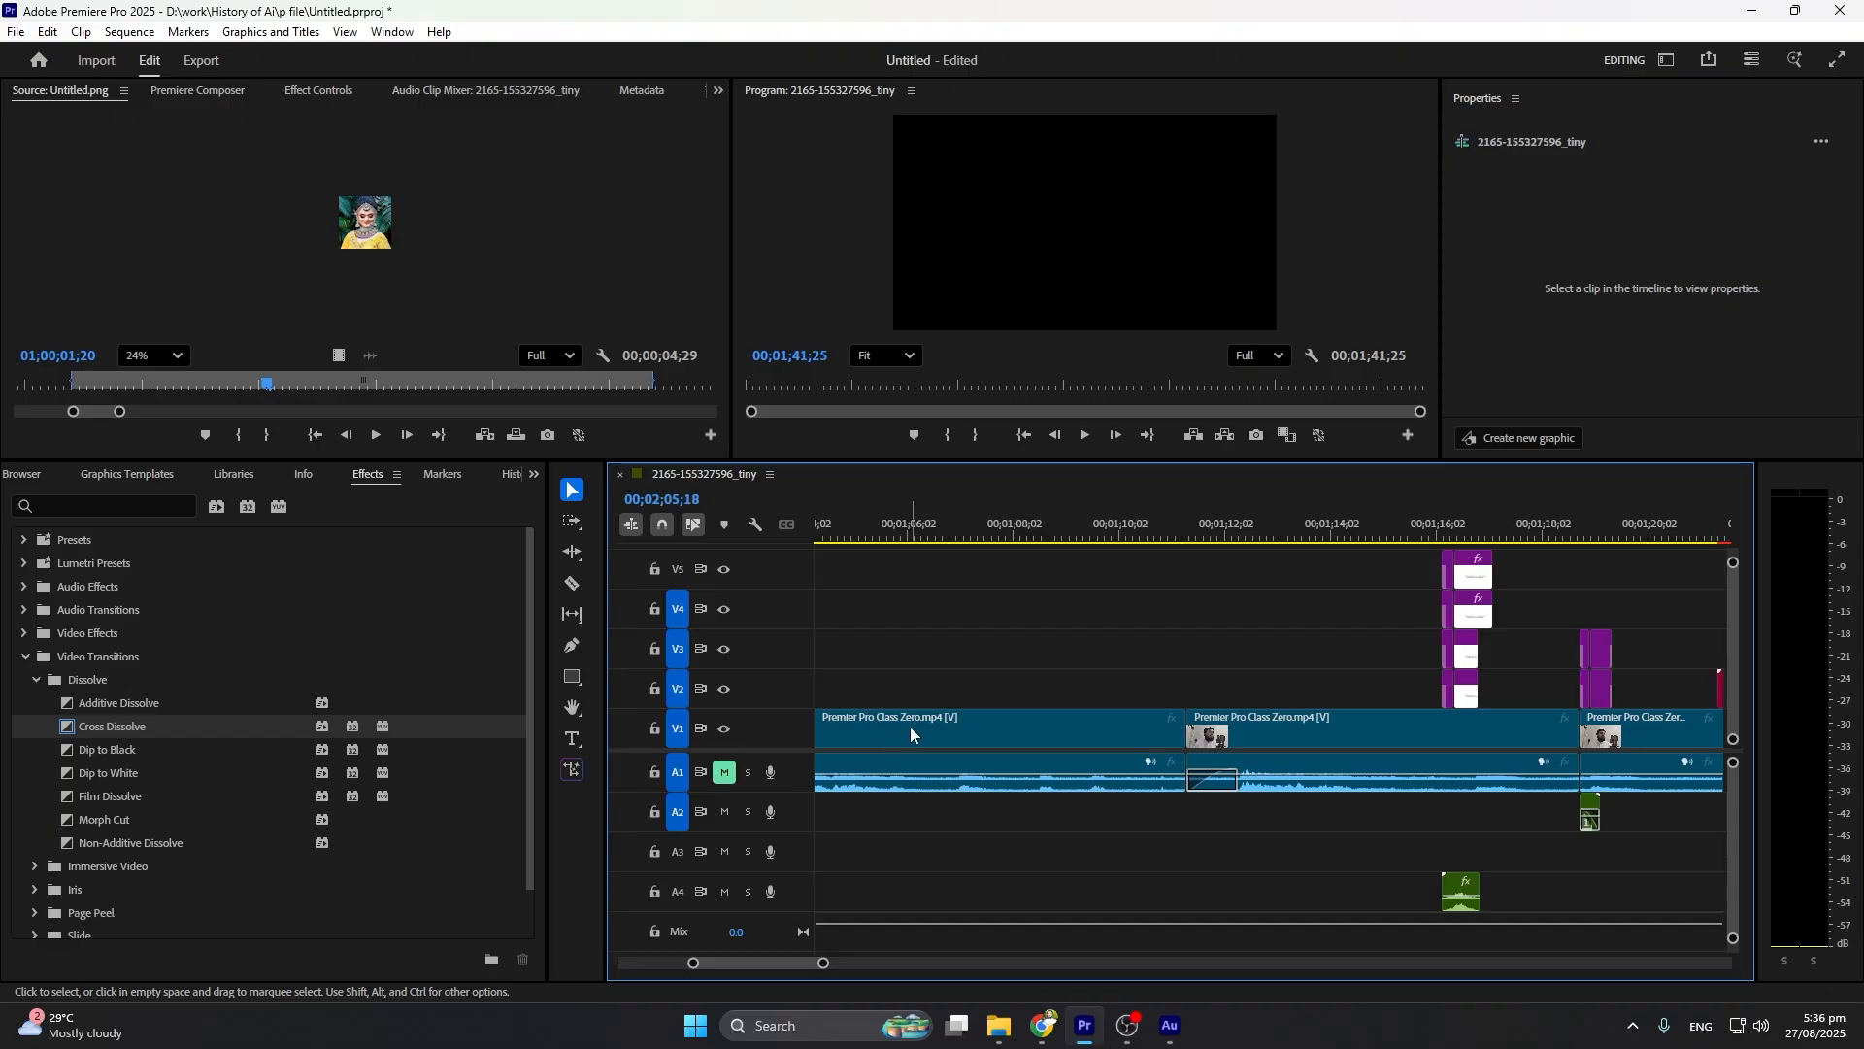
left_click(132, 31)
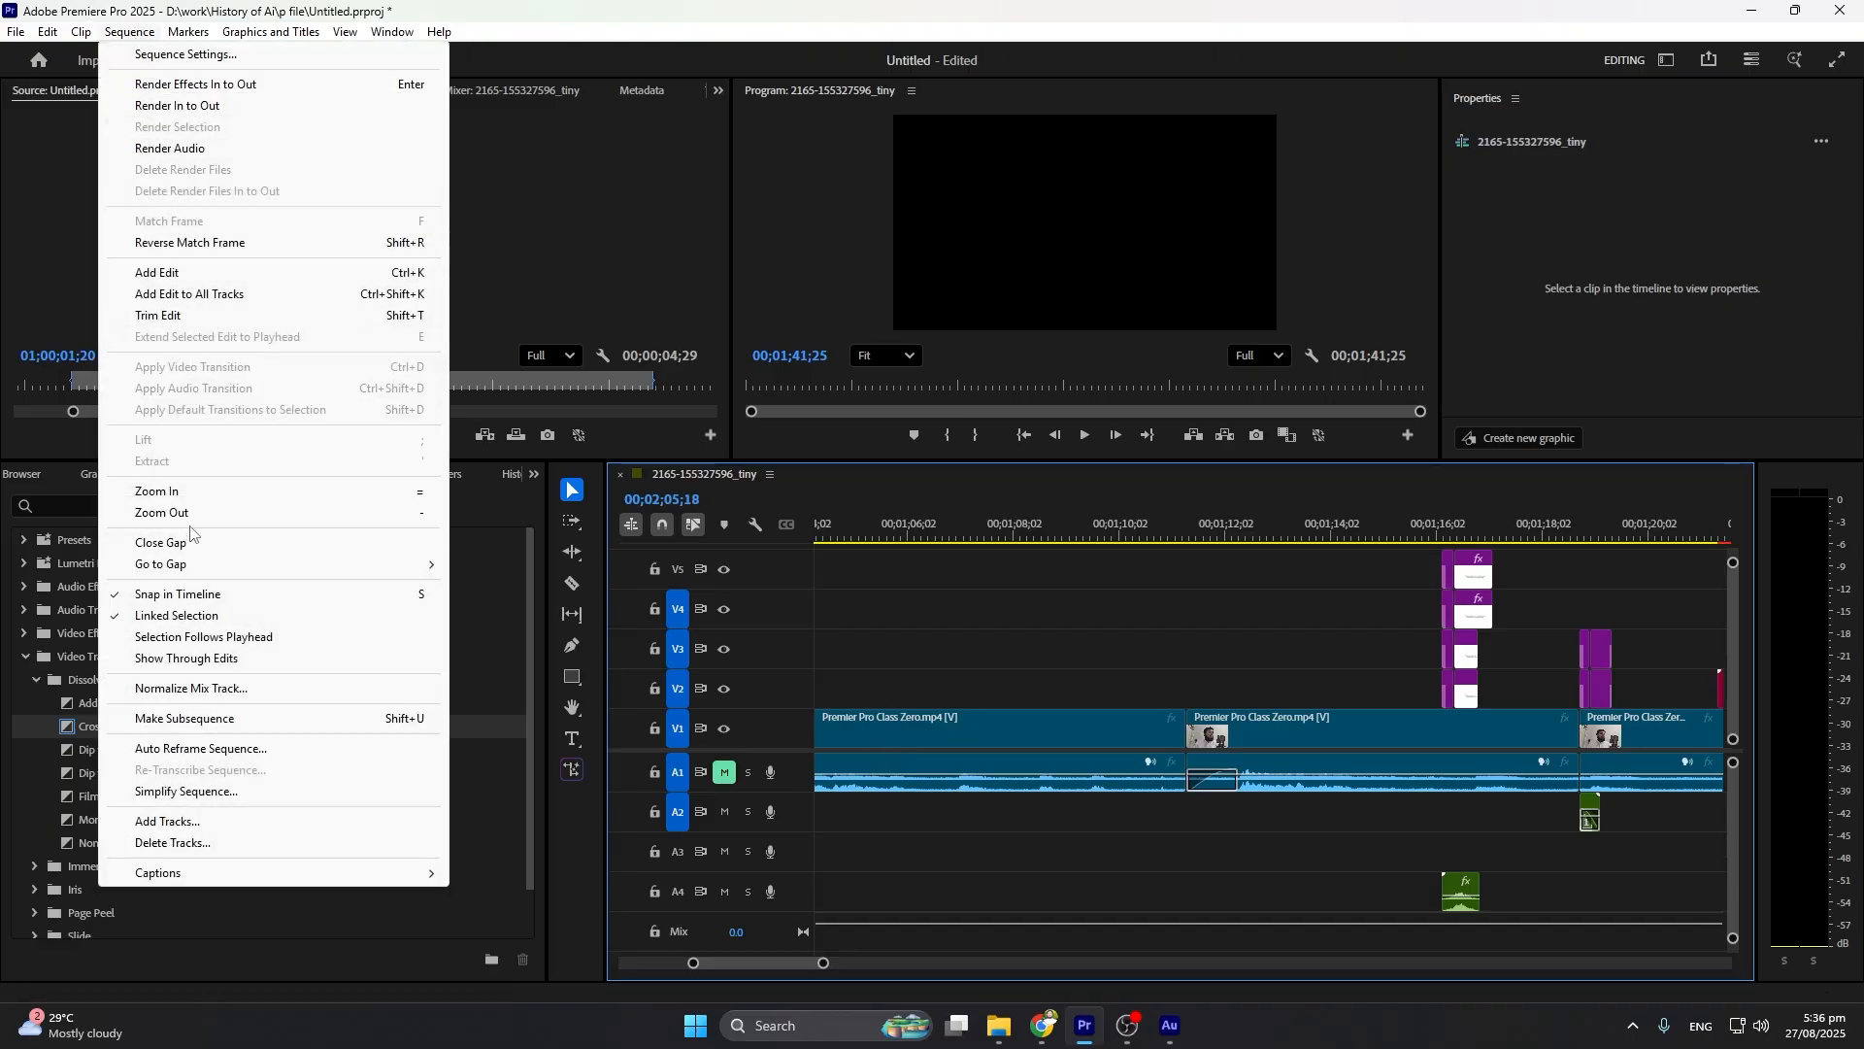
mouse_move(176, 564)
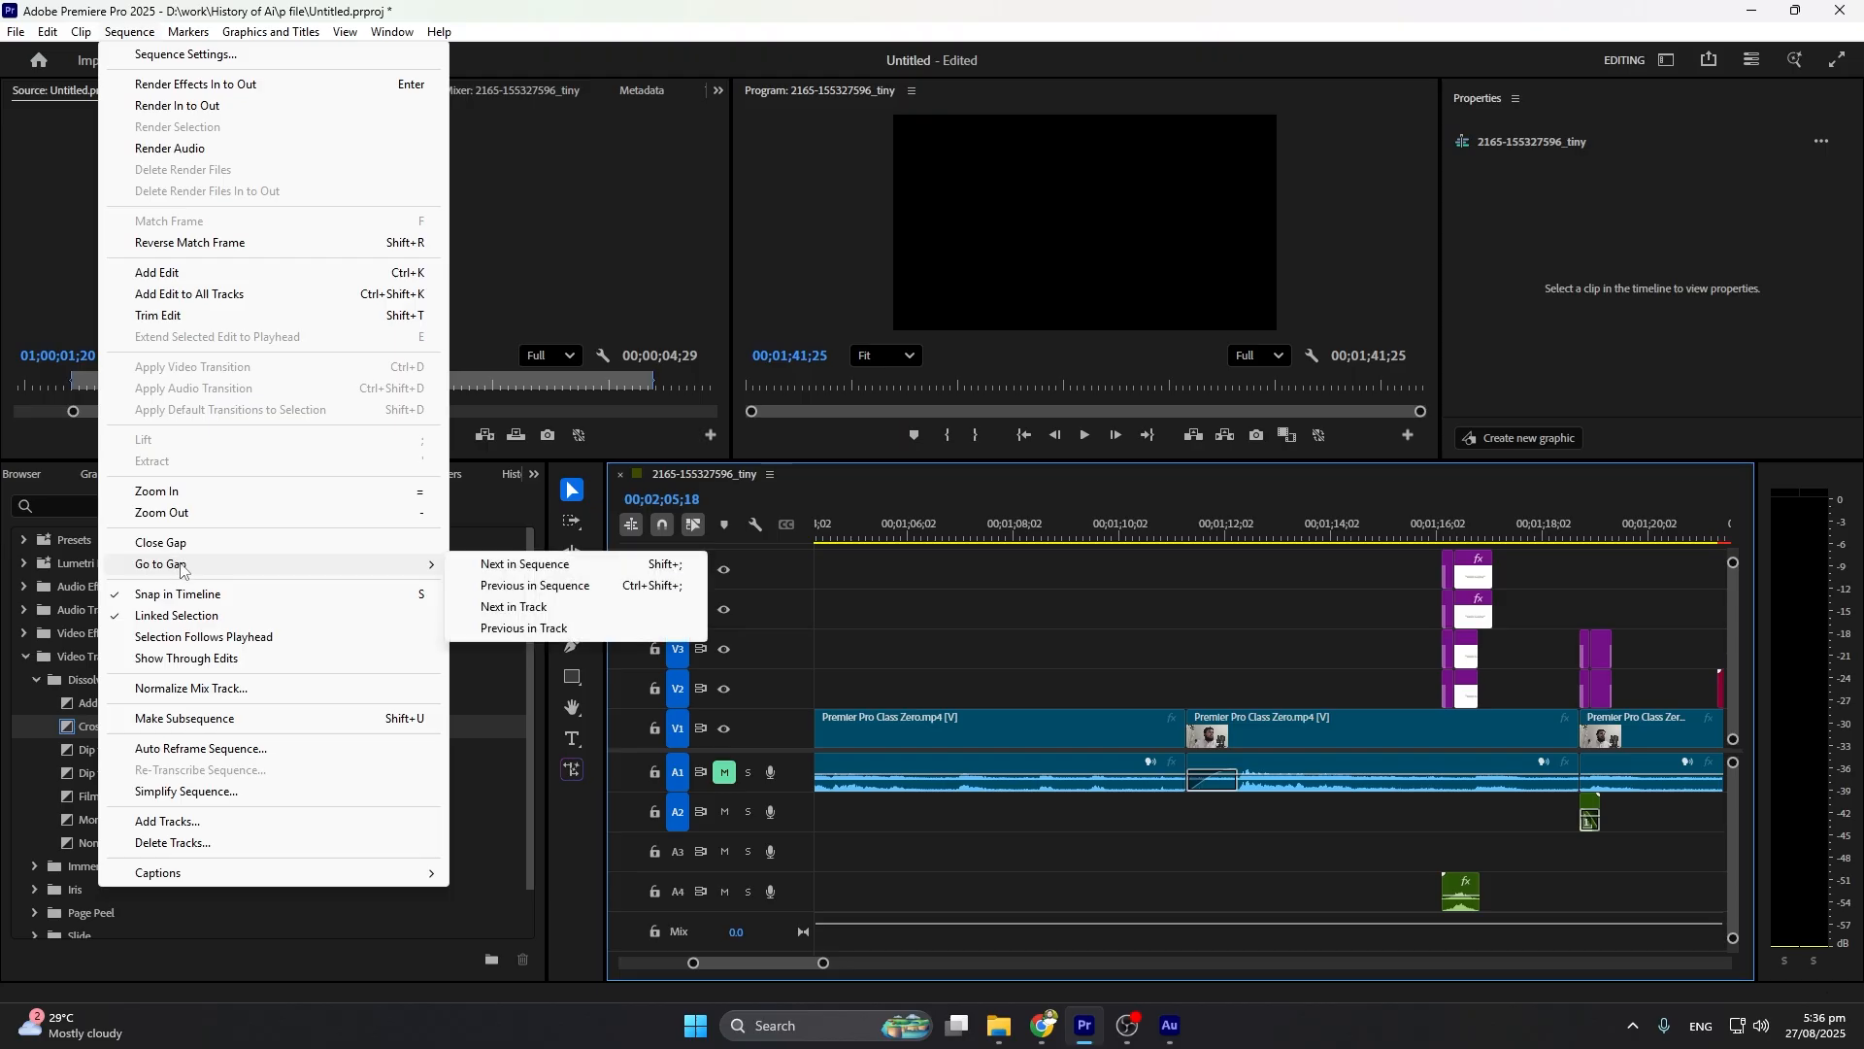
left_click(1366, 753)
scroll(1369, 753, "down", 5)
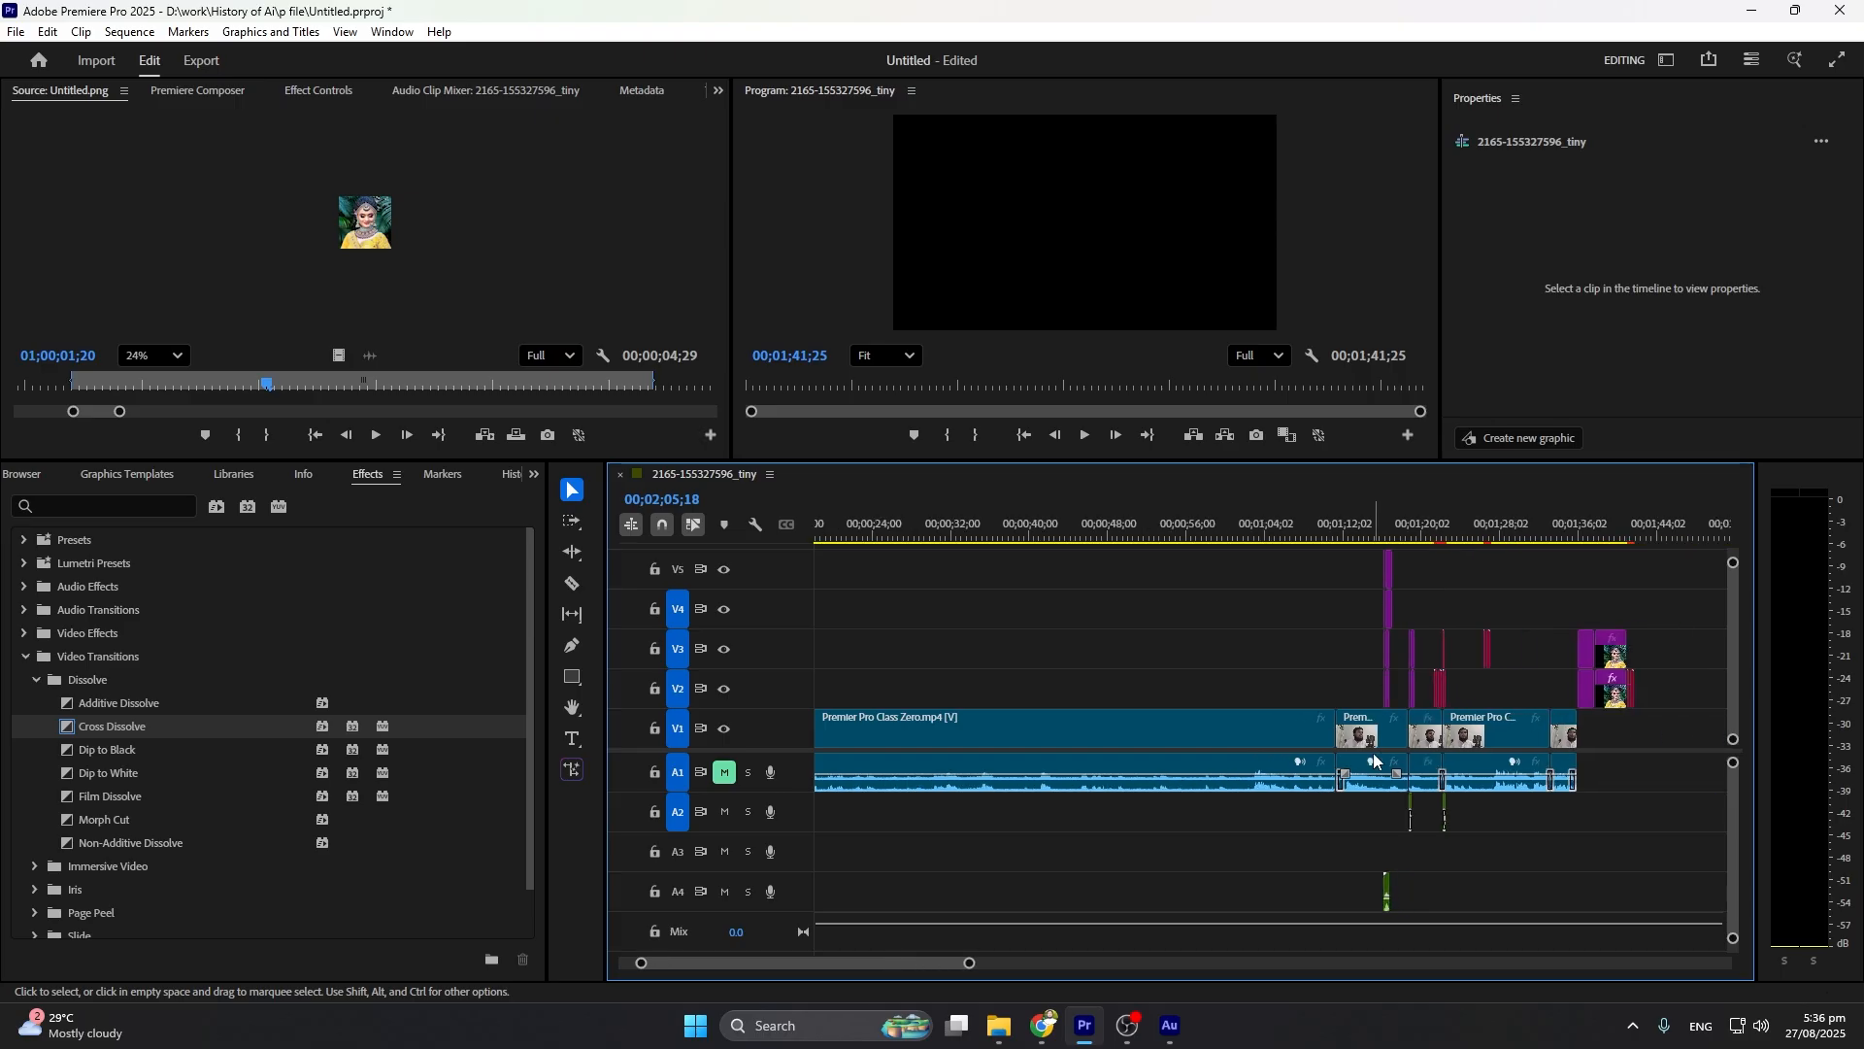
scroll(1371, 753, "down", 3)
left_click_drag(1520, 579, 1233, 822)
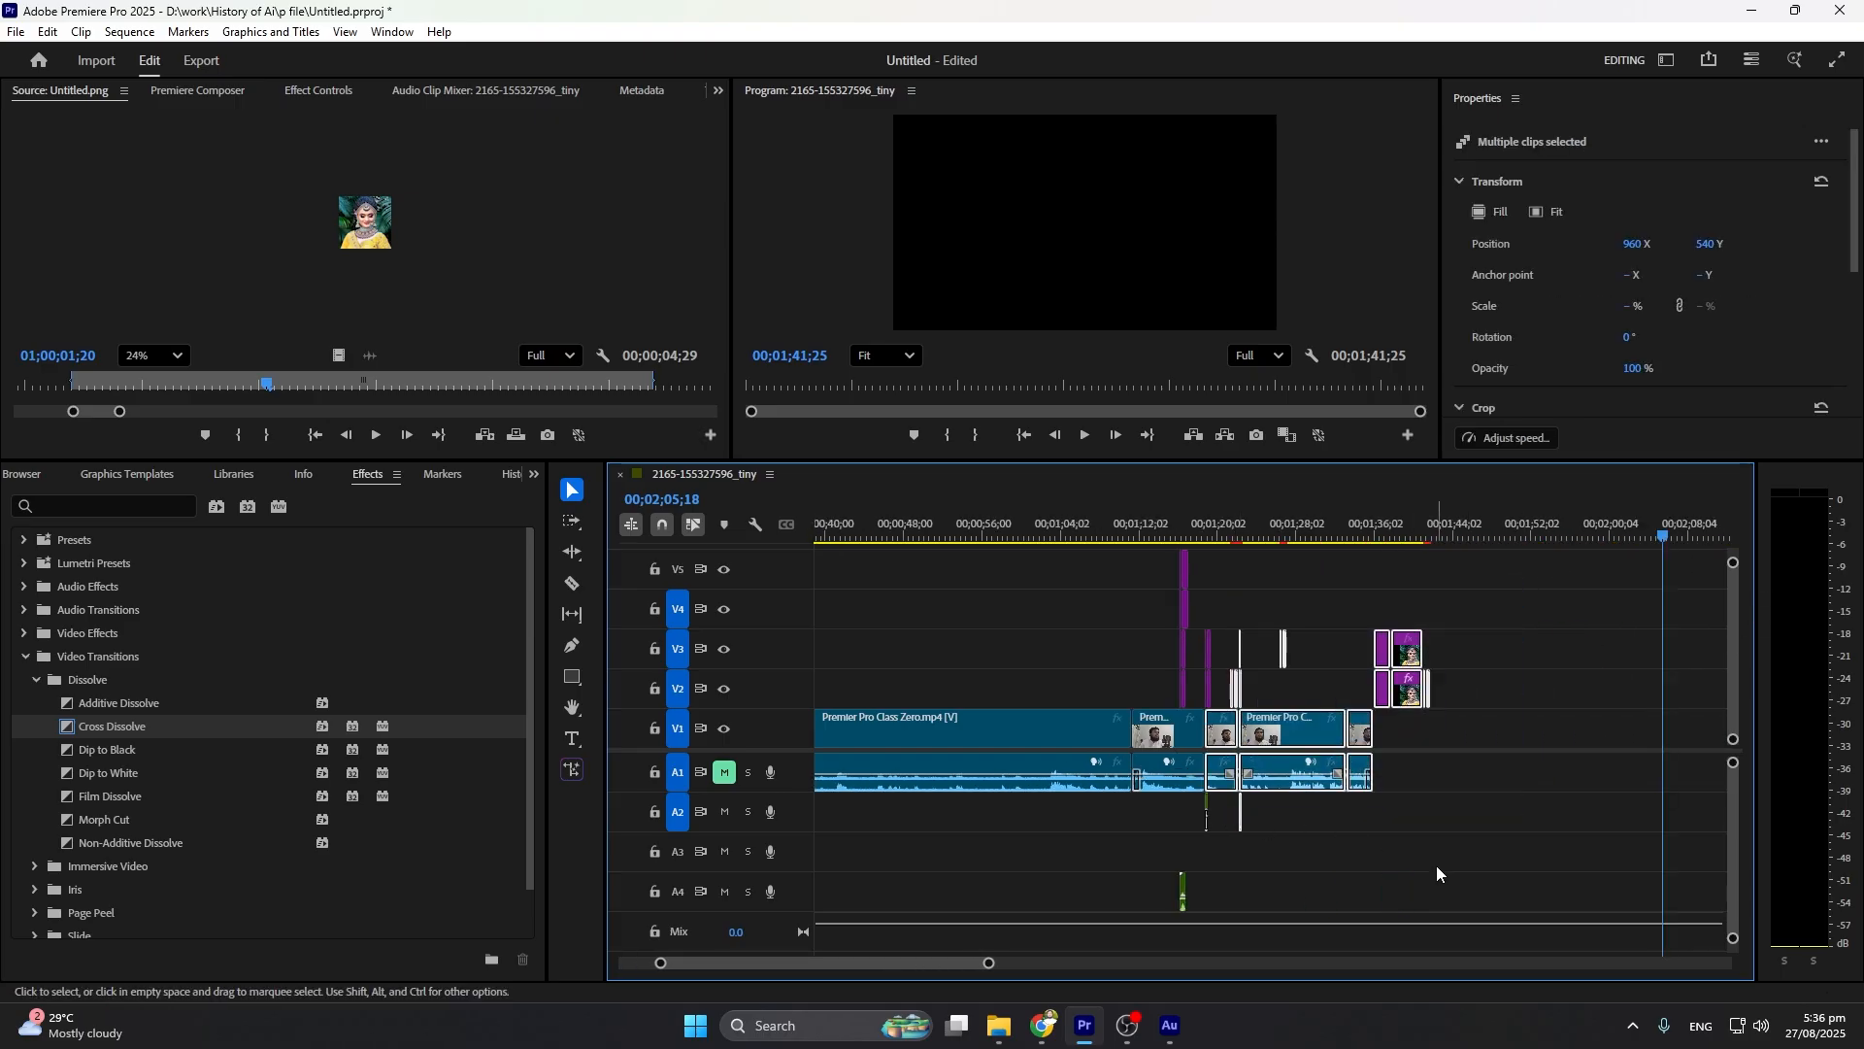
left_click(1437, 867)
With Track Select Forward, shift the following clips on all tracks to open gaps of a few frames at three successive cuts of the talking clip
key("a")
scroll(1210, 729, "up", 1)
scroll(1210, 735, "up", 10)
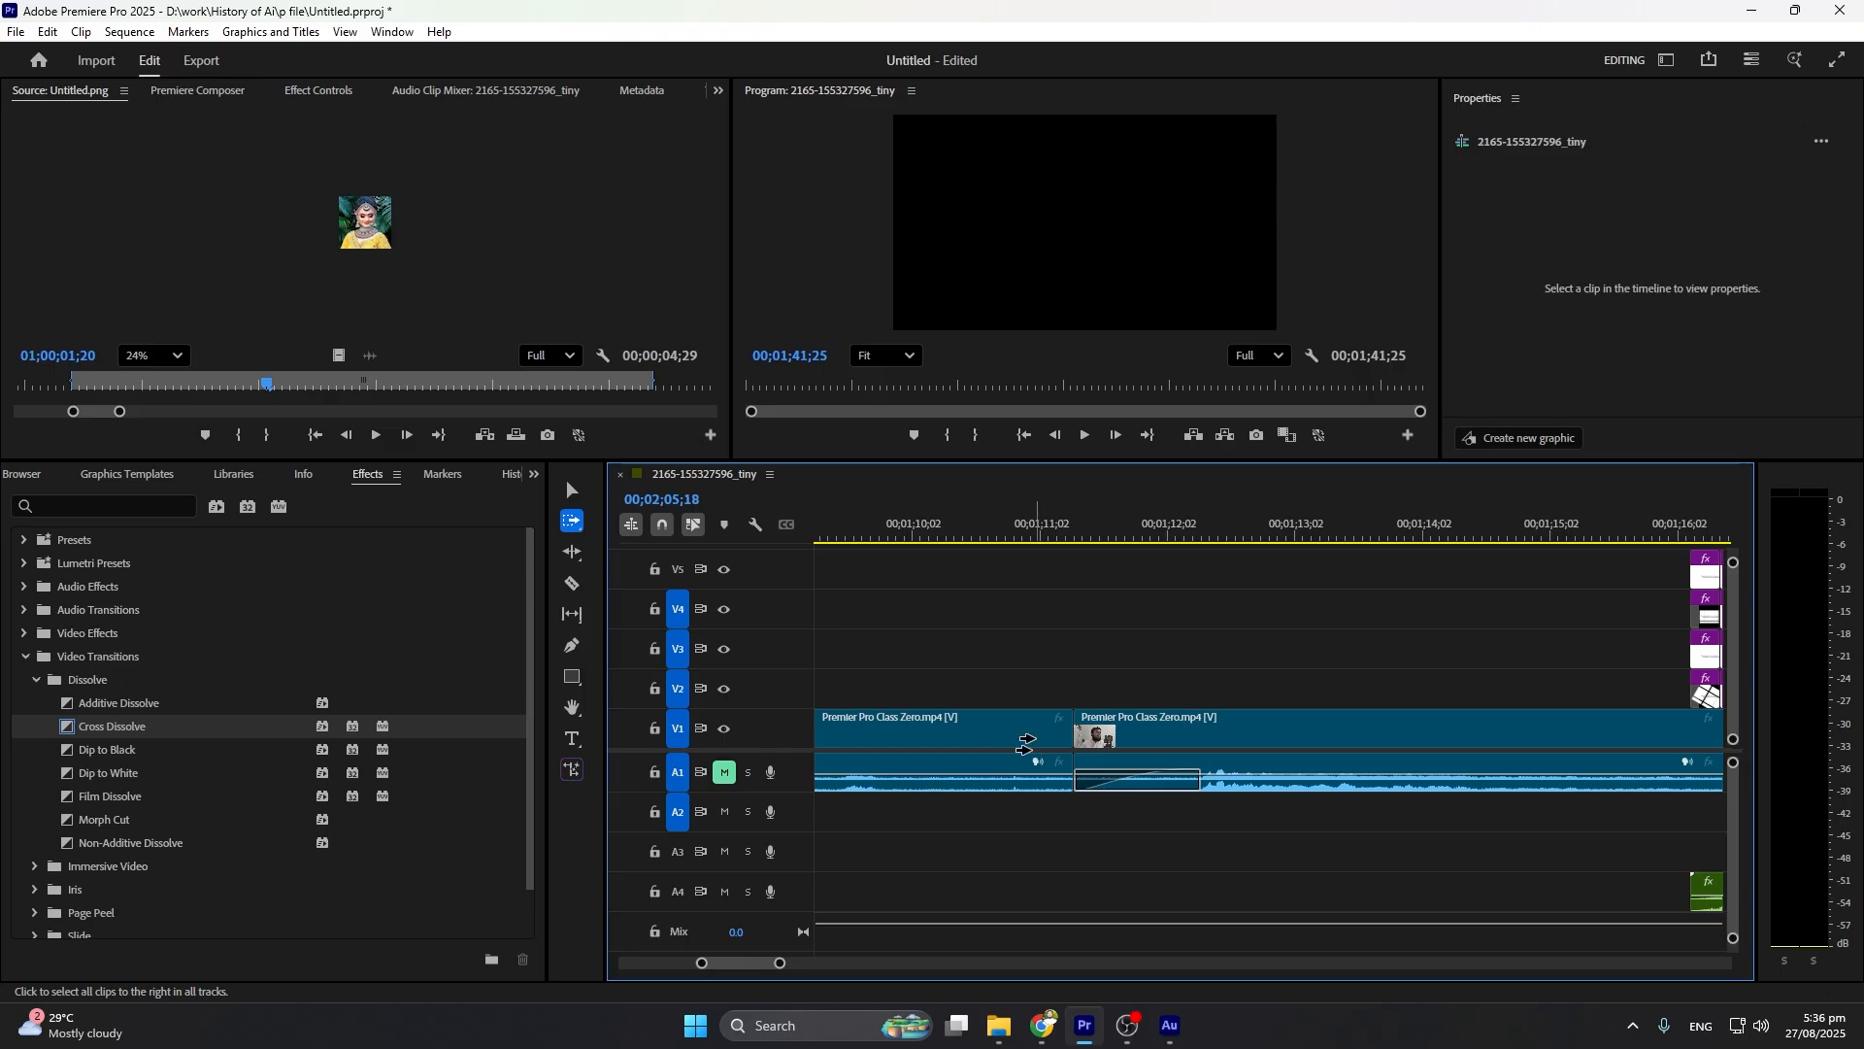
left_click(1097, 738)
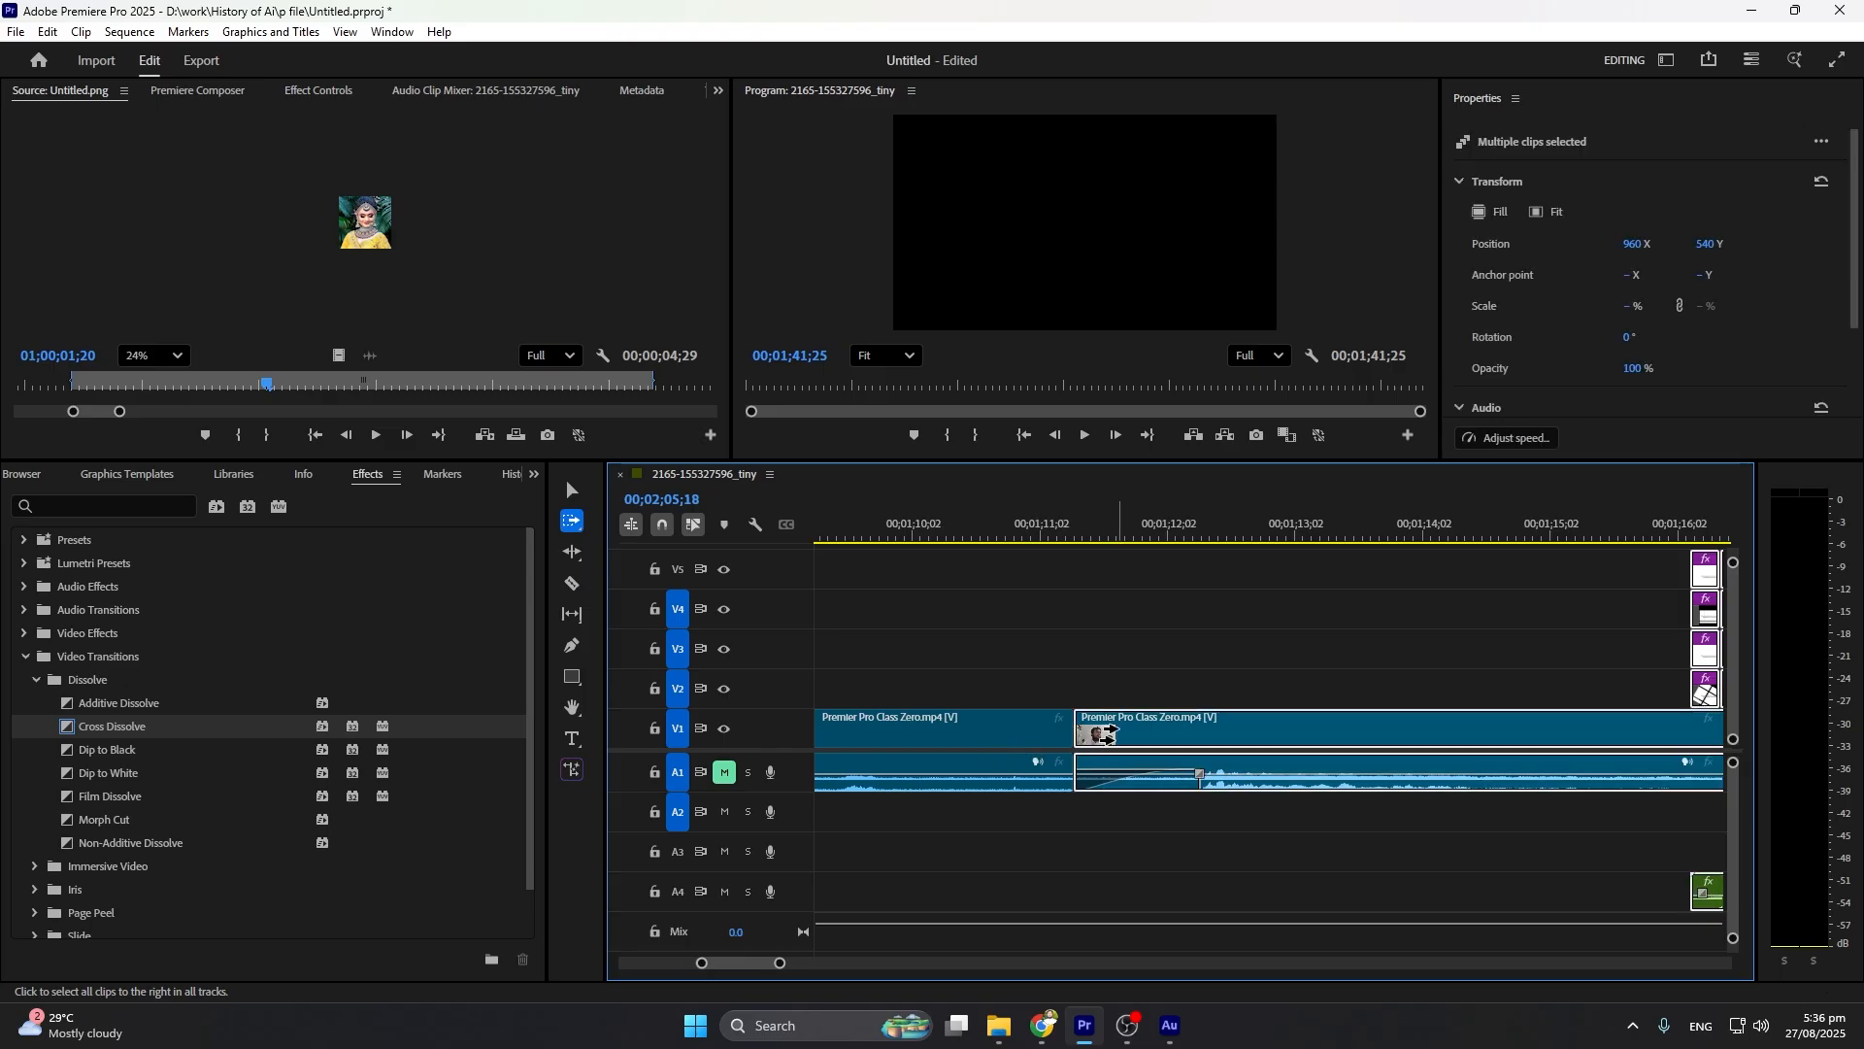
left_click_drag(1144, 739, 1139, 740)
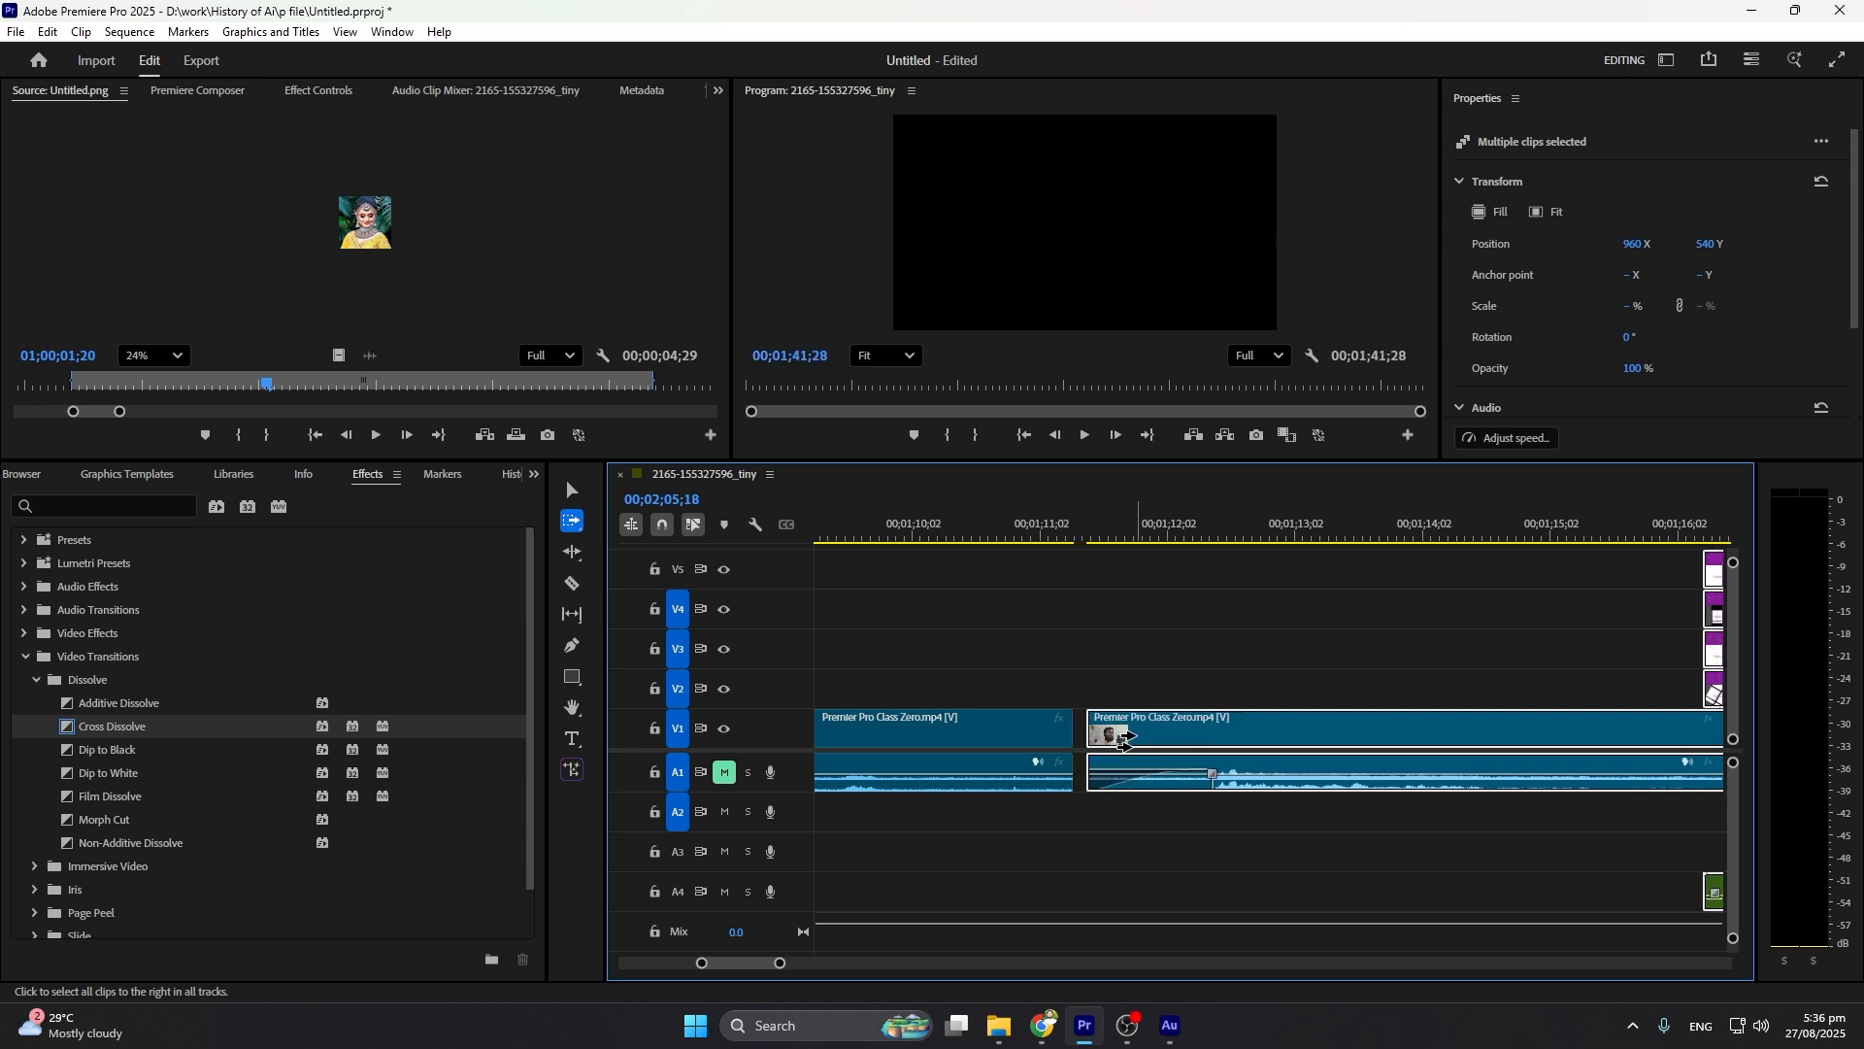
scroll(1151, 762, "down", 10)
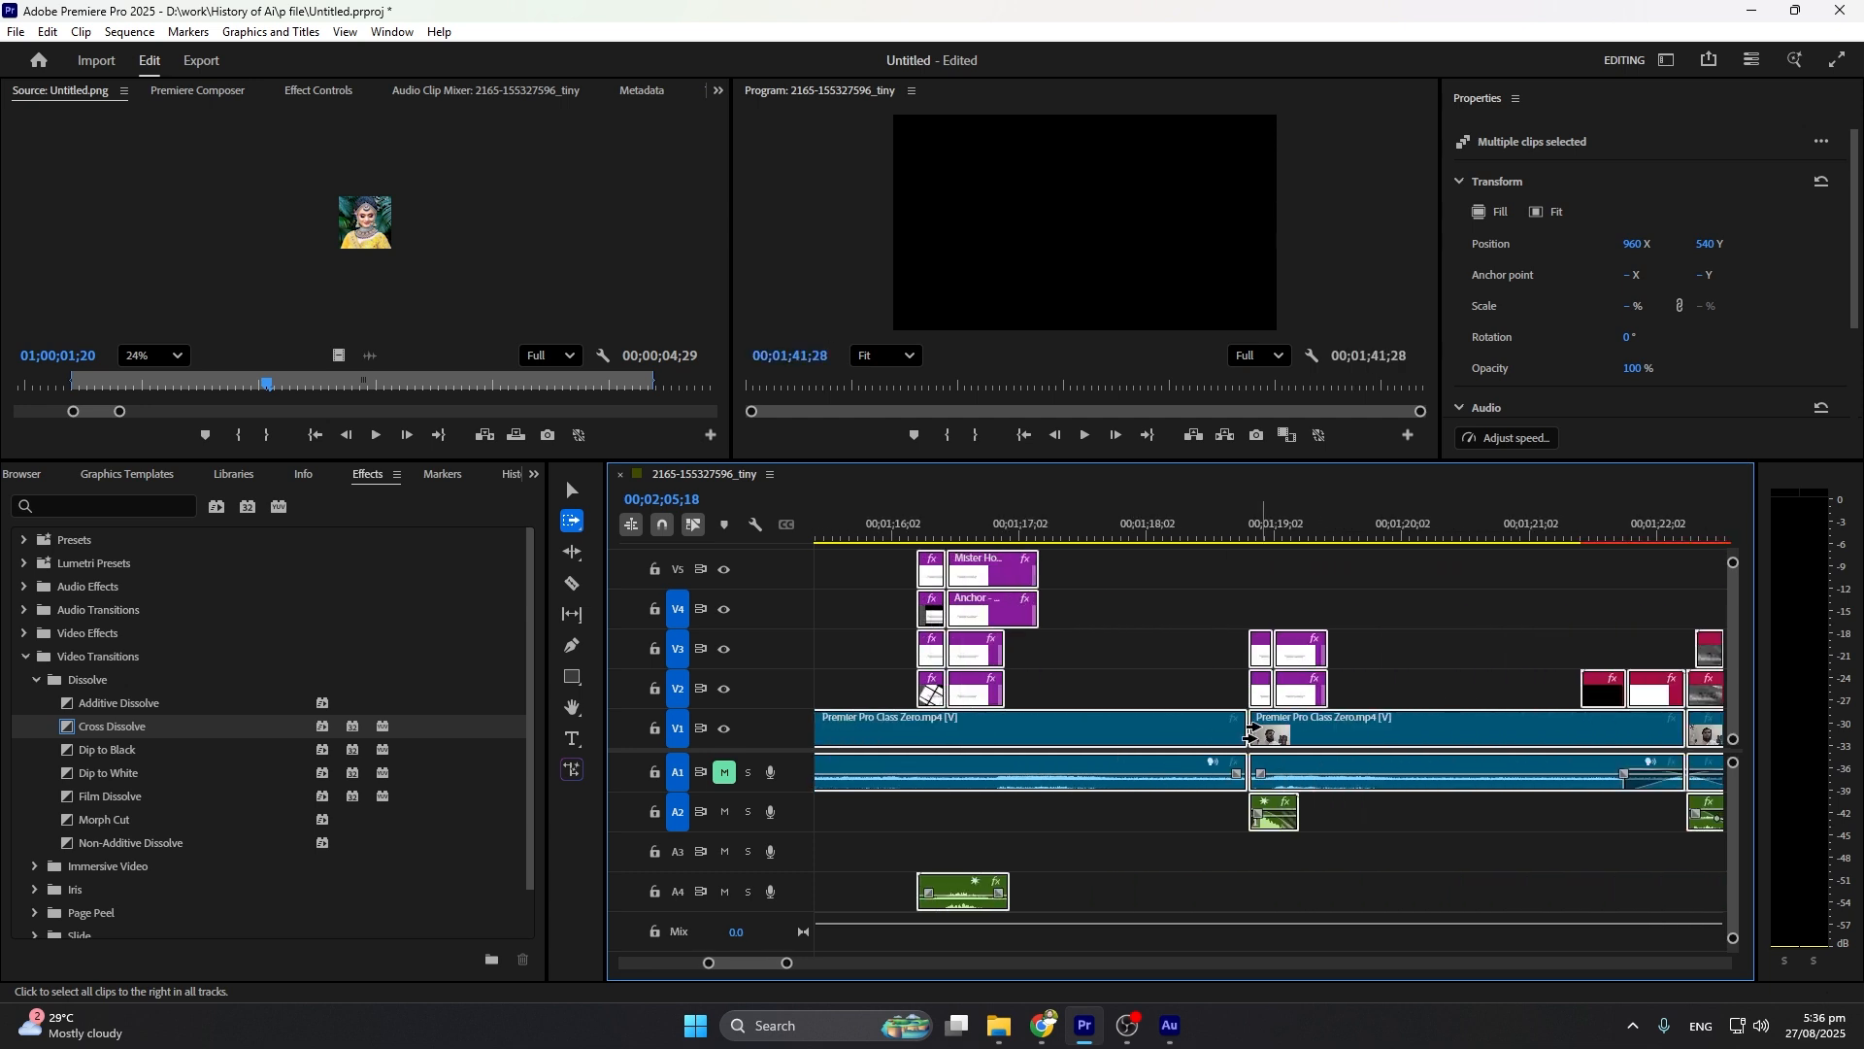
mouse_move(1264, 737)
left_mouse_down()
mouse_move(1280, 739)
mouse_move(1234, 738)
left_mouse_up()
scroll(1262, 741, "down", 7)
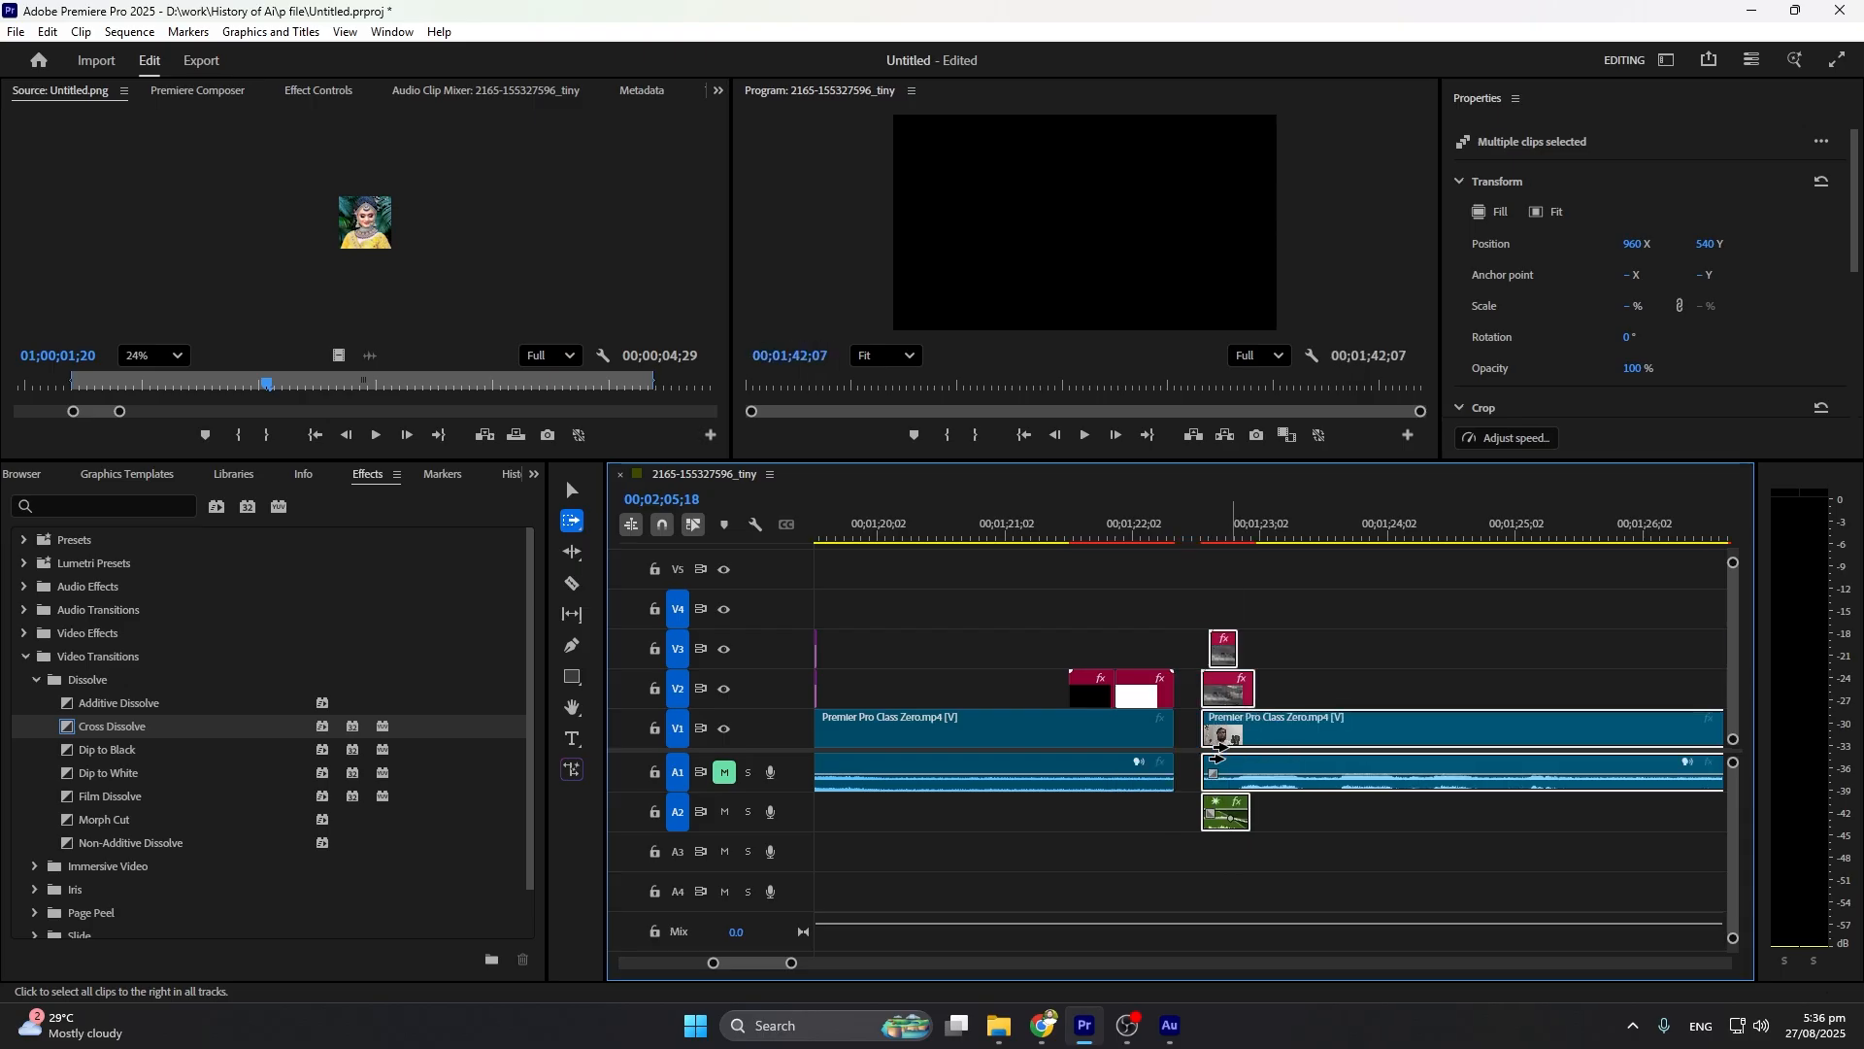
Place the playhead at 00;01;03;26 and run Go to Gap, Next in Sequence, to reach the first gap in the talking clips
key("minus")
scroll(1211, 733, "up", 5)
scroll(1134, 717, "up", 9)
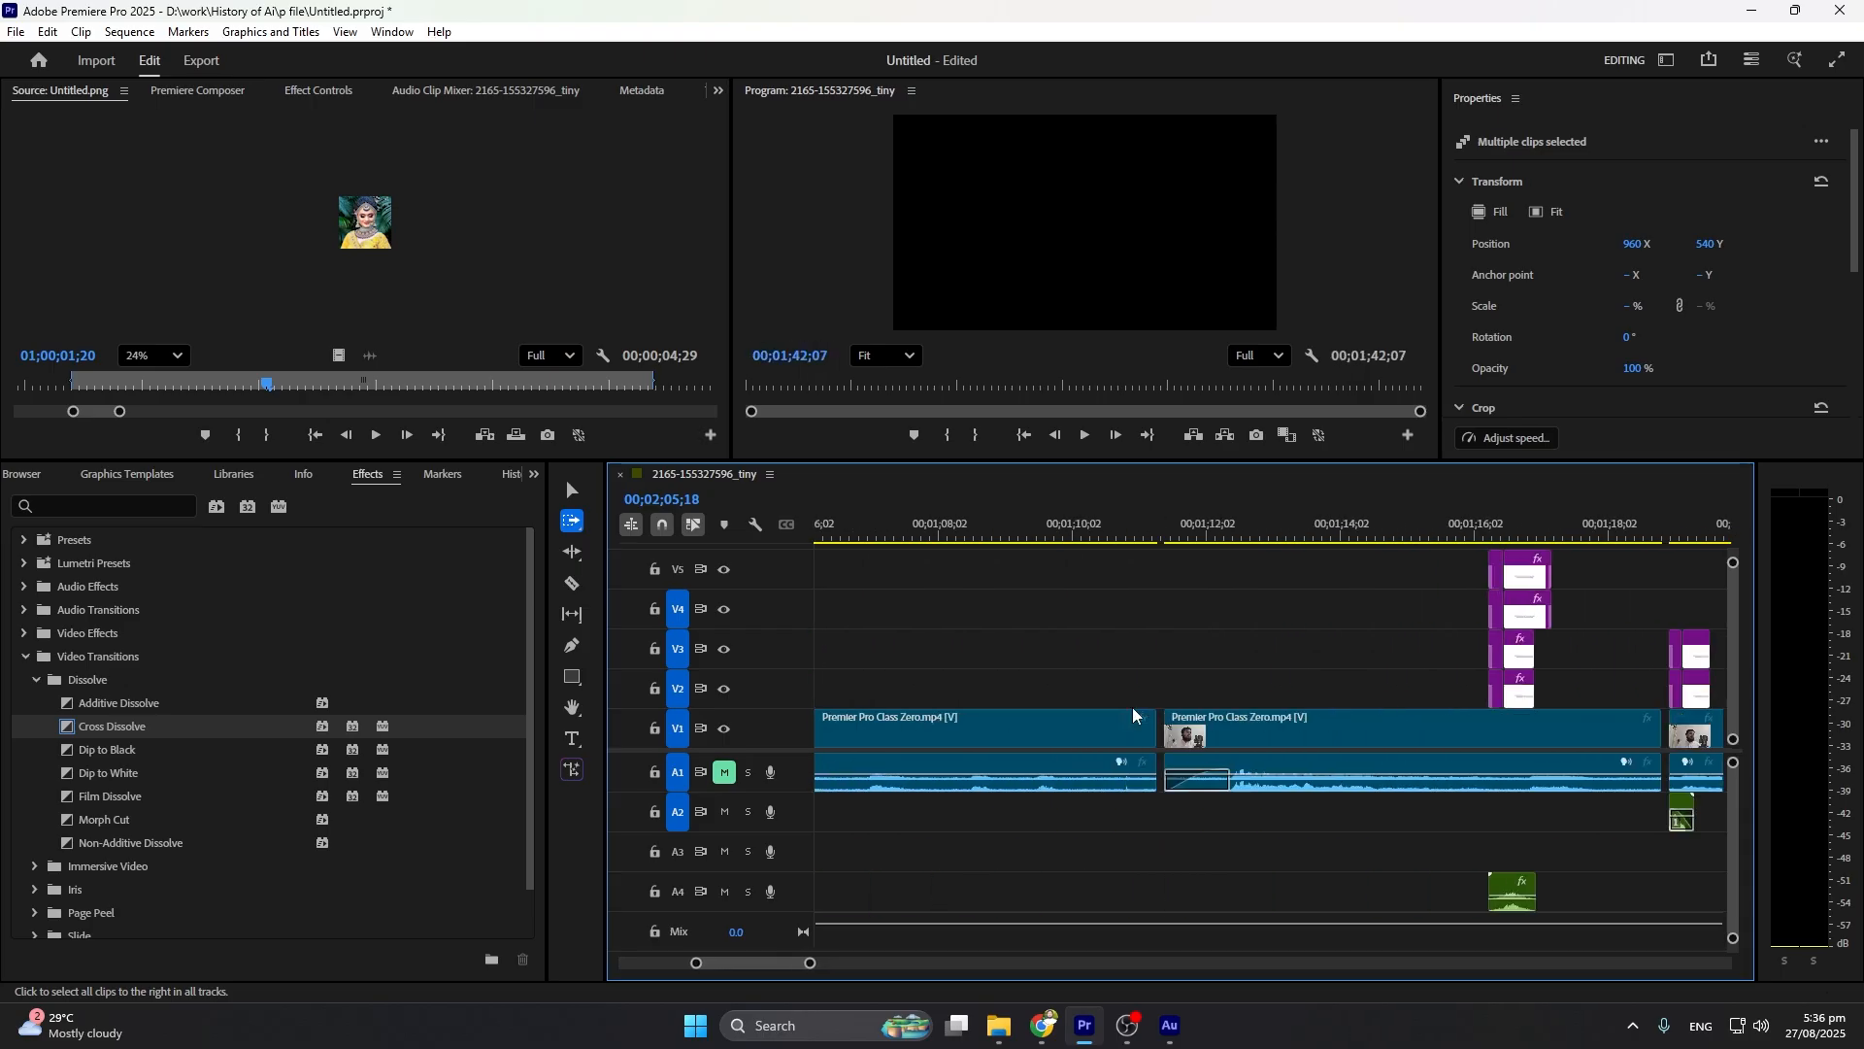
left_click(891, 530)
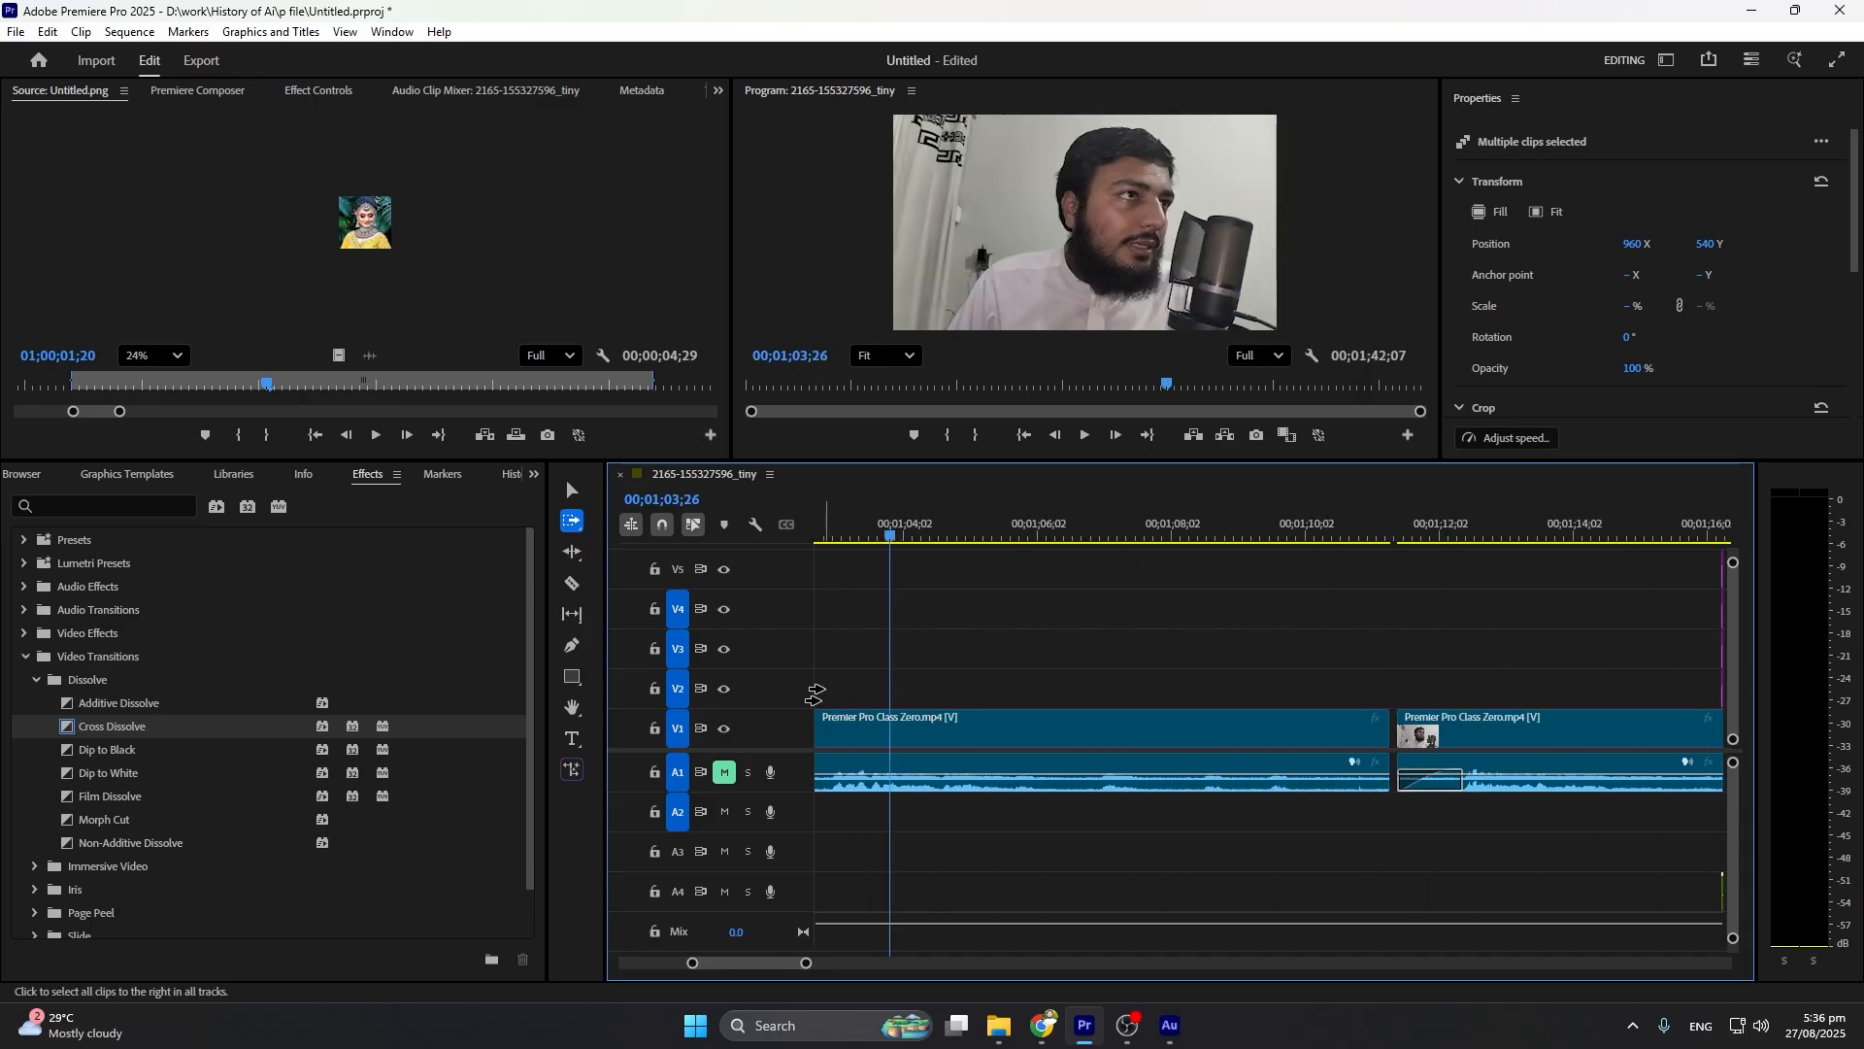
key("v")
left_click(142, 29)
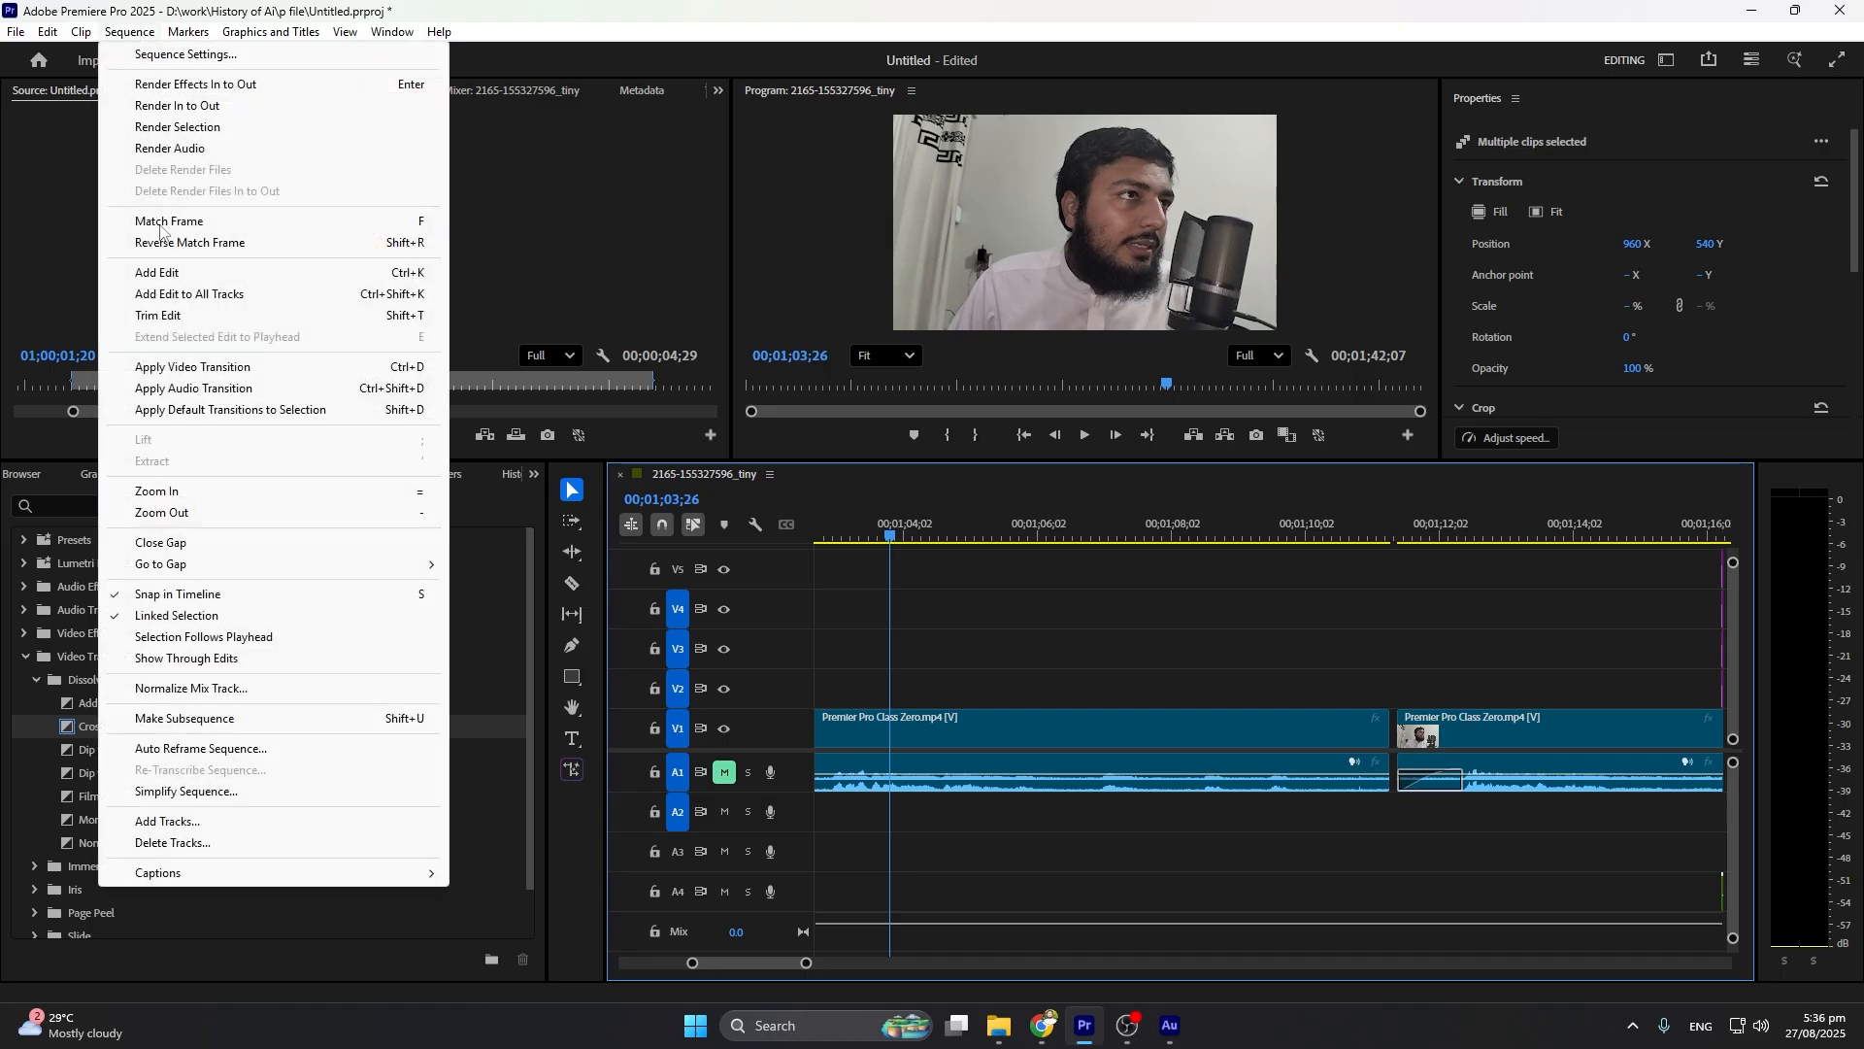
mouse_move(416, 565)
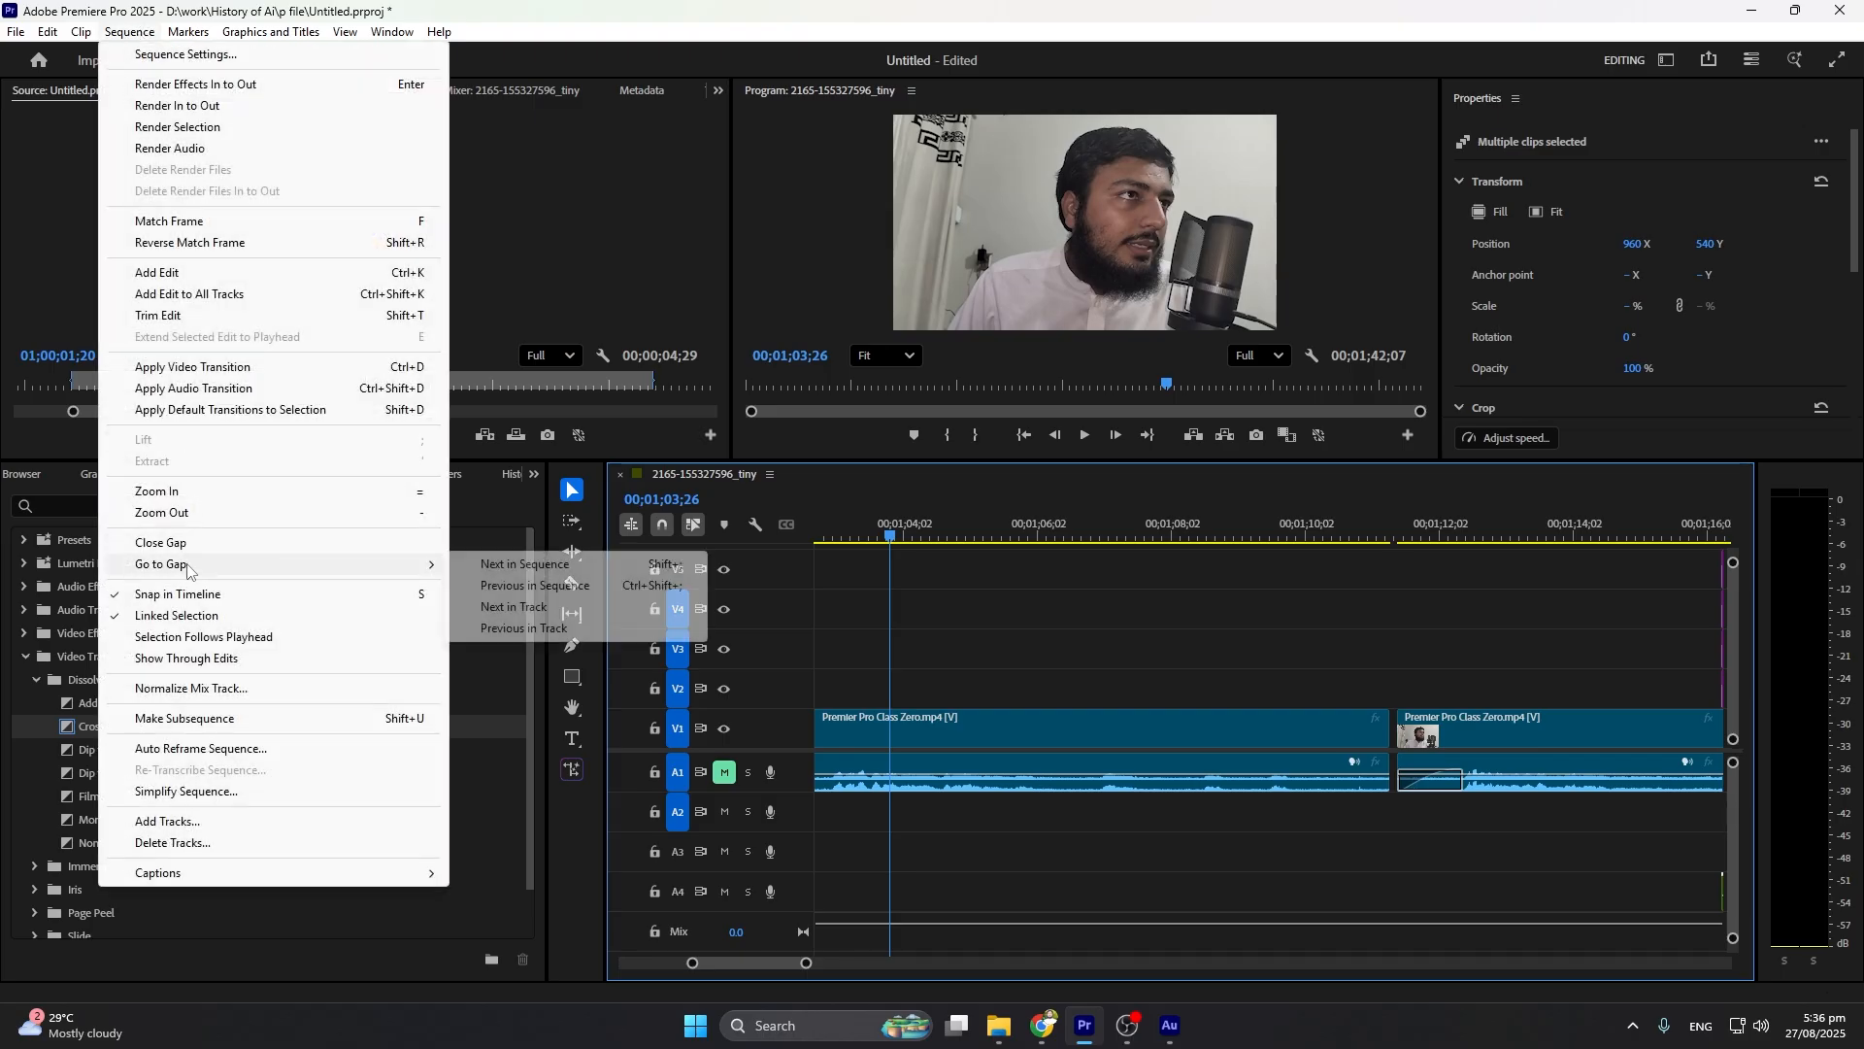
left_click(521, 573)
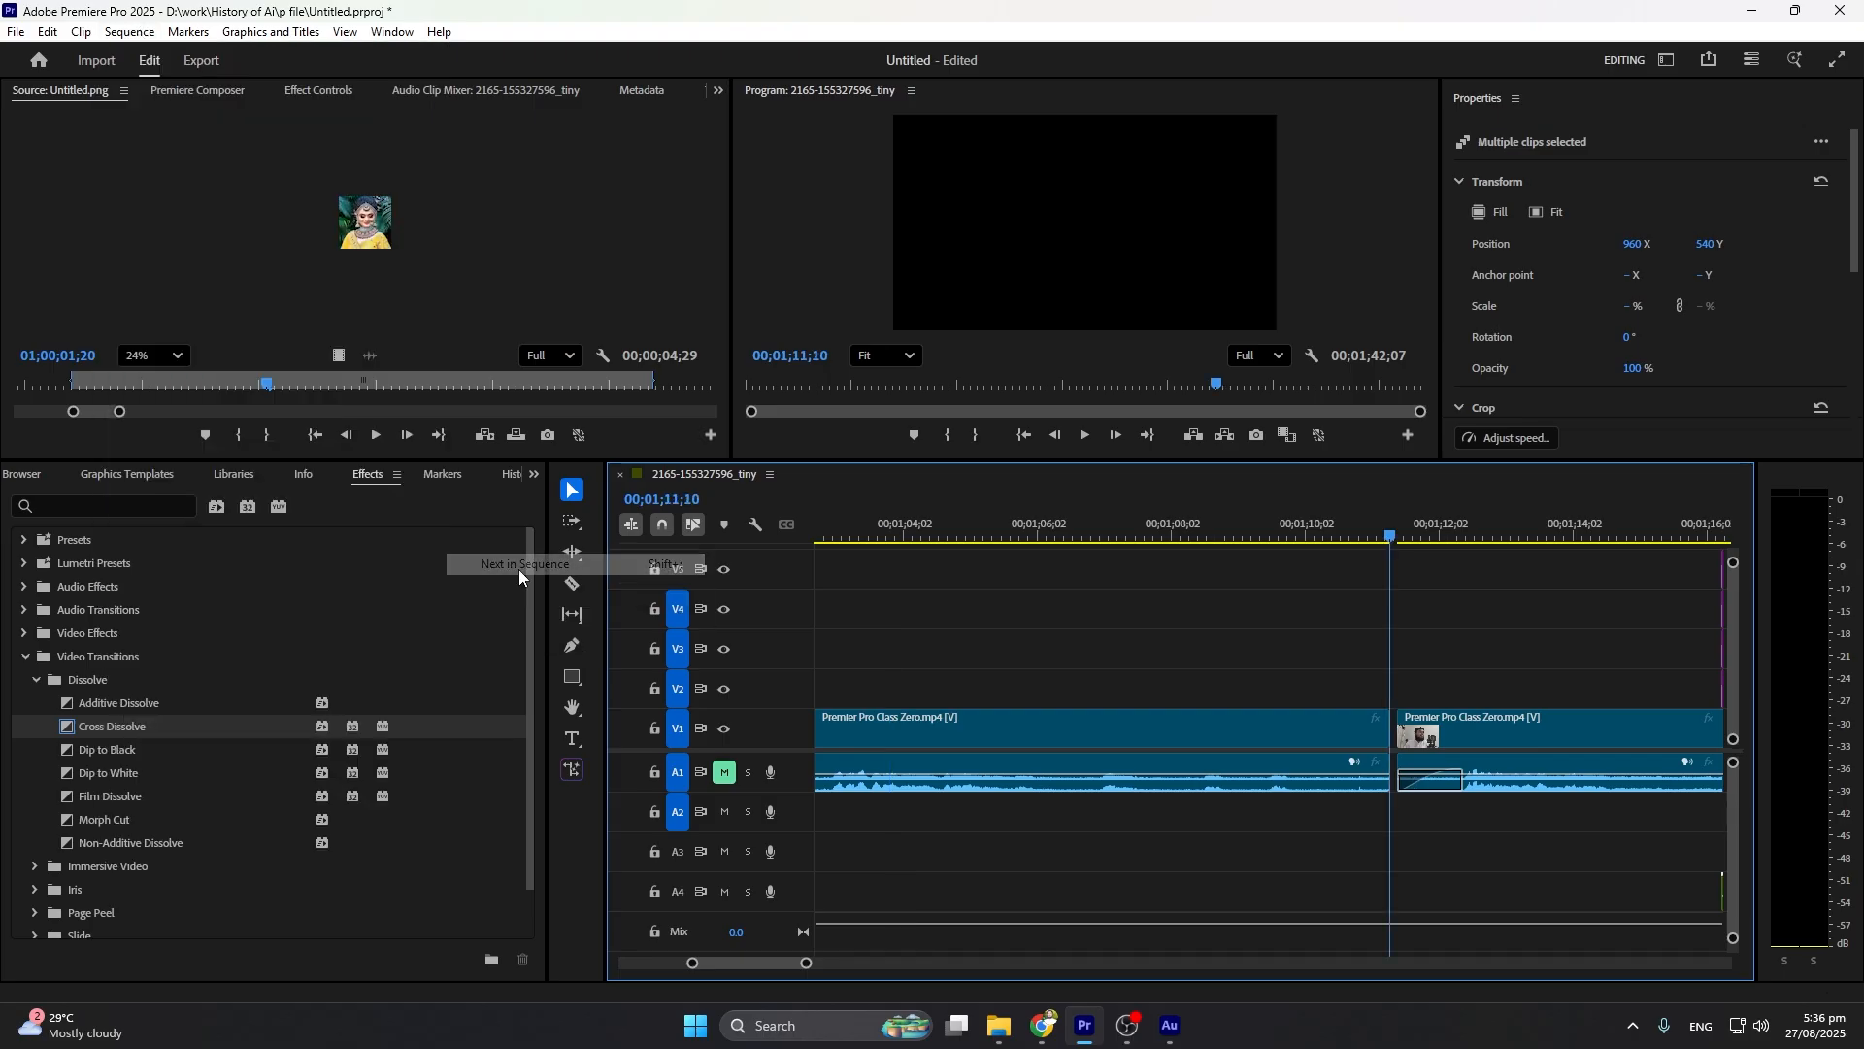
Jump the playhead forward through the following two gaps with Go to Gap, Next in Sequence
left_click(127, 33)
mouse_move(180, 568)
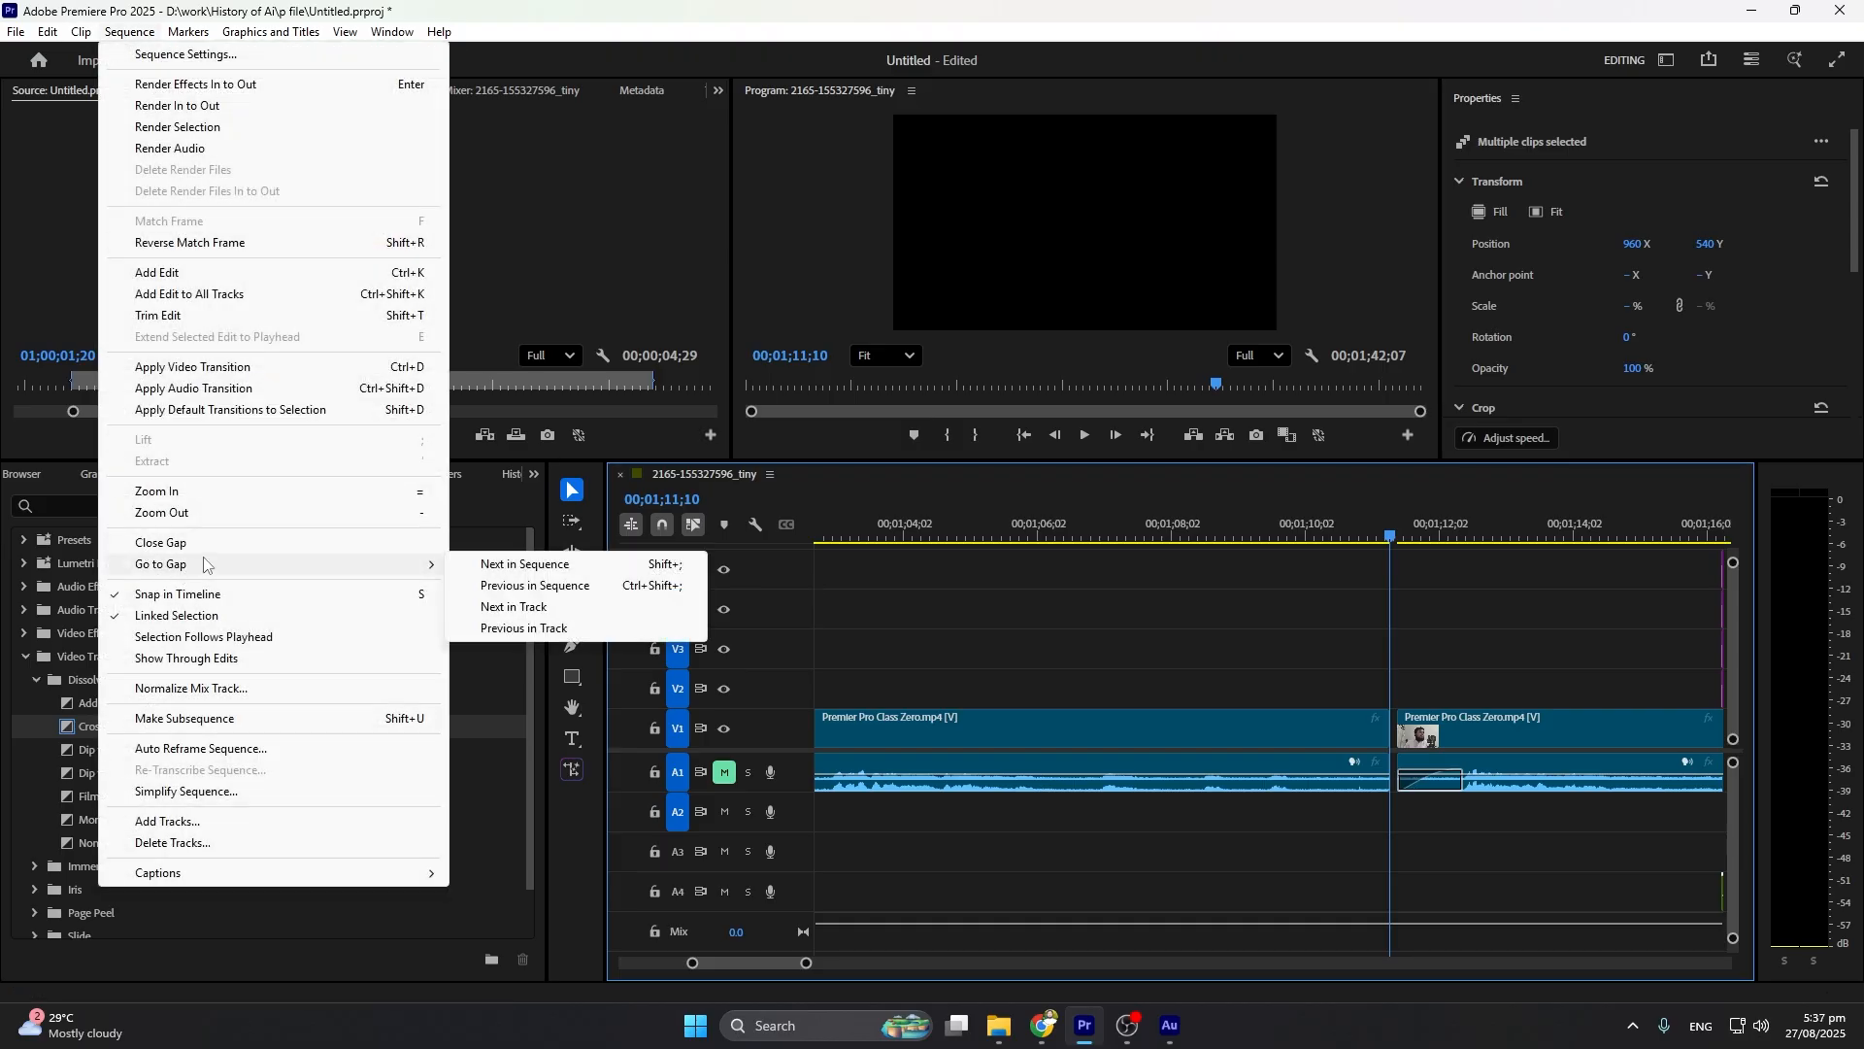
left_click(559, 569)
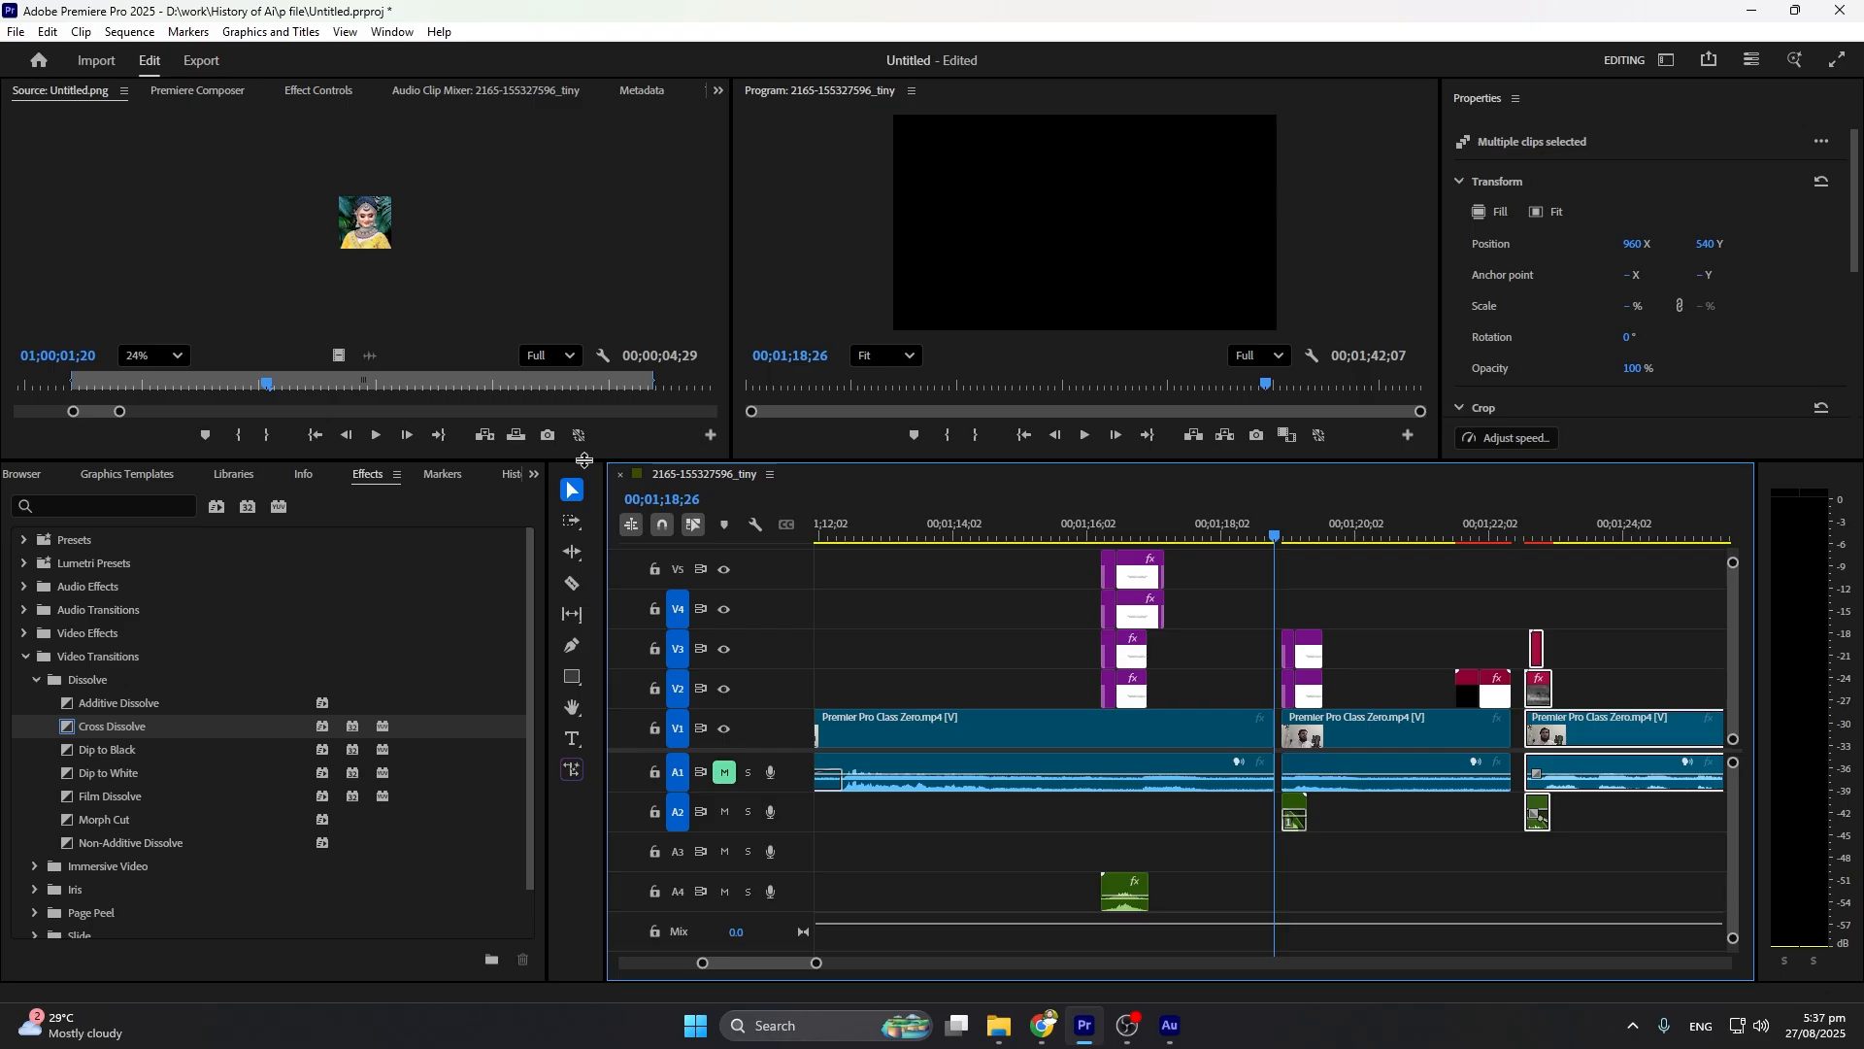
key("shift+semicolon")
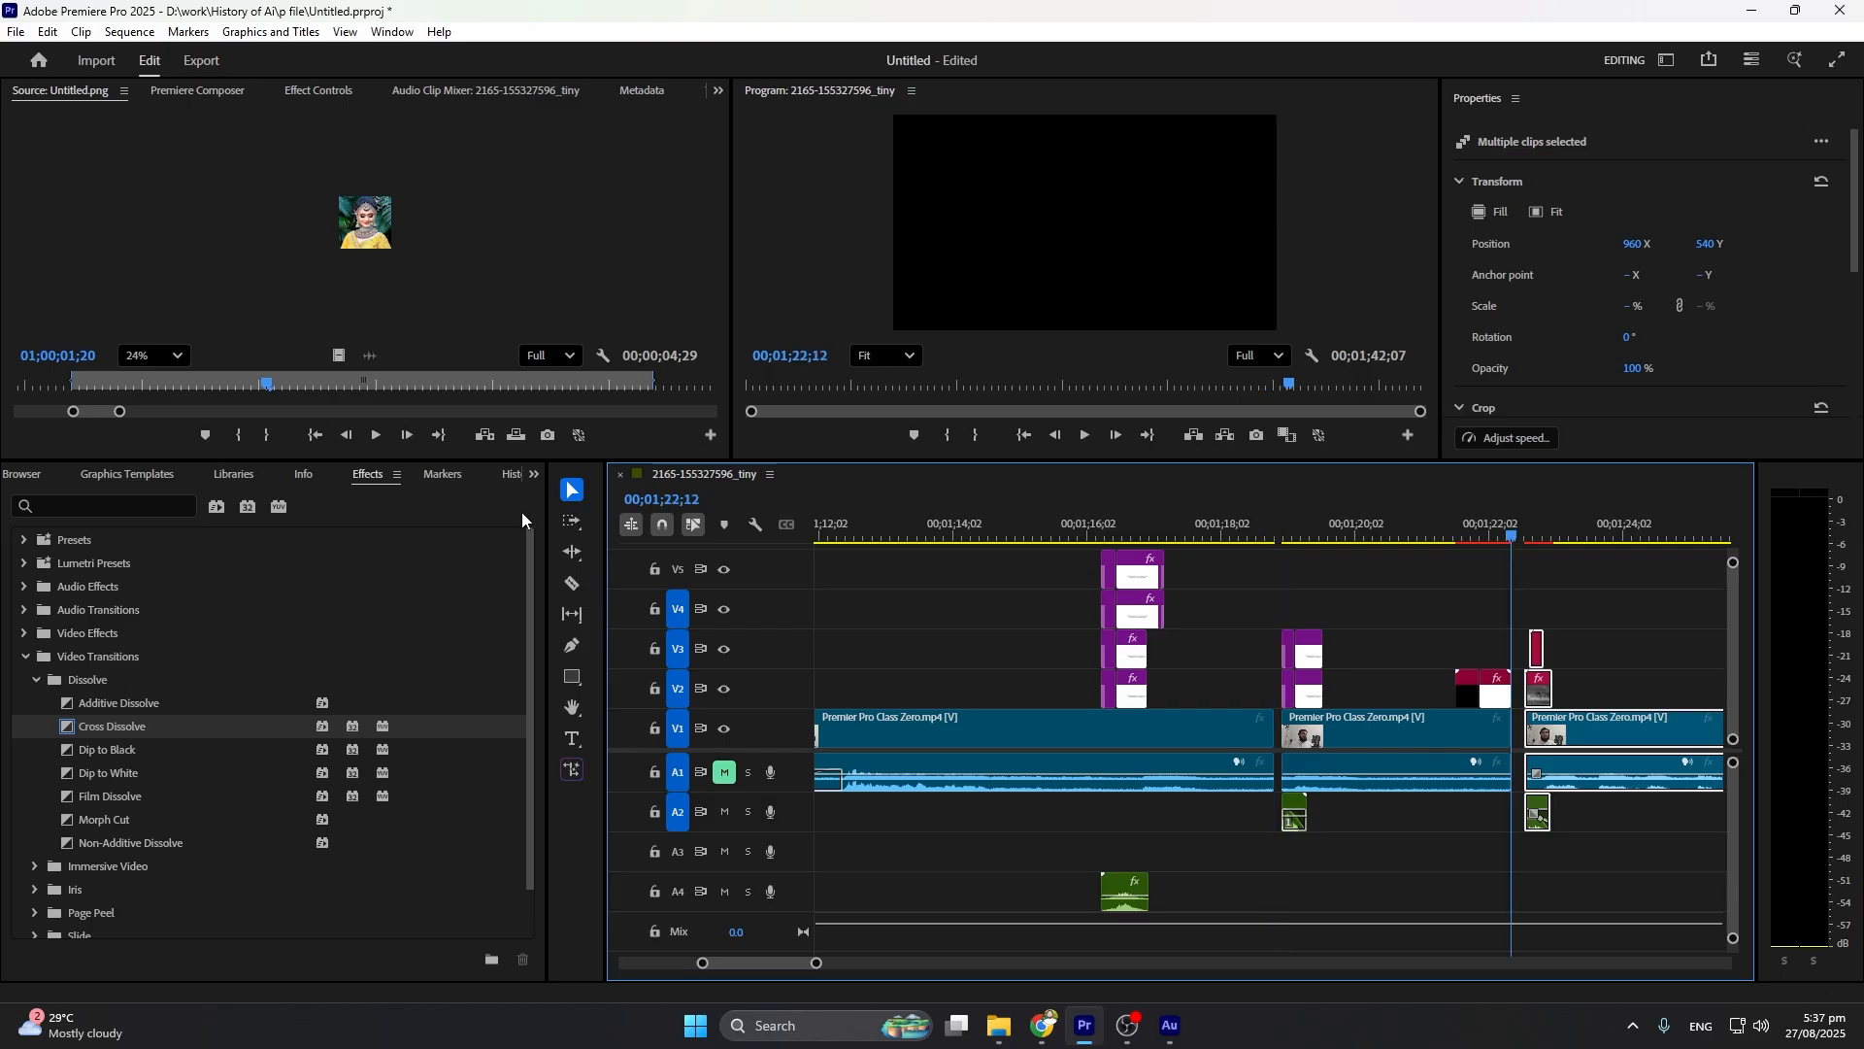
scroll(684, 625, "down", 10)
scroll(831, 658, "up", 15)
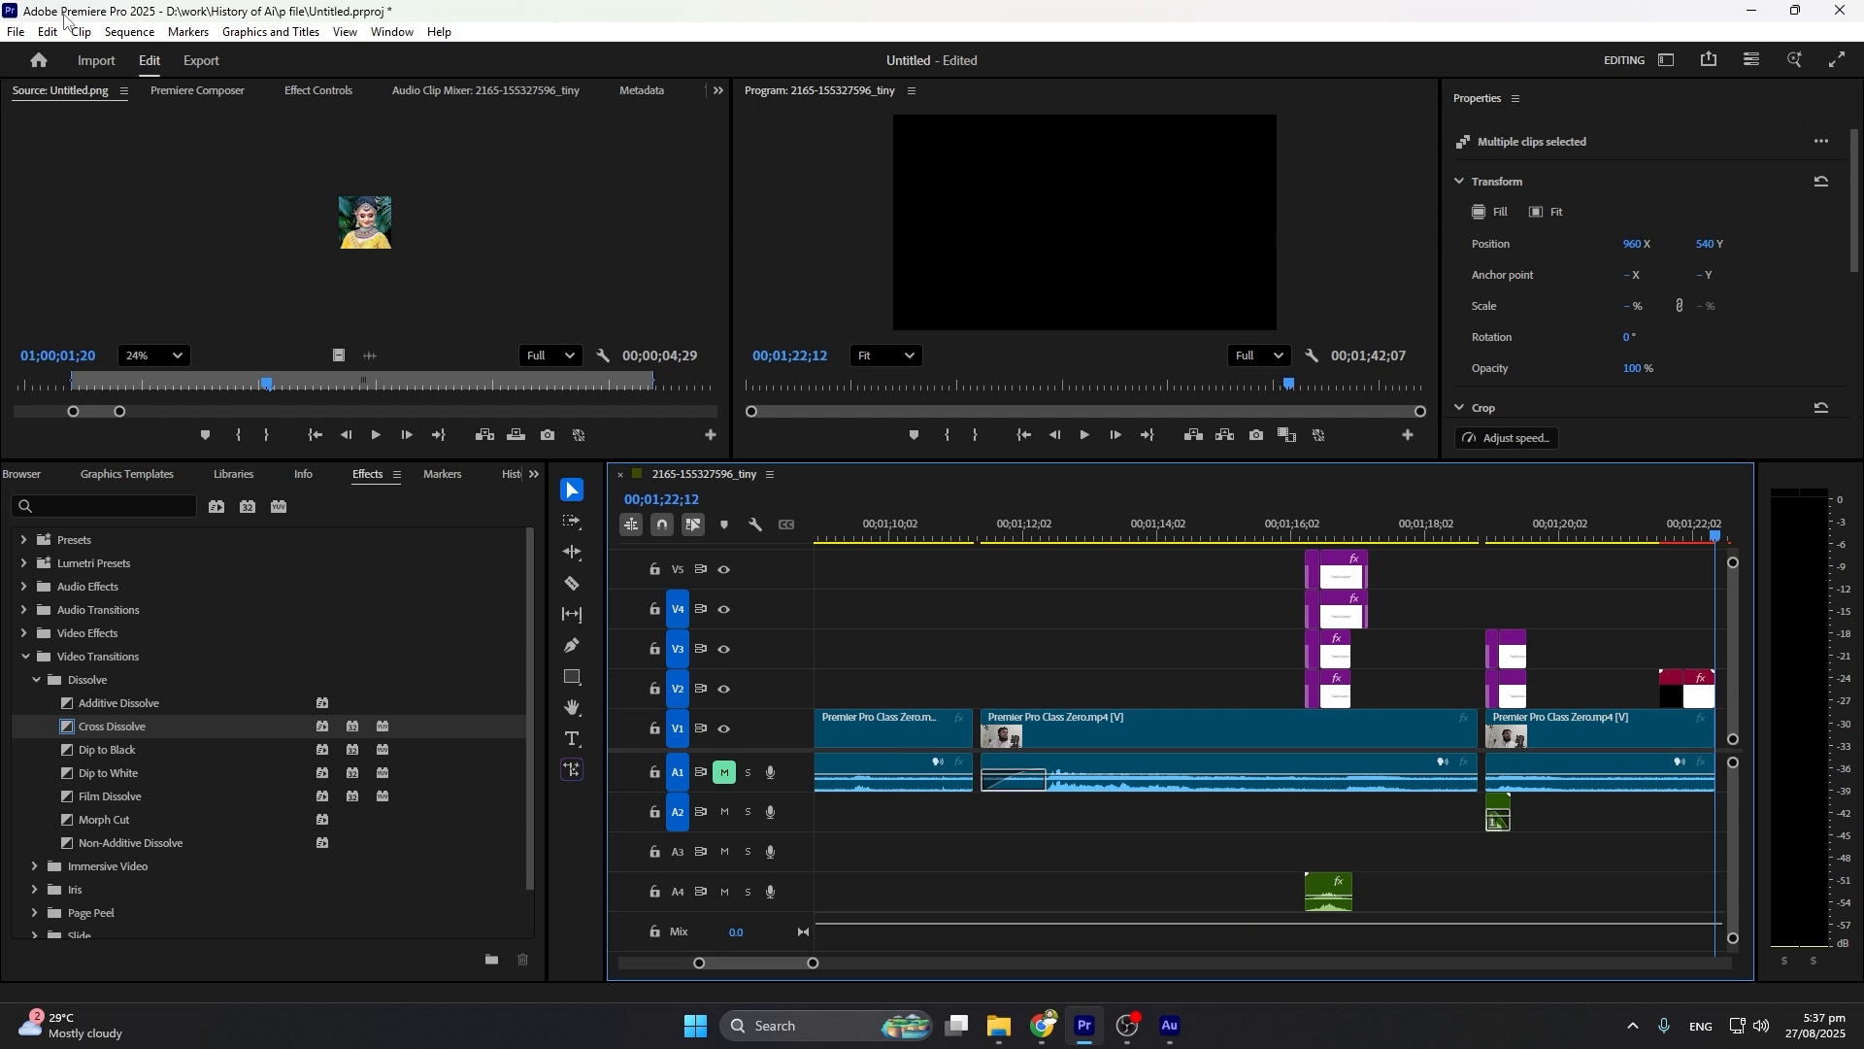
Jump the playhead back through the gaps with Go to Gap, Previous in Sequence, including another pass forward and back
left_click(129, 32)
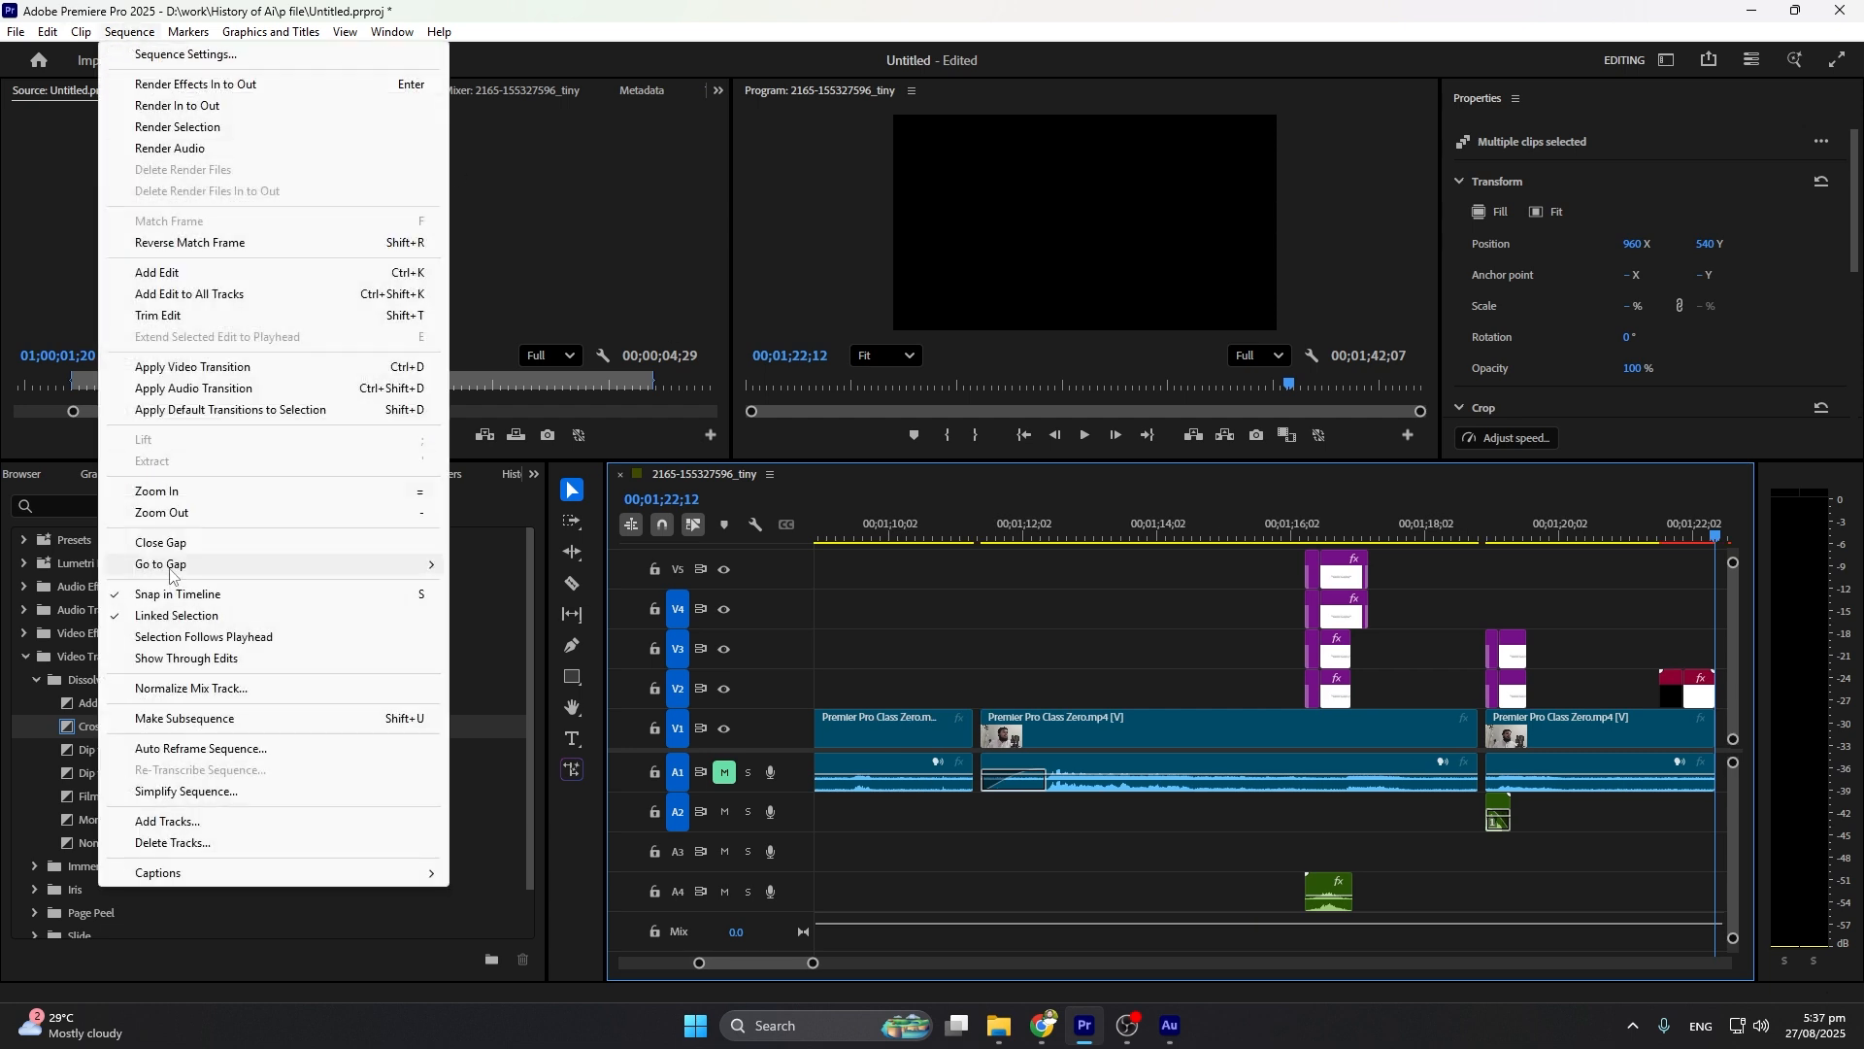
mouse_move(170, 575)
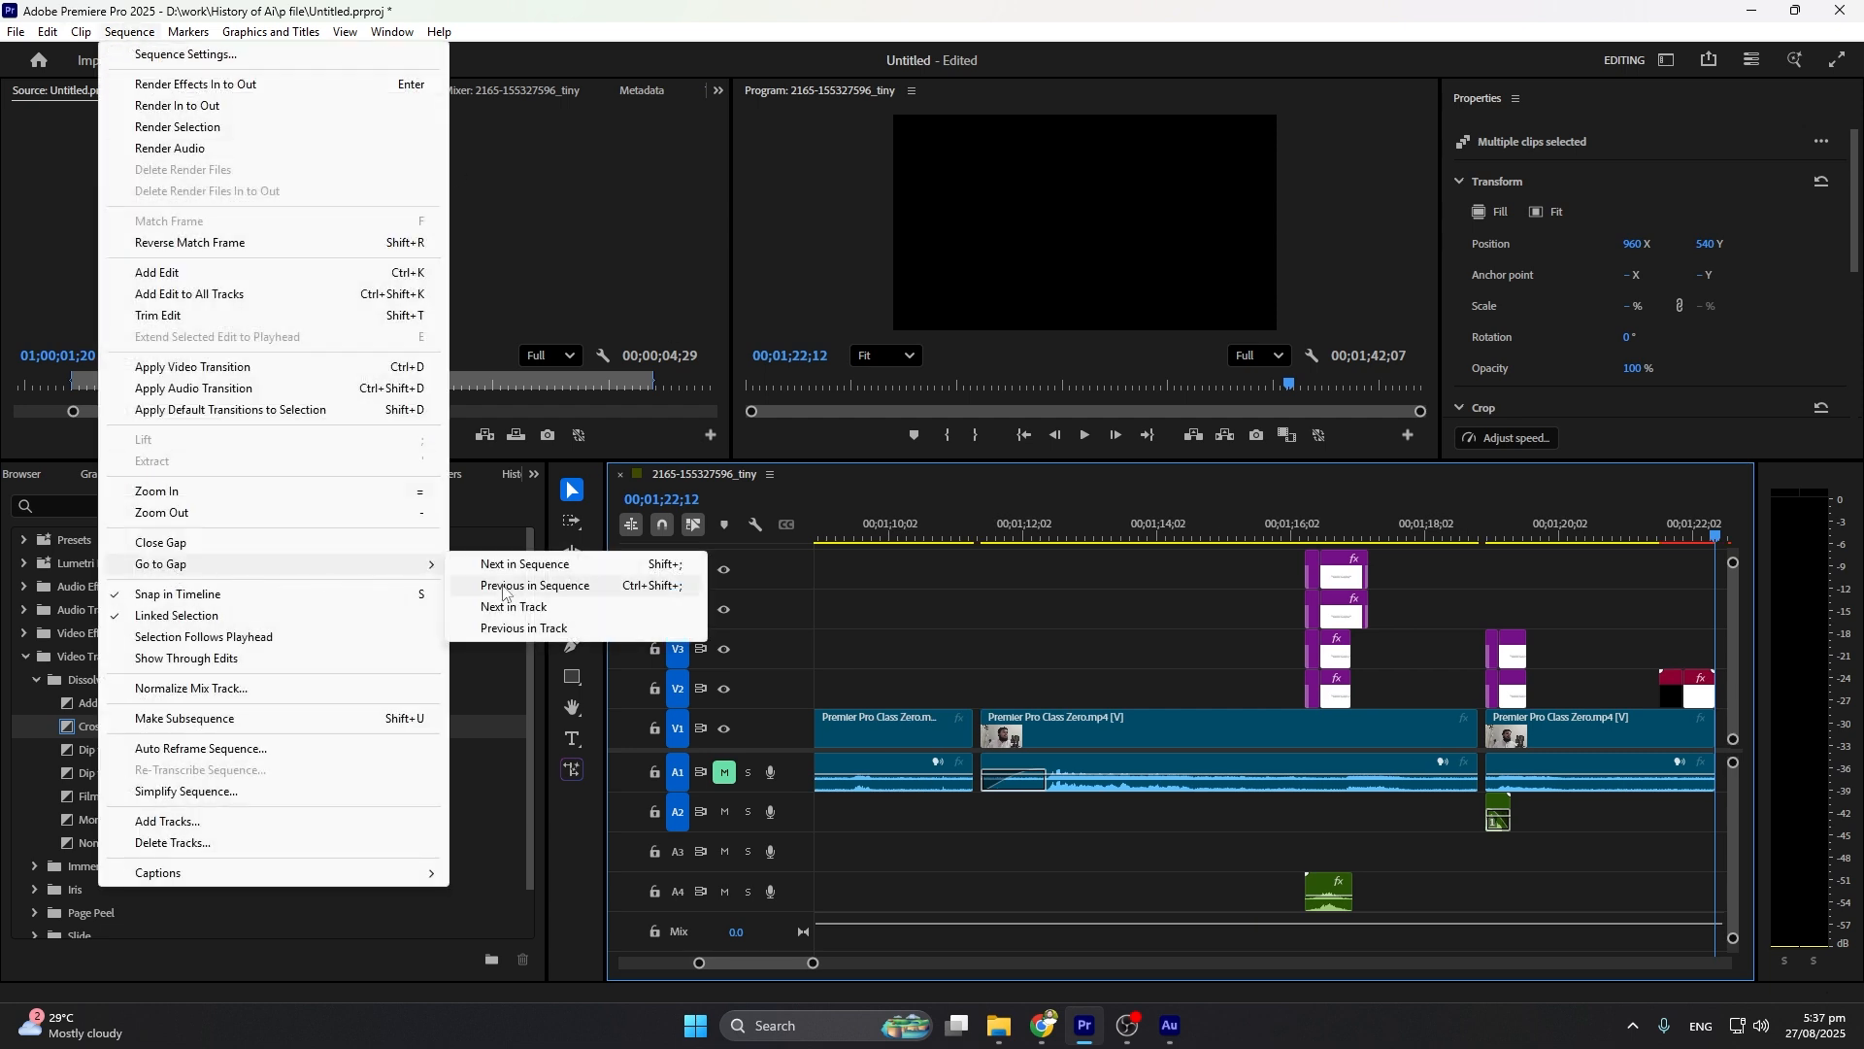
left_click(554, 586)
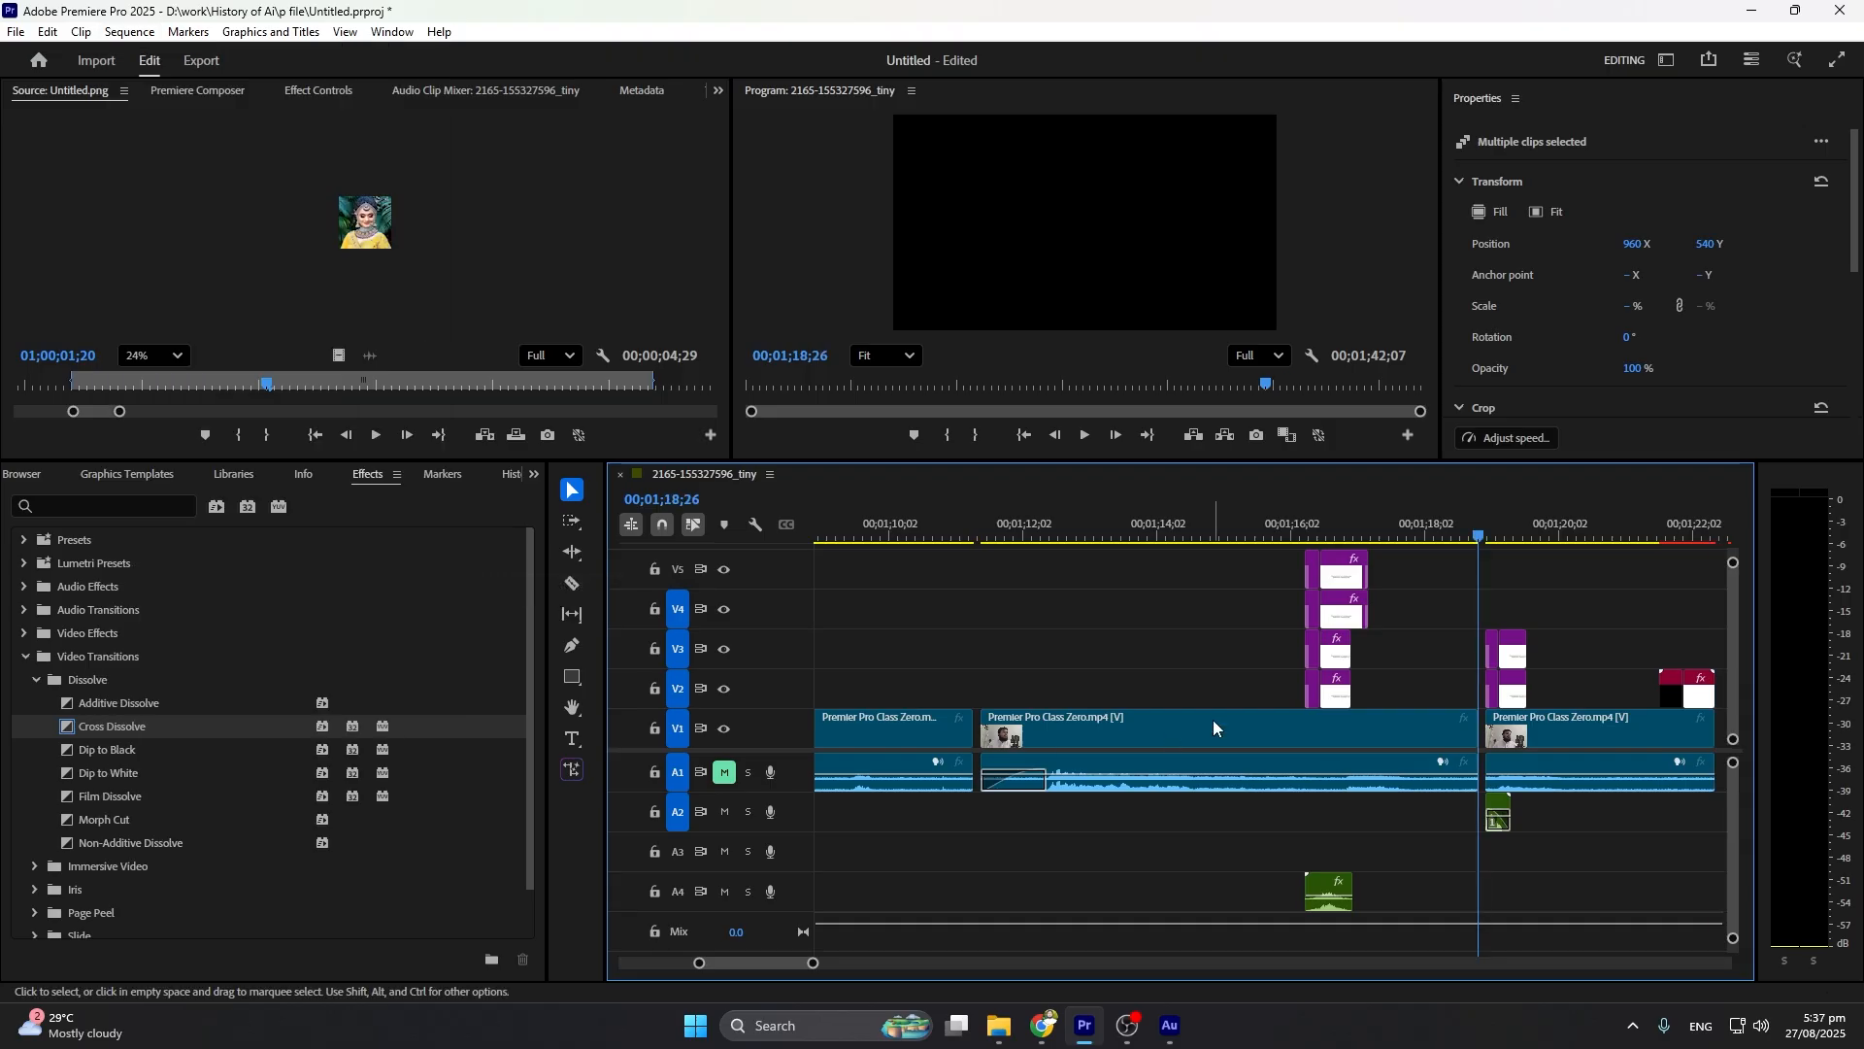
key("ctrl+shift+semicolon")
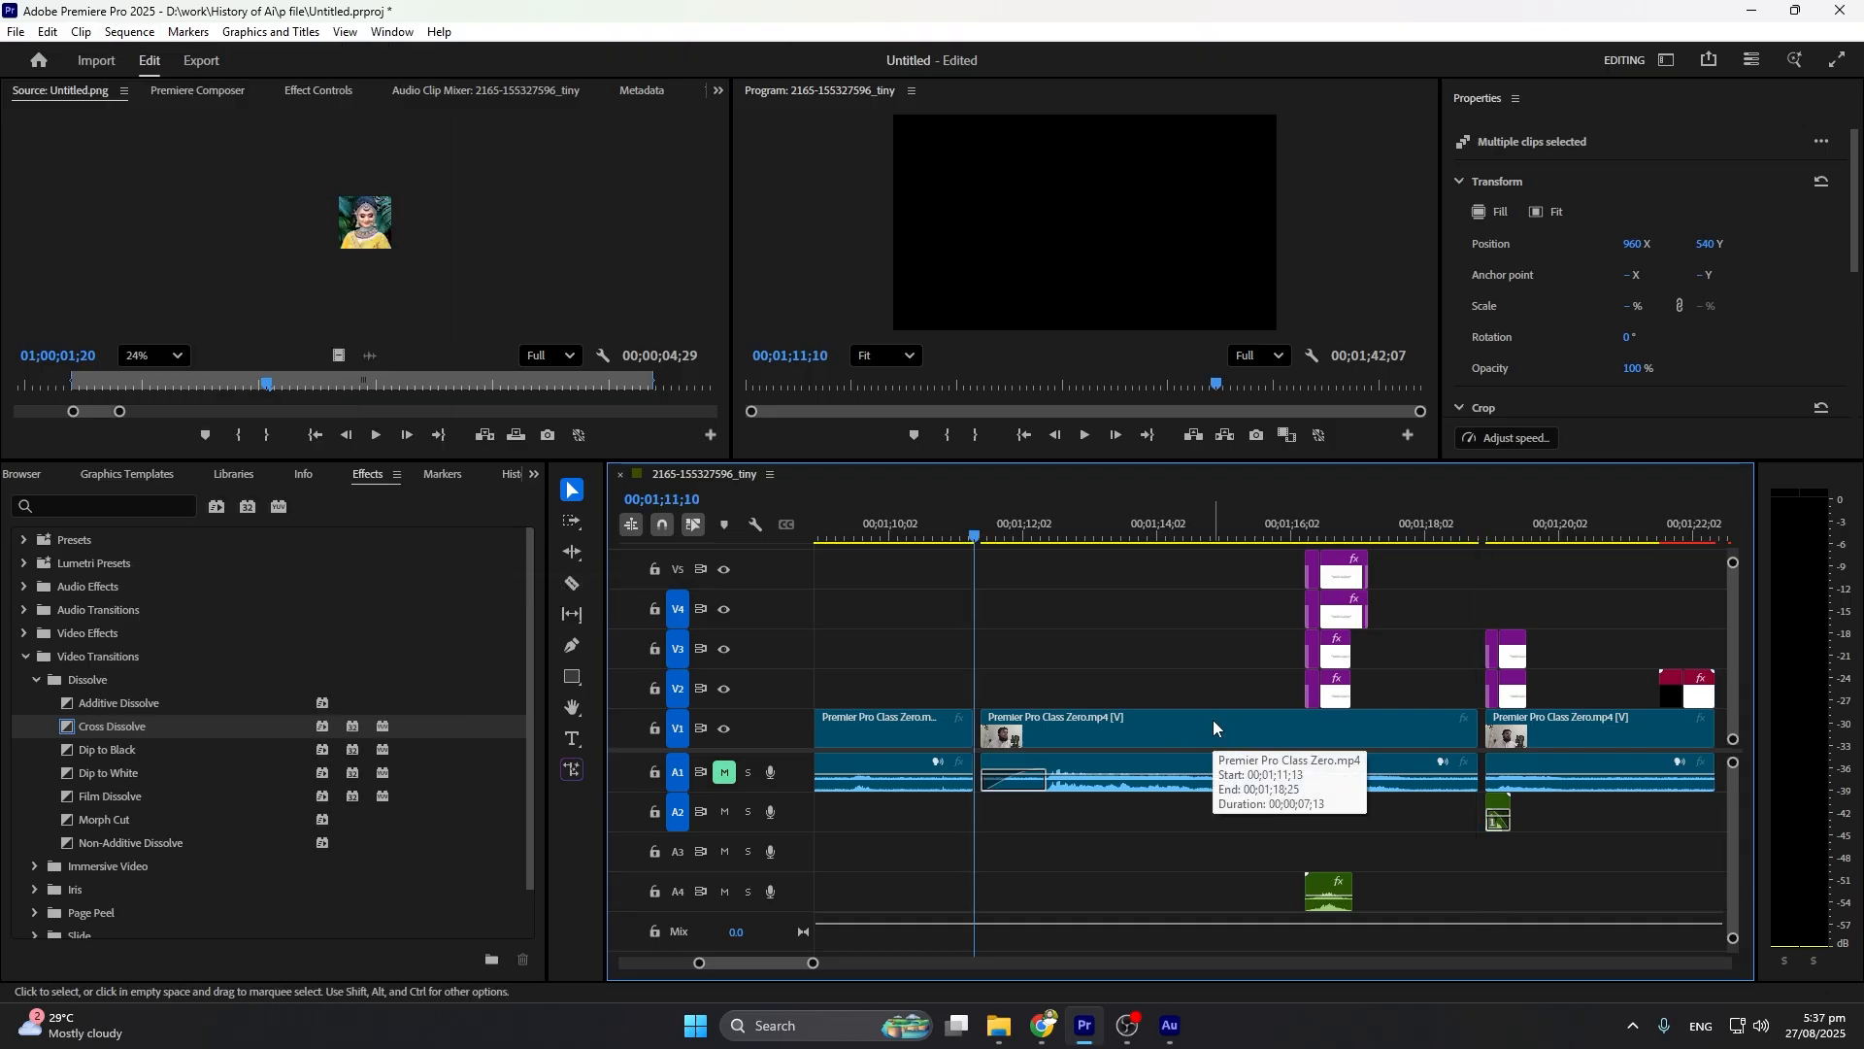
key("shift+semicolon")
key("shift+semicolon")
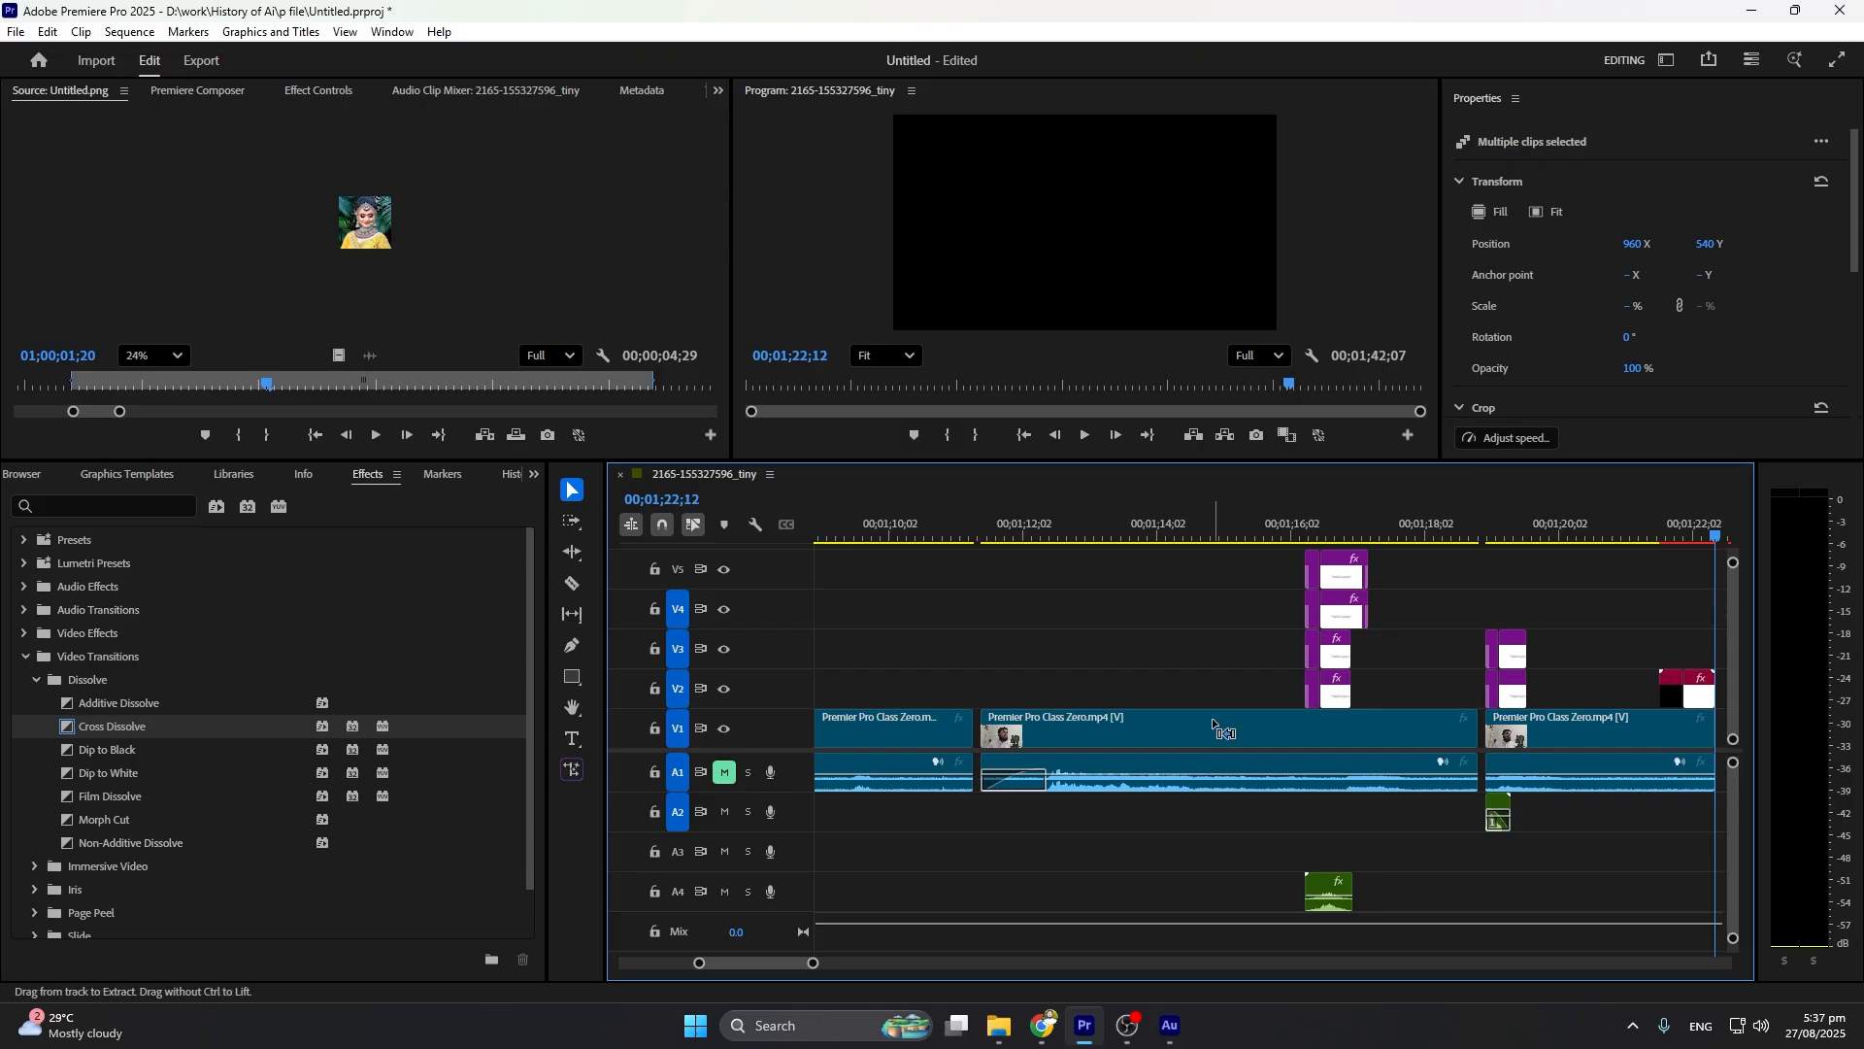
key("Up")
key("Up")
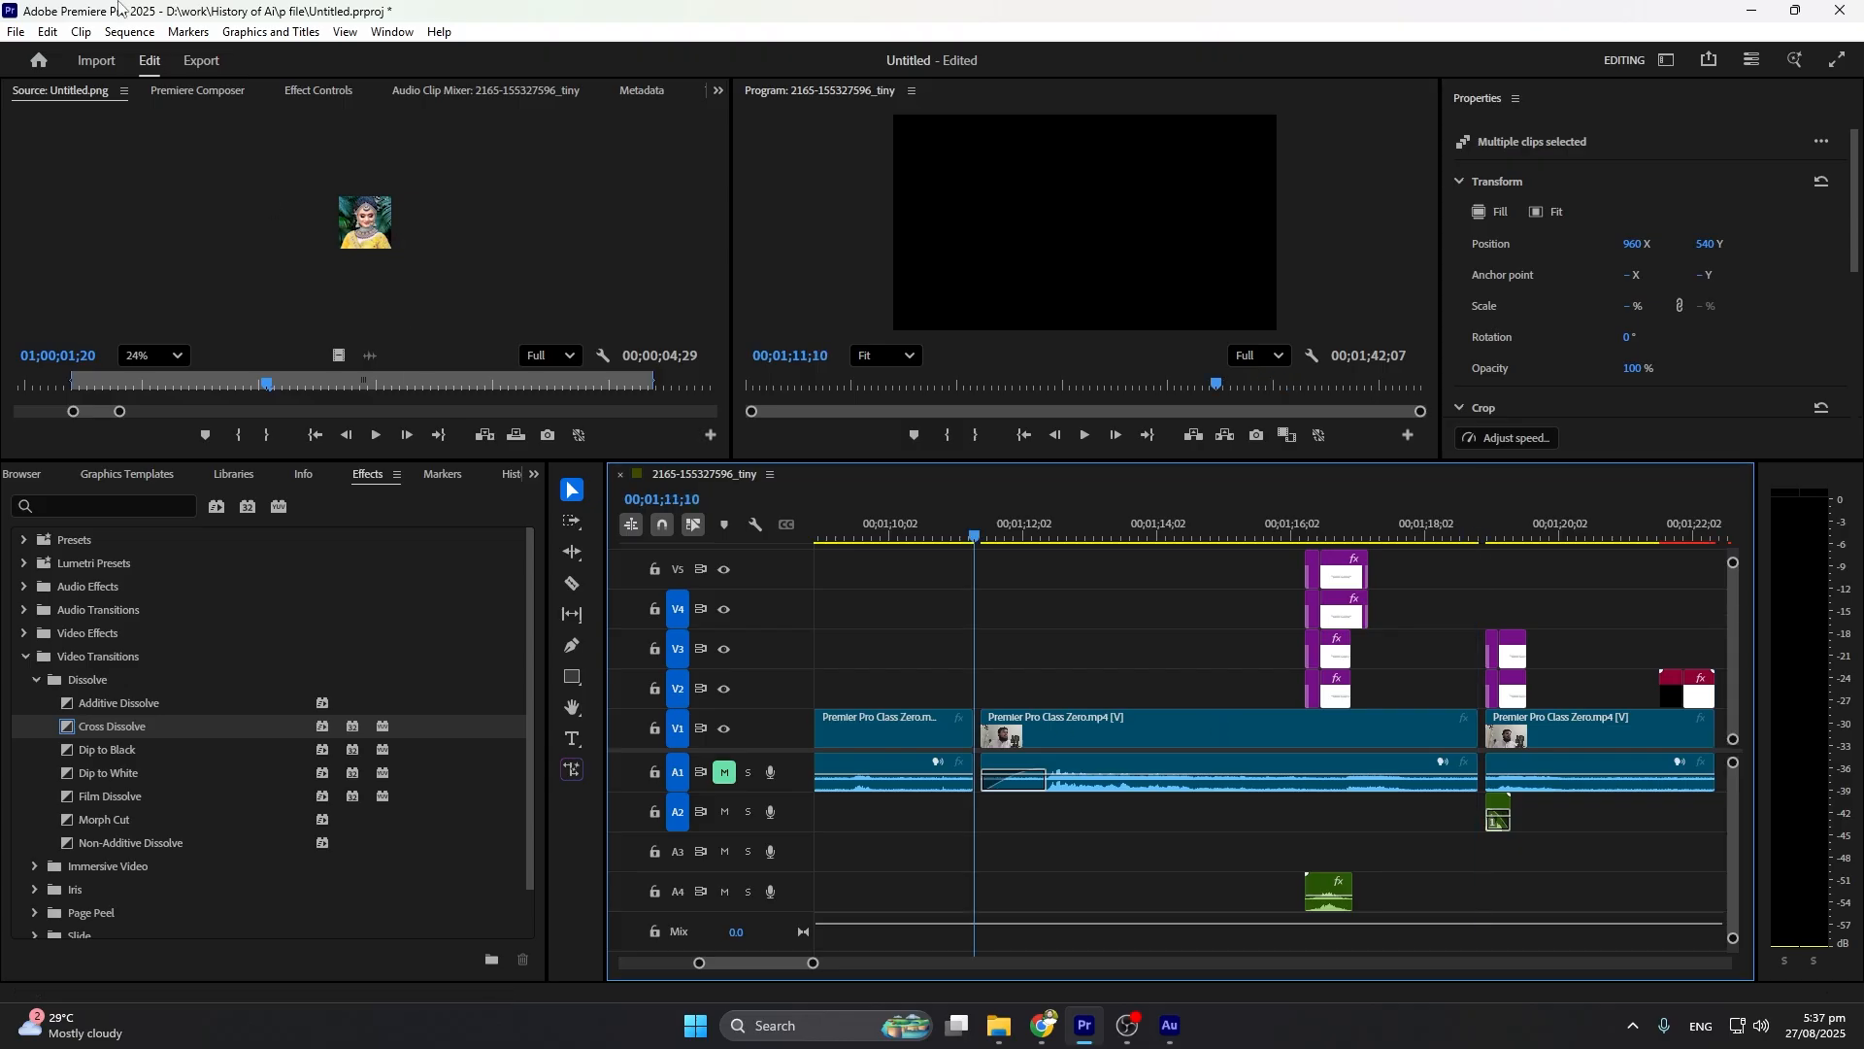
Jump to the next gap with Go to Gap, Next in Track, and return with Previous in Track
left_click(125, 33)
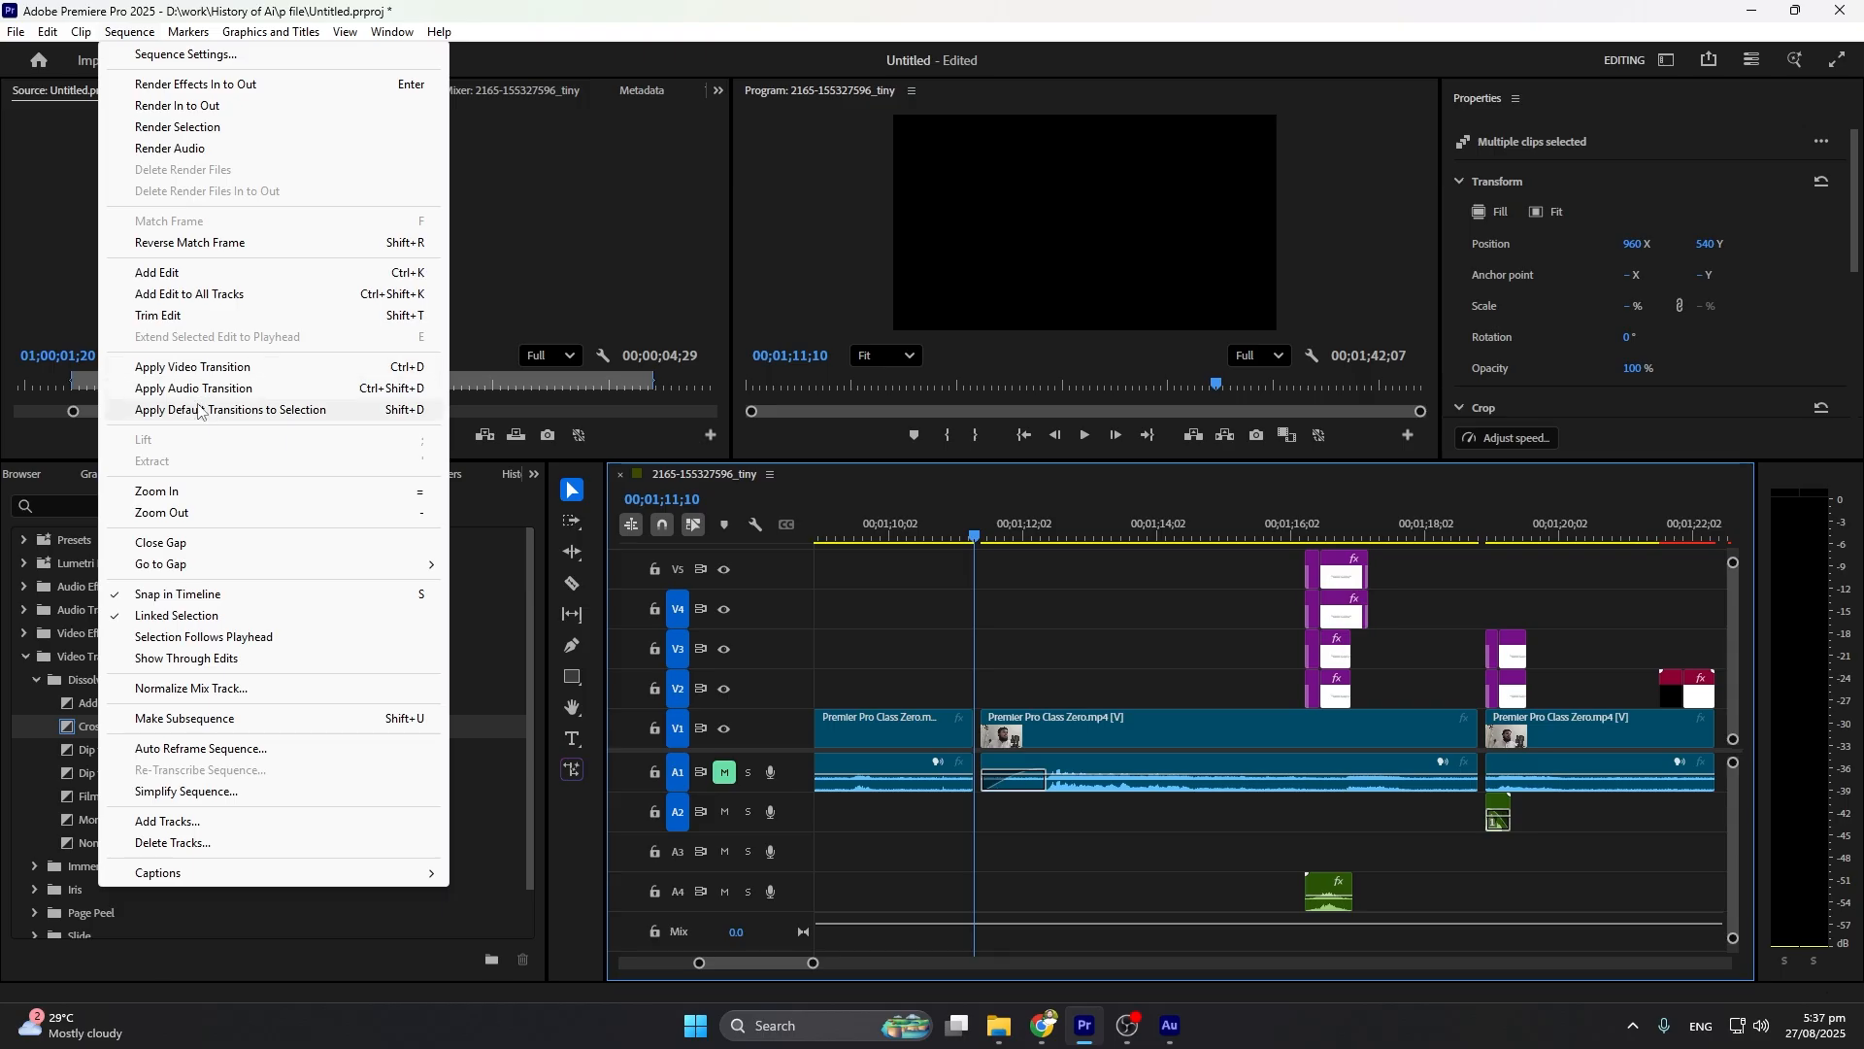
mouse_move(179, 566)
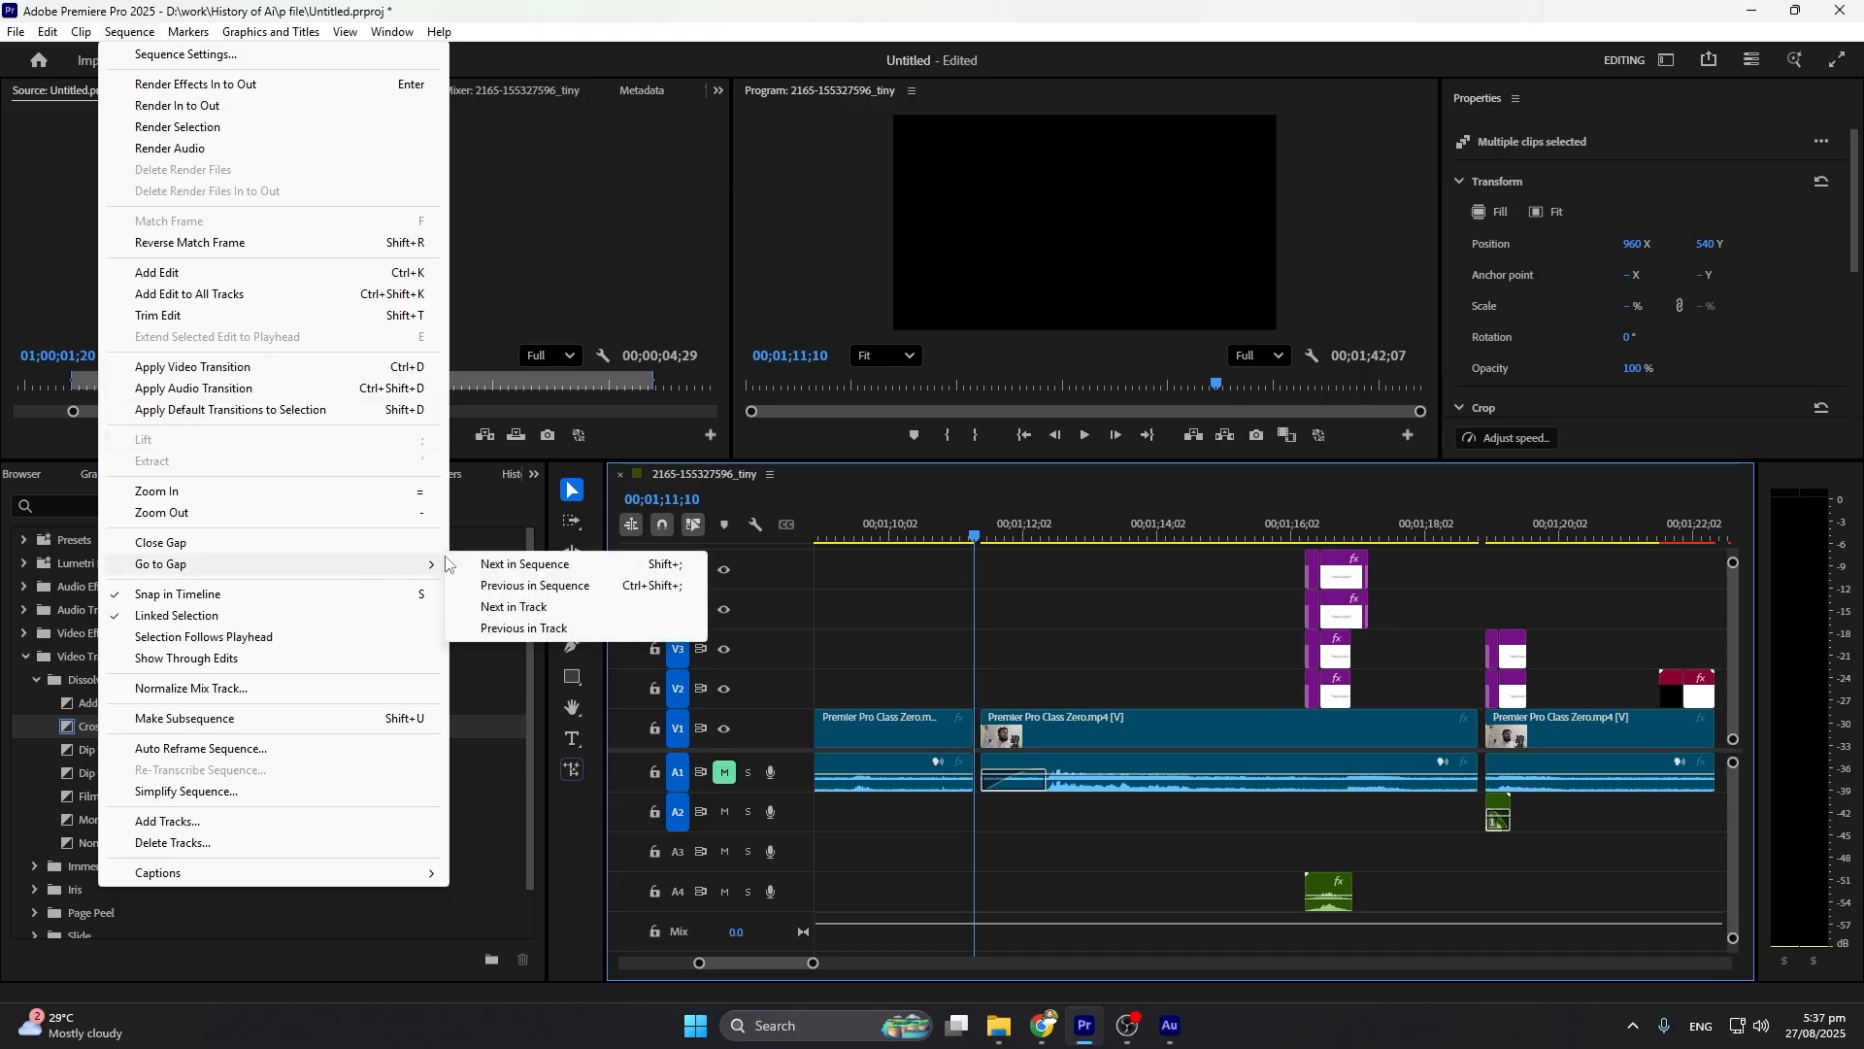
left_click(522, 608)
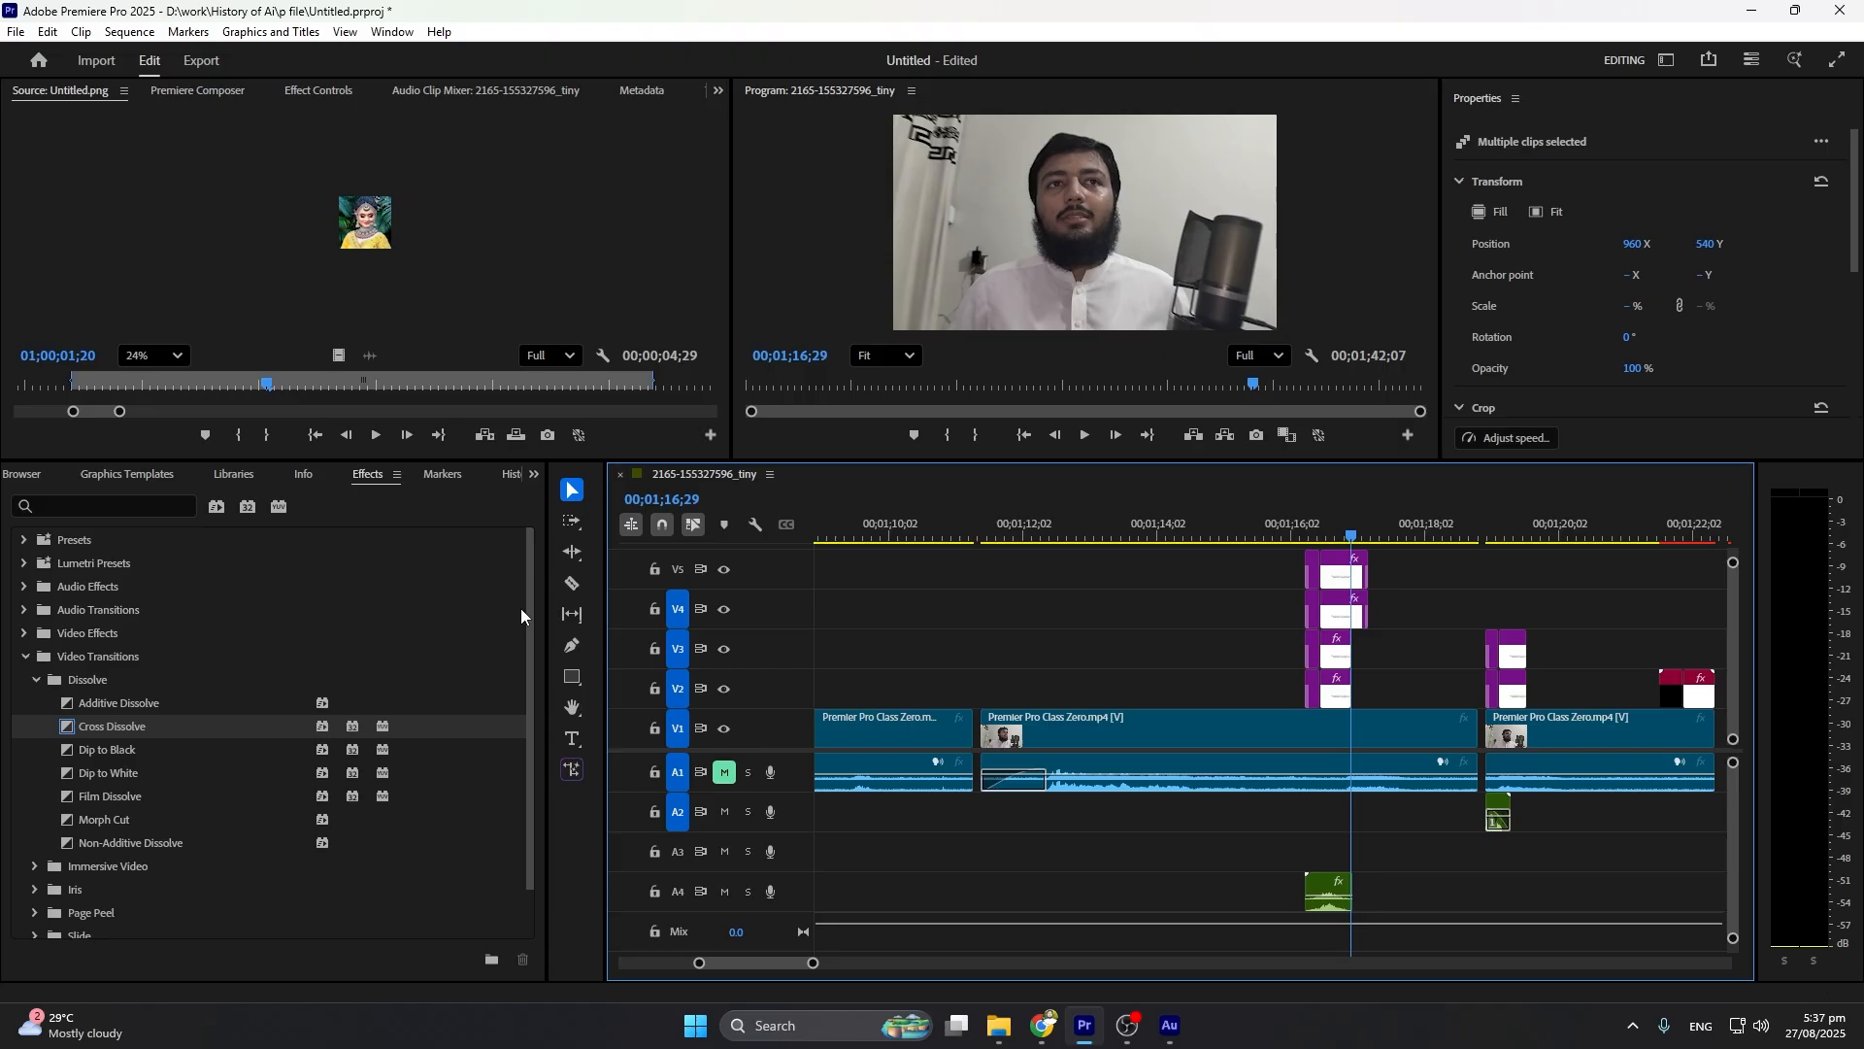
left_click(116, 35)
mouse_move(237, 567)
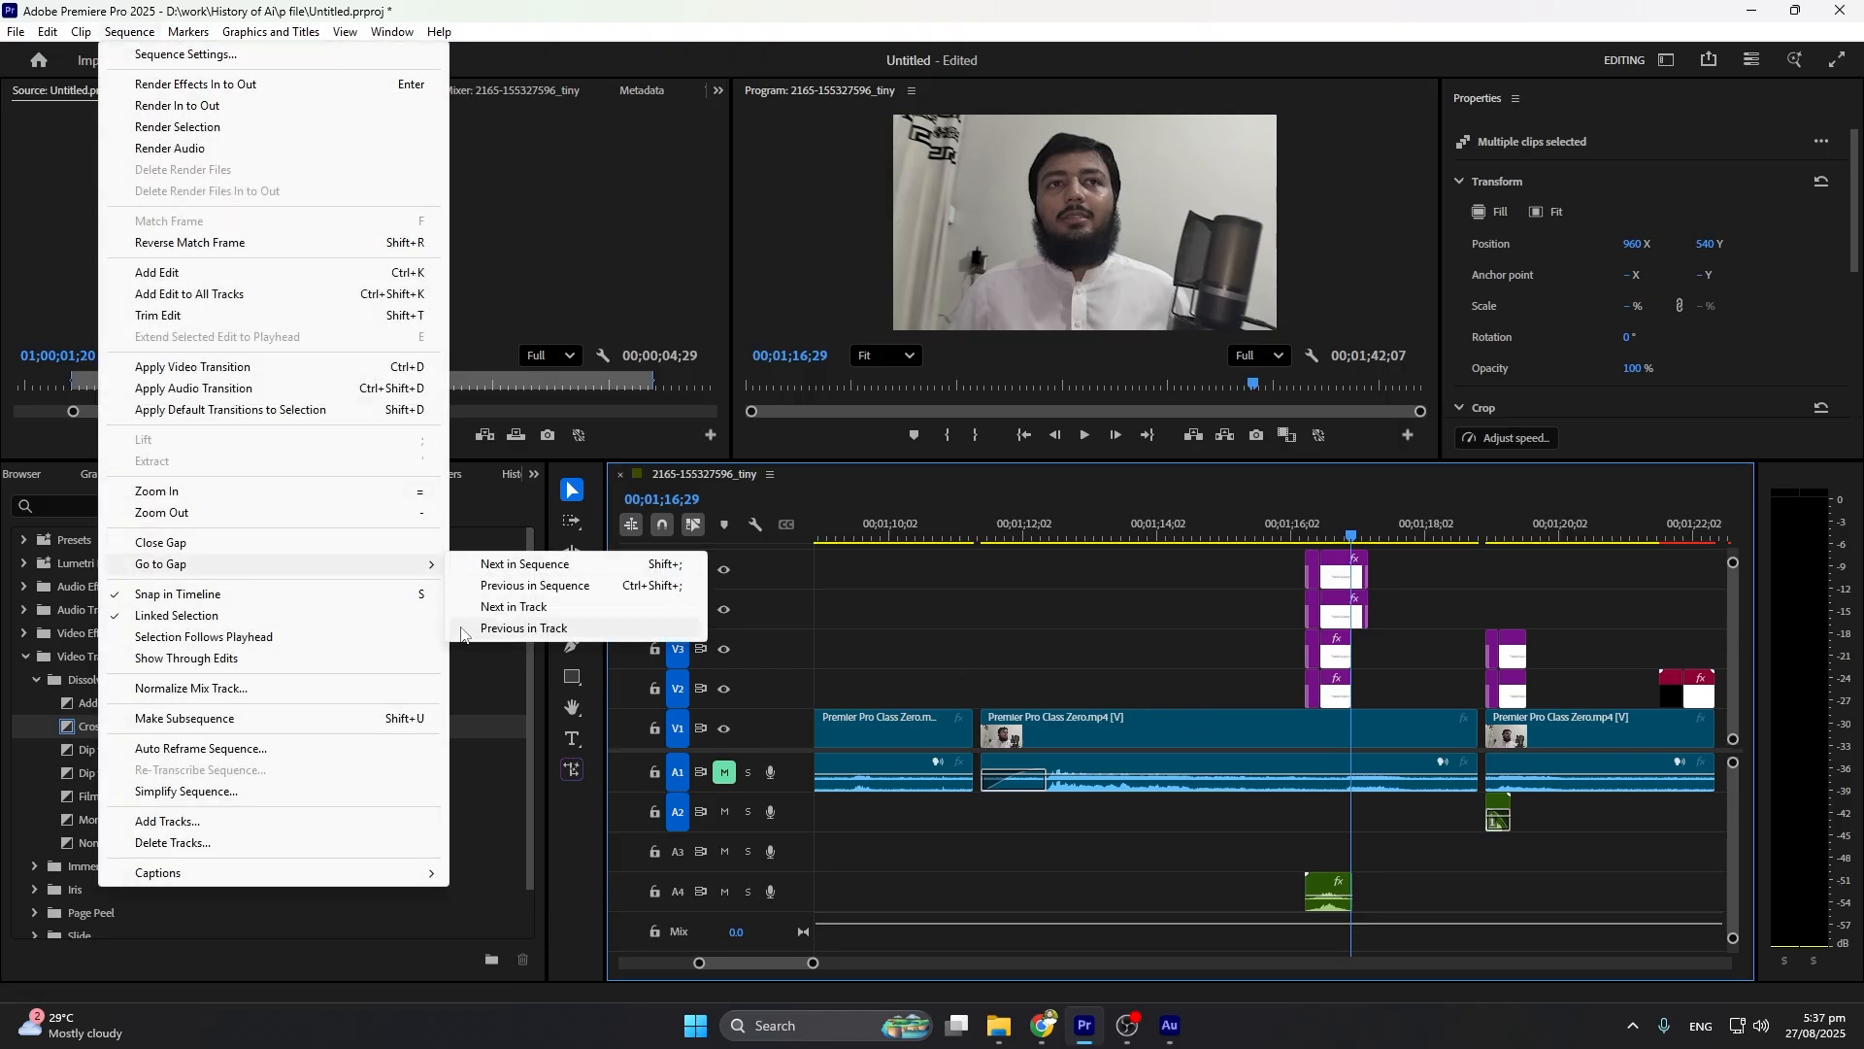
left_click(537, 631)
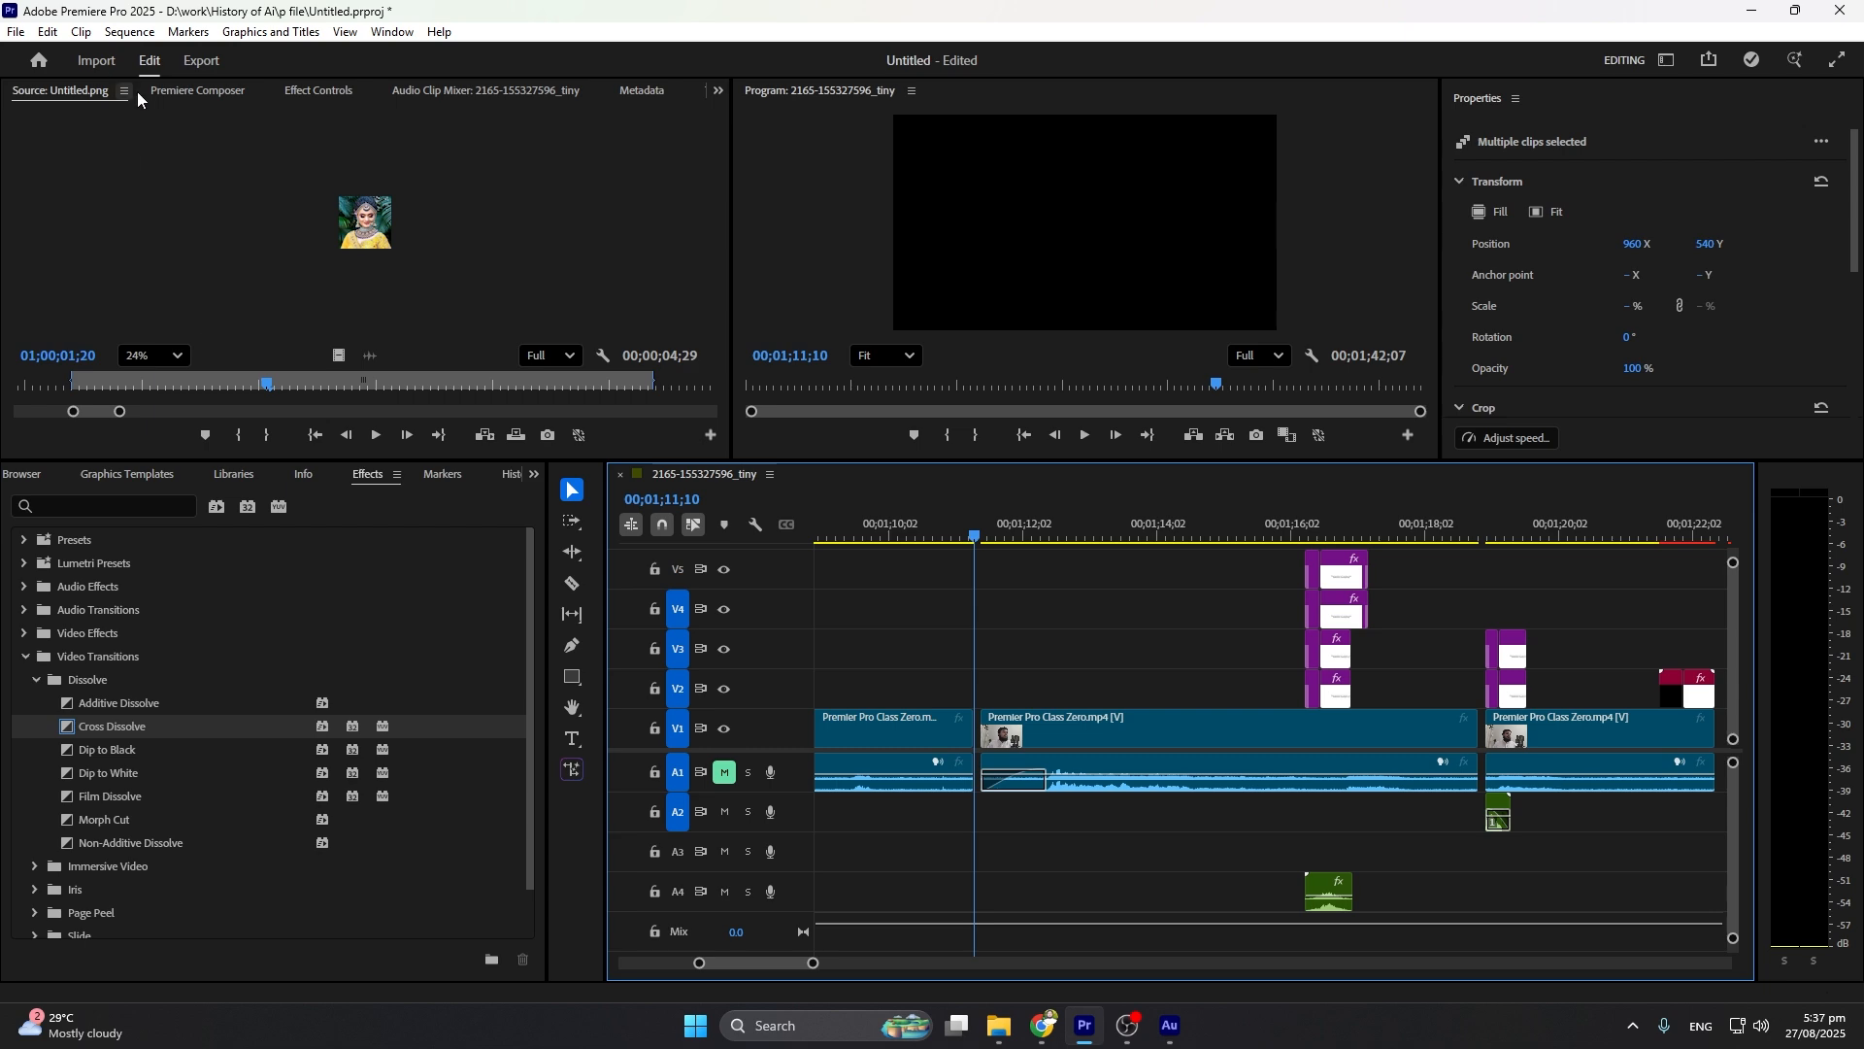
Examine the Timeline preferences, especially the option to snap the playhead when Snap is enabled
left_click(129, 33)
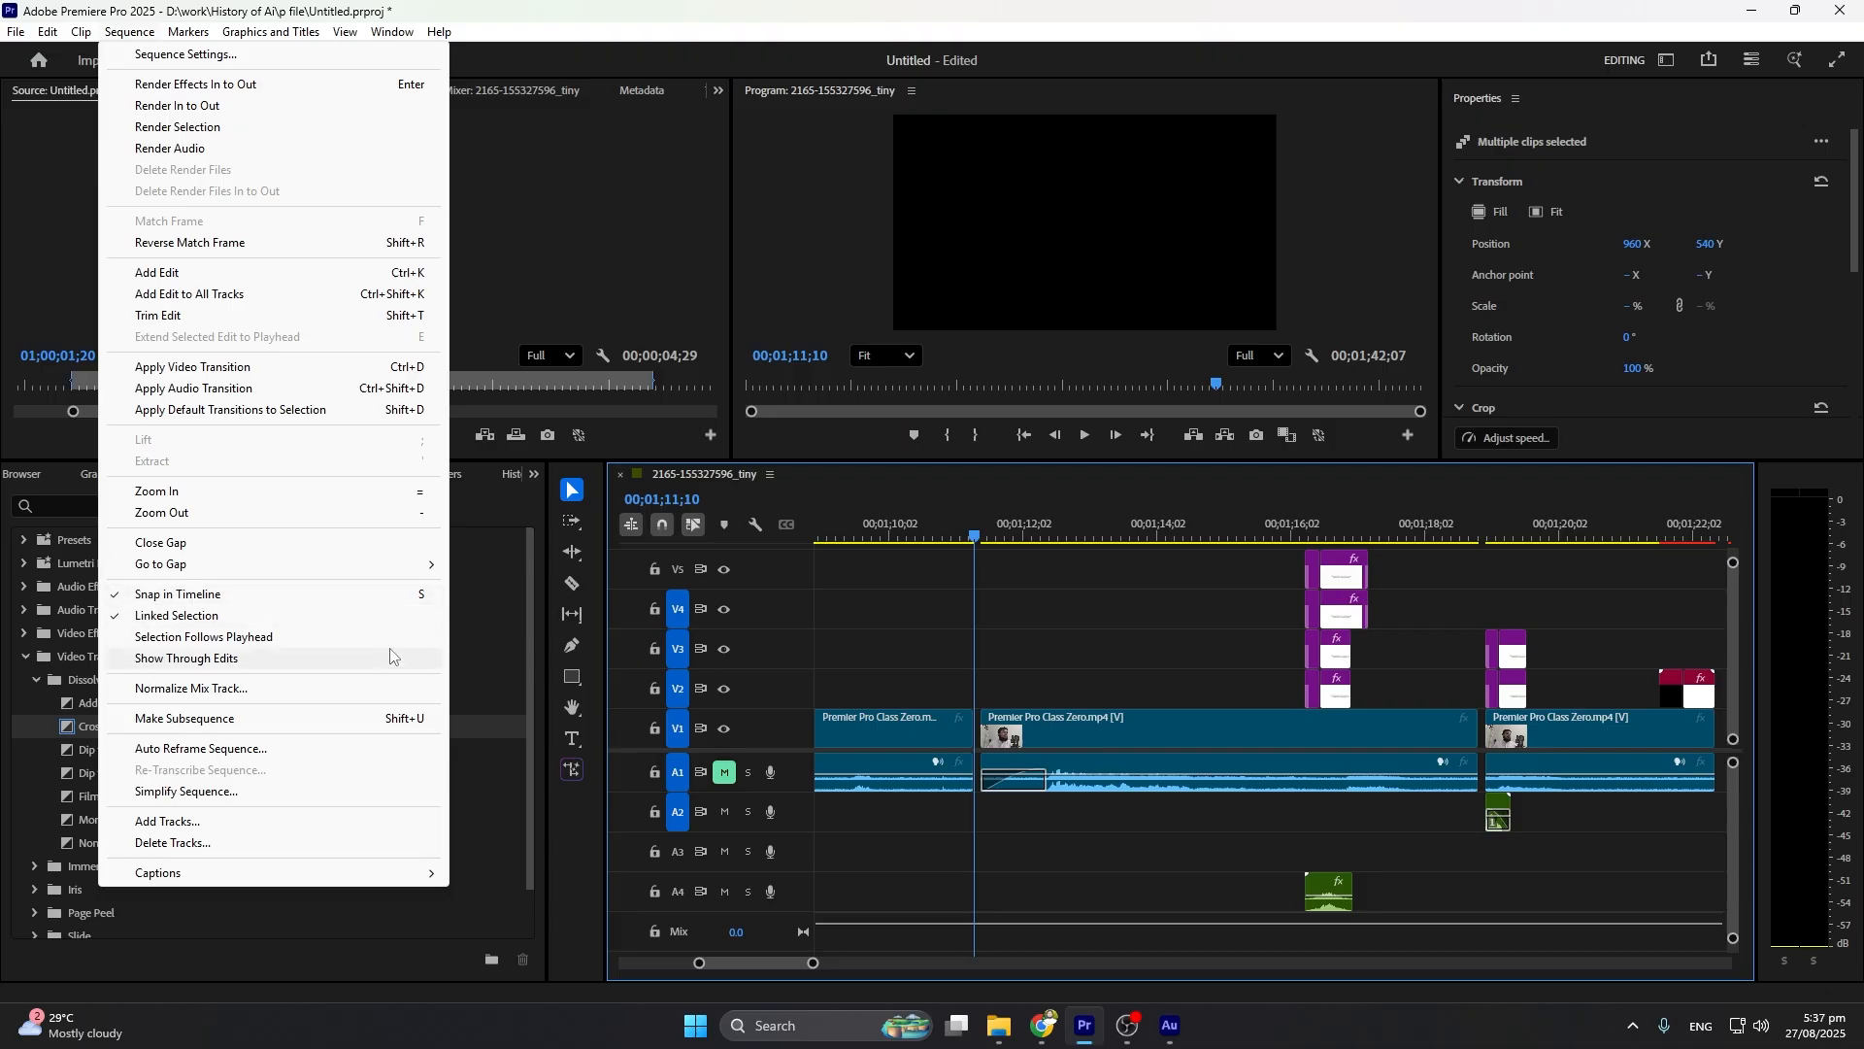
left_click(870, 614)
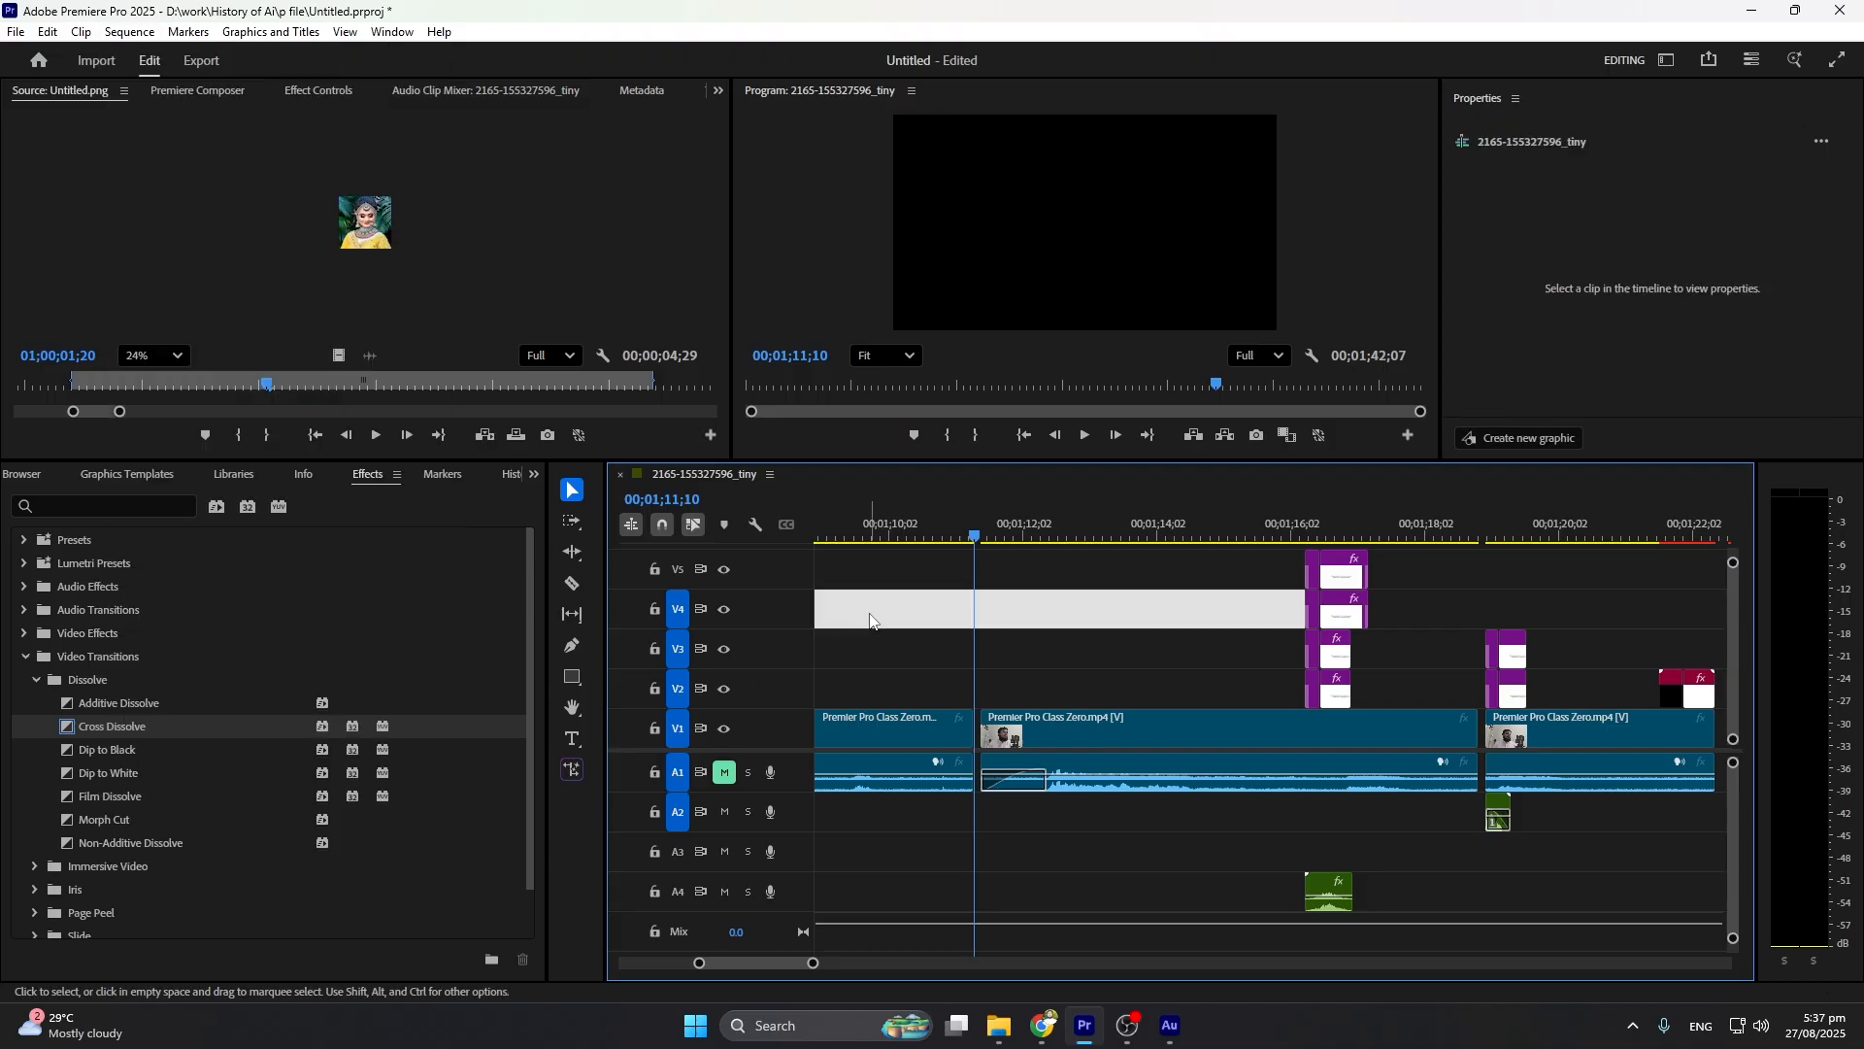
left_click(48, 31)
mouse_move(254, 701)
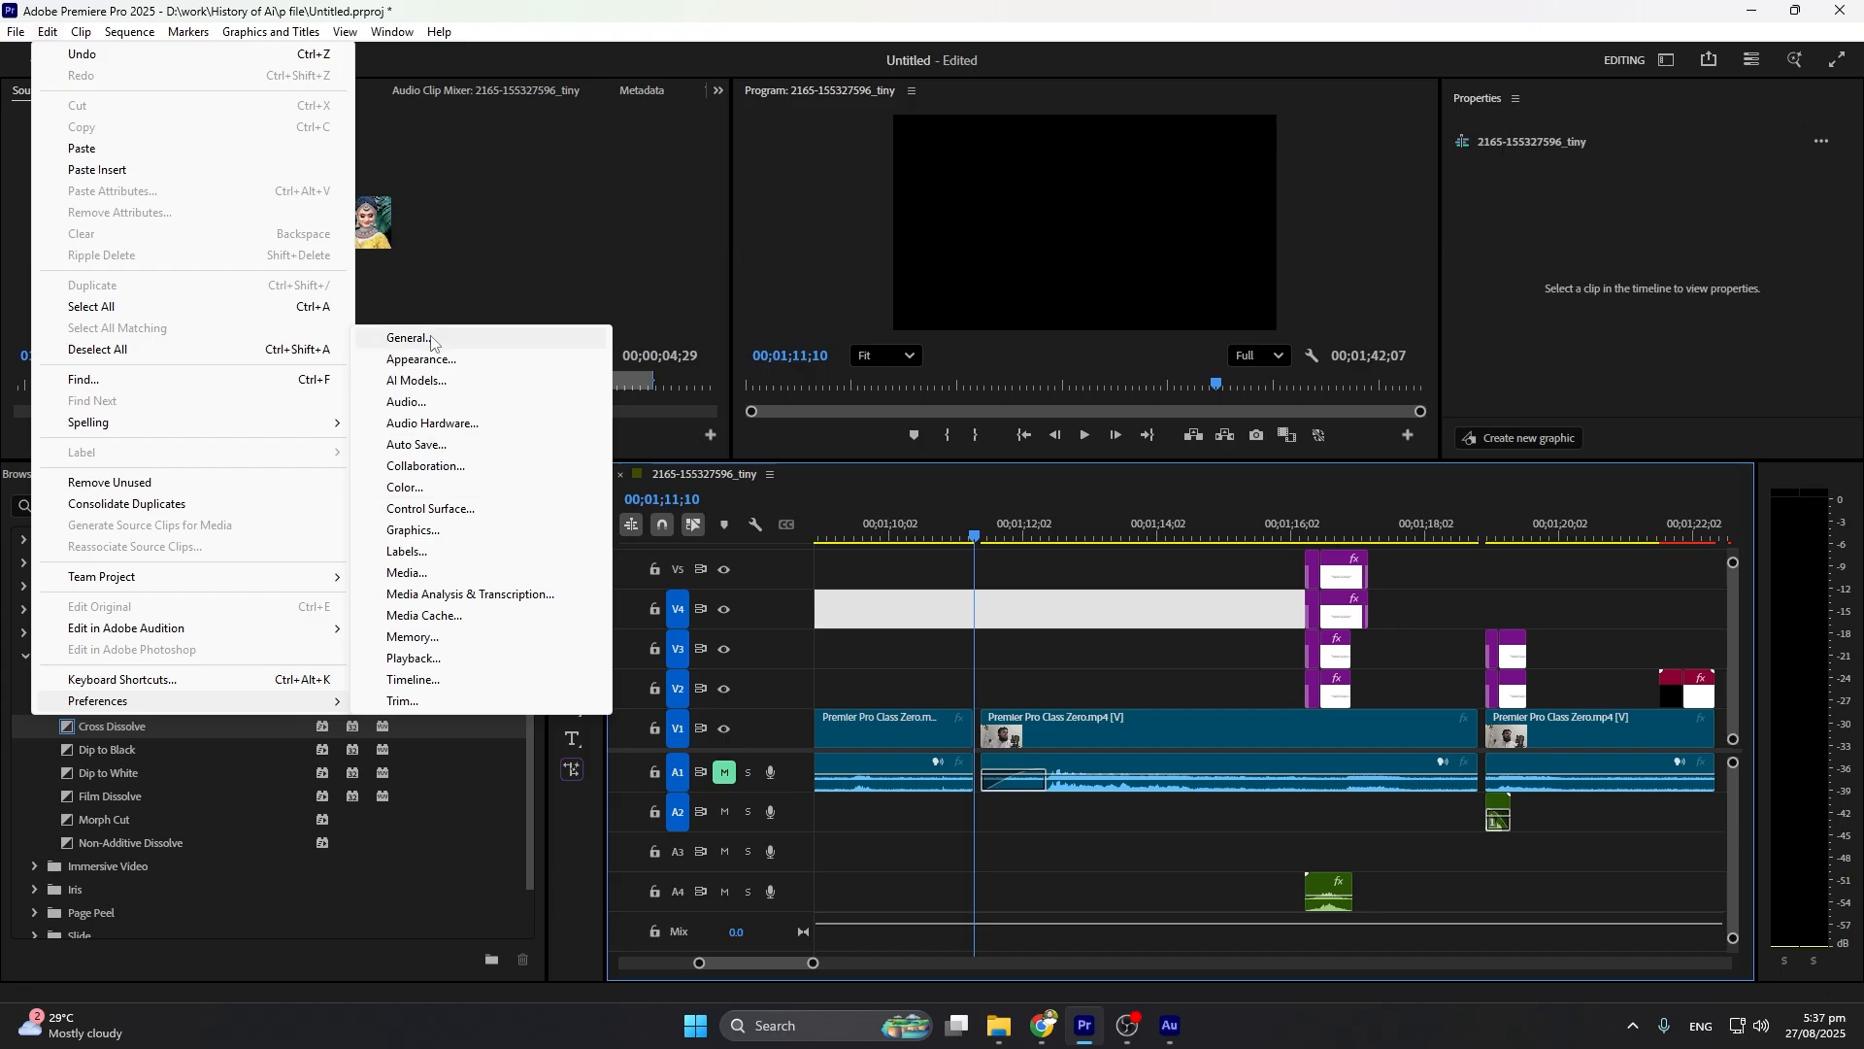
left_click(415, 682)
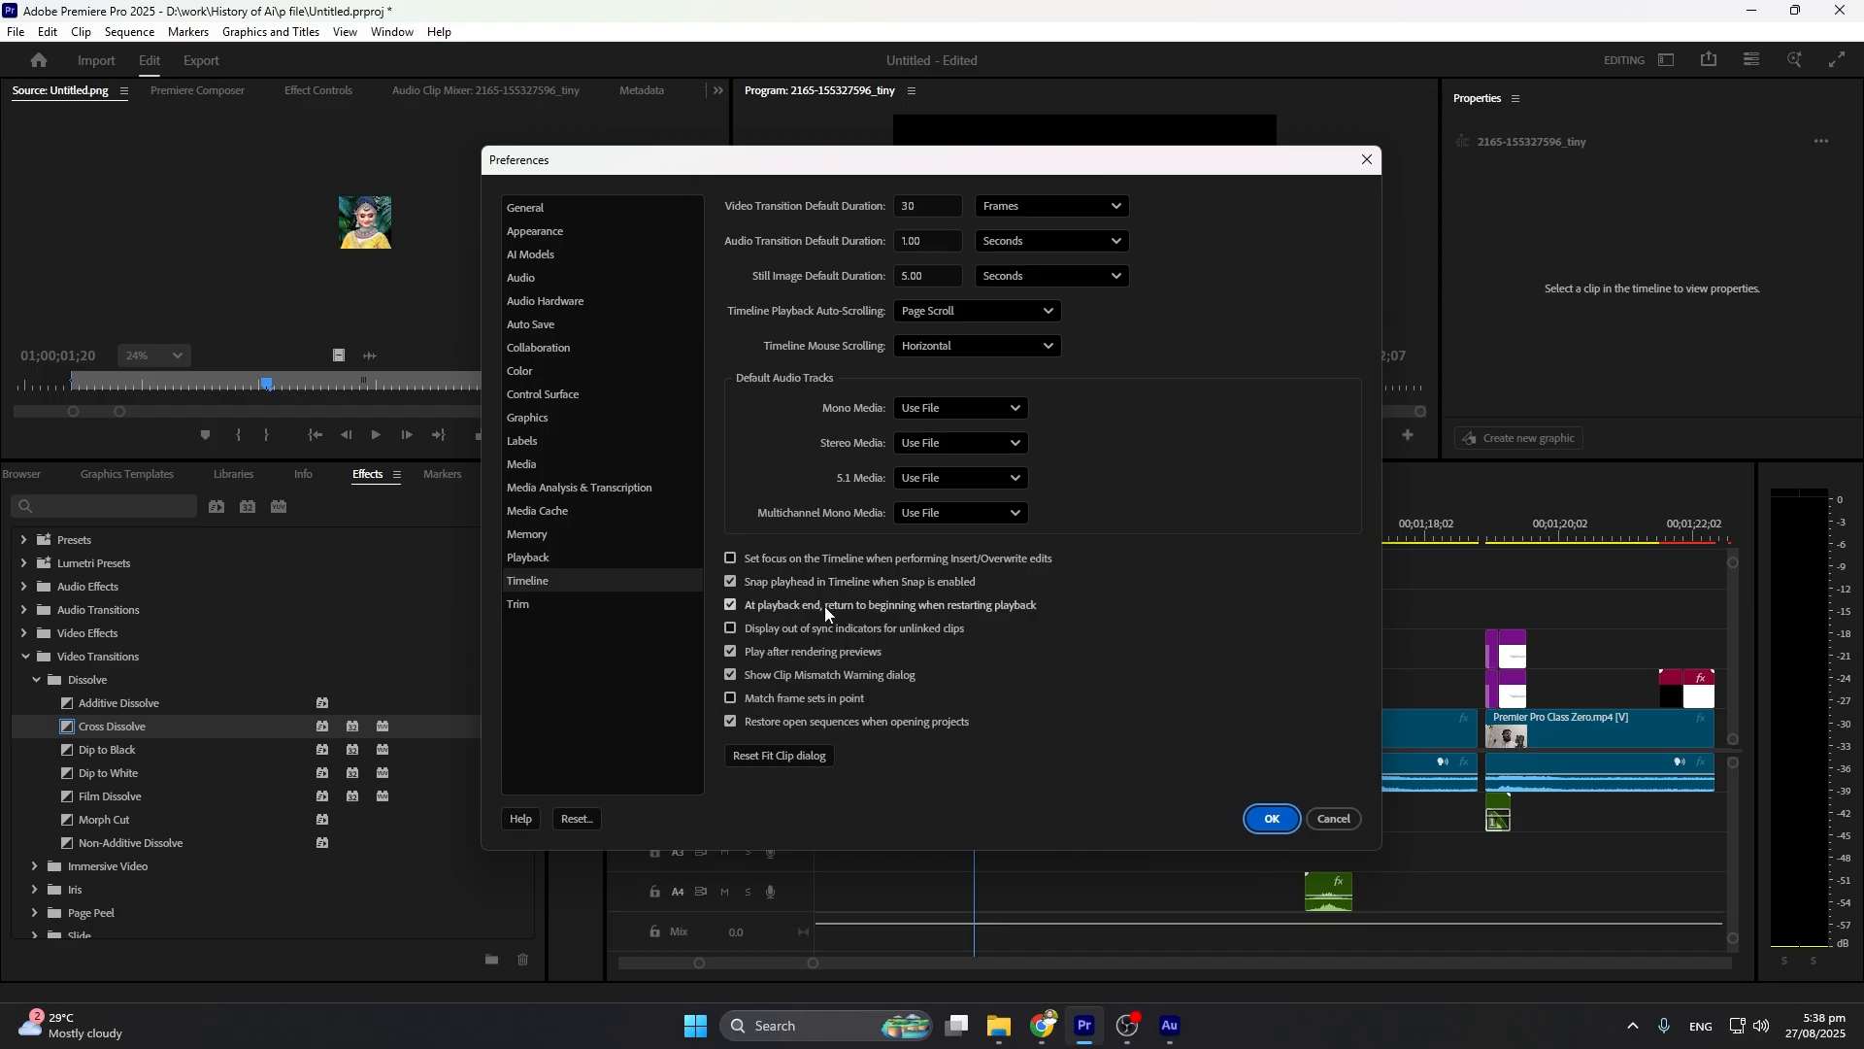
left_click(1274, 818)
Snap the playhead between the clip edges at 00;01;11;13 and 00;01;11;10, leaving it at 00;01;11;10
left_click(973, 538)
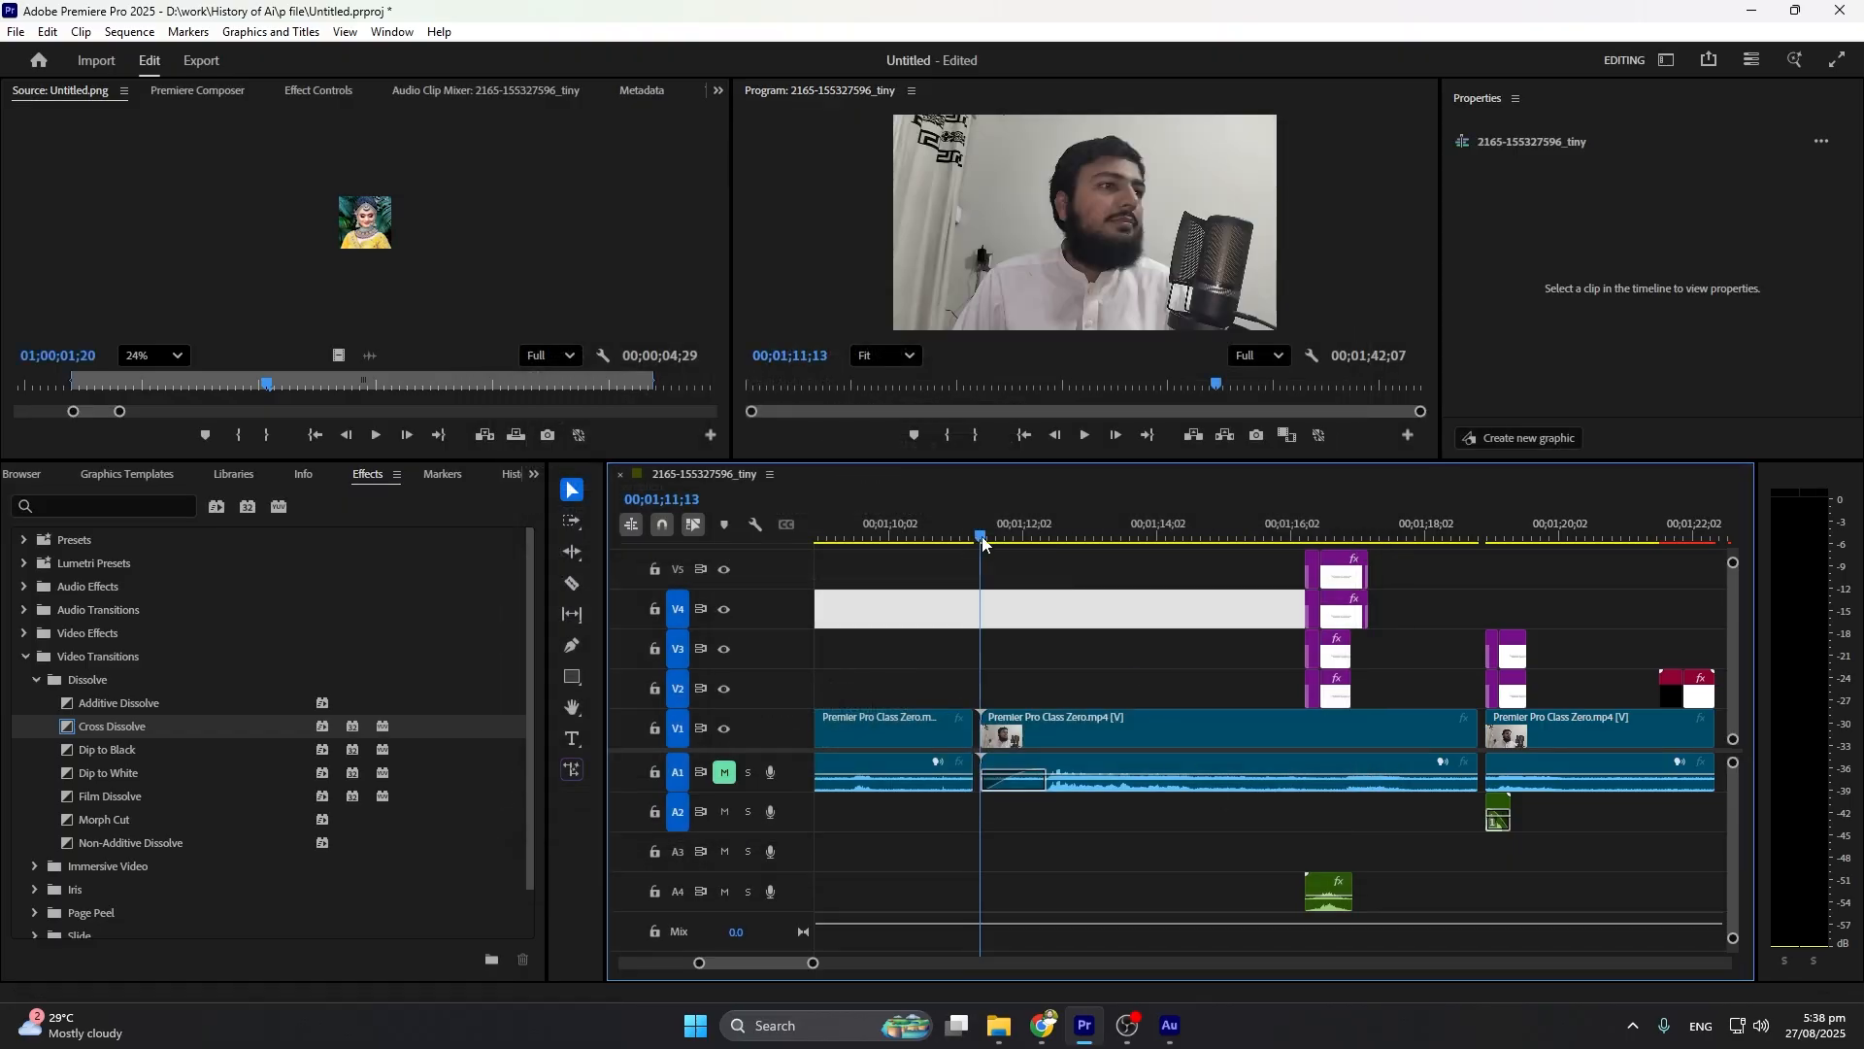
left_click_drag(973, 537, 973, 540)
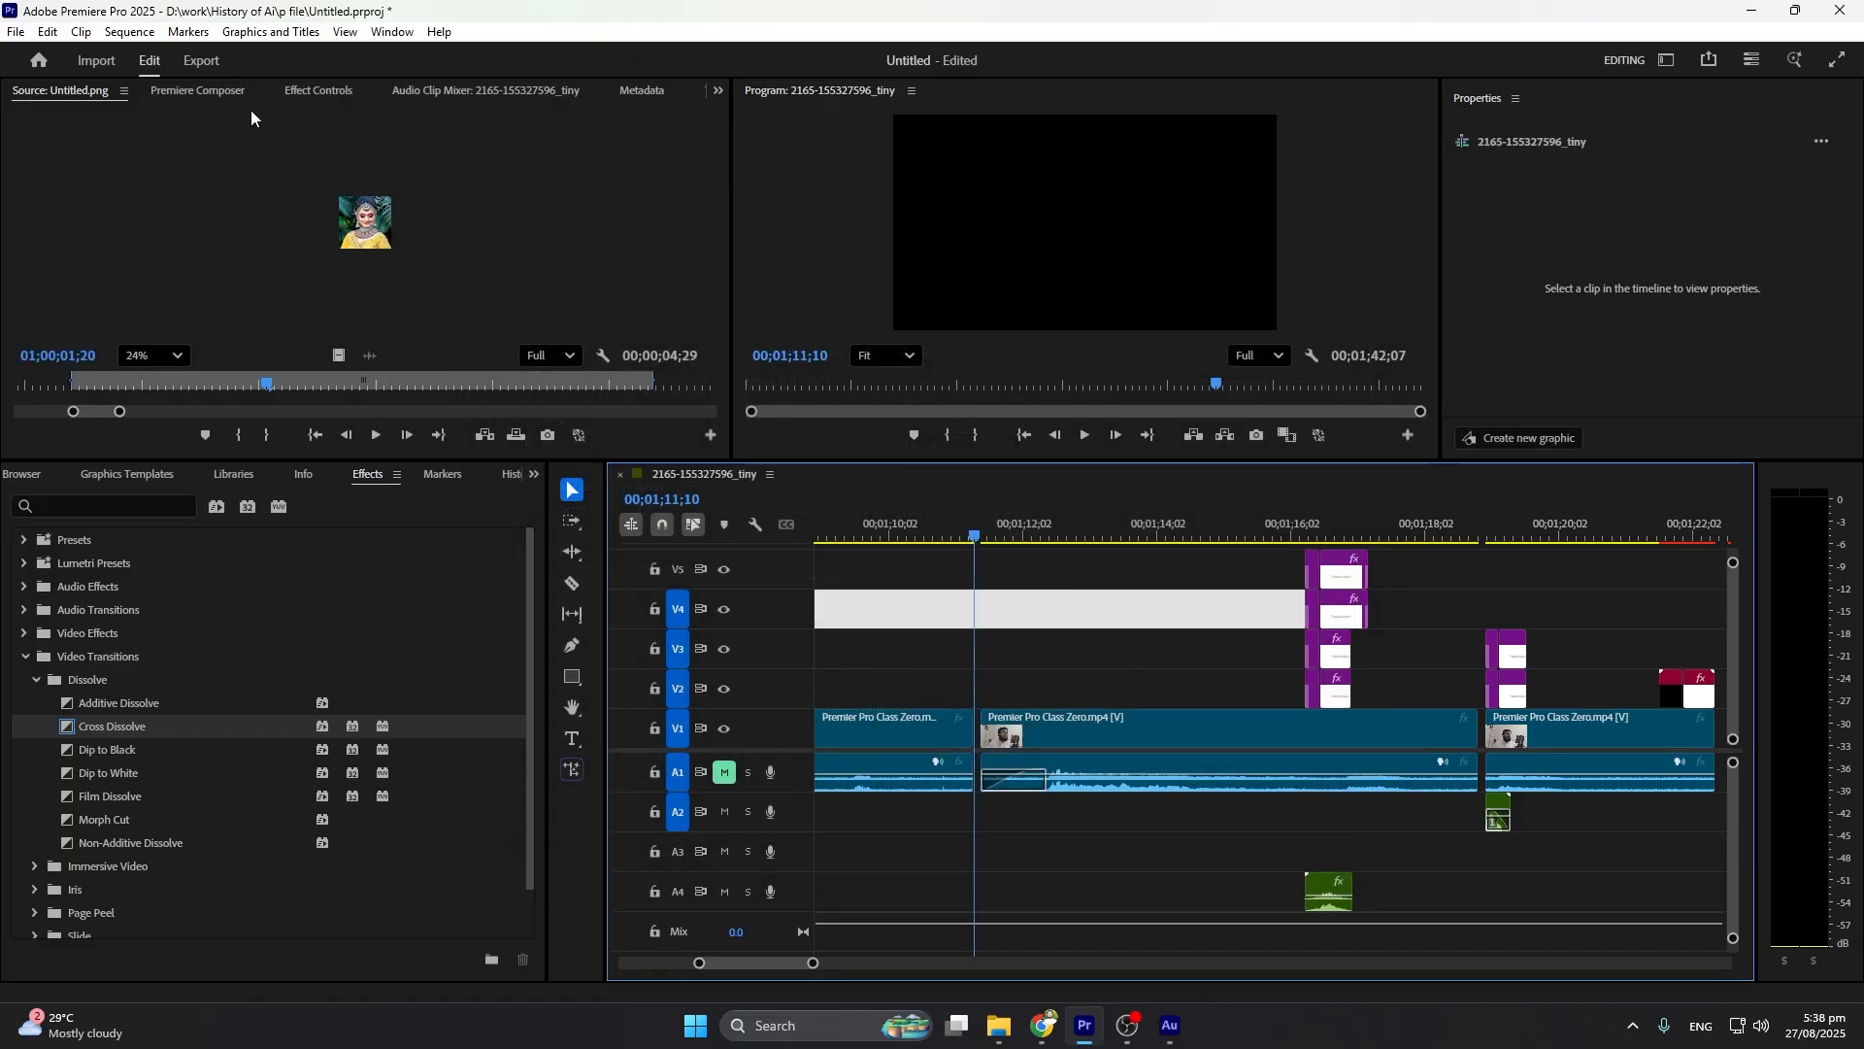
left_click(129, 31)
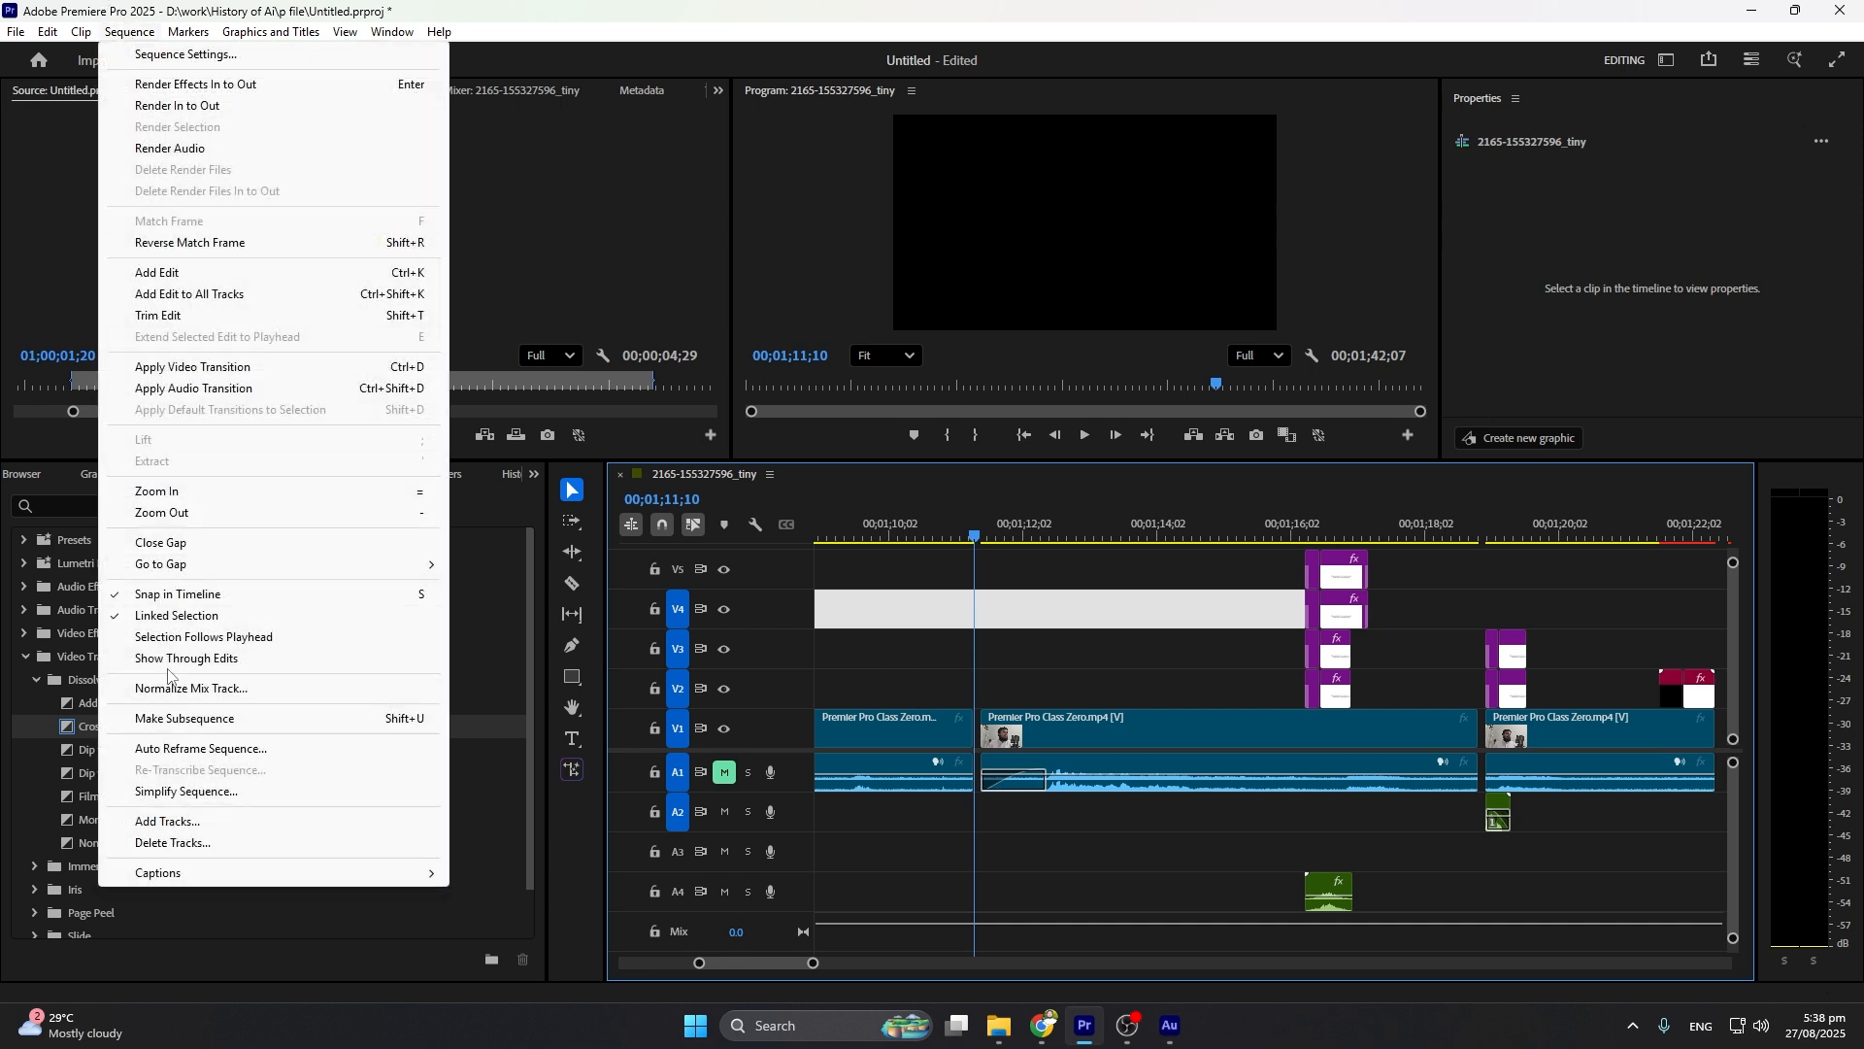
left_click(1130, 701)
Select the last Untitled.png clips on V2 and V3 and move them with snapping on, ending flush against the preceding pair
scroll(1119, 724, "down", 4)
scroll(1117, 730, "down", 10)
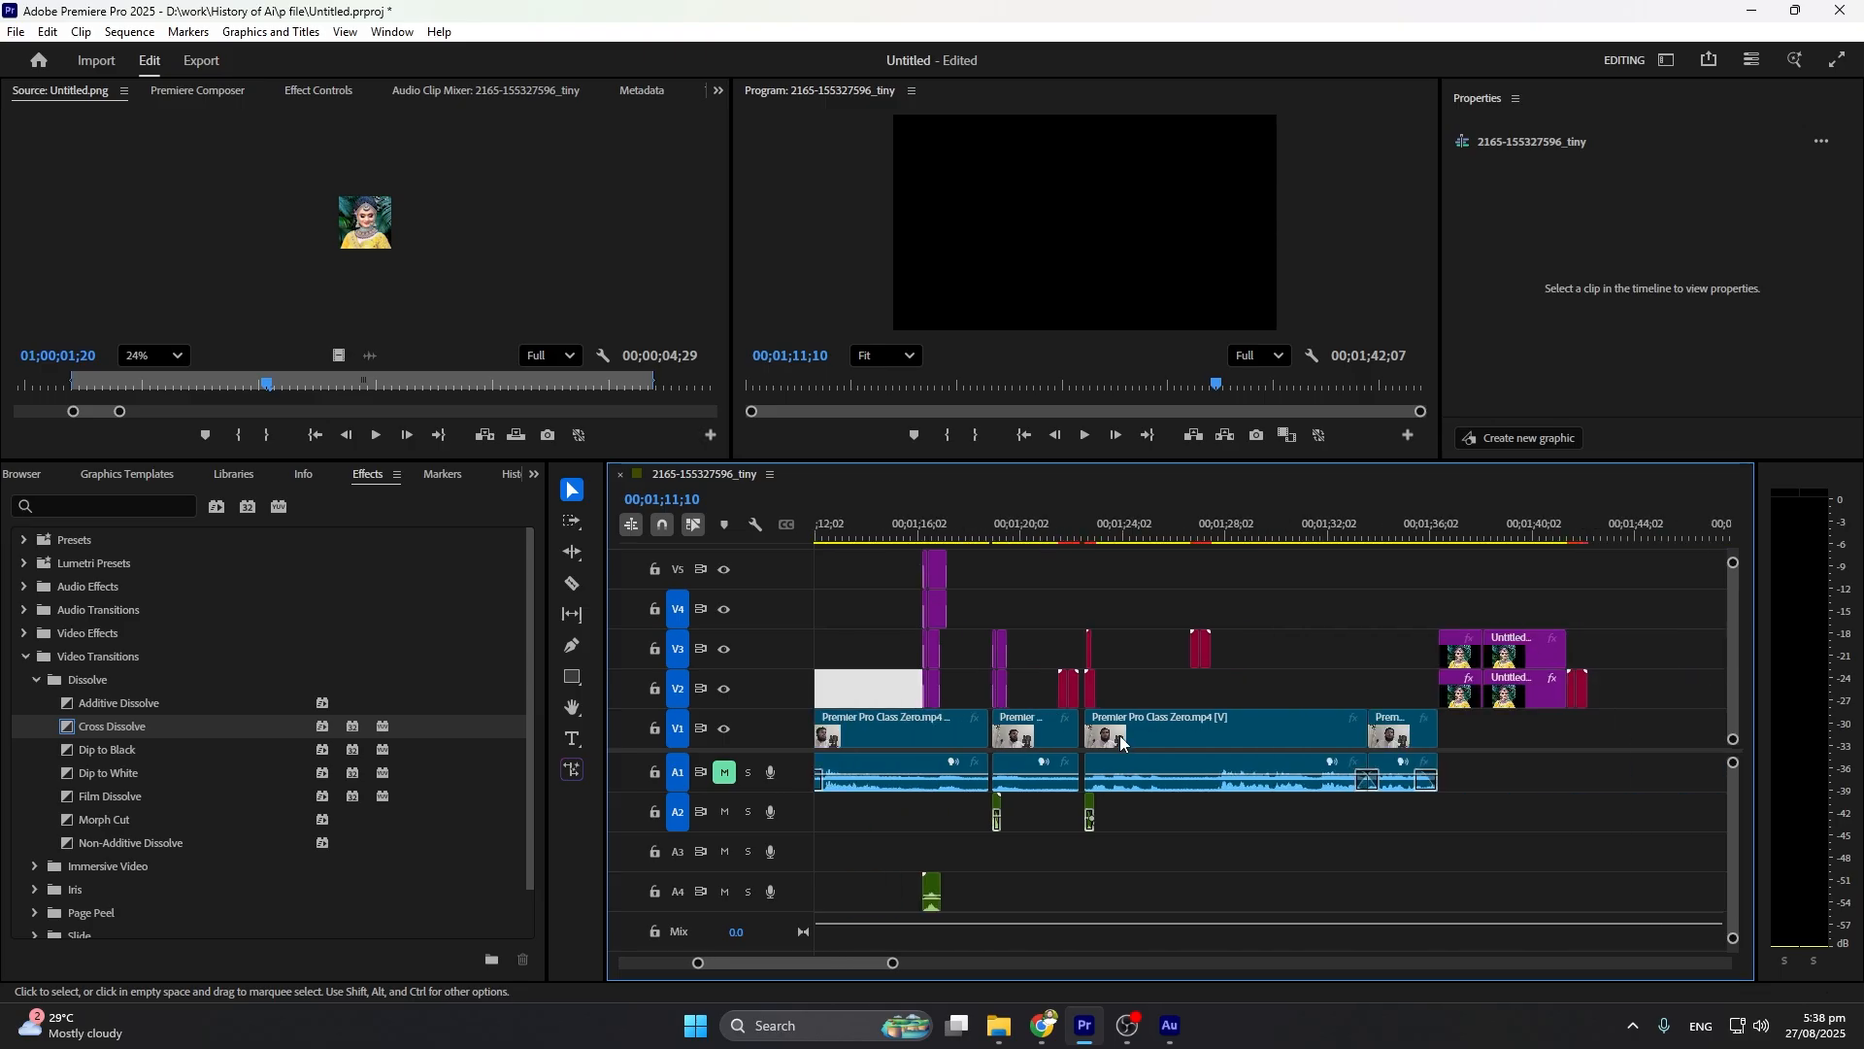
left_click(664, 526)
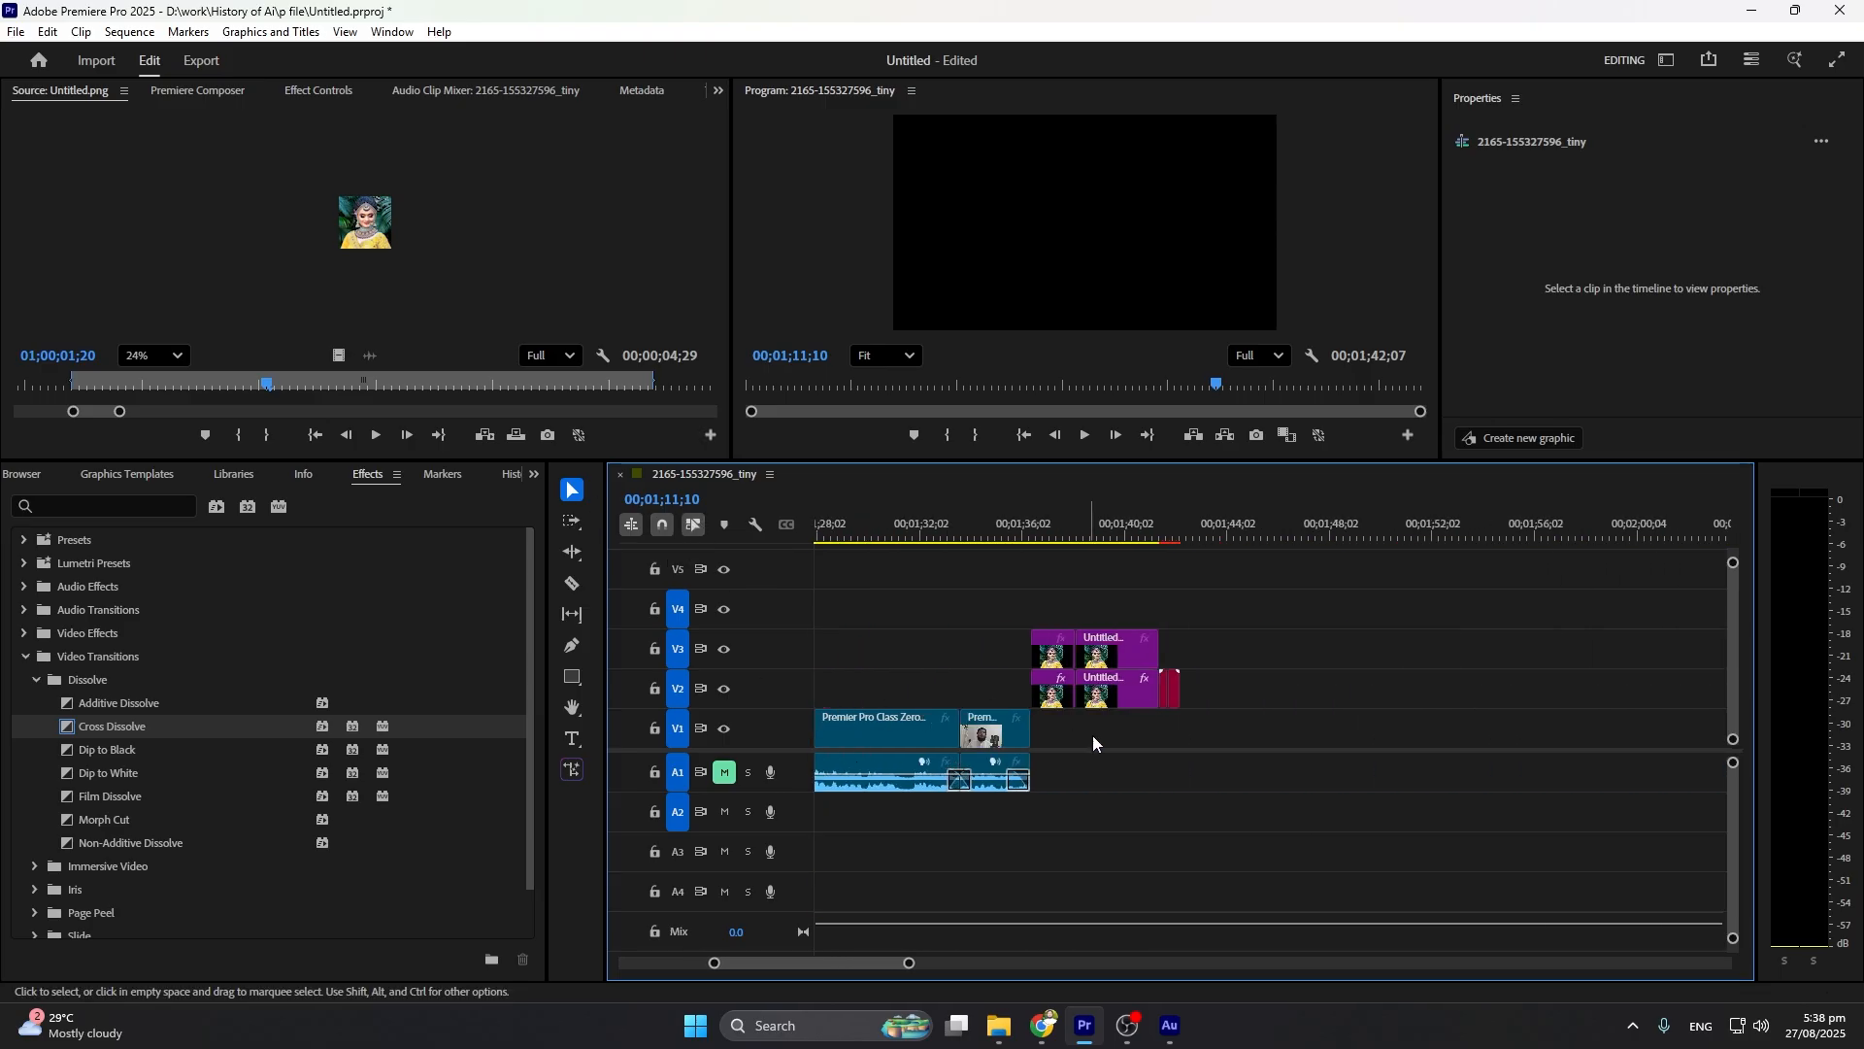
scroll(1103, 732, "up", 6)
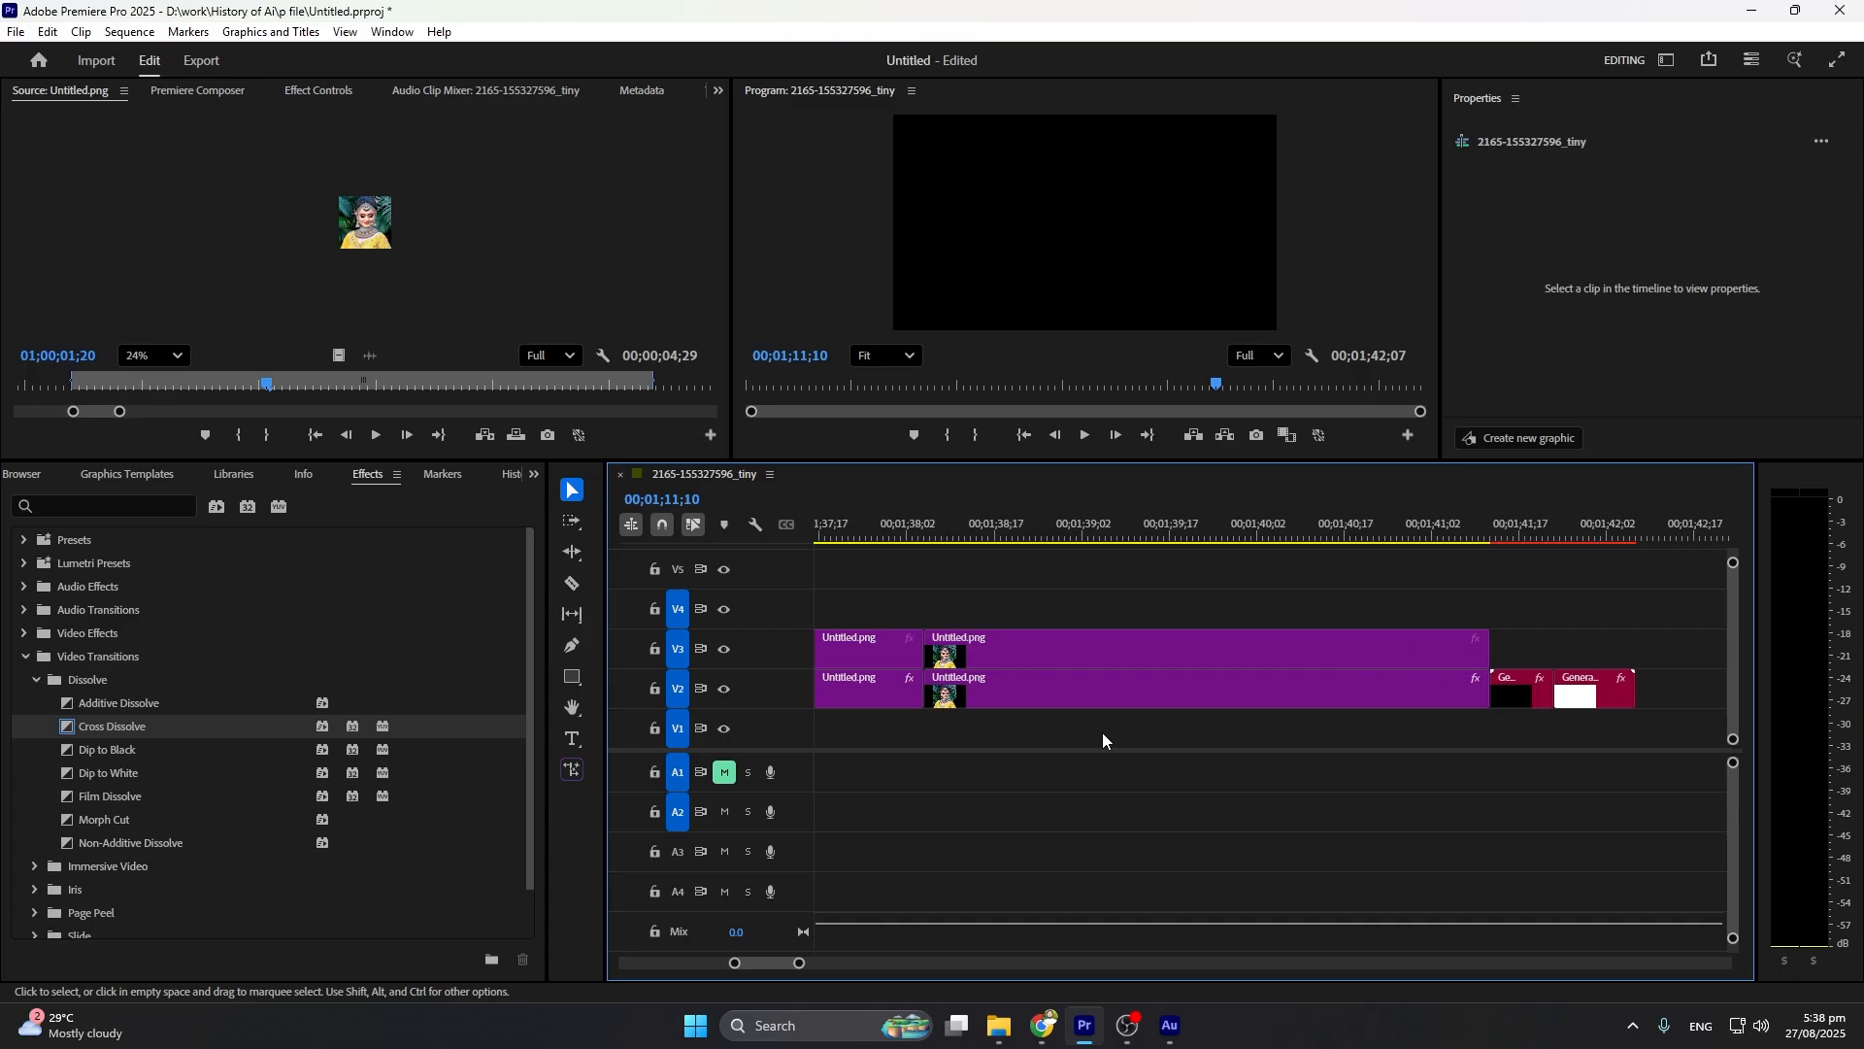
left_click_drag(1003, 604, 1122, 726)
left_click_drag(1090, 653, 1038, 672)
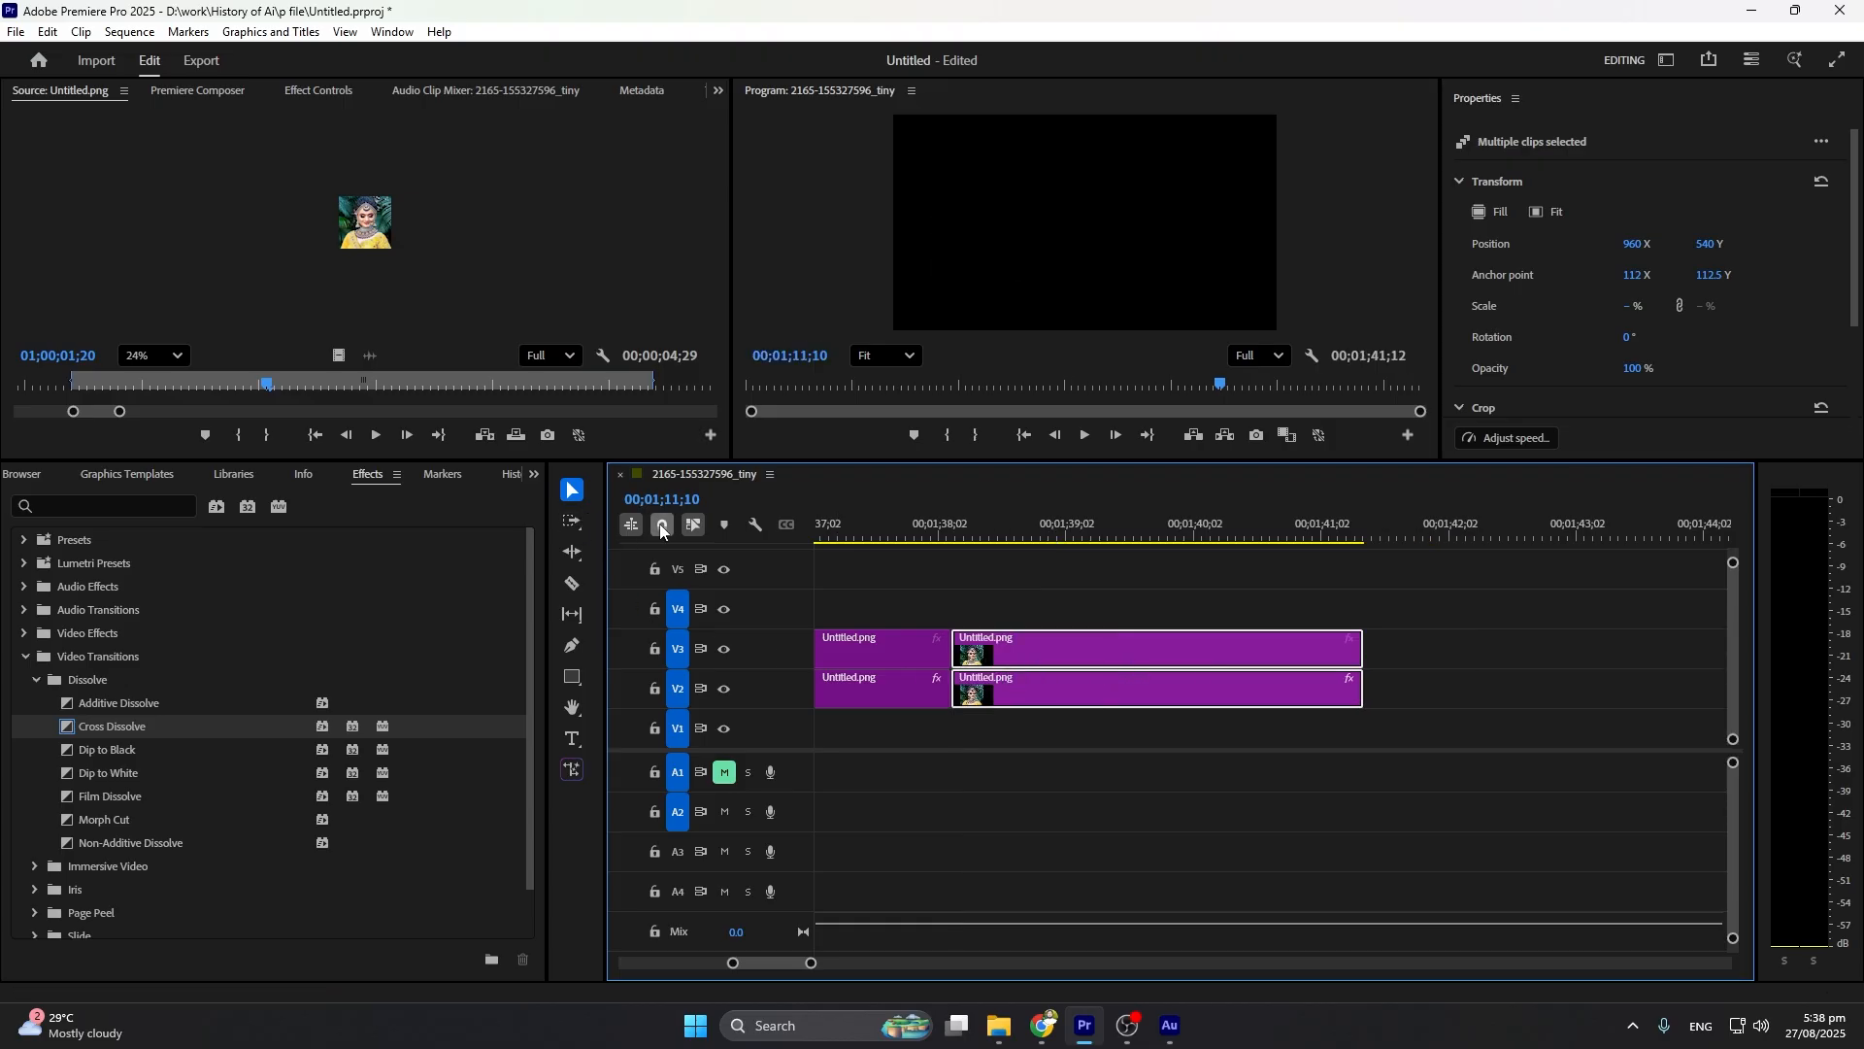
Turn snapping off and shift the last Untitled.png clips on V2 and V3 to leave a gap of about one frame
left_click(878, 621)
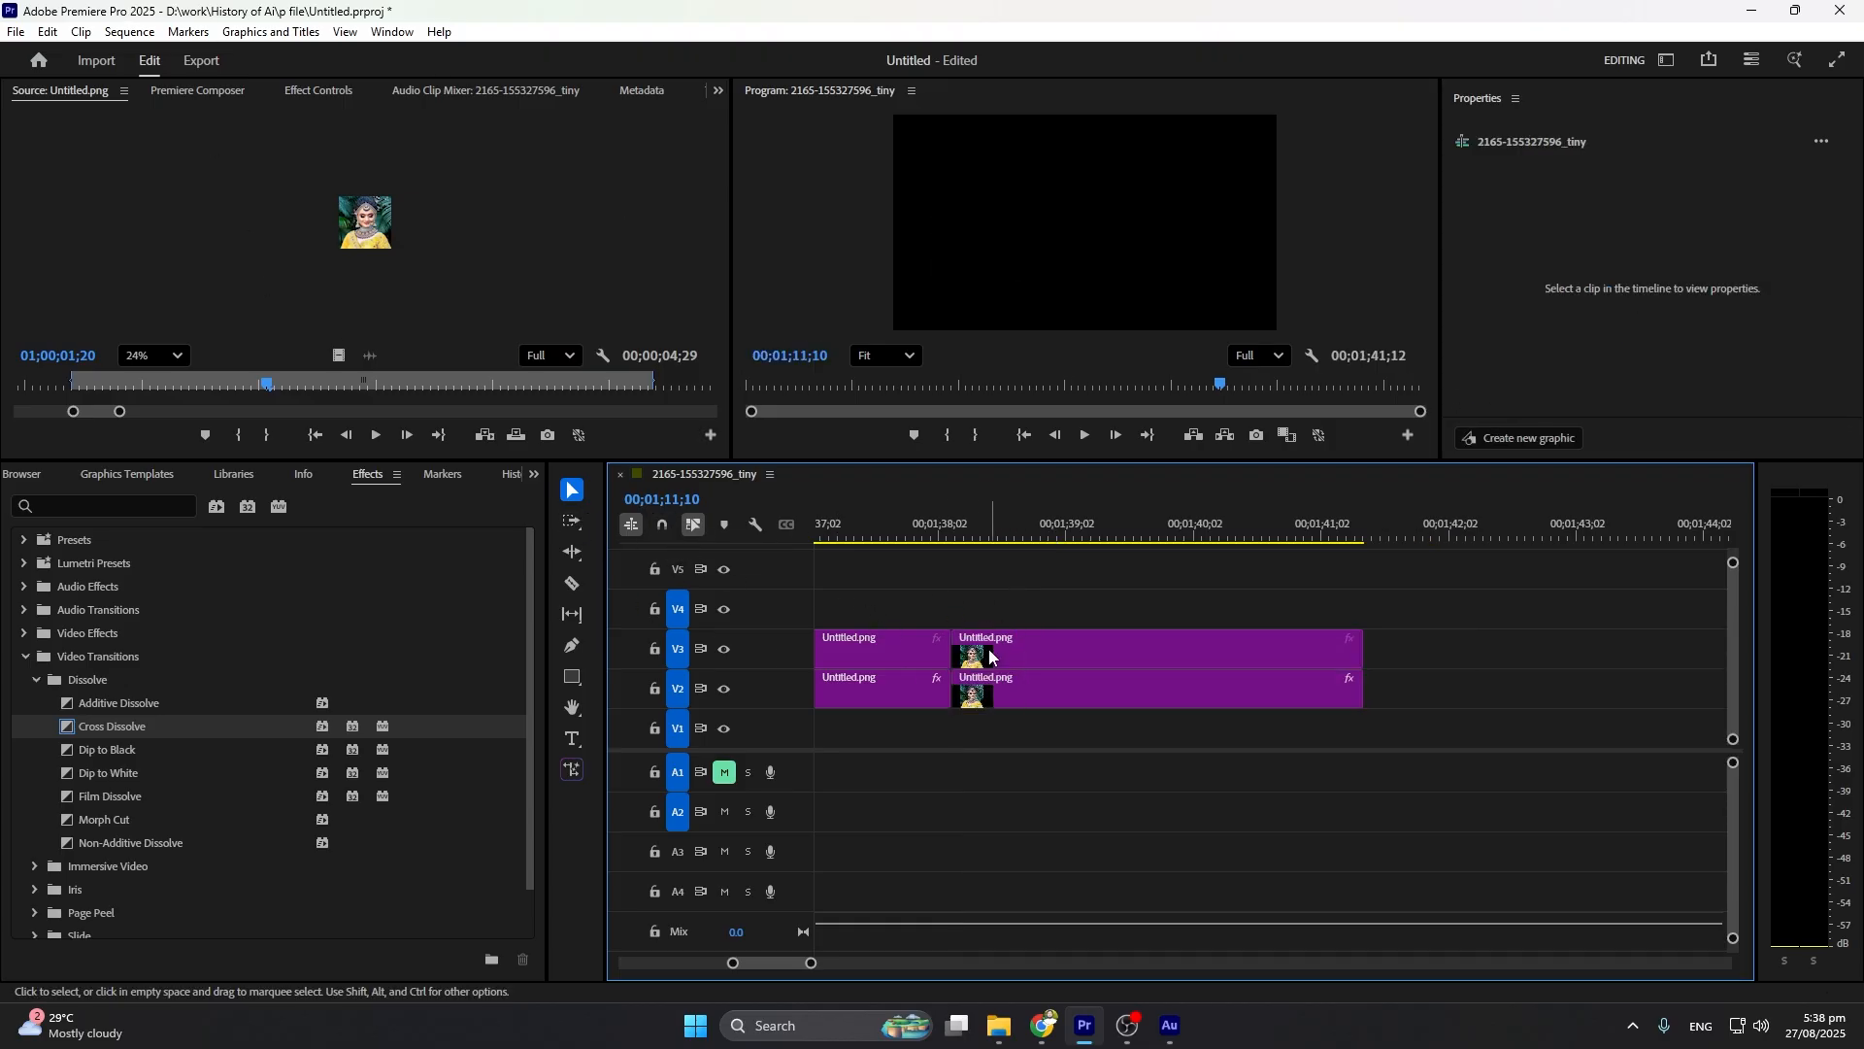
left_click_drag(990, 656, 1023, 664)
scroll(973, 653, "up", 5)
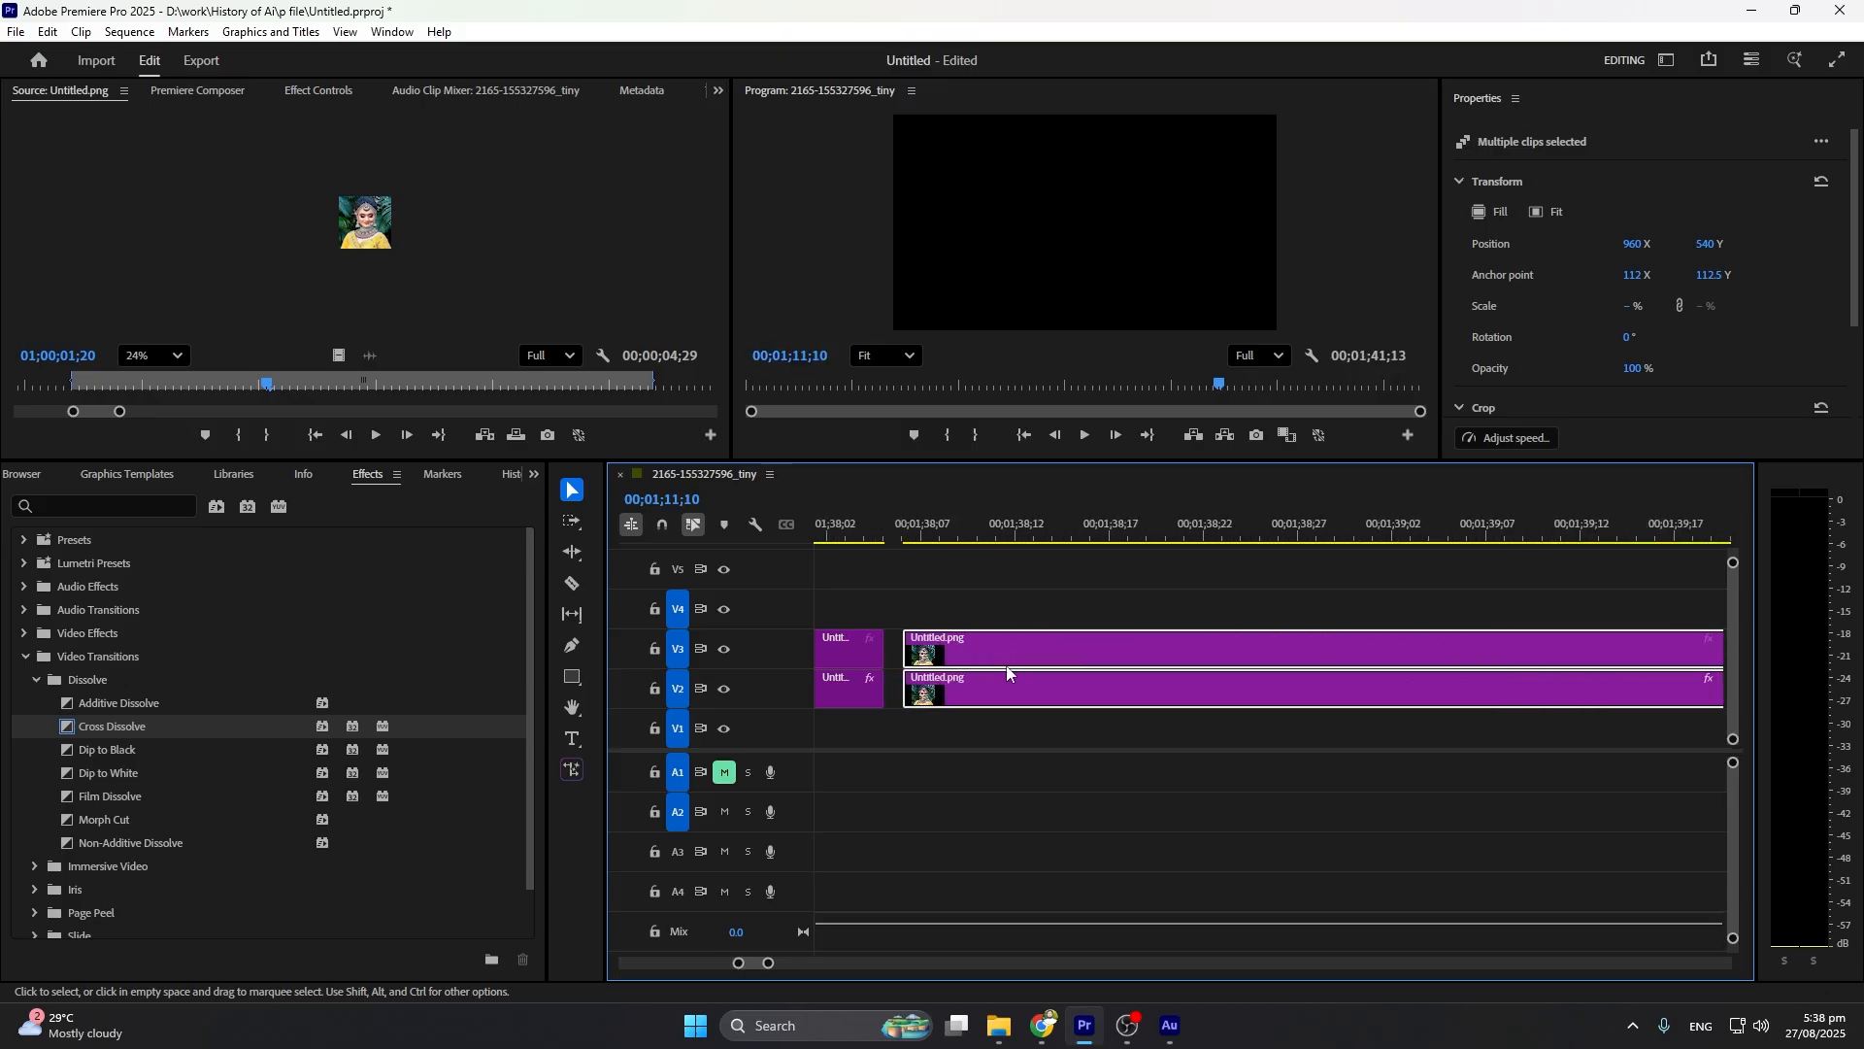
scroll(1006, 672, "down", 4)
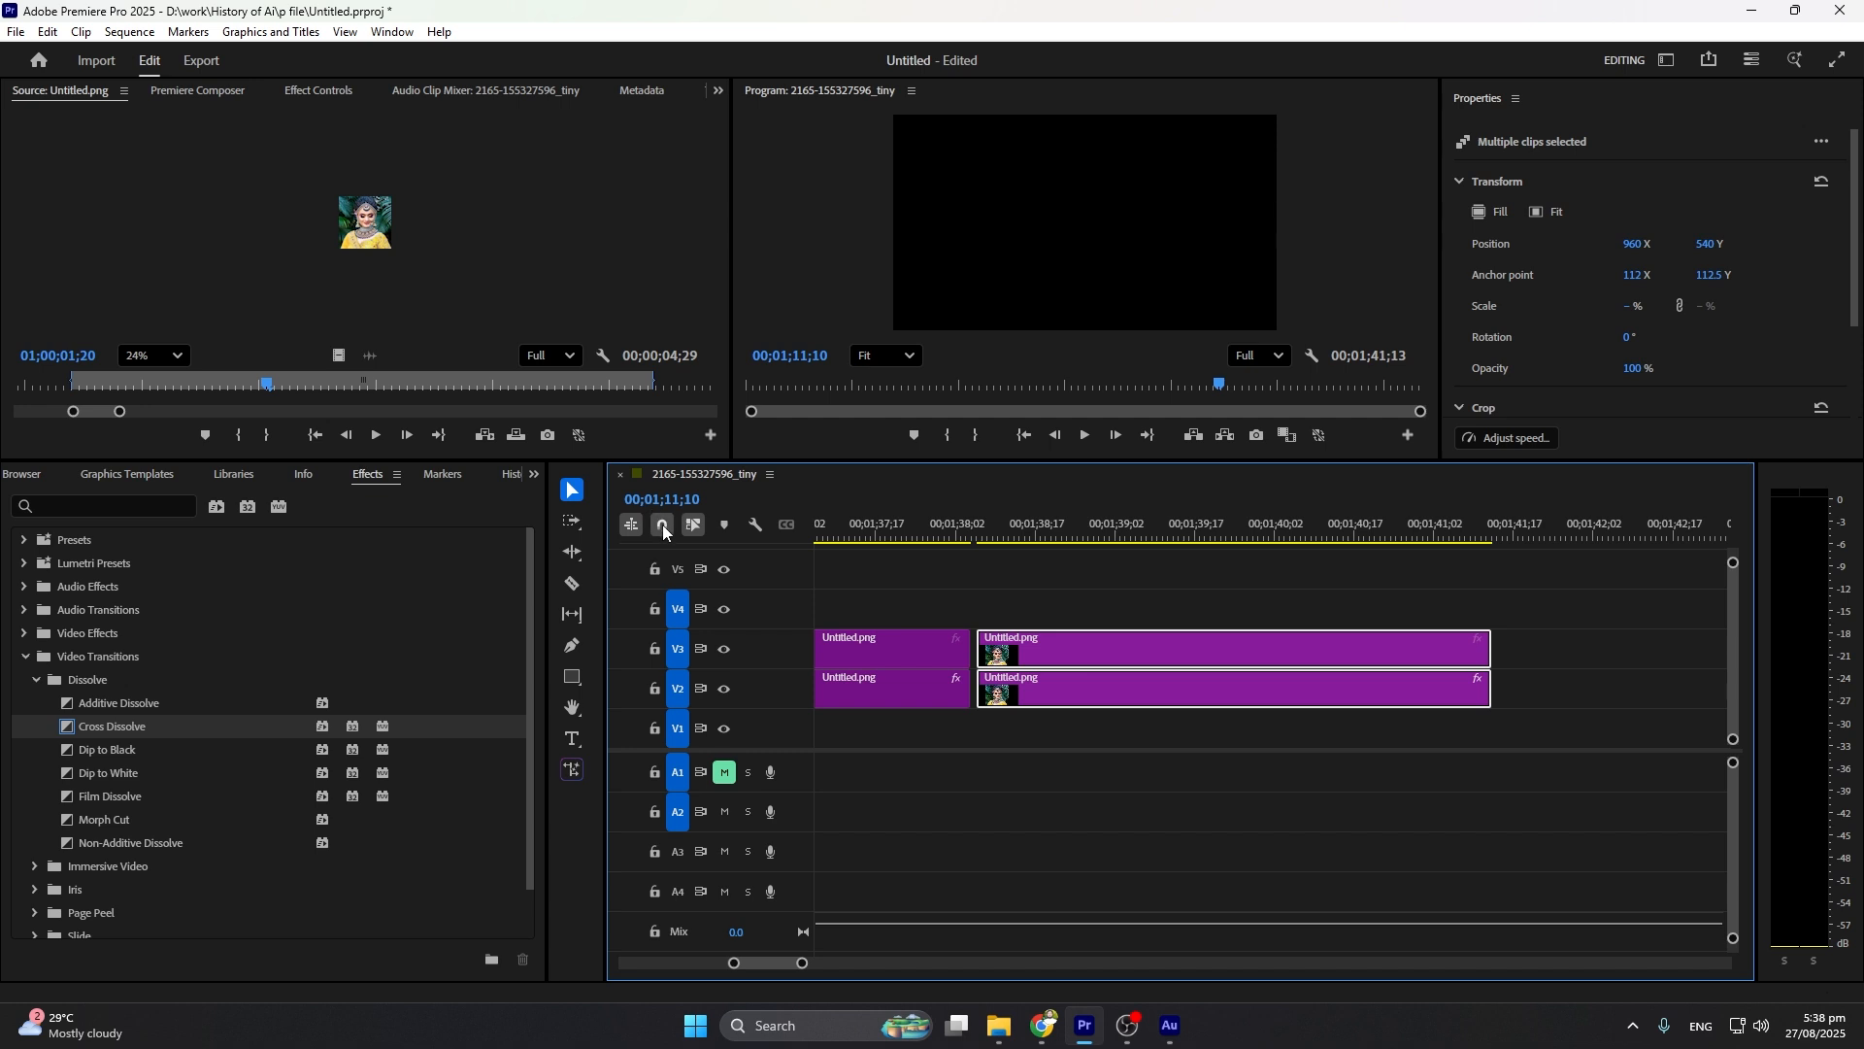
Turn snapping back on and snap the shifted Untitled.png clips flush against the preceding pair
left_click(662, 525)
left_click_drag(1021, 666, 1016, 666)
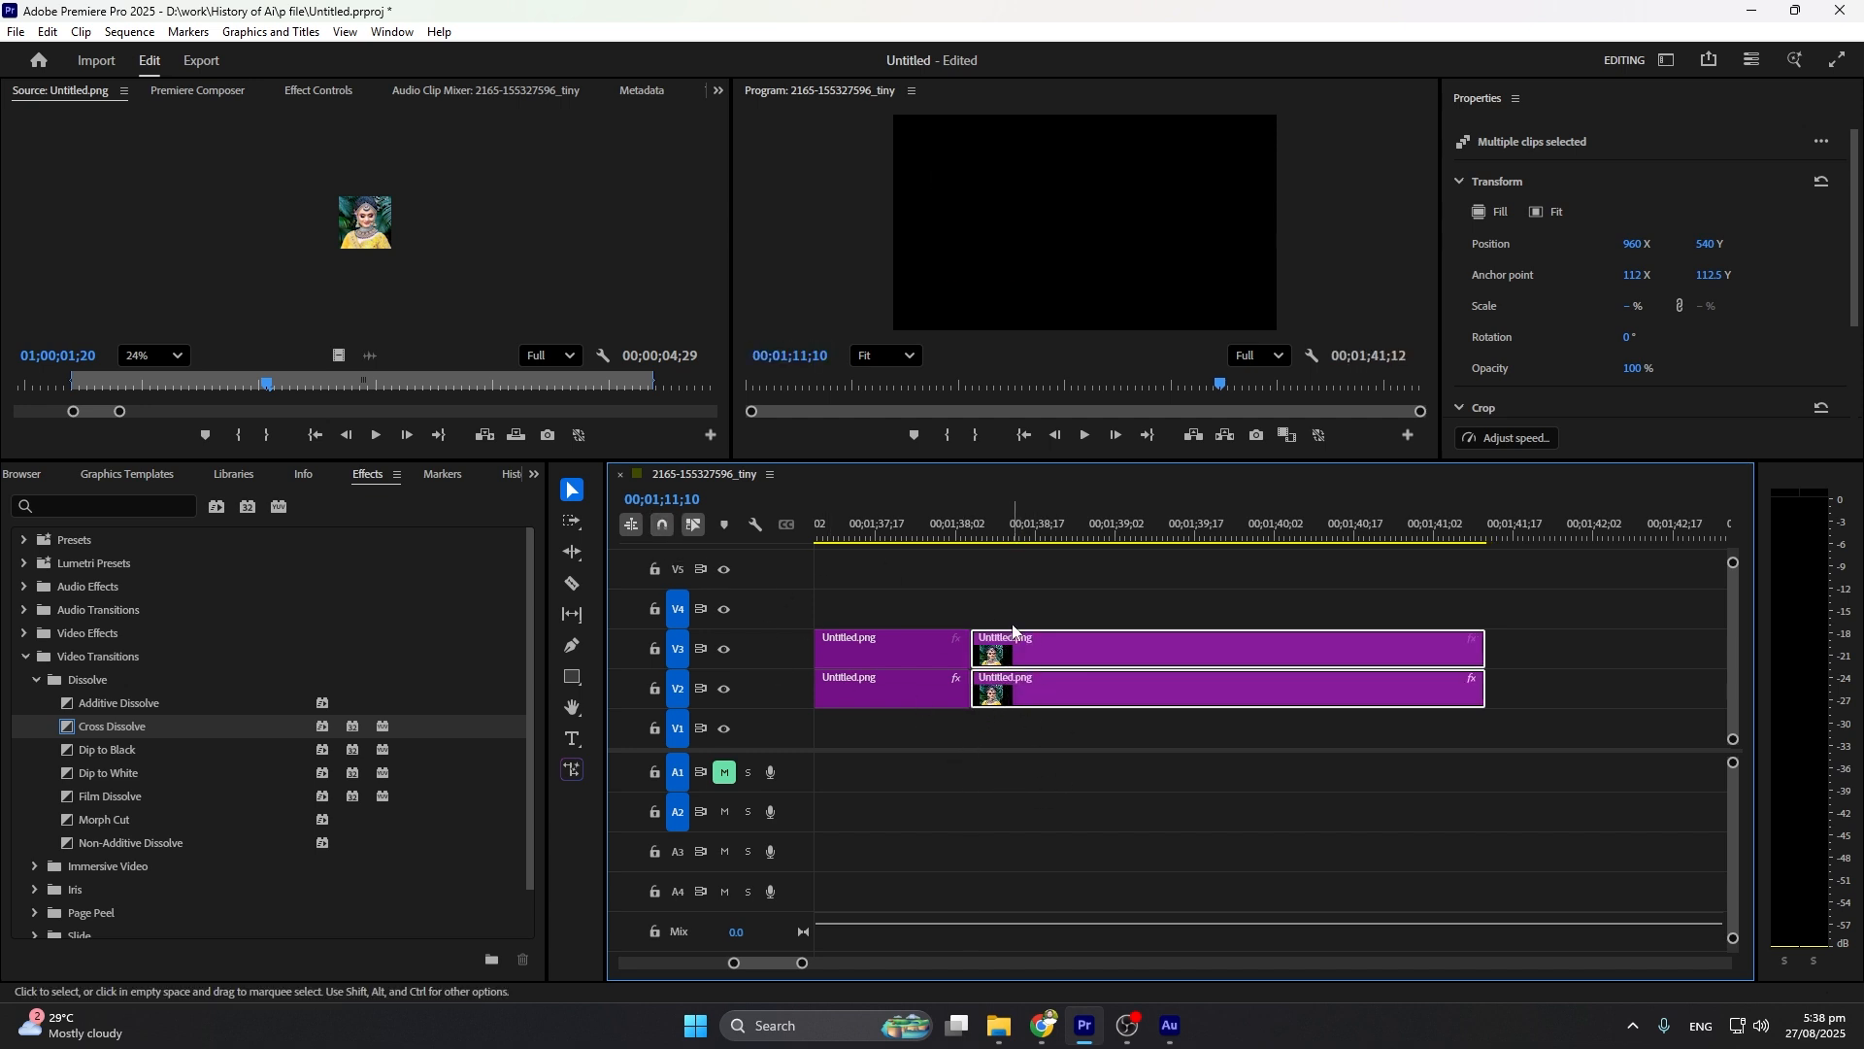
Turn on Selection Follows Playhead and place the playhead at 00;01;24;04 over the Premier Pro Class Zero.mp4 clip
left_click(129, 31)
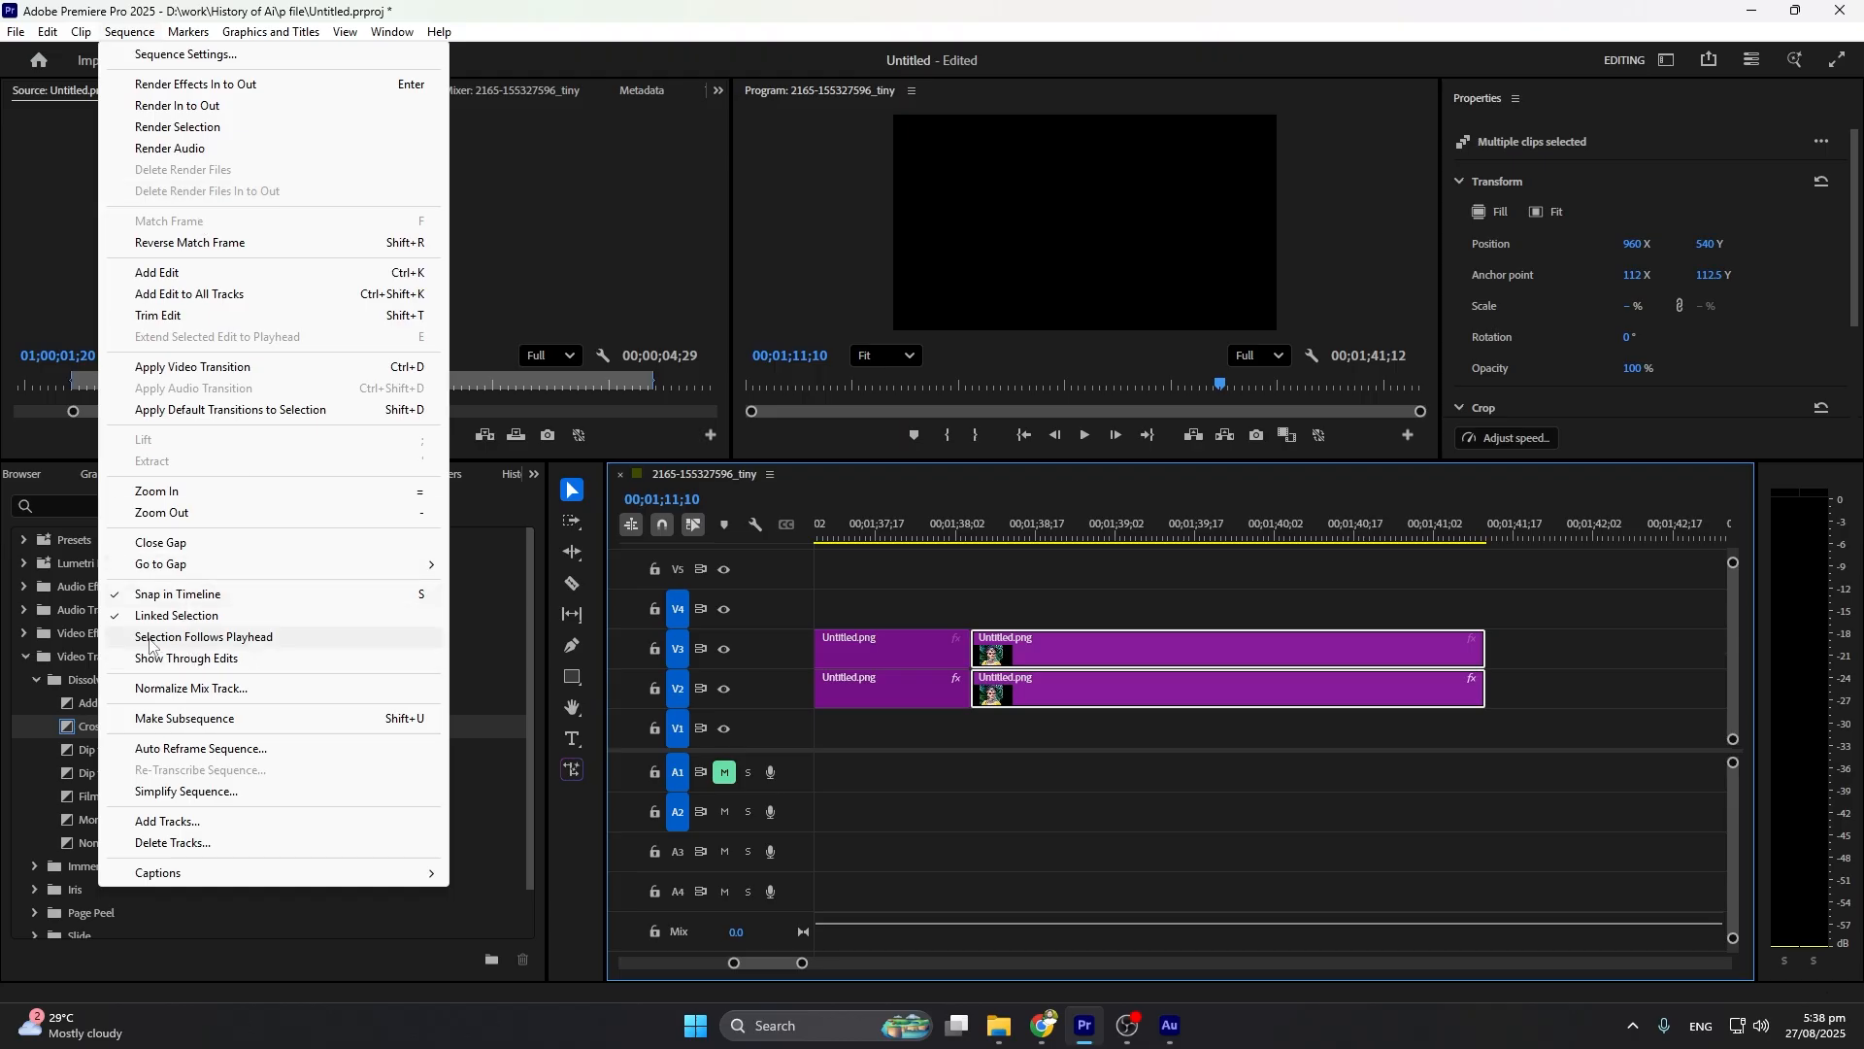
left_click(210, 645)
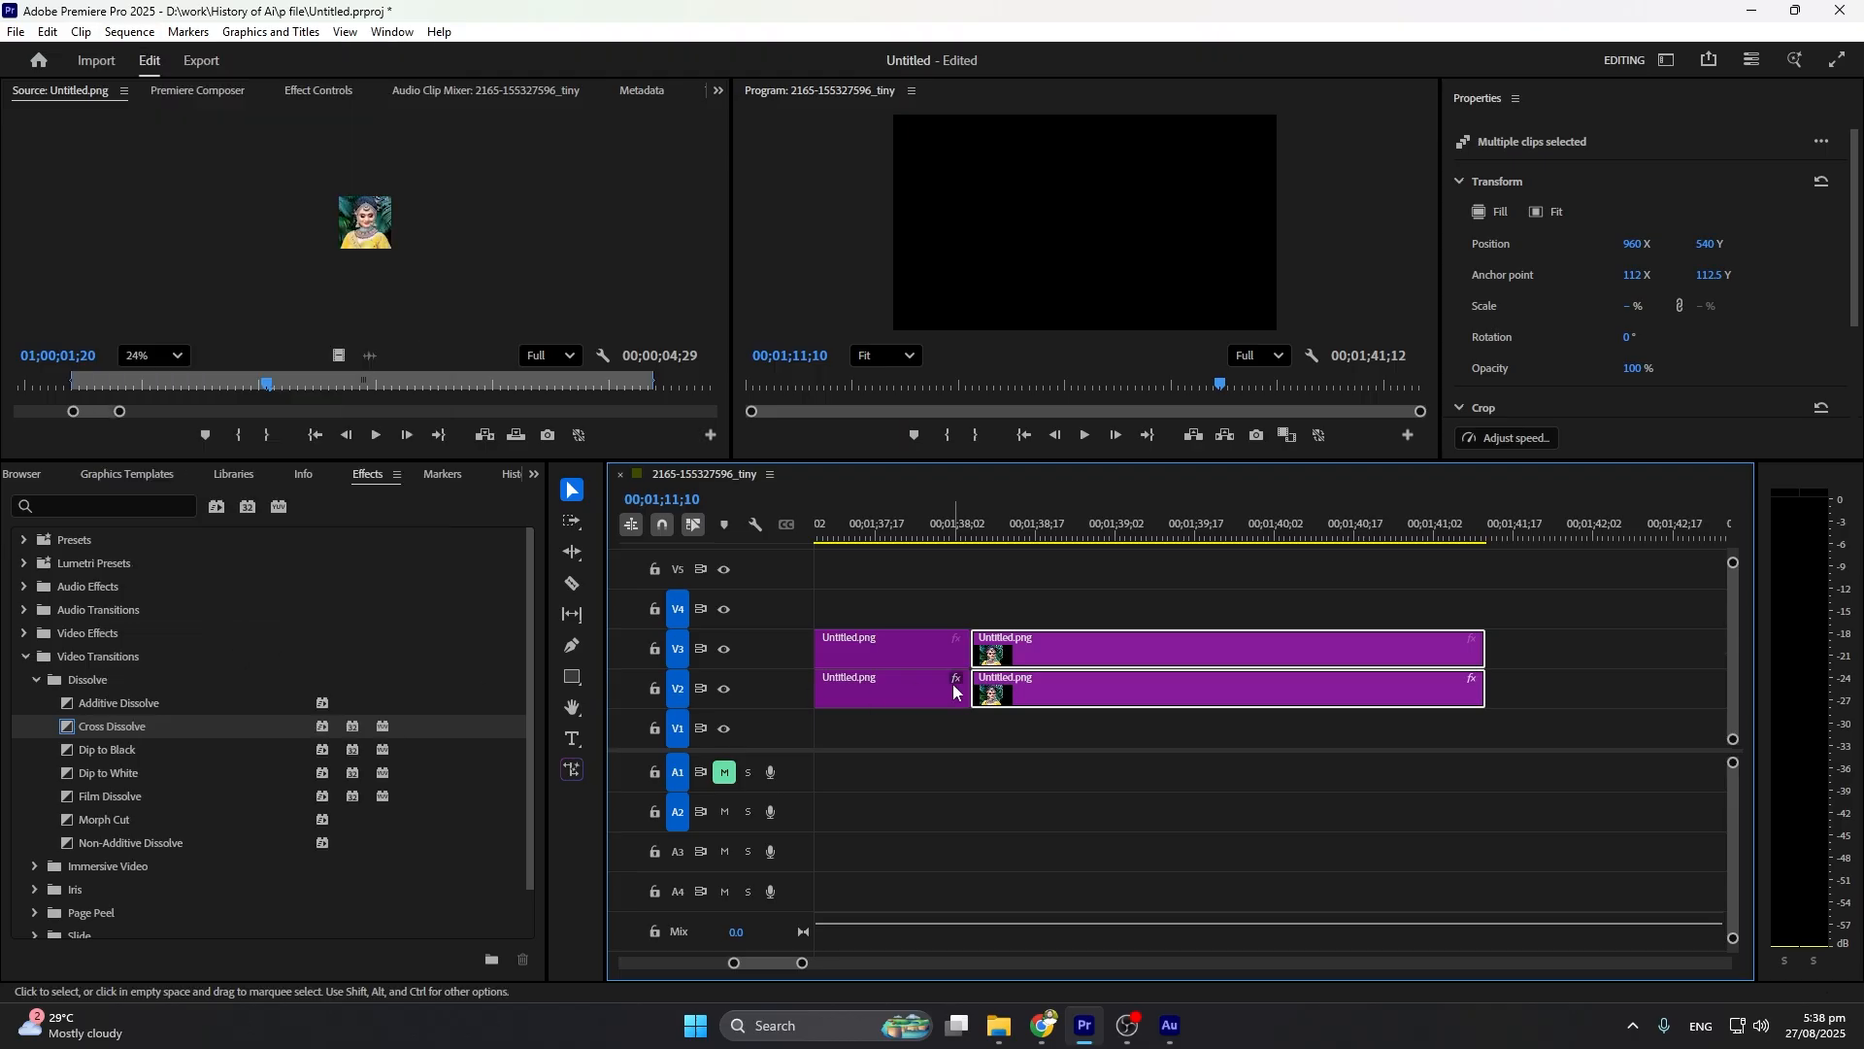
scroll(953, 683, "up", 5)
scroll(952, 684, "down", 4)
scroll(953, 684, "up", 6)
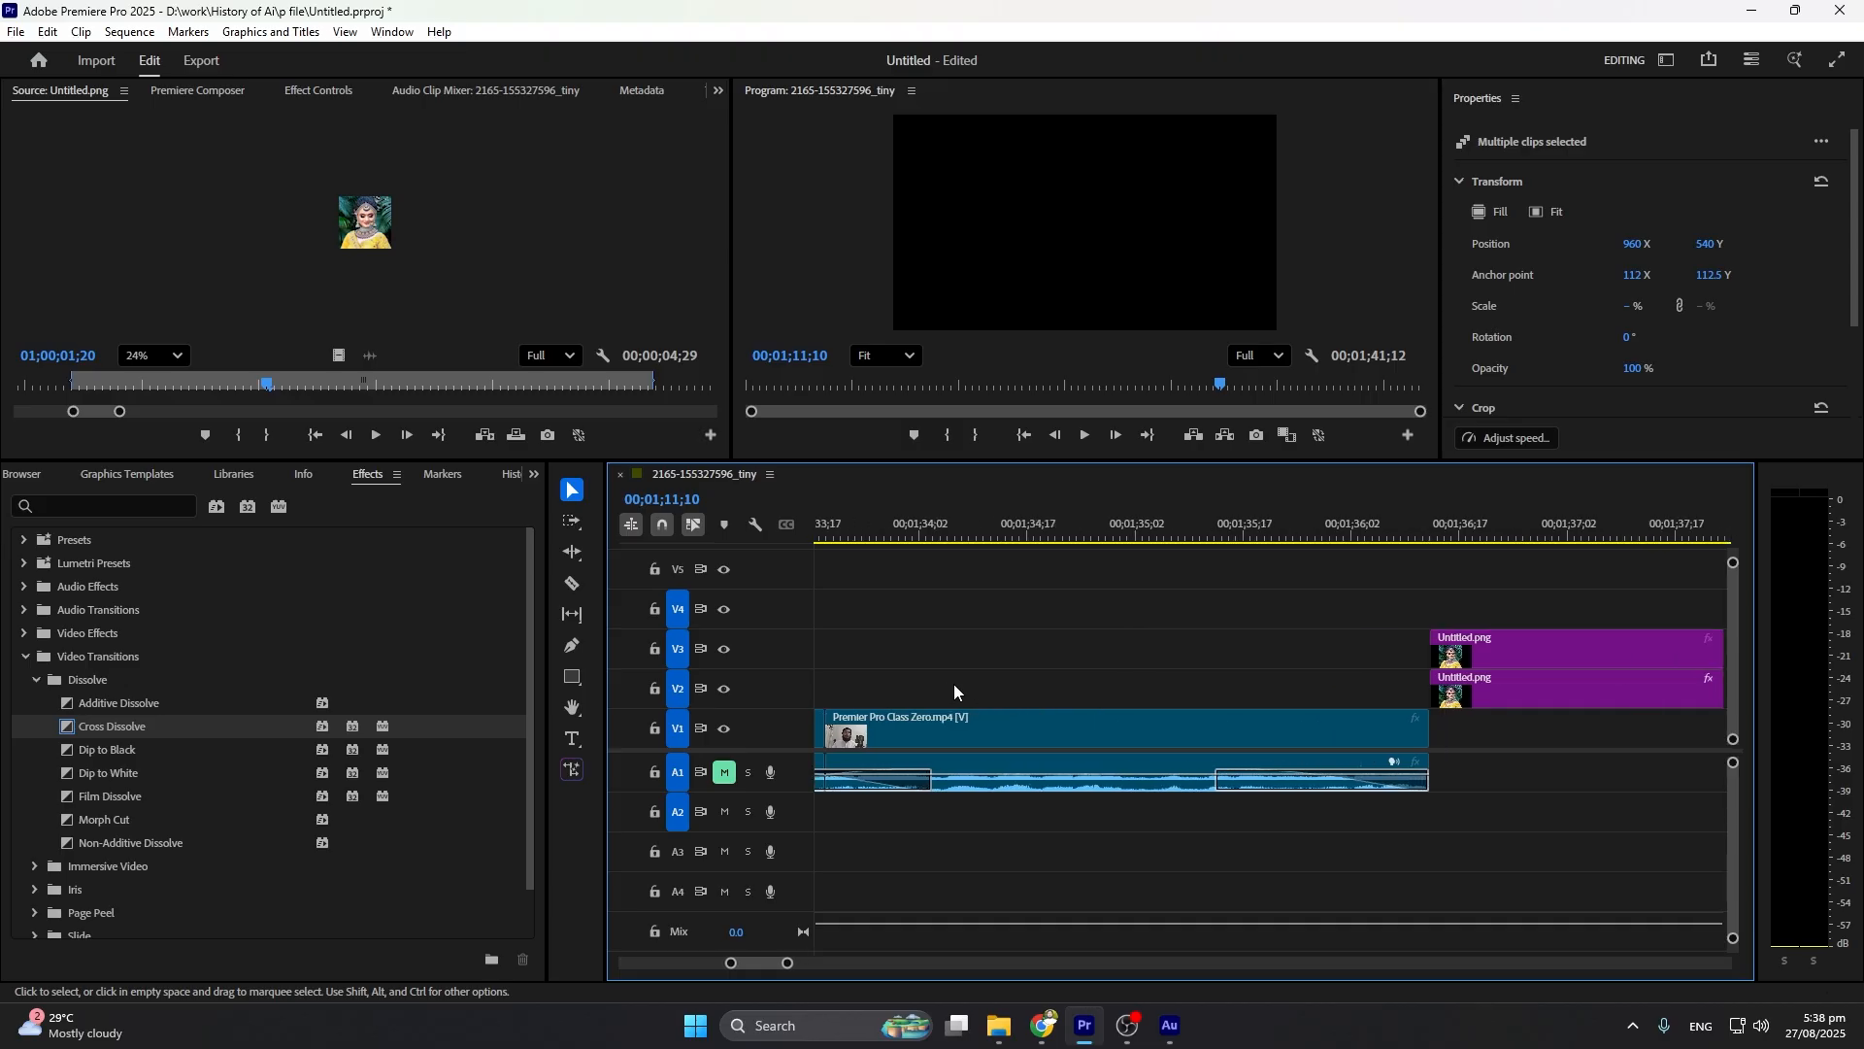
scroll(953, 690, "down", 5)
scroll(953, 721, "up", 5)
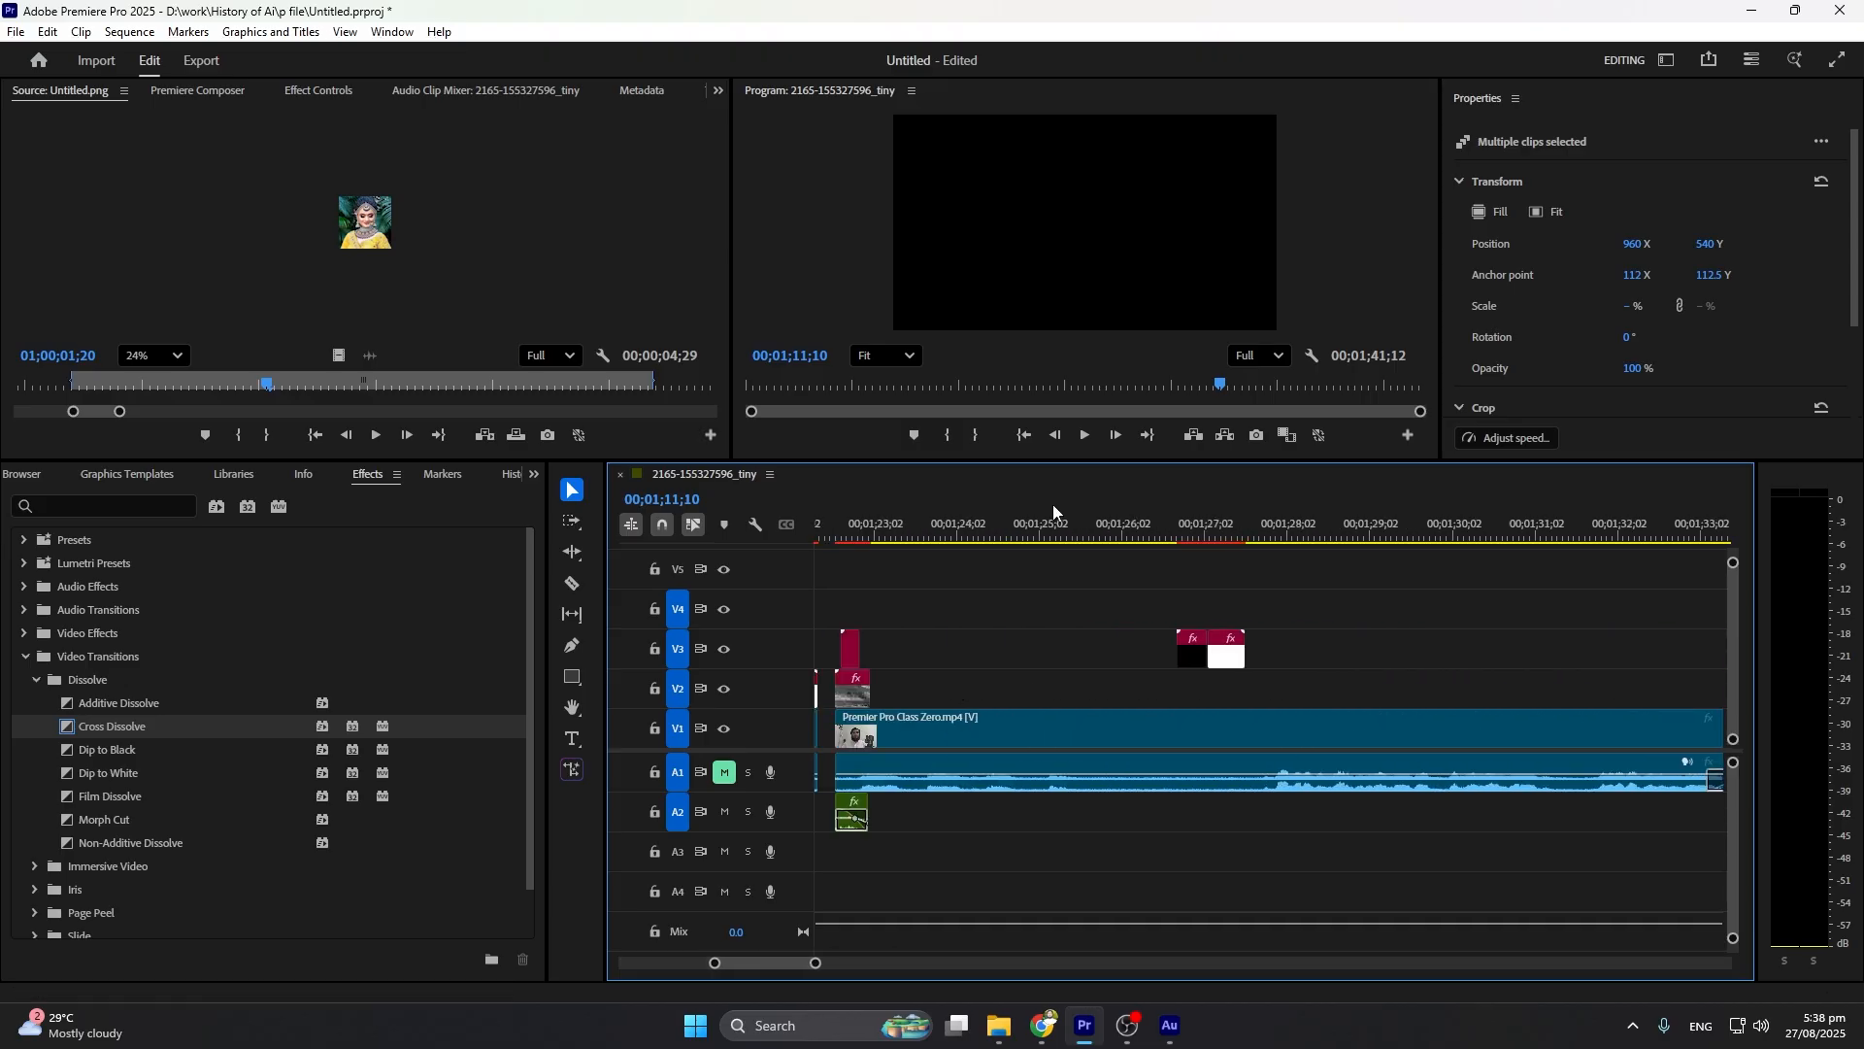
left_click(974, 535)
scroll(1057, 709, "down", 5)
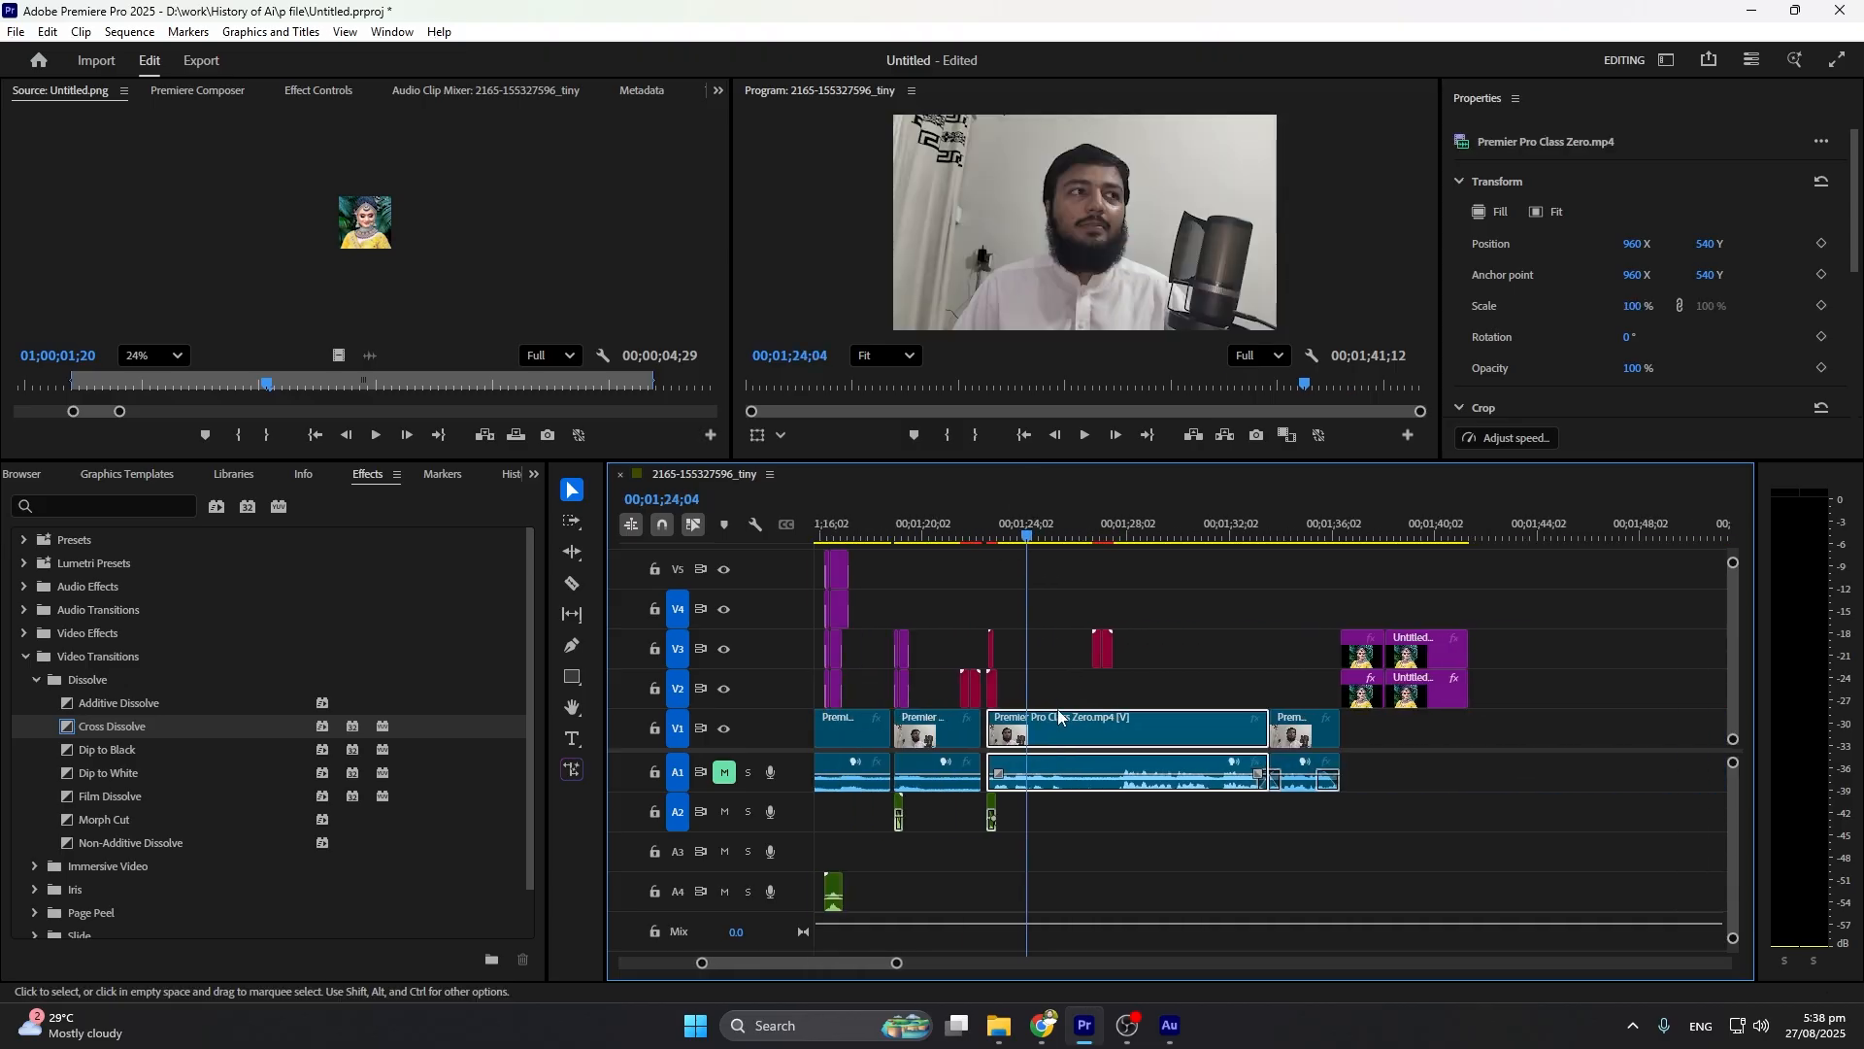
Test the playhead-driven selection at 00;01;35;13, 00;01;30;14 and 00;01;27;03, ending at 00;01;24;23 with the V1 clip selected
left_click(1077, 528)
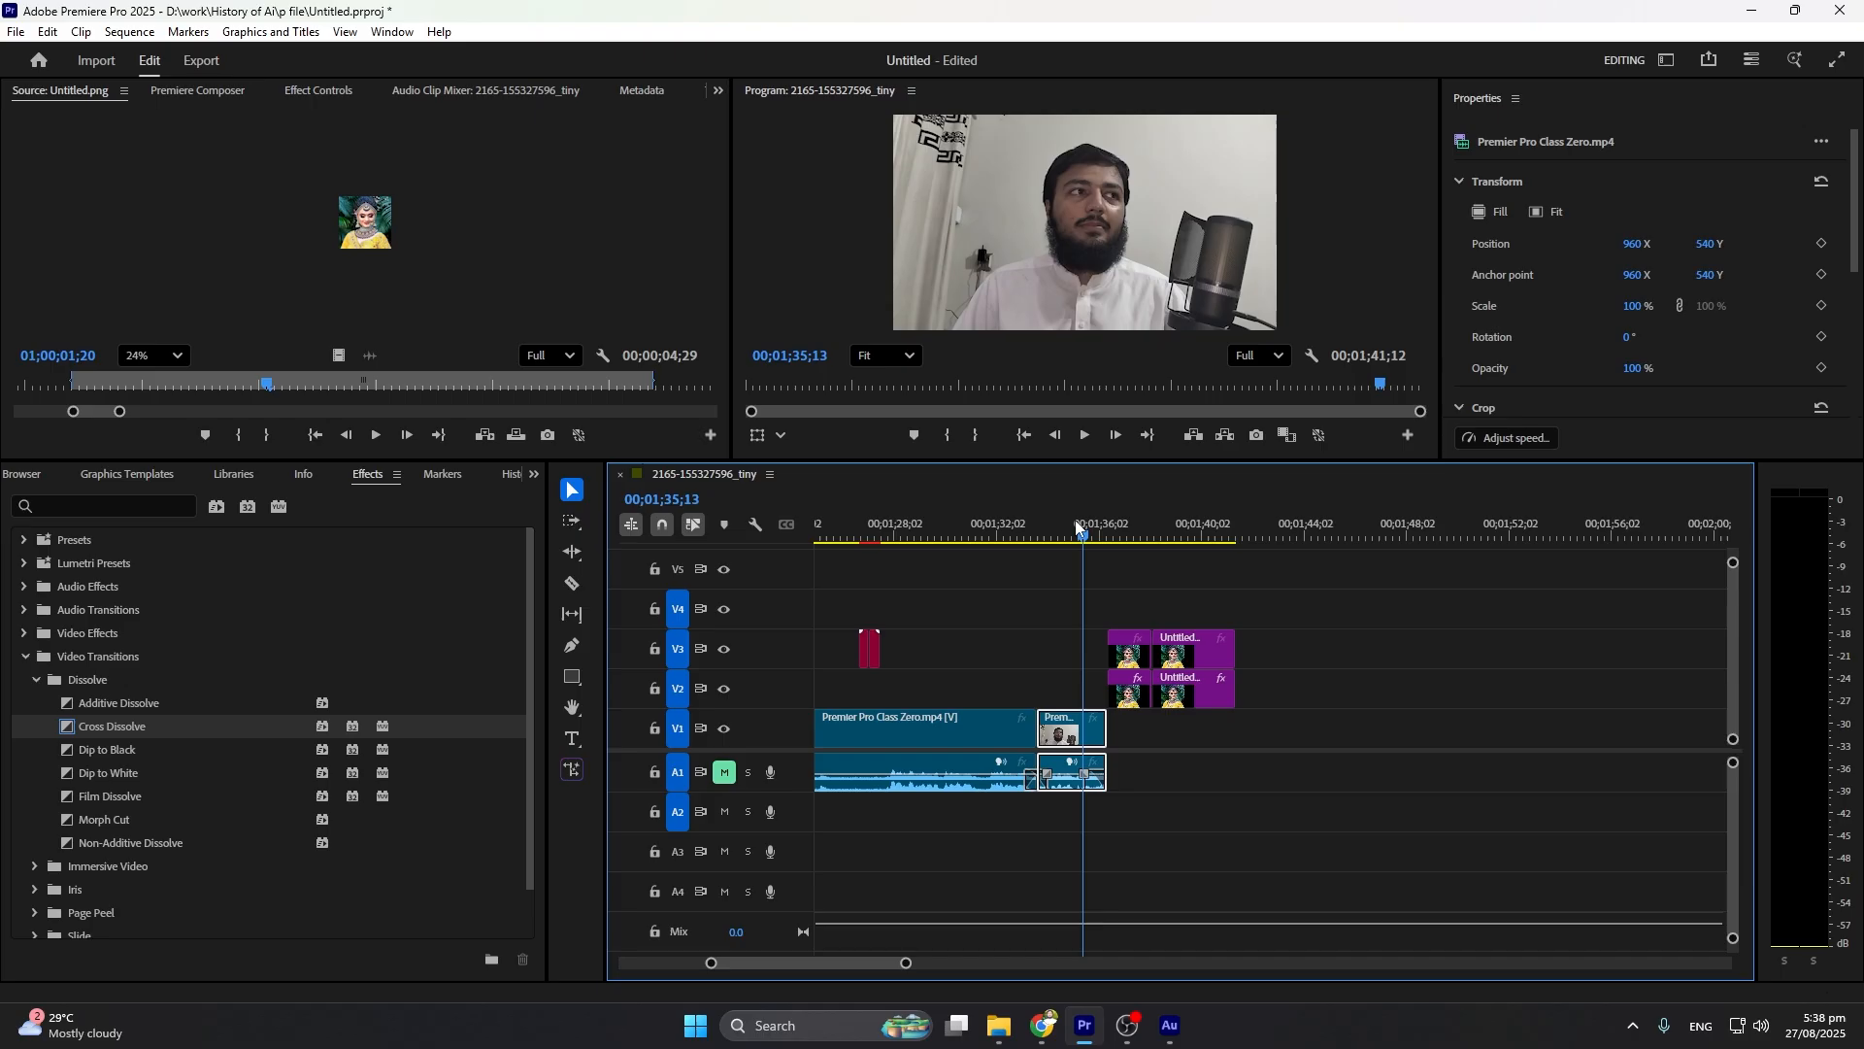
left_click(958, 532)
scroll(984, 653, "up", 5)
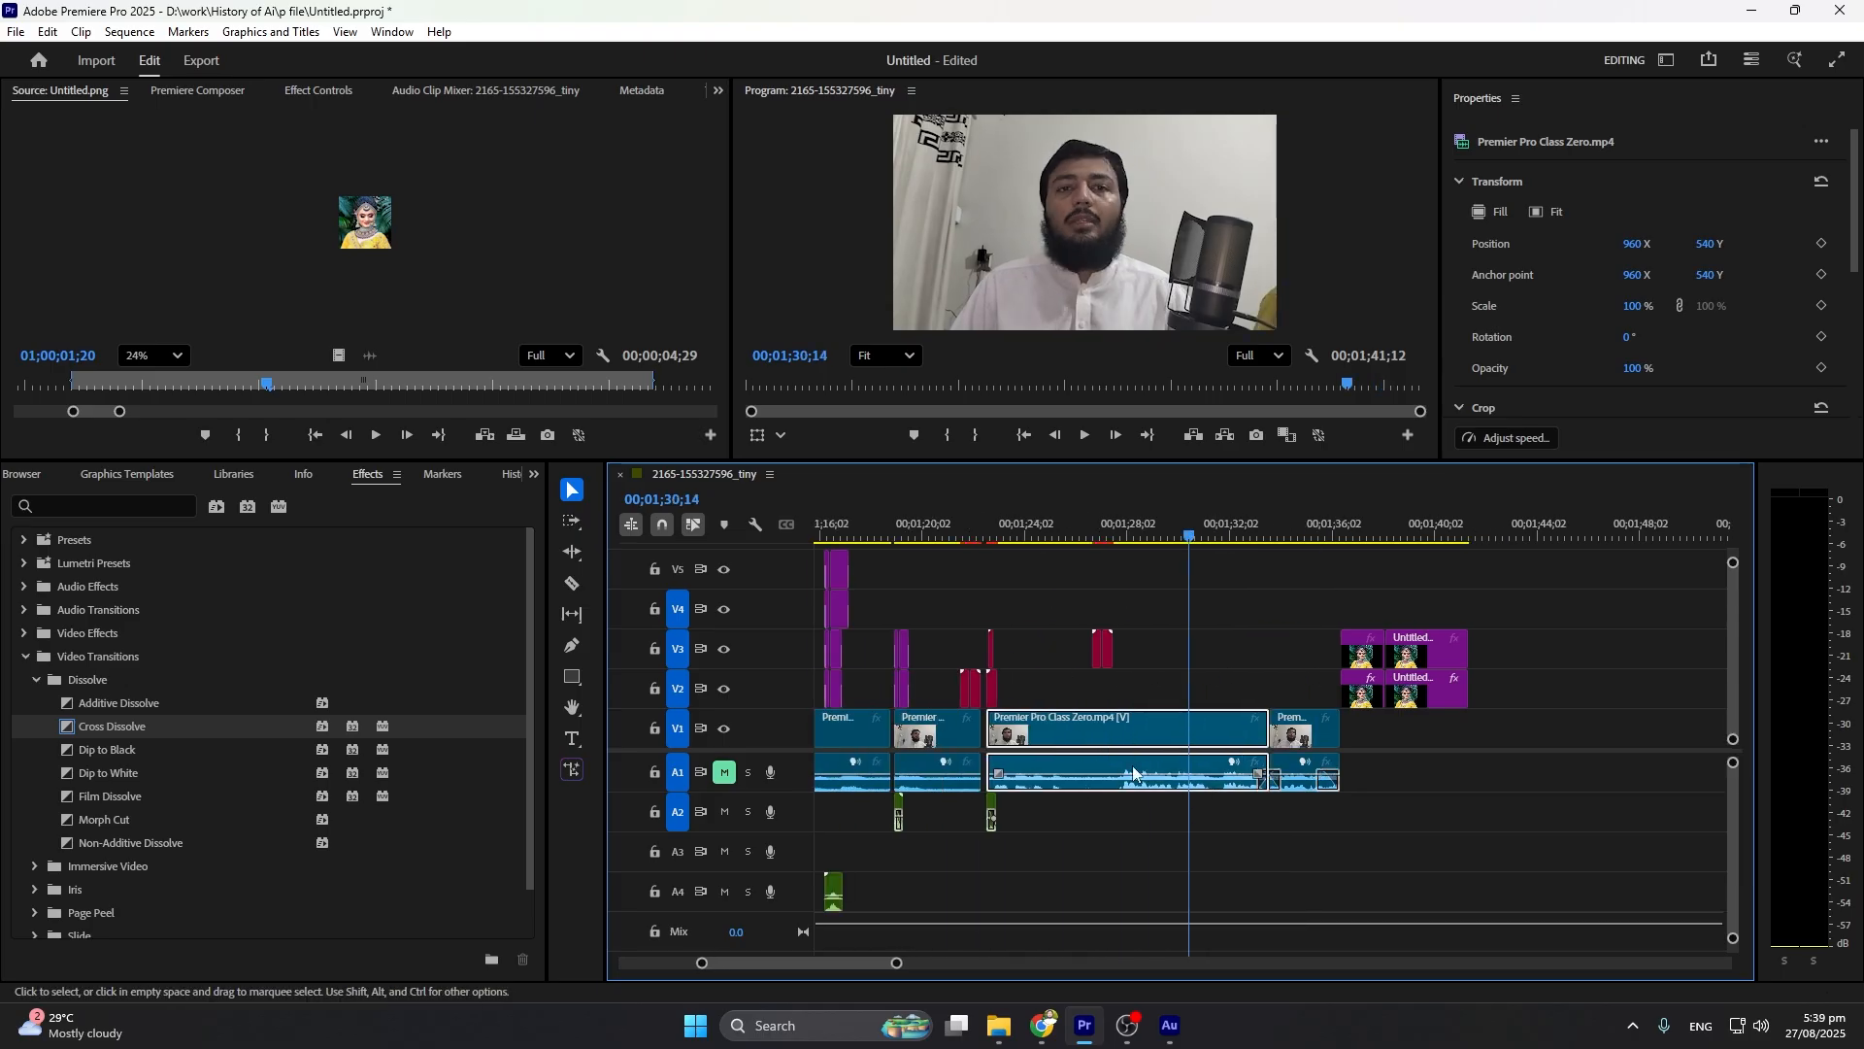
left_click(1105, 535)
left_click(1103, 648)
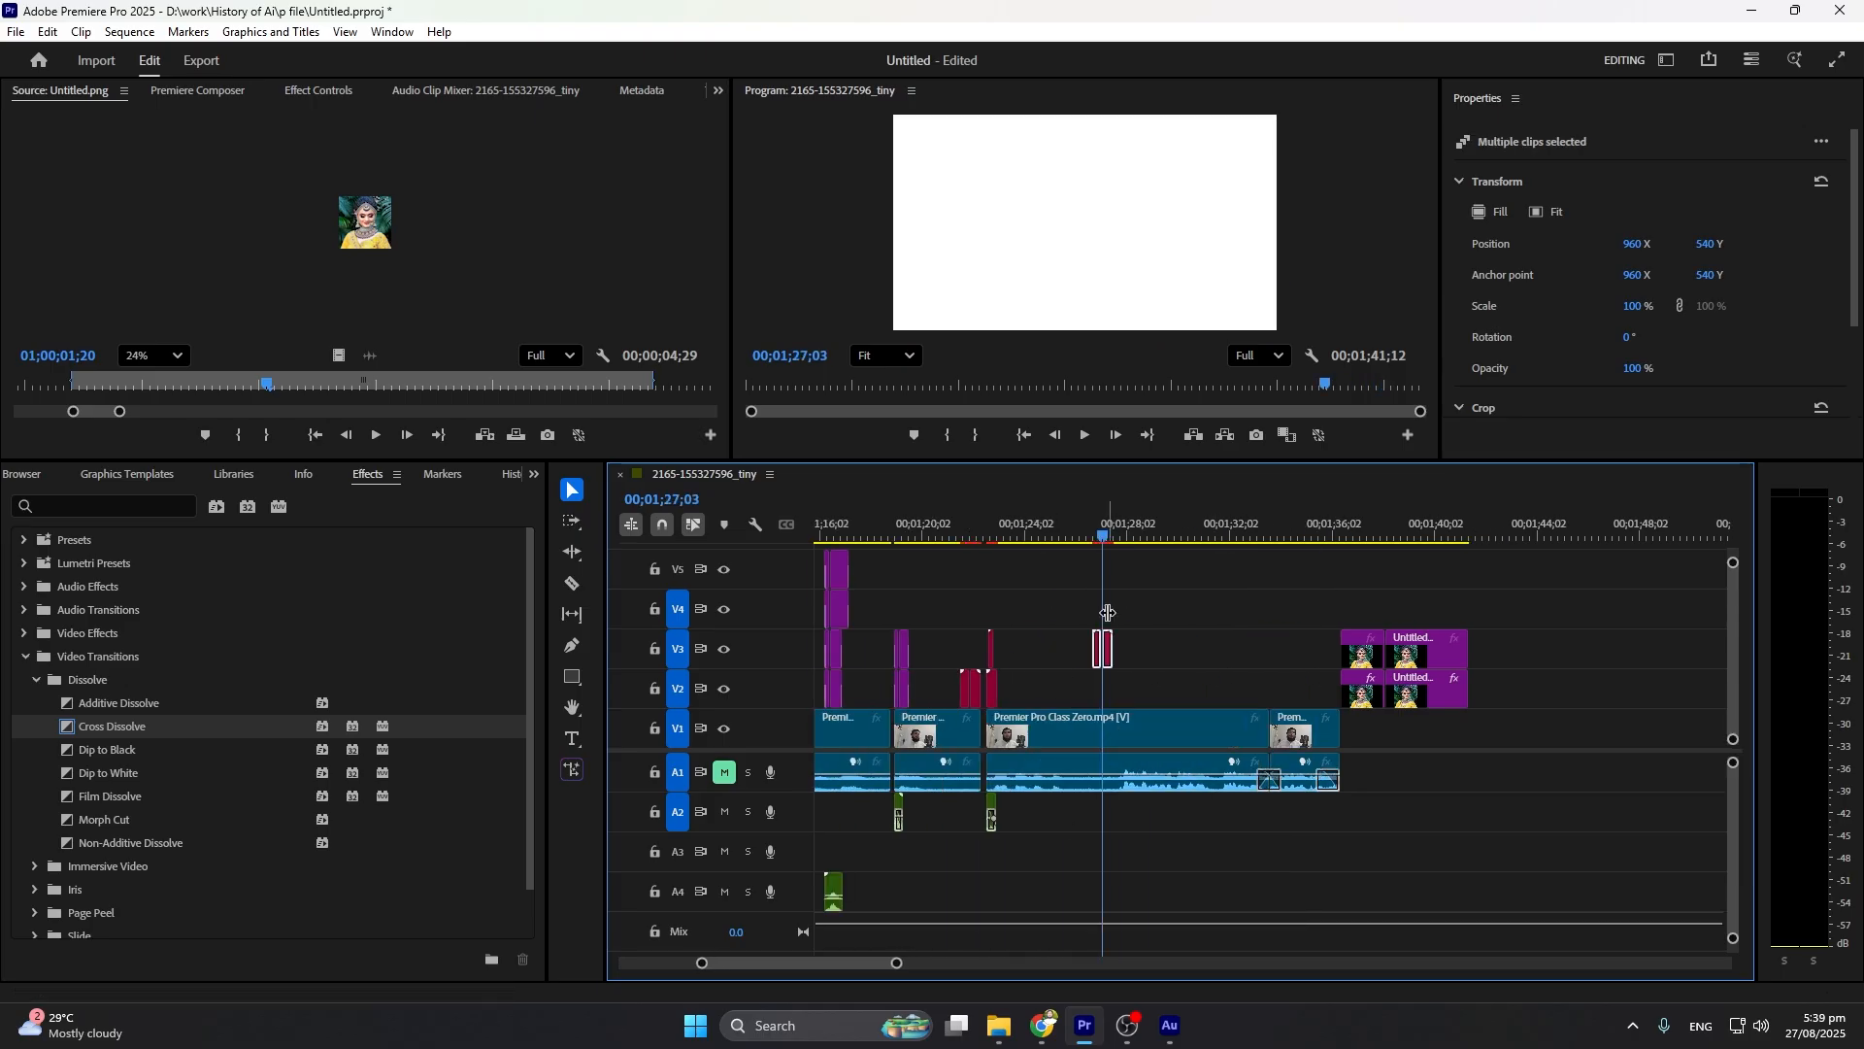
left_click(1043, 534)
left_click(1033, 730)
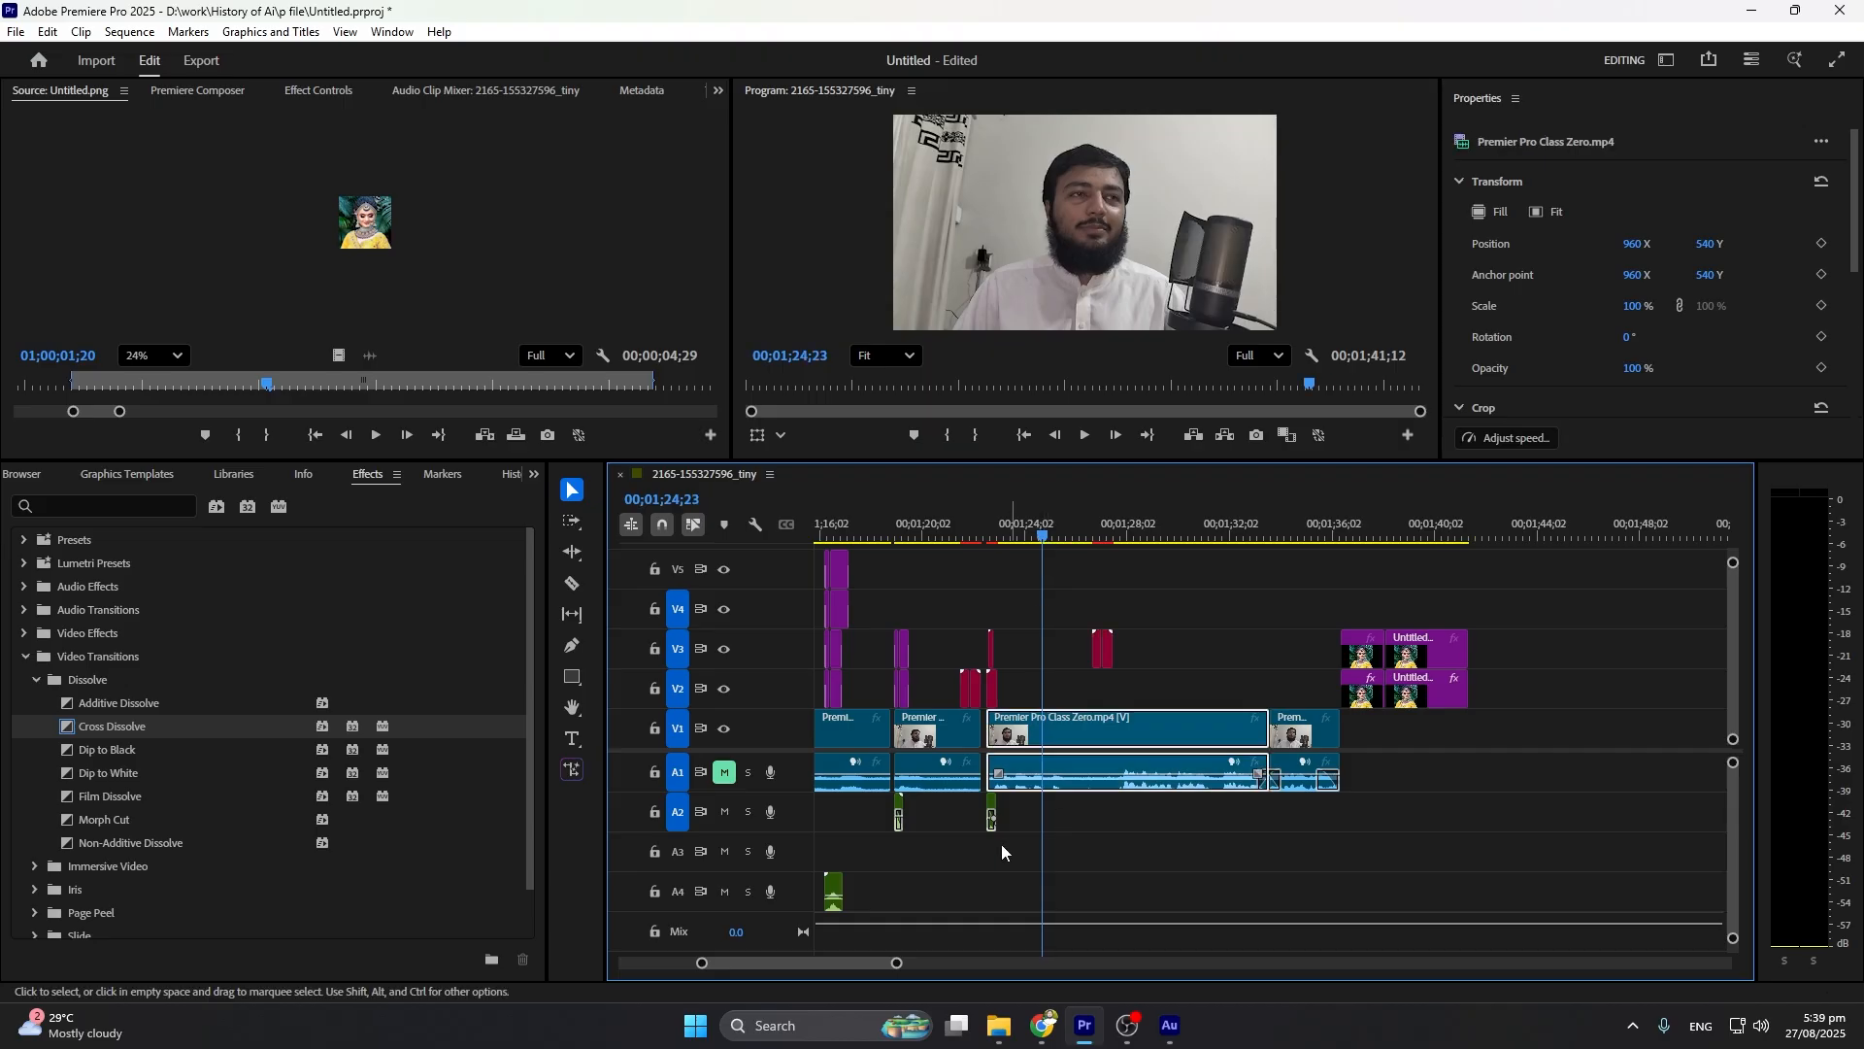
Turn off track targeting for V2, V3 and V4, and scrub across the V1 clips, leaving the playhead at 00;01;27;16
left_click(678, 648)
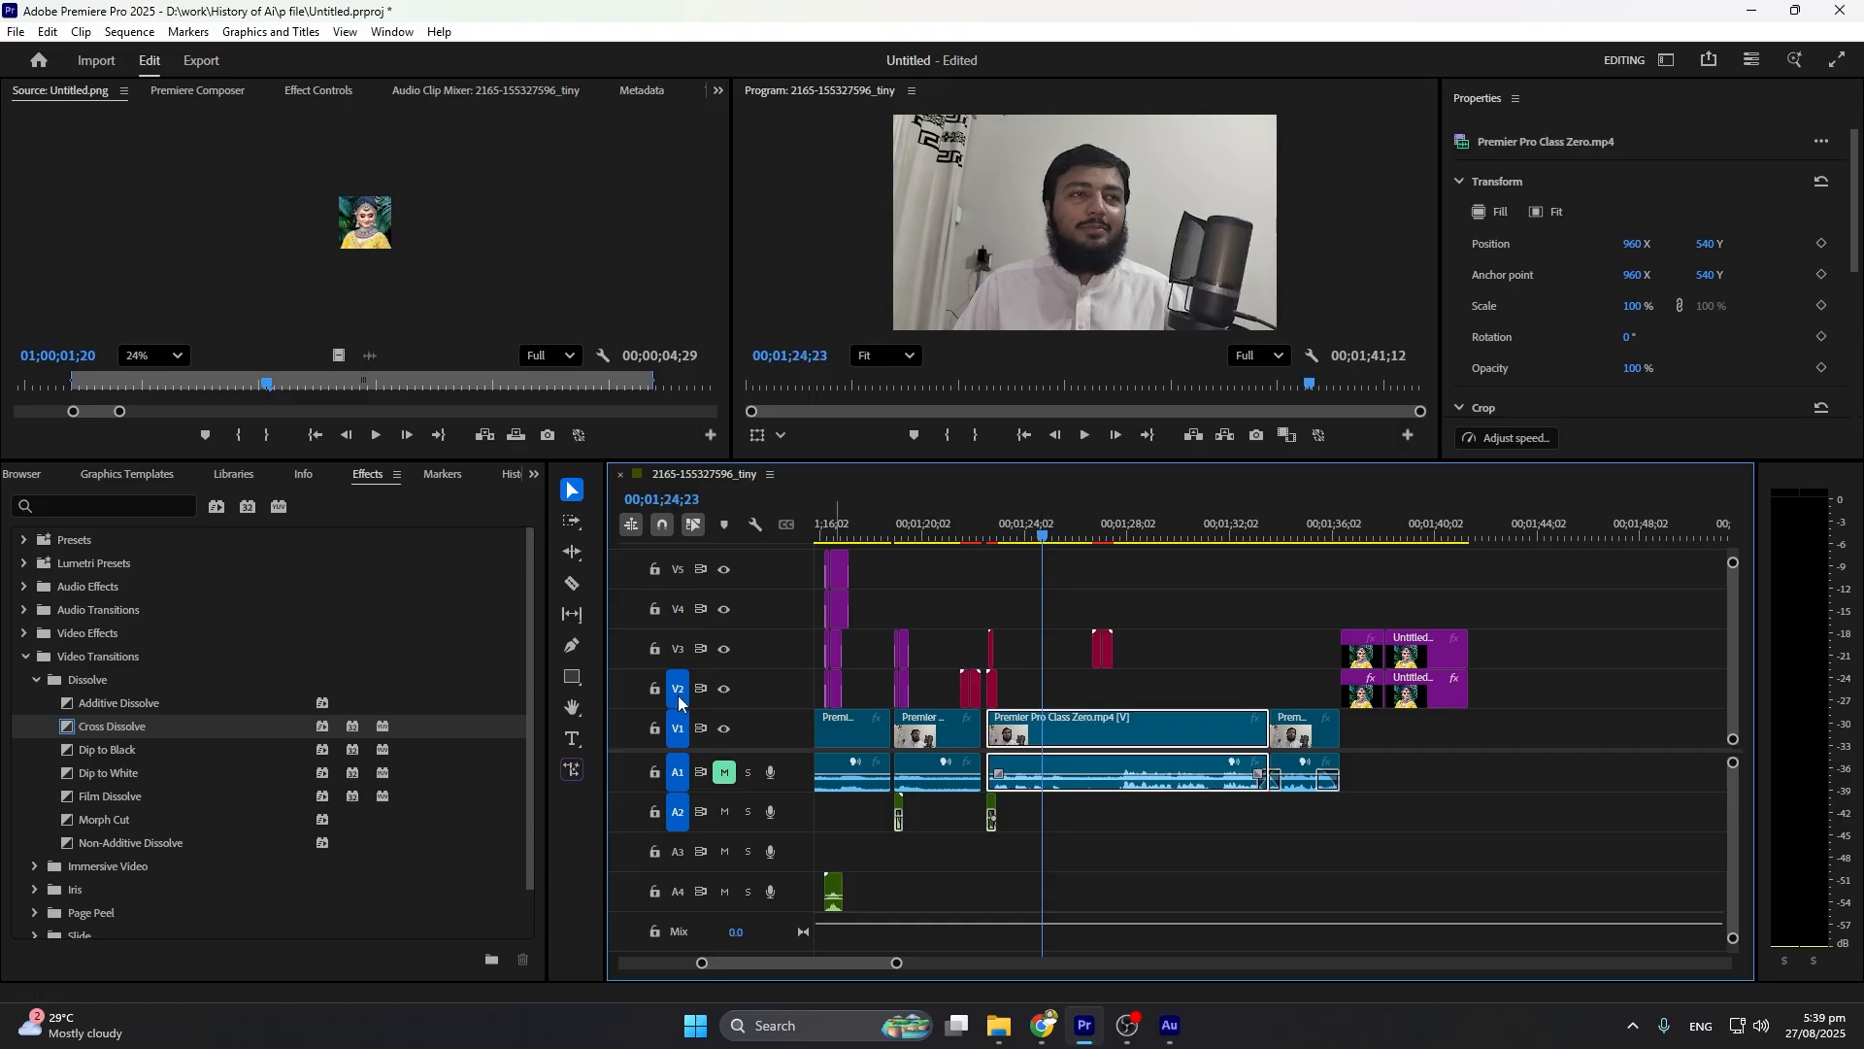
left_click(678, 689)
left_click(1175, 534)
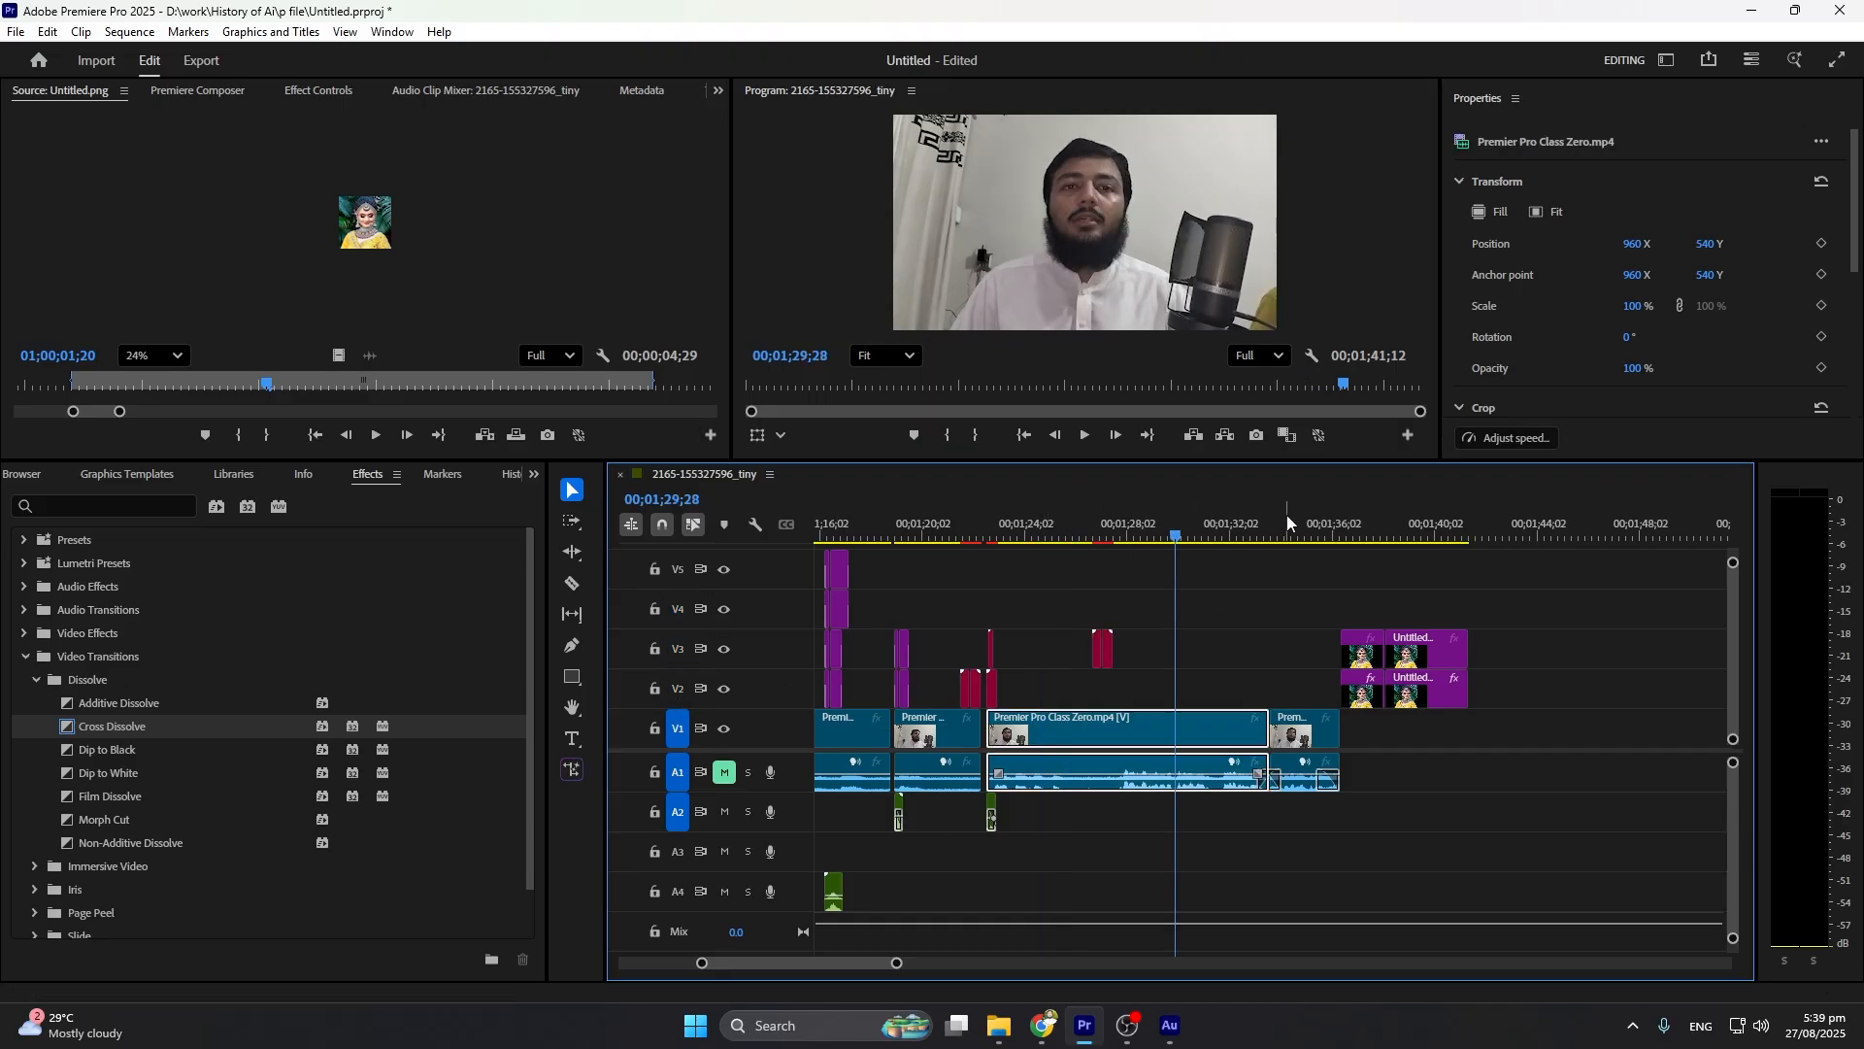
left_click(1056, 525)
scroll(1028, 602, "up", 3)
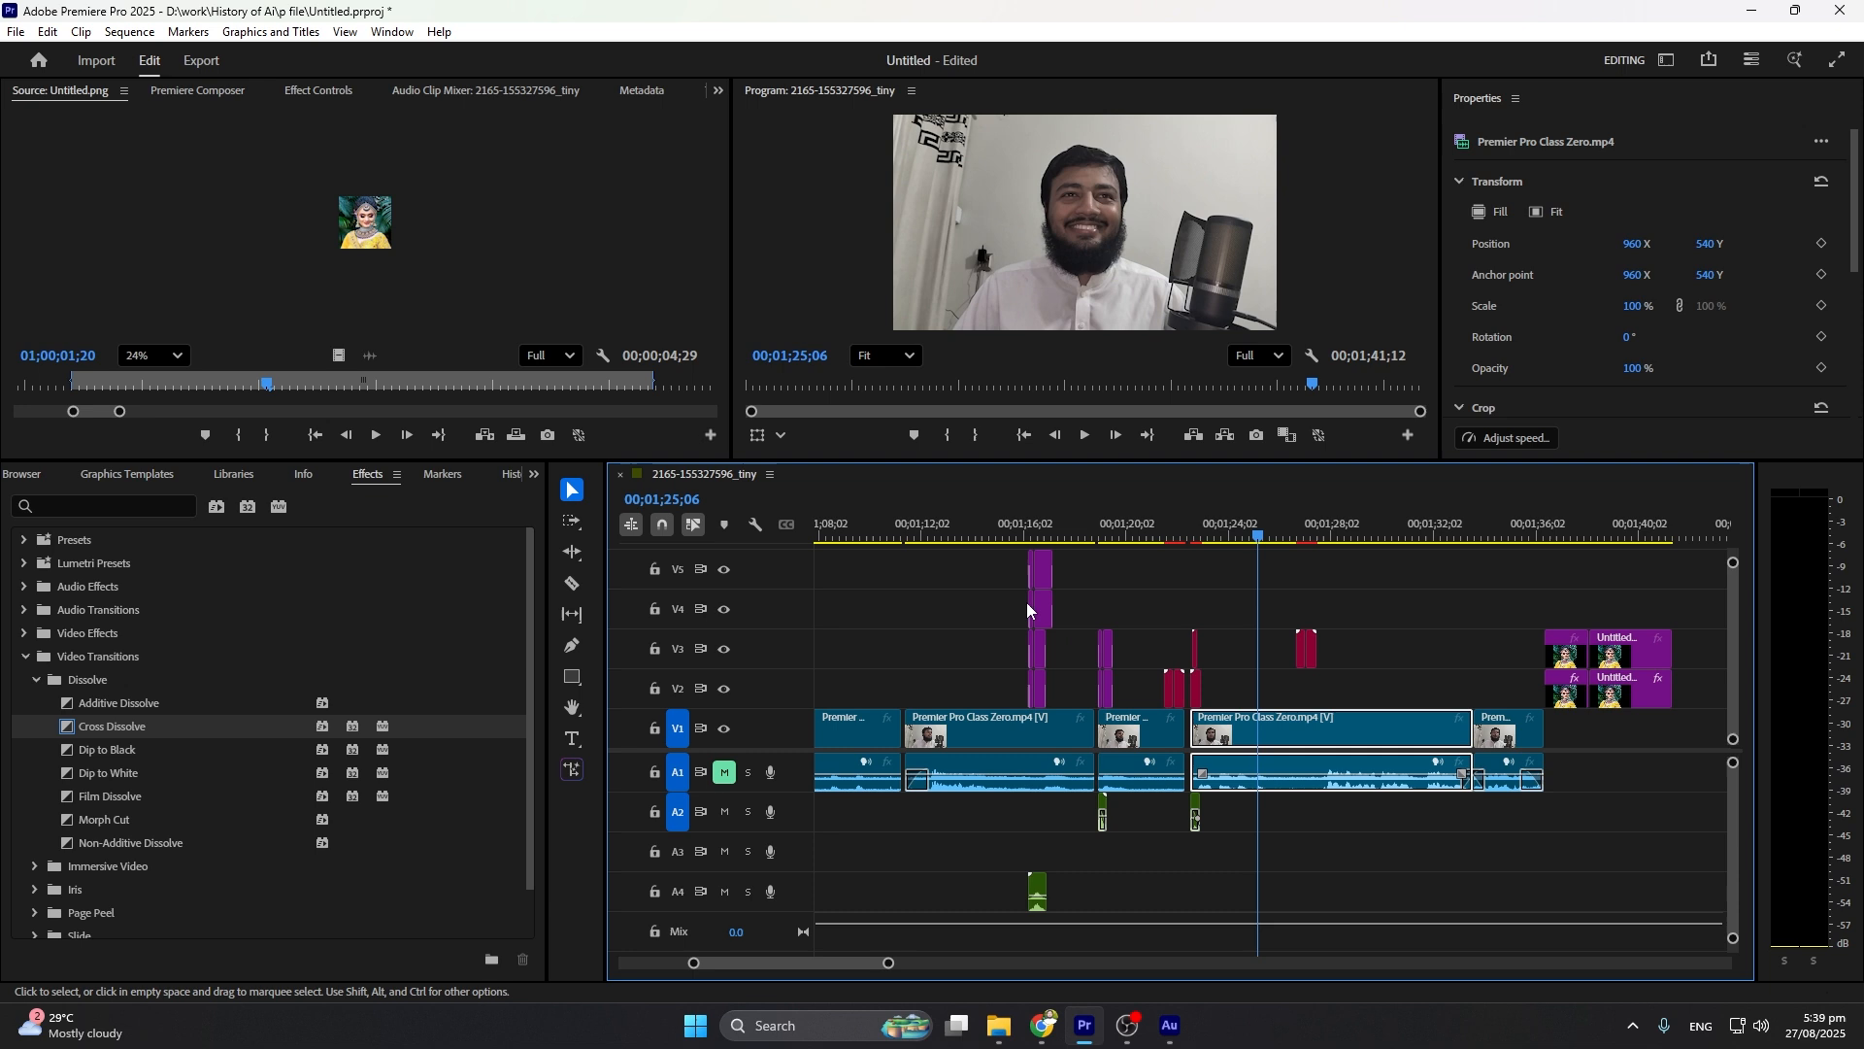
left_click(1045, 509)
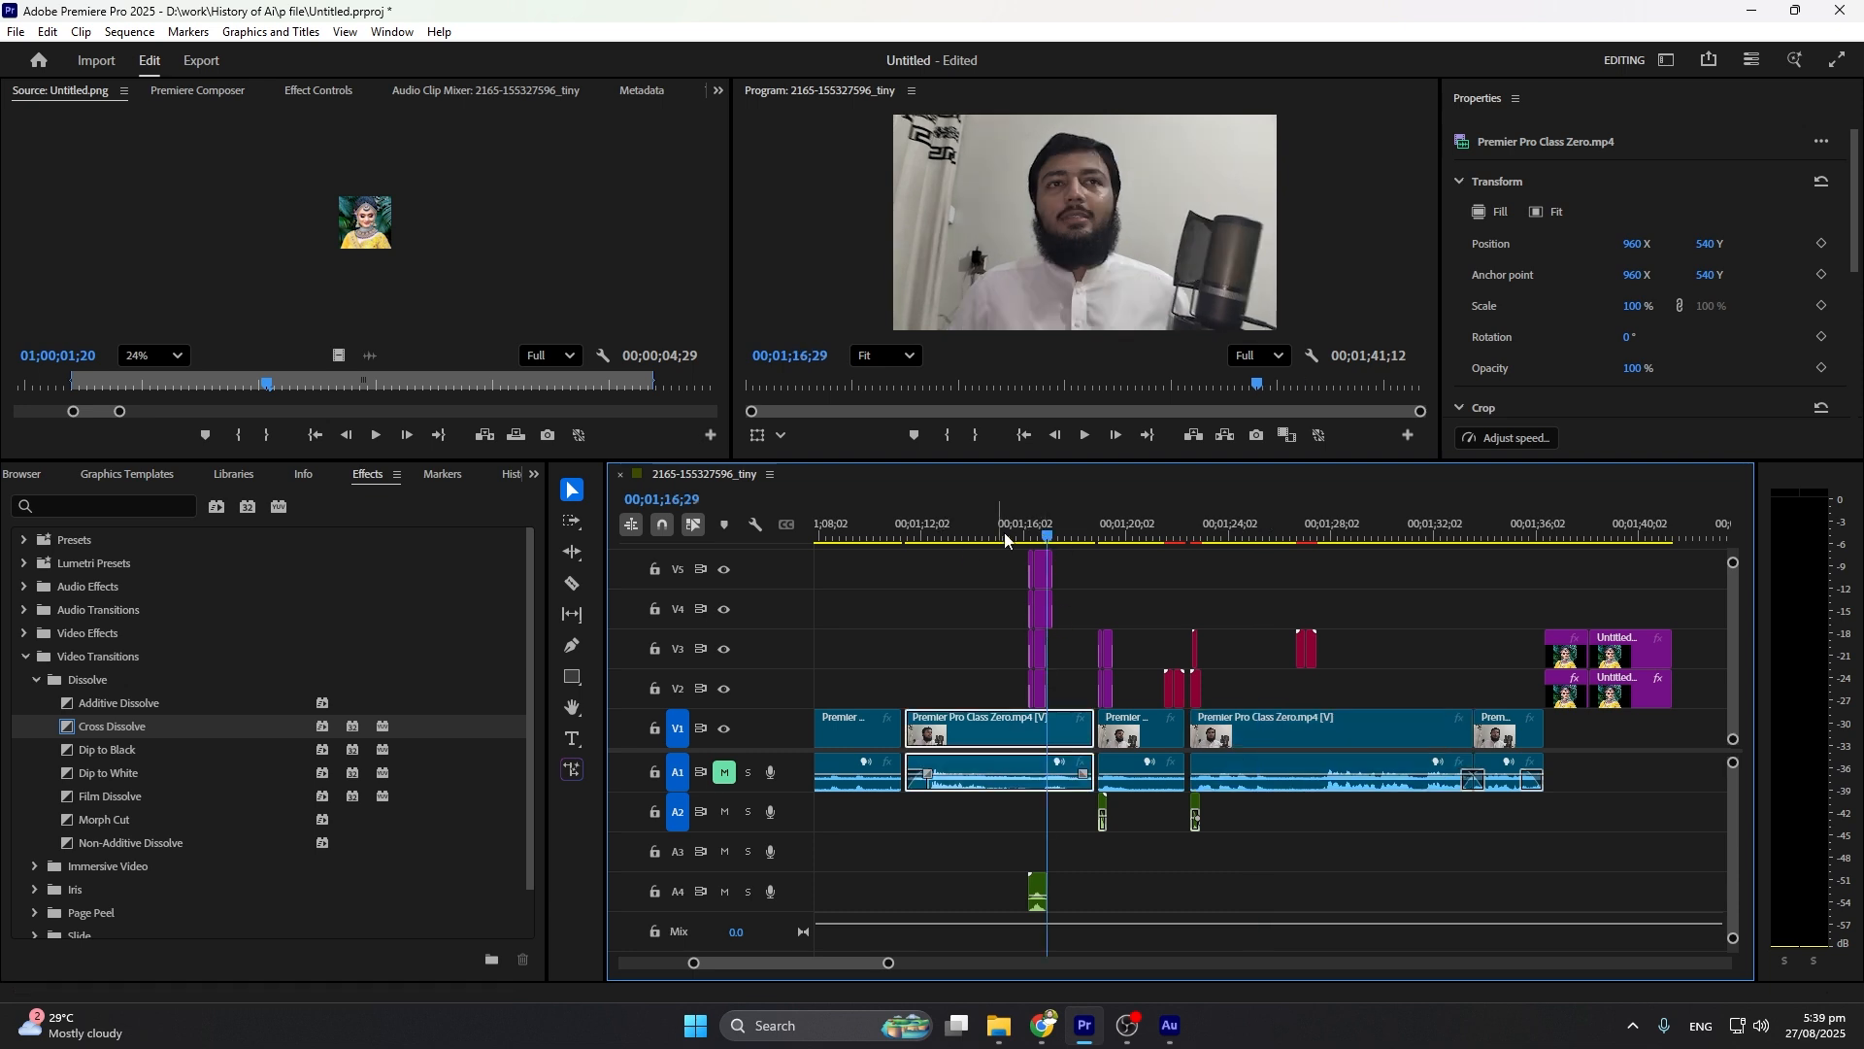
left_click_drag(1049, 540, 1297, 539)
key("space")
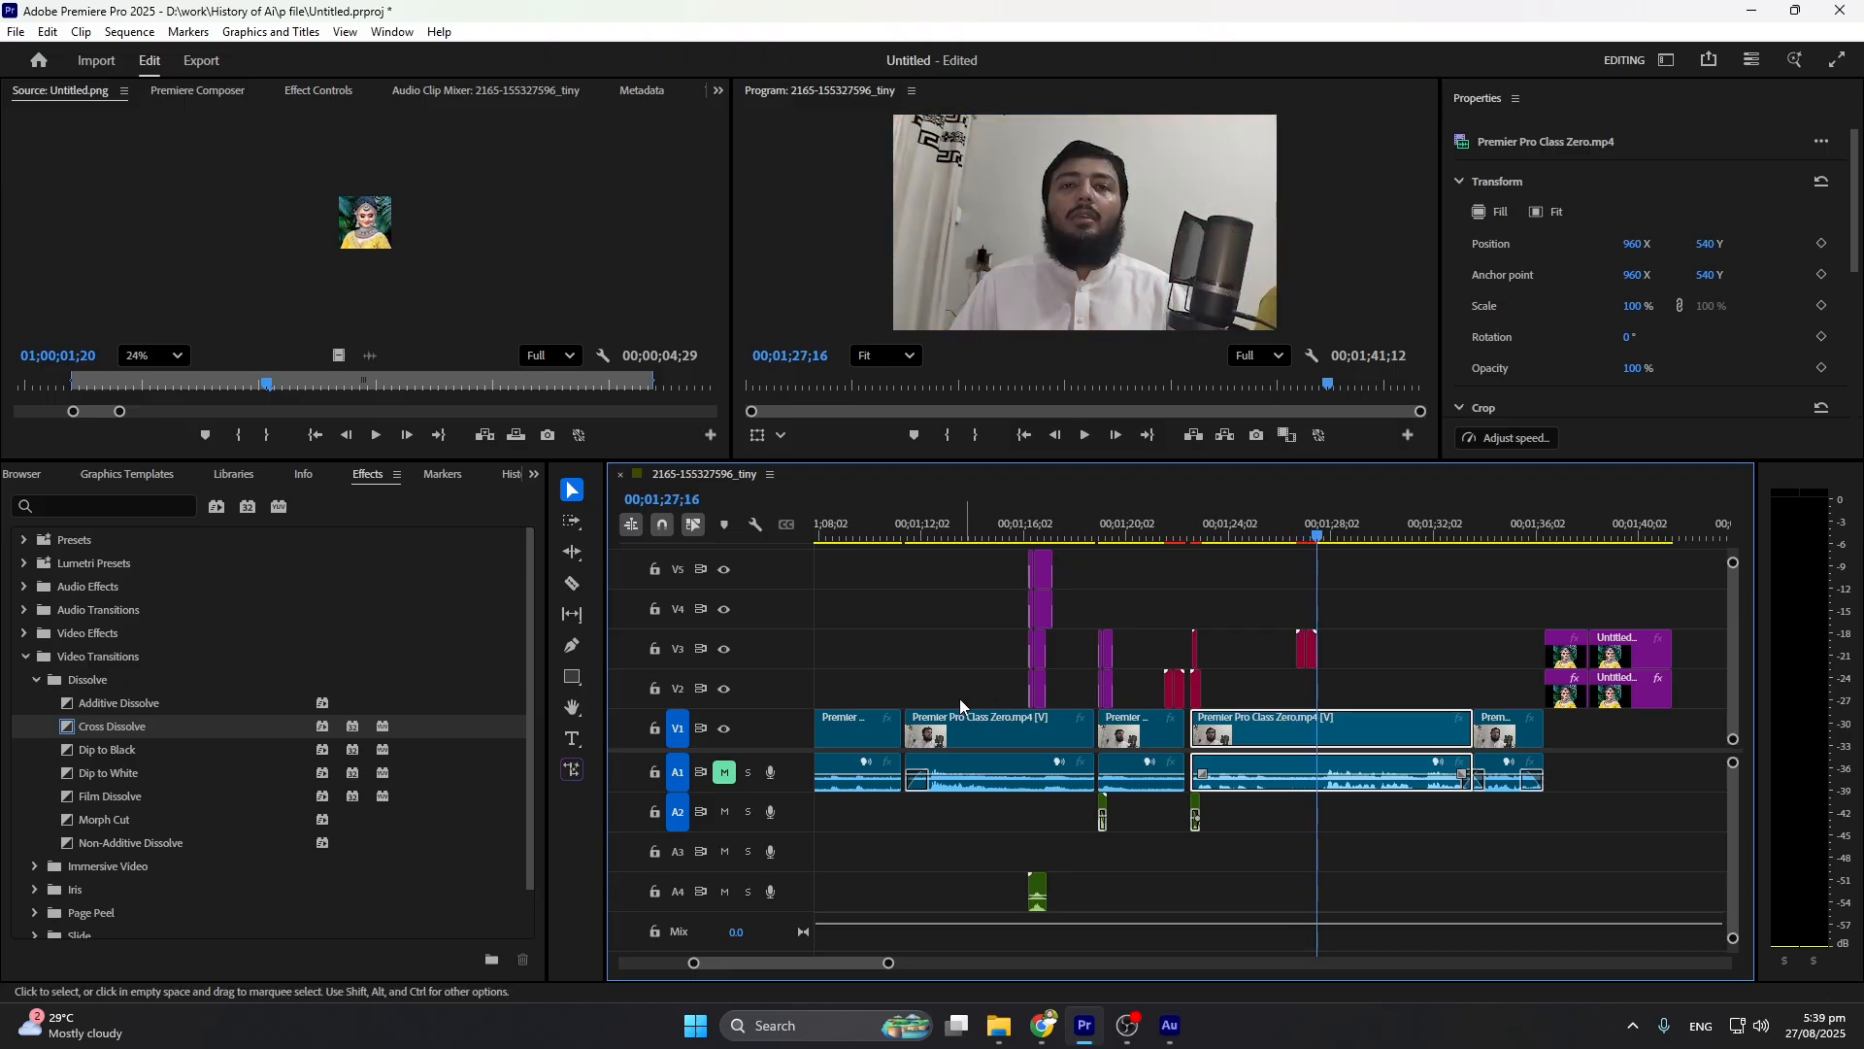
Select the Premier Pro Class Zero.mp4 clip that ends before 00;01;12;02 on V1 and display its Effect Controls
left_click(859, 766)
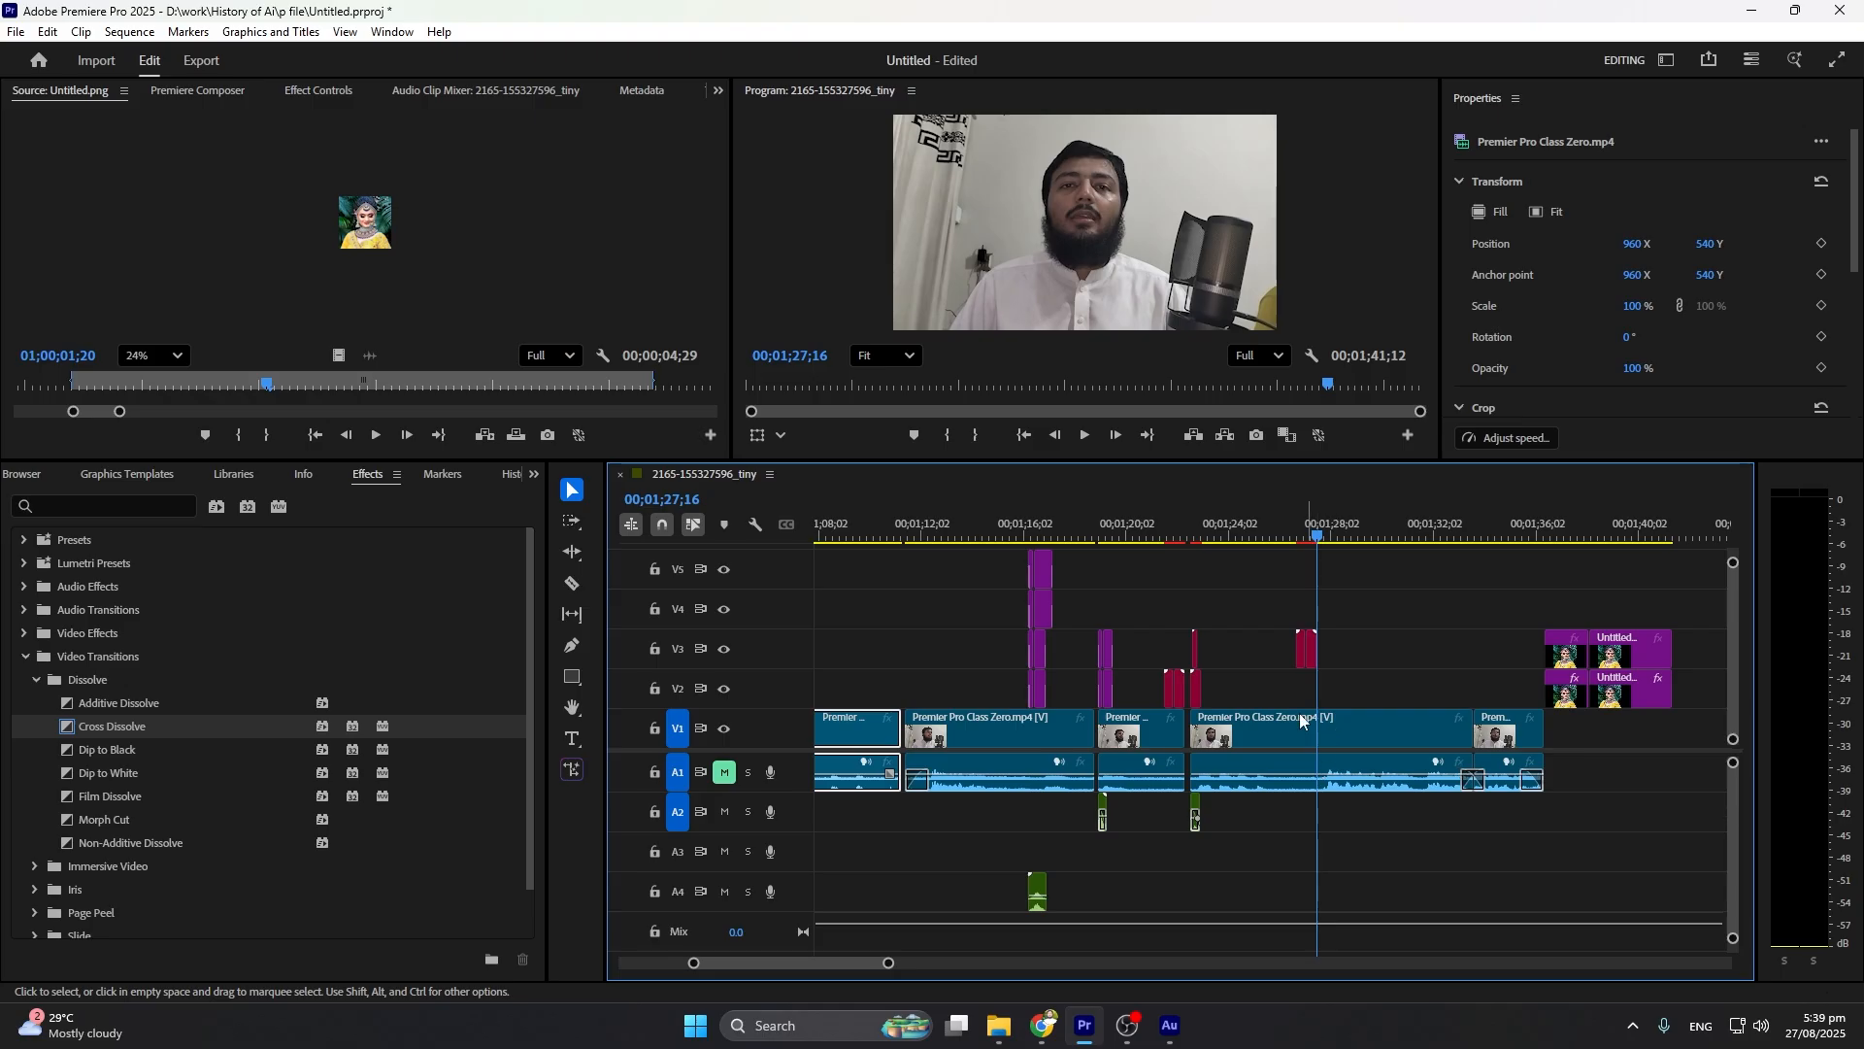
left_click(324, 90)
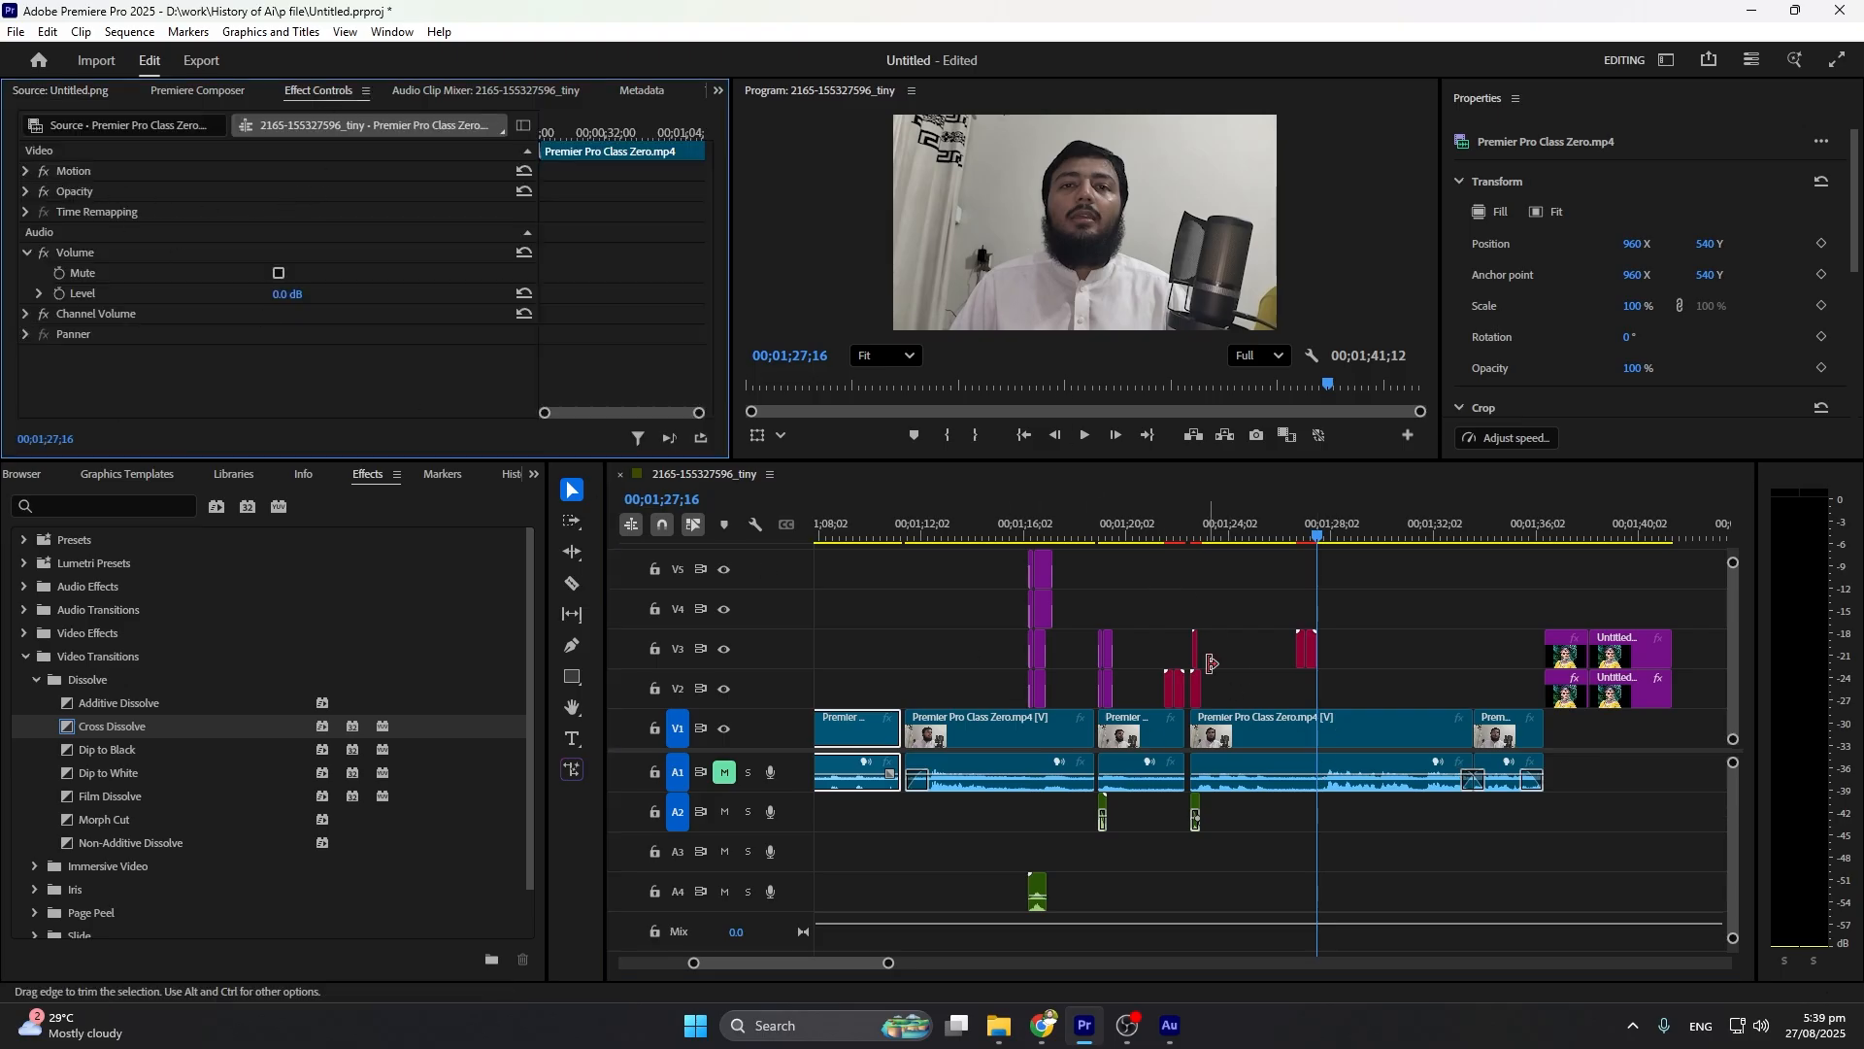
scroll(922, 774, "up", 3)
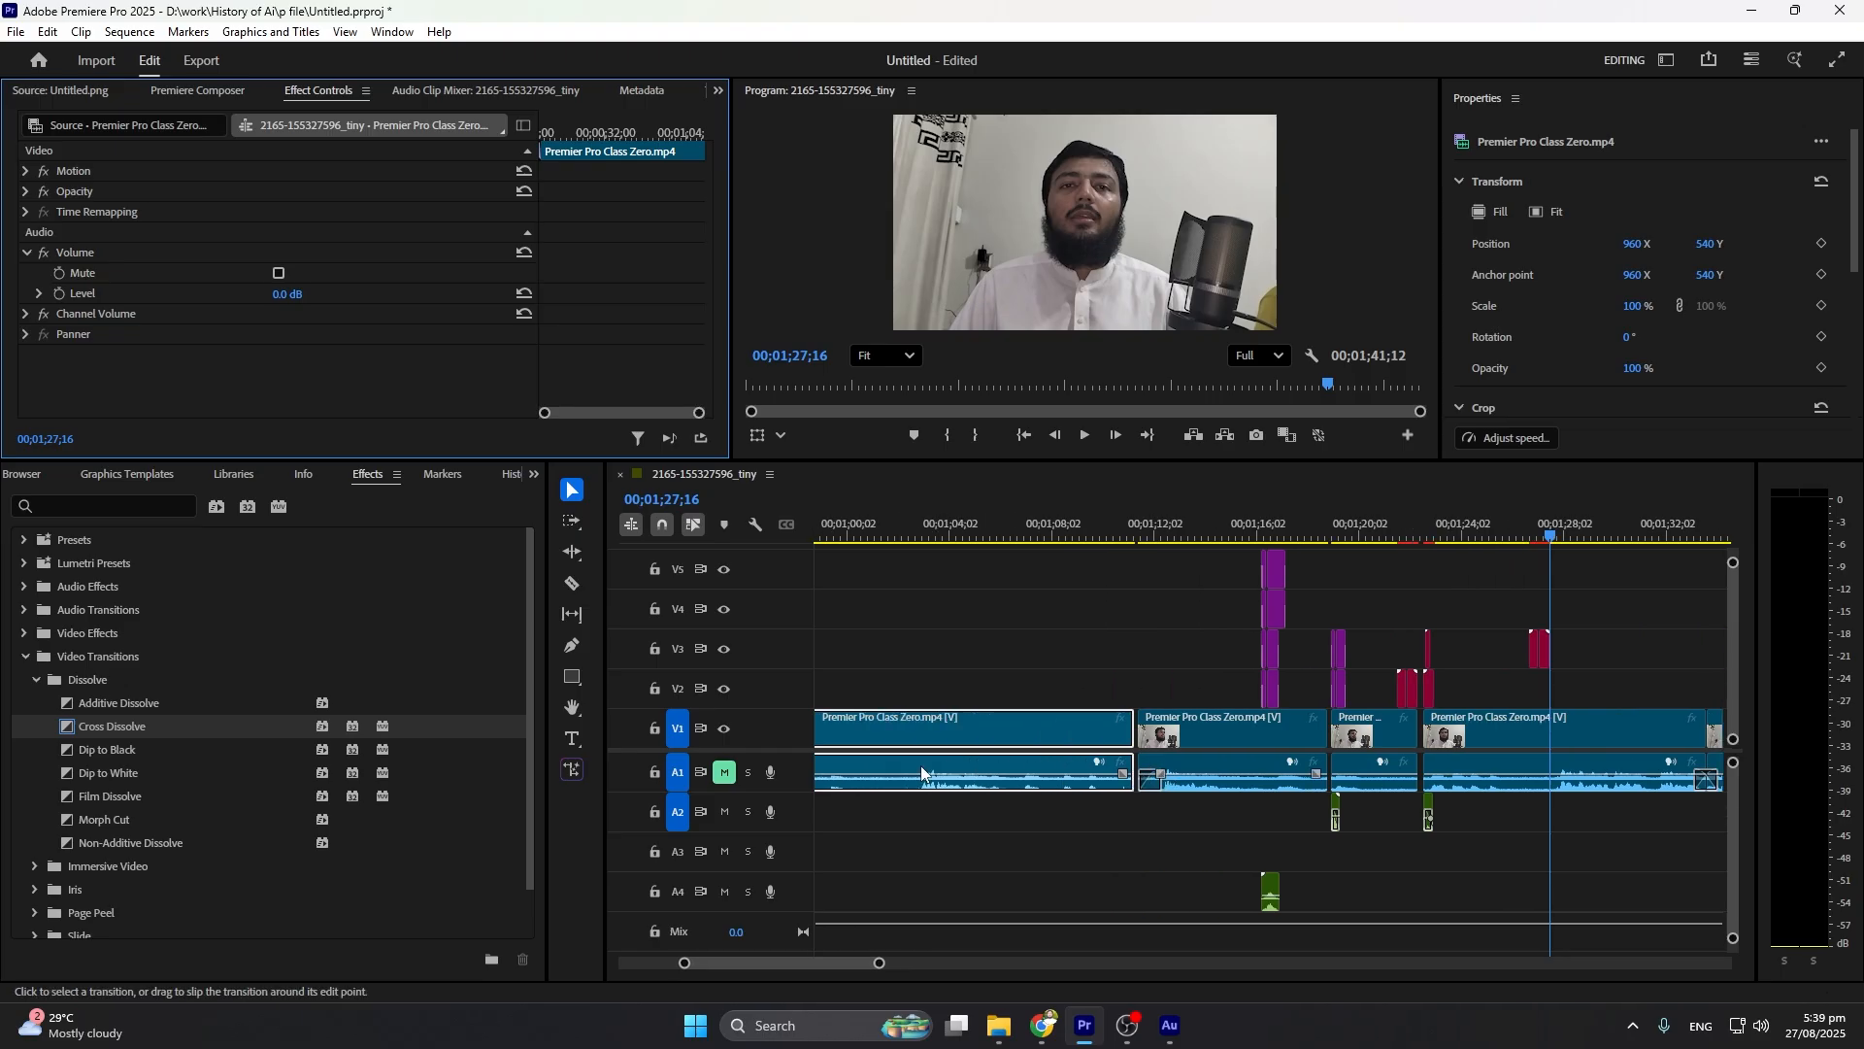
scroll(837, 825, "down", 3)
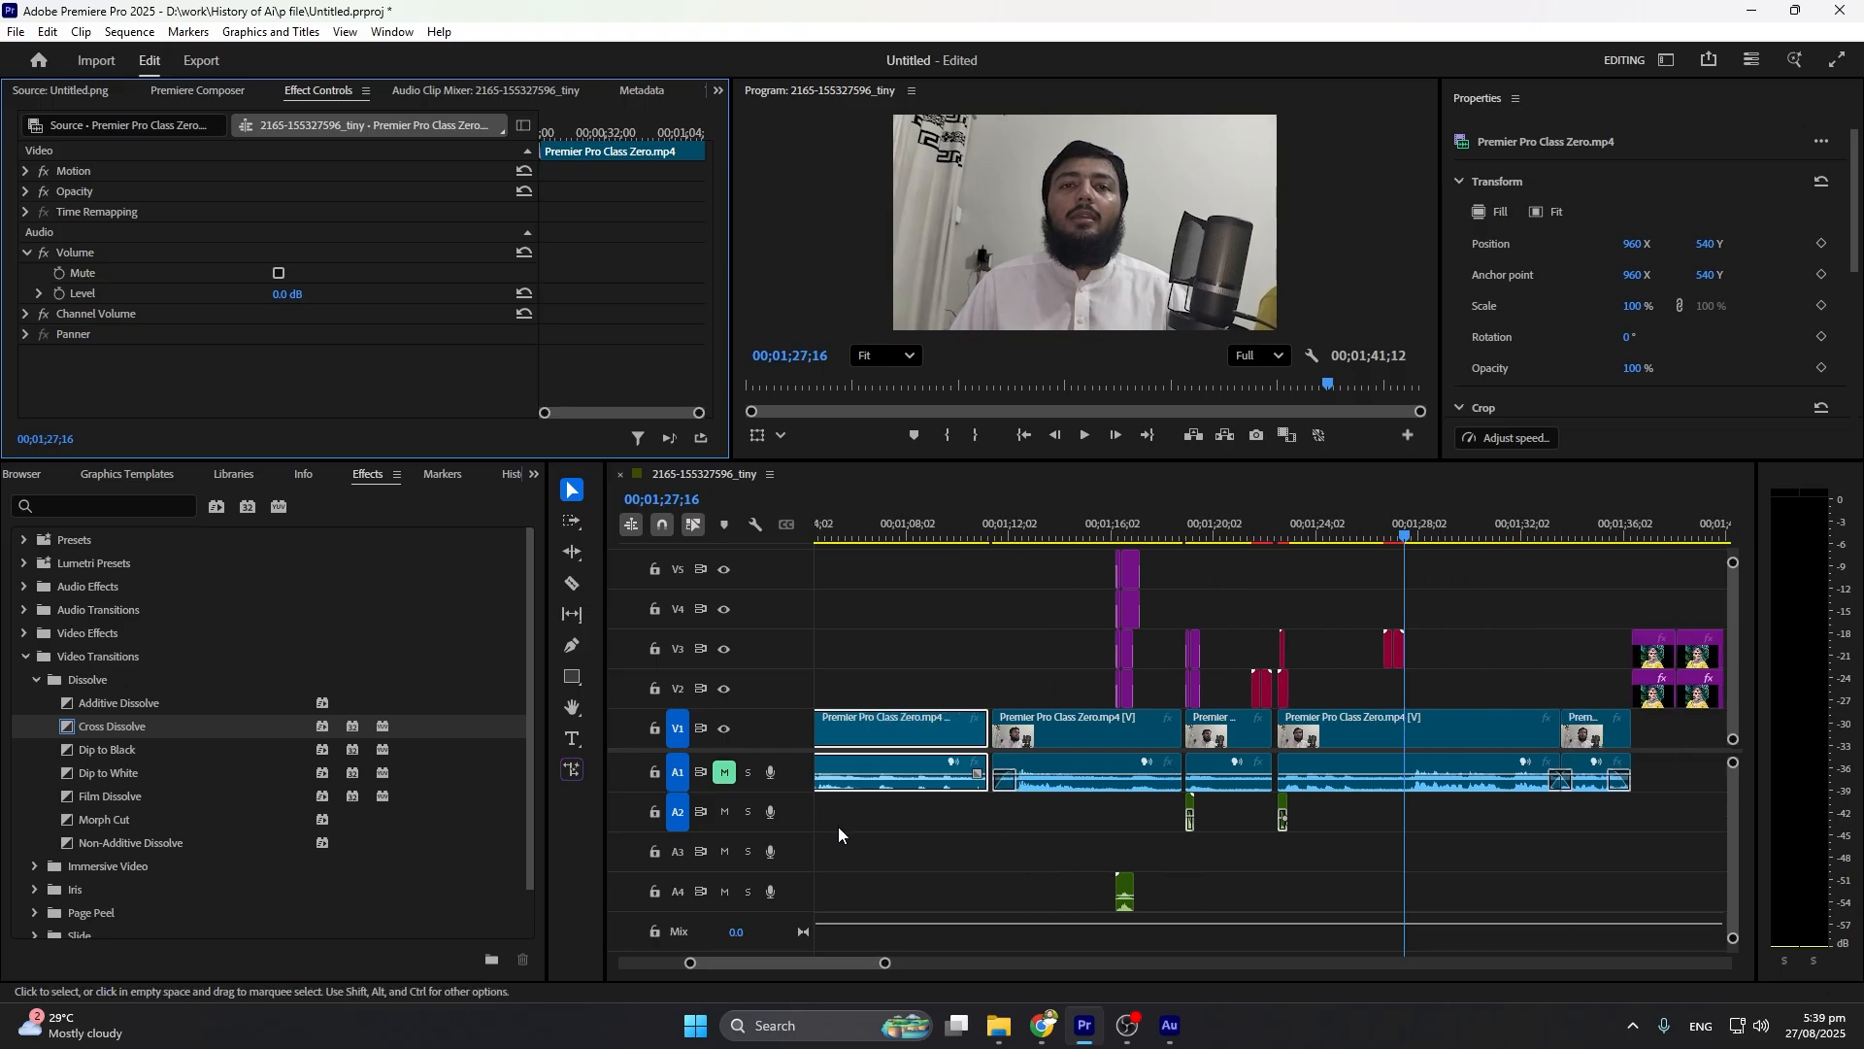
scroll(936, 832, "up", 3)
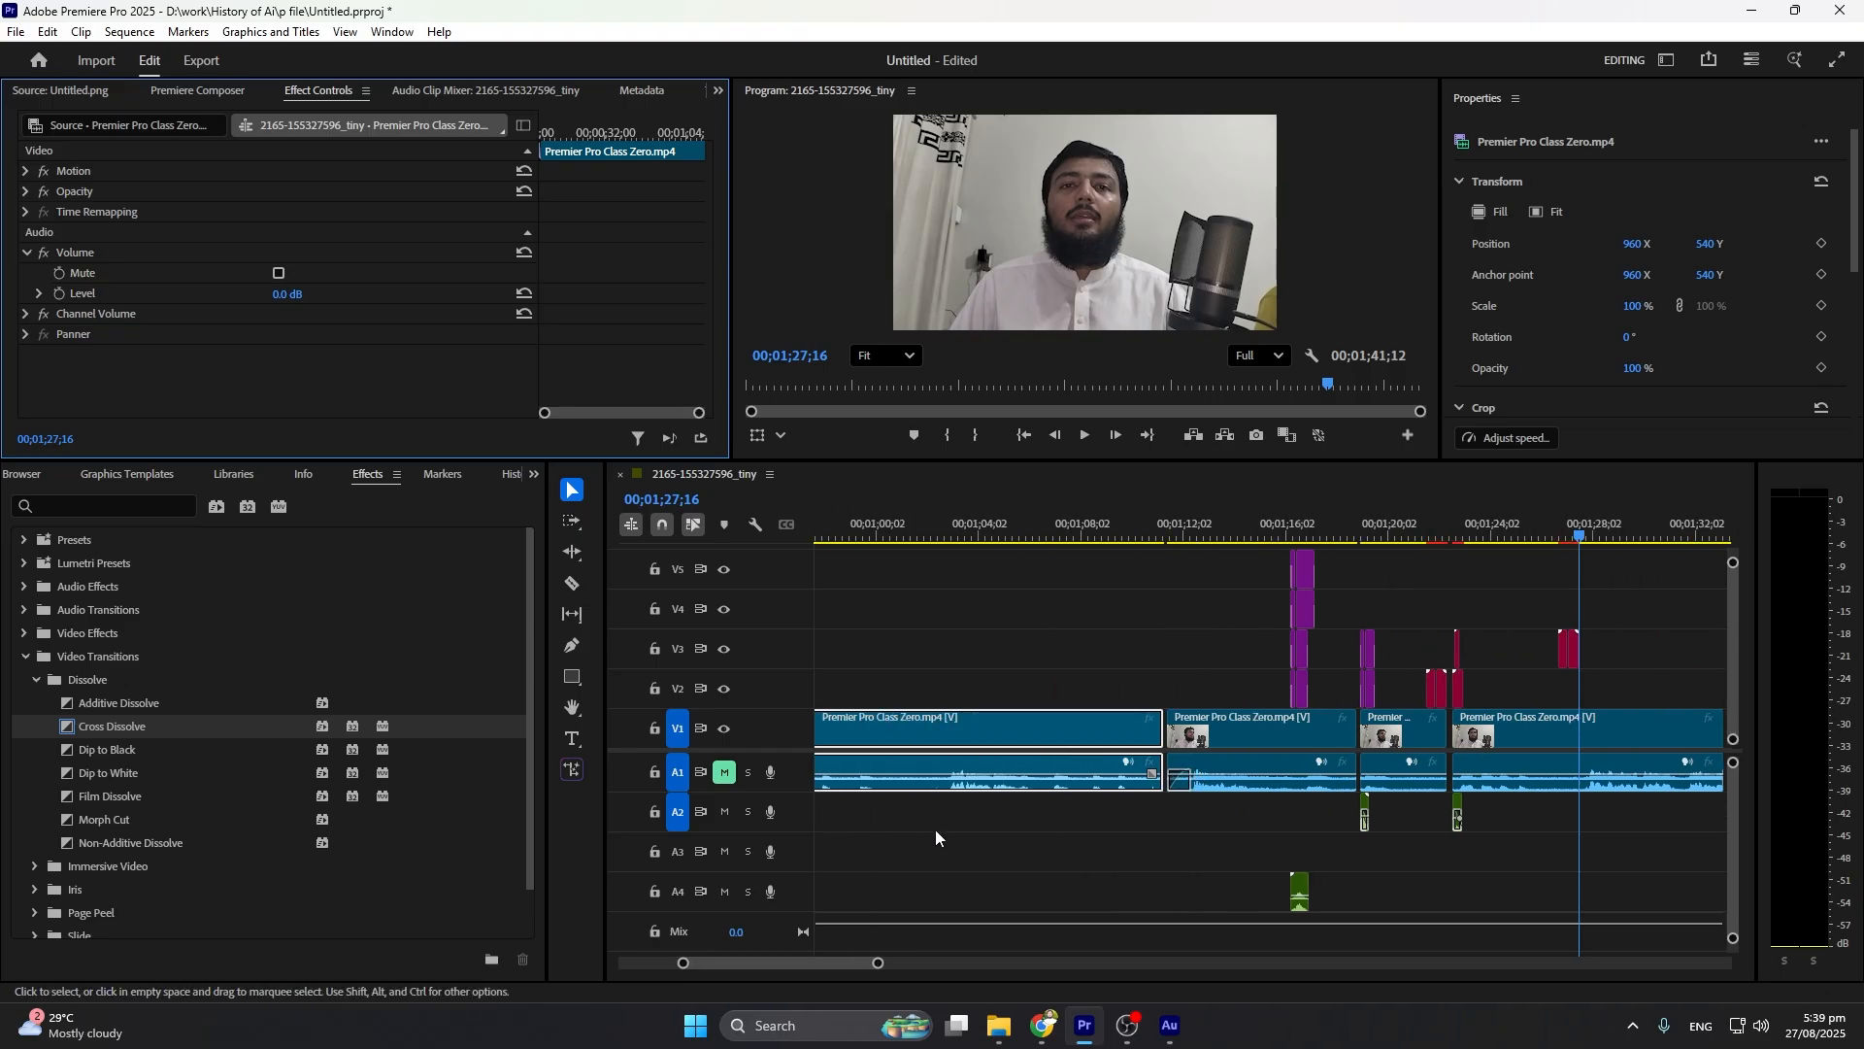
scroll(925, 829, "down", 6)
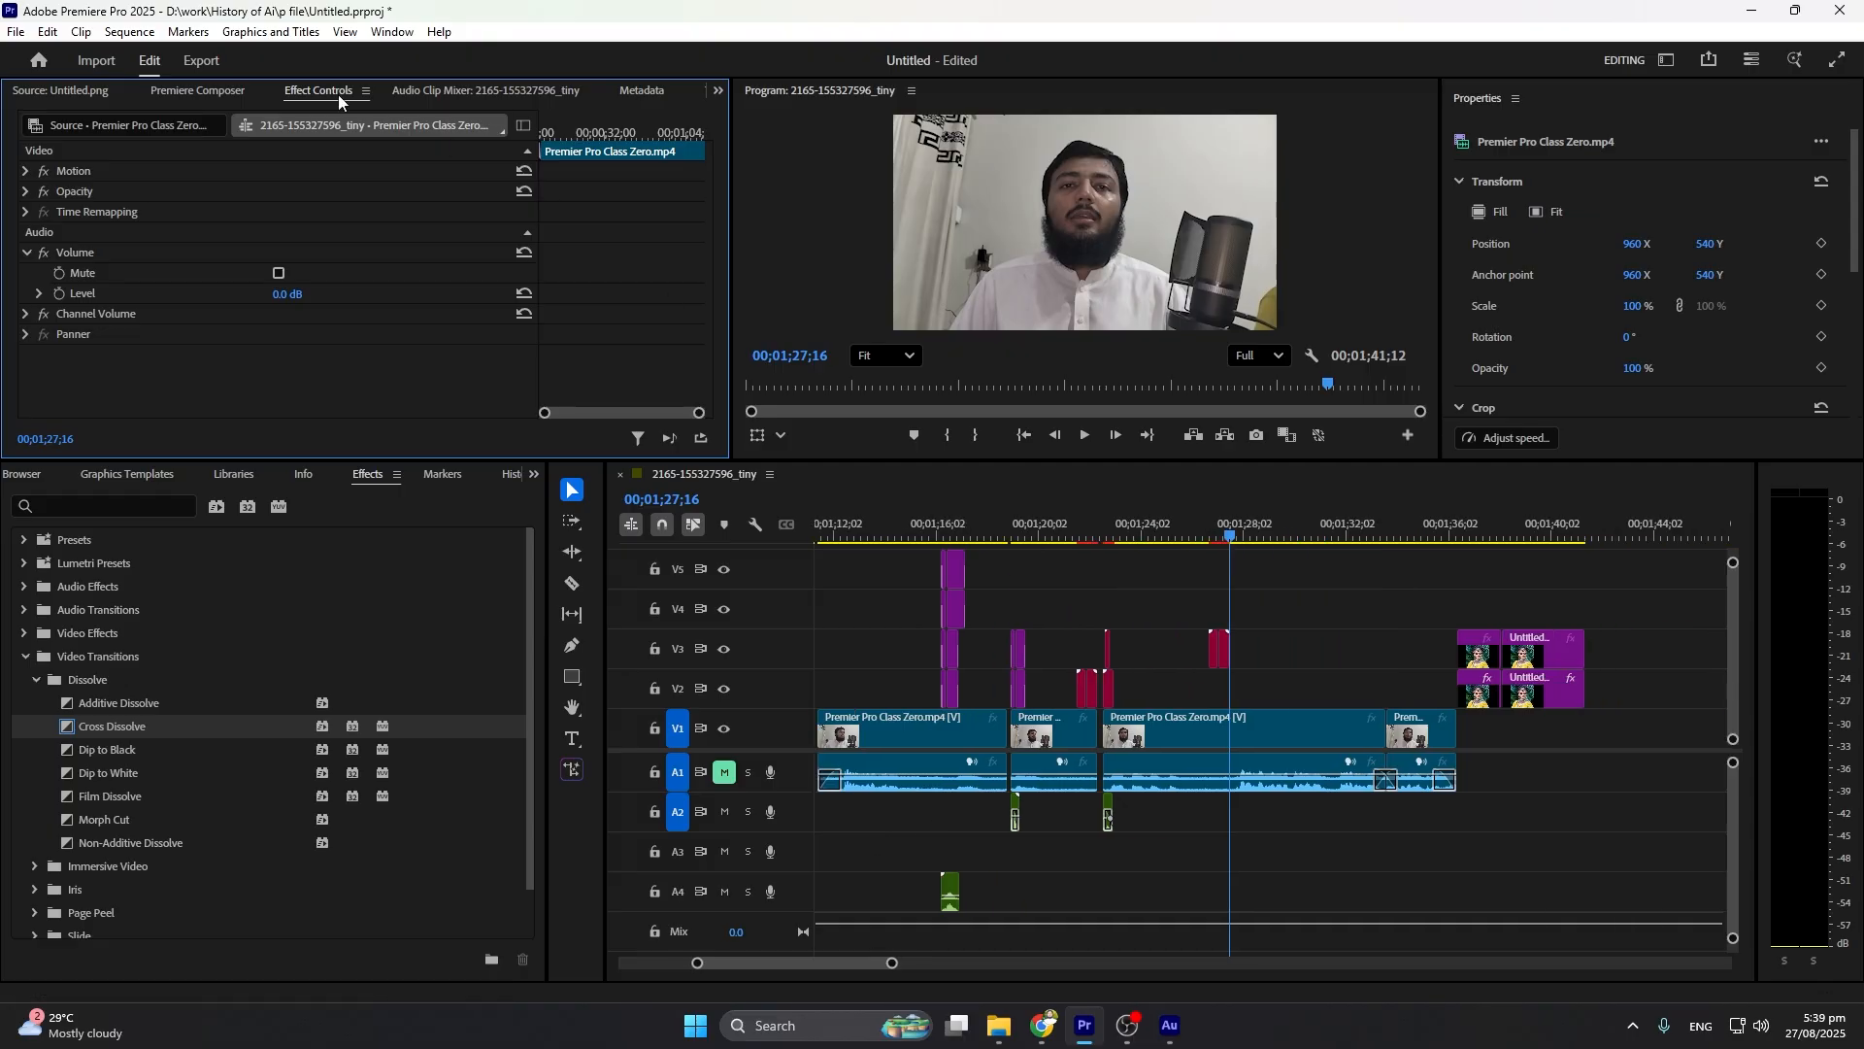
Select the Premier Pro Class Zero.mp4 clip under the playhead and turn on Show Through Edits
left_click(120, 33)
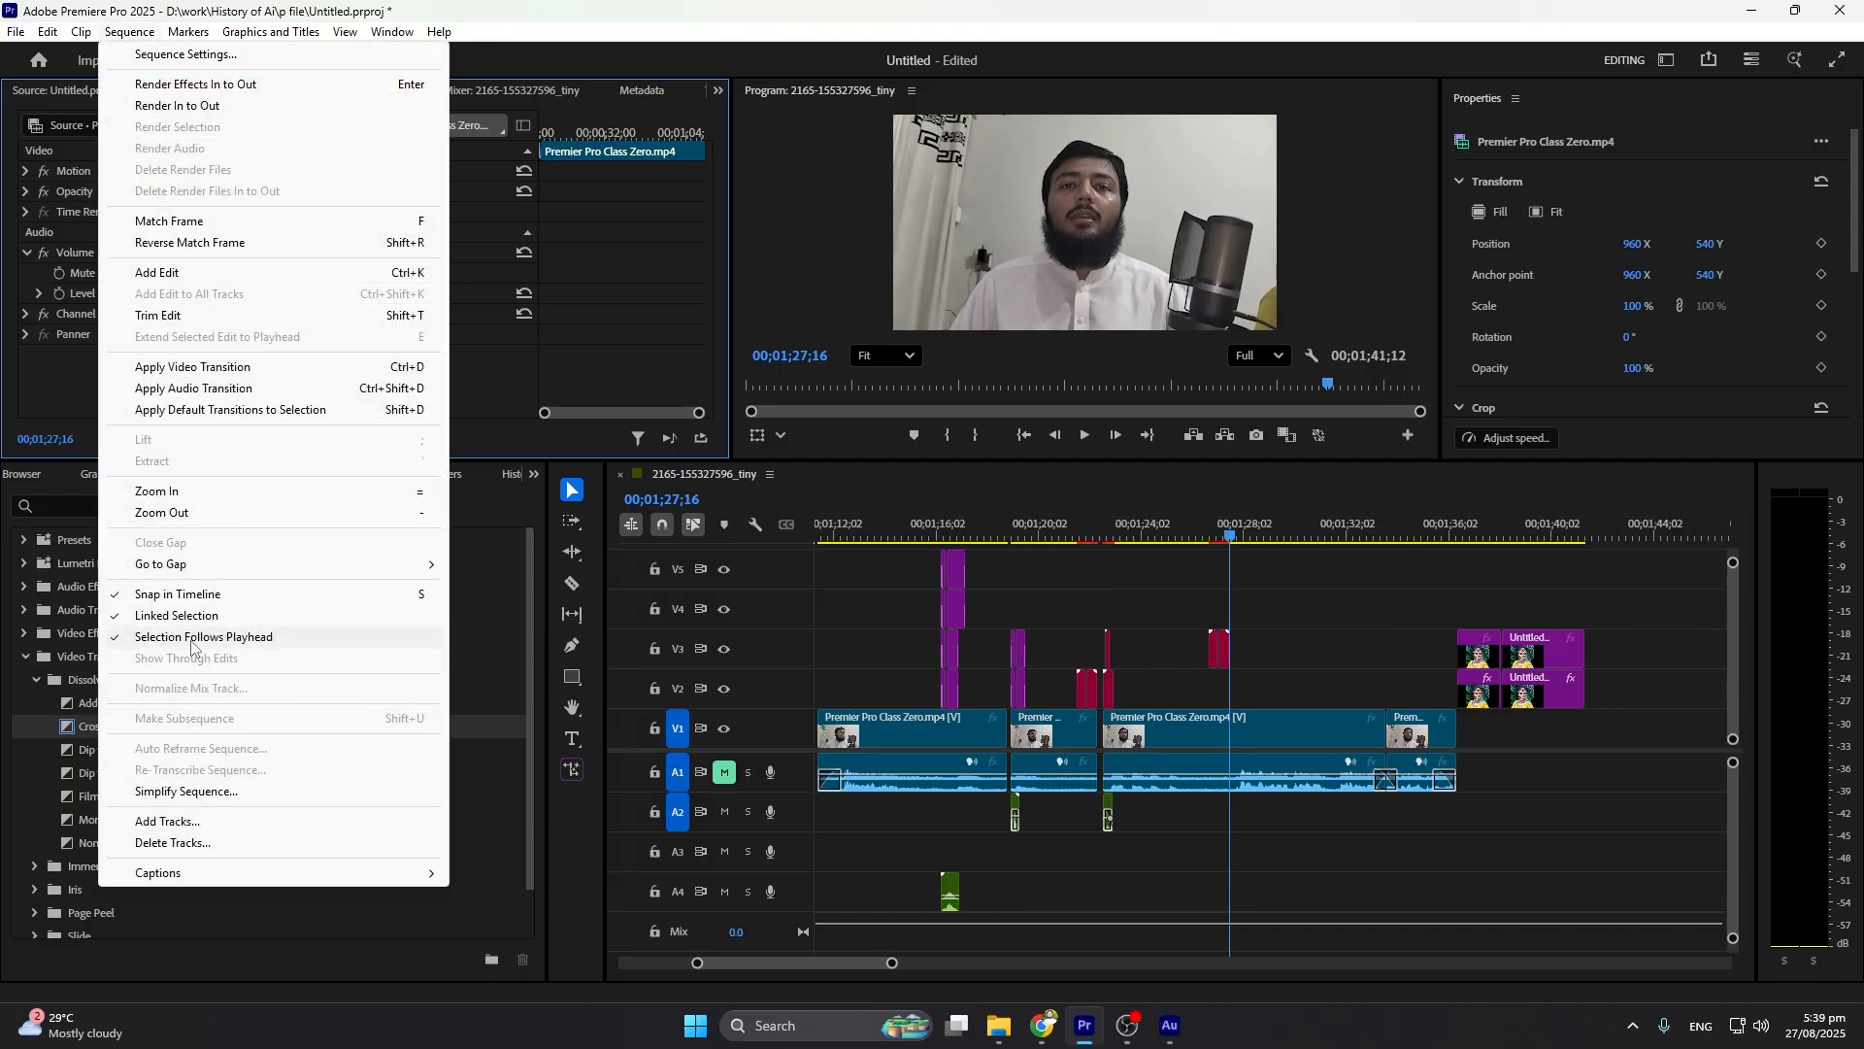
left_click(1231, 789)
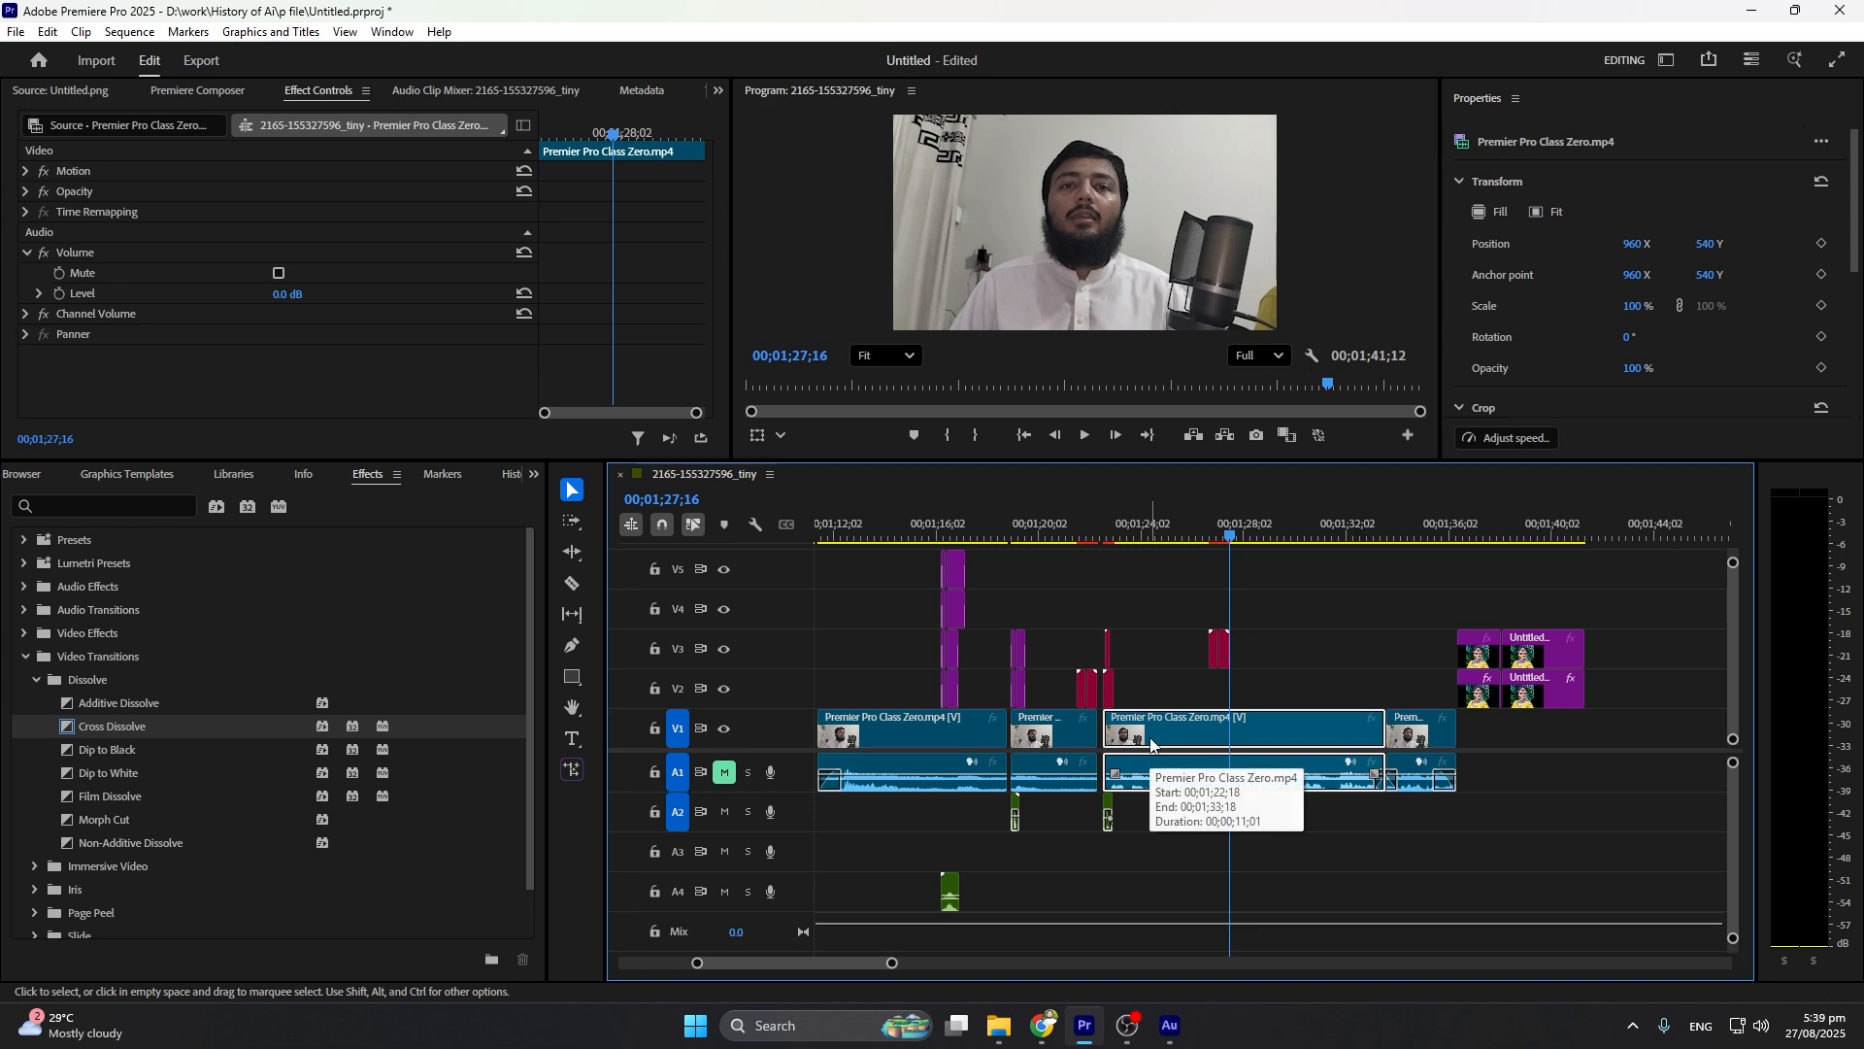
left_click(130, 35)
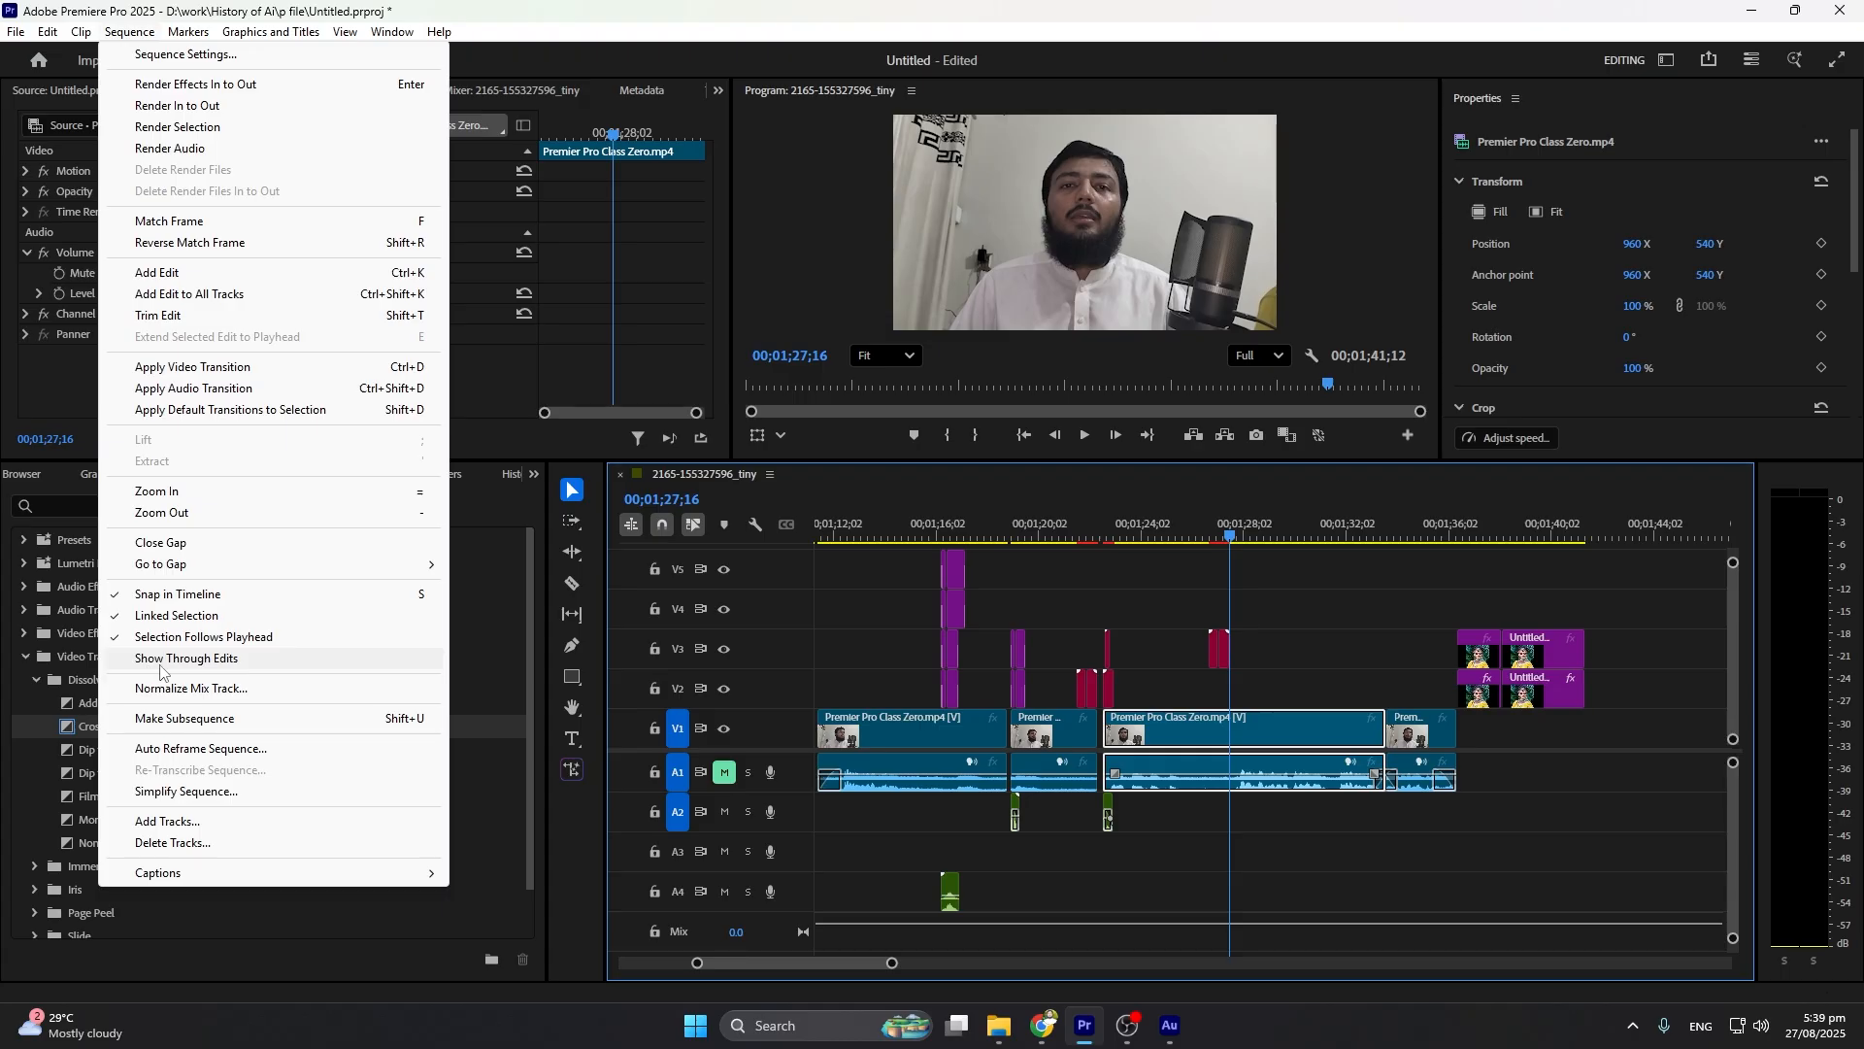
left_click(200, 662)
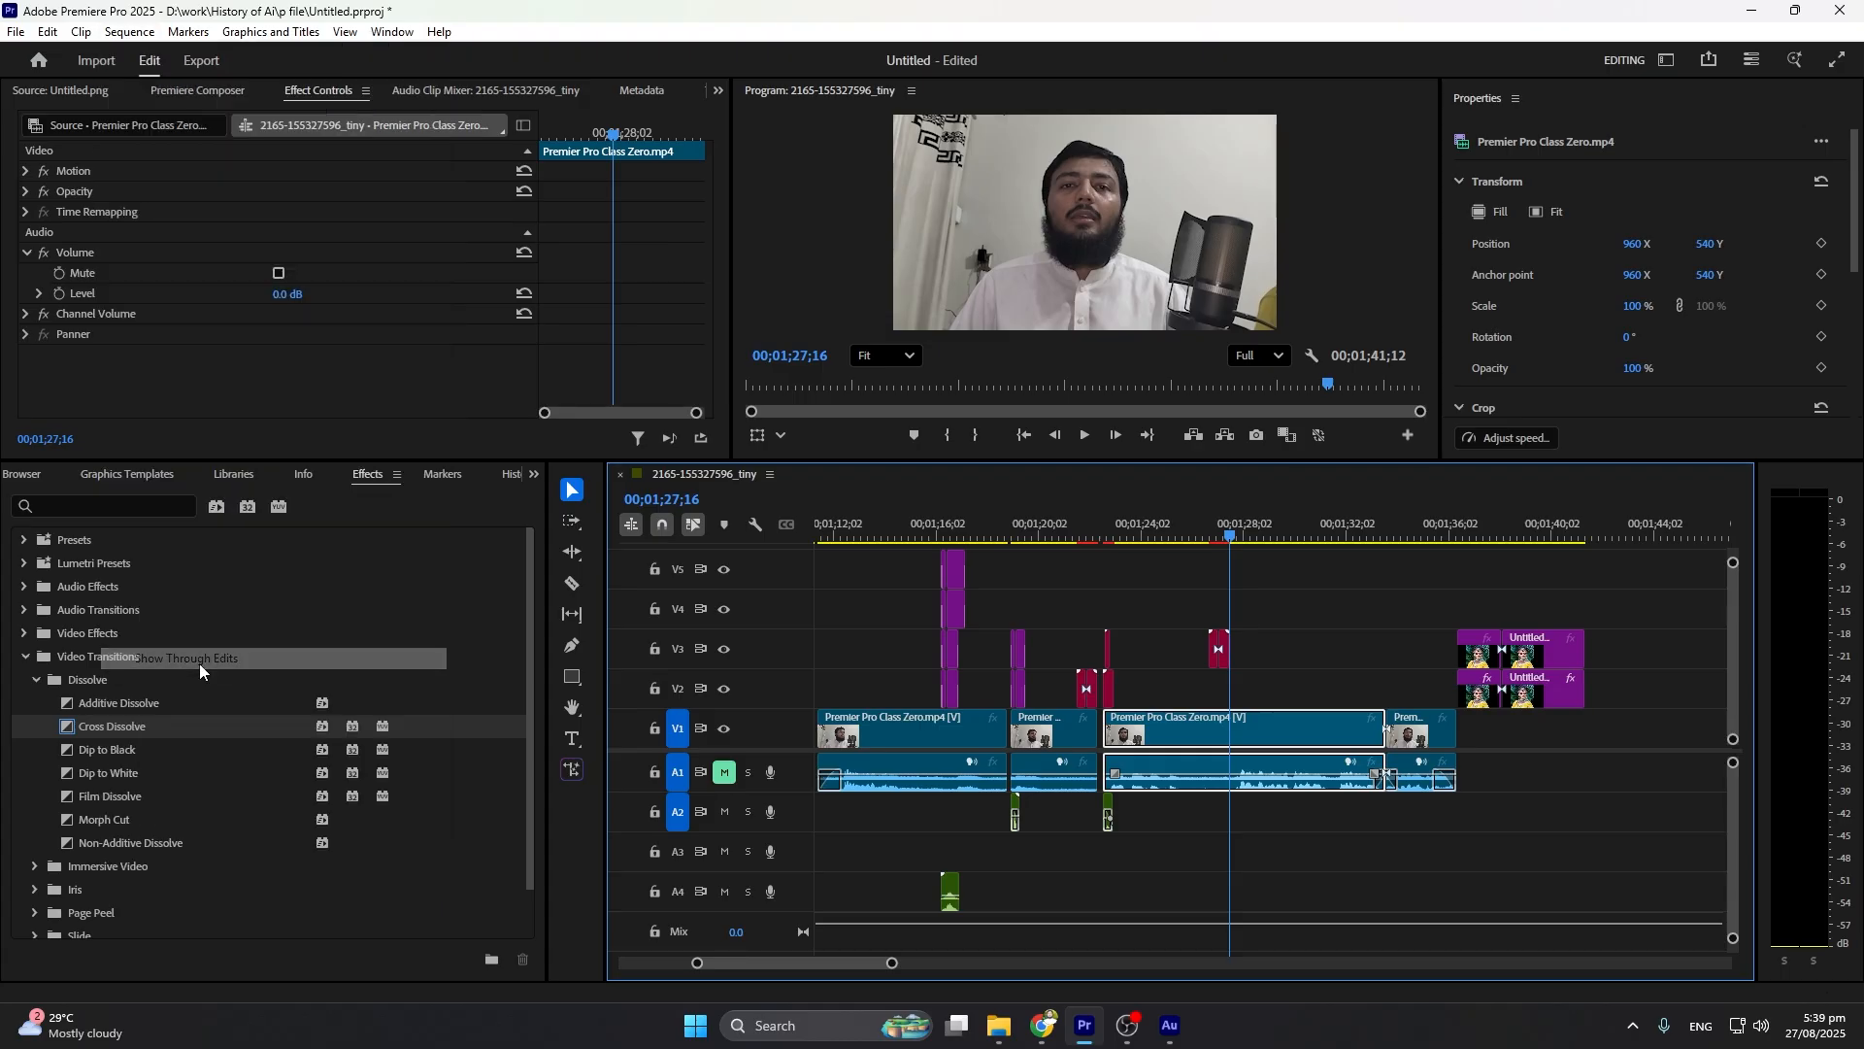
Find the through edit near 00;01;33;19 and select the edit point between the two Premier Pro Class Zero.mp4 clips on V1
scroll(996, 789, "up", 6)
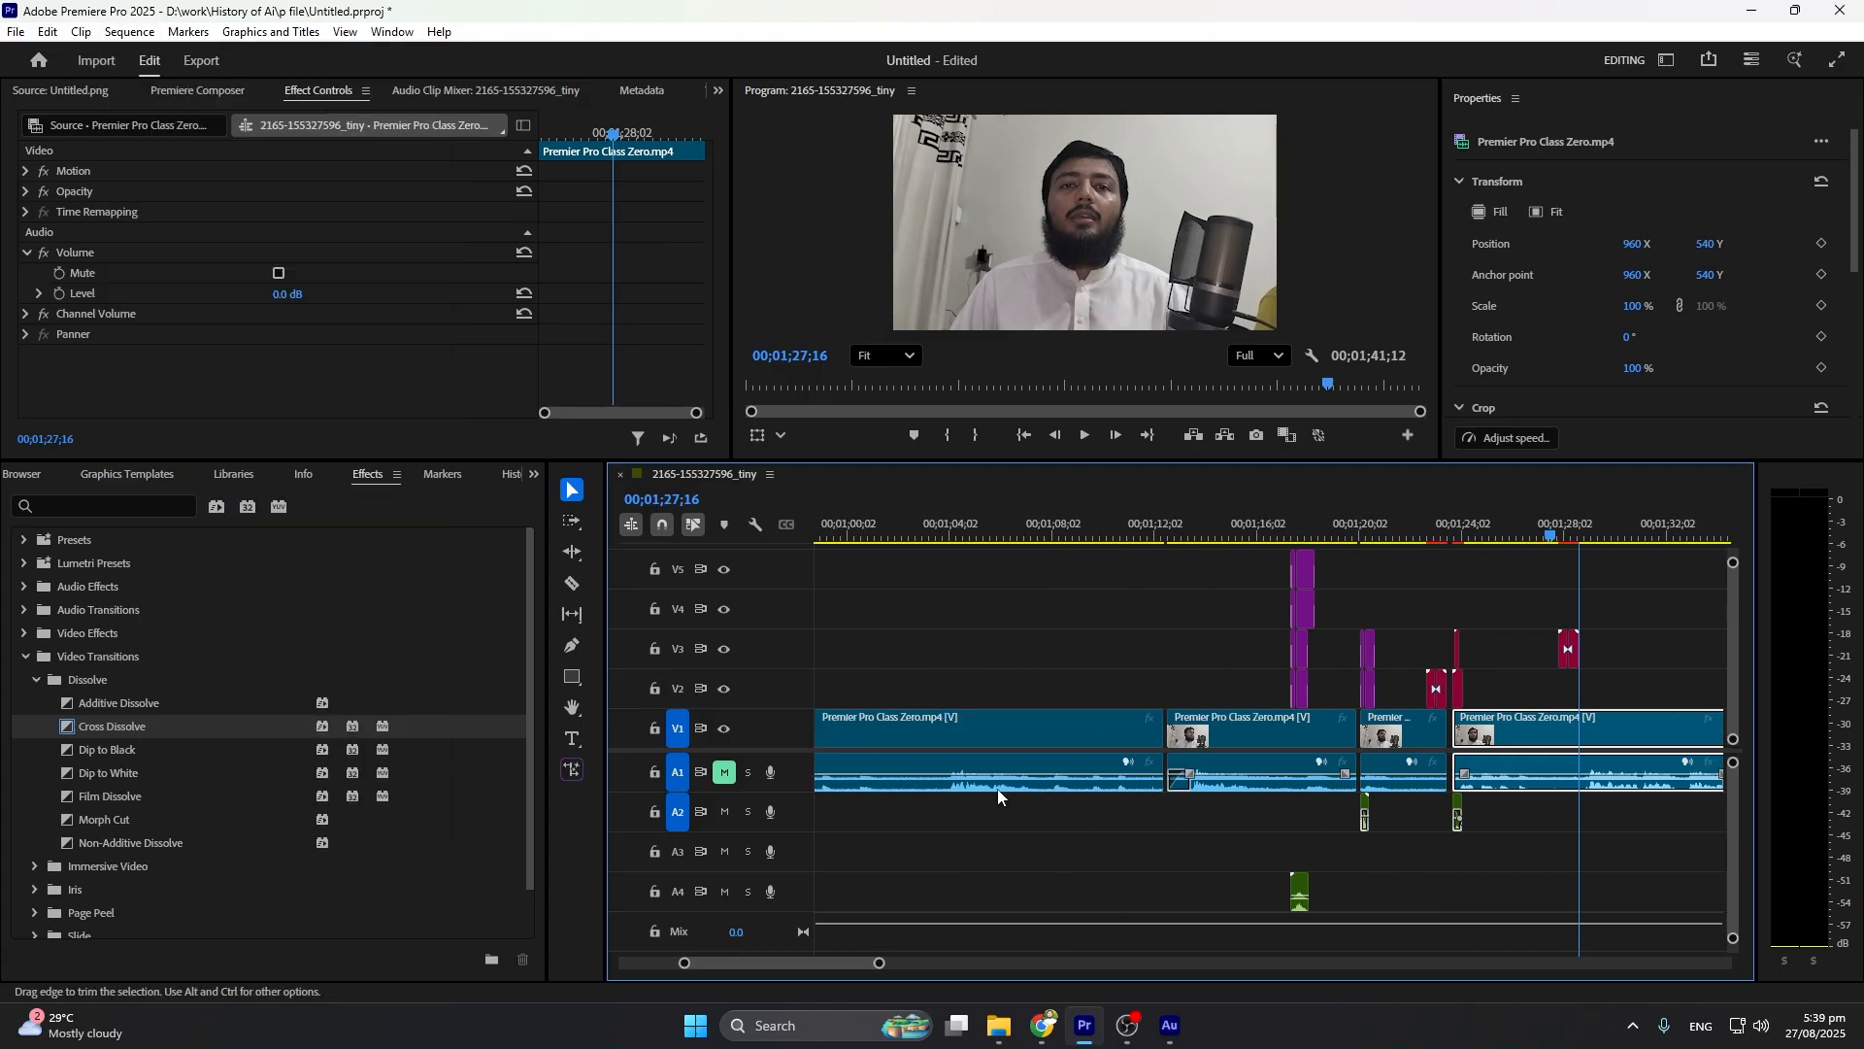
scroll(1006, 806, "down", 8)
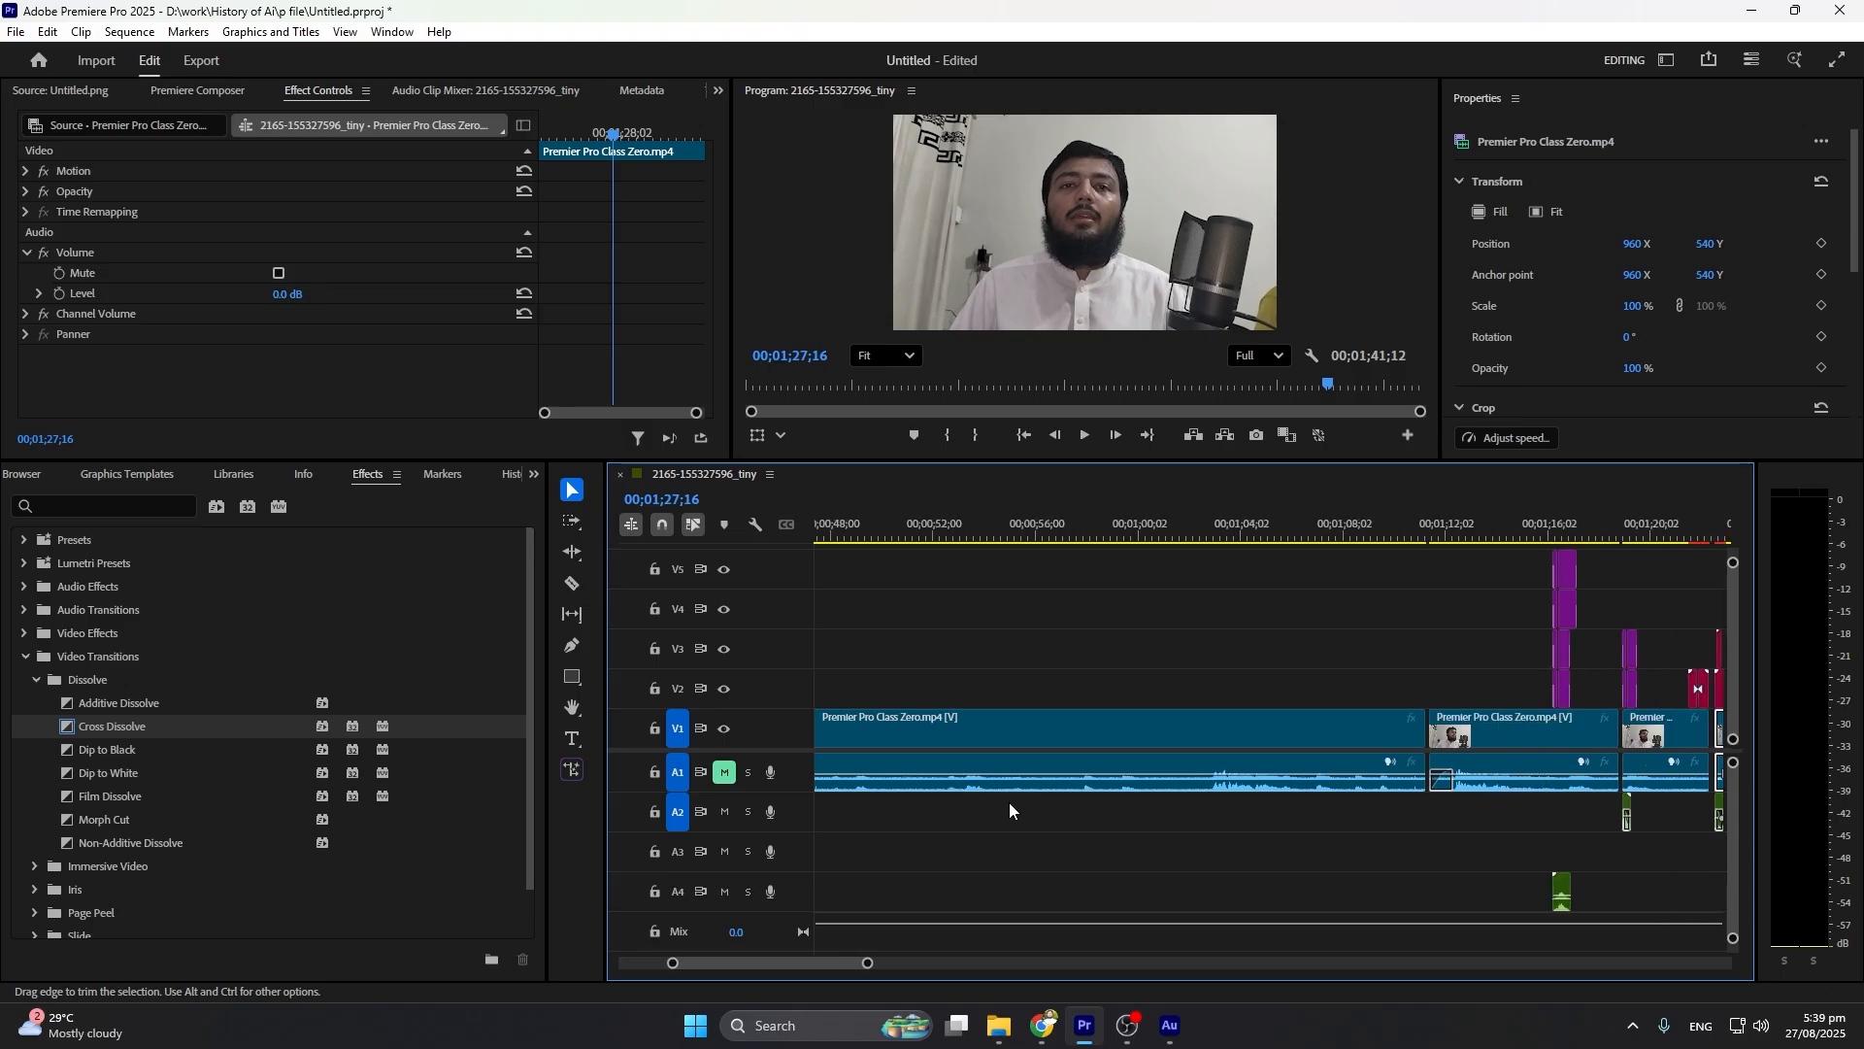
scroll(1014, 822, "down", 2)
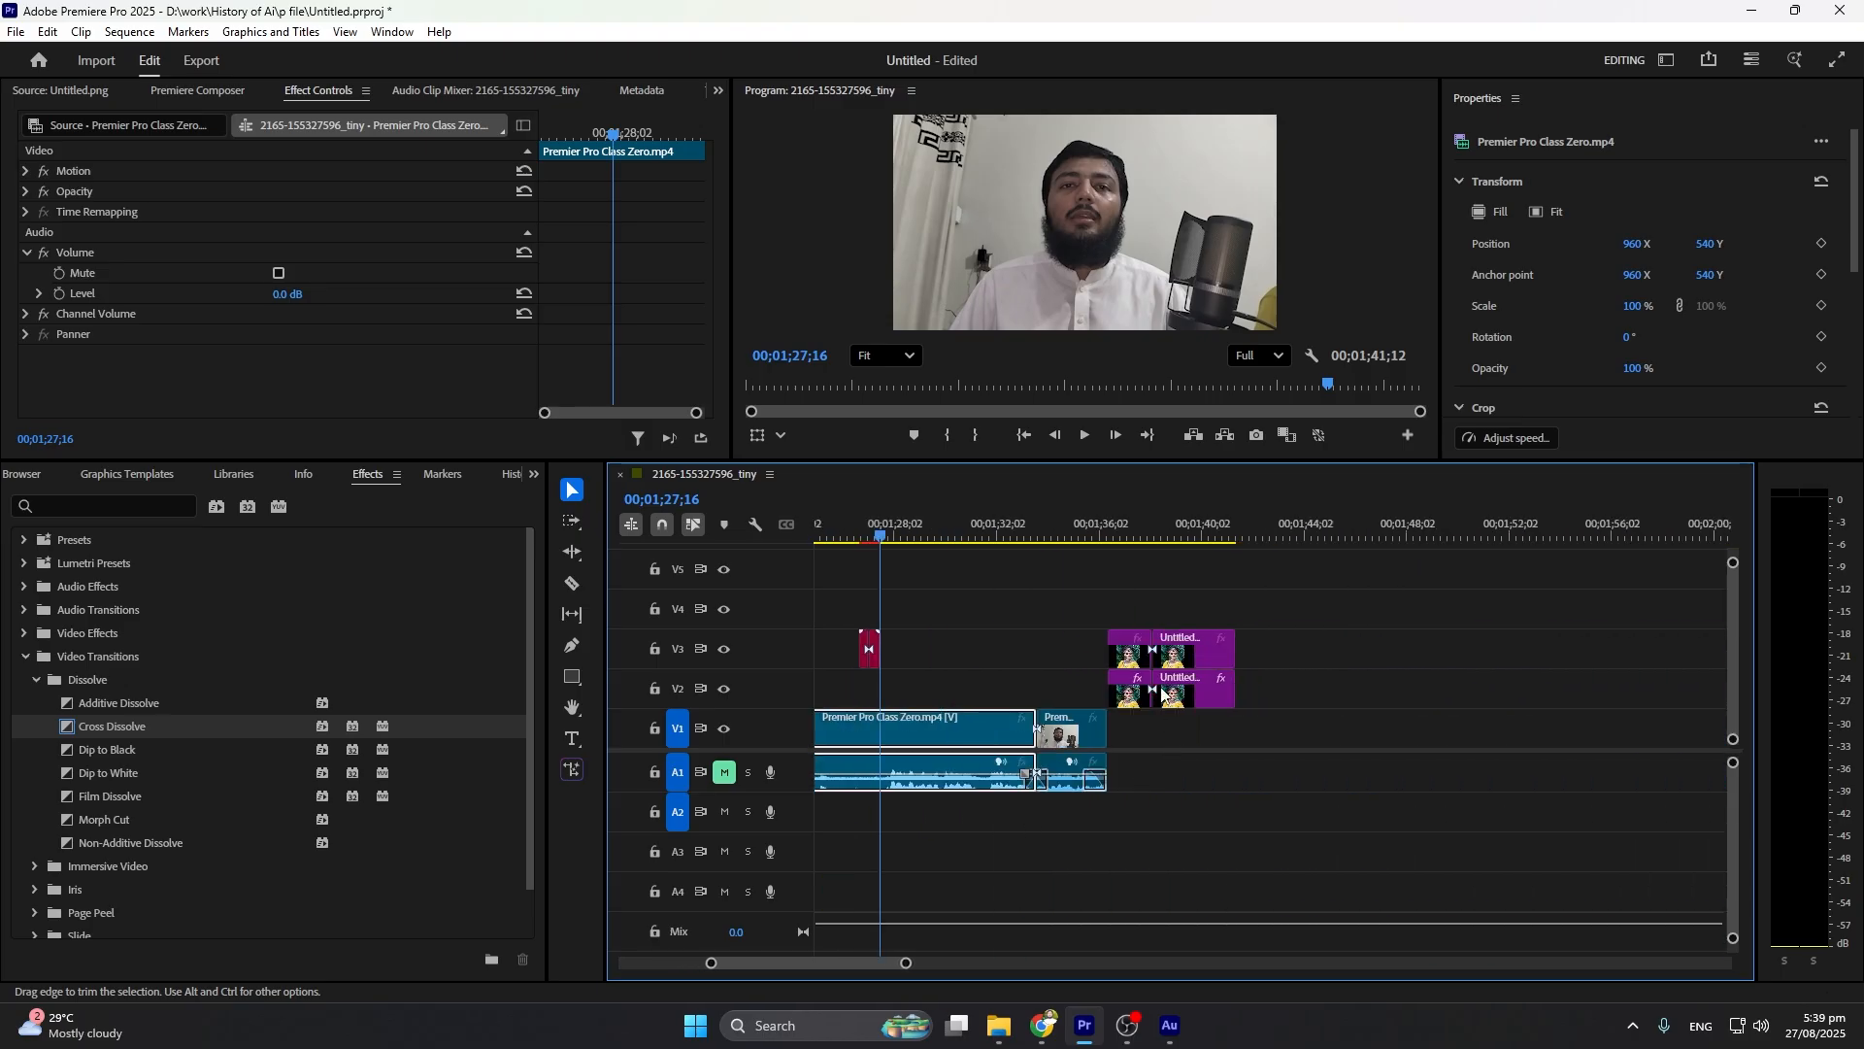
scroll(1165, 691, "up", 8)
scroll(901, 750, "up", 1)
scroll(897, 752, "up", 7)
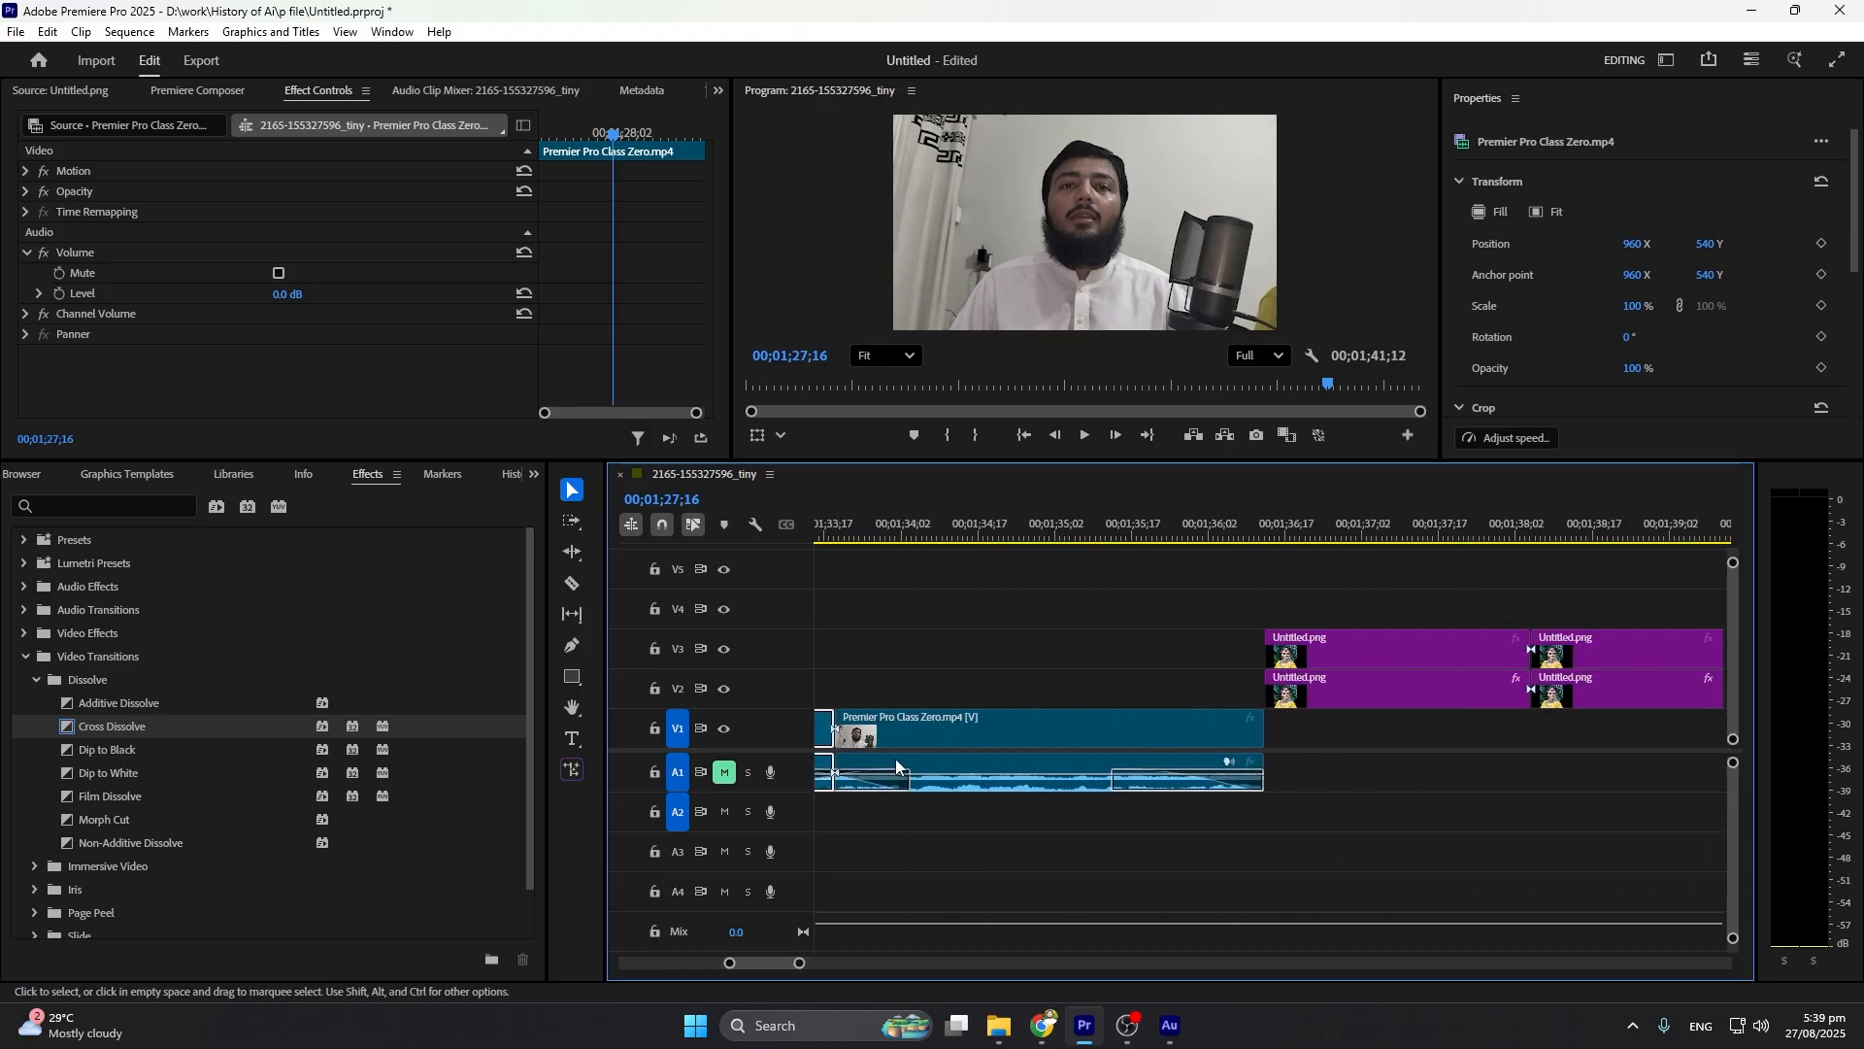
scroll(971, 730, "up", 2)
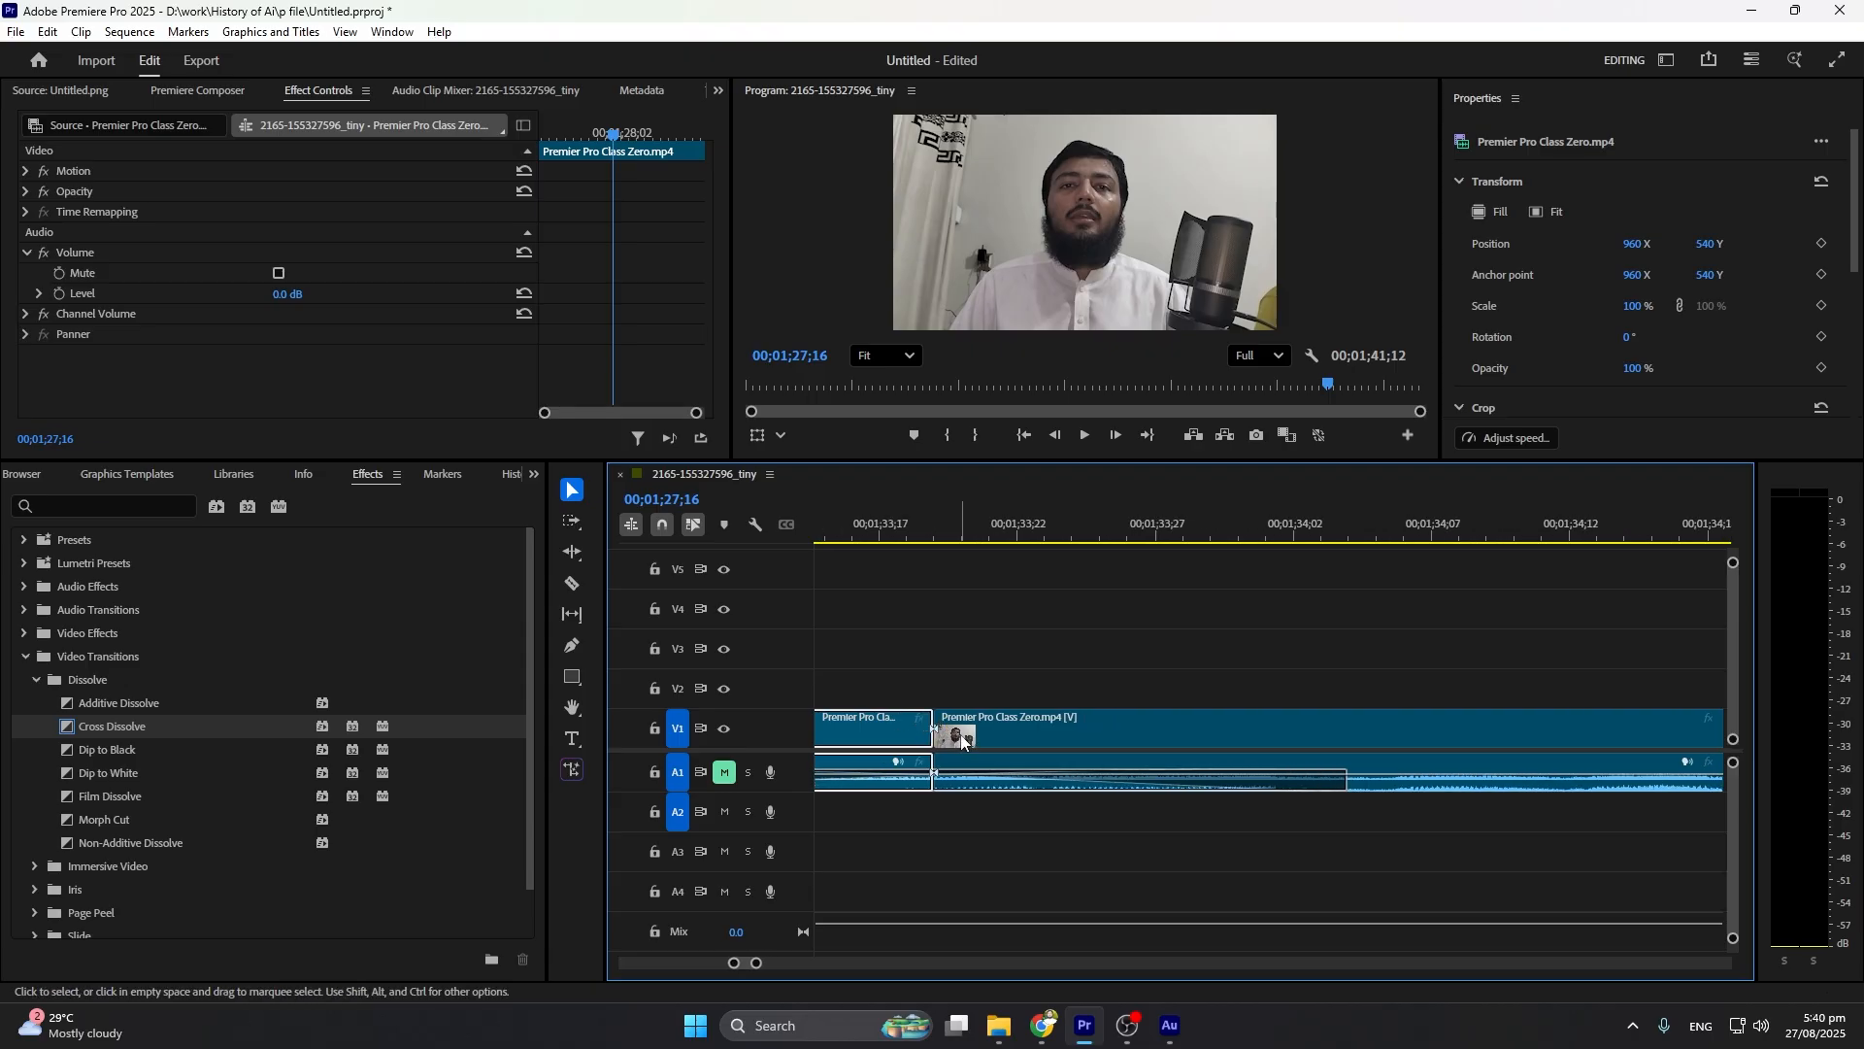
left_click(964, 682)
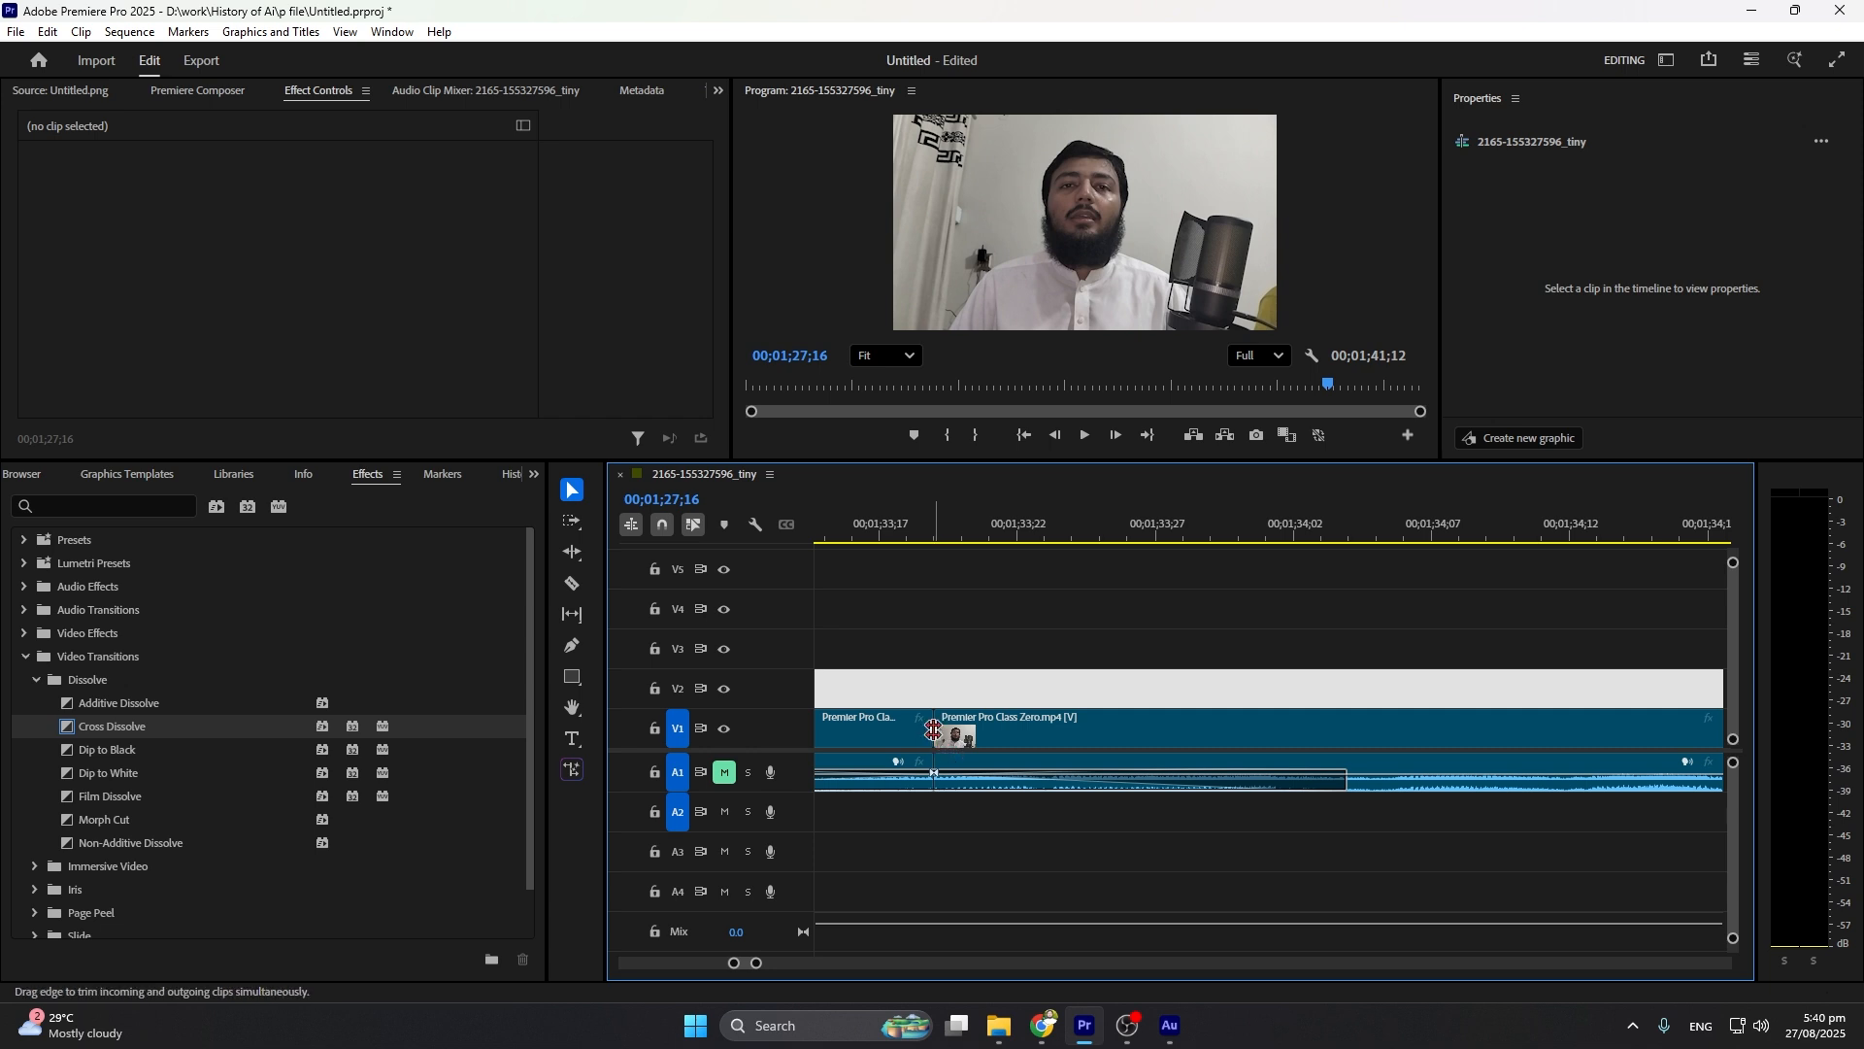
scroll(944, 740, "up", 1)
left_click(932, 739)
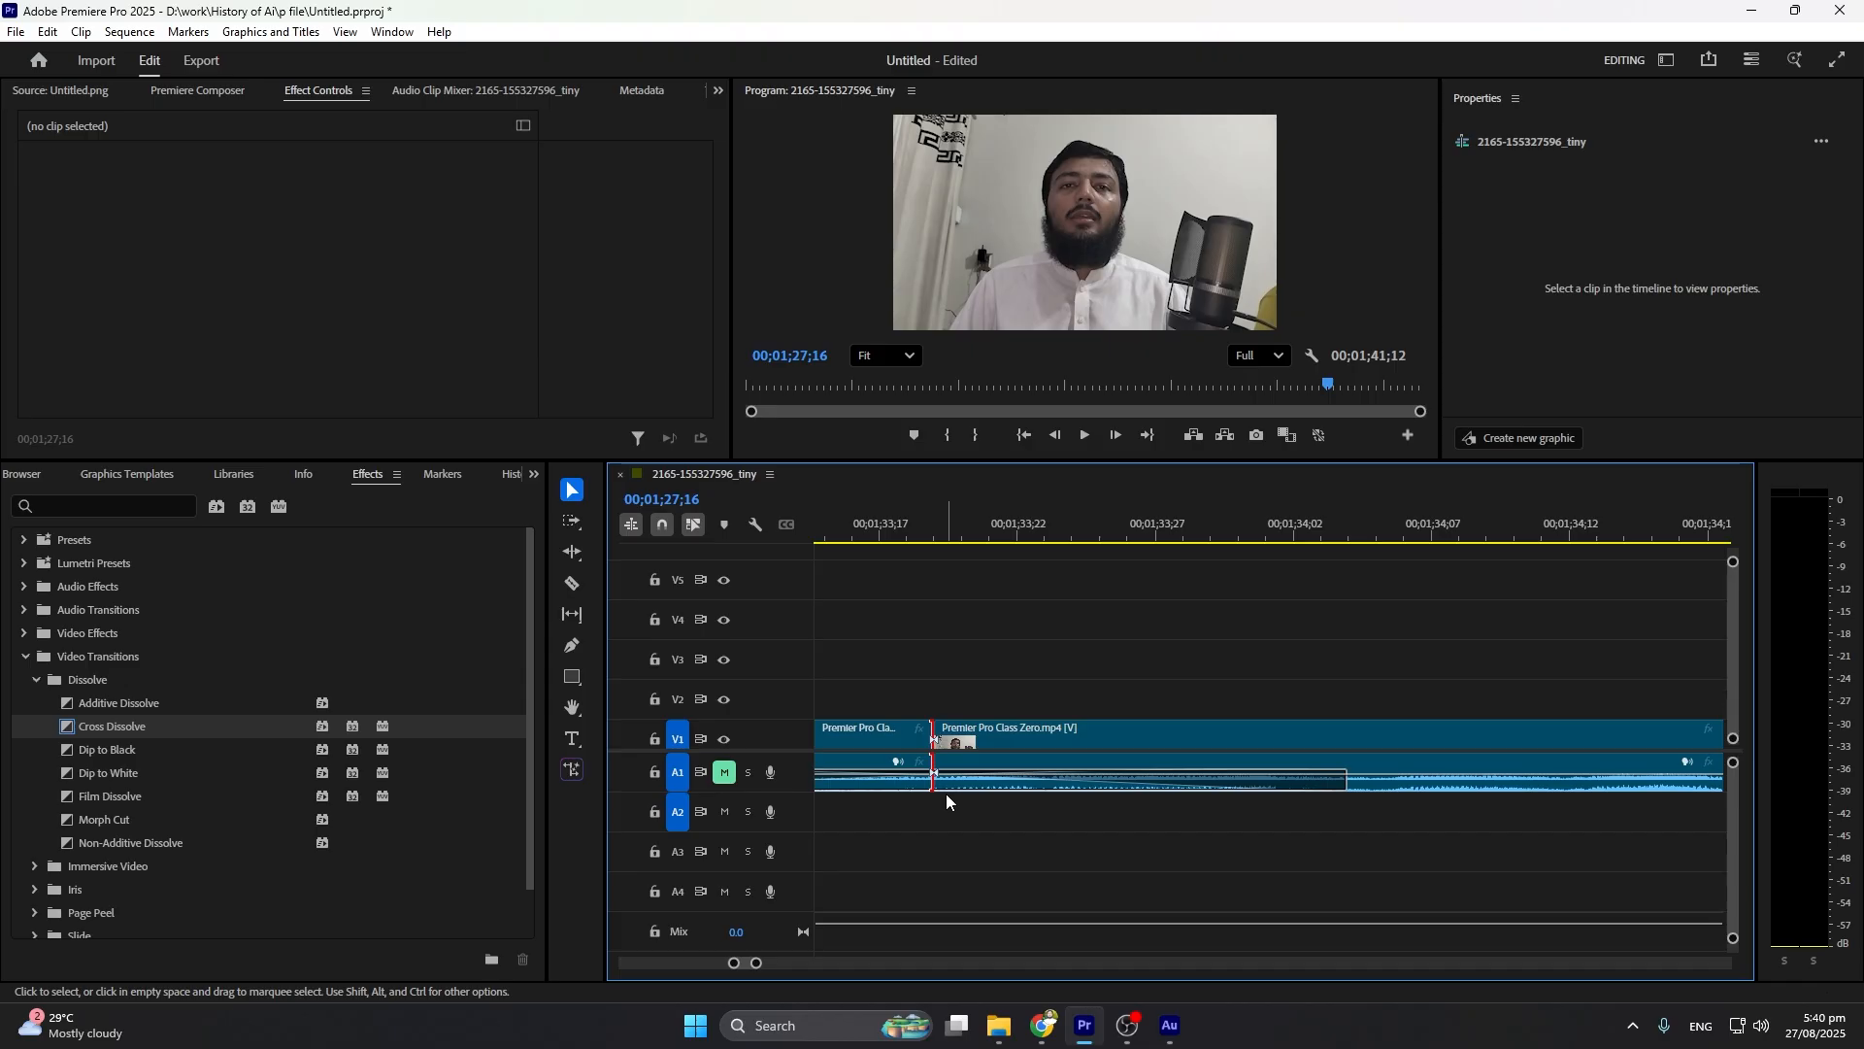
left_click(130, 31)
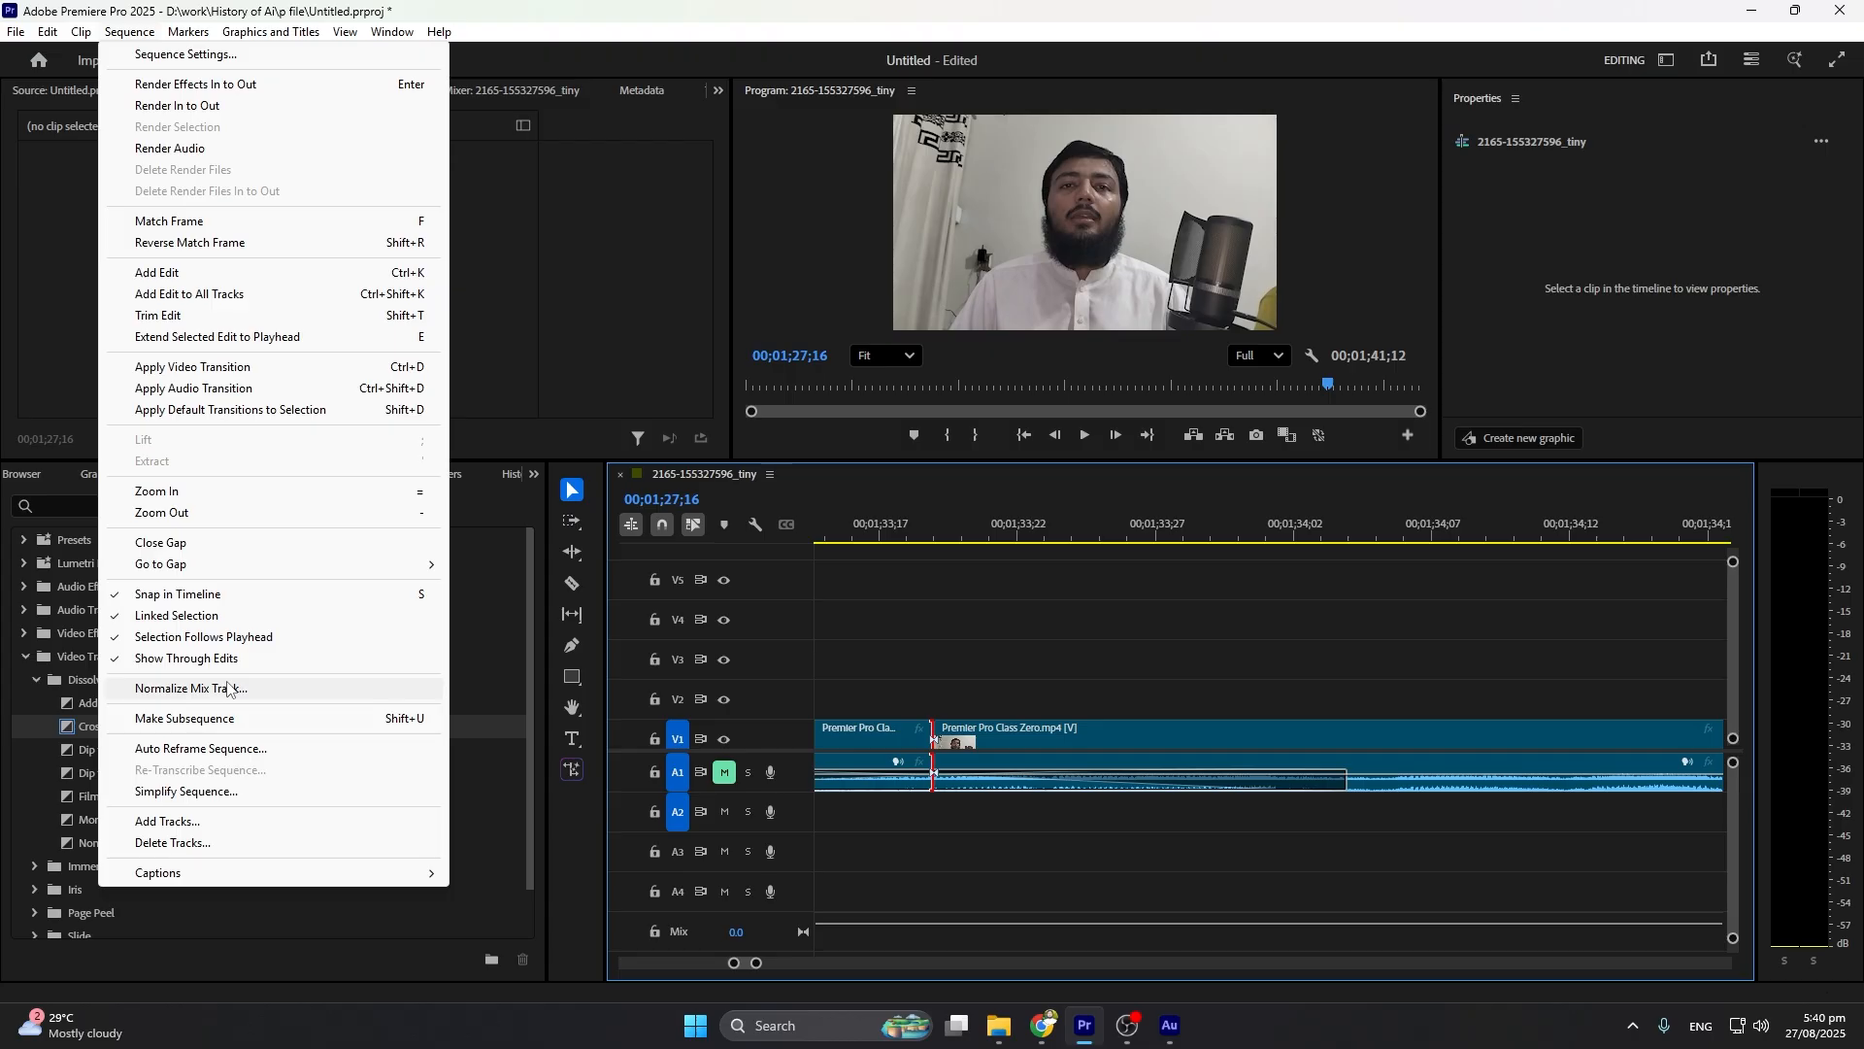
left_click(131, 668)
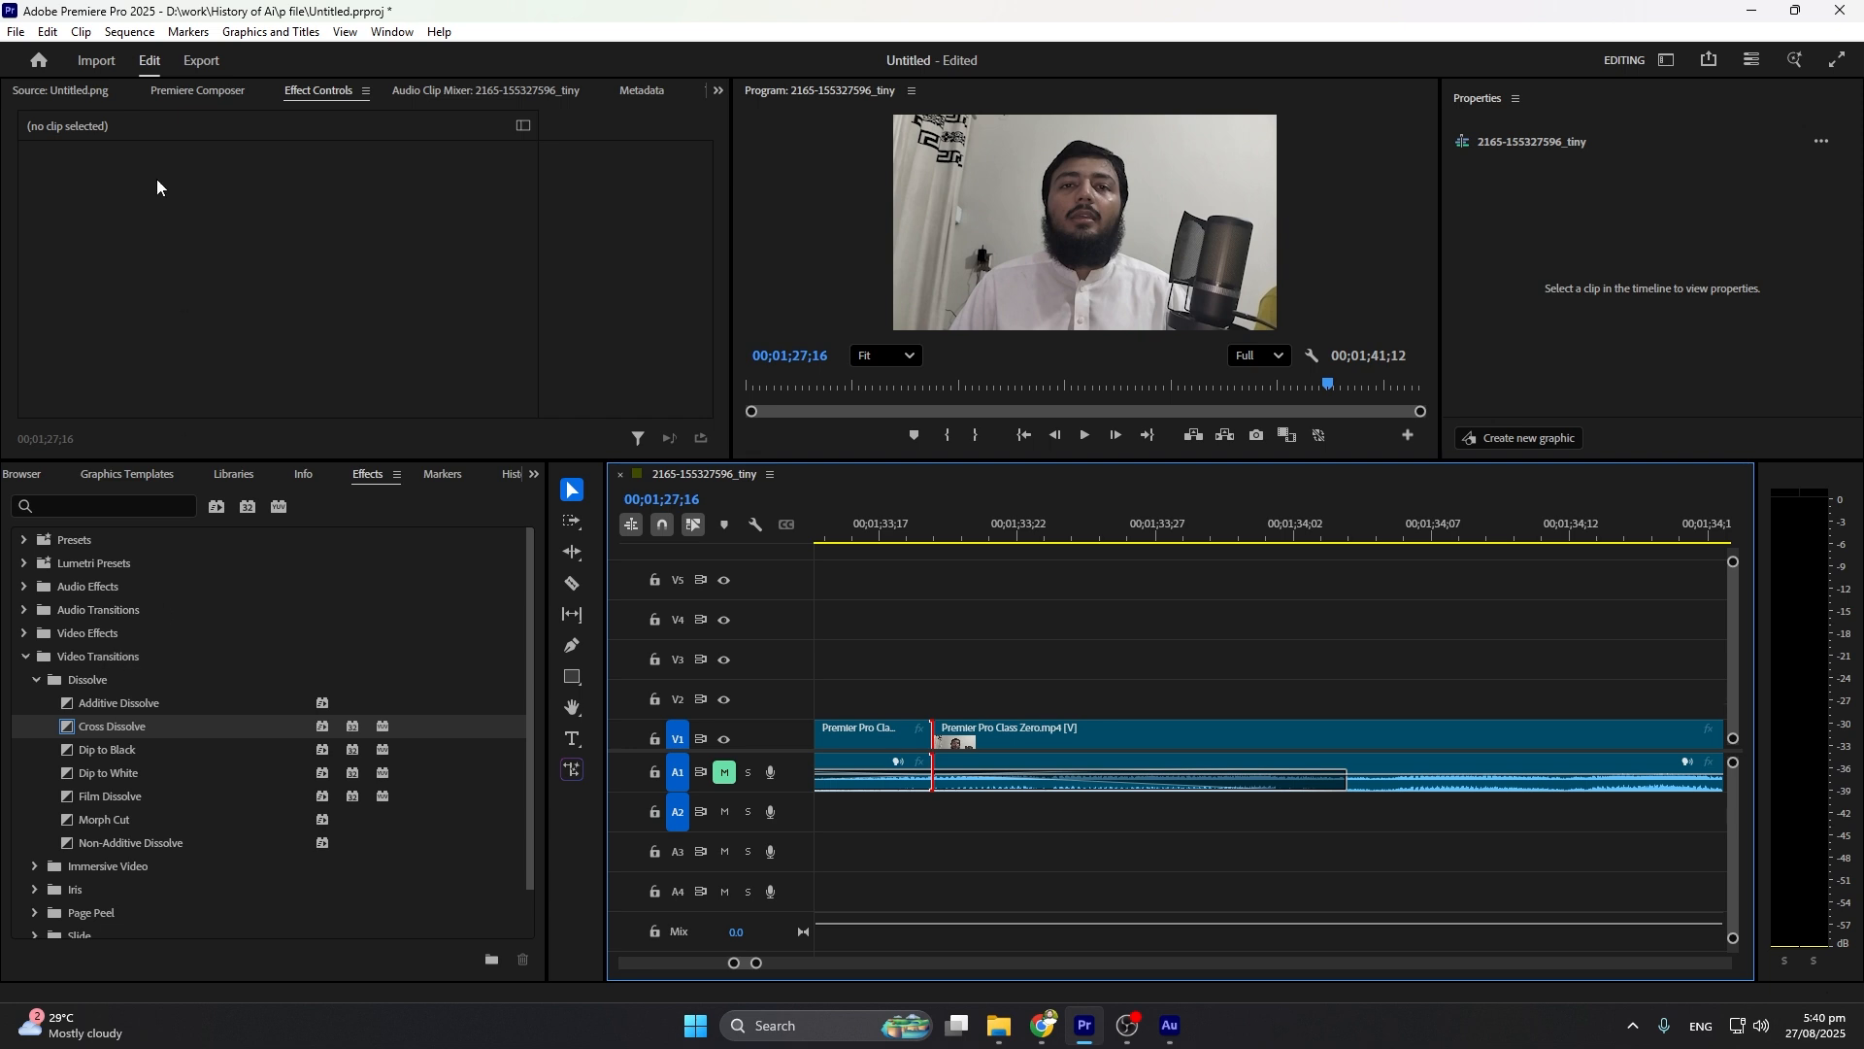
left_click(112, 36)
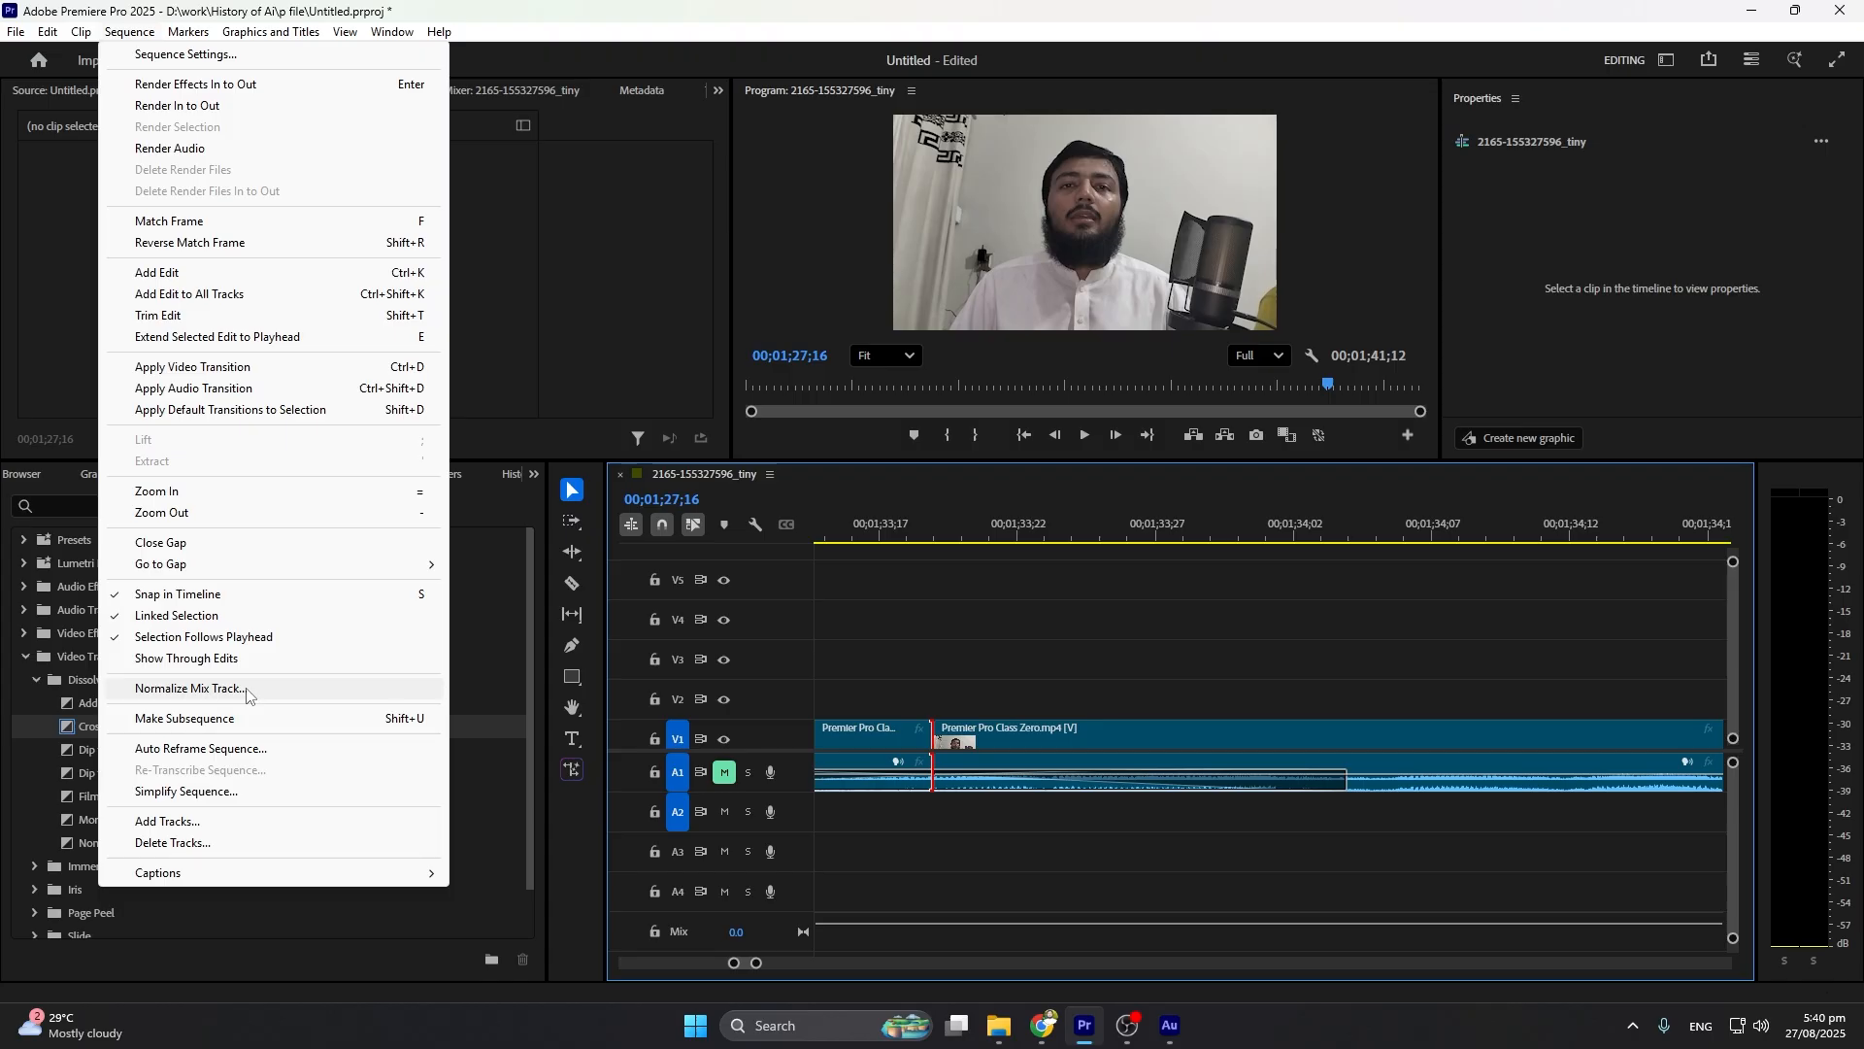
left_click(183, 723)
scroll(1043, 722, "down", 6)
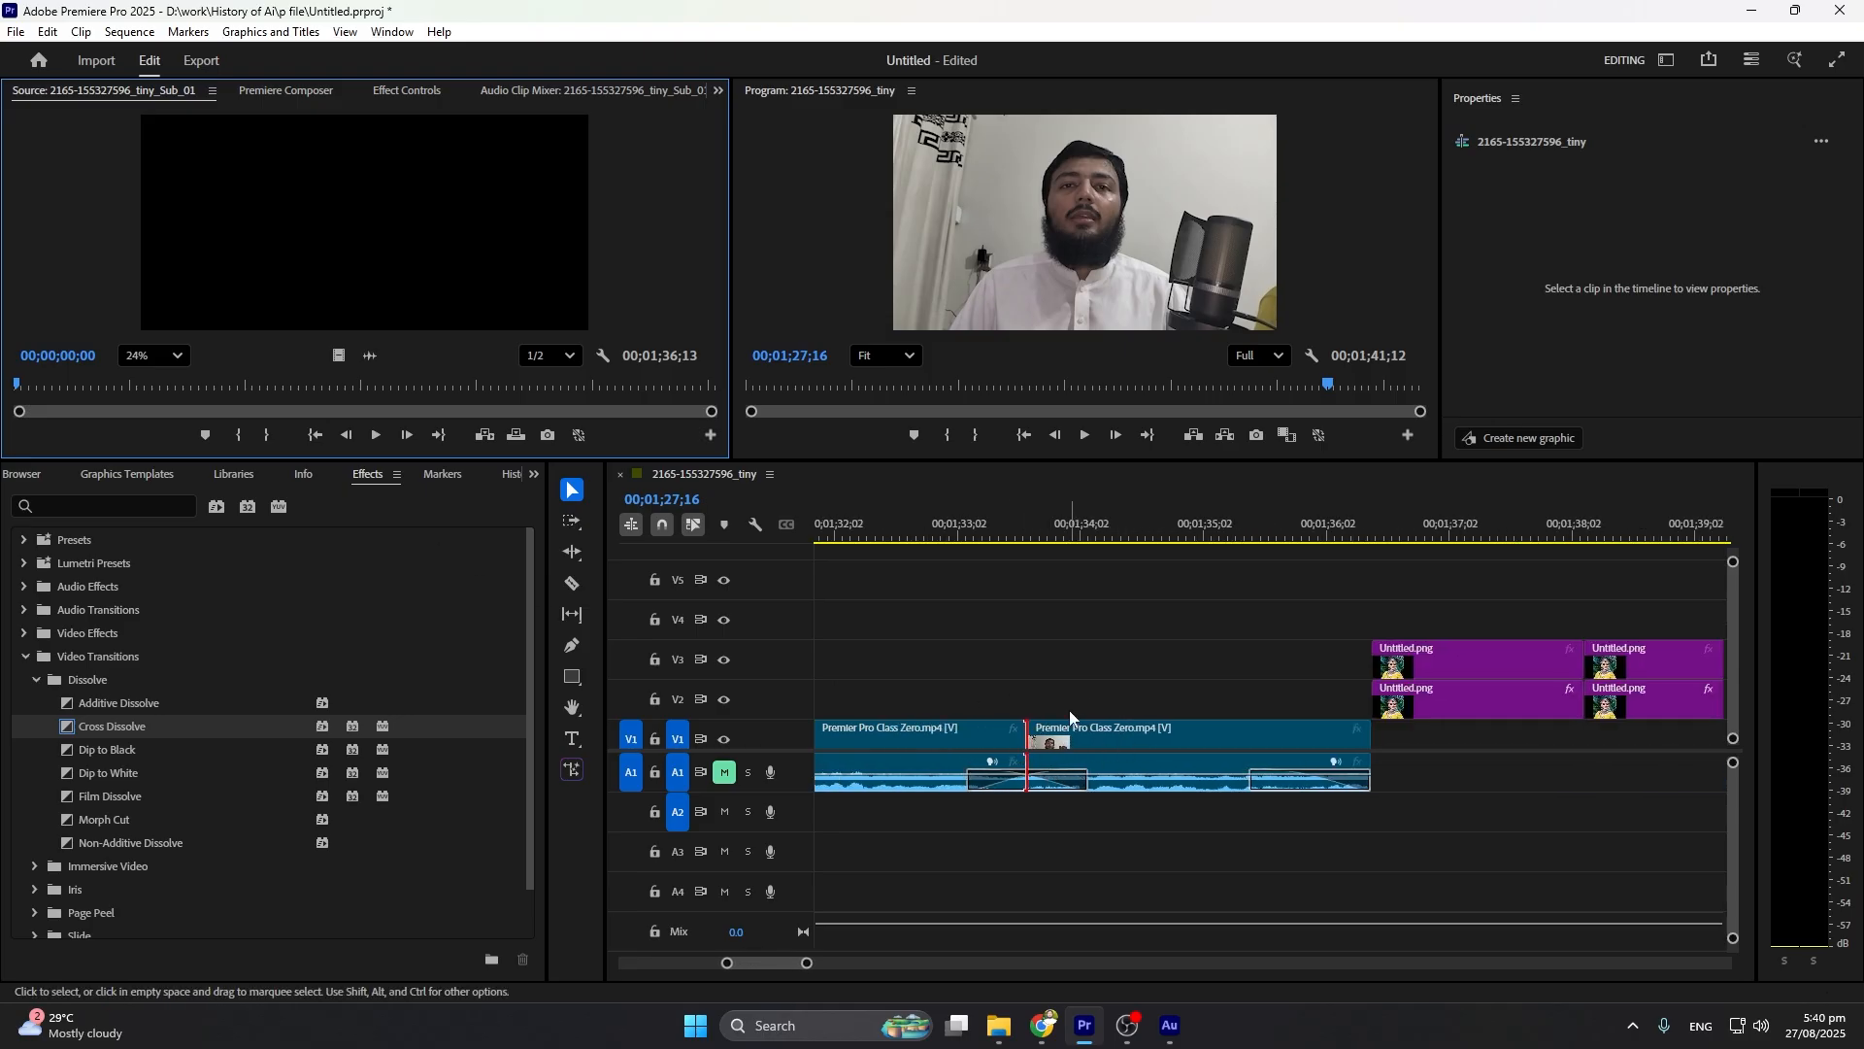
key("ctrl+z")
key("ctrl+z")
key("ctrl+z")
key("ctrl+z")
key("ctrl+z")
key("ctrl+z")
key("ctrl+z")
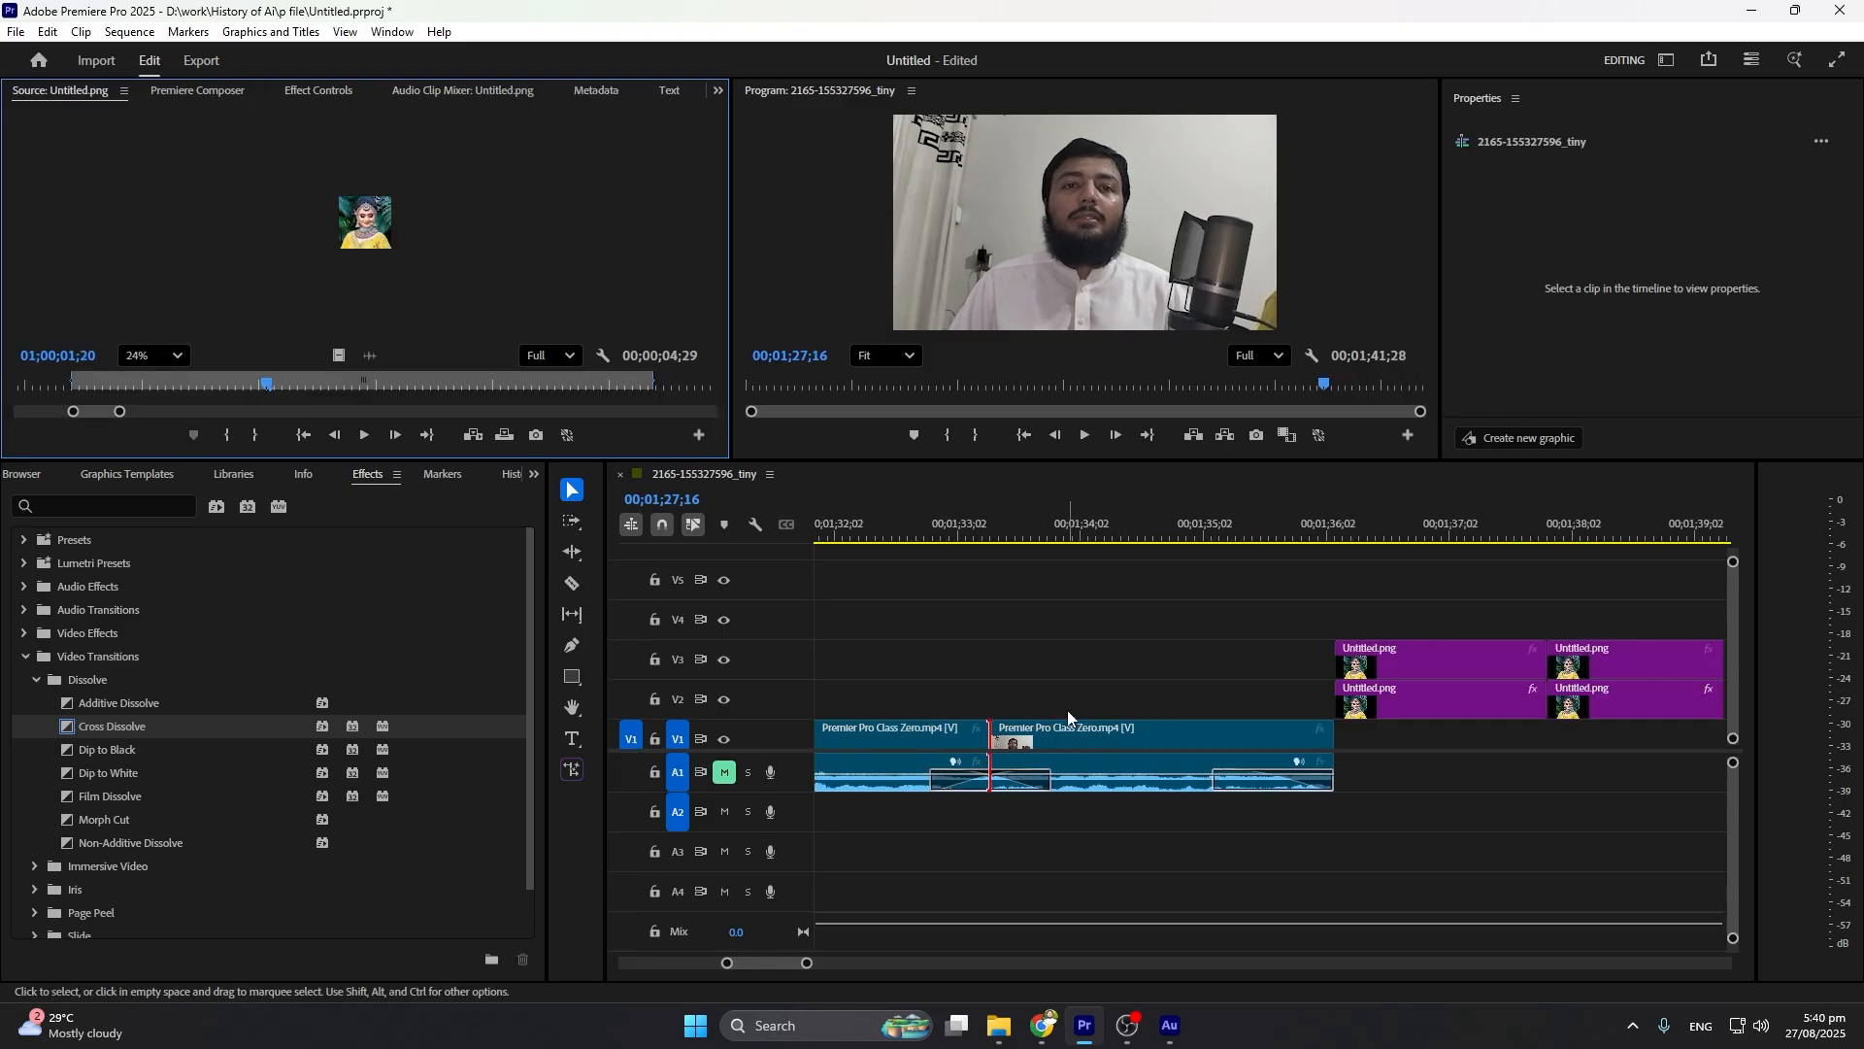
scroll(1068, 708, "down", 5)
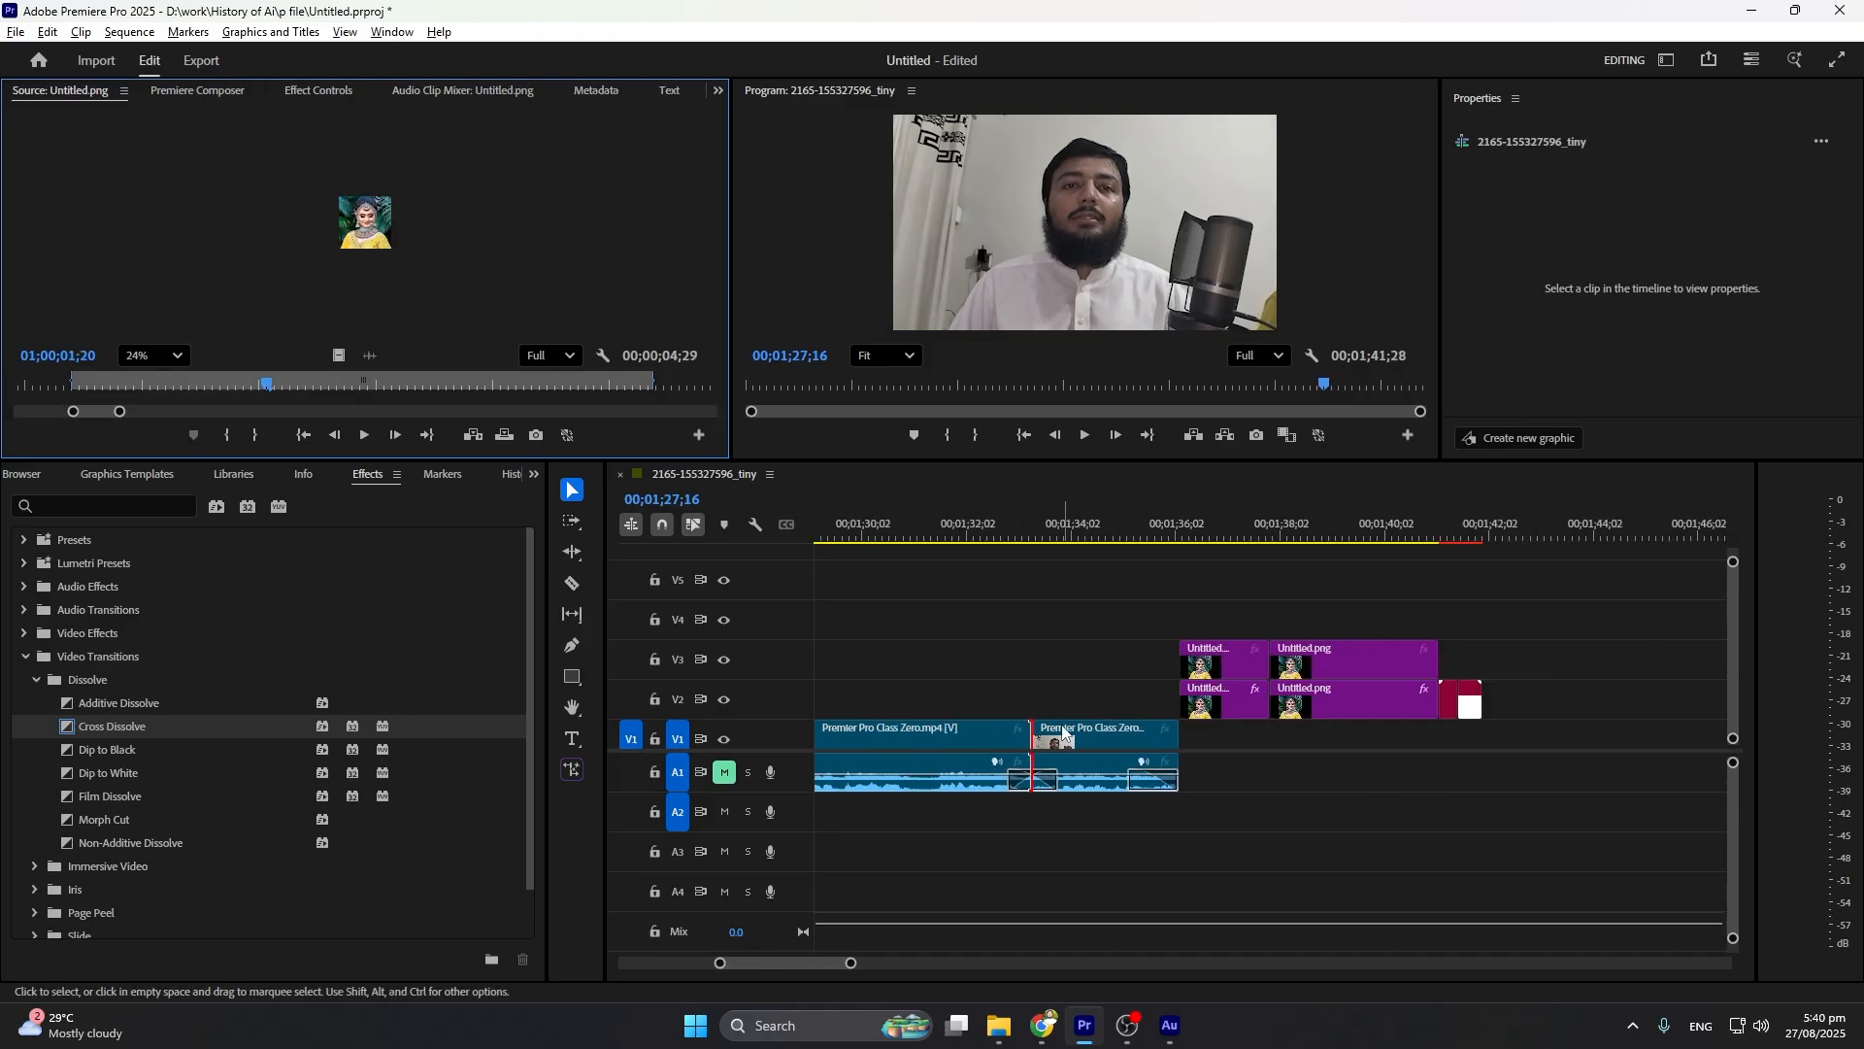
Select the Premier Pro Class Zero.mp4 clip under the playhead at 00;01;27;16 and make a subsequence from it
left_click(129, 32)
left_click(1184, 703)
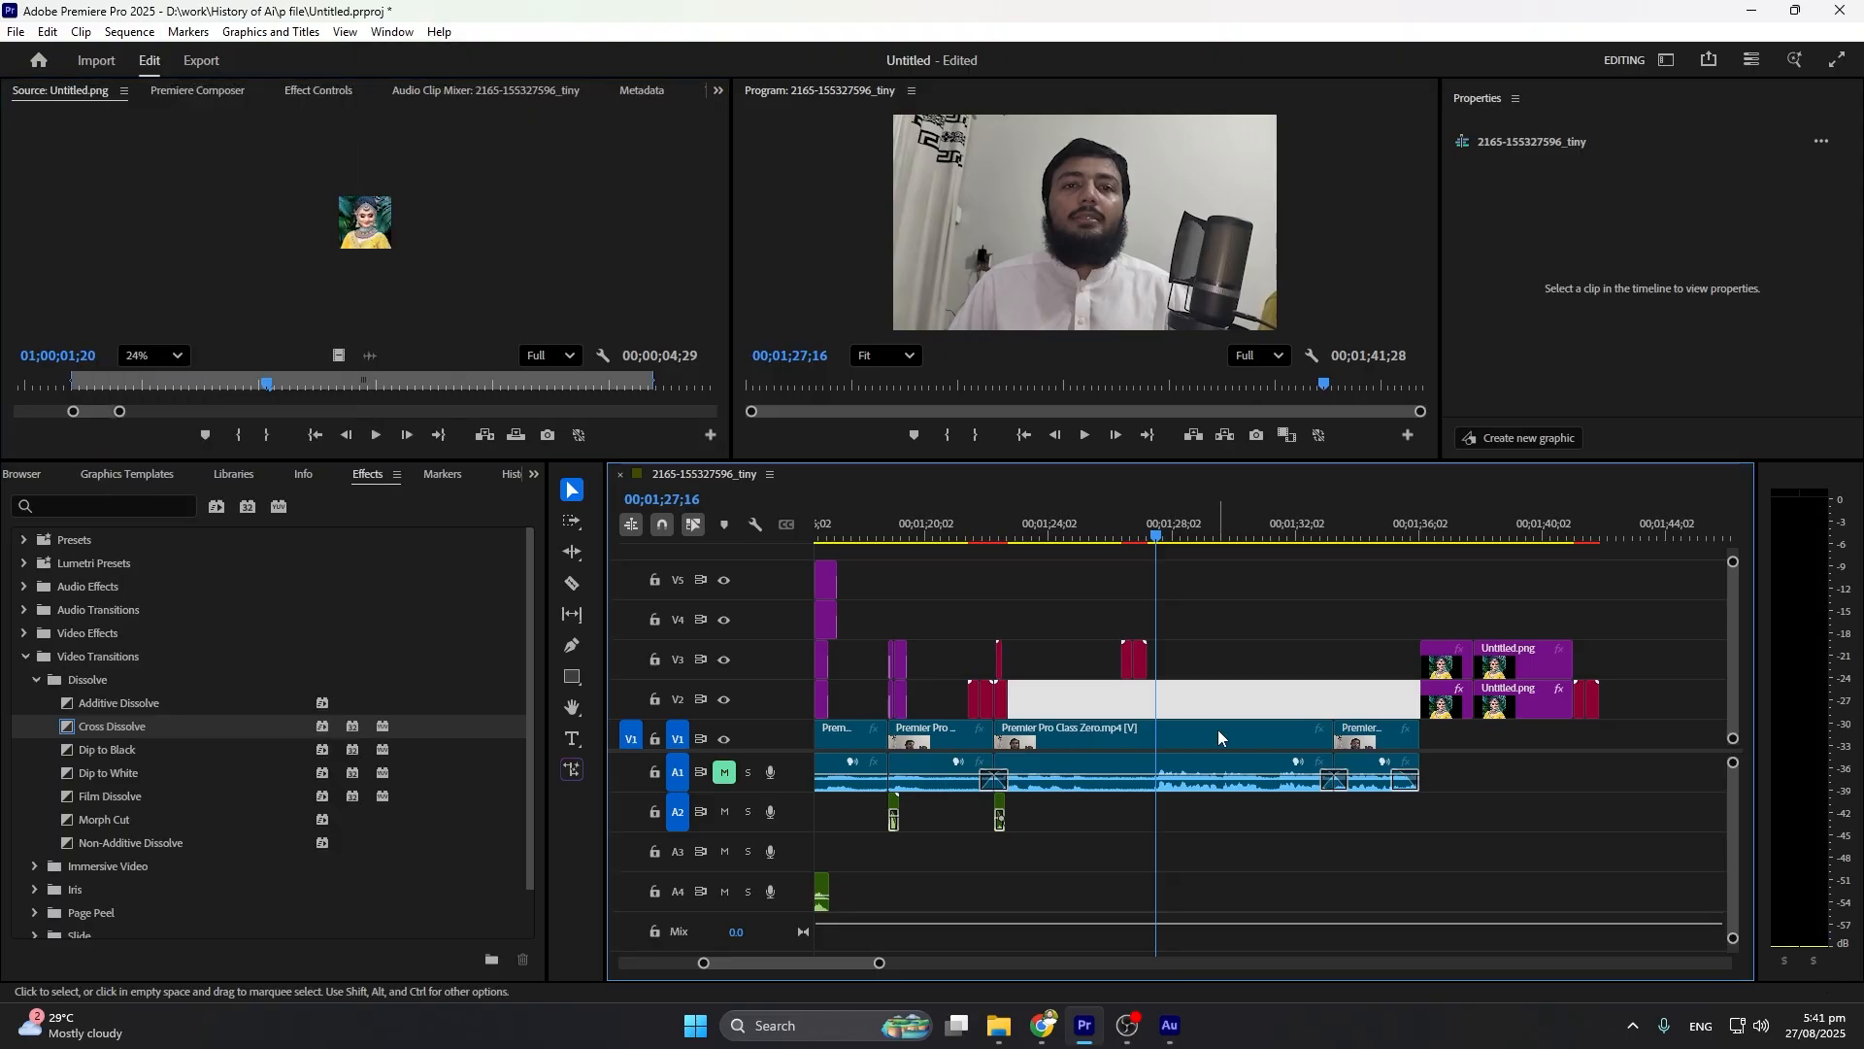
left_click(1218, 738)
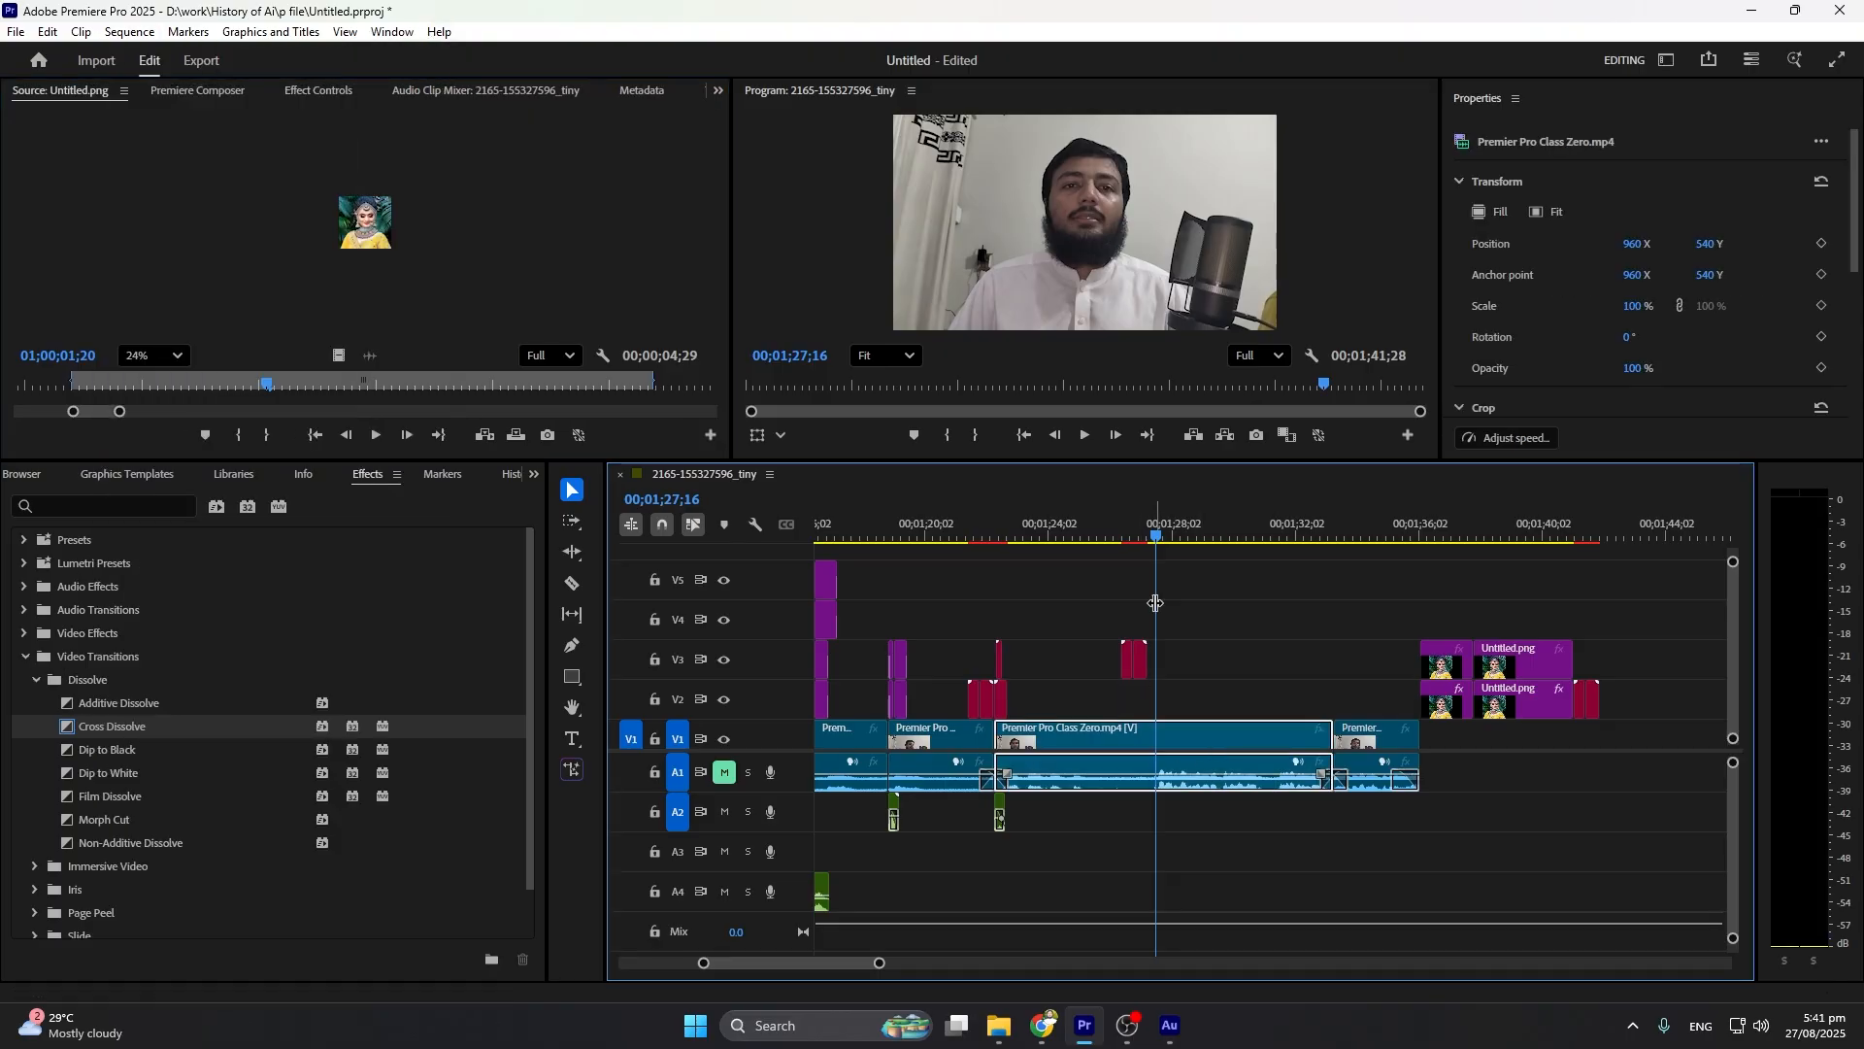
left_click(120, 35)
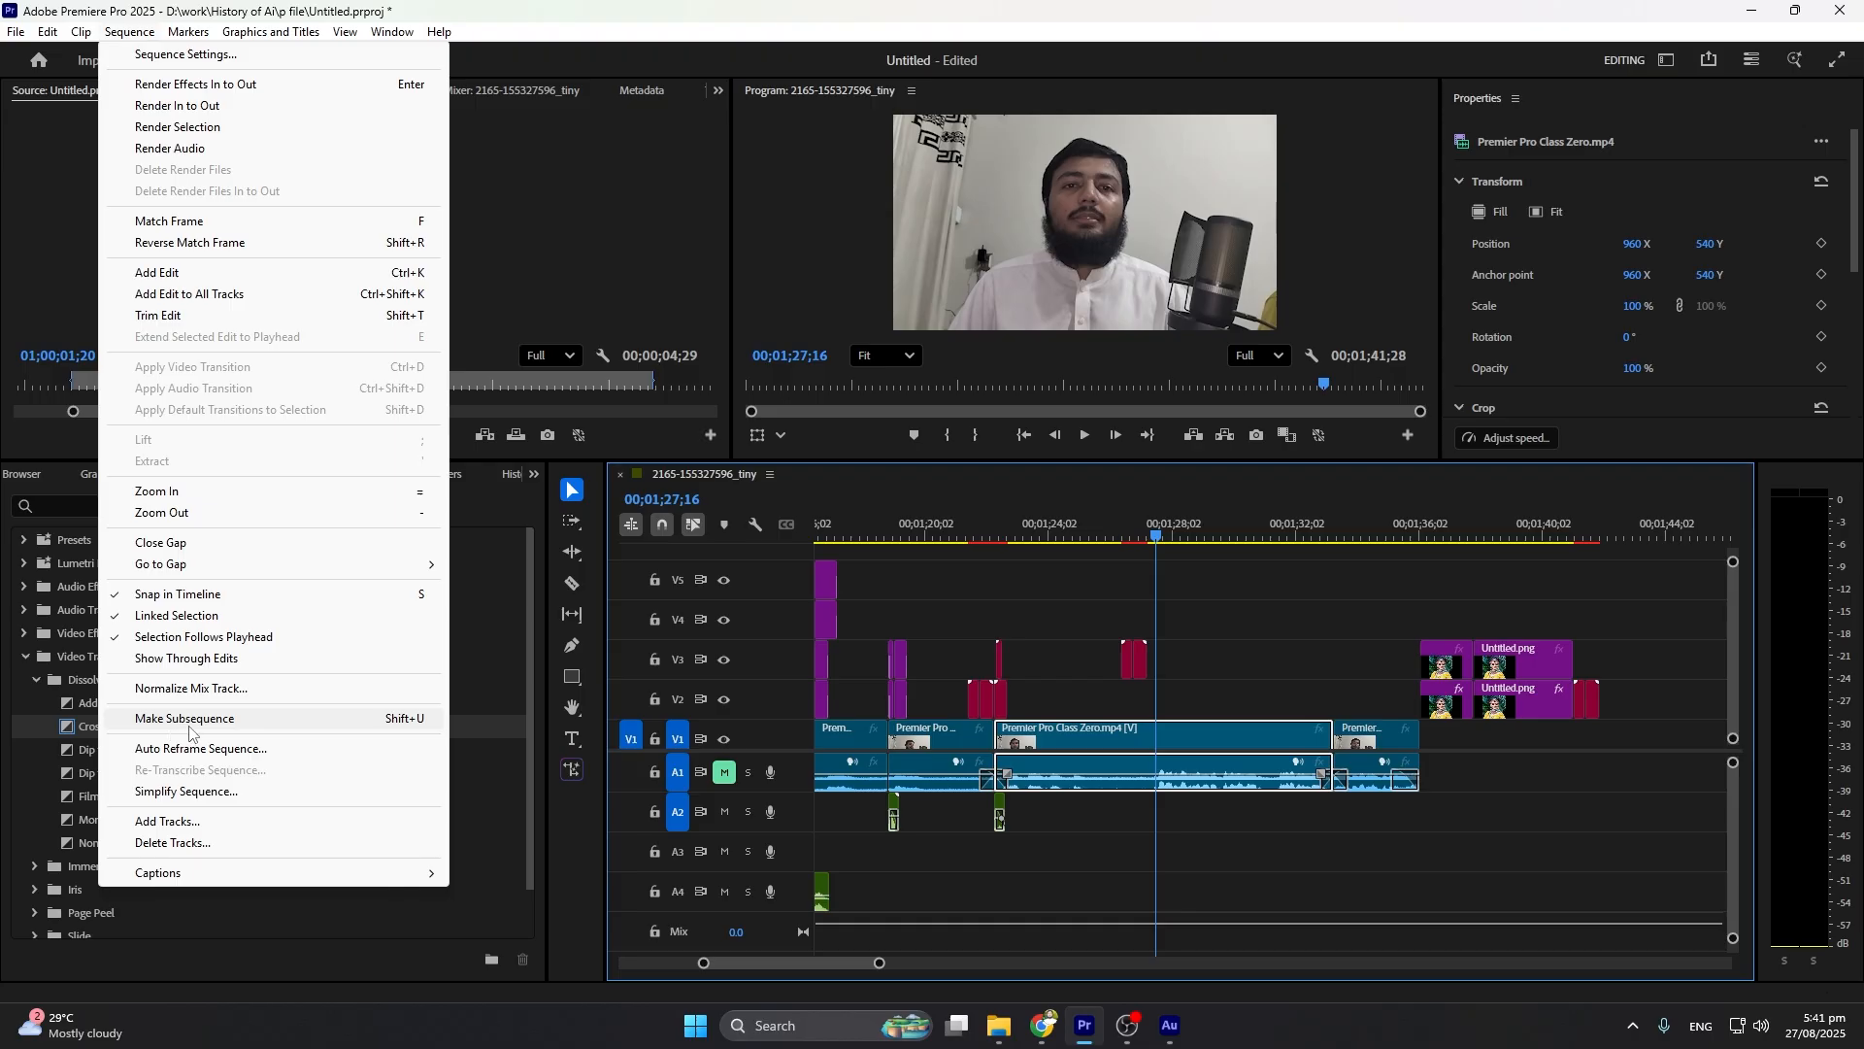
left_click(196, 718)
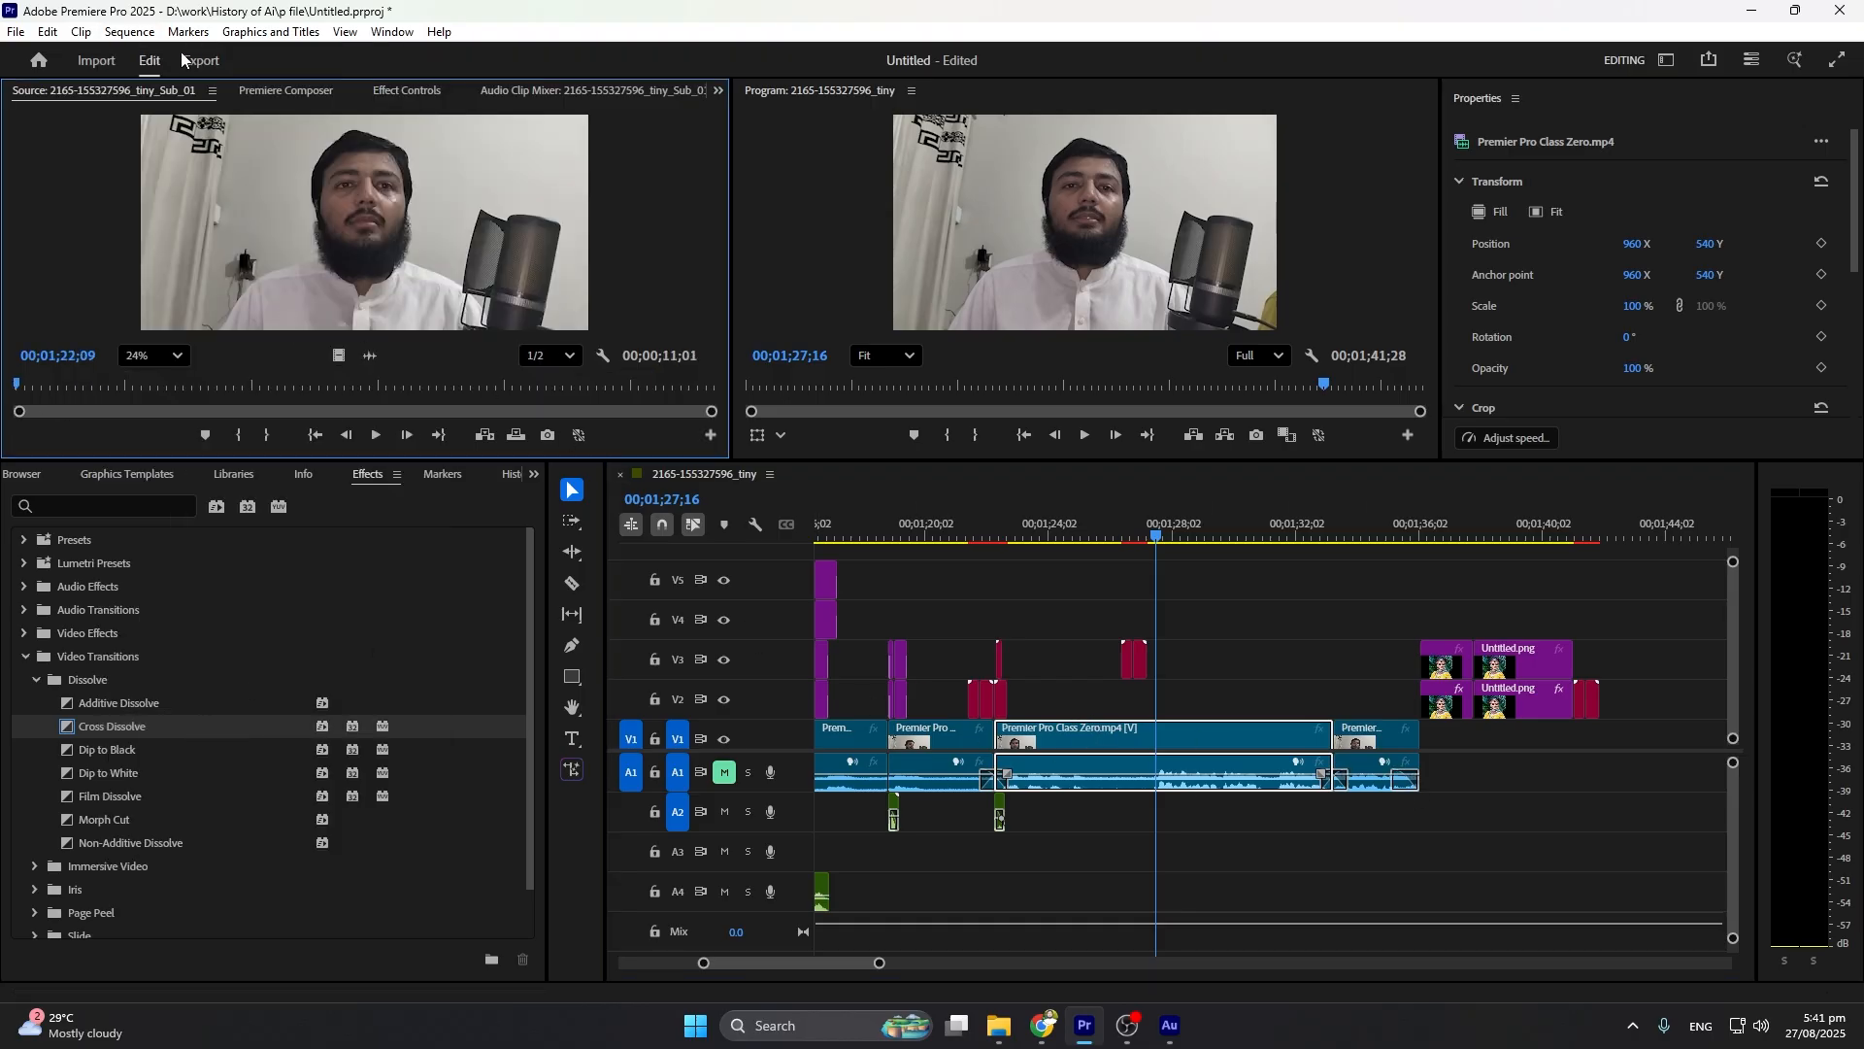
left_click(129, 32)
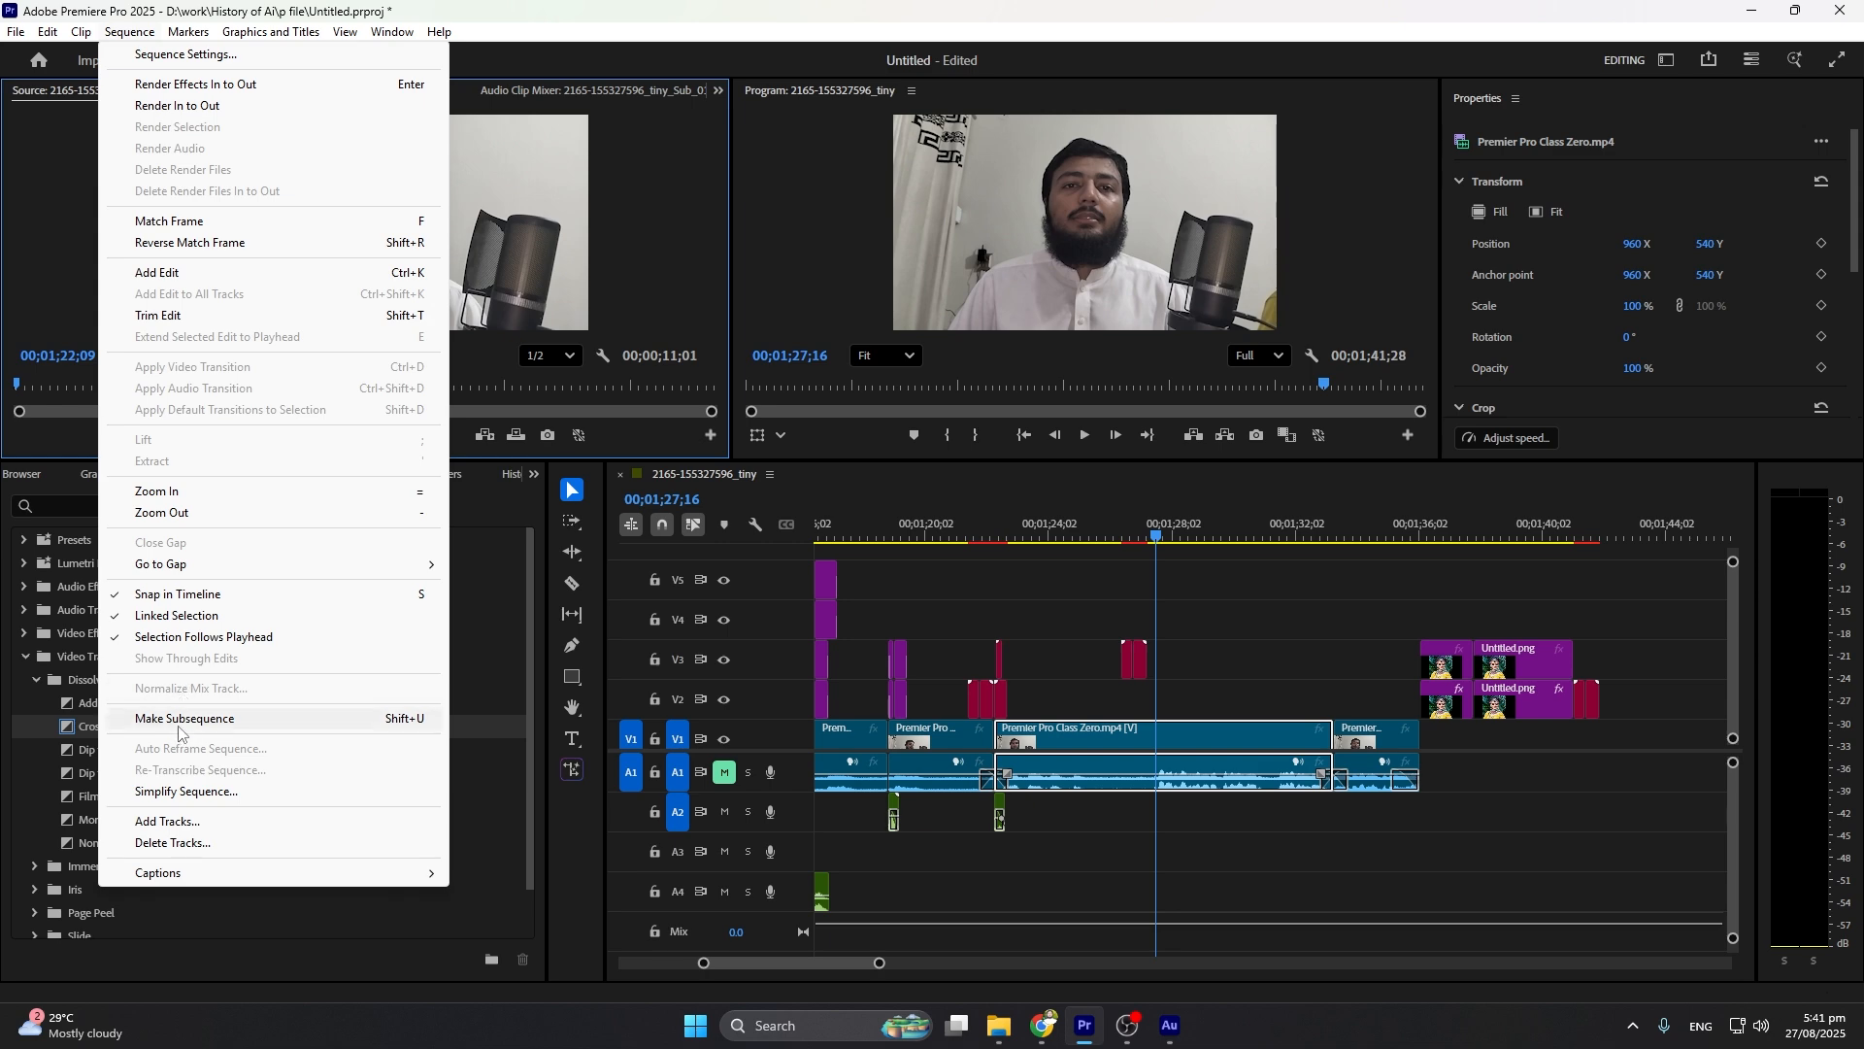
left_click(1076, 783)
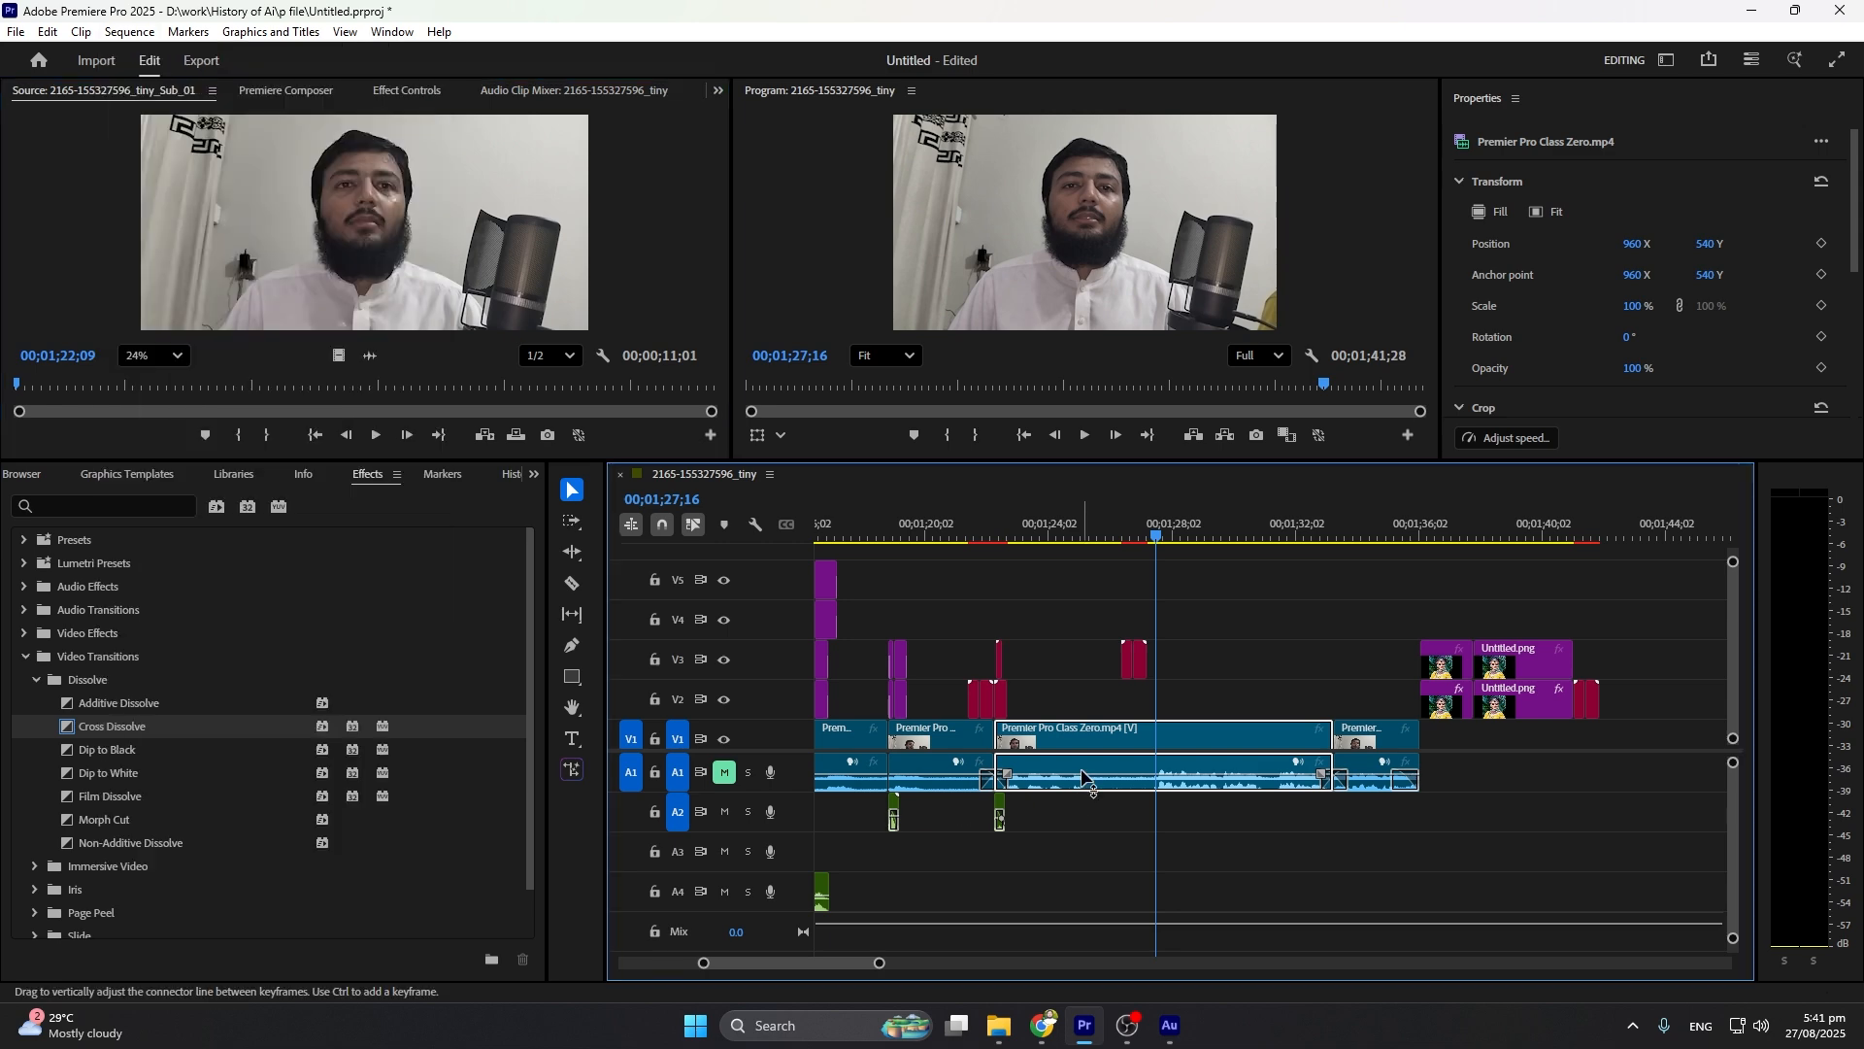
left_click(118, 35)
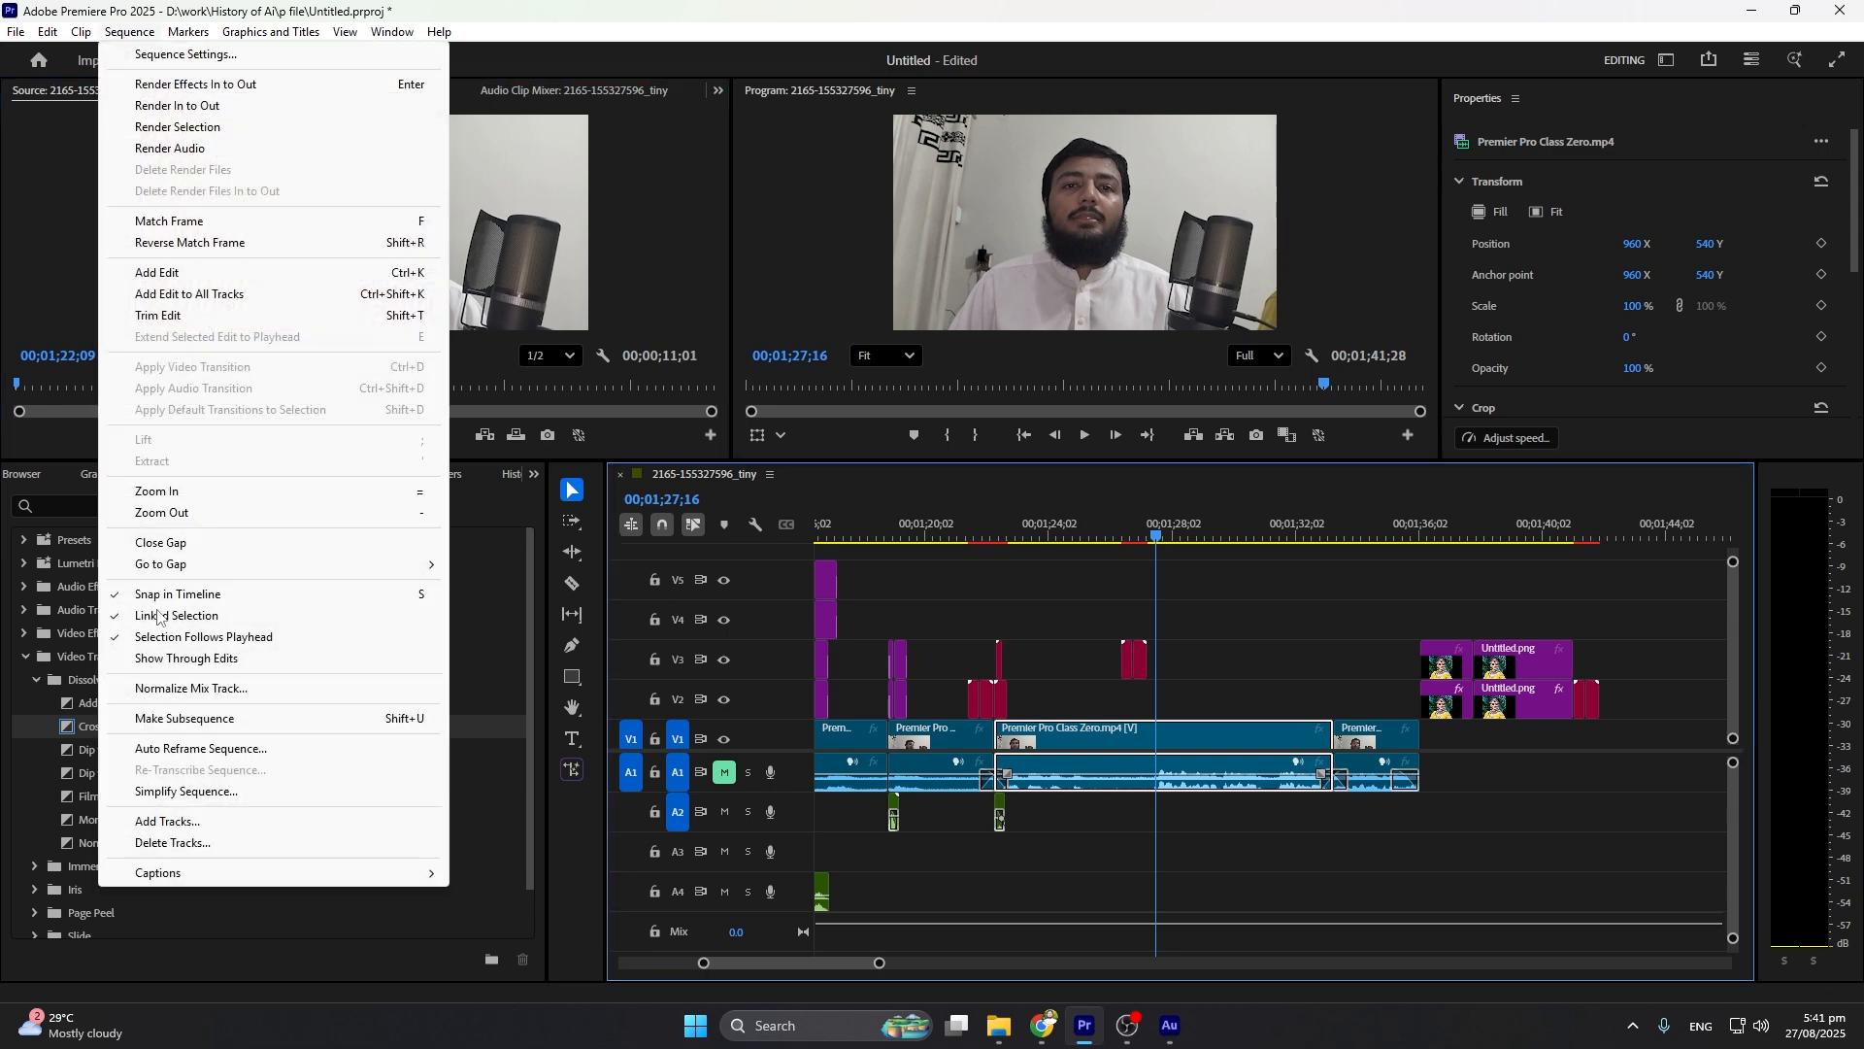
left_click(217, 757)
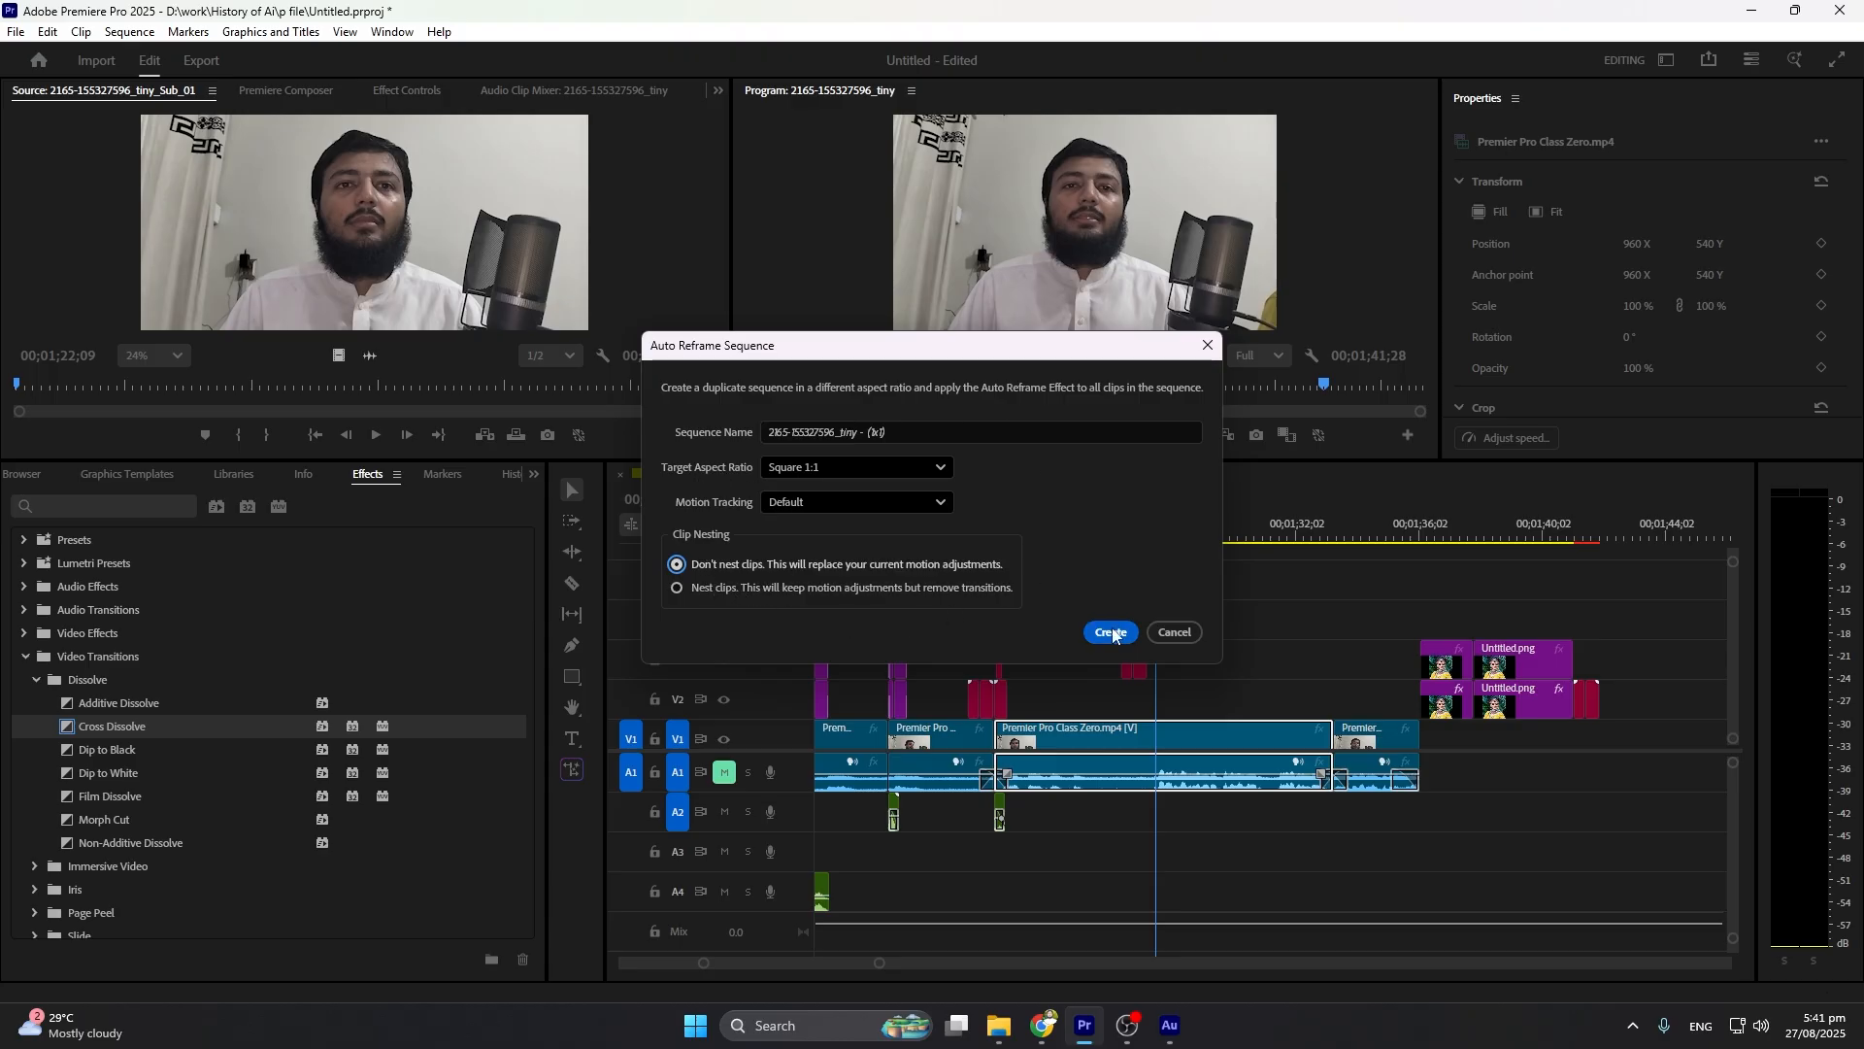
left_click(1175, 632)
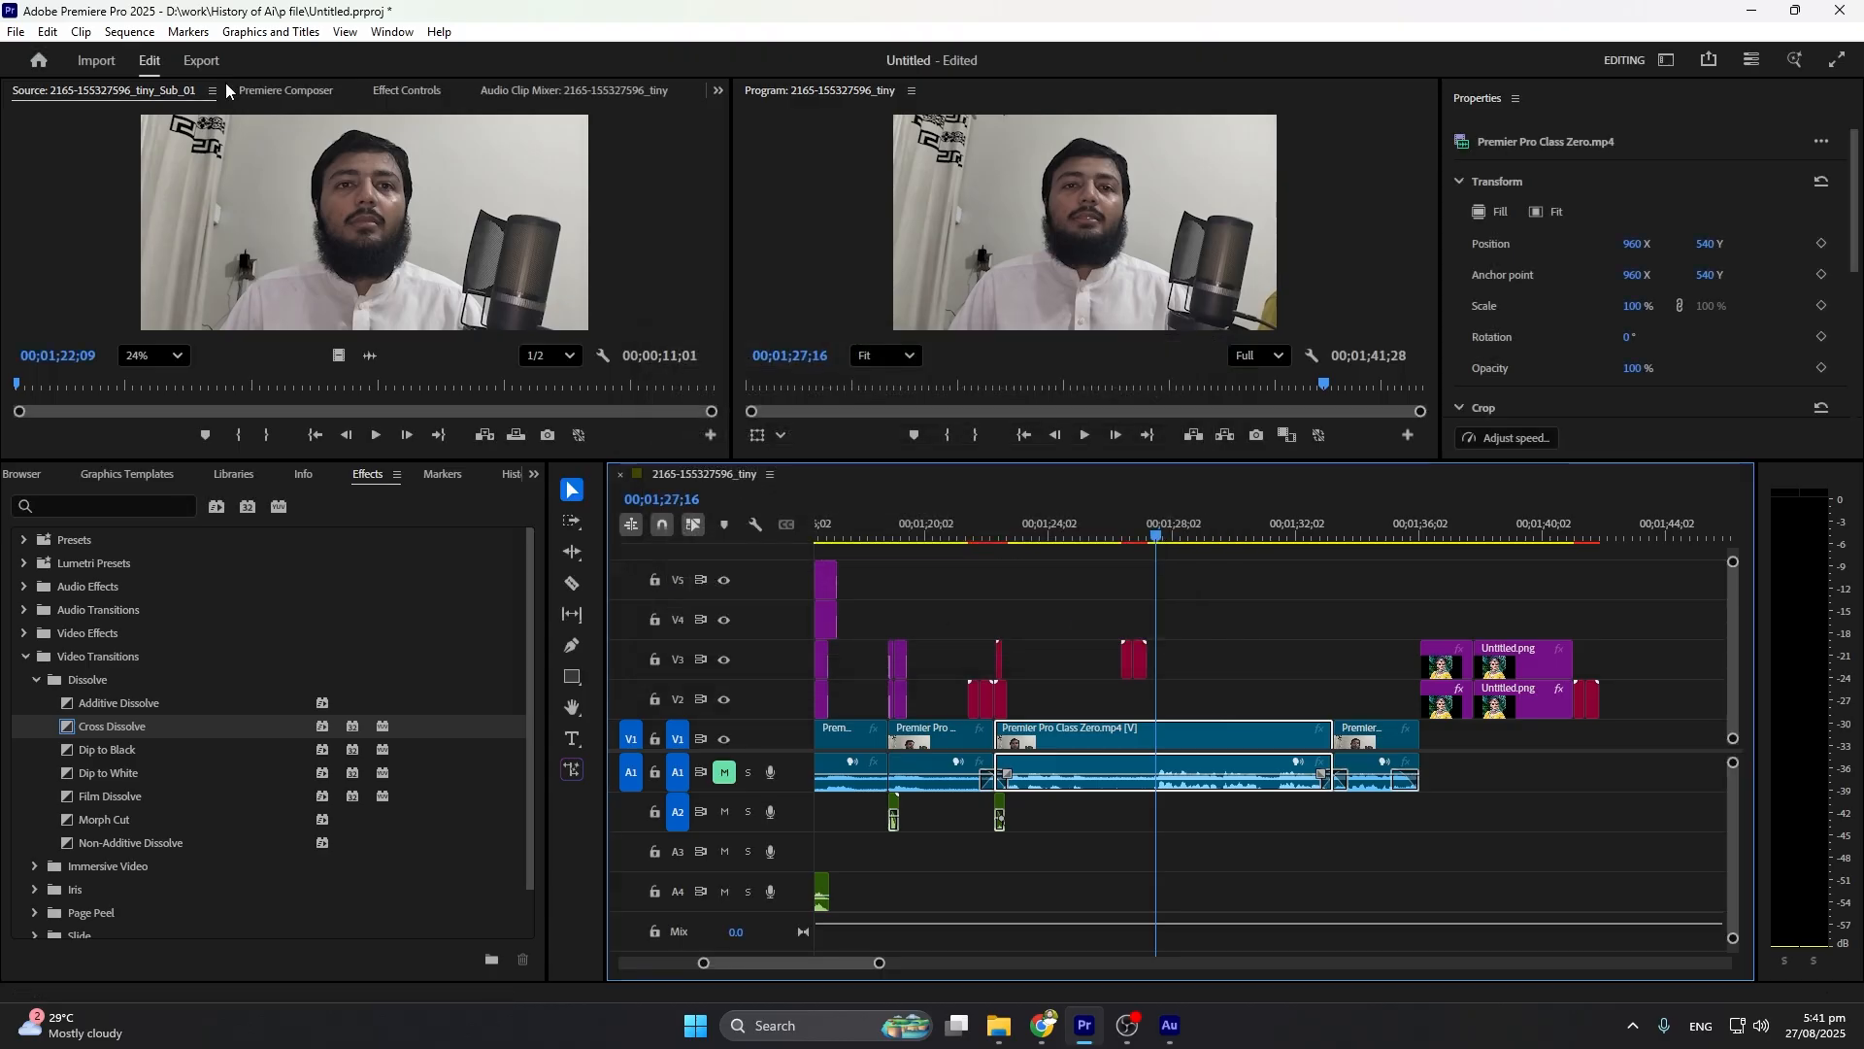
left_click(129, 32)
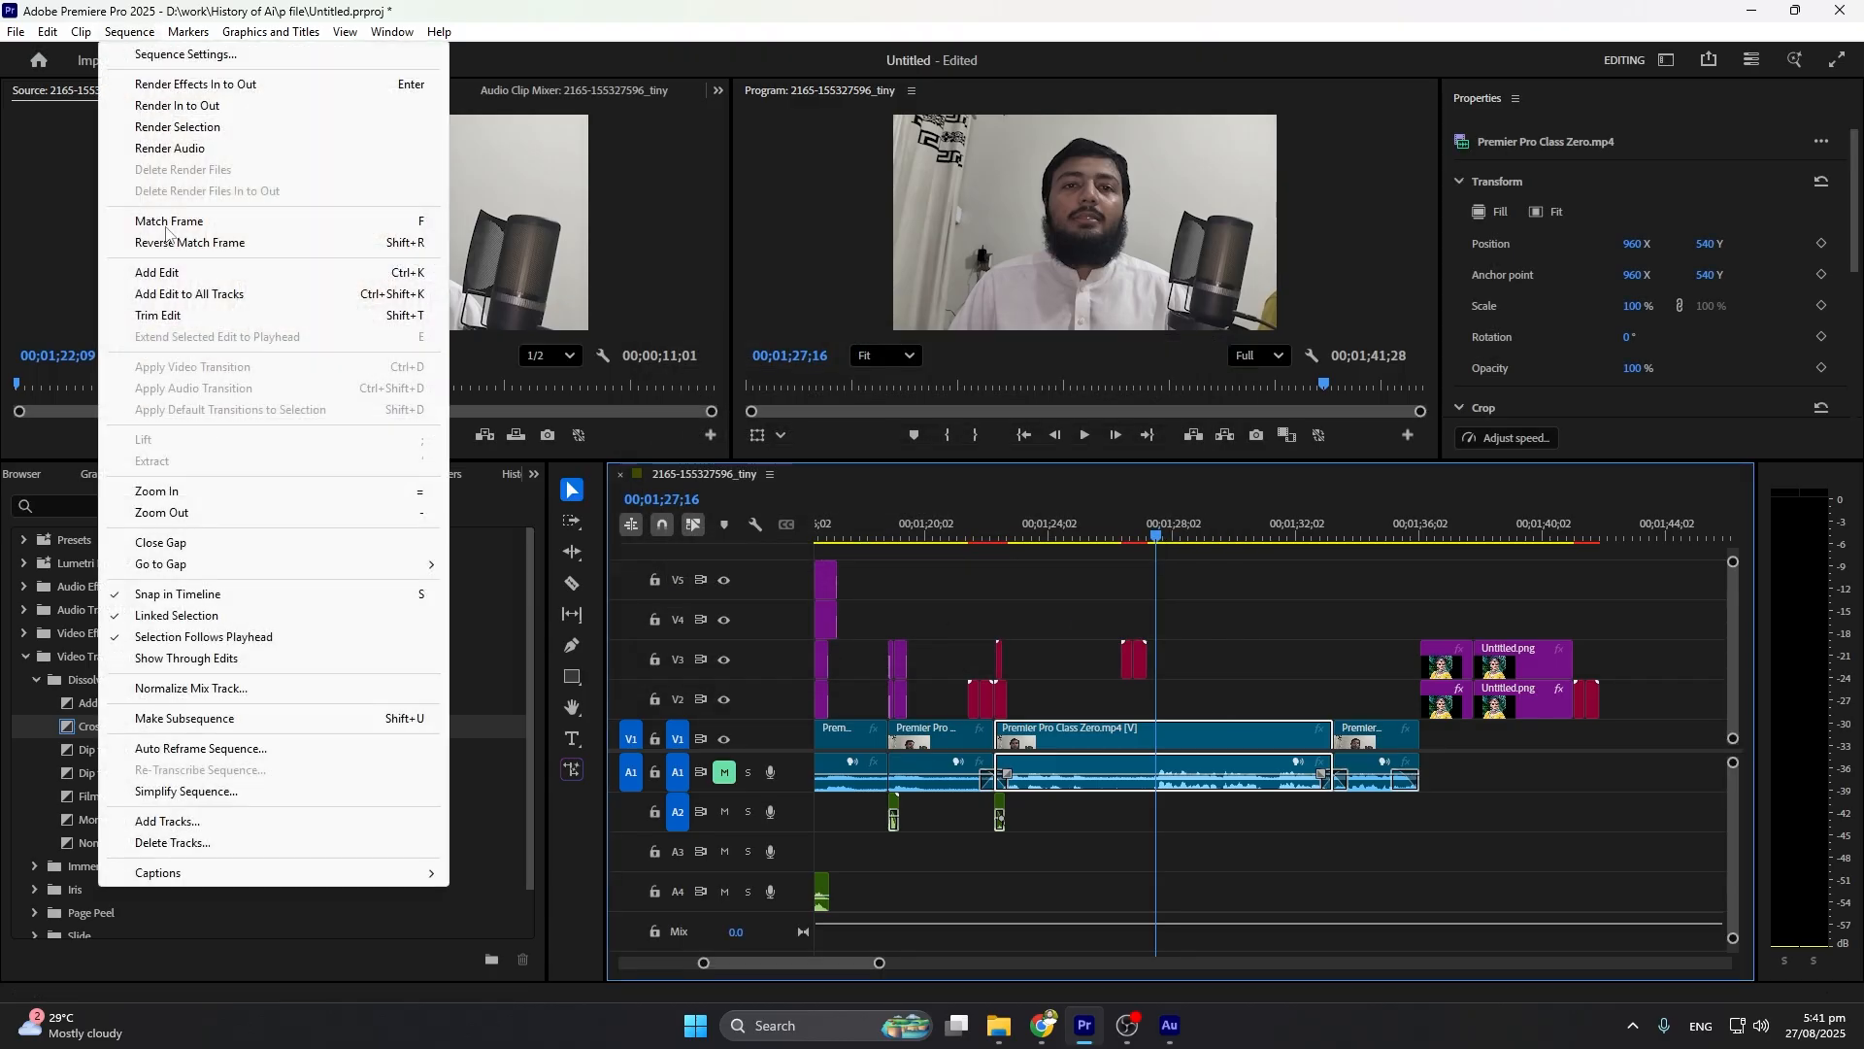
left_click(185, 792)
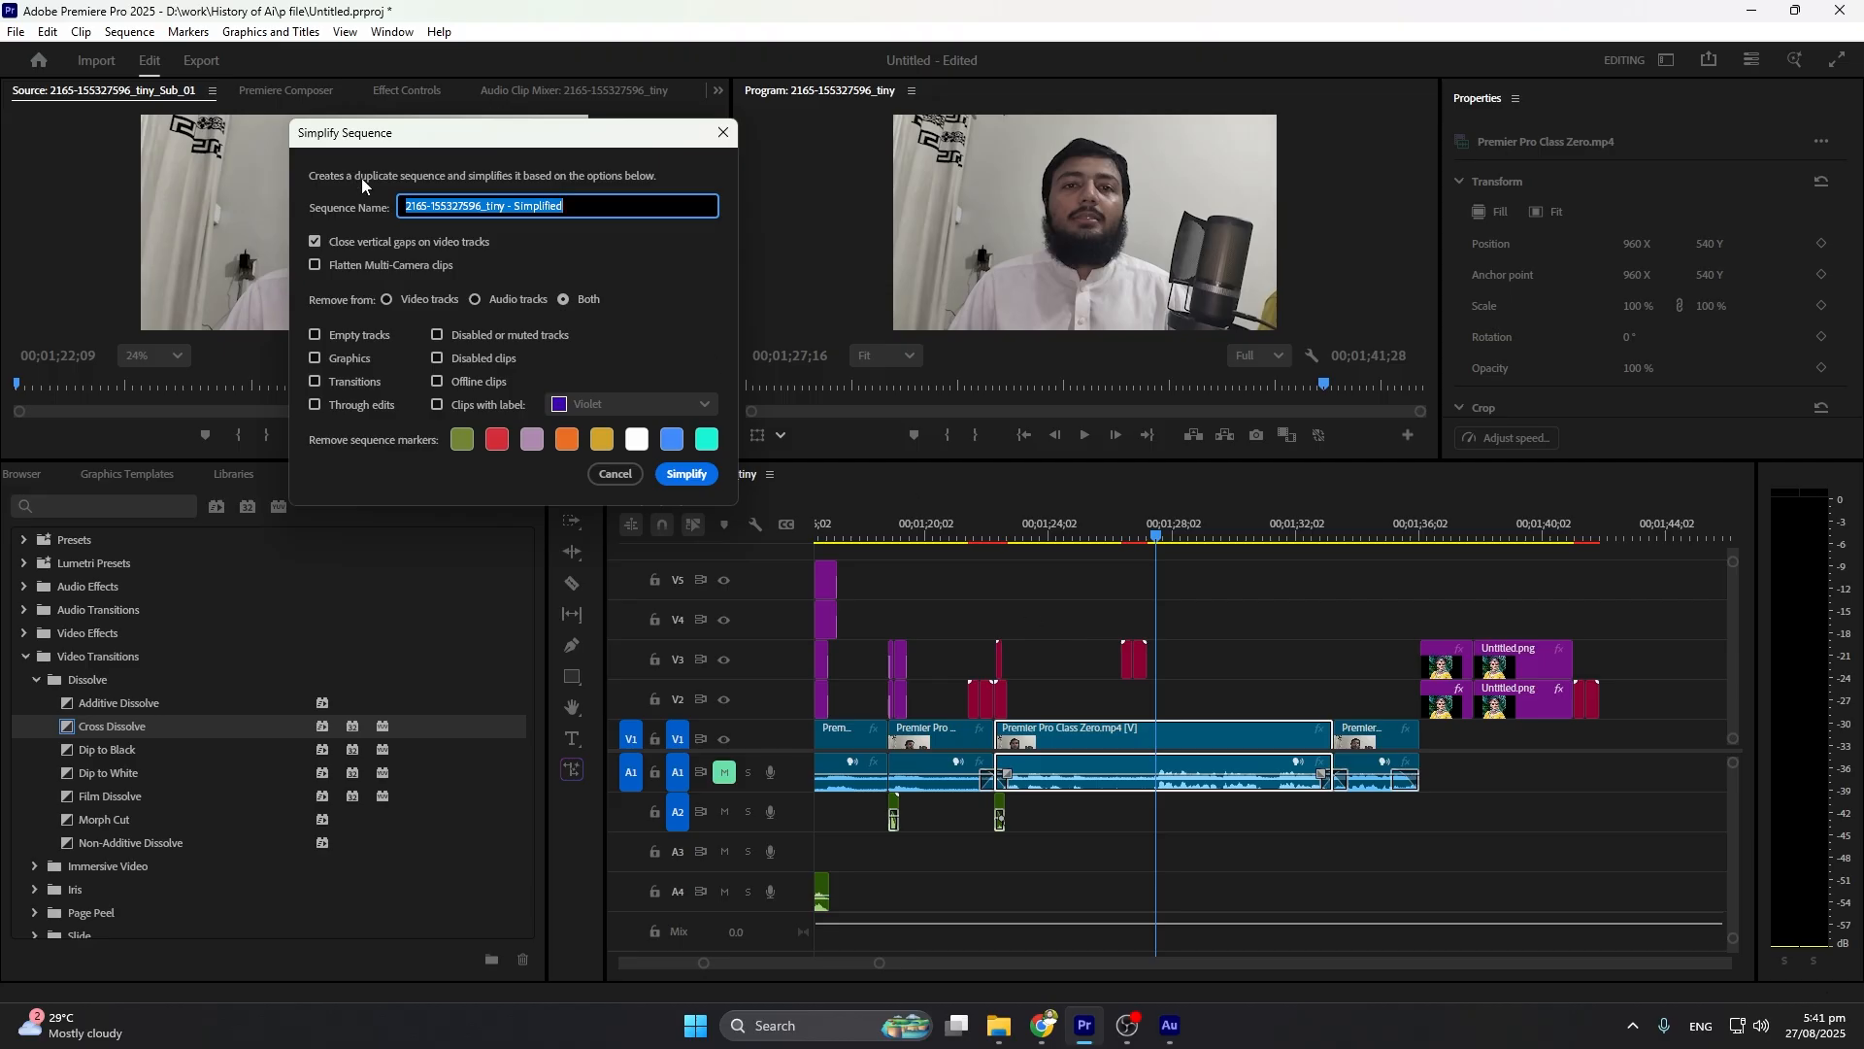
left_click(685, 475)
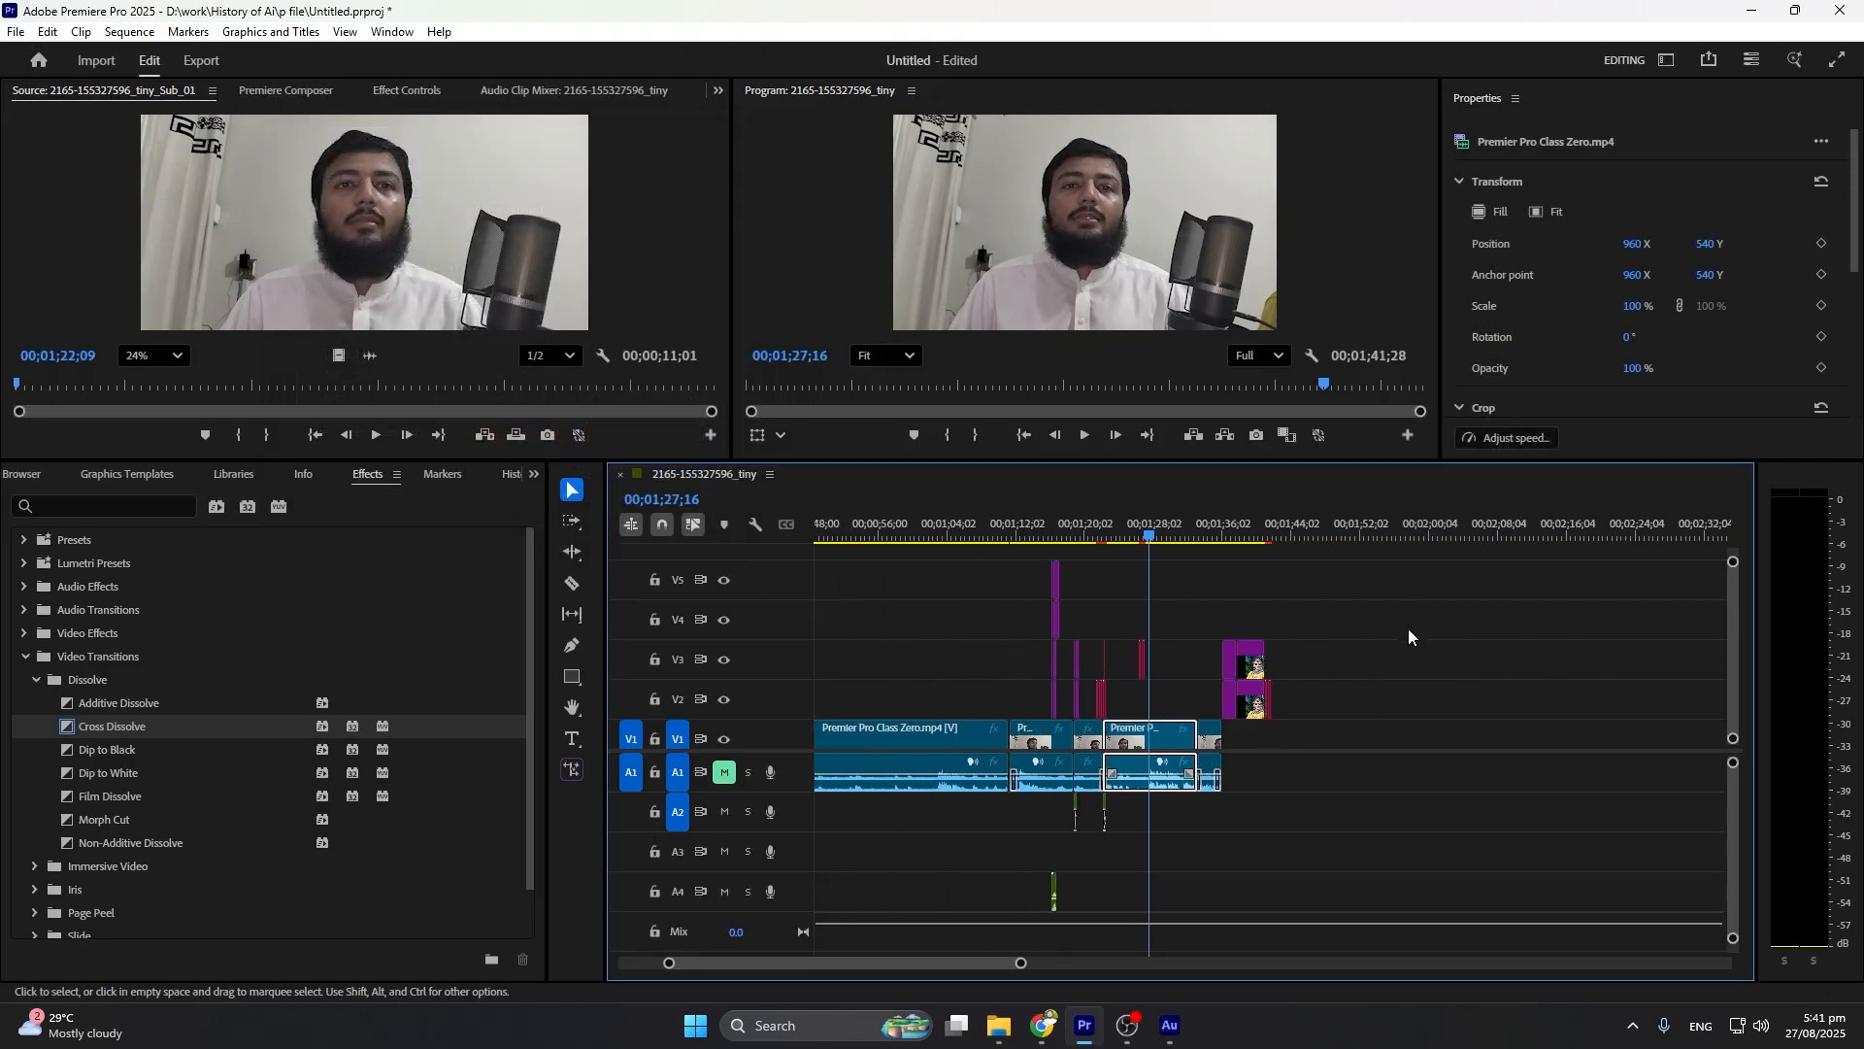
left_click_drag(1390, 603, 1068, 788)
left_click(130, 32)
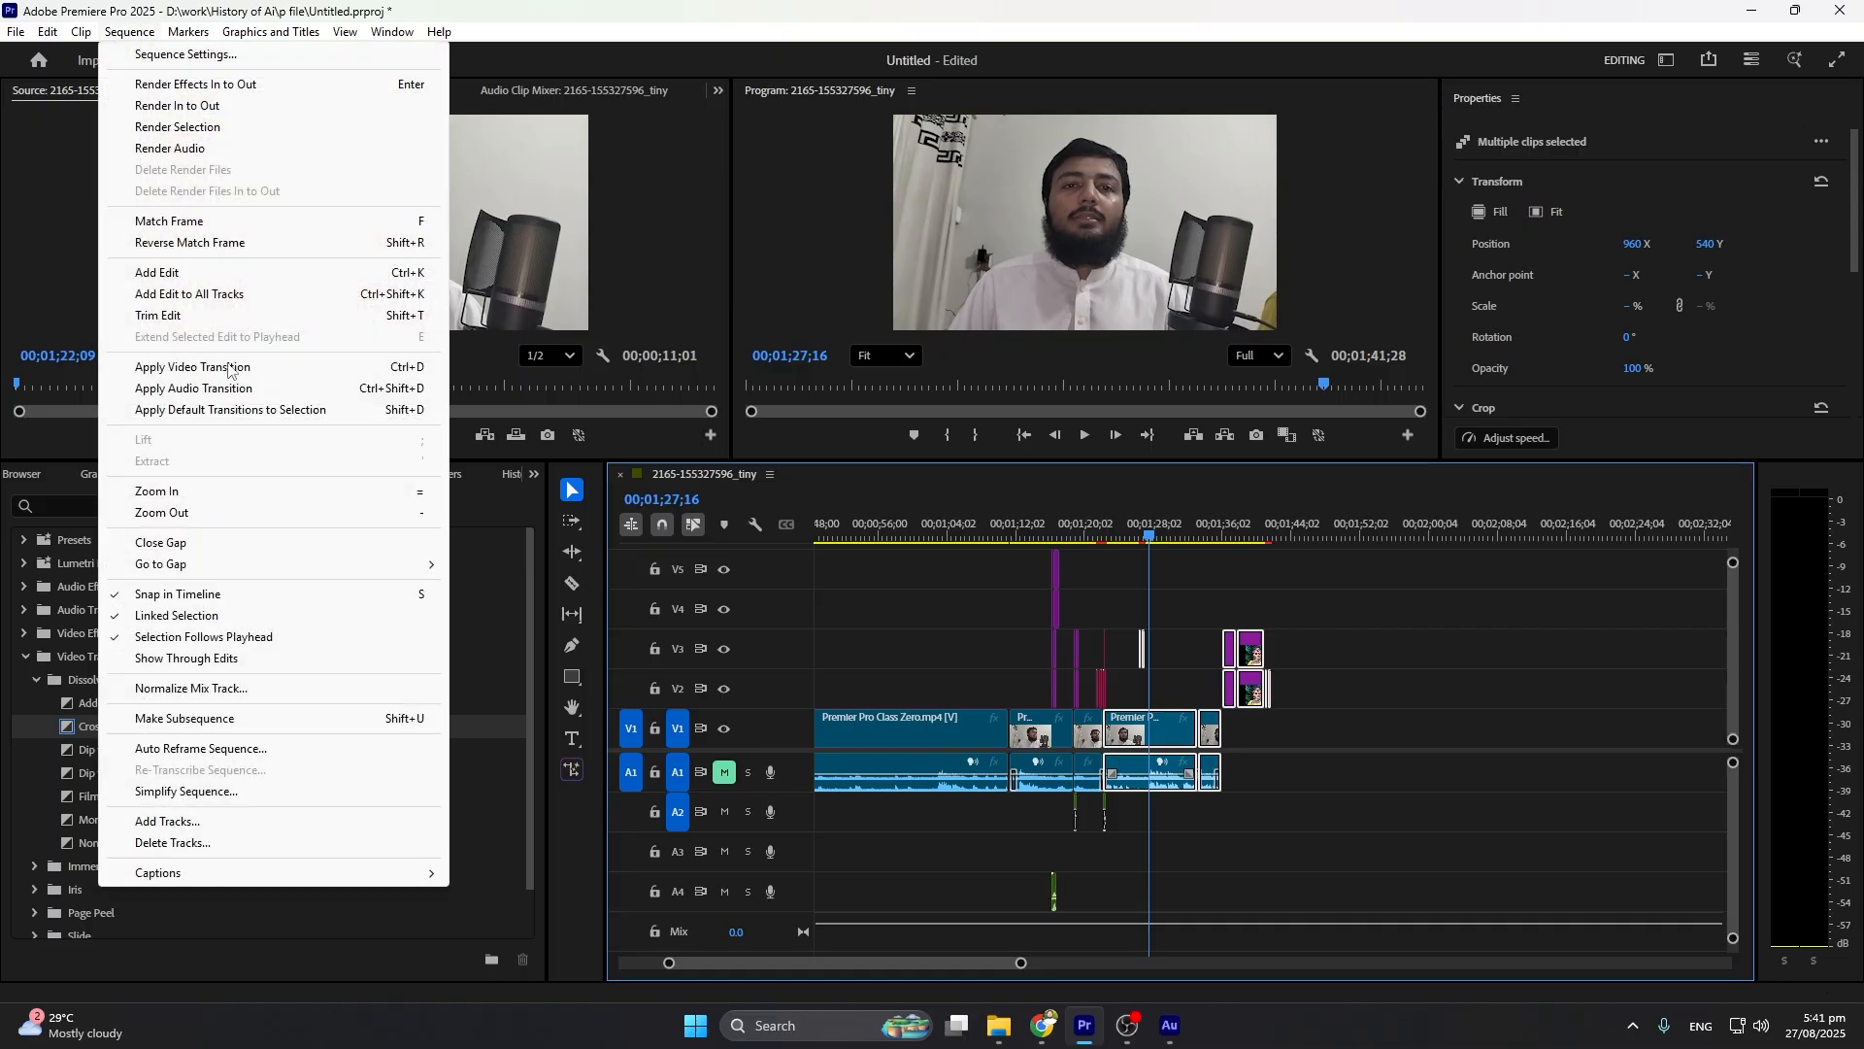
left_click(184, 792)
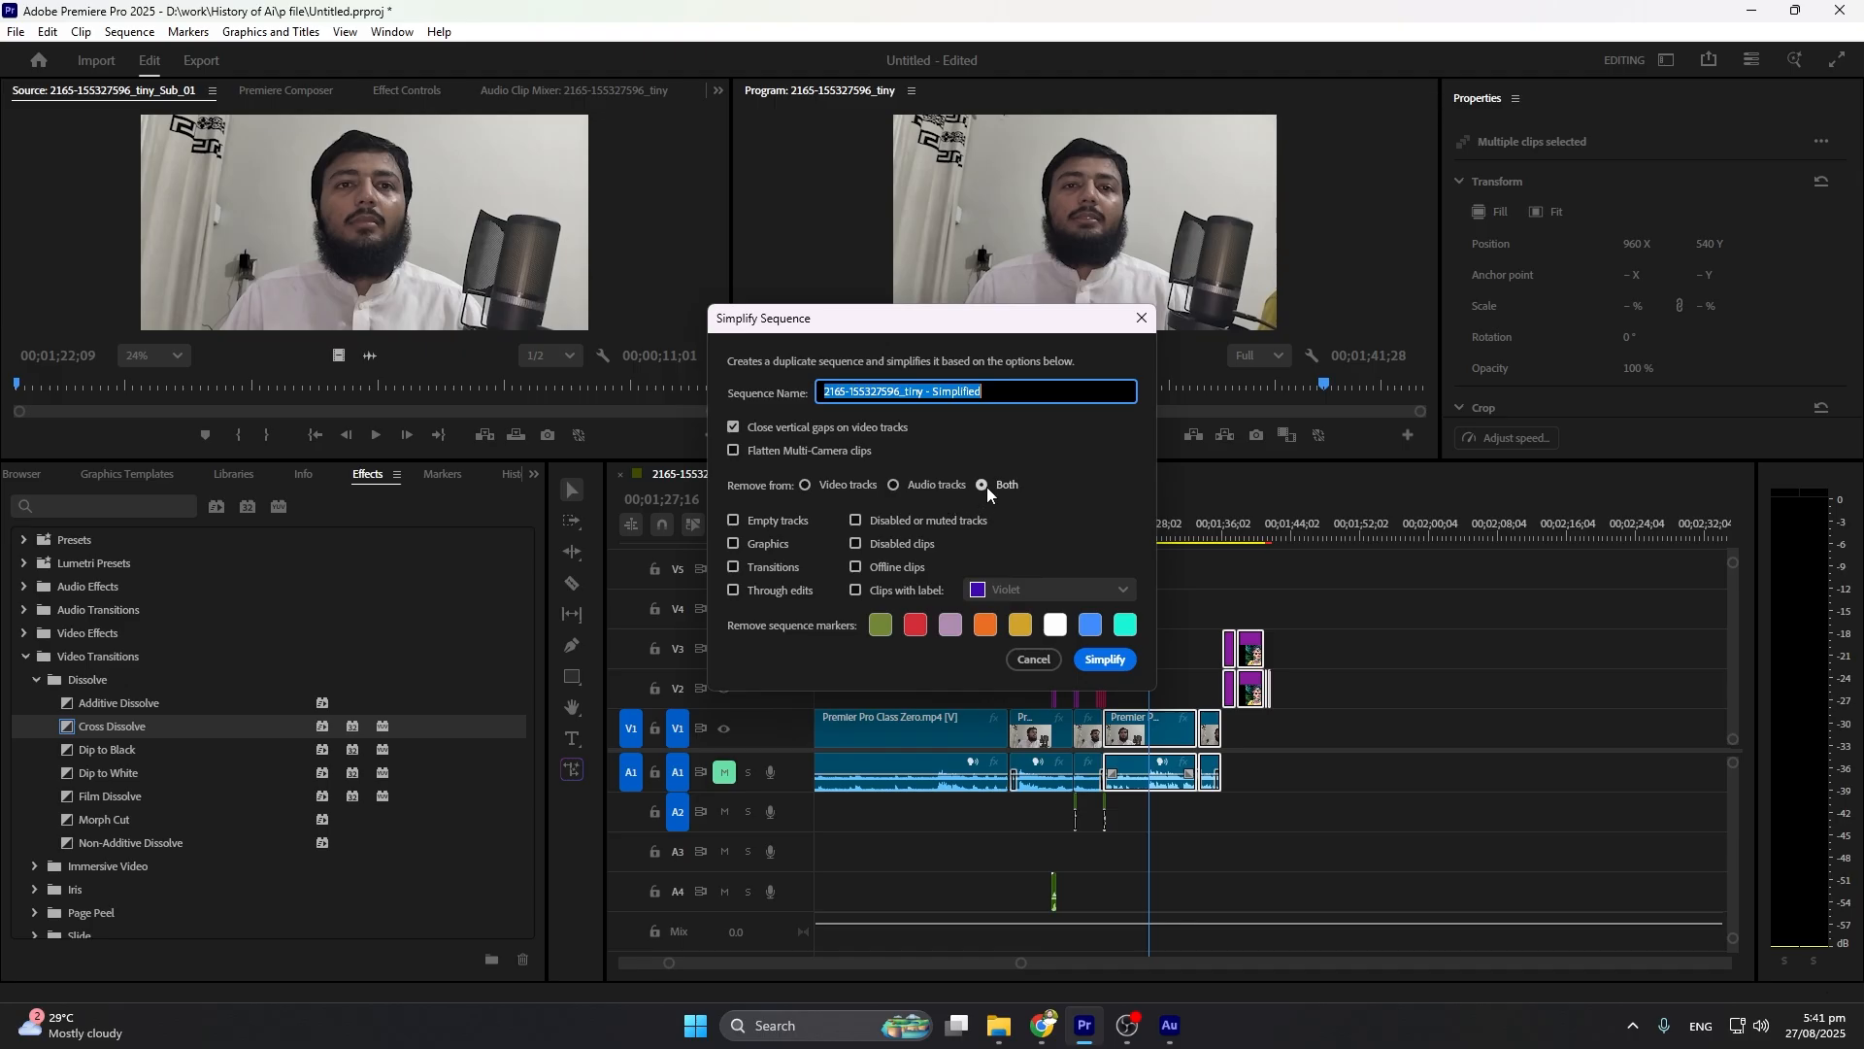
left_click(777, 520)
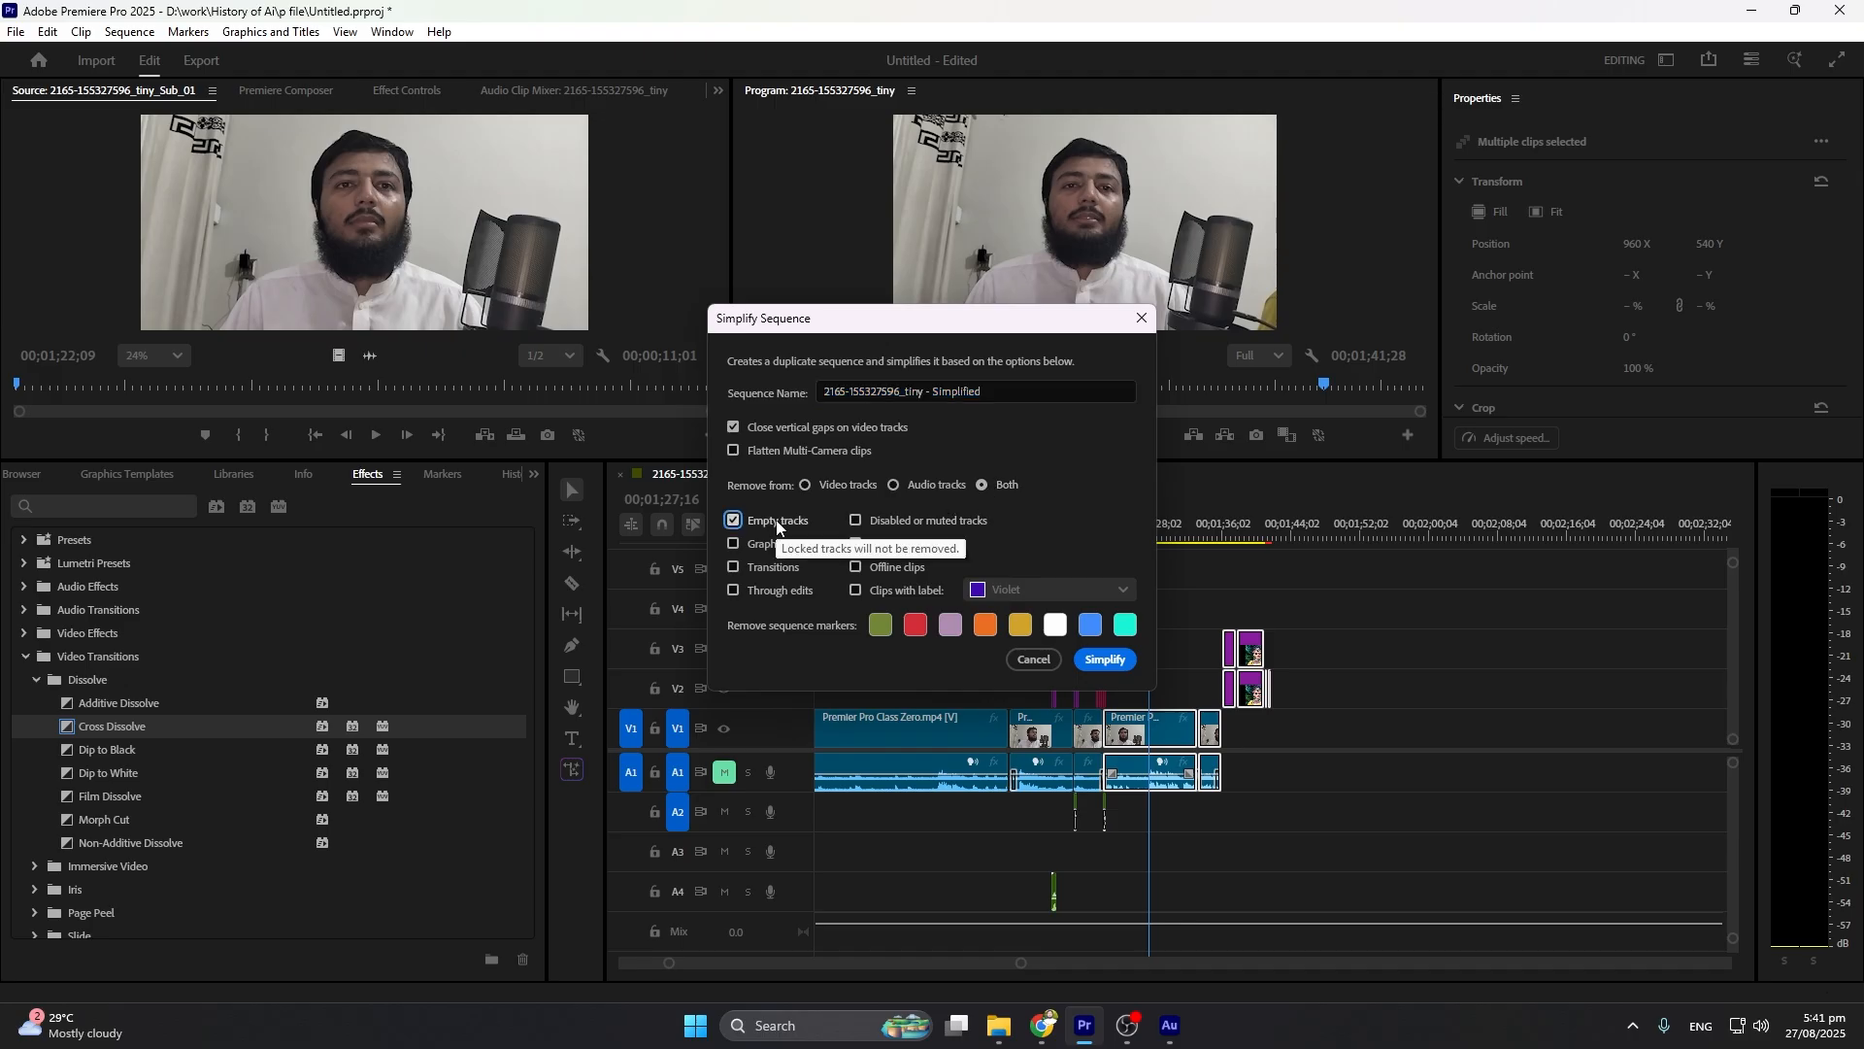
left_click(759, 546)
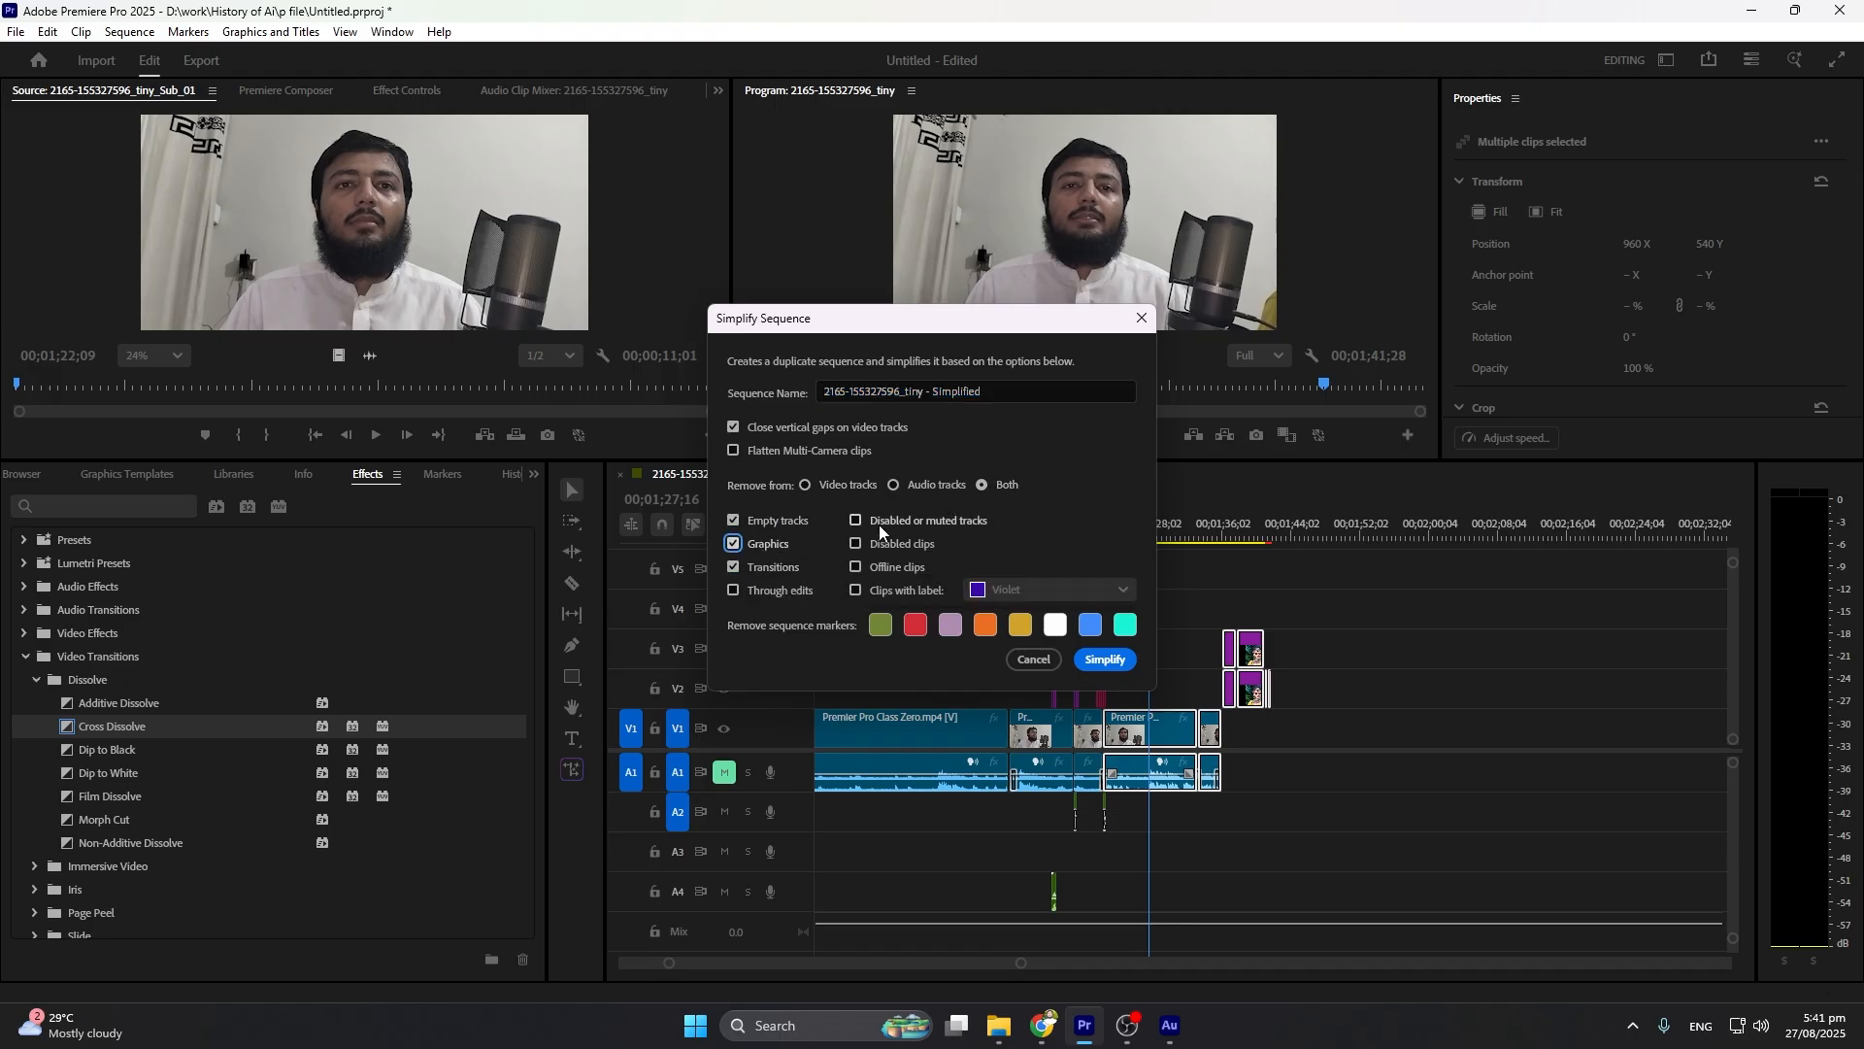
left_click(878, 520)
left_click(878, 543)
left_click(1105, 660)
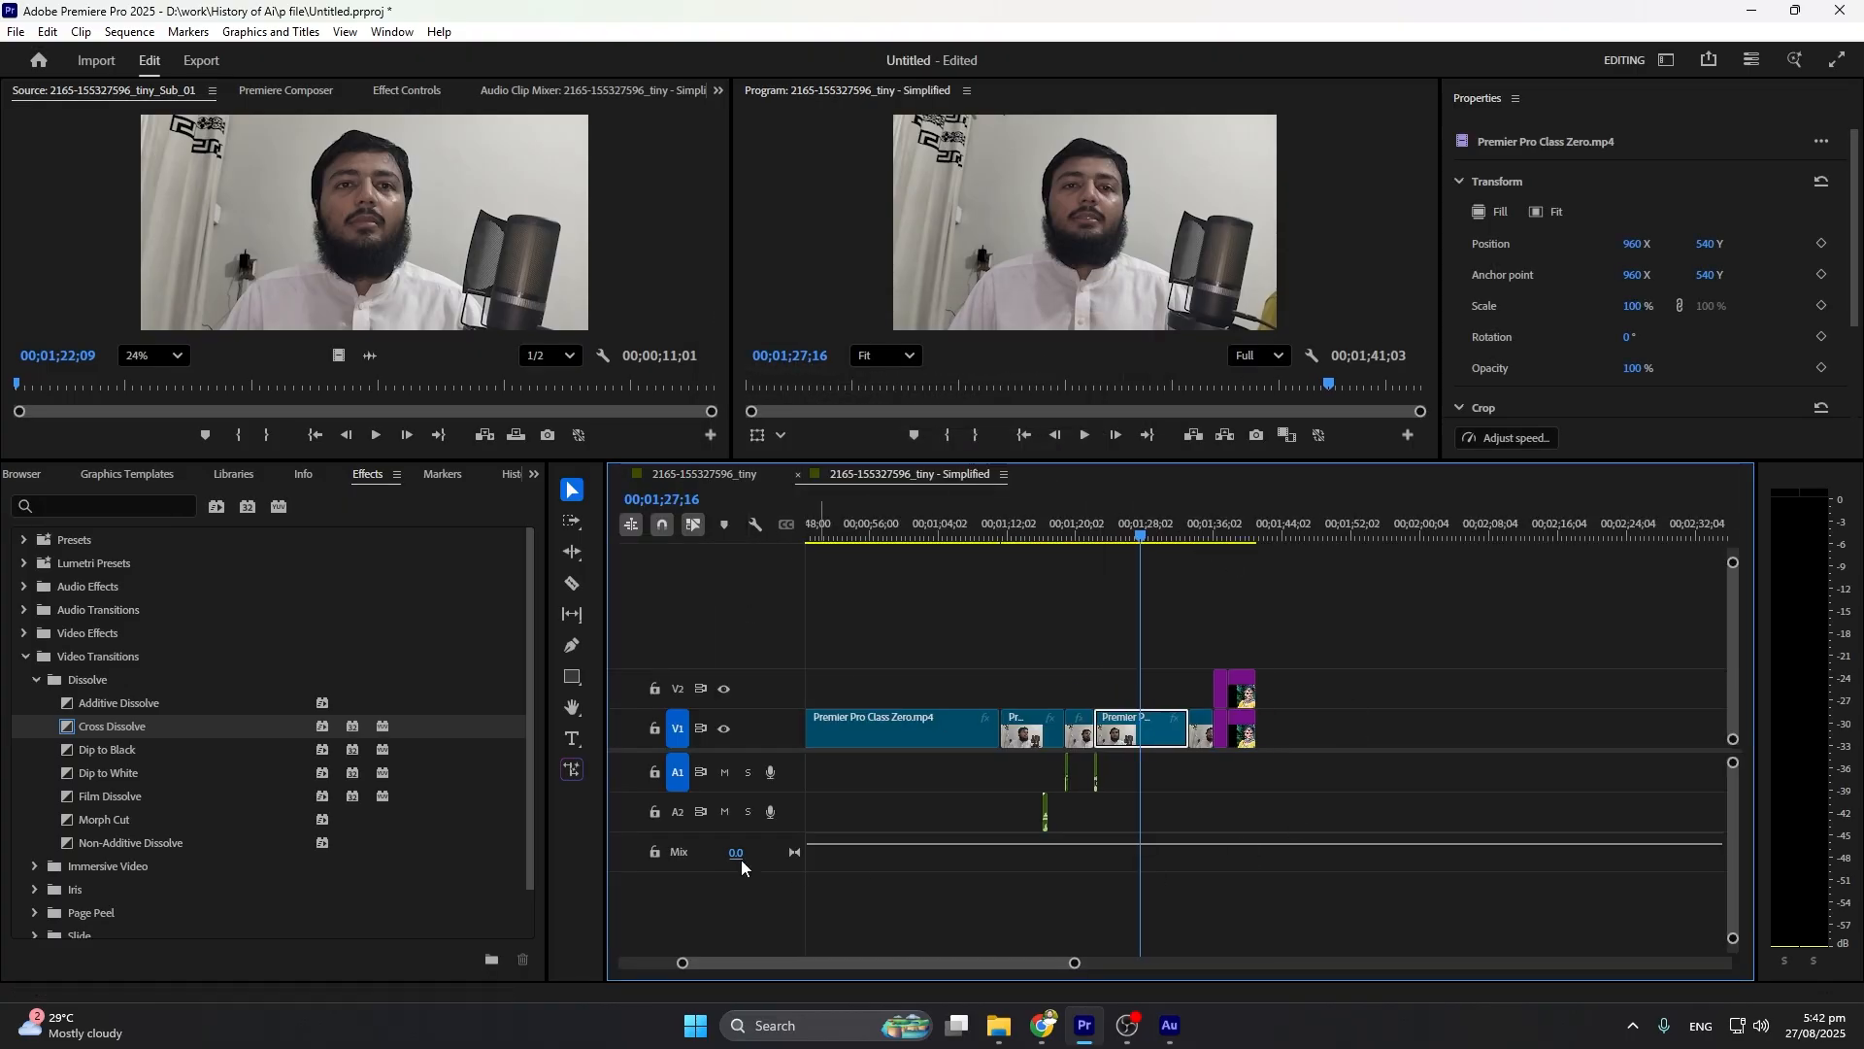
scroll(1063, 684, "down", 4)
scroll(1049, 699, "up", 7)
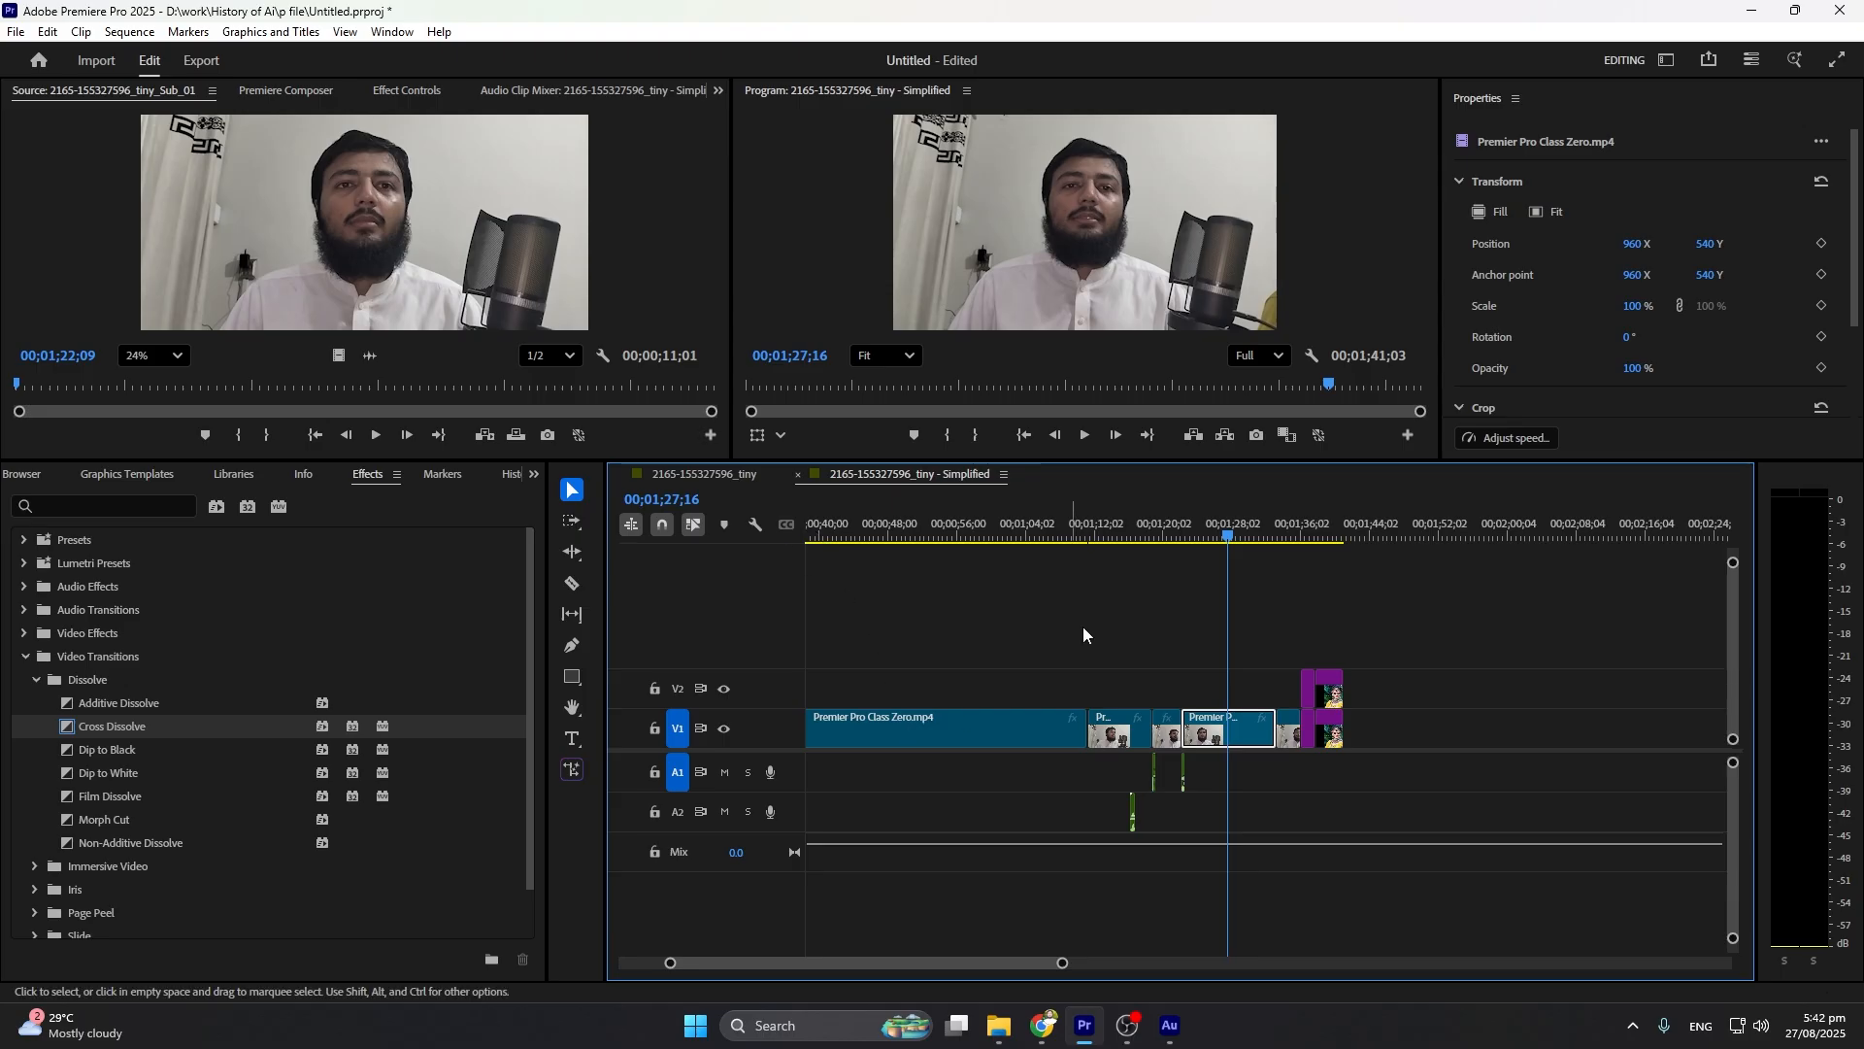
left_click_drag(1194, 543, 752, 544)
key("minus")
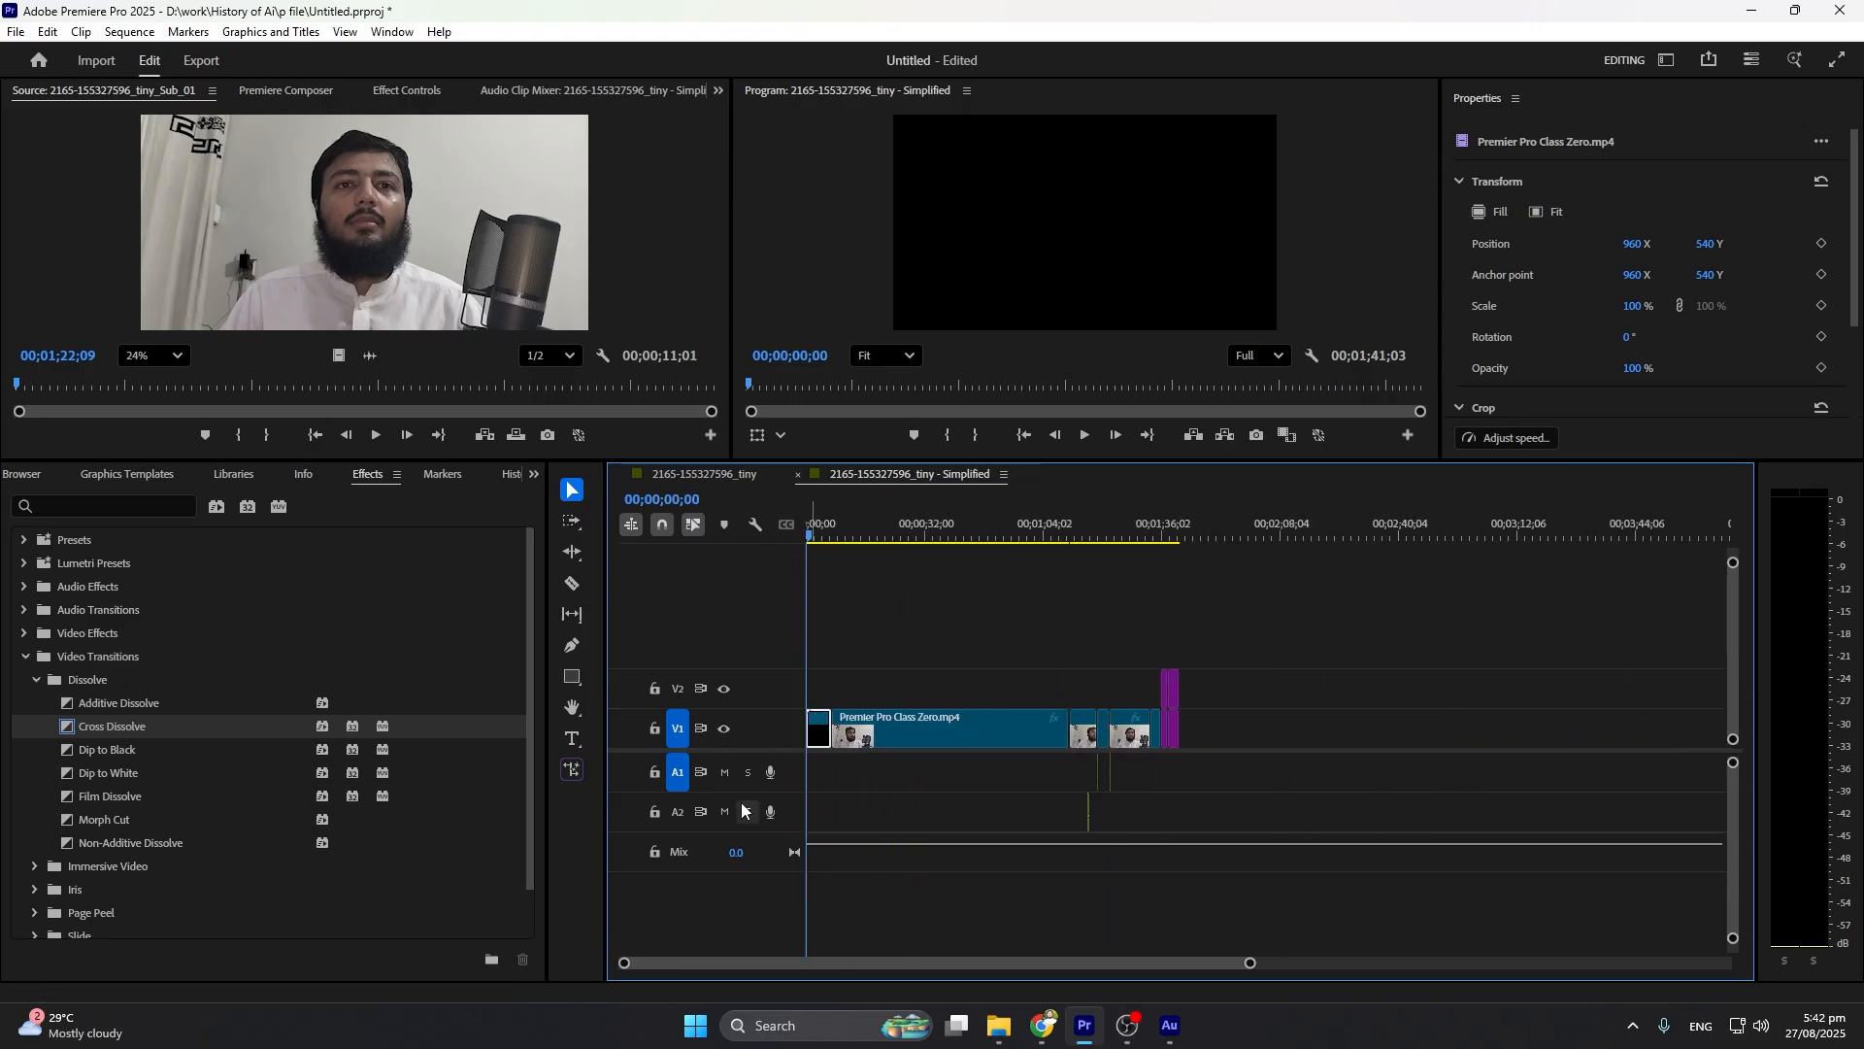
left_click(695, 474)
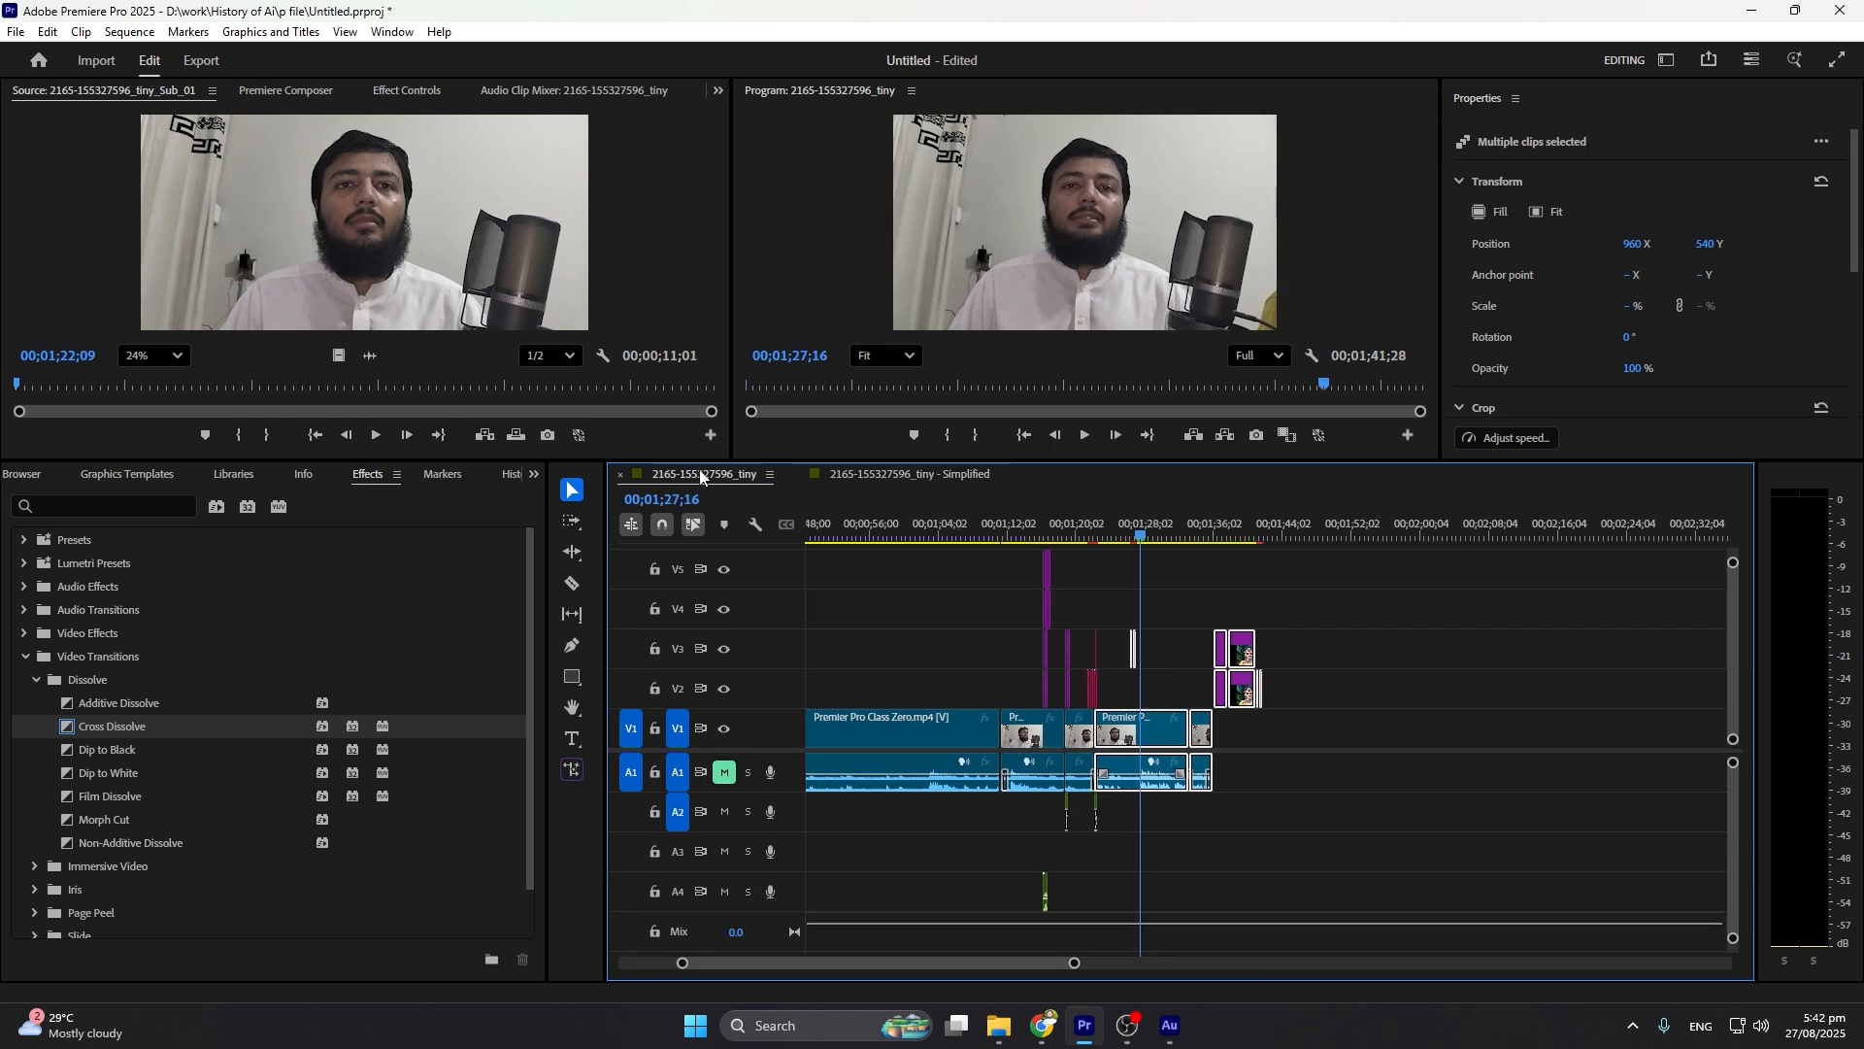
scroll(1028, 773, "up", 5)
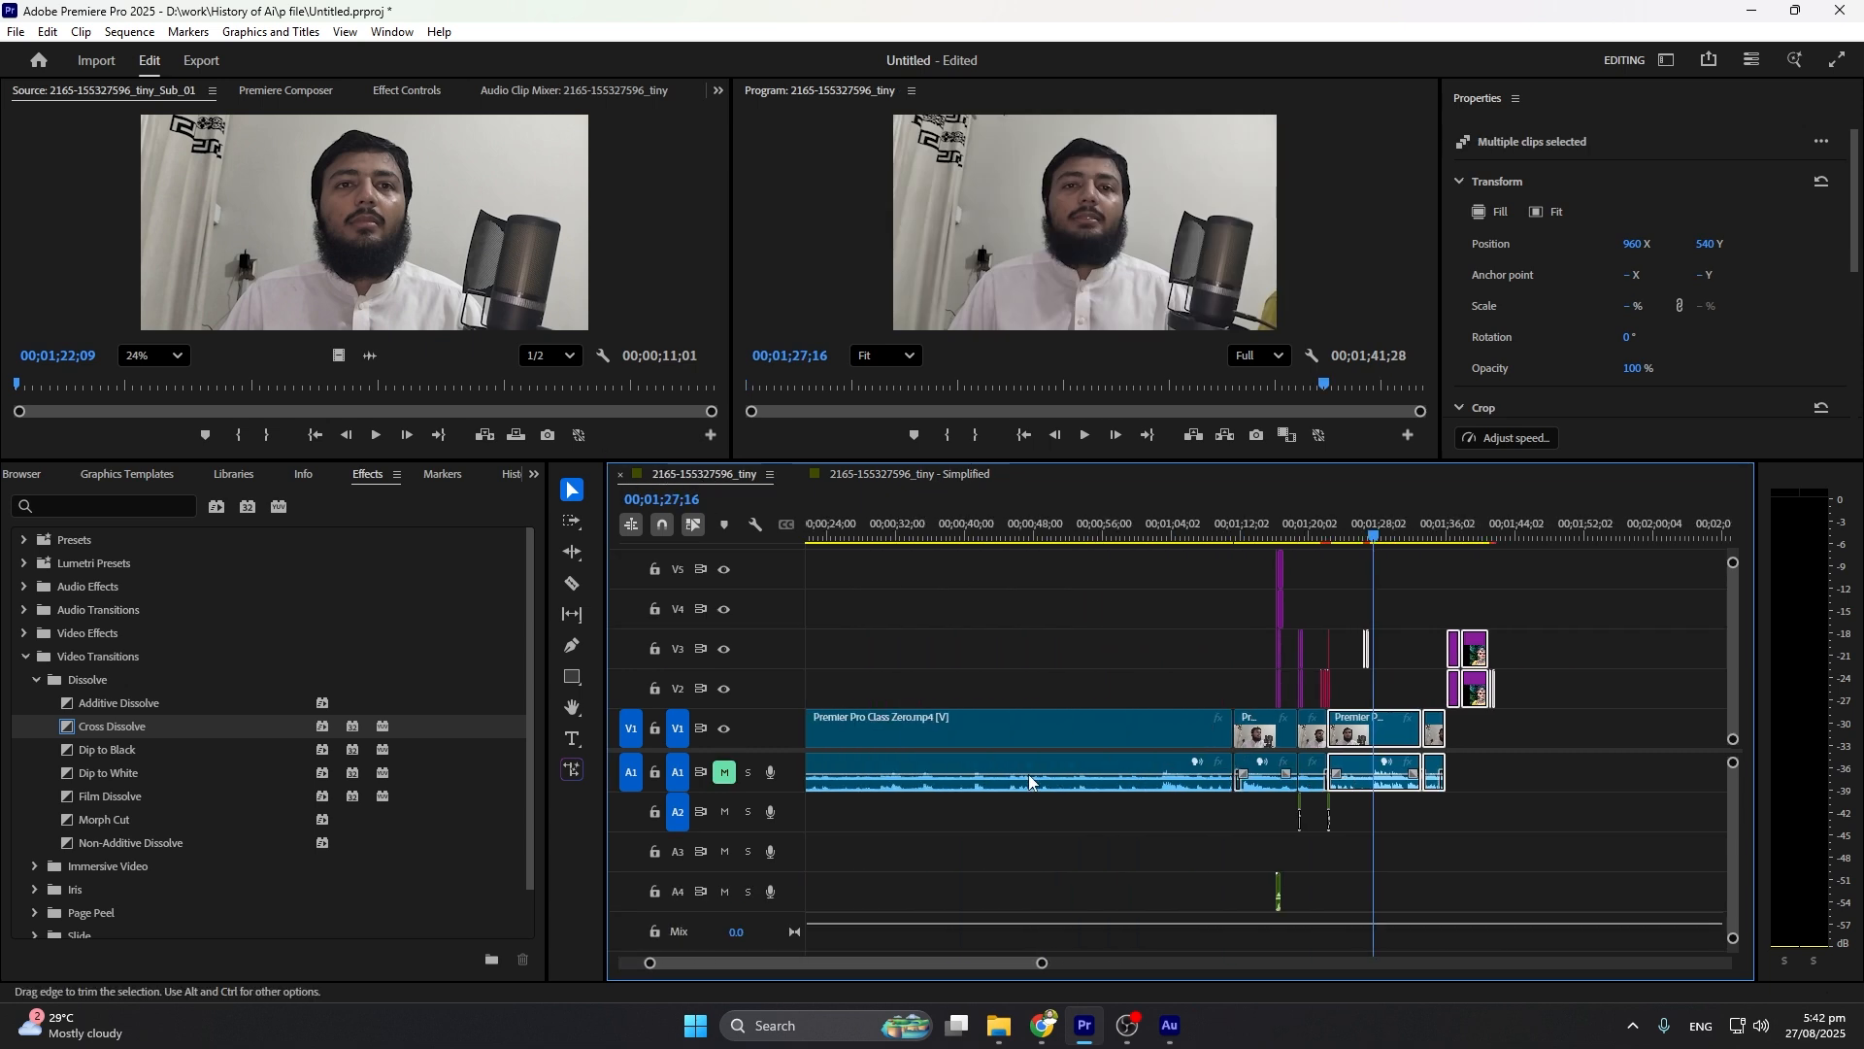
scroll(1028, 779, "down", 4)
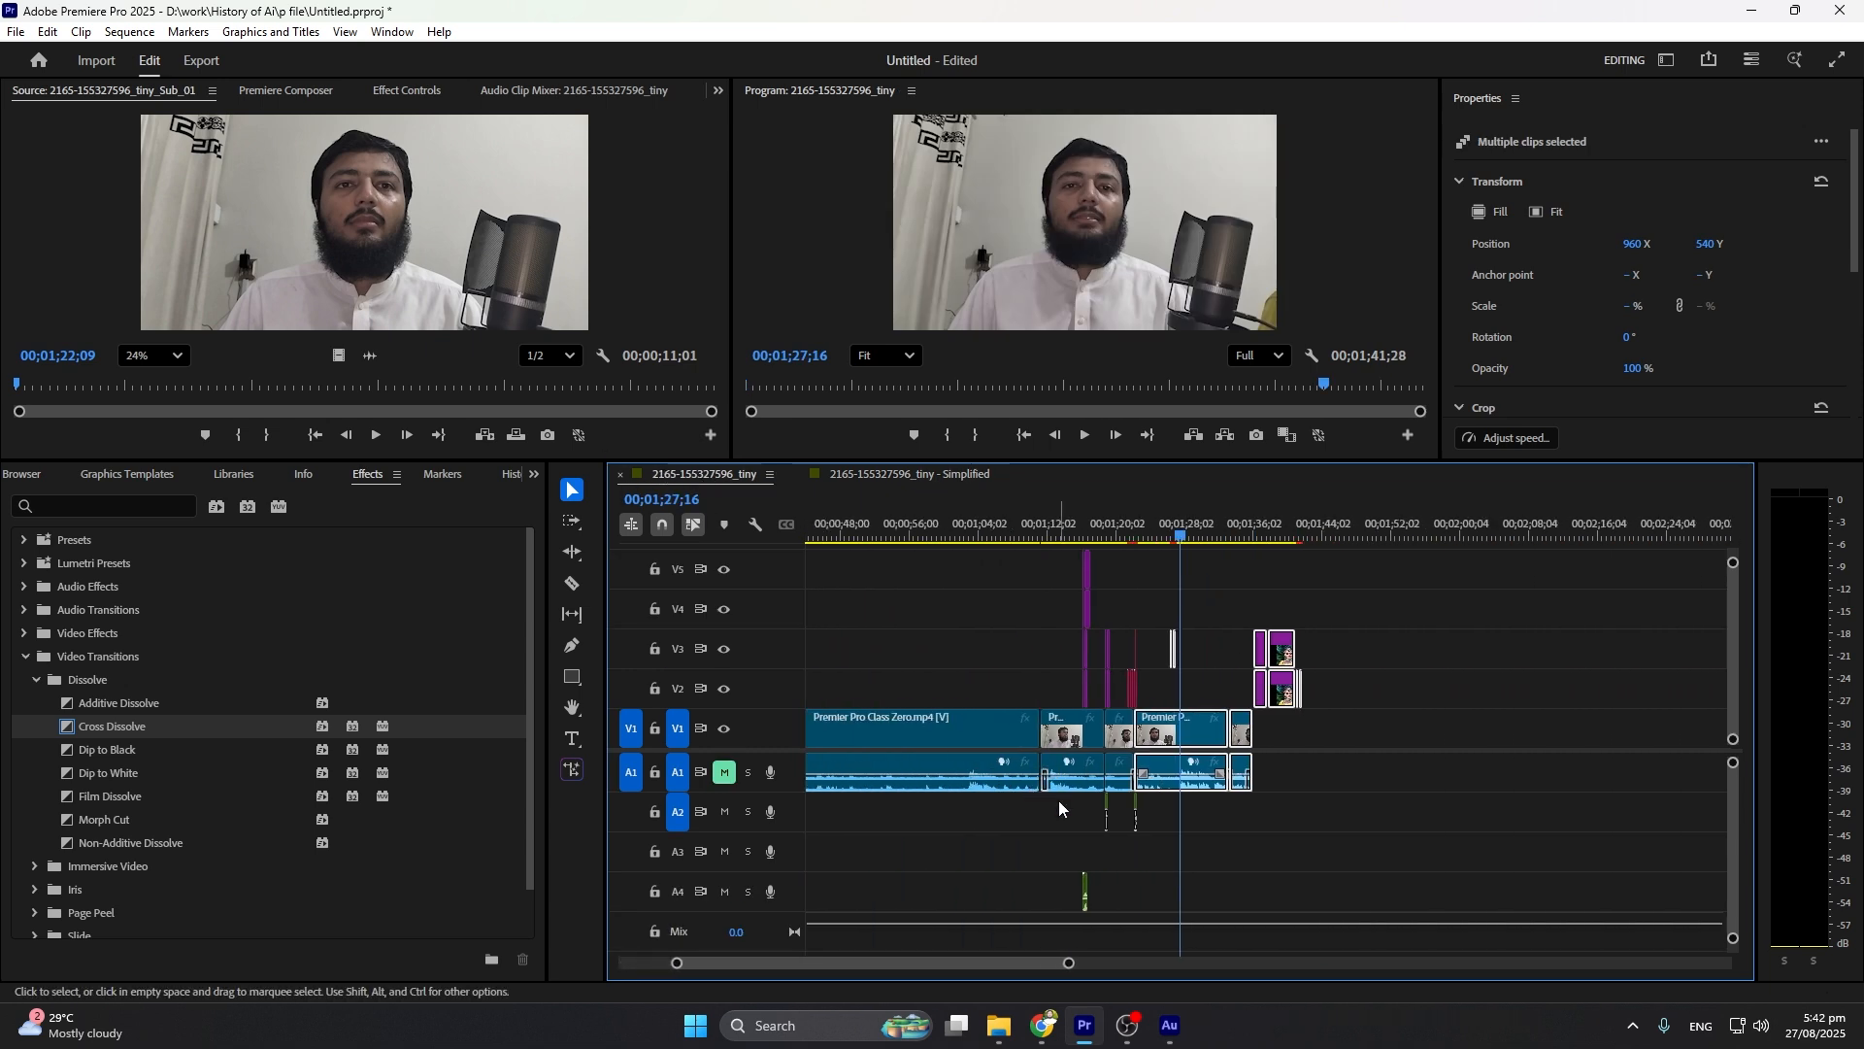
Examine the Add Tracks settings and the track header commands for adding and deleting tracks
left_click(129, 31)
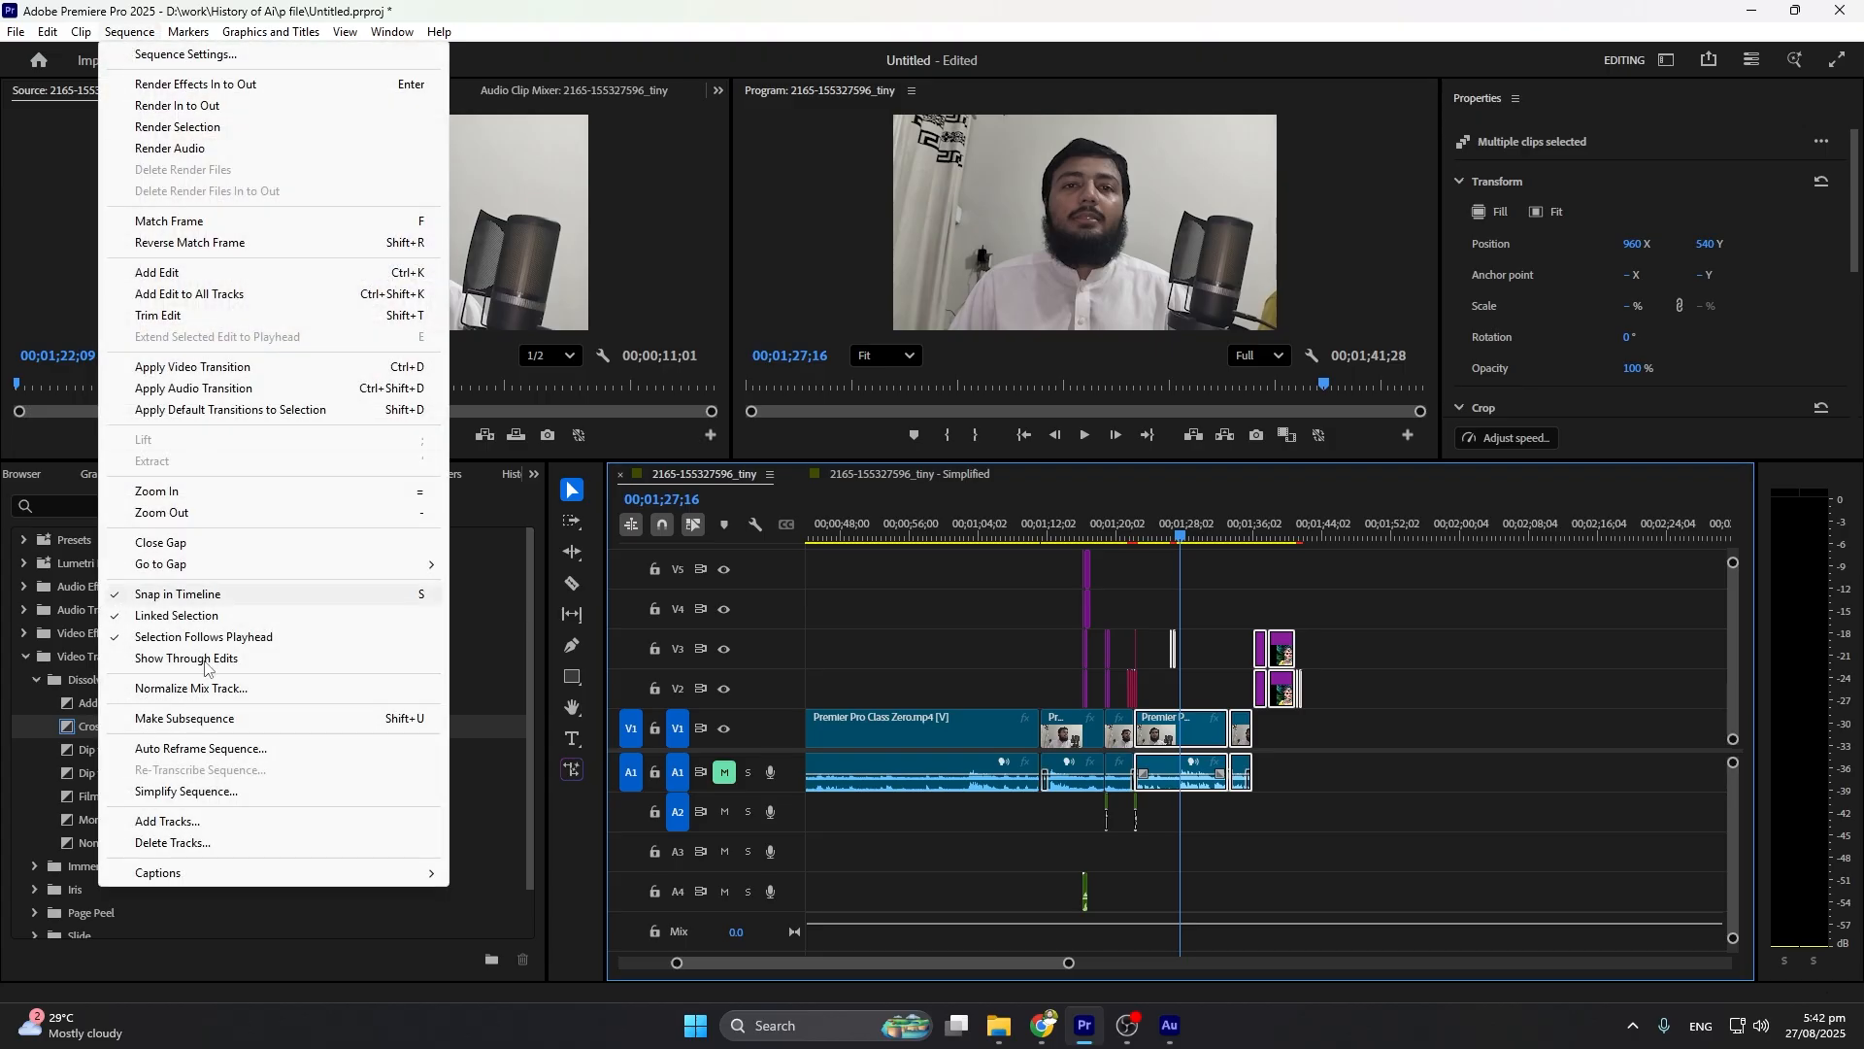
left_click(181, 824)
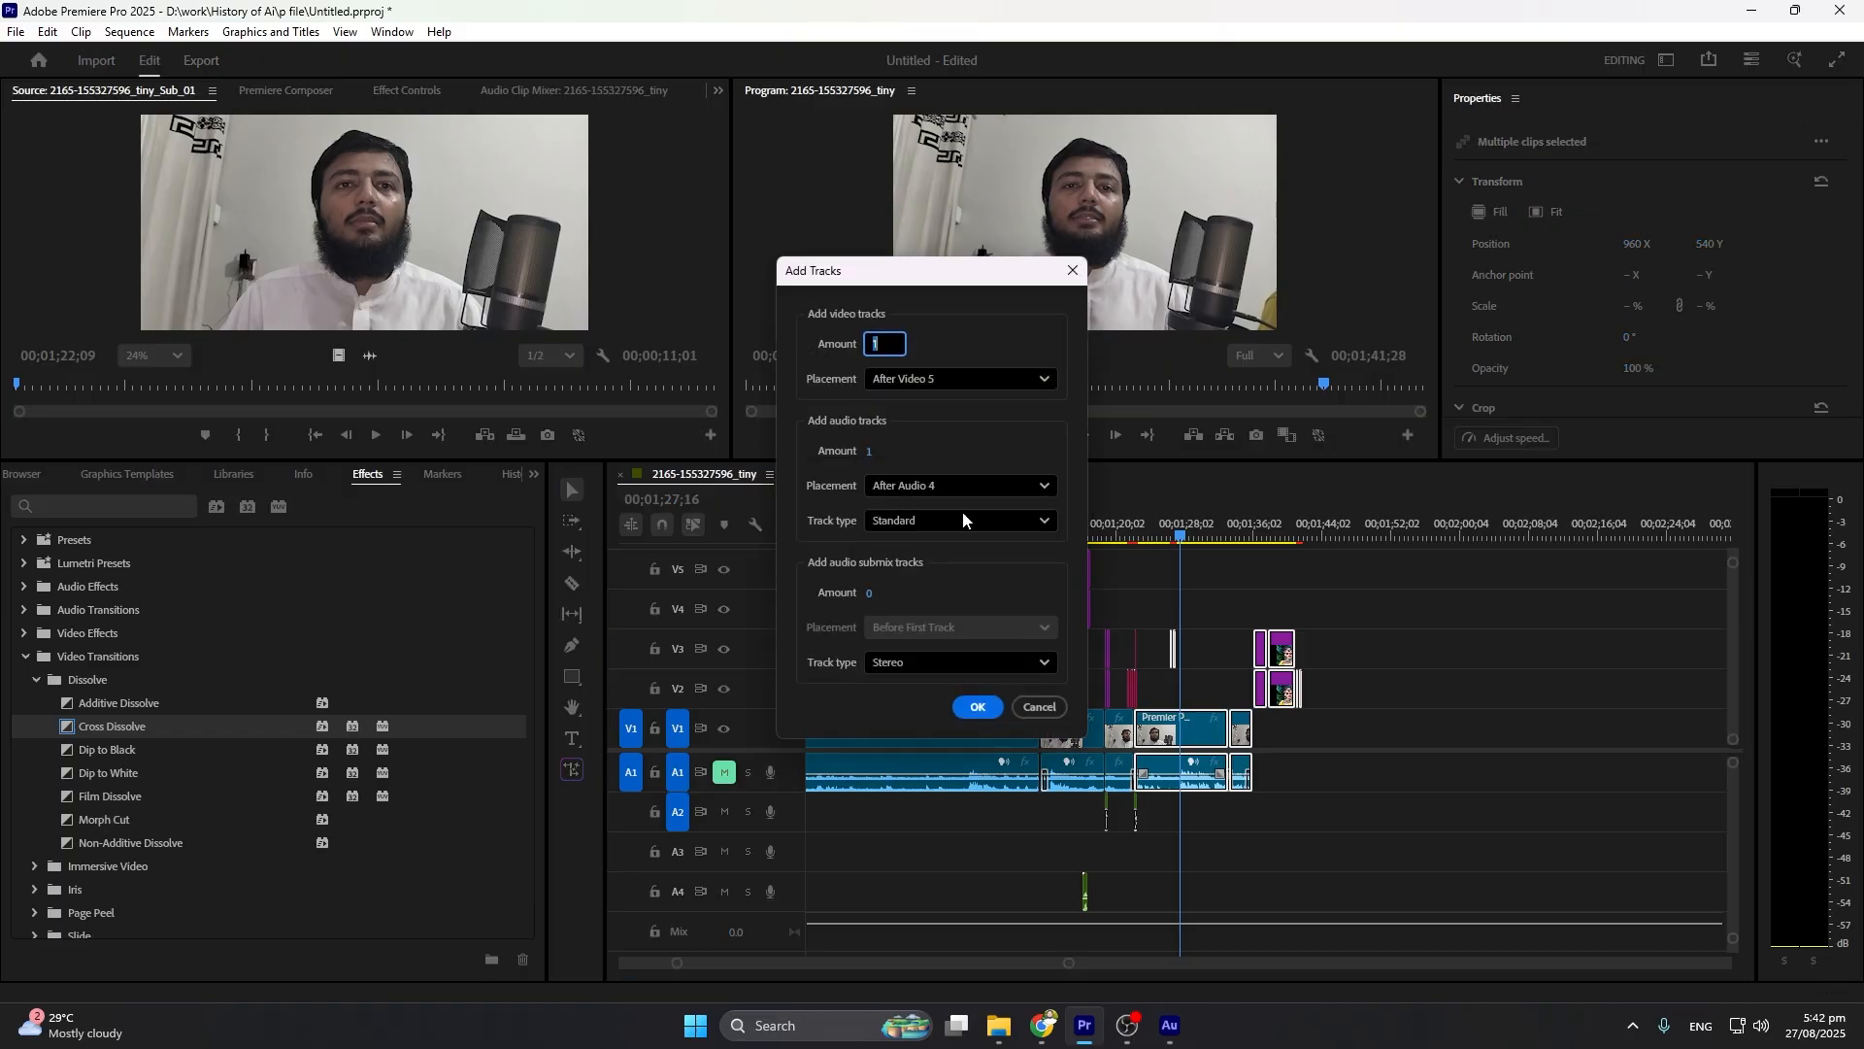
left_click(991, 707)
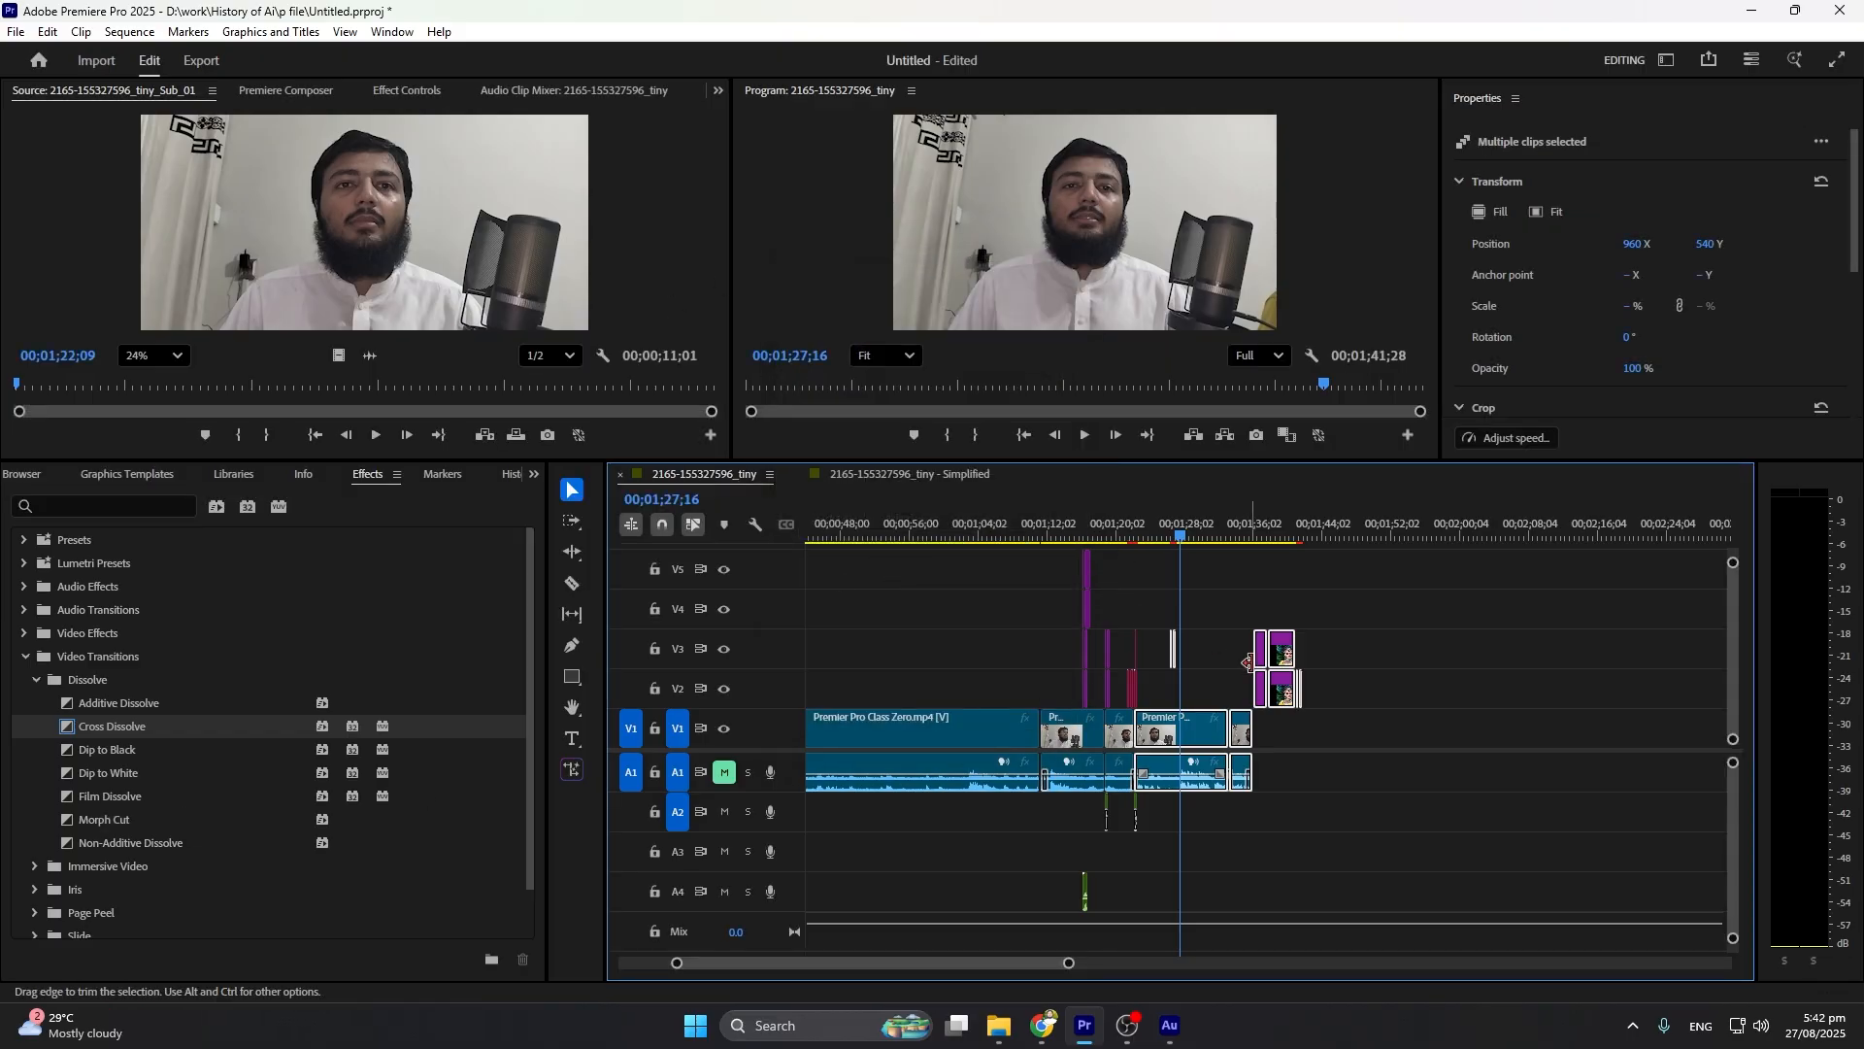
left_click(129, 32)
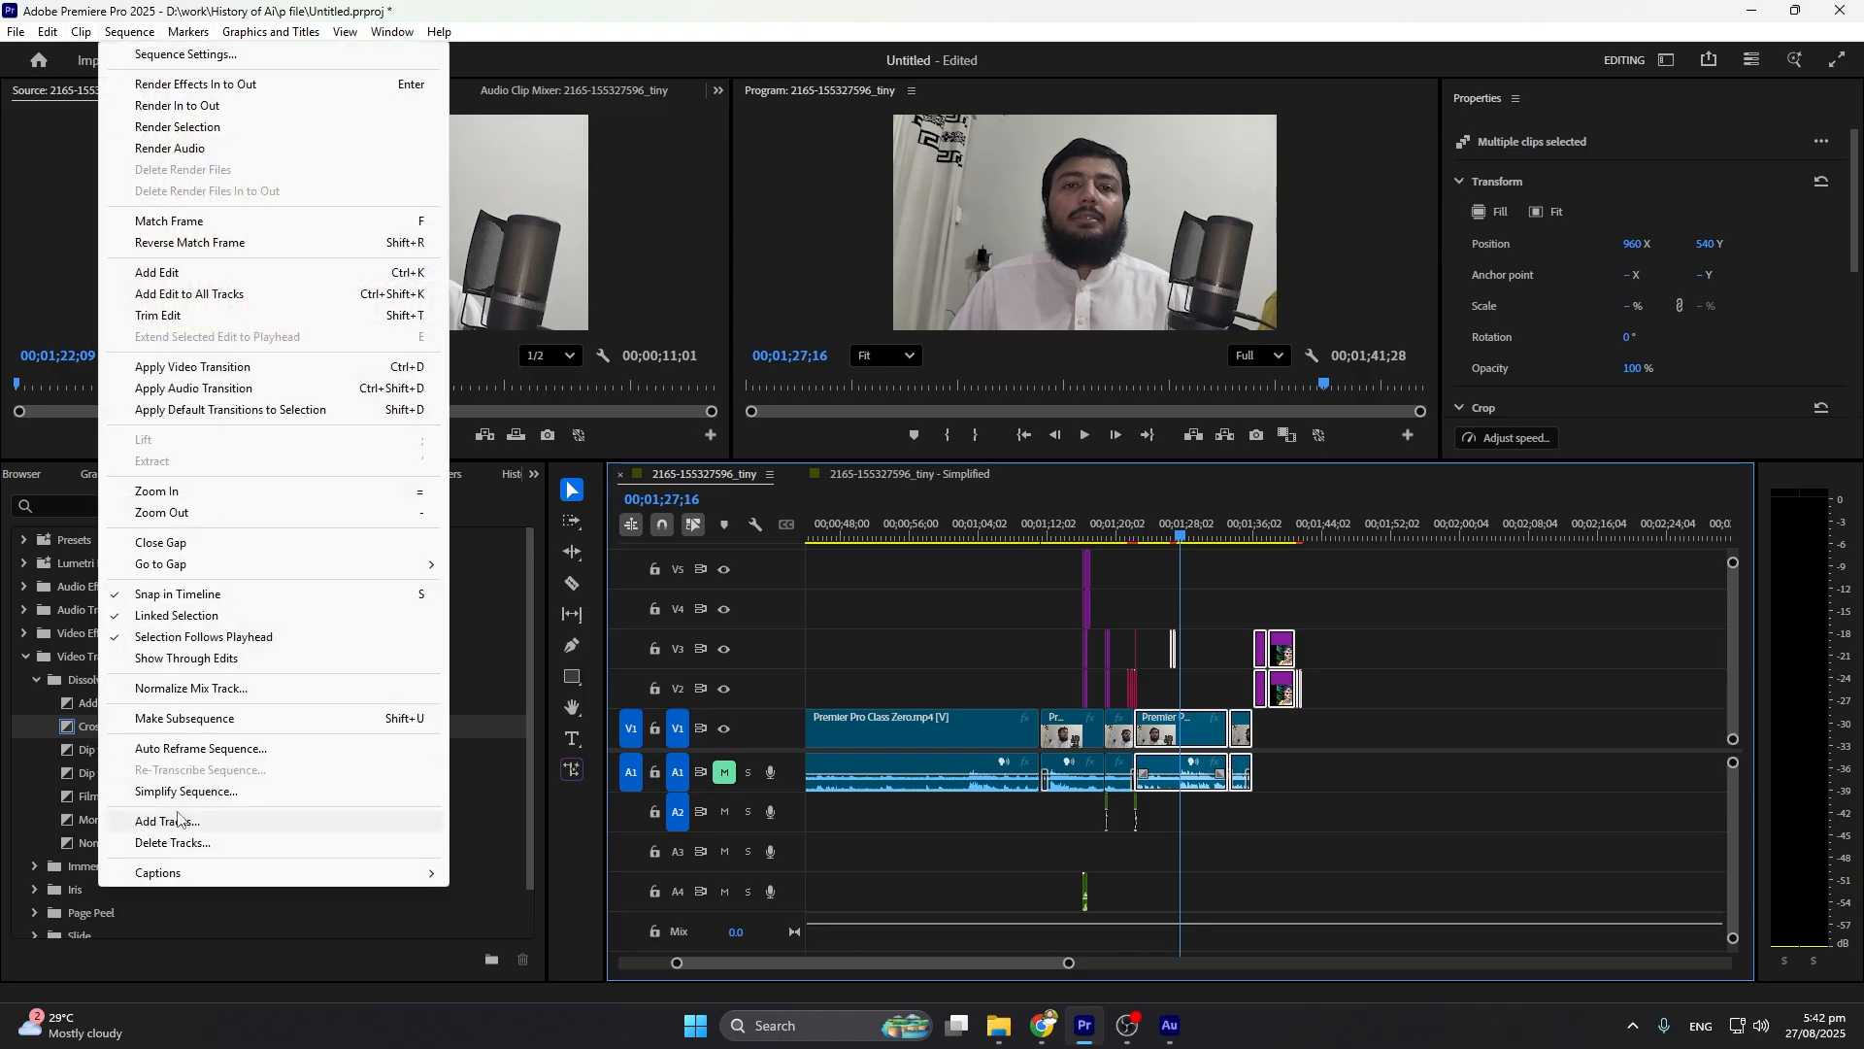
left_click(787, 581)
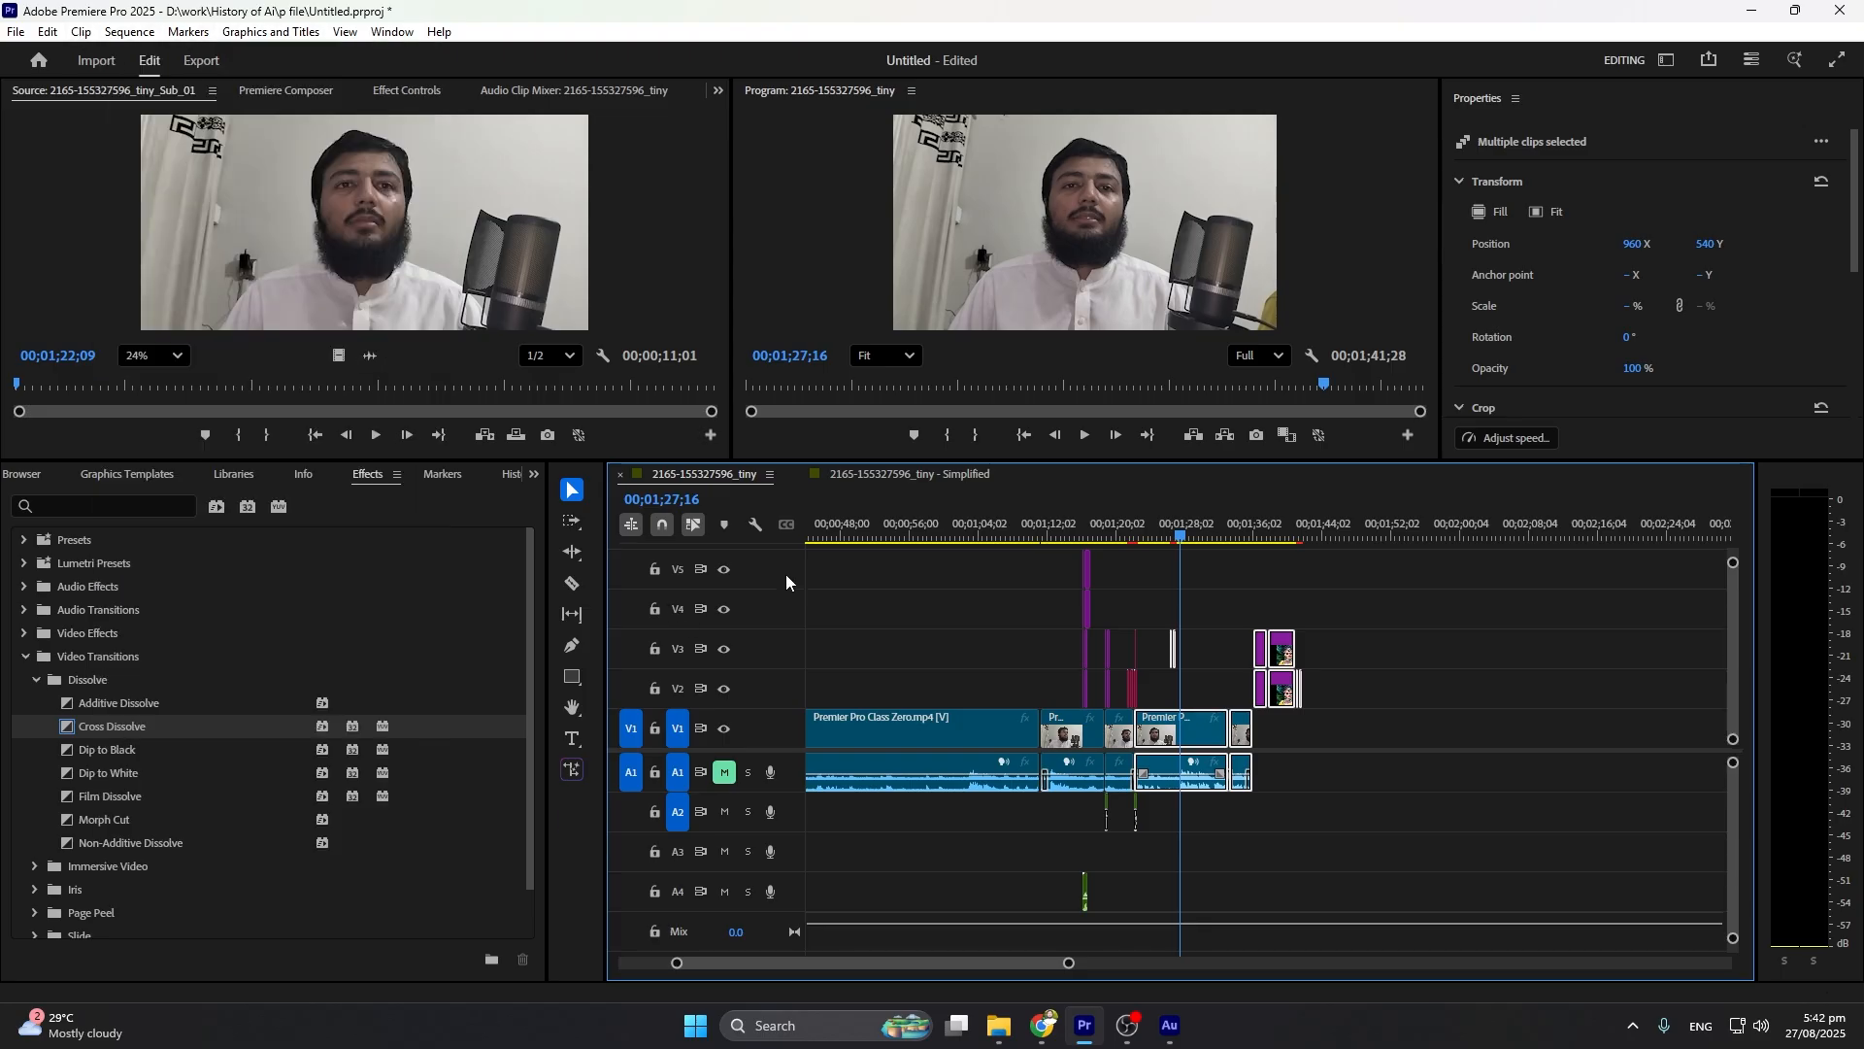
right_click(786, 574)
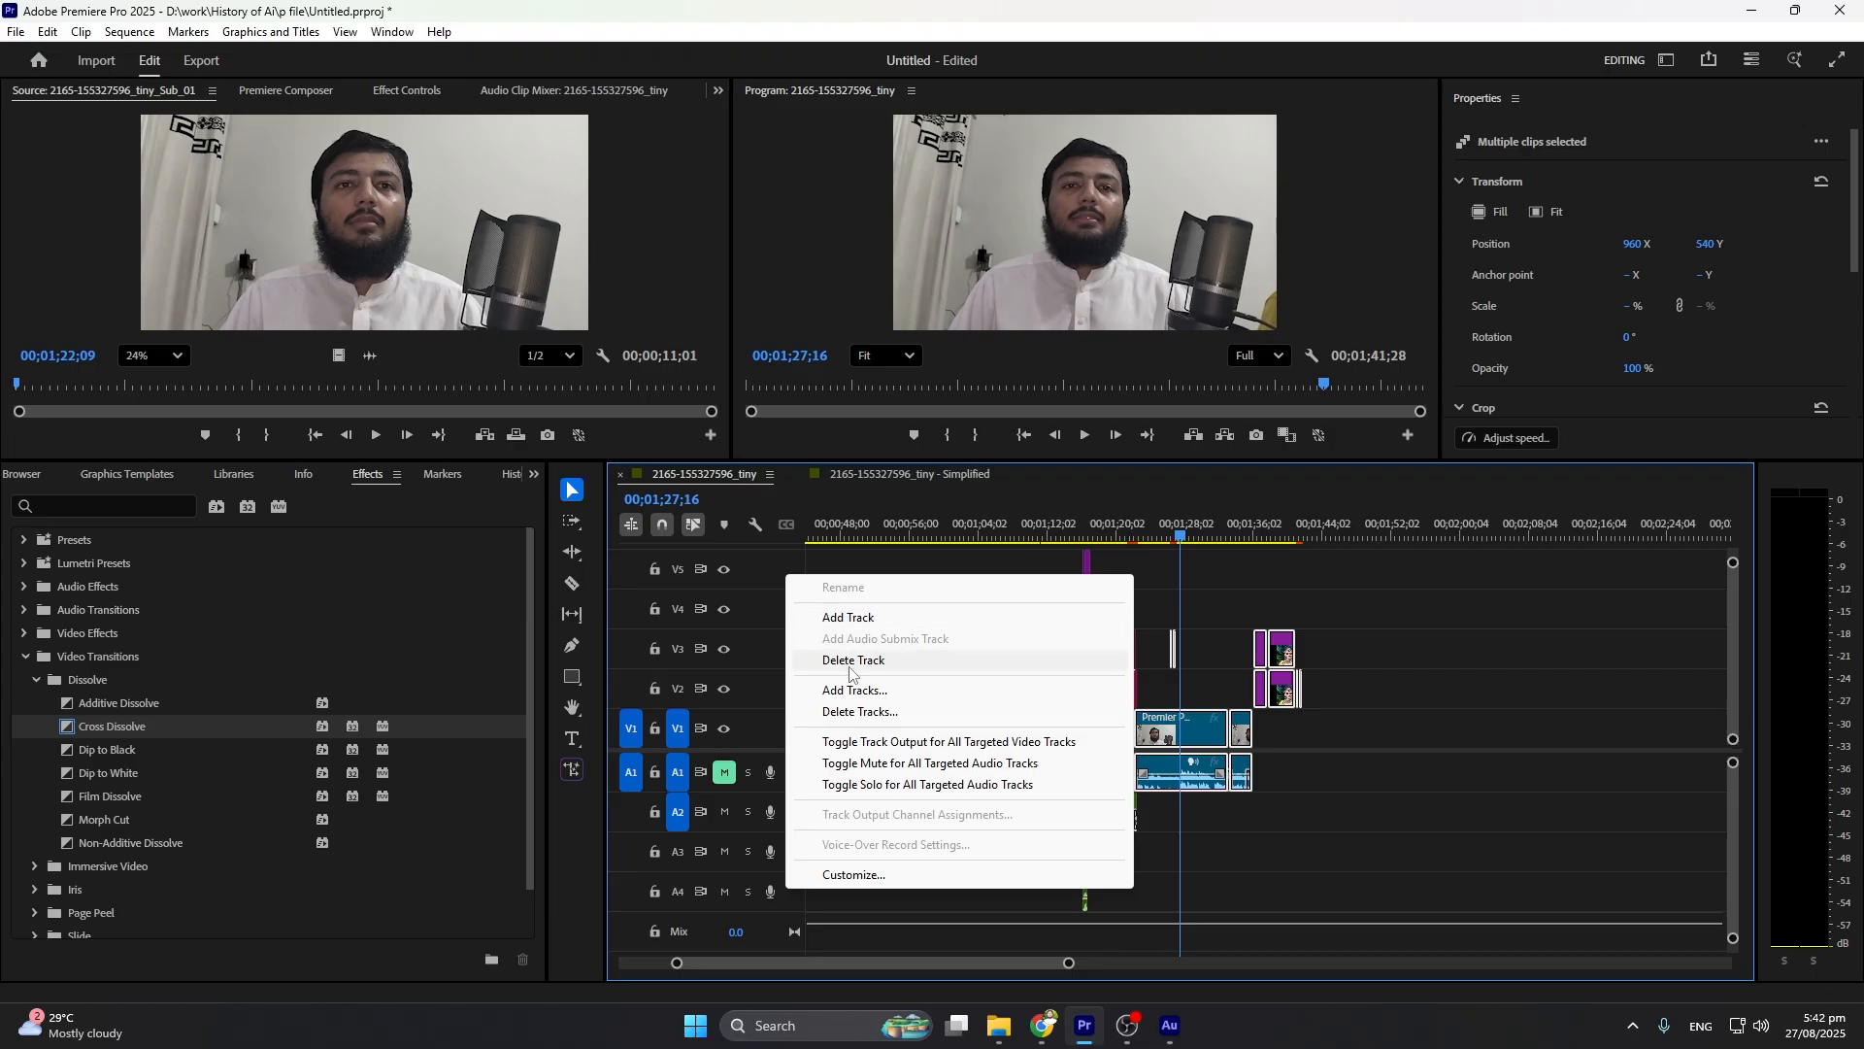
left_click(767, 586)
View the sequence's caption commands, including Add New Caption Track, and close them
left_click(126, 32)
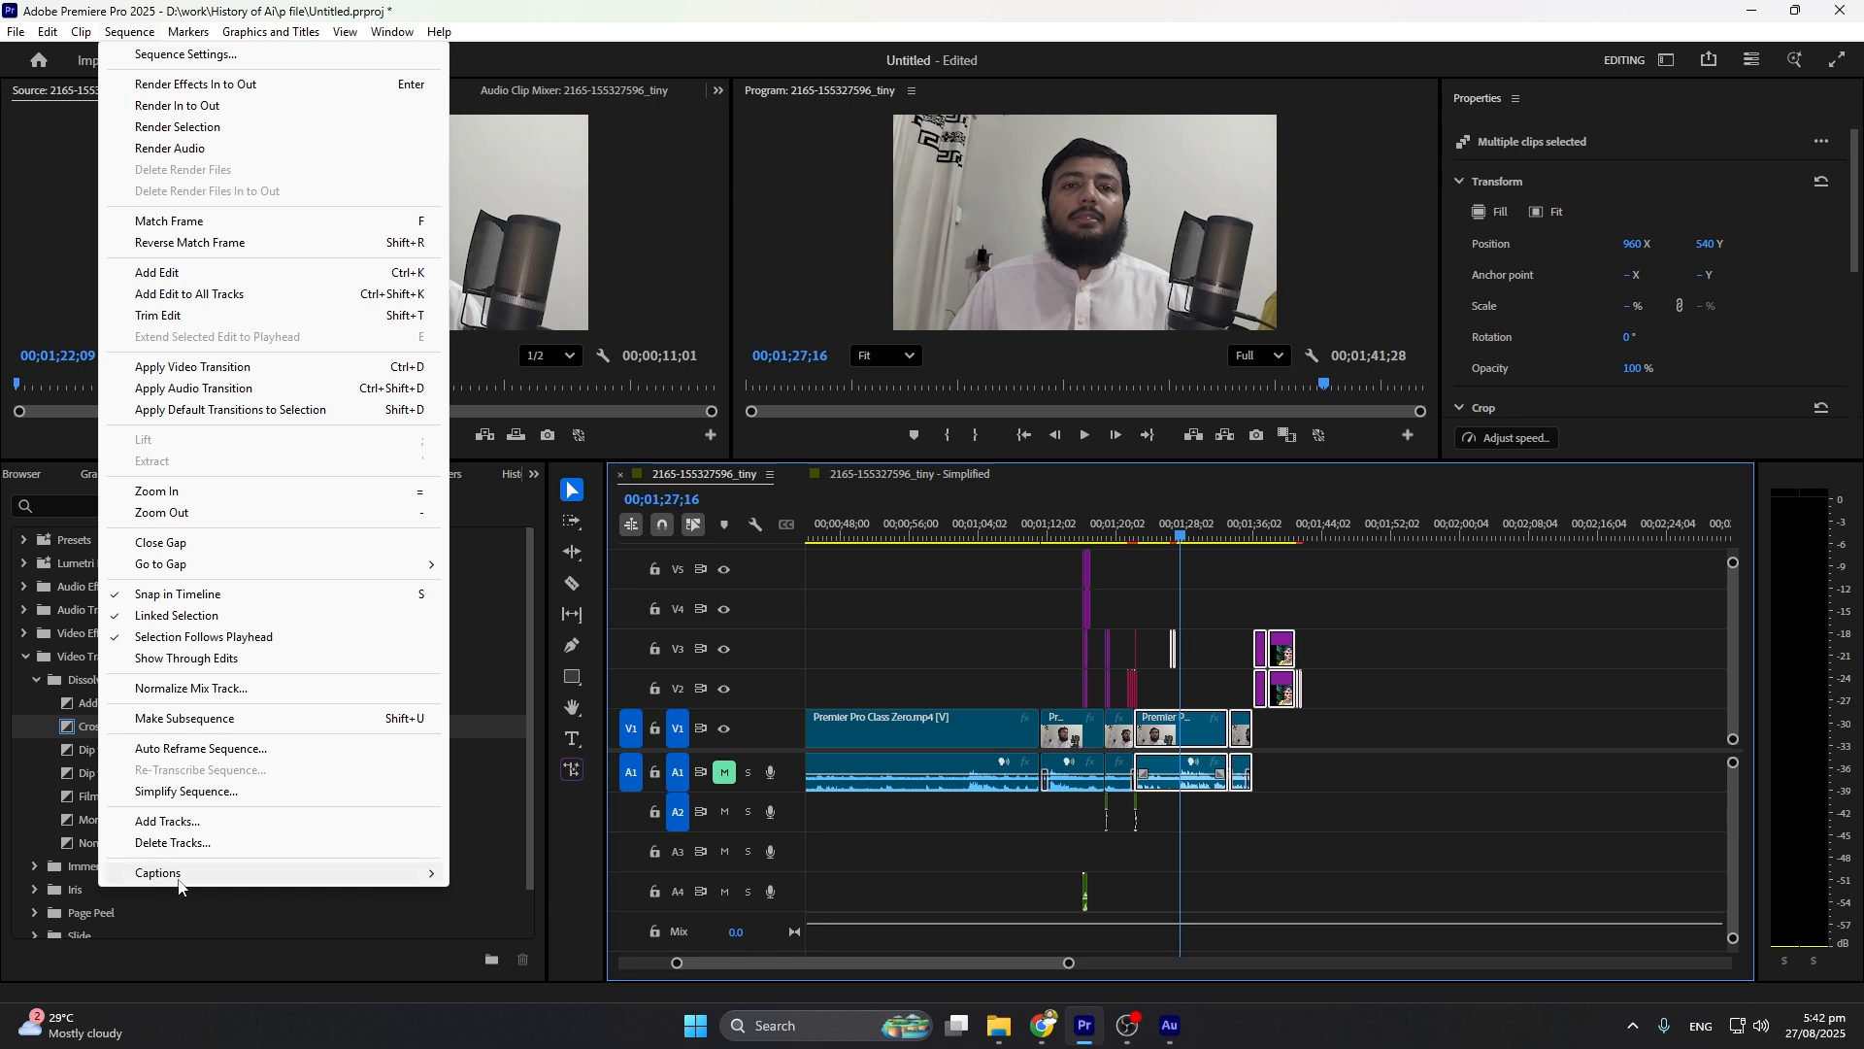
mouse_move(180, 879)
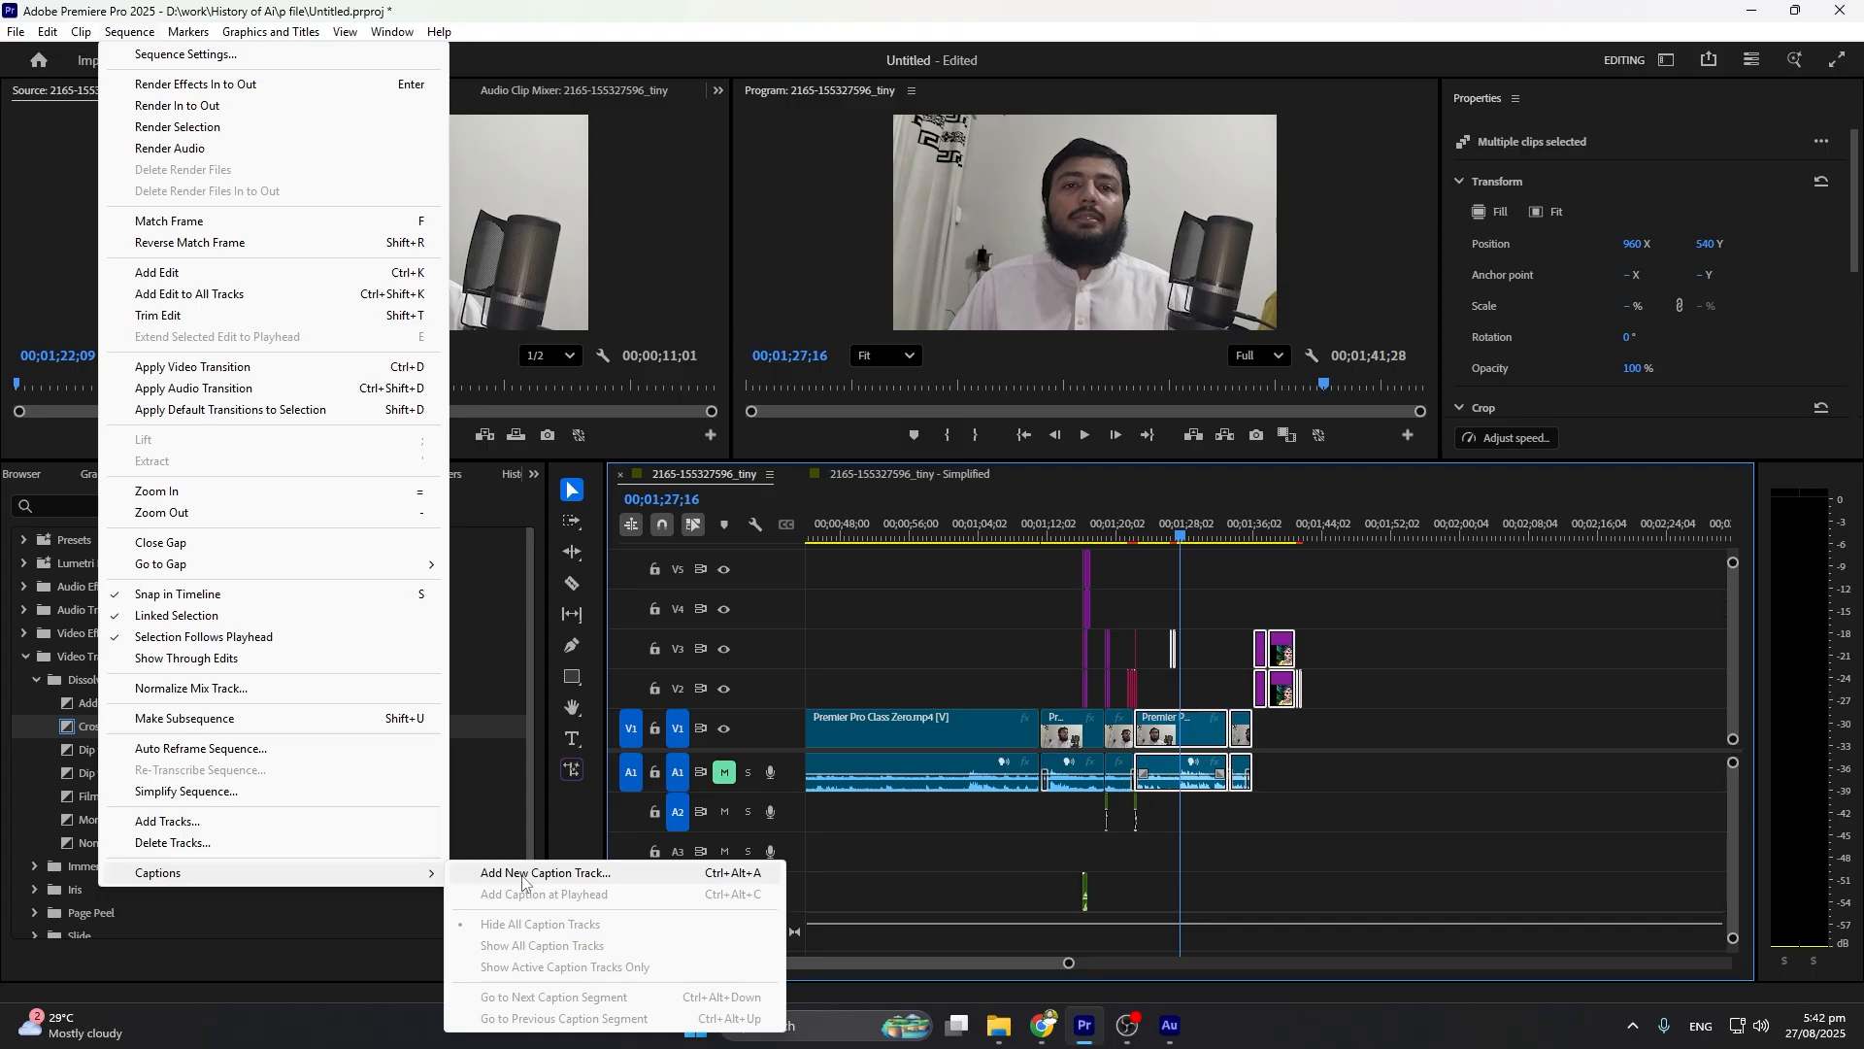
left_click(989, 701)
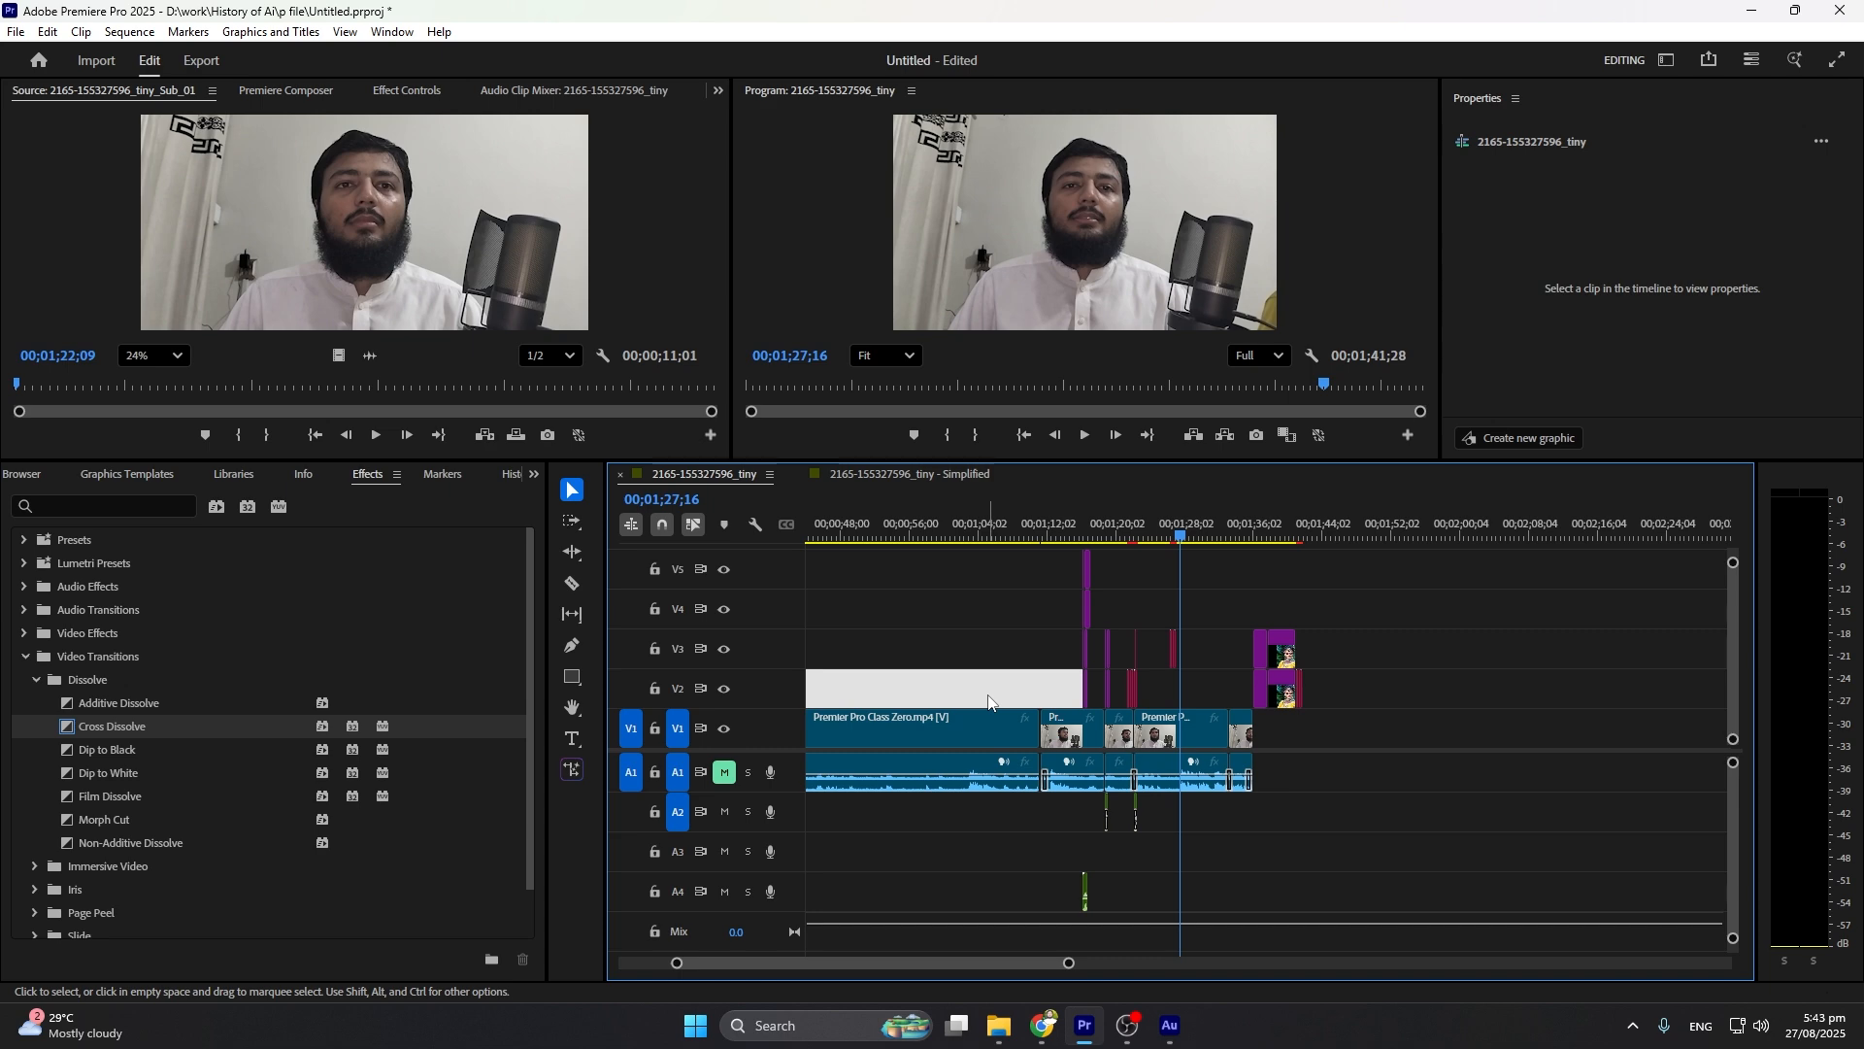
Switch to Chrome, search the web for FileCR and open its software store website
left_click(1042, 1026)
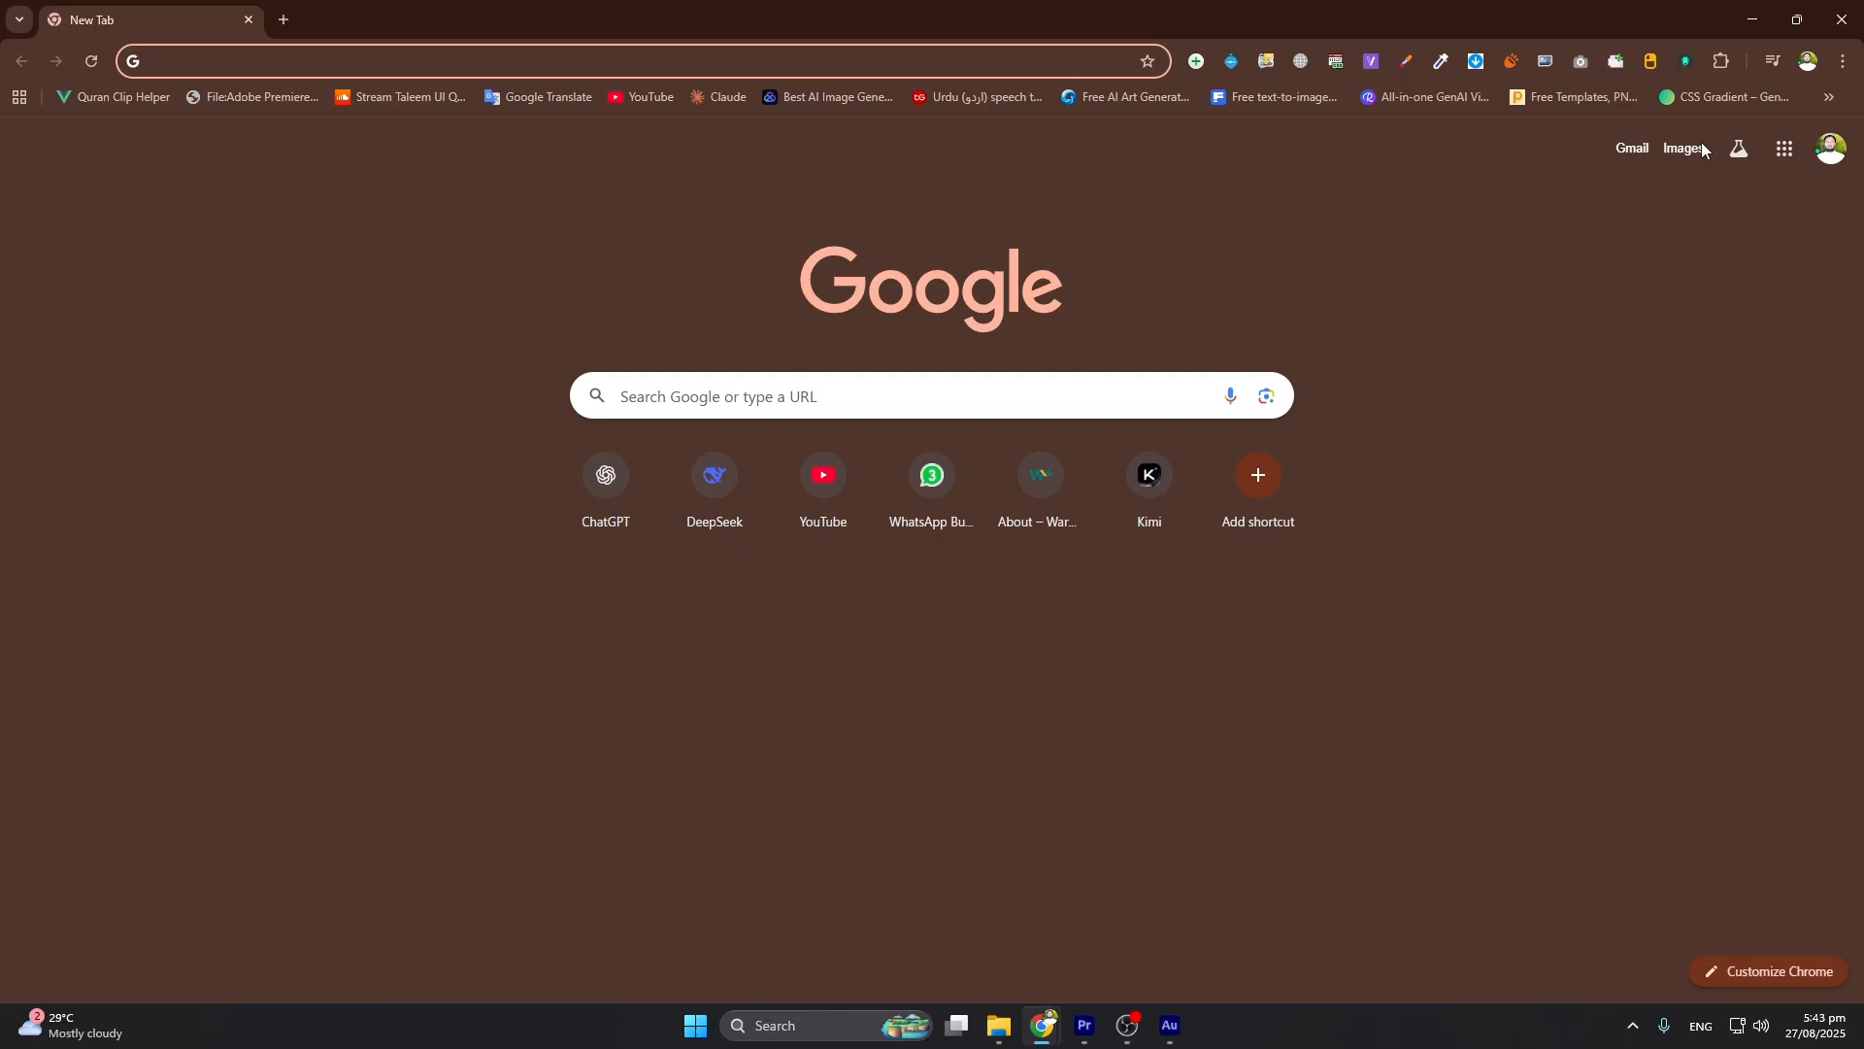
left_click(493, 60)
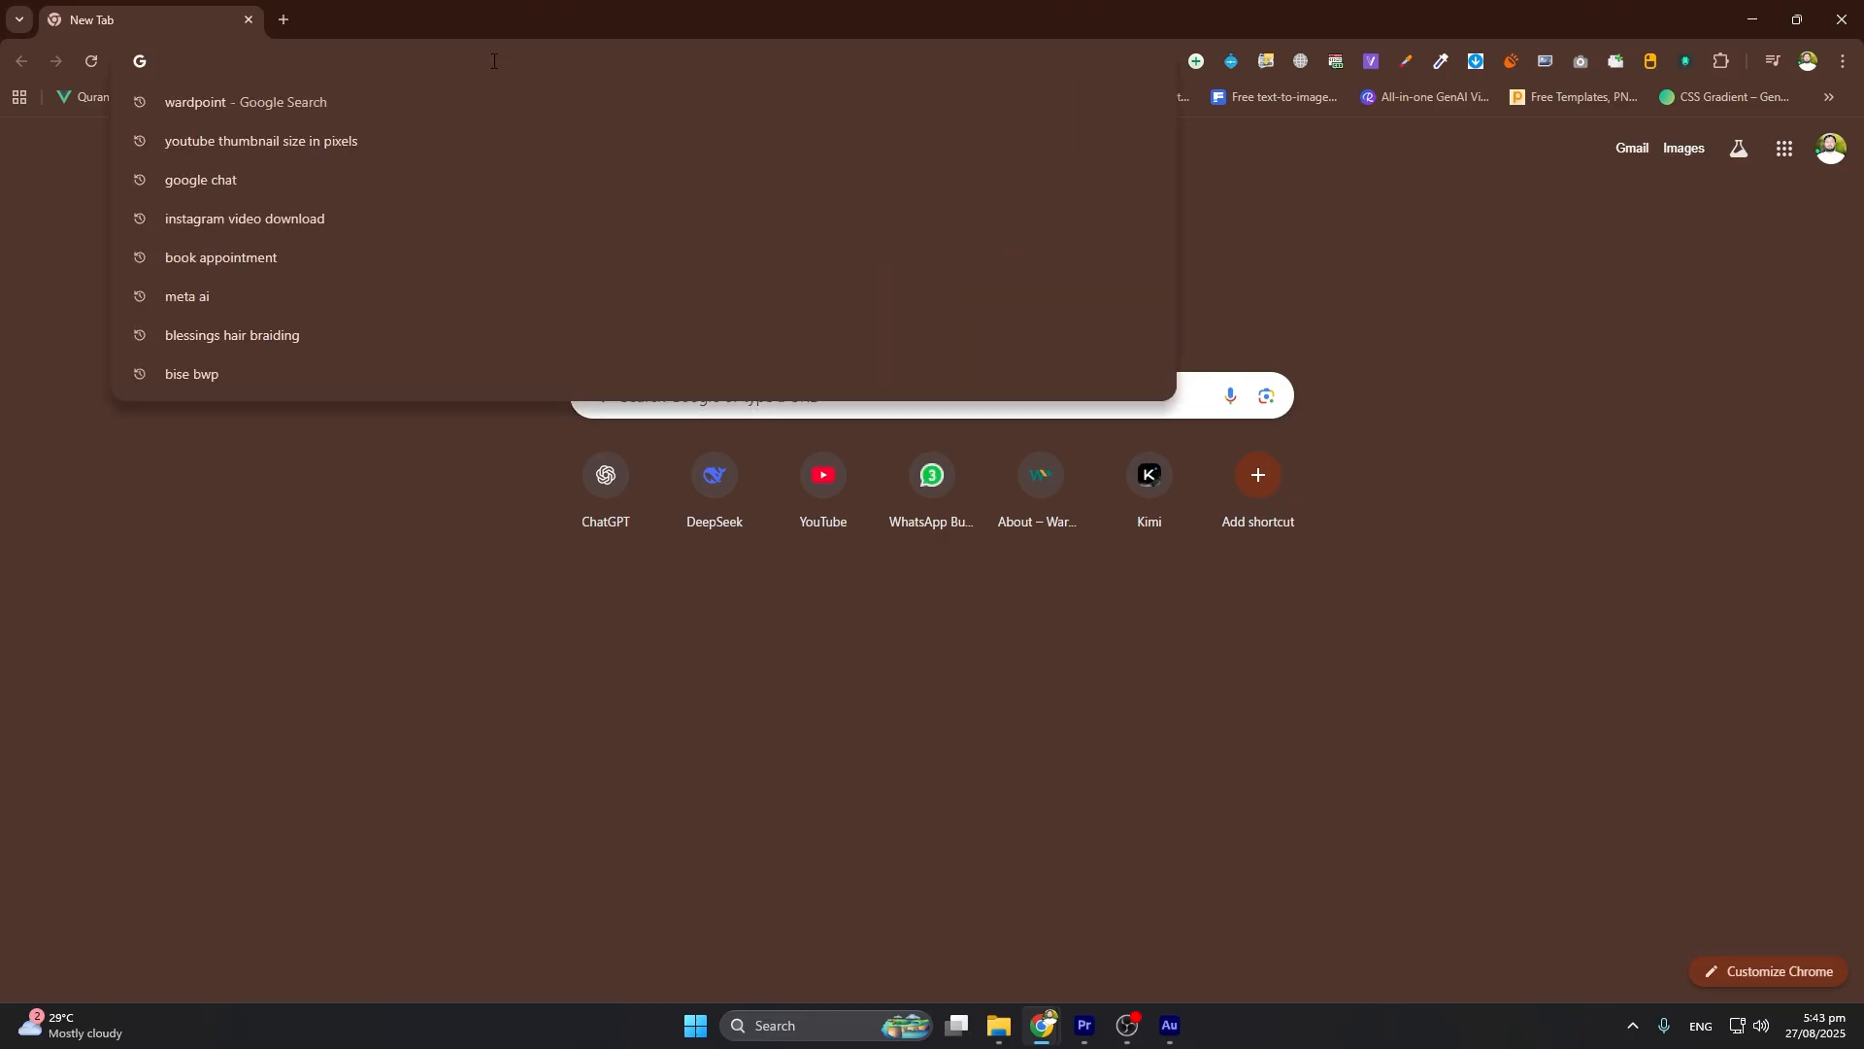
type("F")
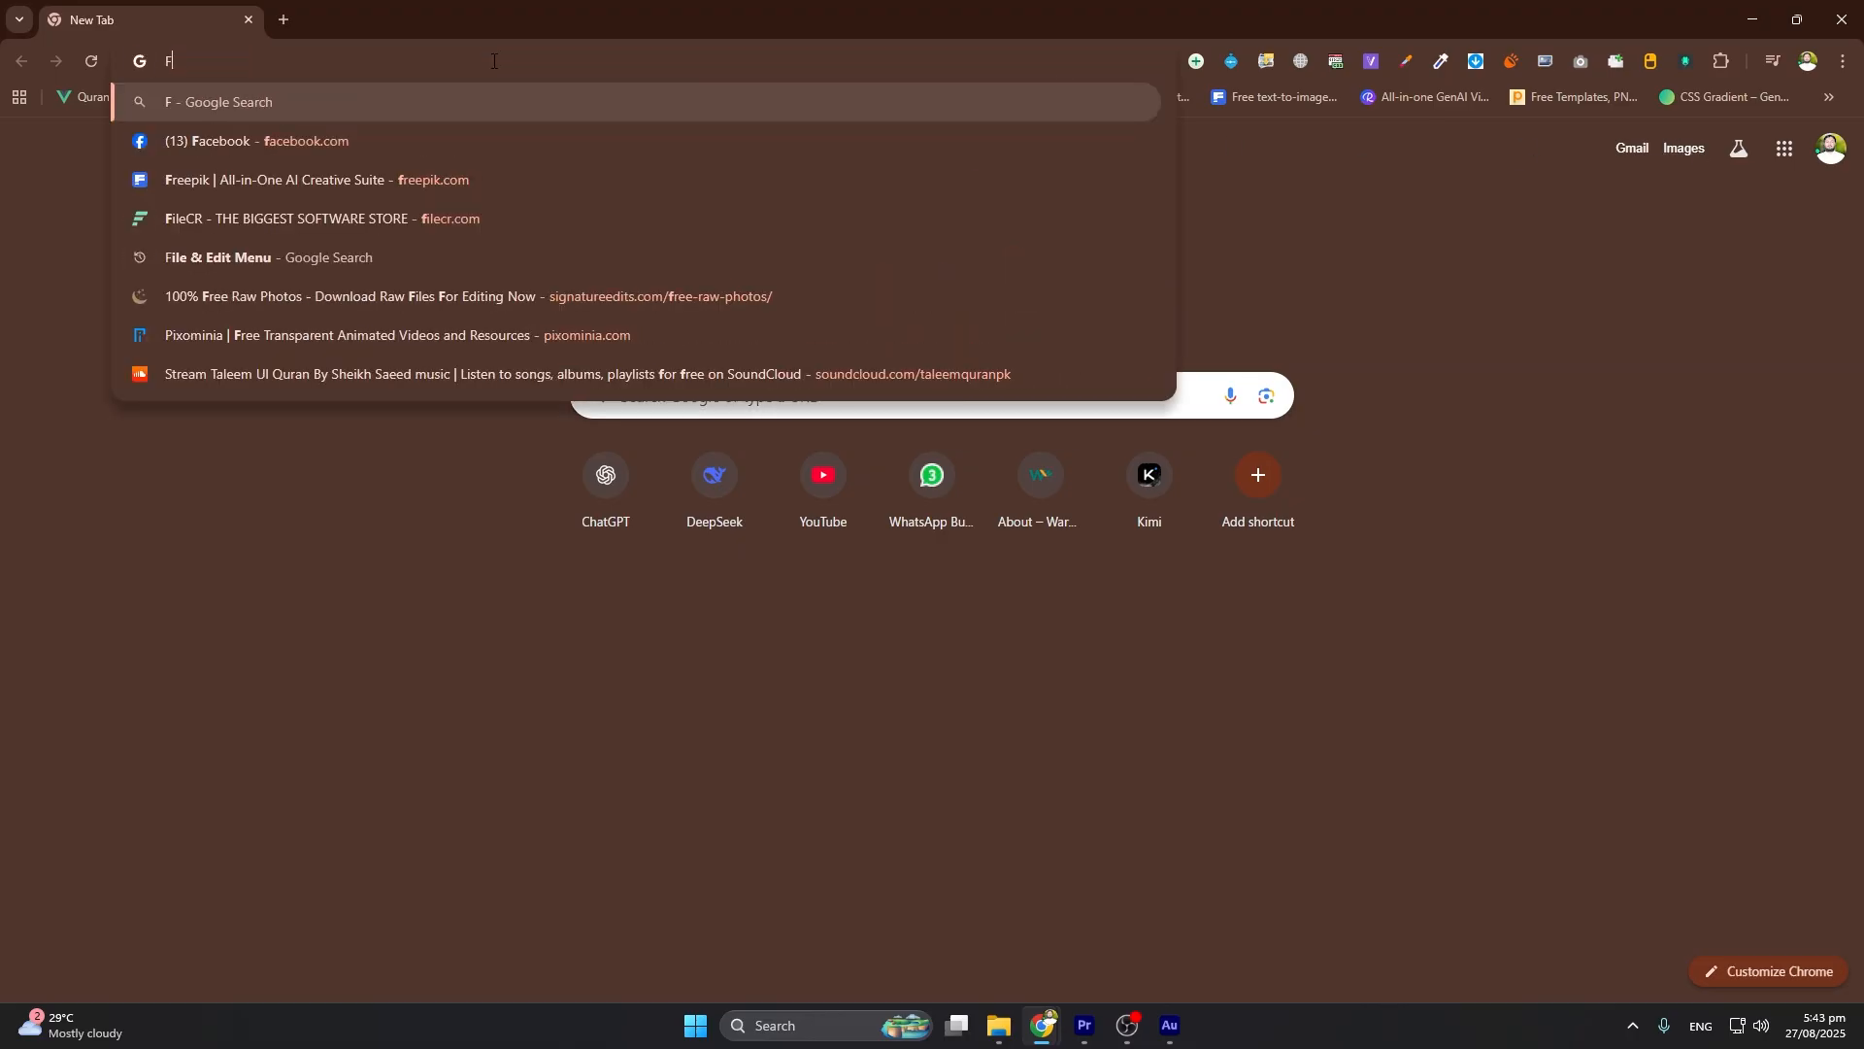
key("BackSpace")
type("Fli")
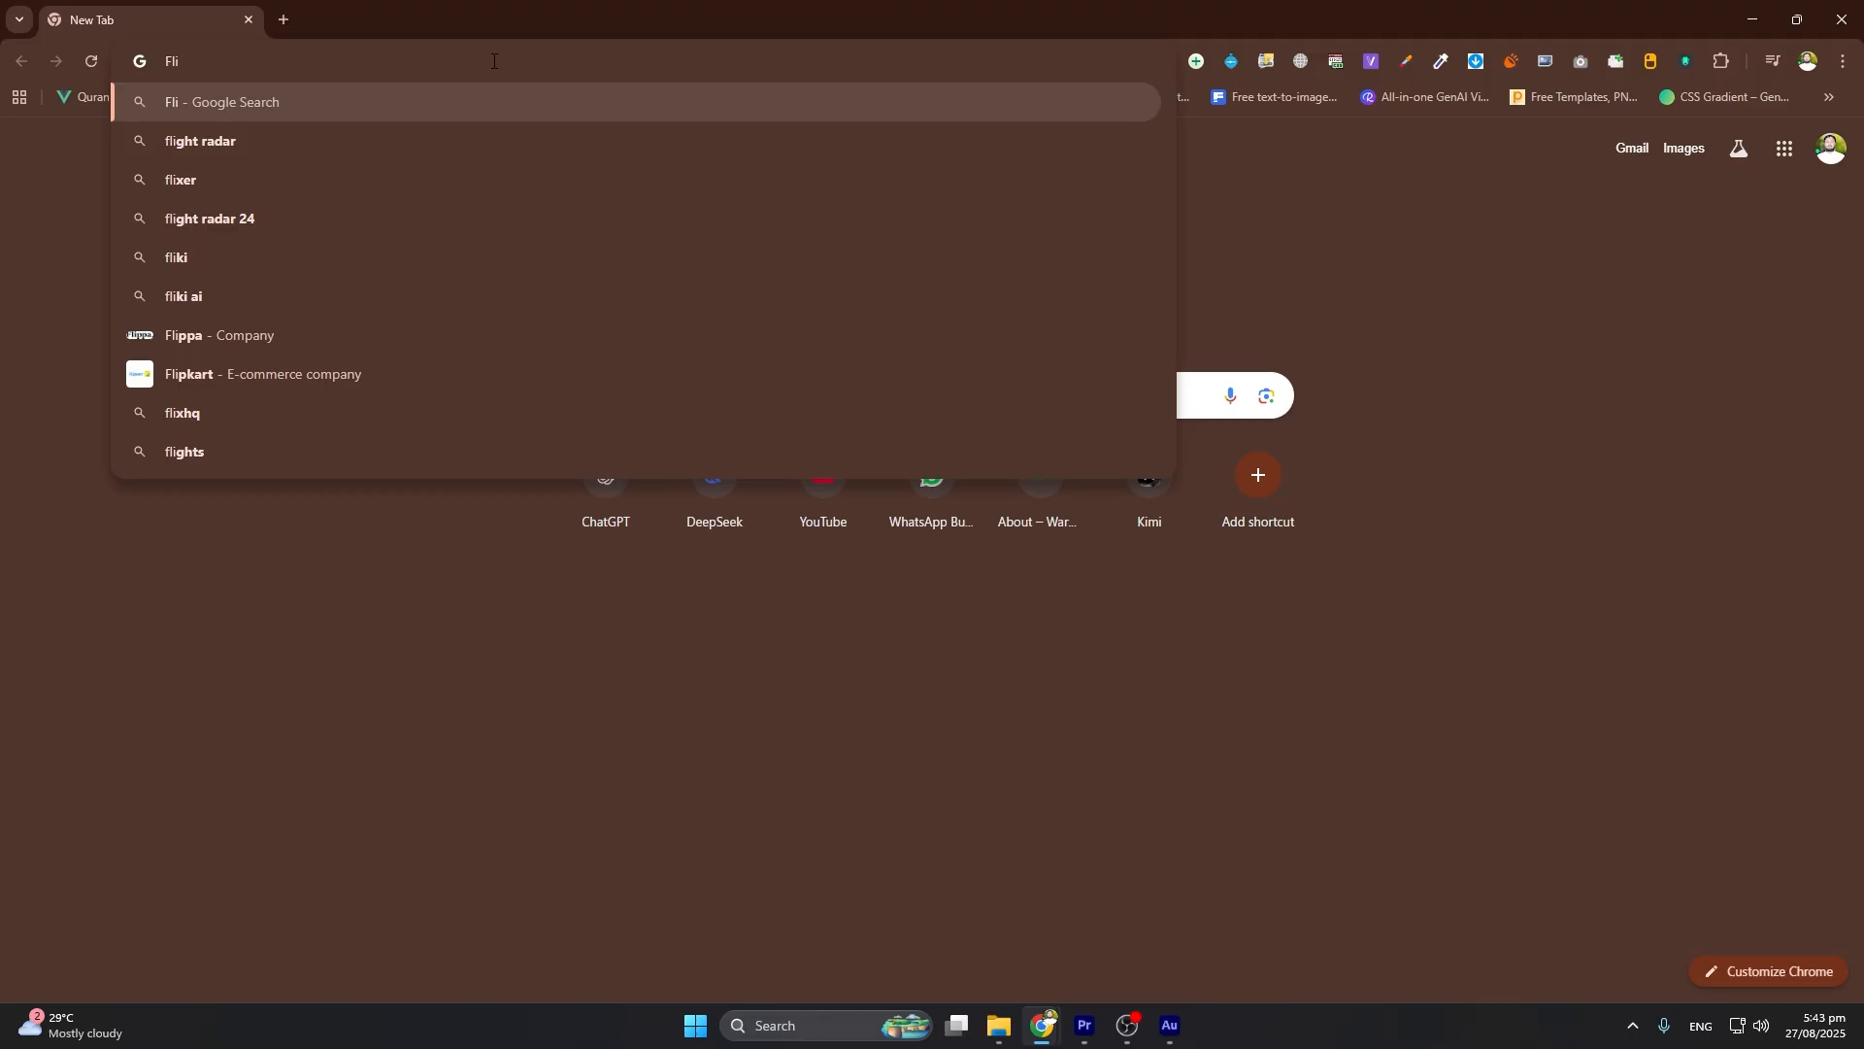
type("cr")
key("Return")
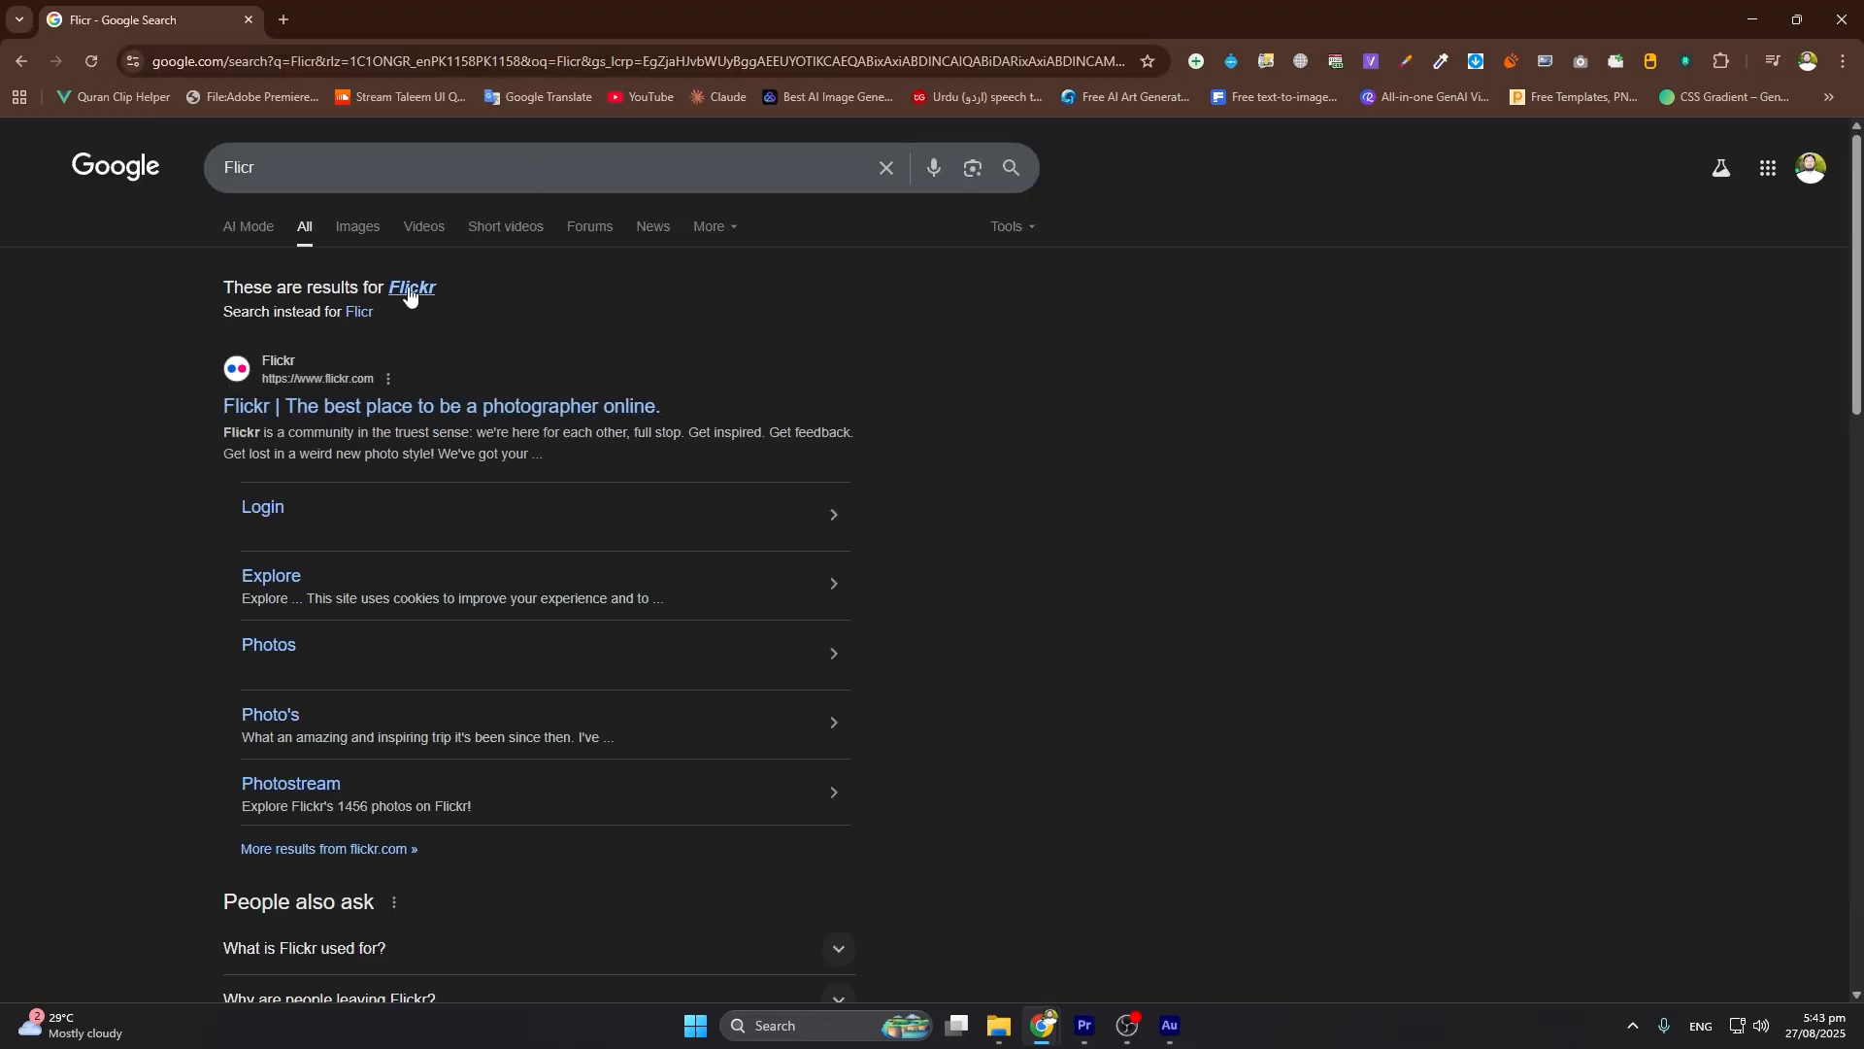
left_click(241, 167)
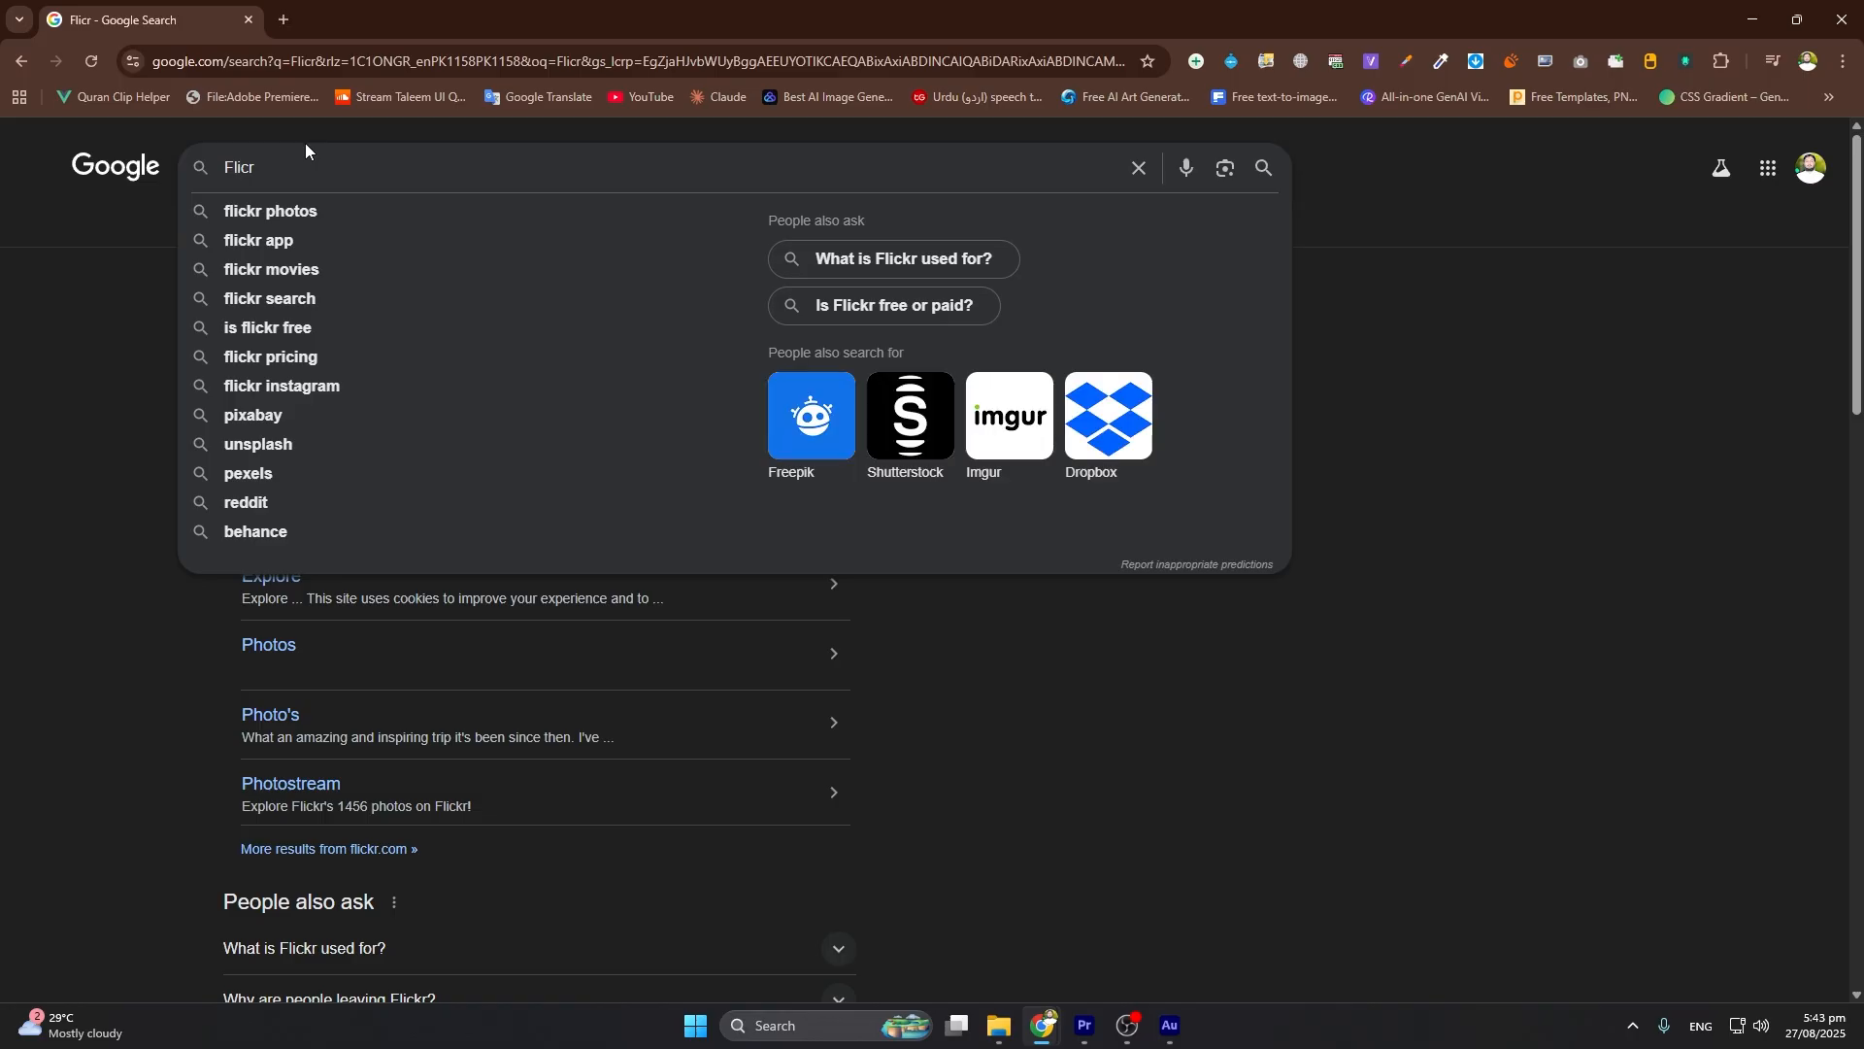
type("e")
key("Return")
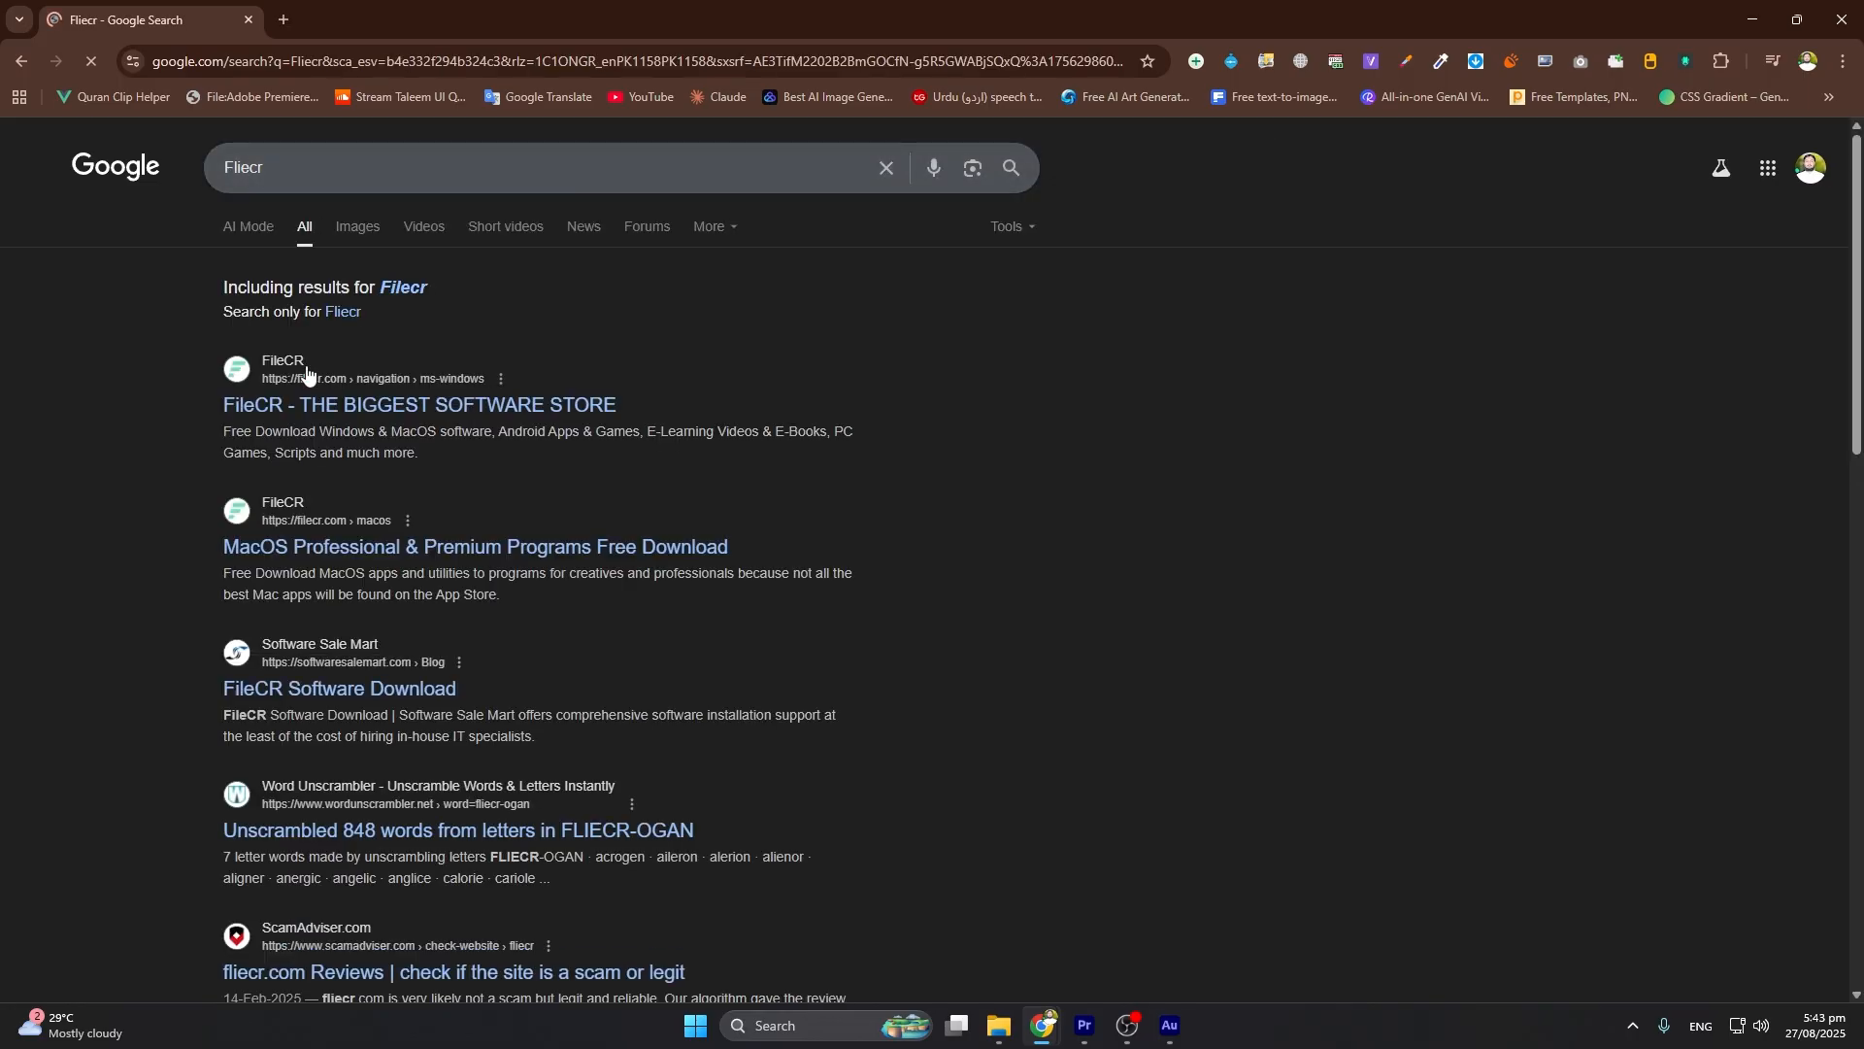
left_click(374, 408)
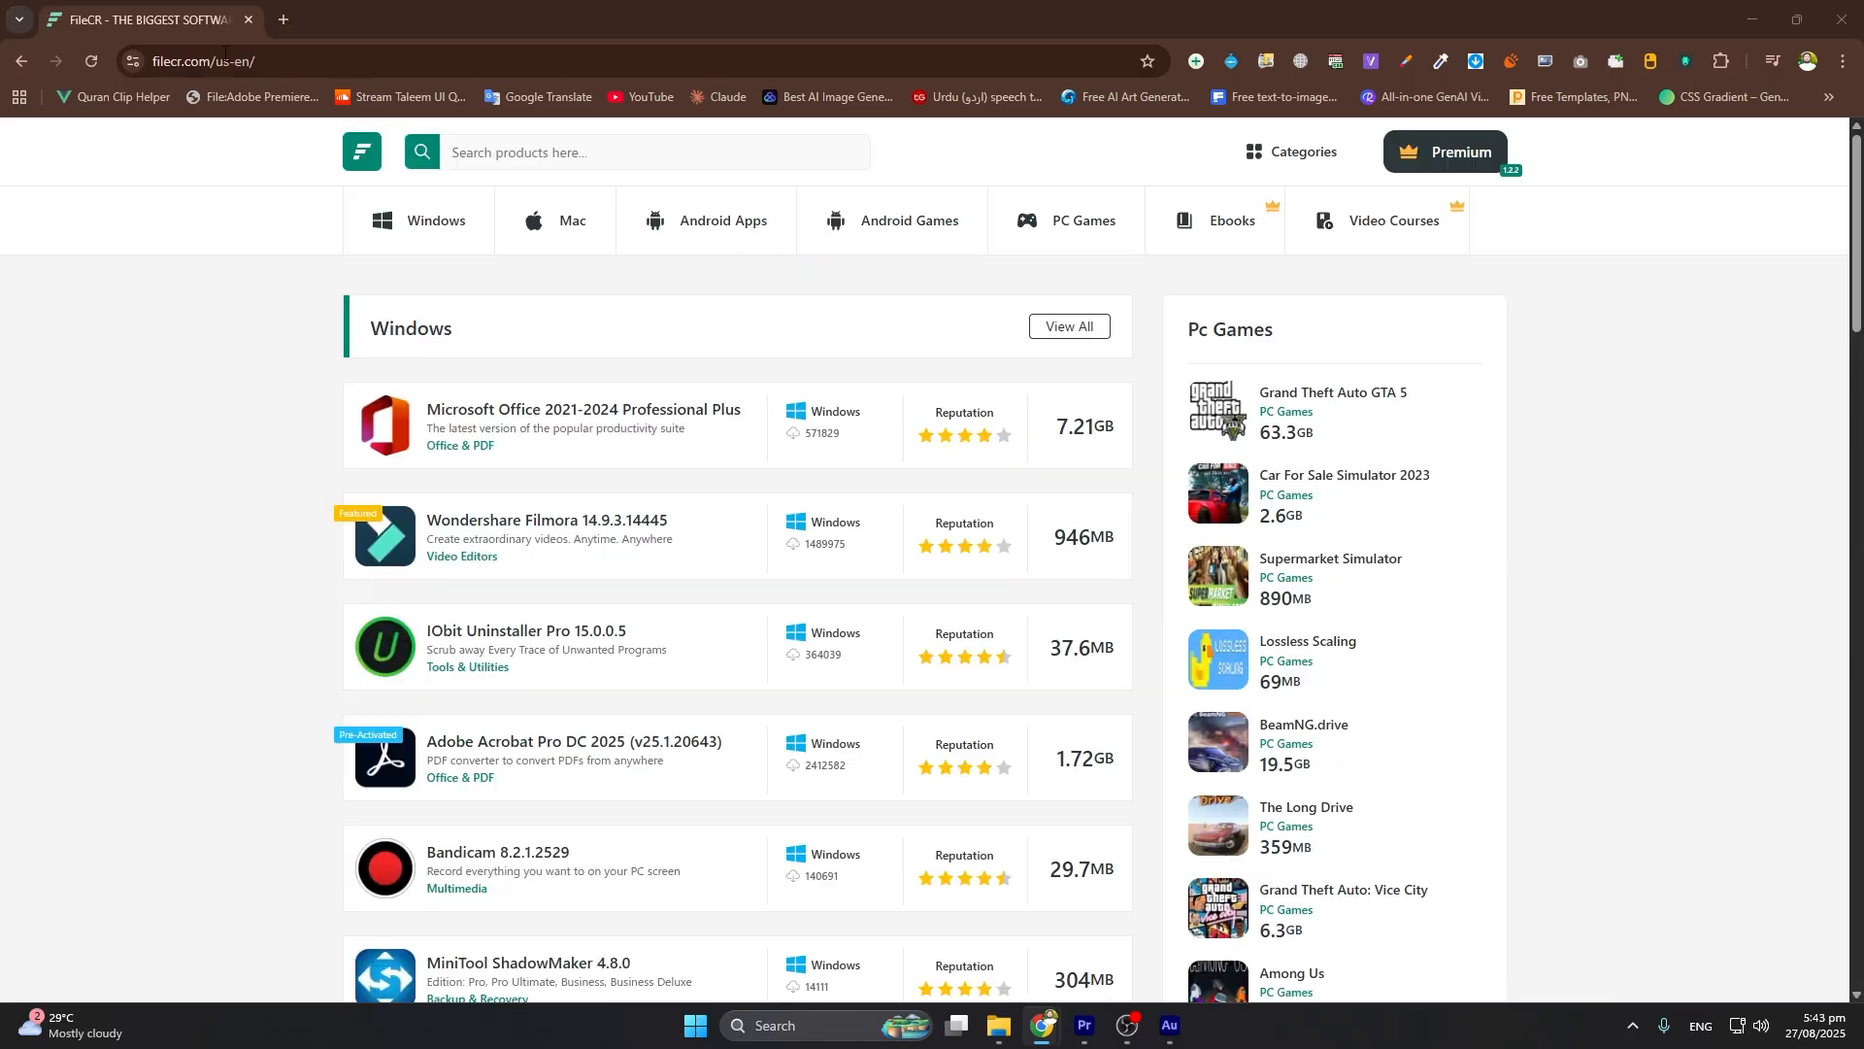
Search the site for "adobe text to speech" and open the Adobe Speech to Text v2.1.6 for Premiere Pro page
left_click(522, 158)
type("adobe text to speech")
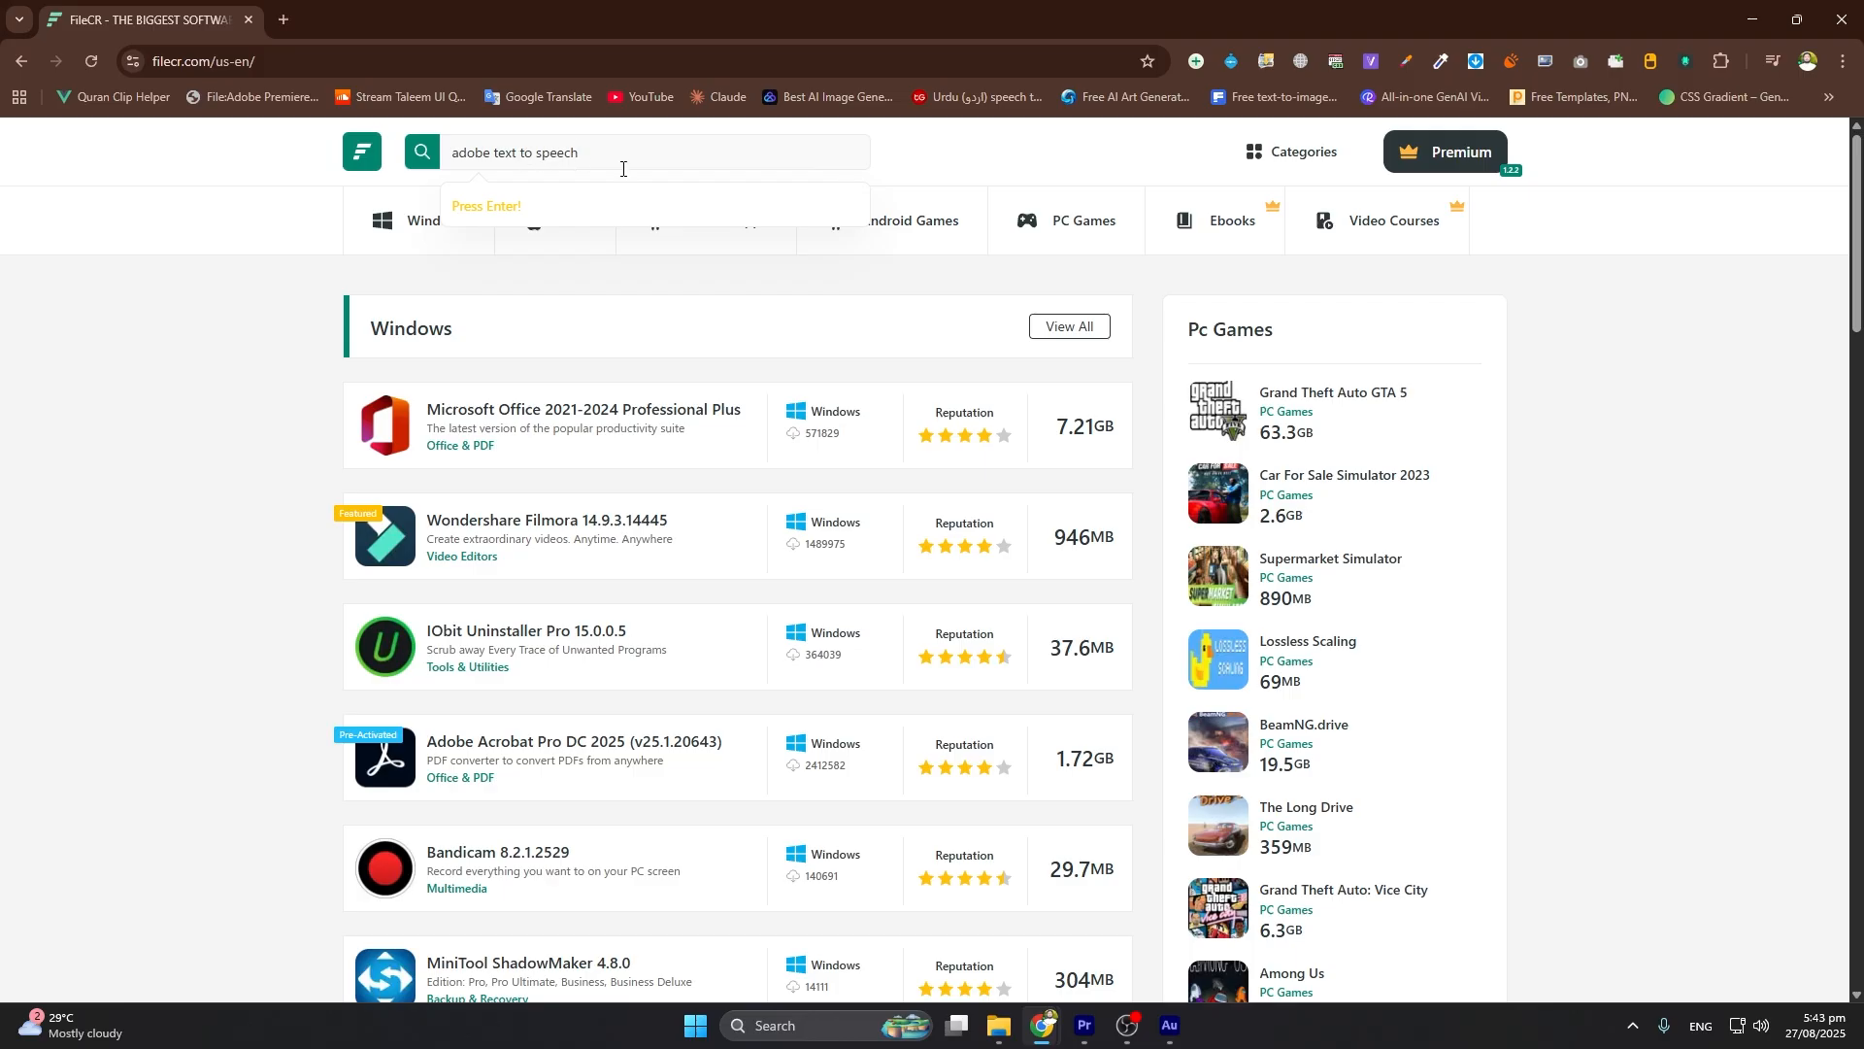
key("Return")
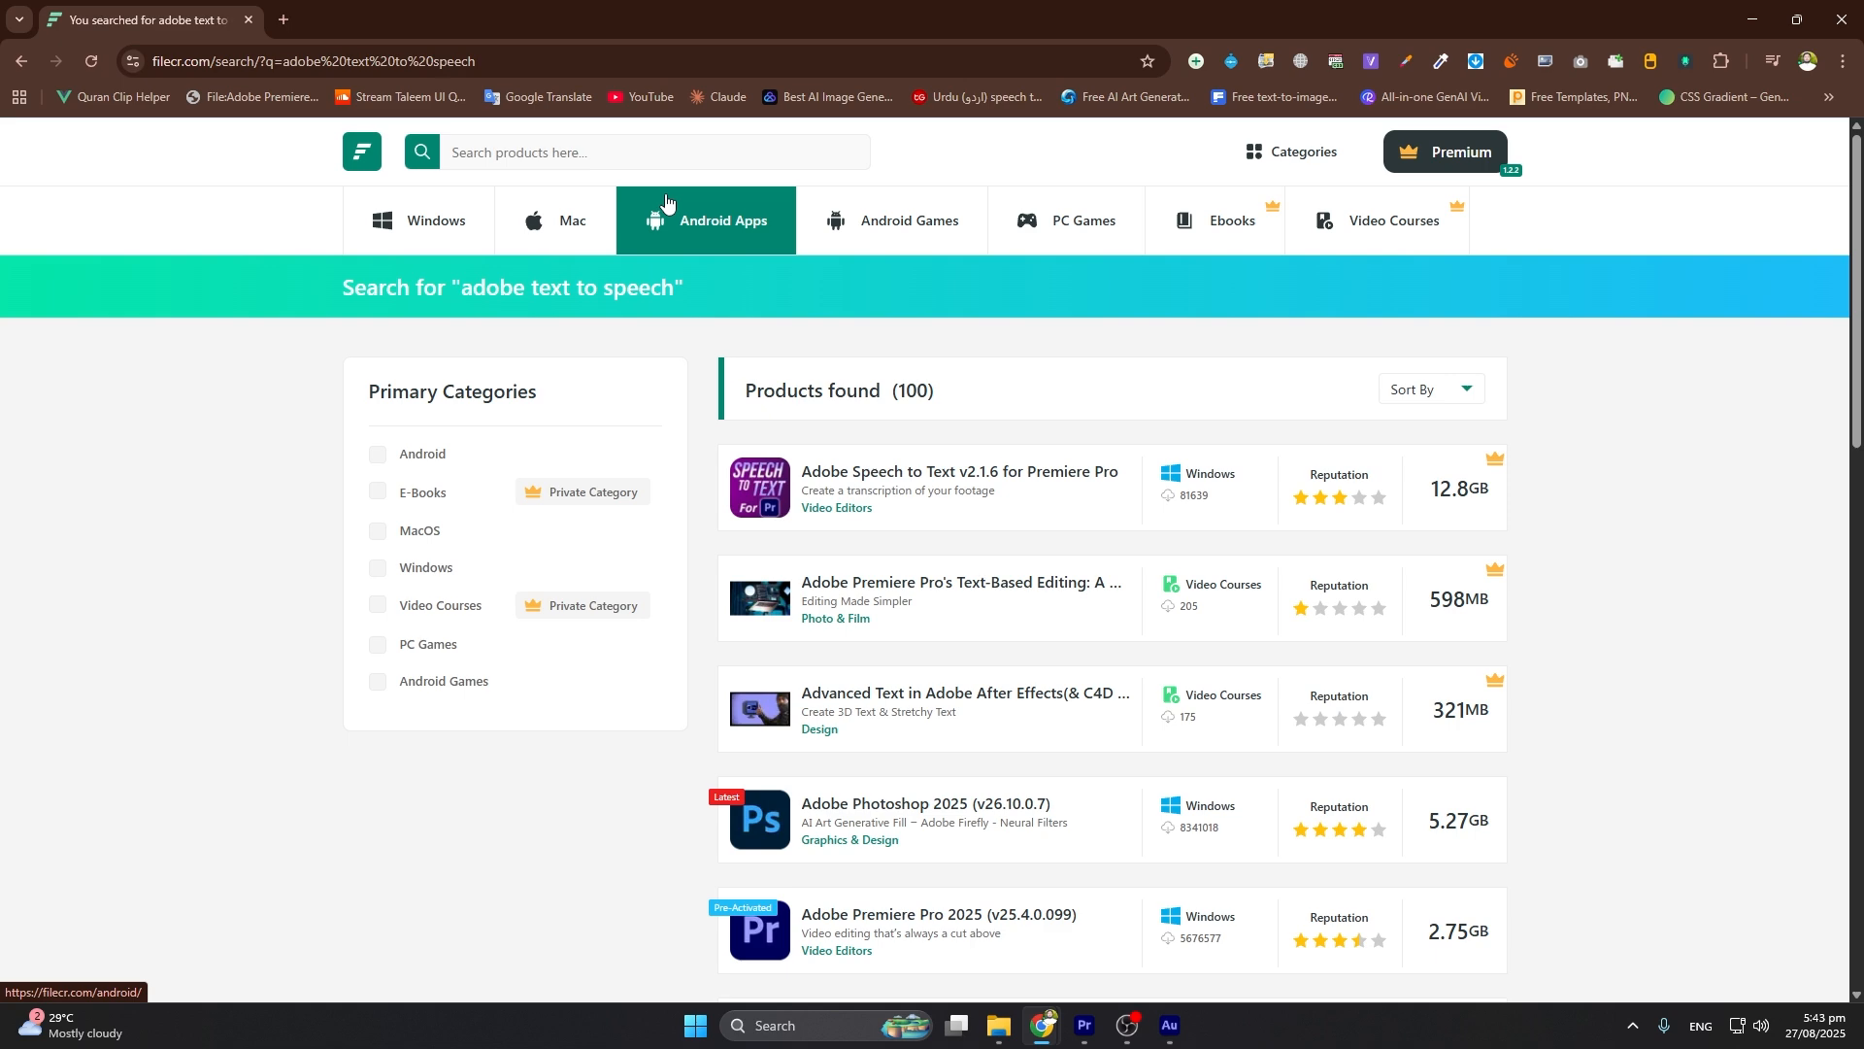
left_click(767, 504)
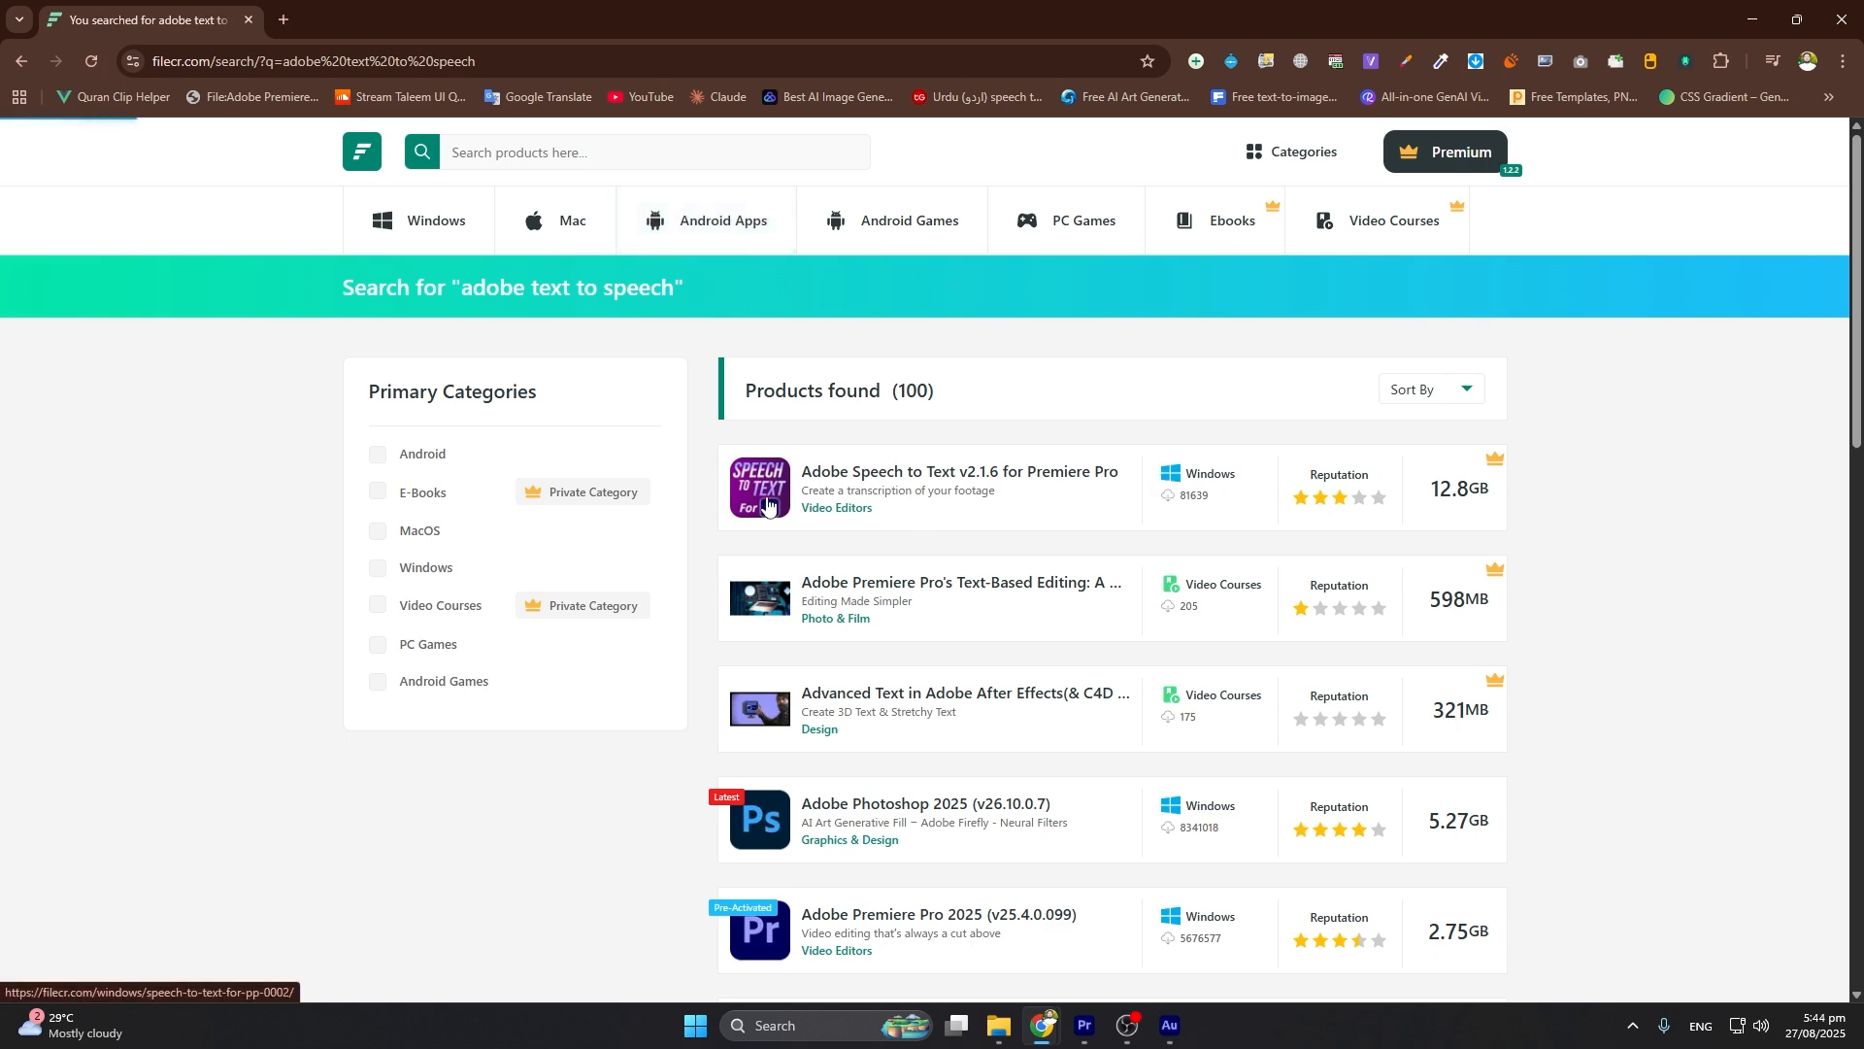
Examine the Adobe Speech to Text page's download section, previous versions and user comments
scroll(853, 541, "down", 20)
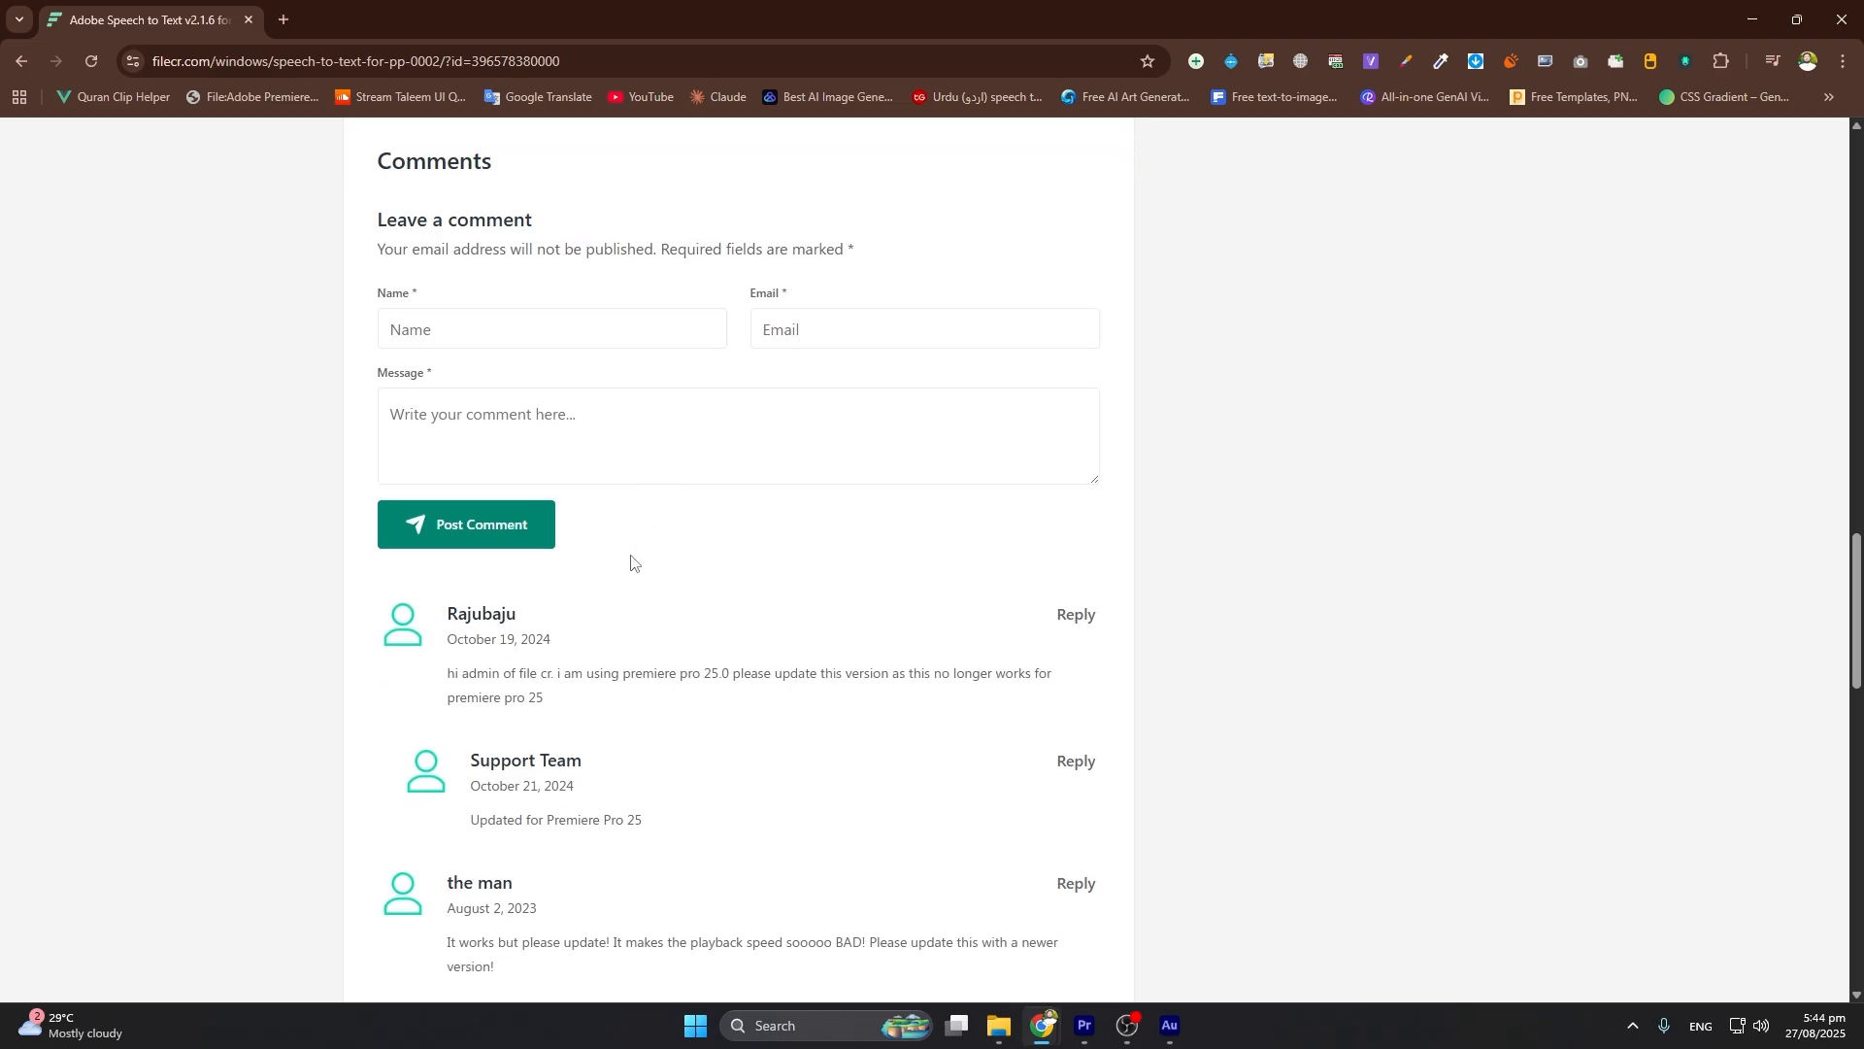
scroll(631, 562, "down", 10)
scroll(633, 617, "up", 10)
scroll(616, 624, "down", 3)
scroll(591, 623, "up", 7)
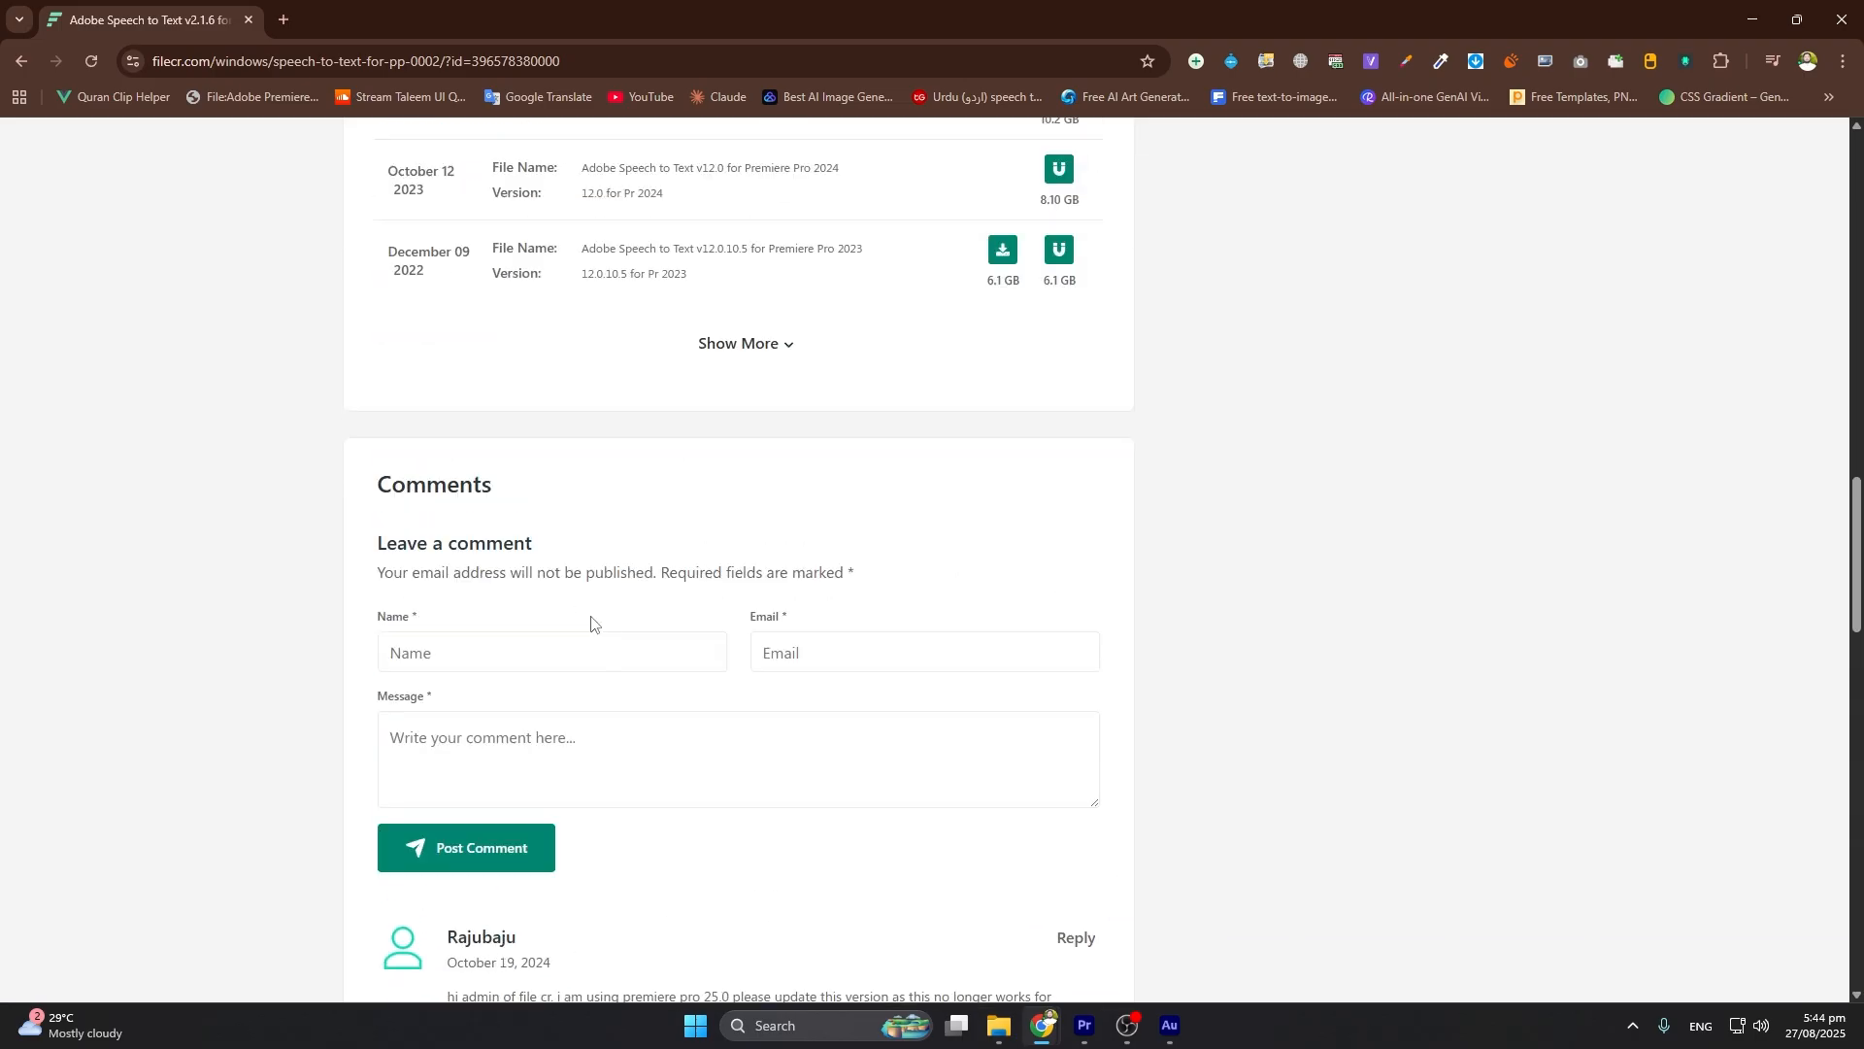
scroll(578, 624, "up", 5)
scroll(568, 622, "down", 3)
scroll(561, 617, "up", 15)
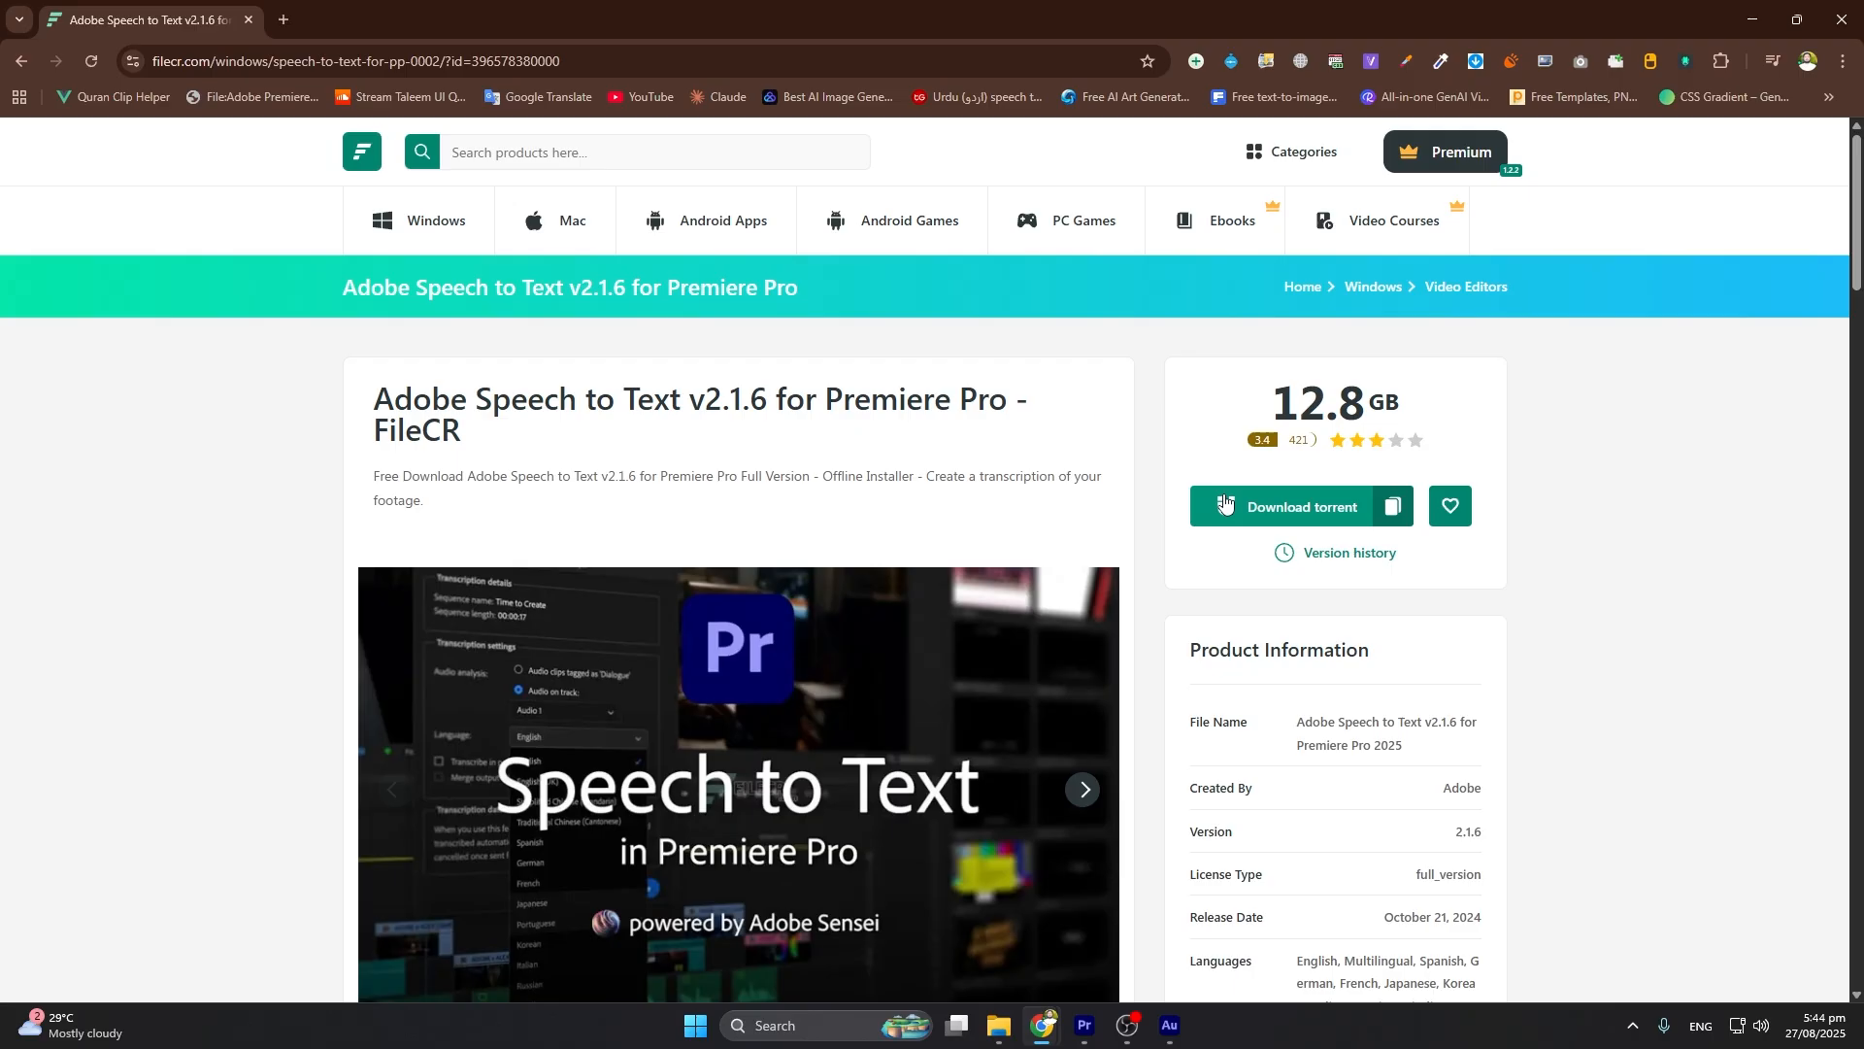
scroll(543, 563, "down", 15)
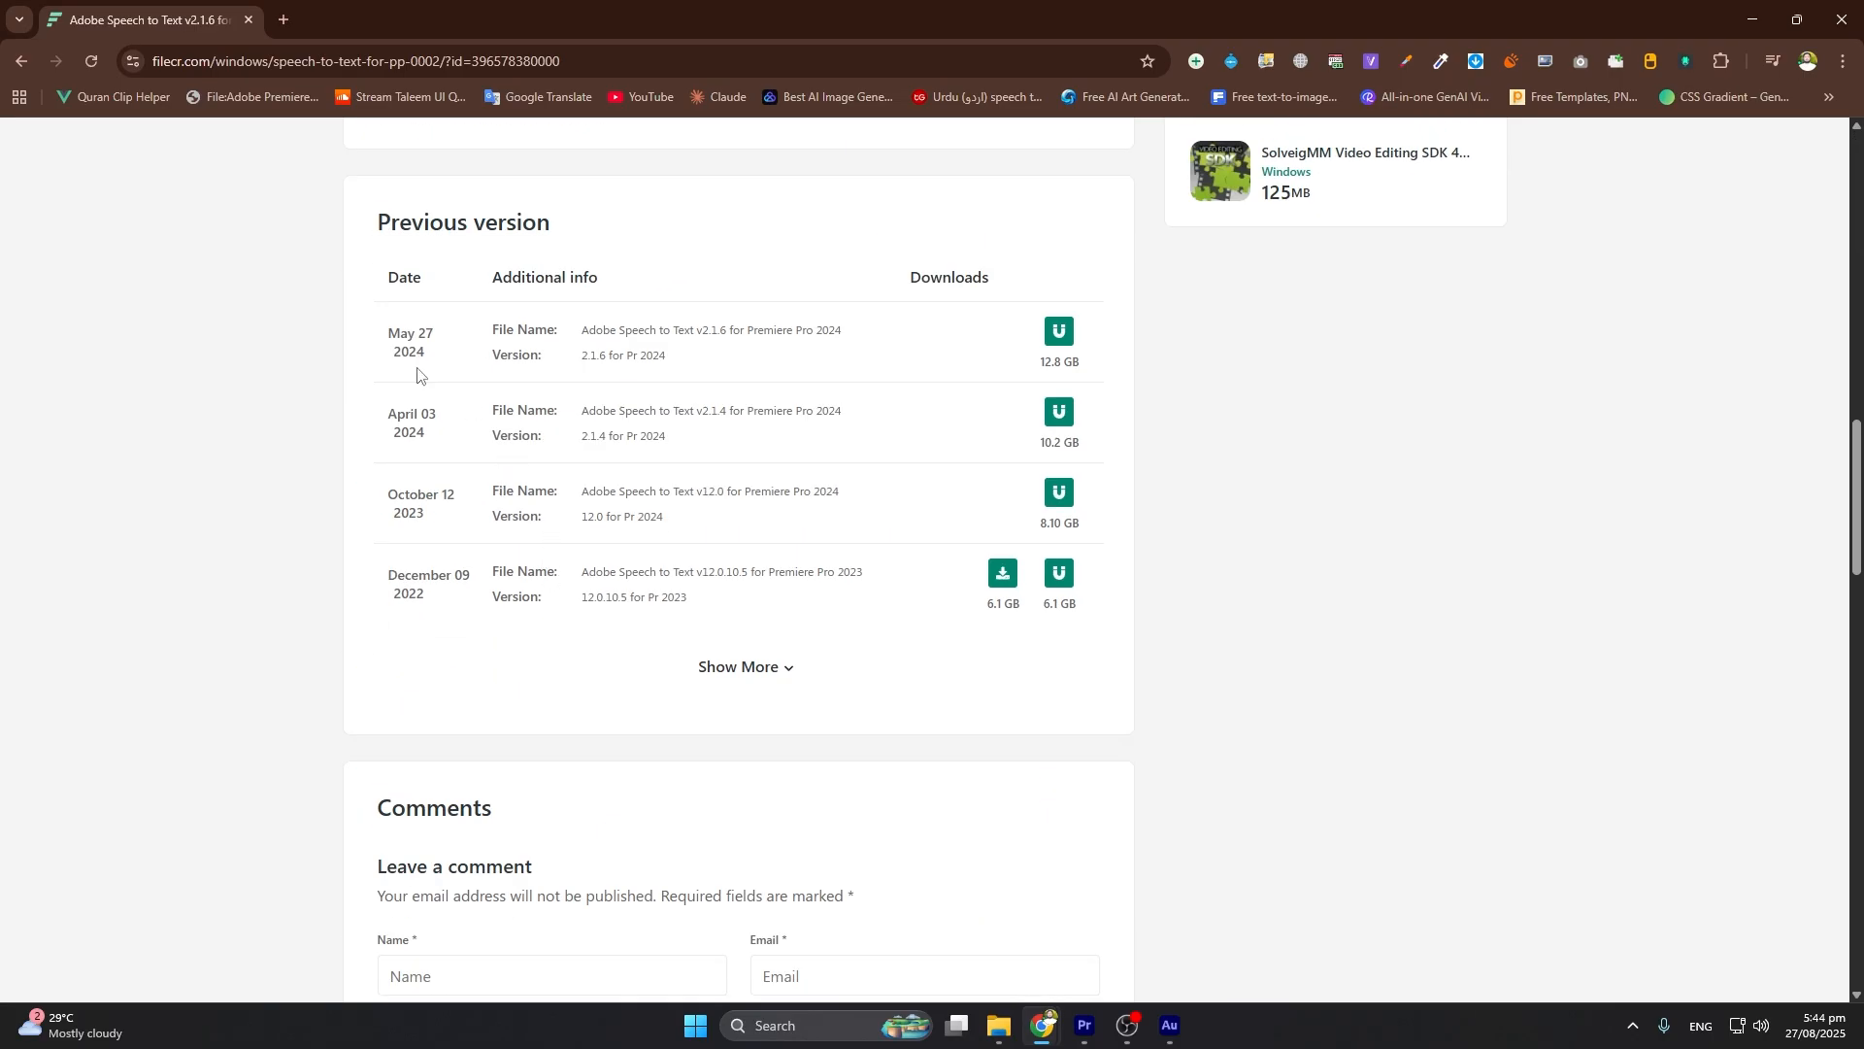
Expand the full list of previous Speech to Text versions and review it with the product overview and requirements
left_click(769, 672)
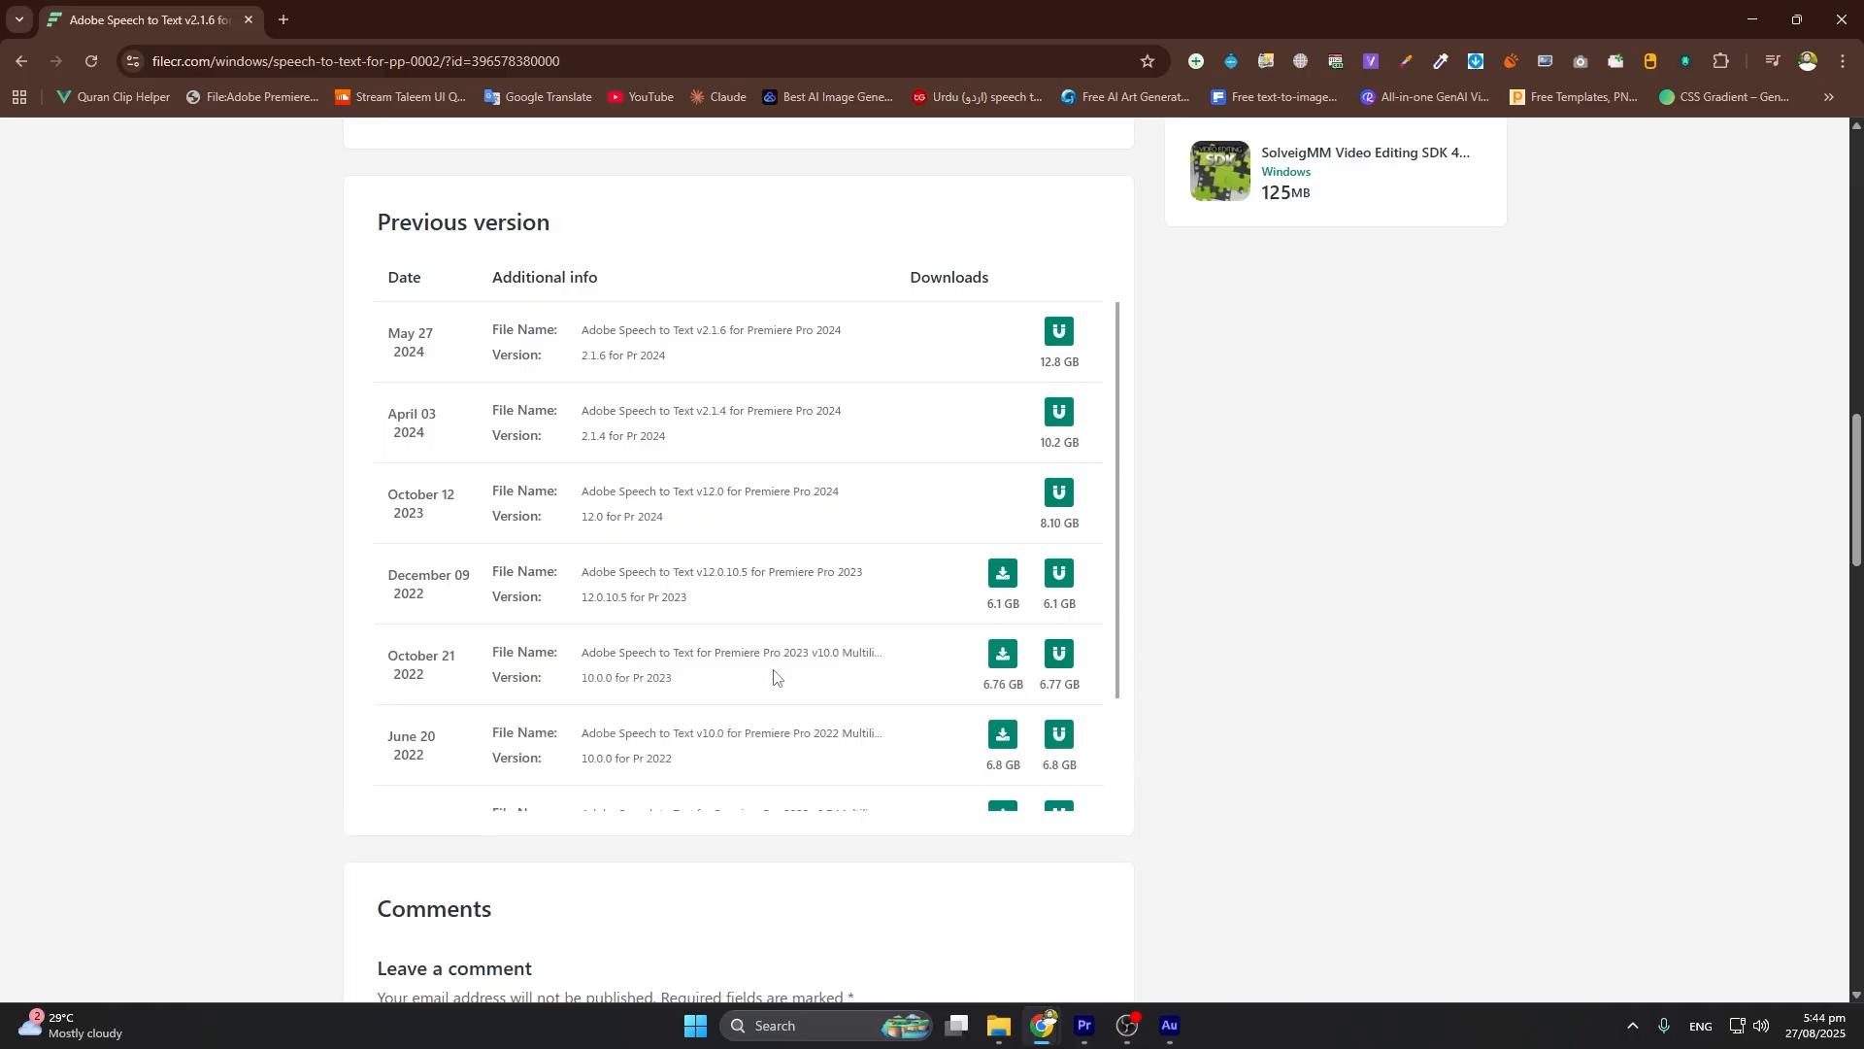
scroll(404, 767, "down", 10)
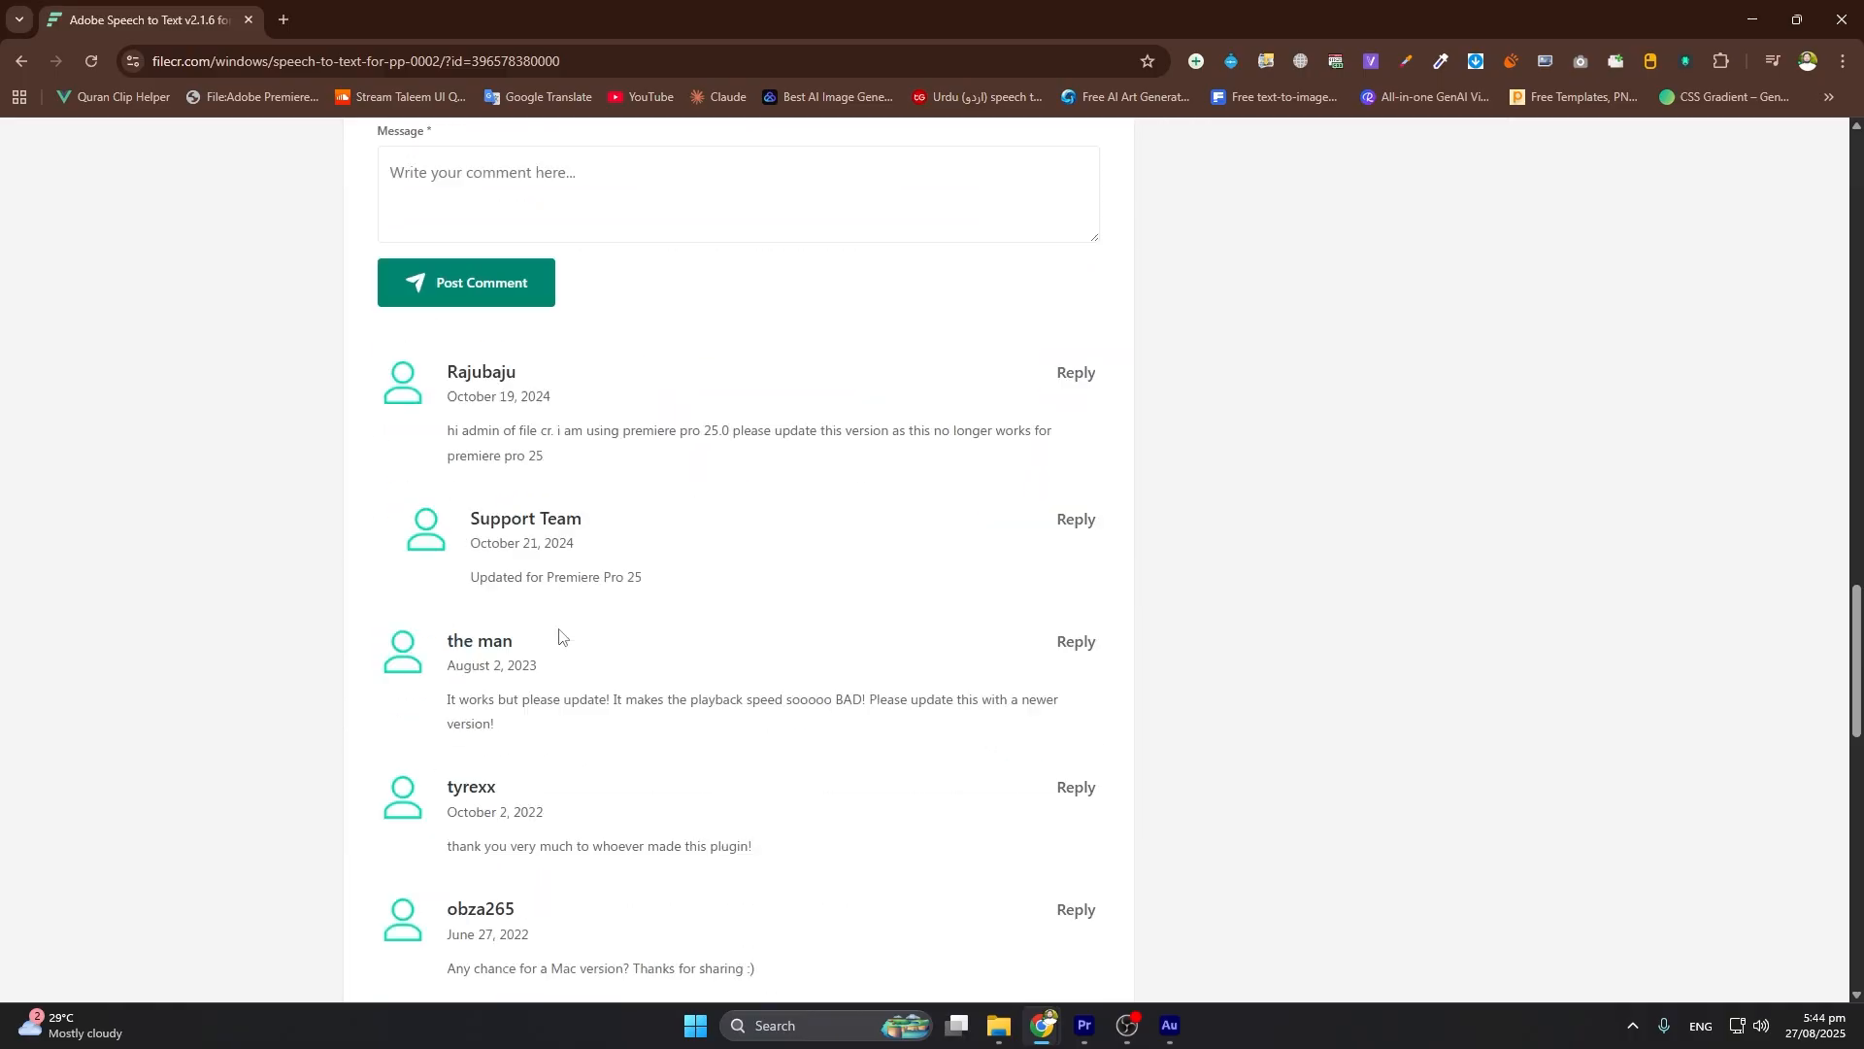
scroll(544, 626, "up", 4)
scroll(476, 573, "up", 3)
scroll(309, 540, "up", 3)
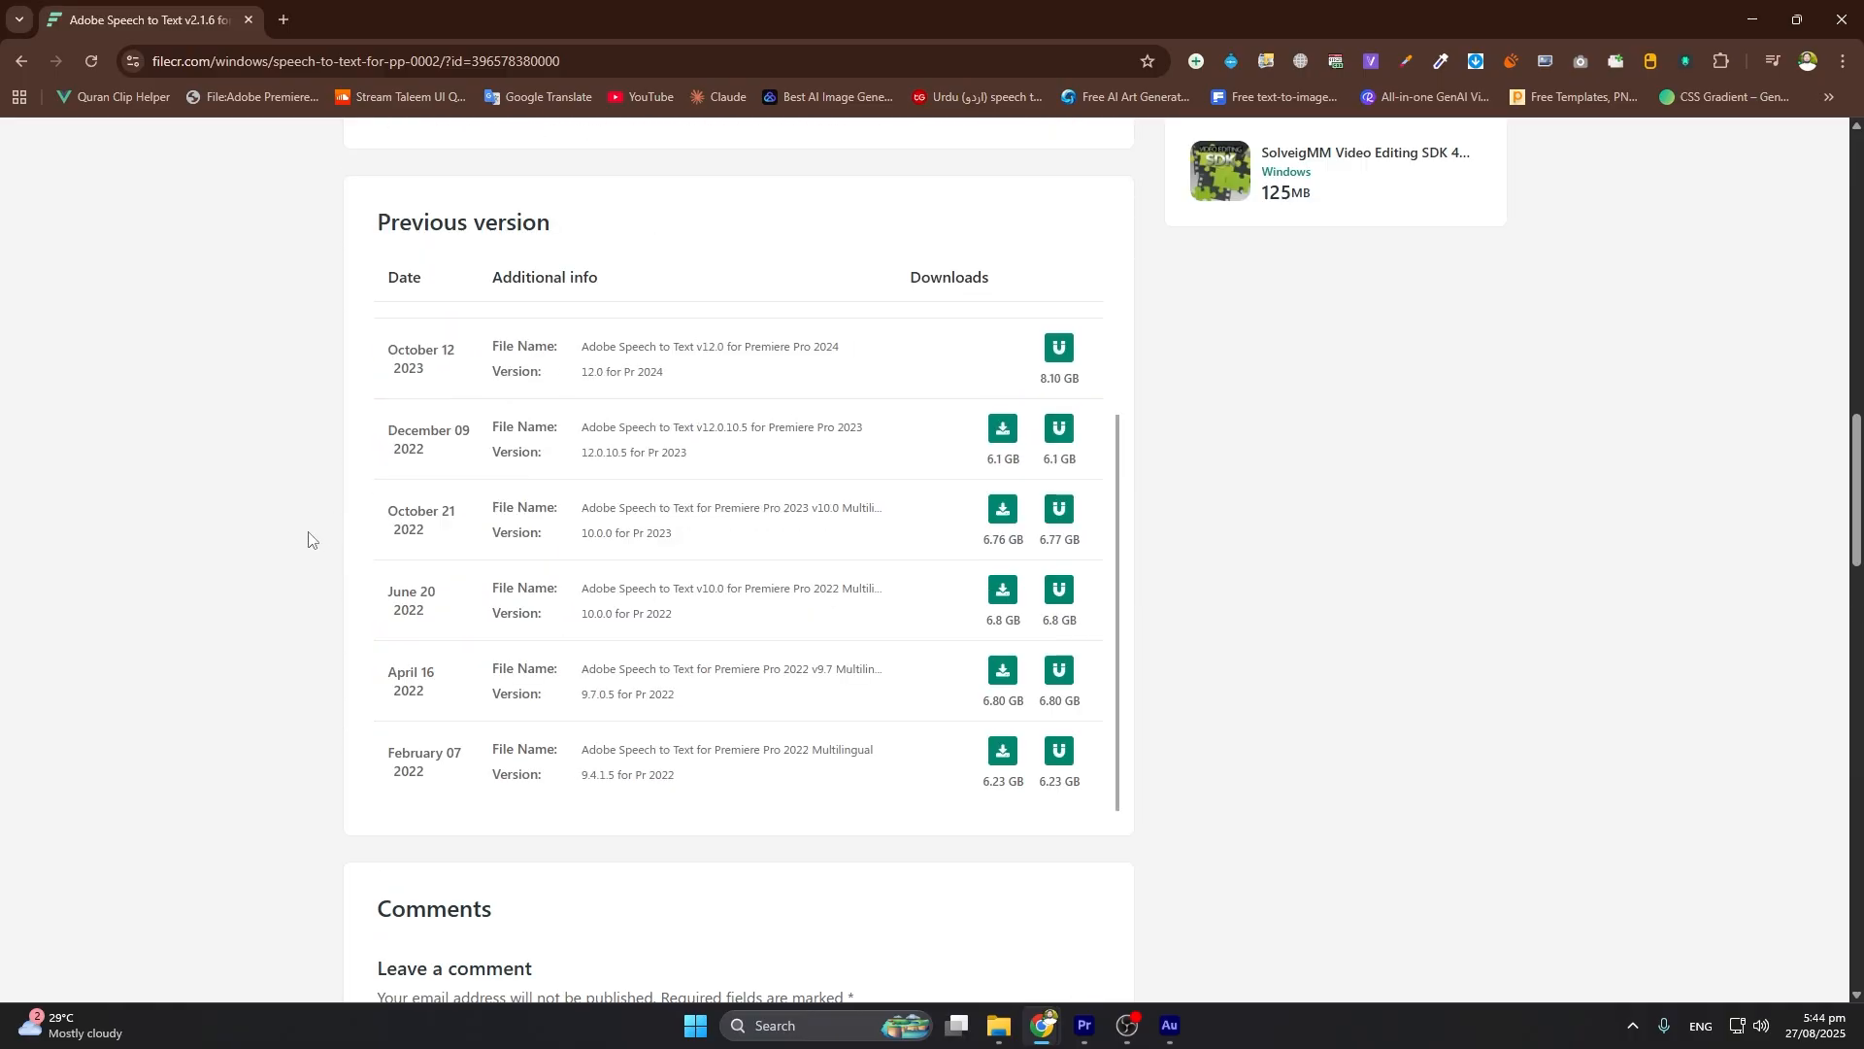
scroll(291, 541, "up", 5)
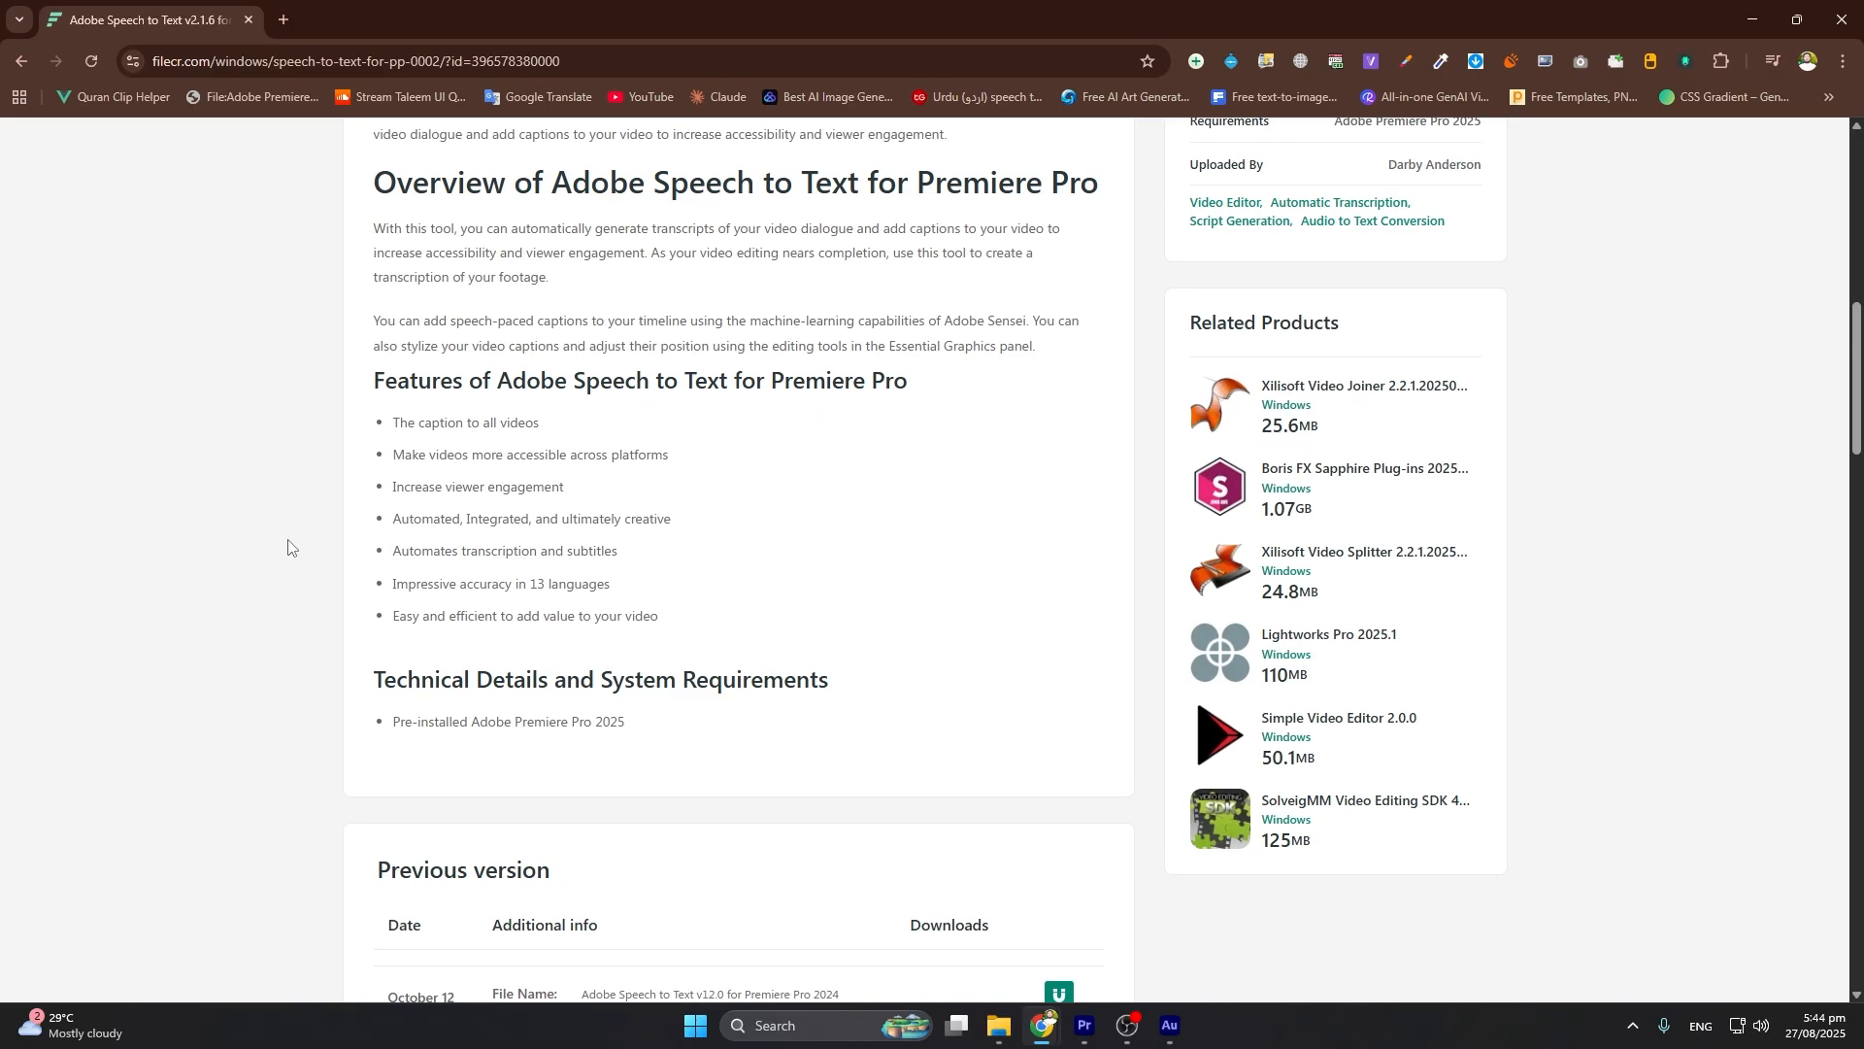
scroll(288, 543, "down", 5)
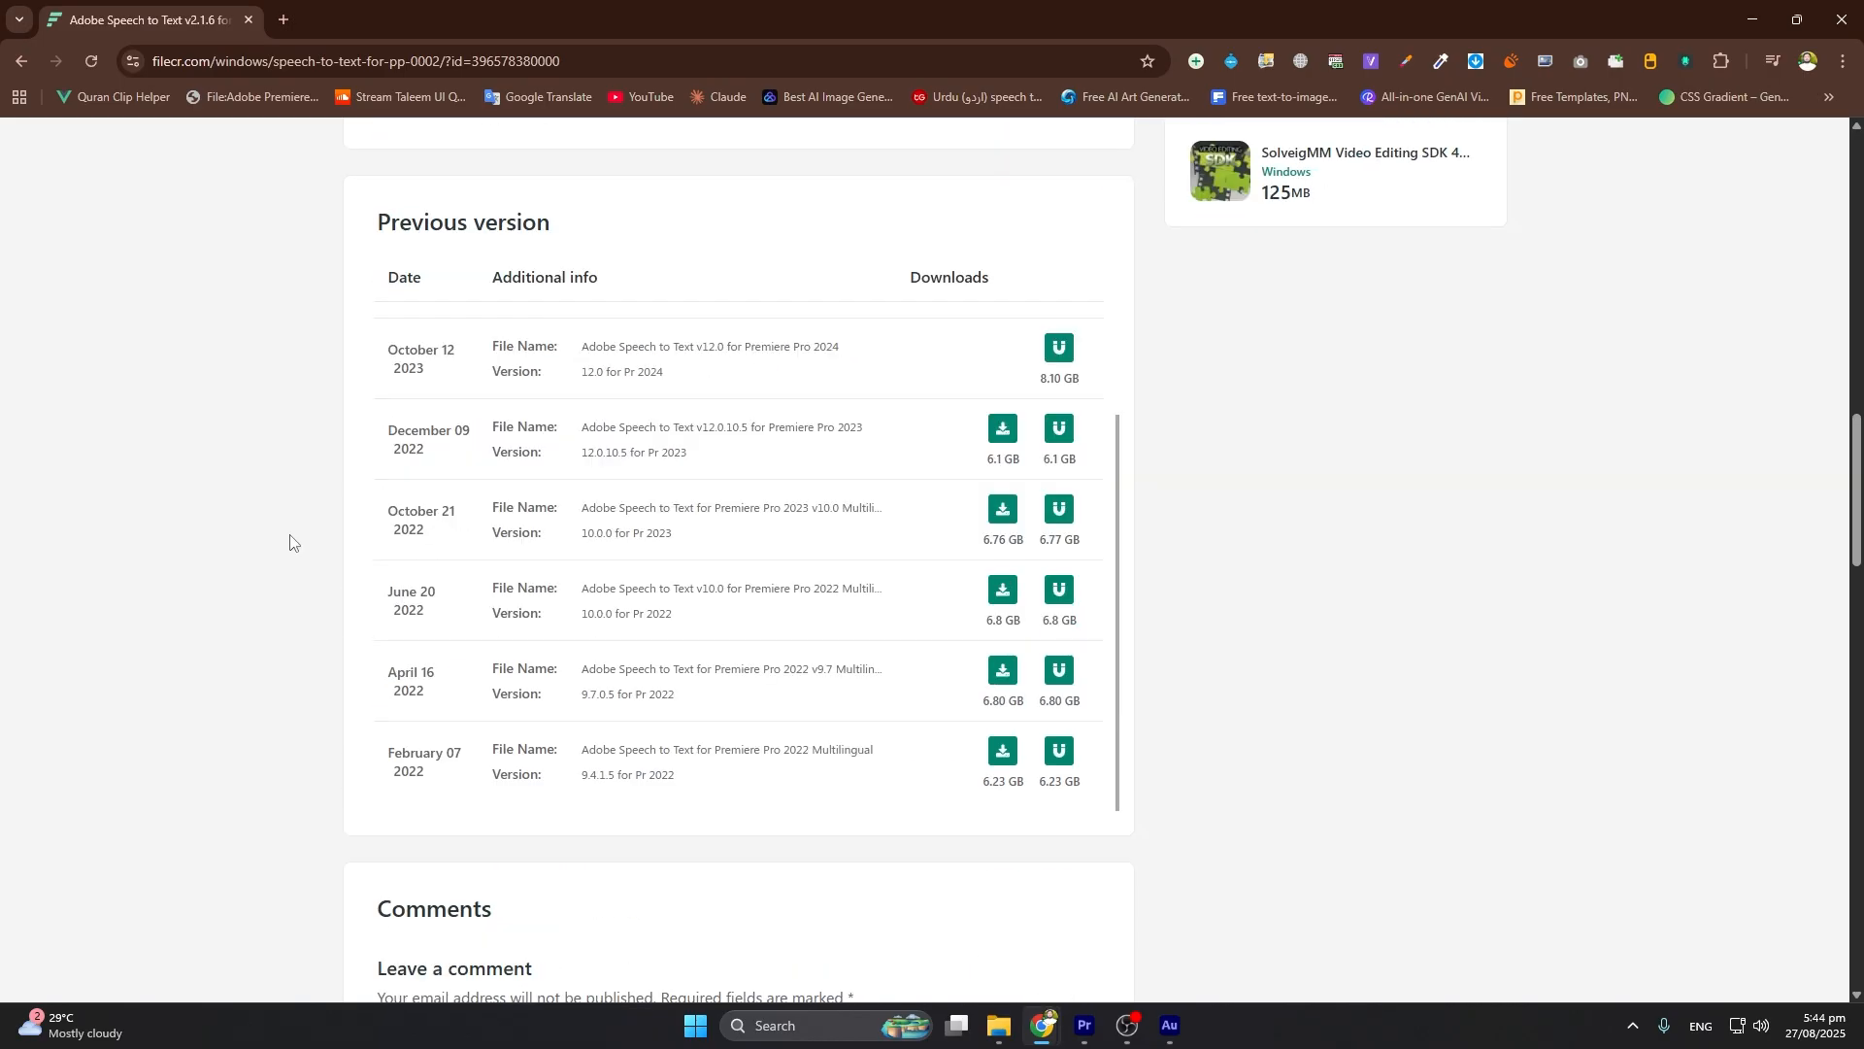
scroll(299, 529, "up", 8)
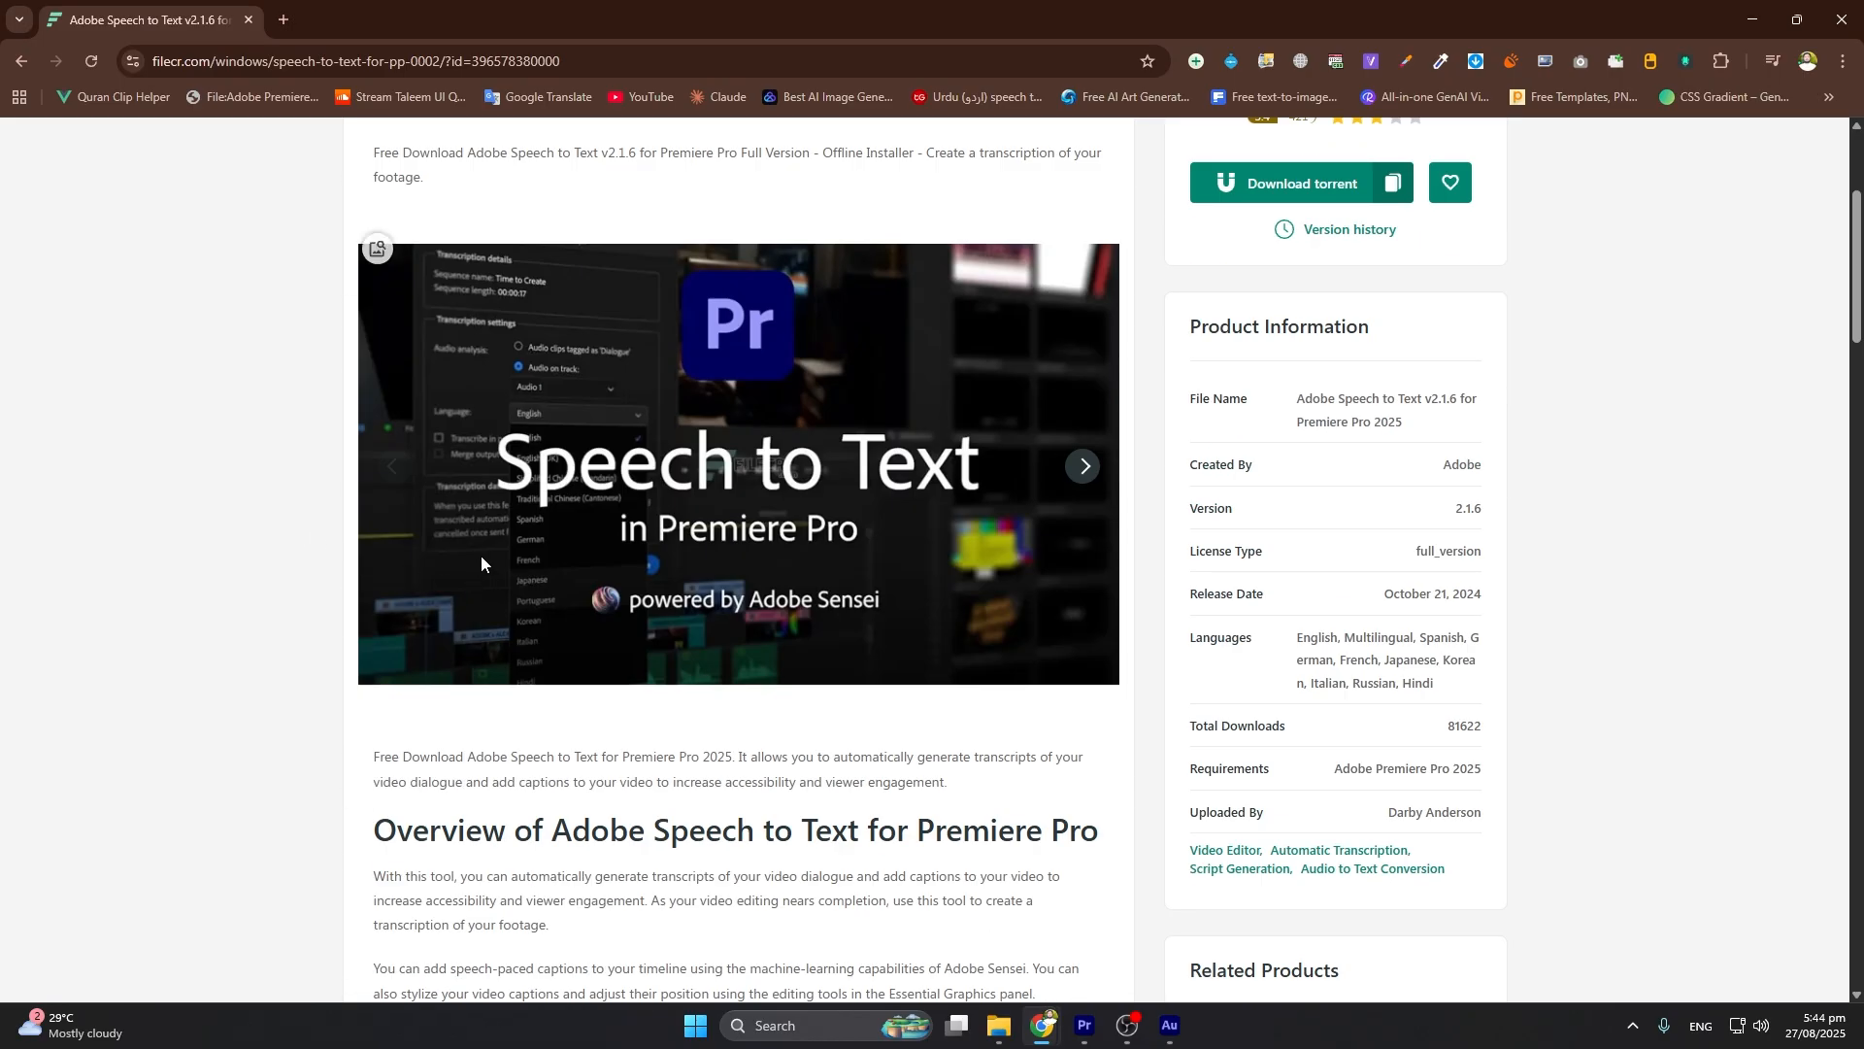
scroll(481, 556, "up", 3)
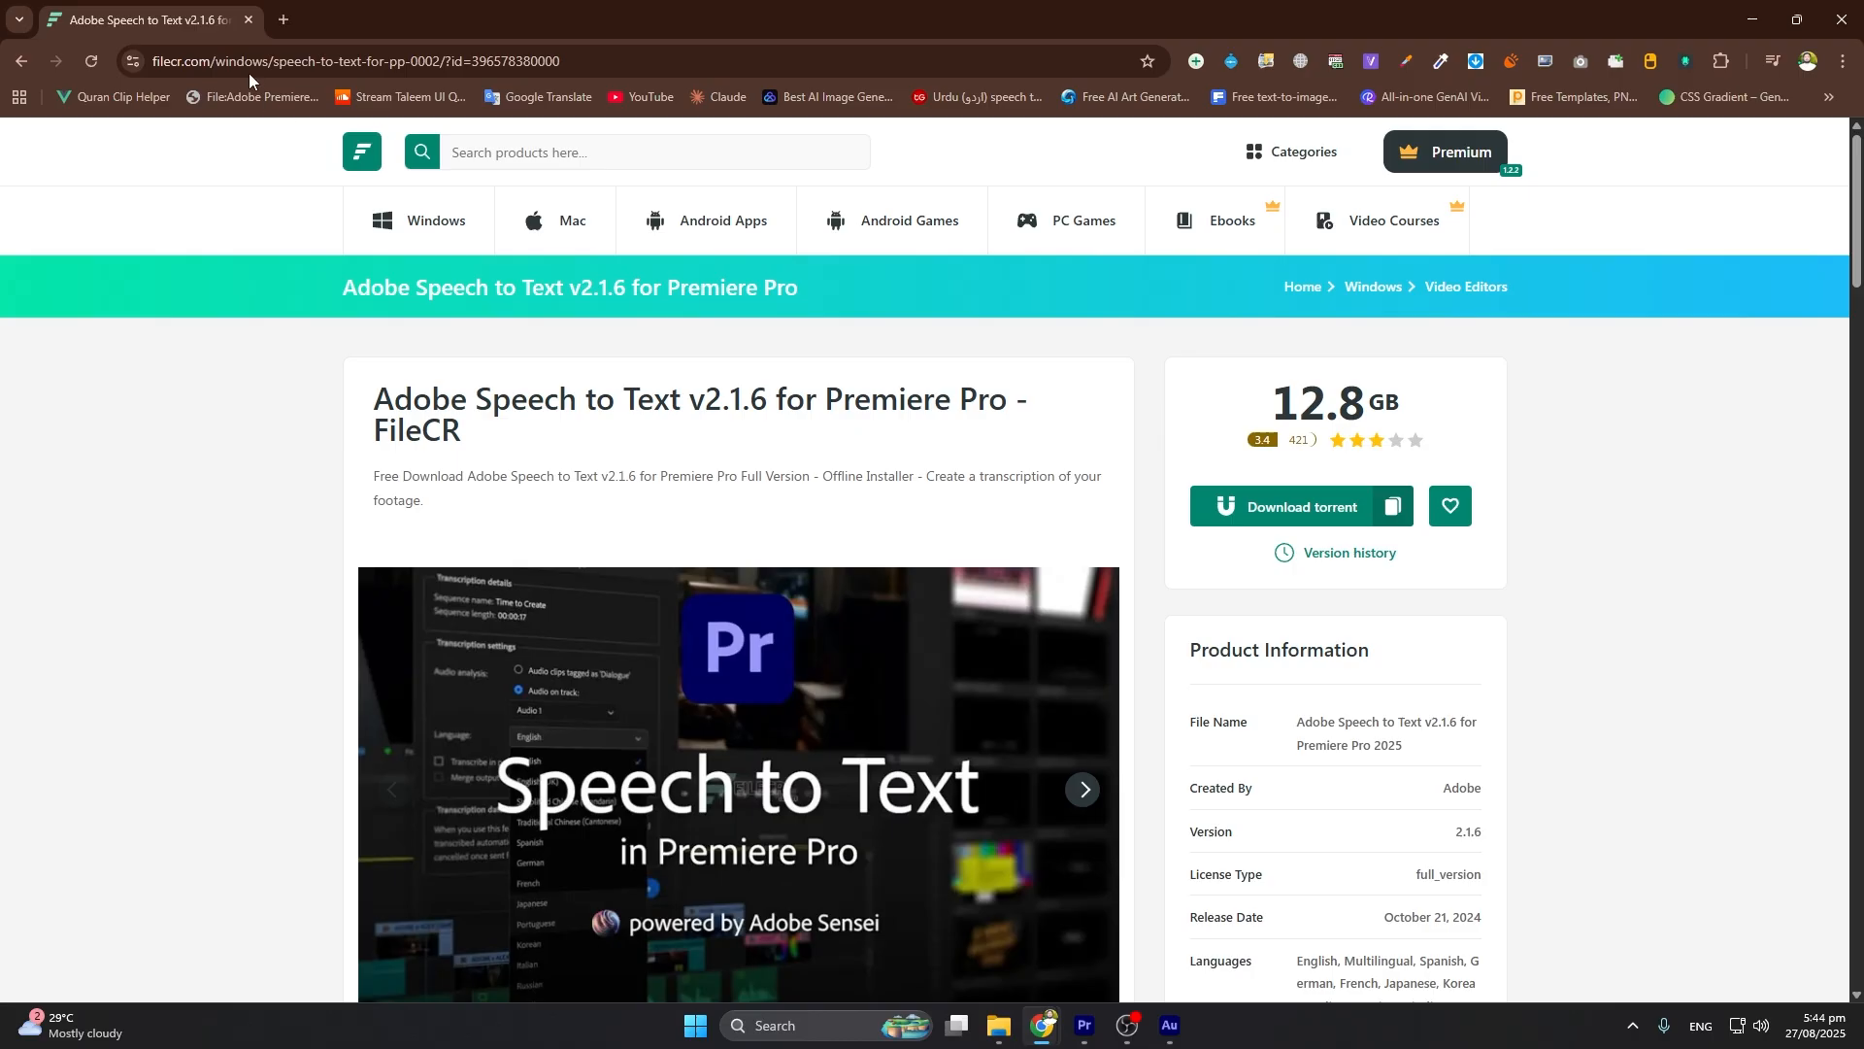
key("alt+Tab")
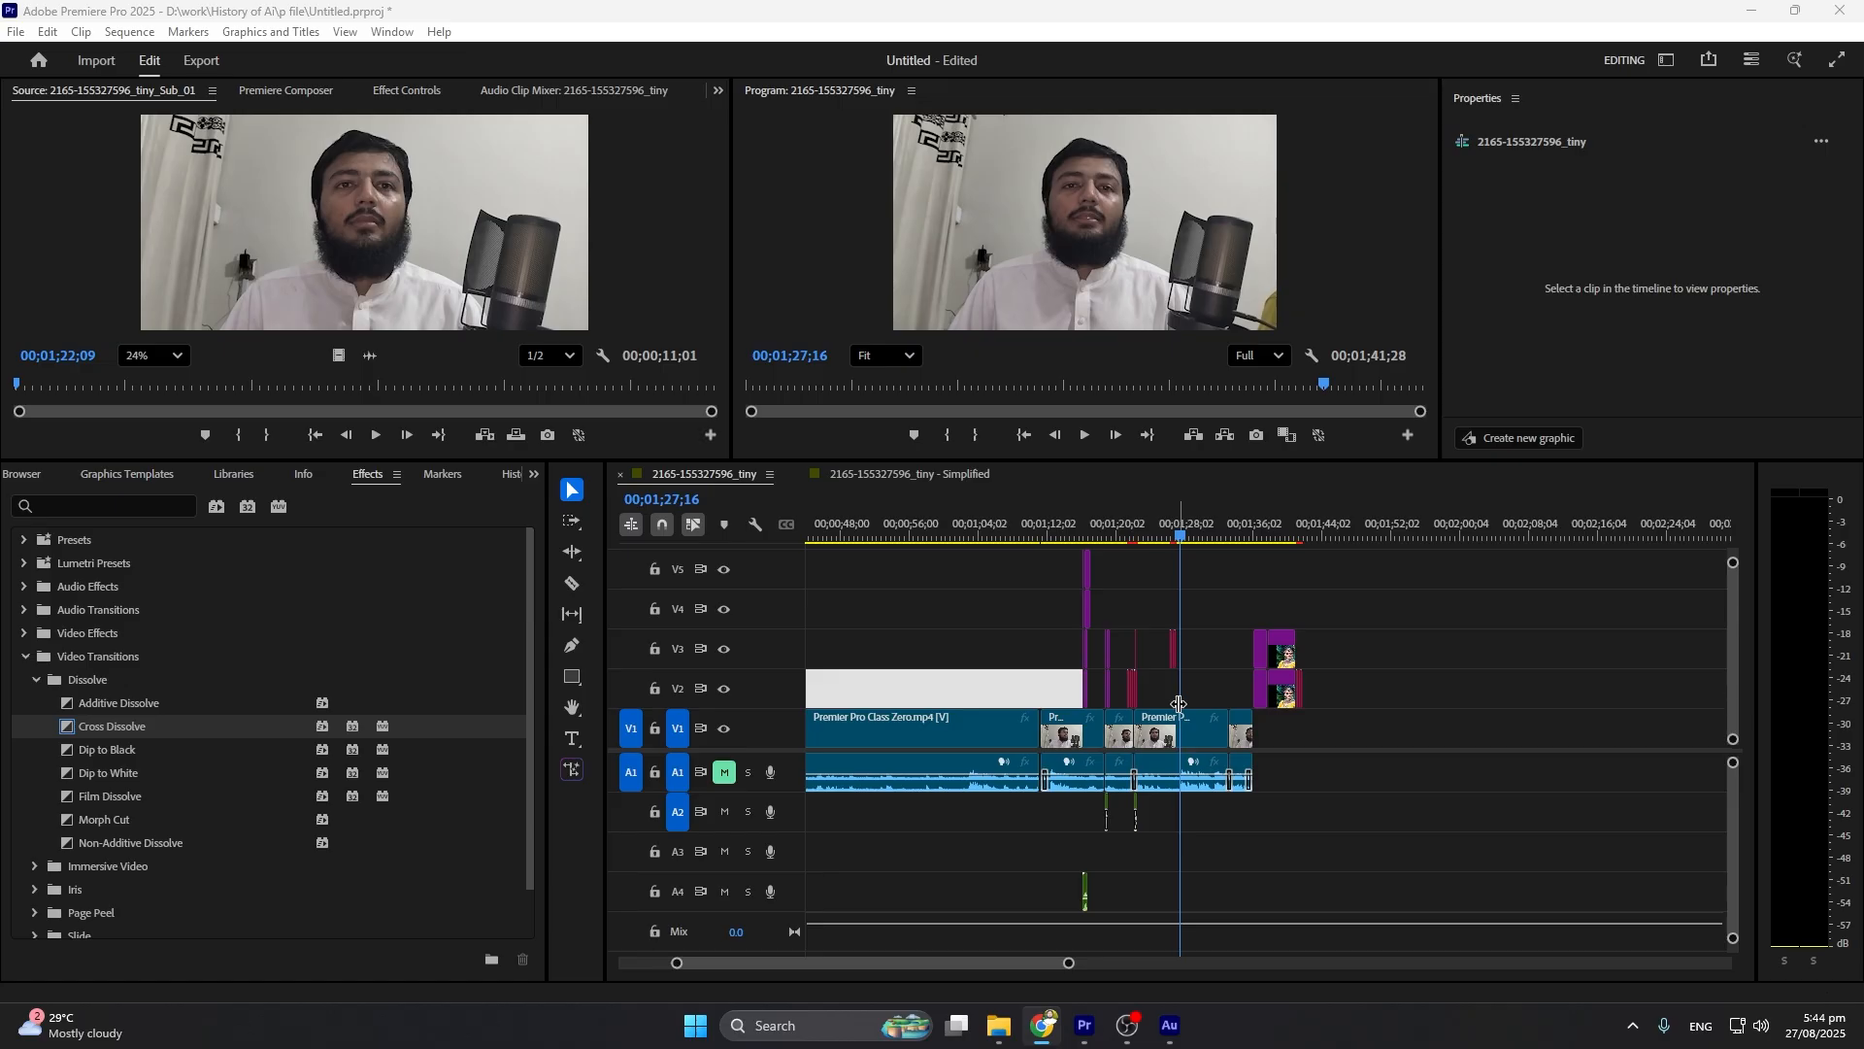
left_click(81, 32)
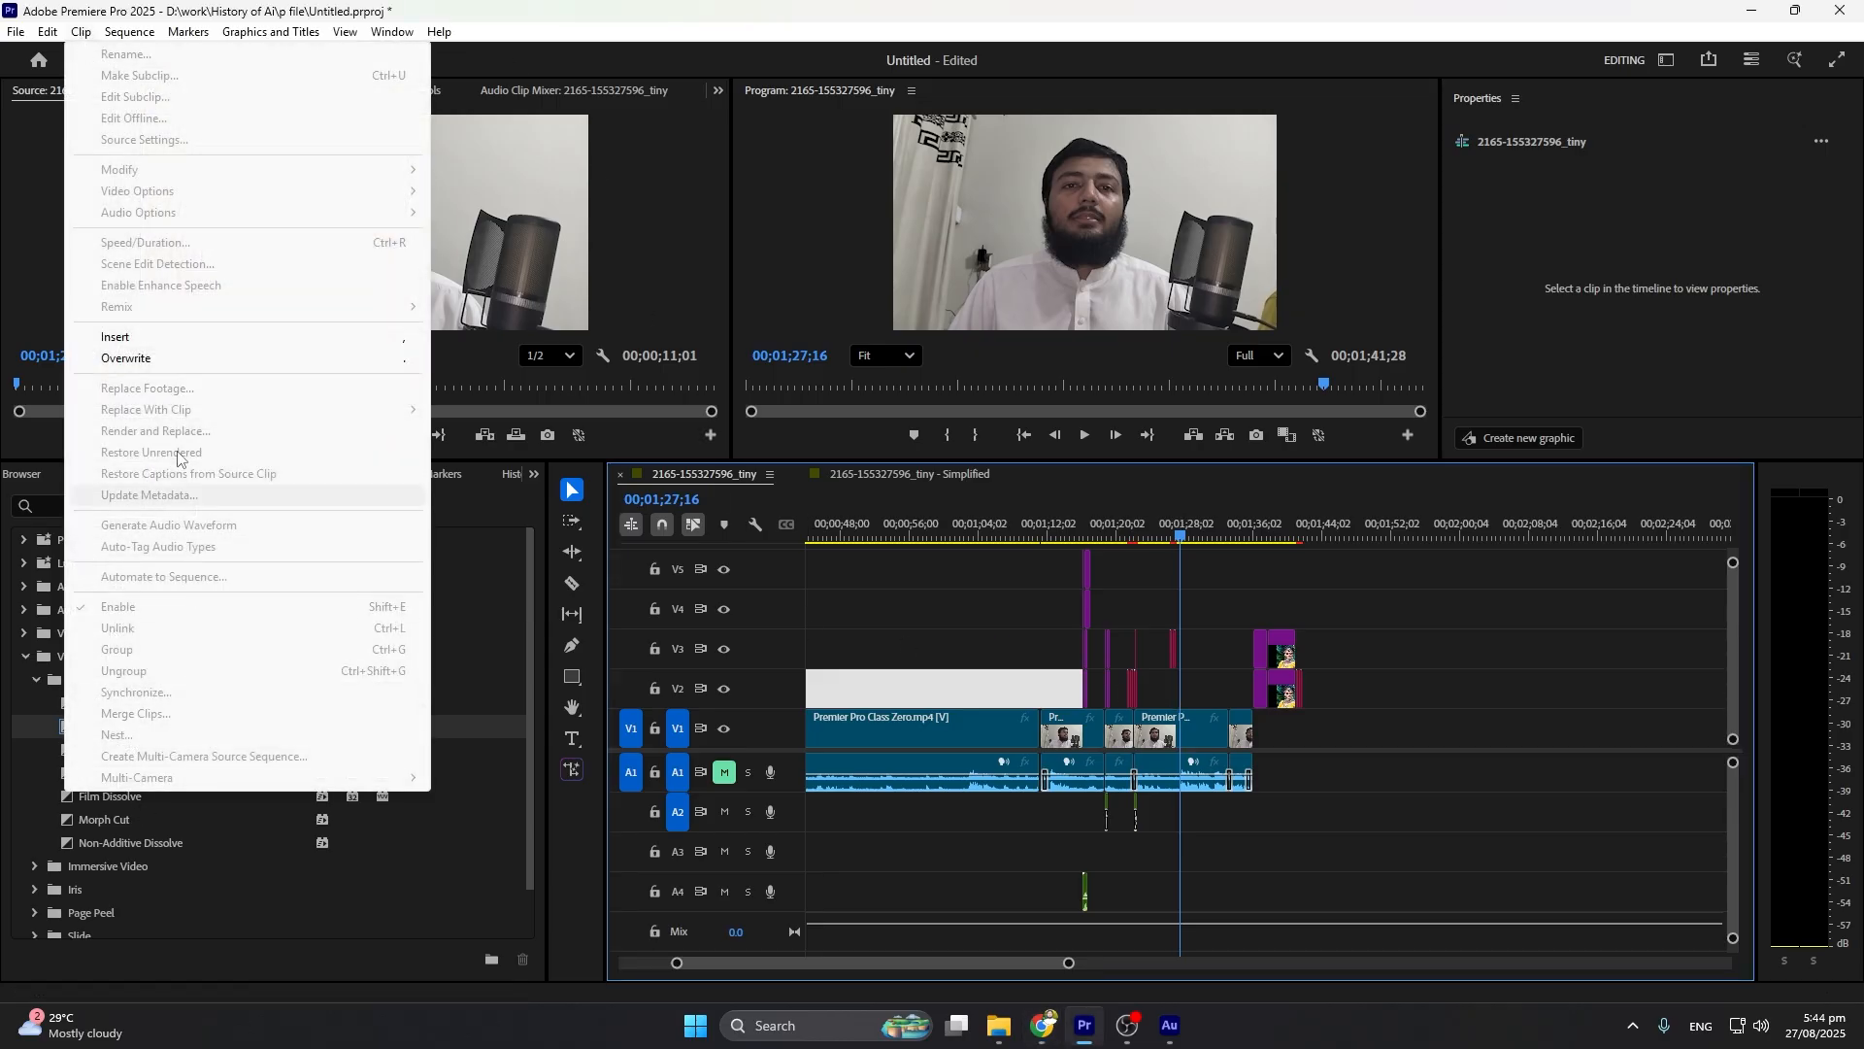
left_click(129, 32)
mouse_move(207, 879)
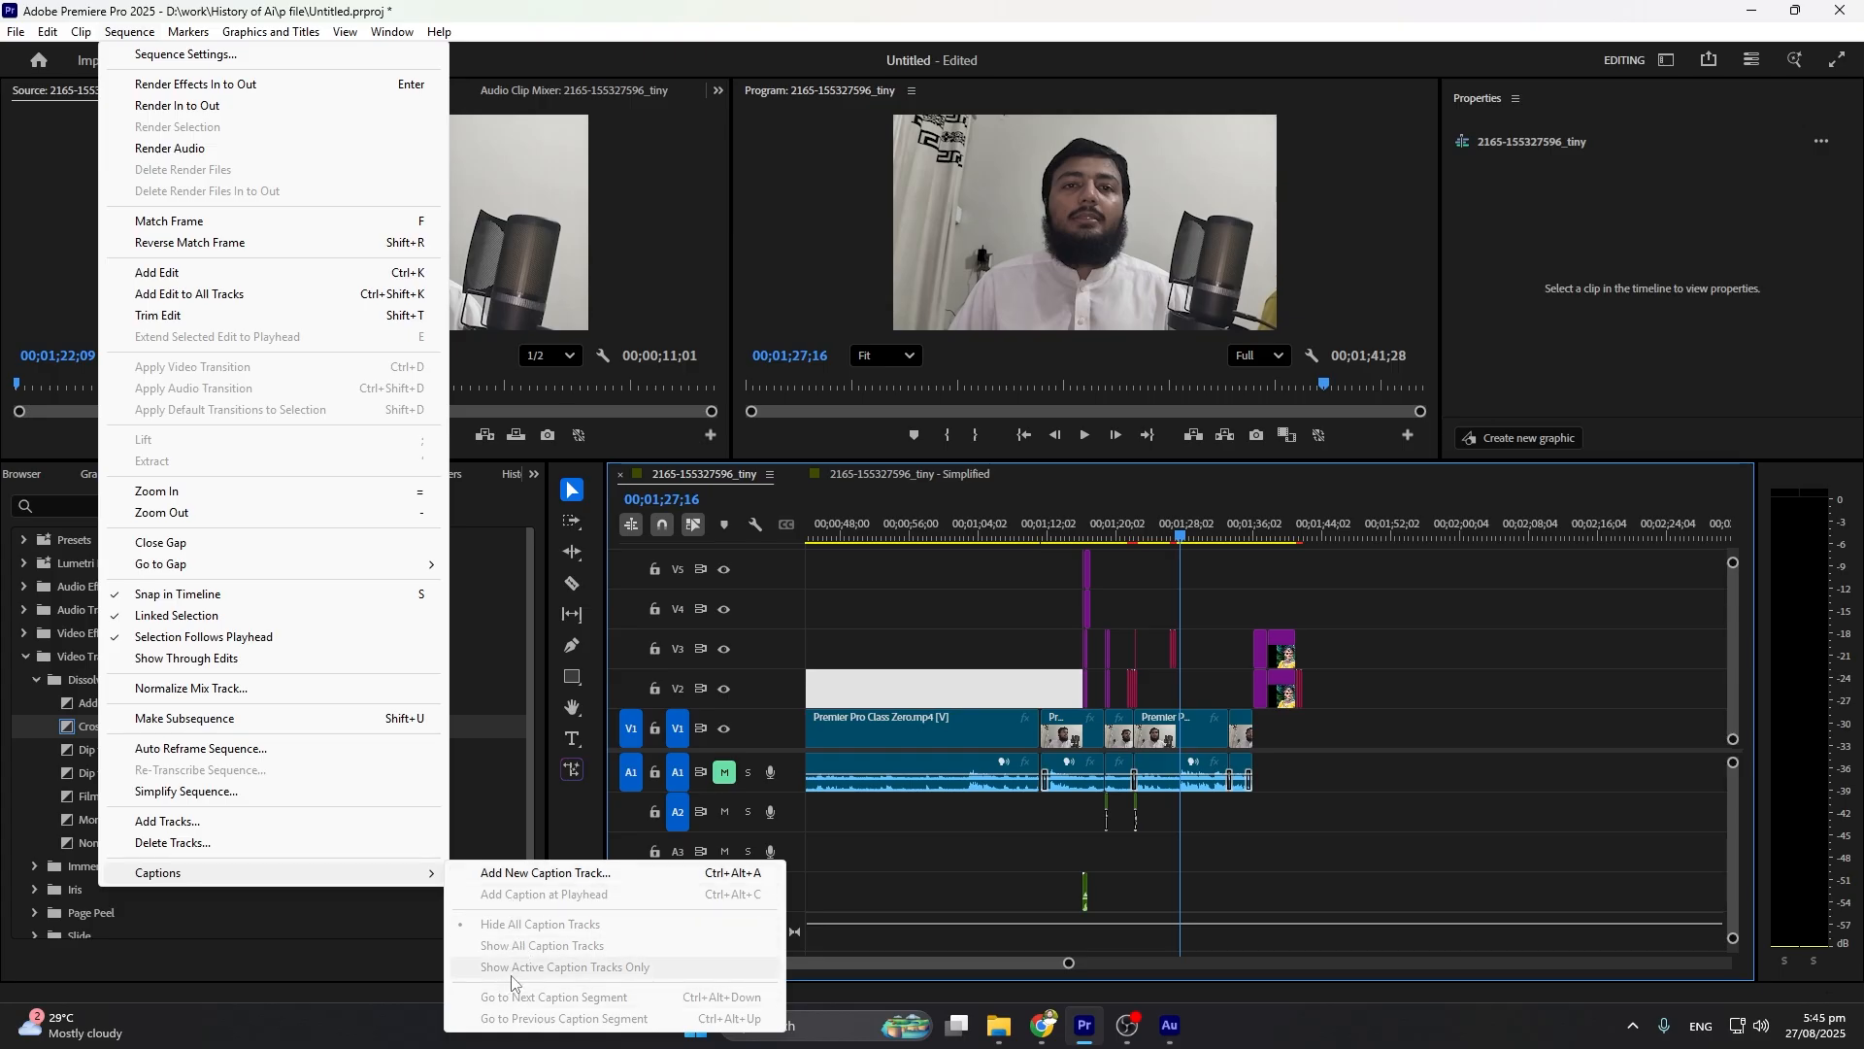
left_click(472, 880)
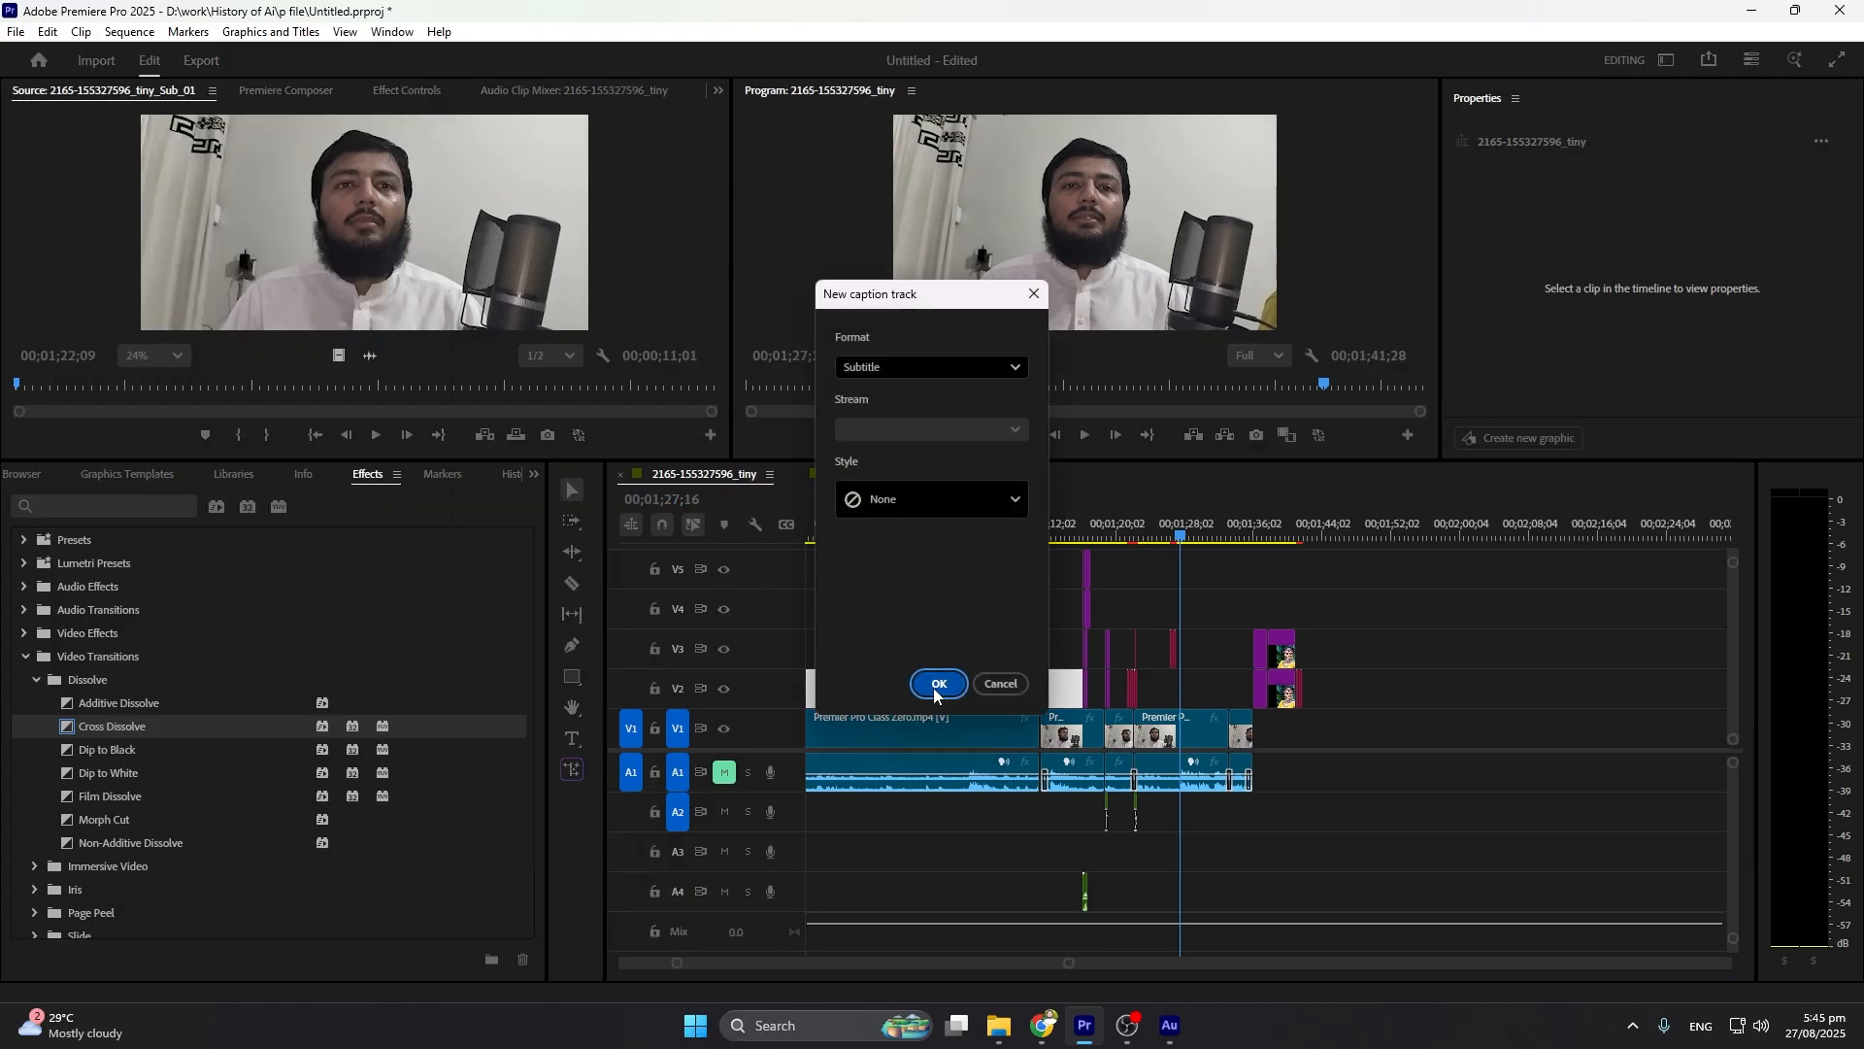
left_click(934, 686)
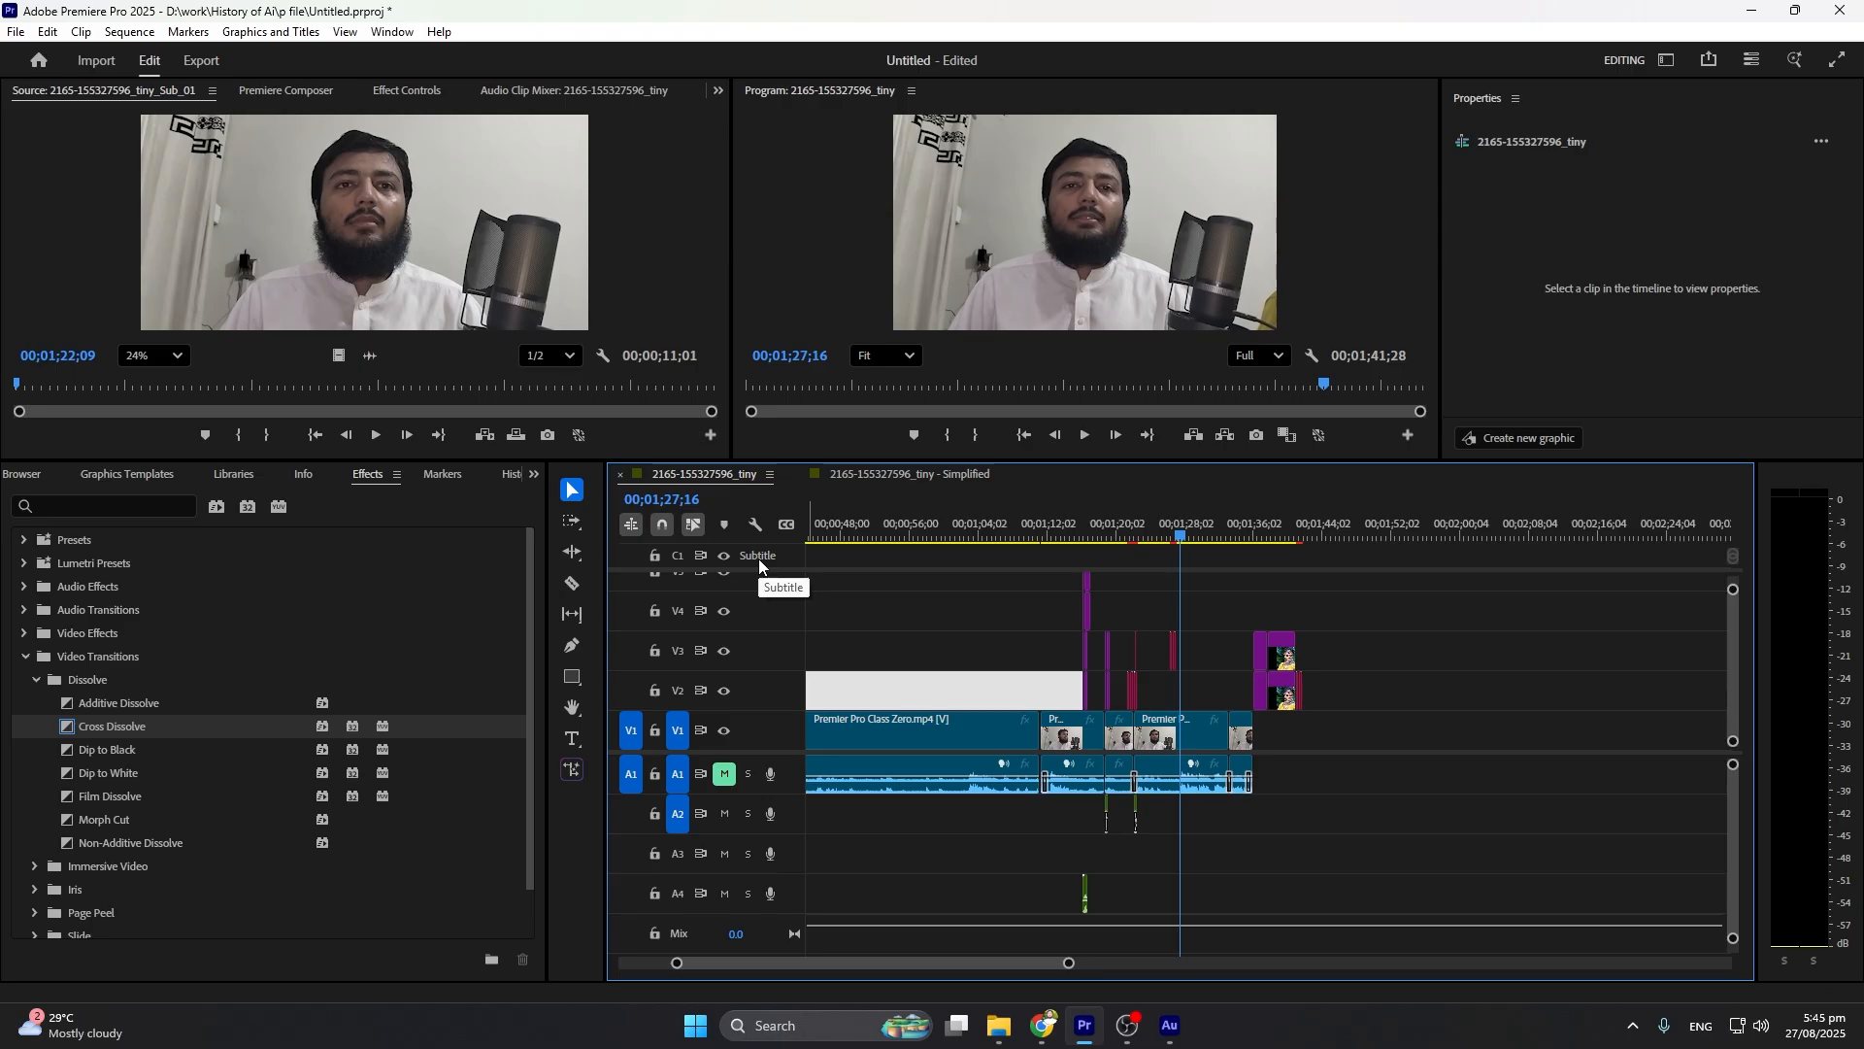
scroll(1139, 644, "left", 5)
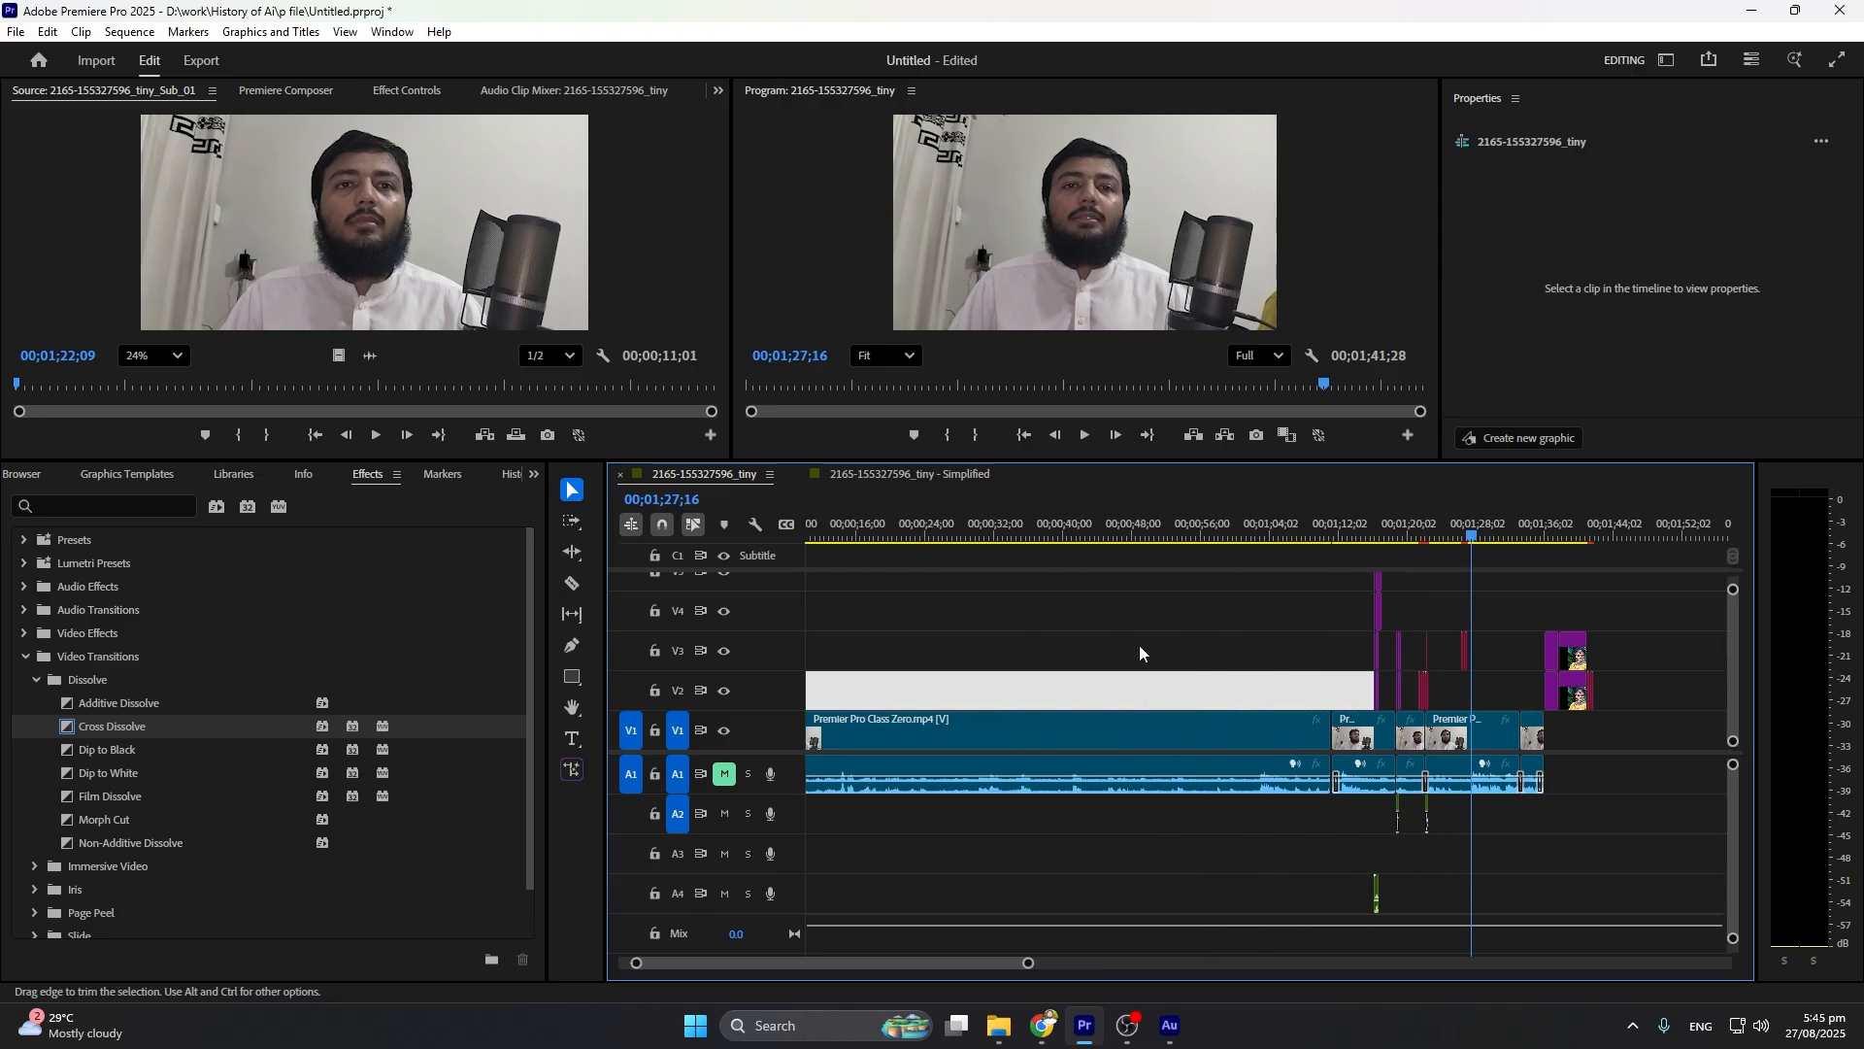